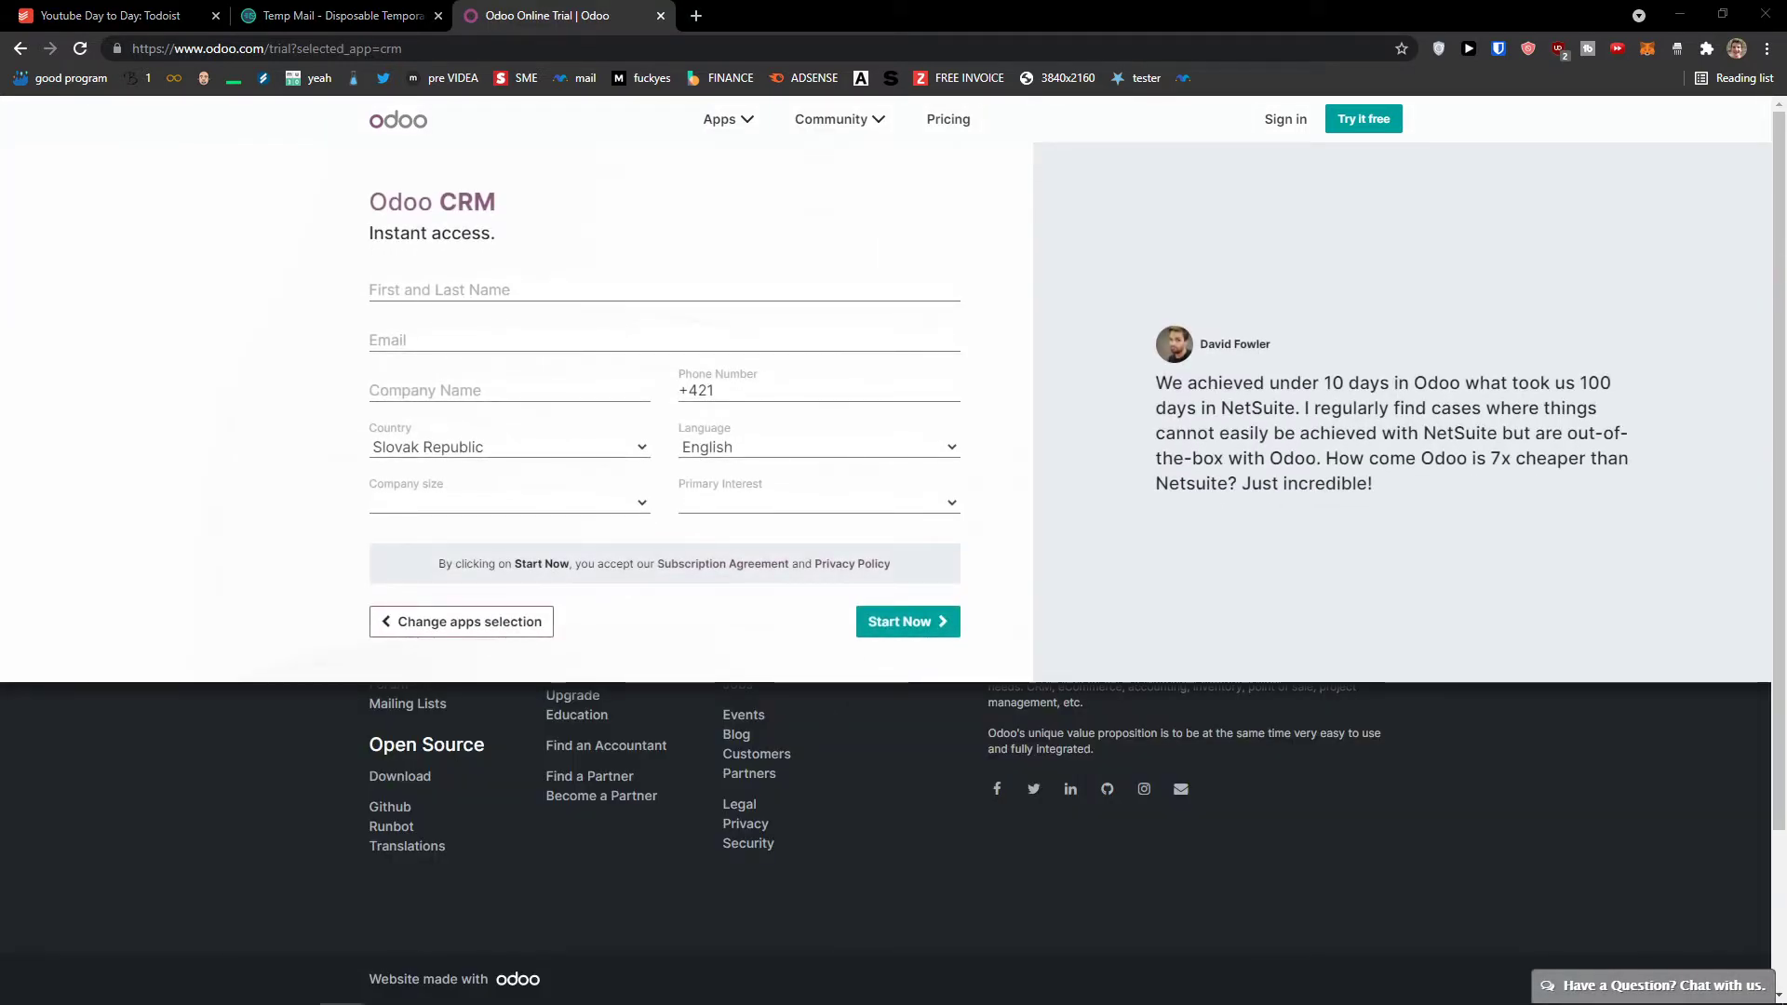
Step: Fill in the sign-up form with the full name, a temporary e-mail address, company name and phone
key(ctrl+plus)
key(ctrl+plus)
key(ctrl+plus)
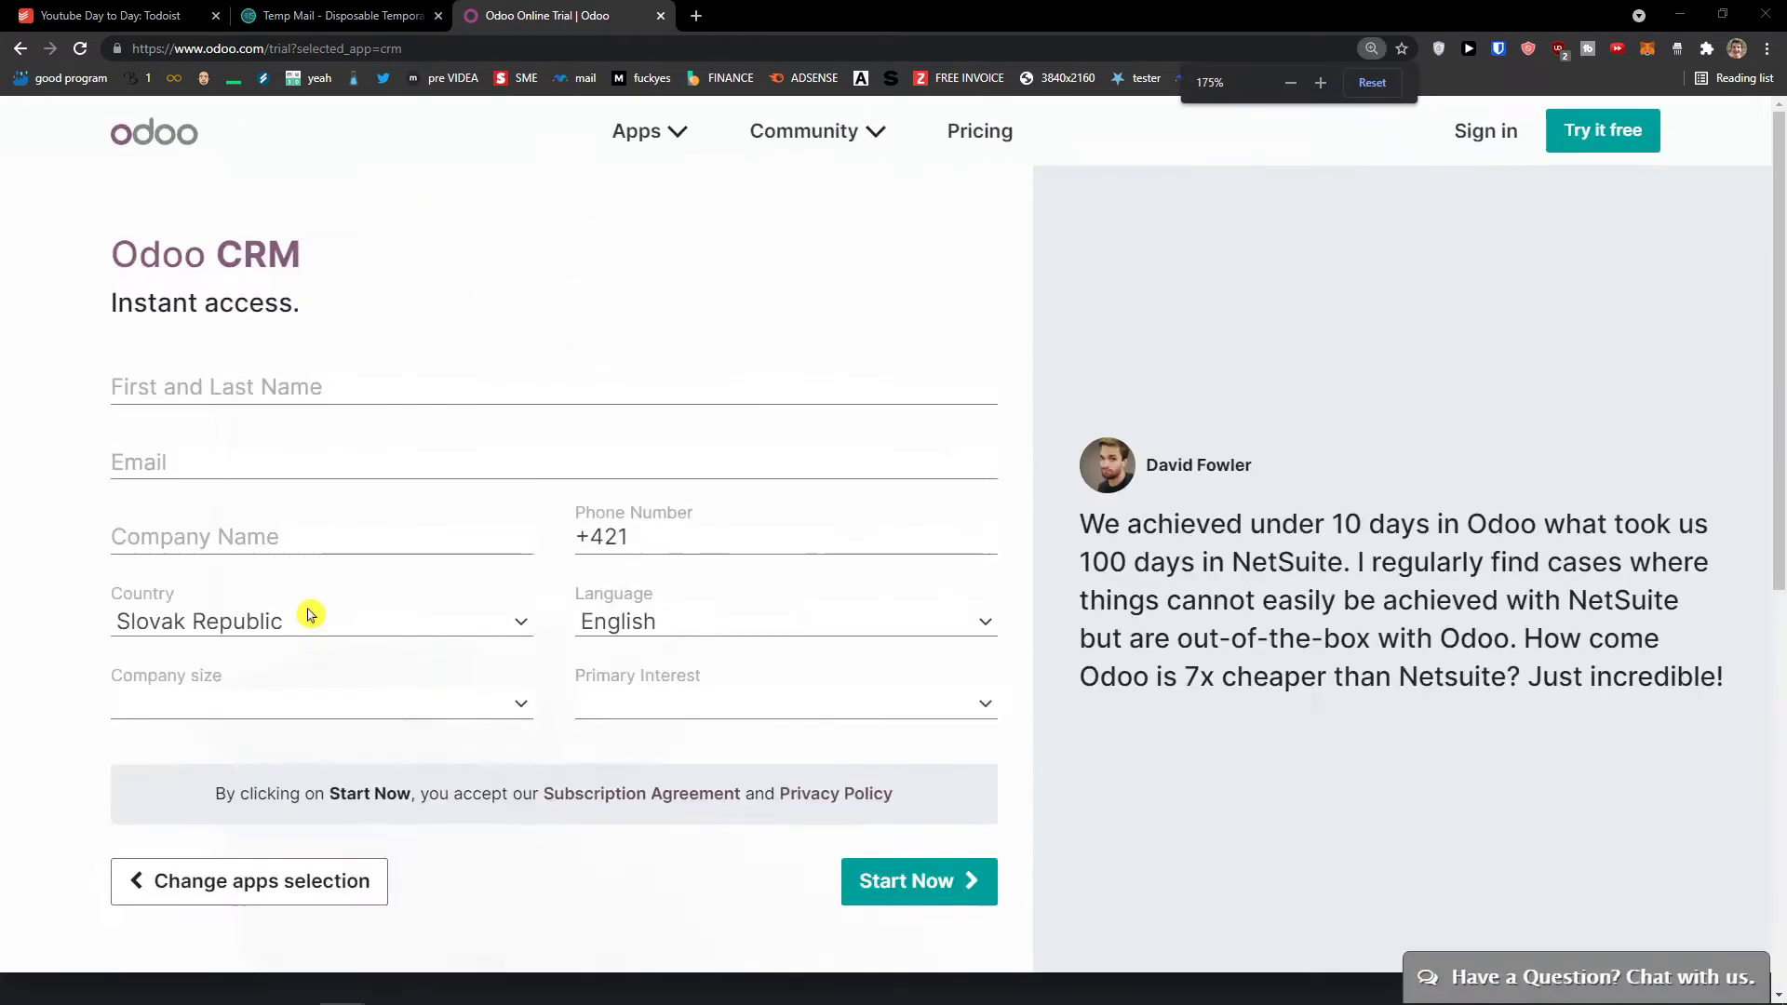
click(279, 391)
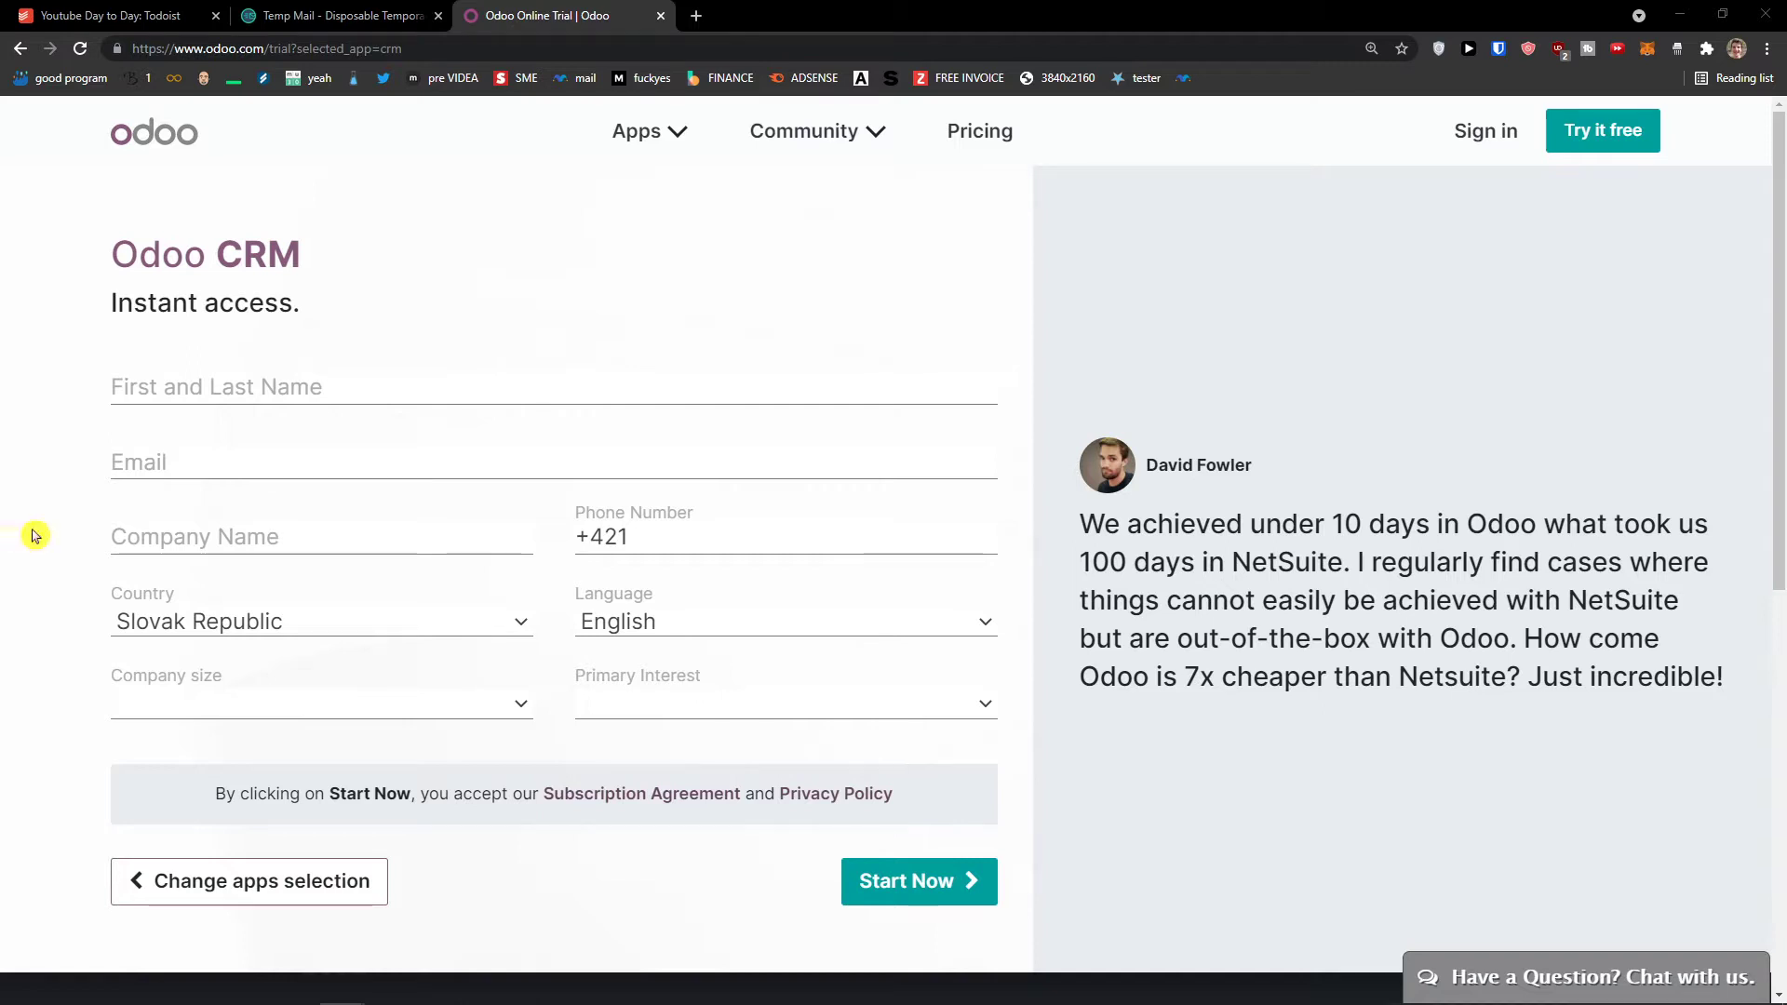
click(354, 387)
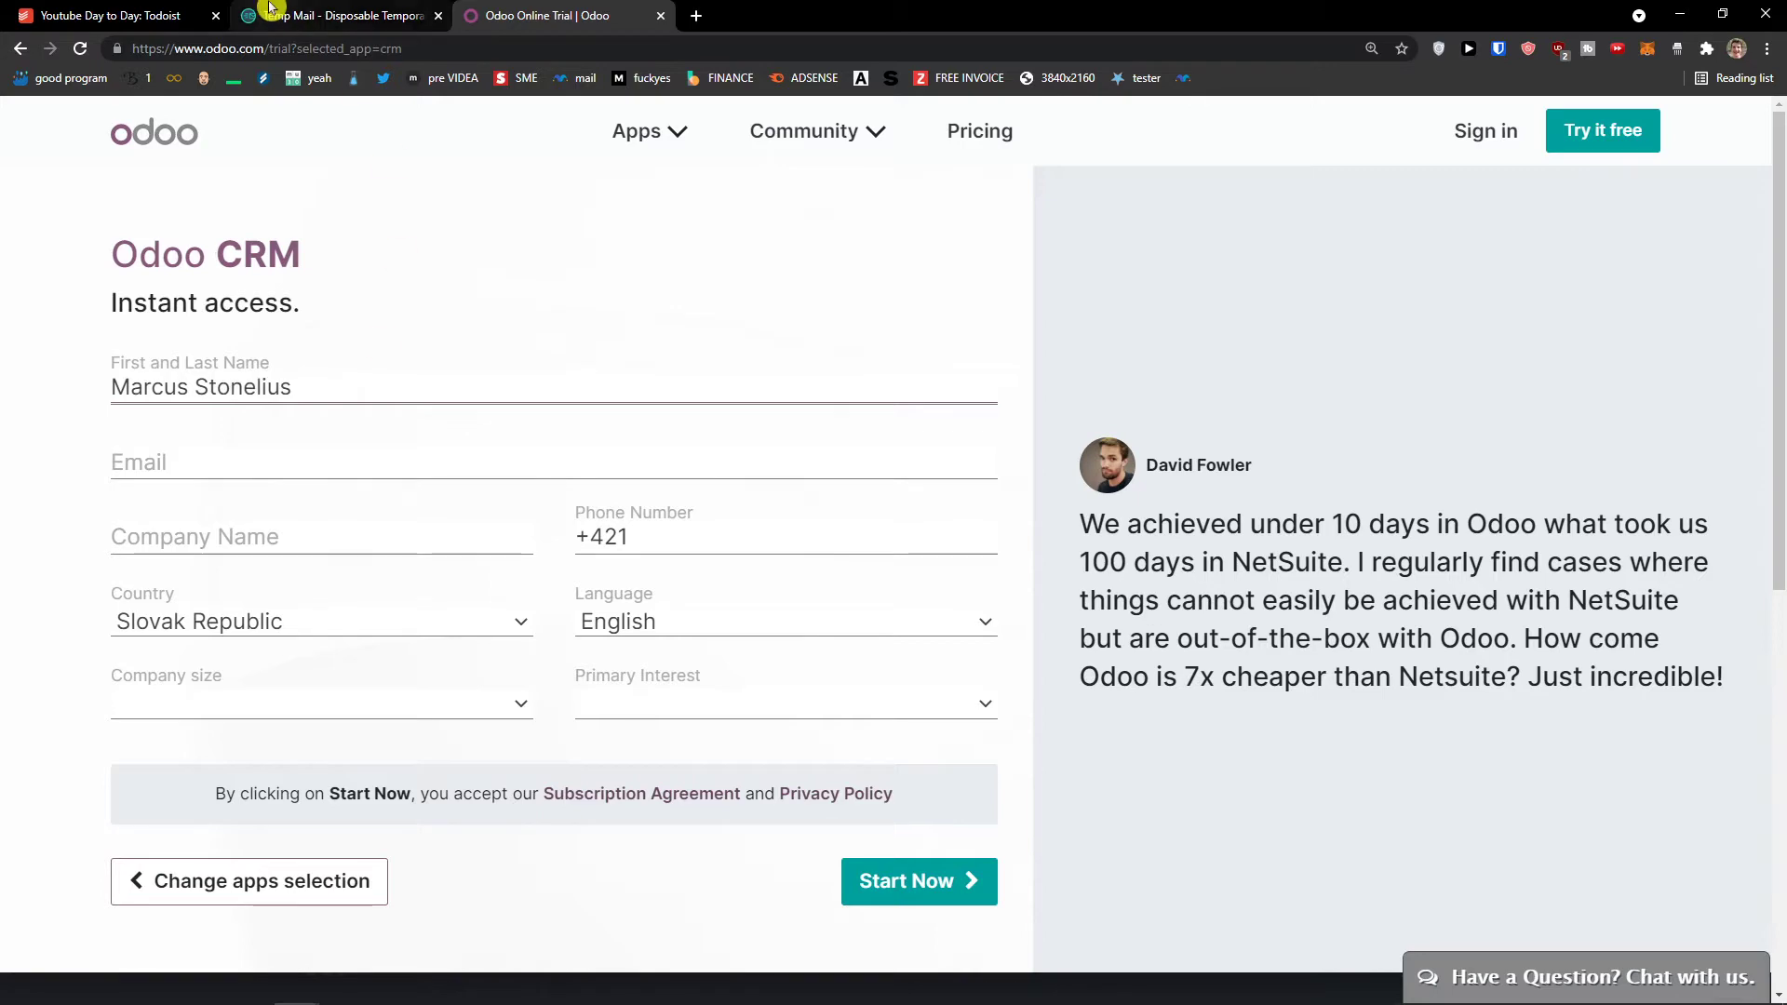
click(335, 15)
click(1129, 337)
click(621, 11)
click(299, 466)
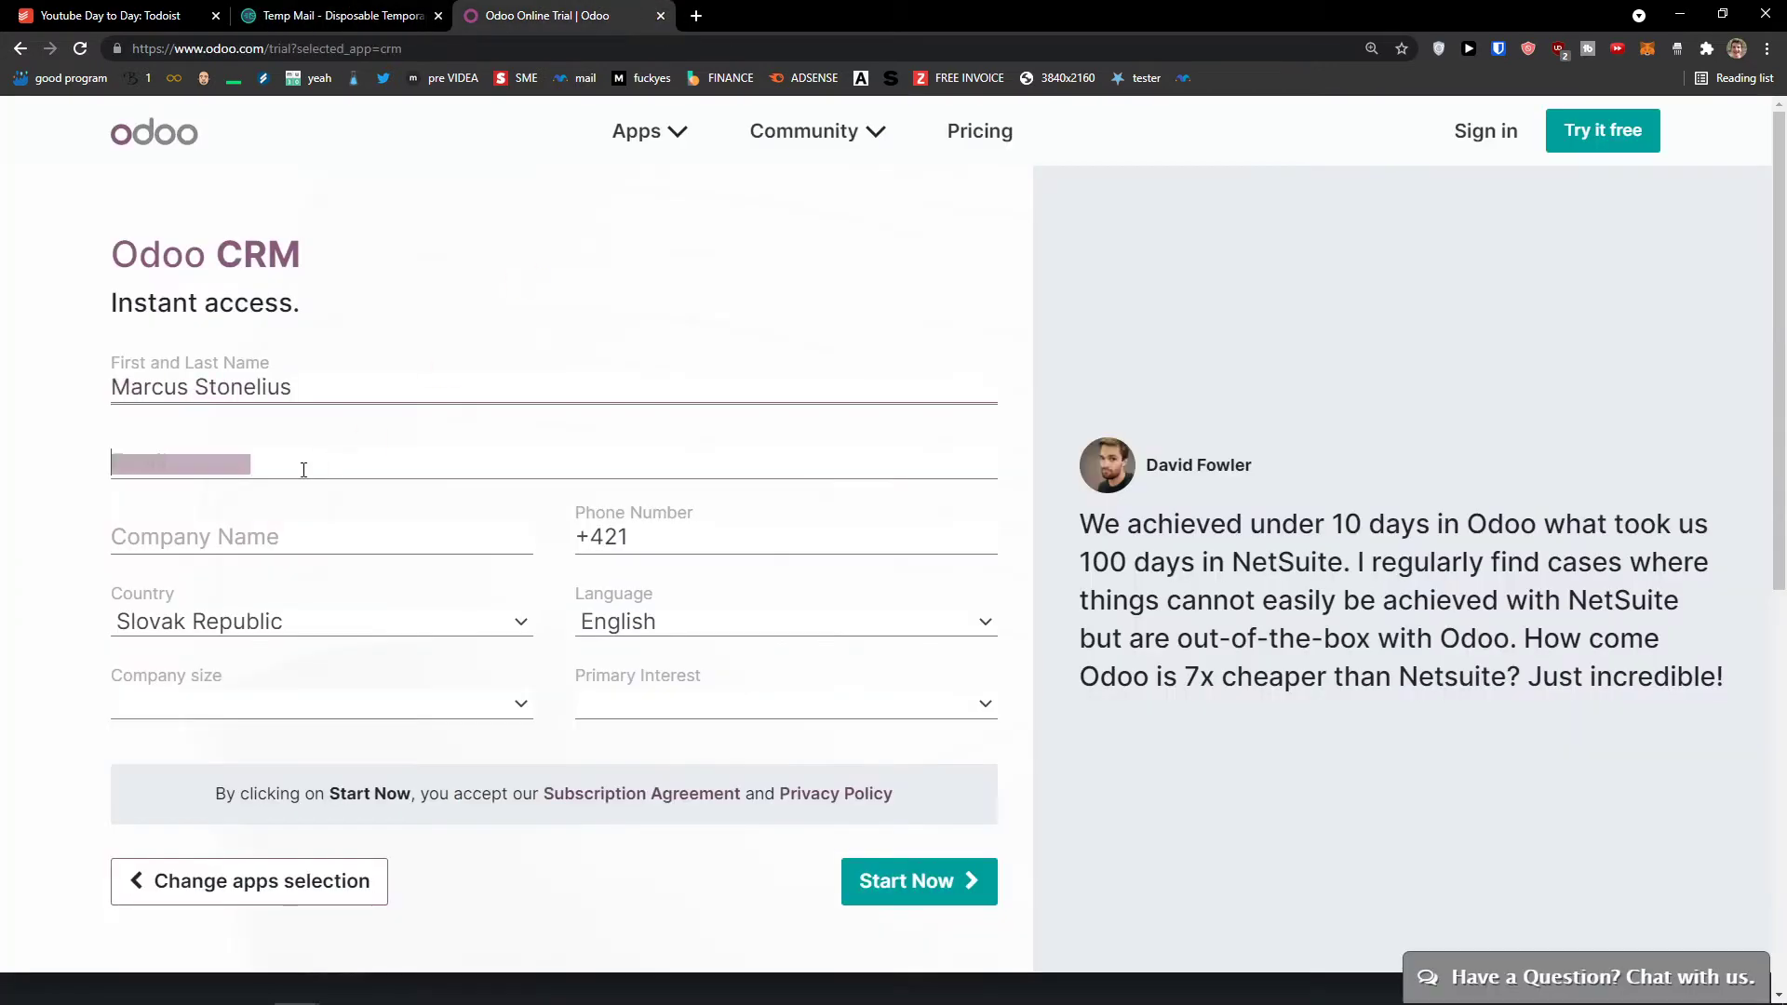
key(ctrl+v)
click(306, 524)
text(Su)
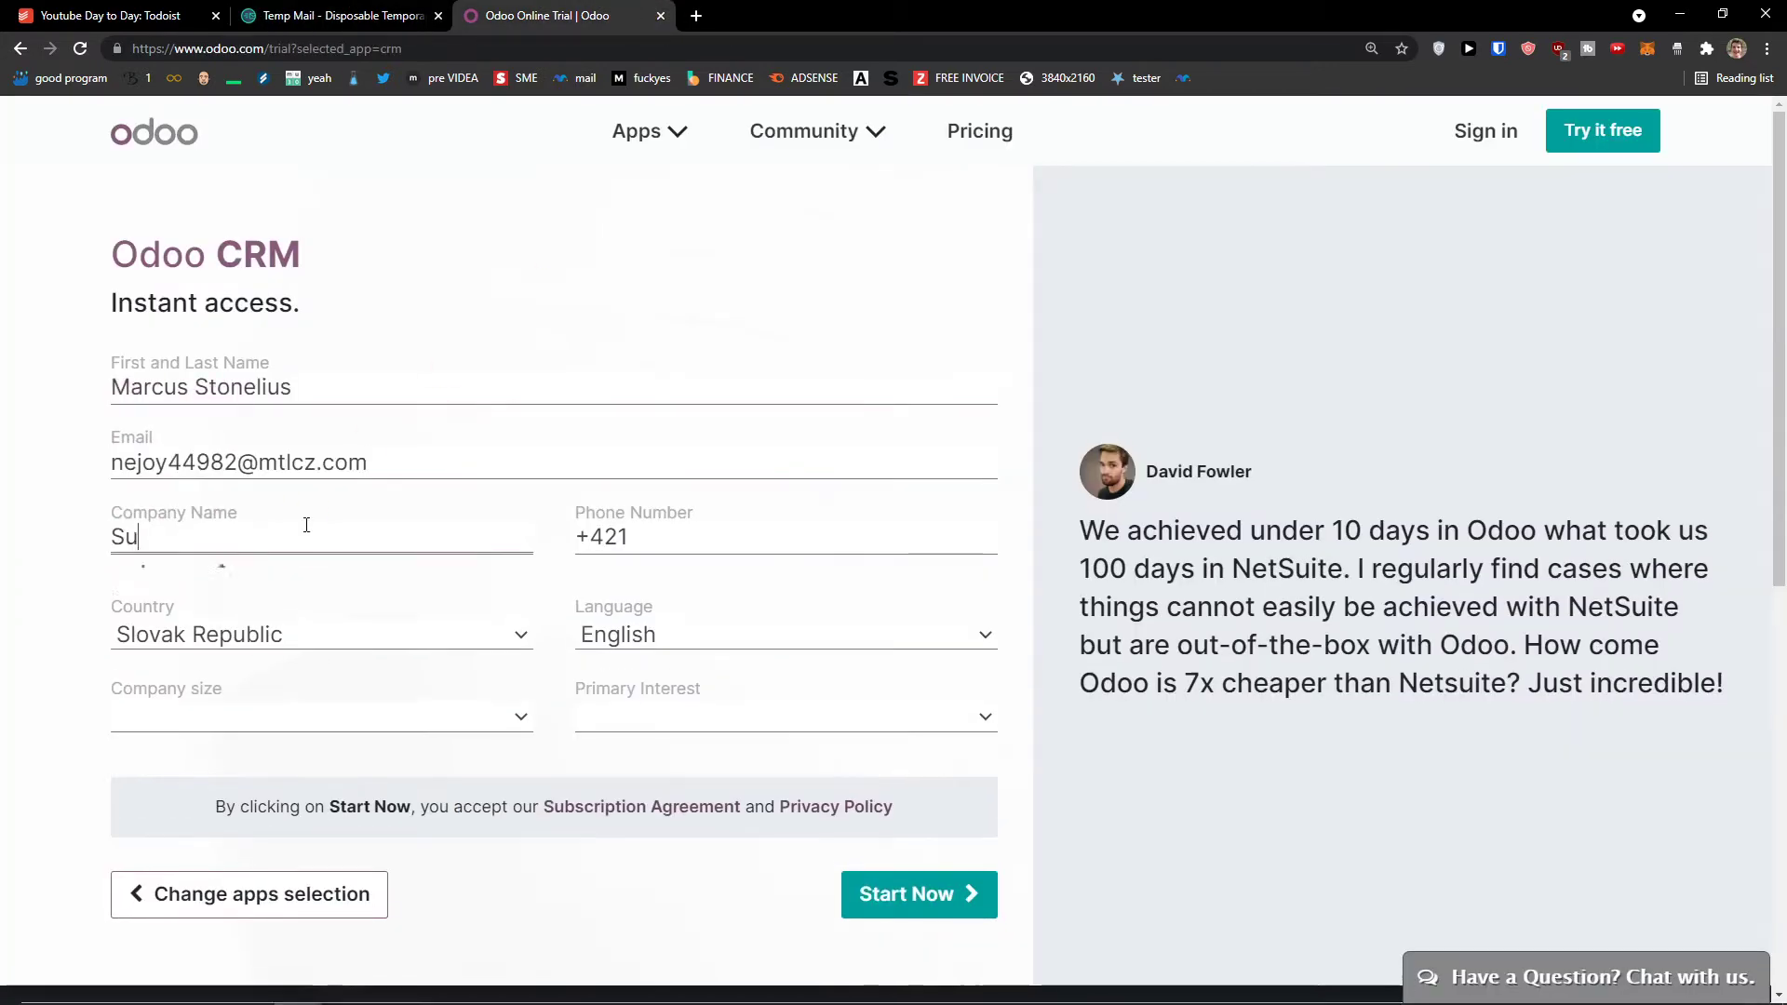
text(n wei LLC)
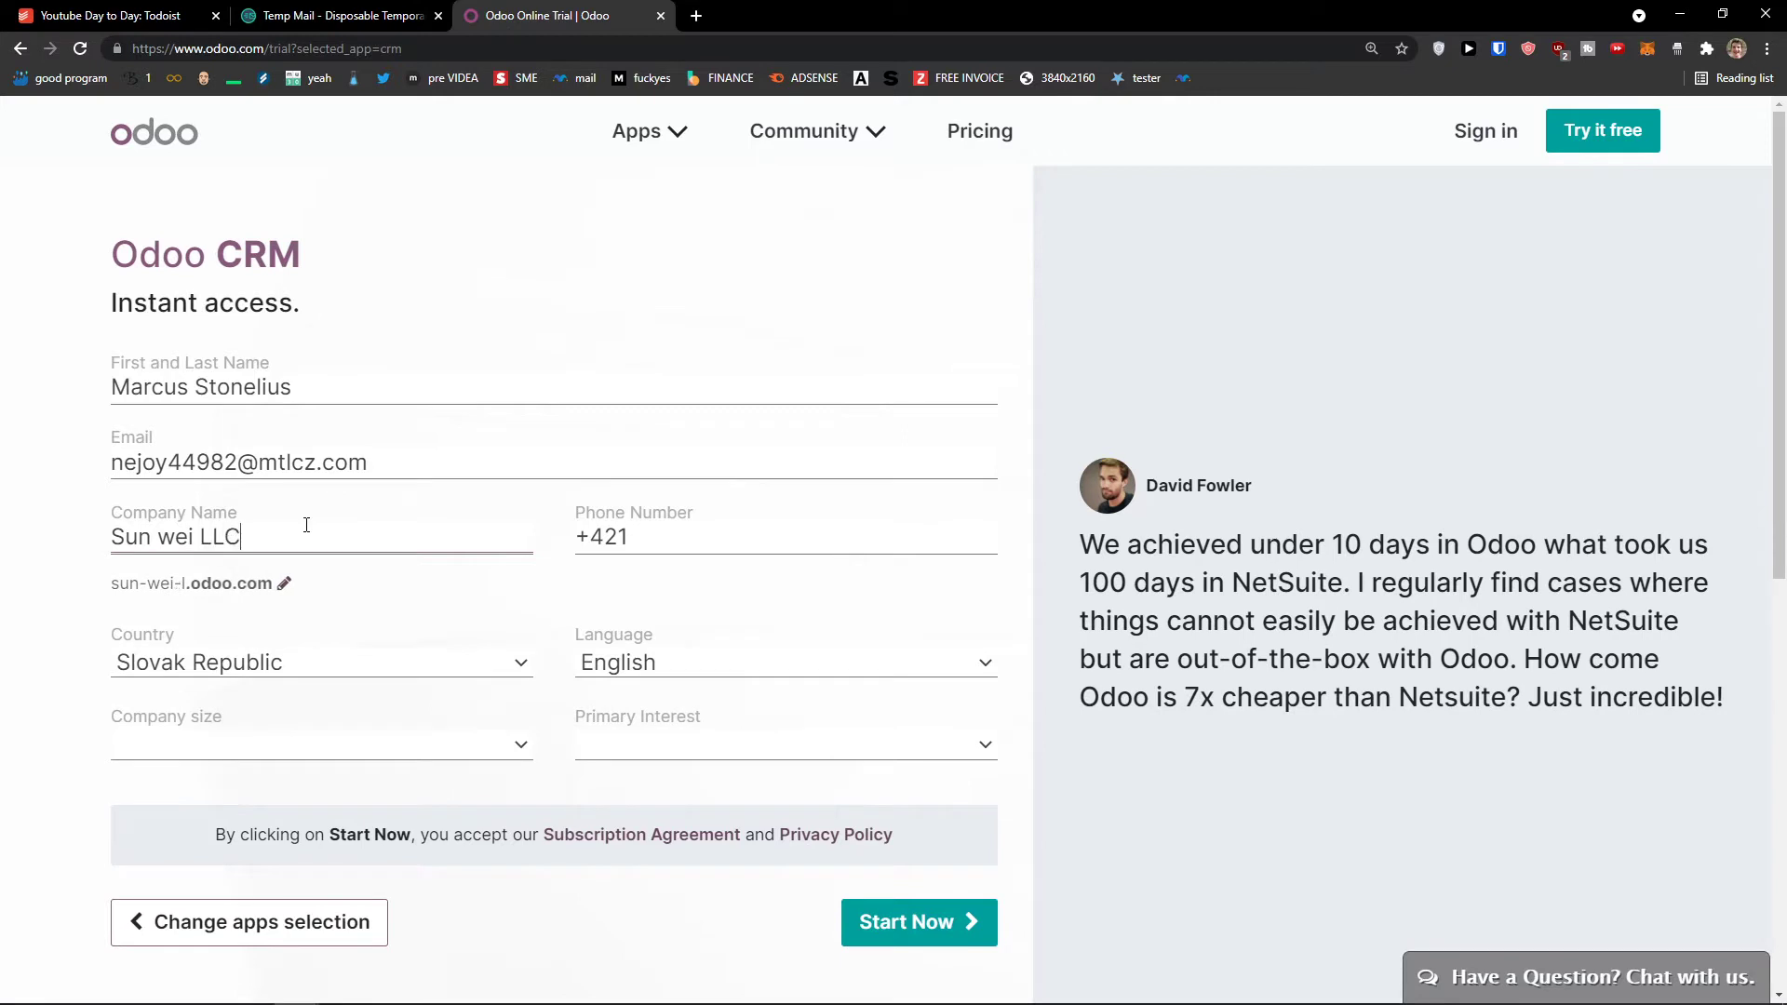
click(637, 530)
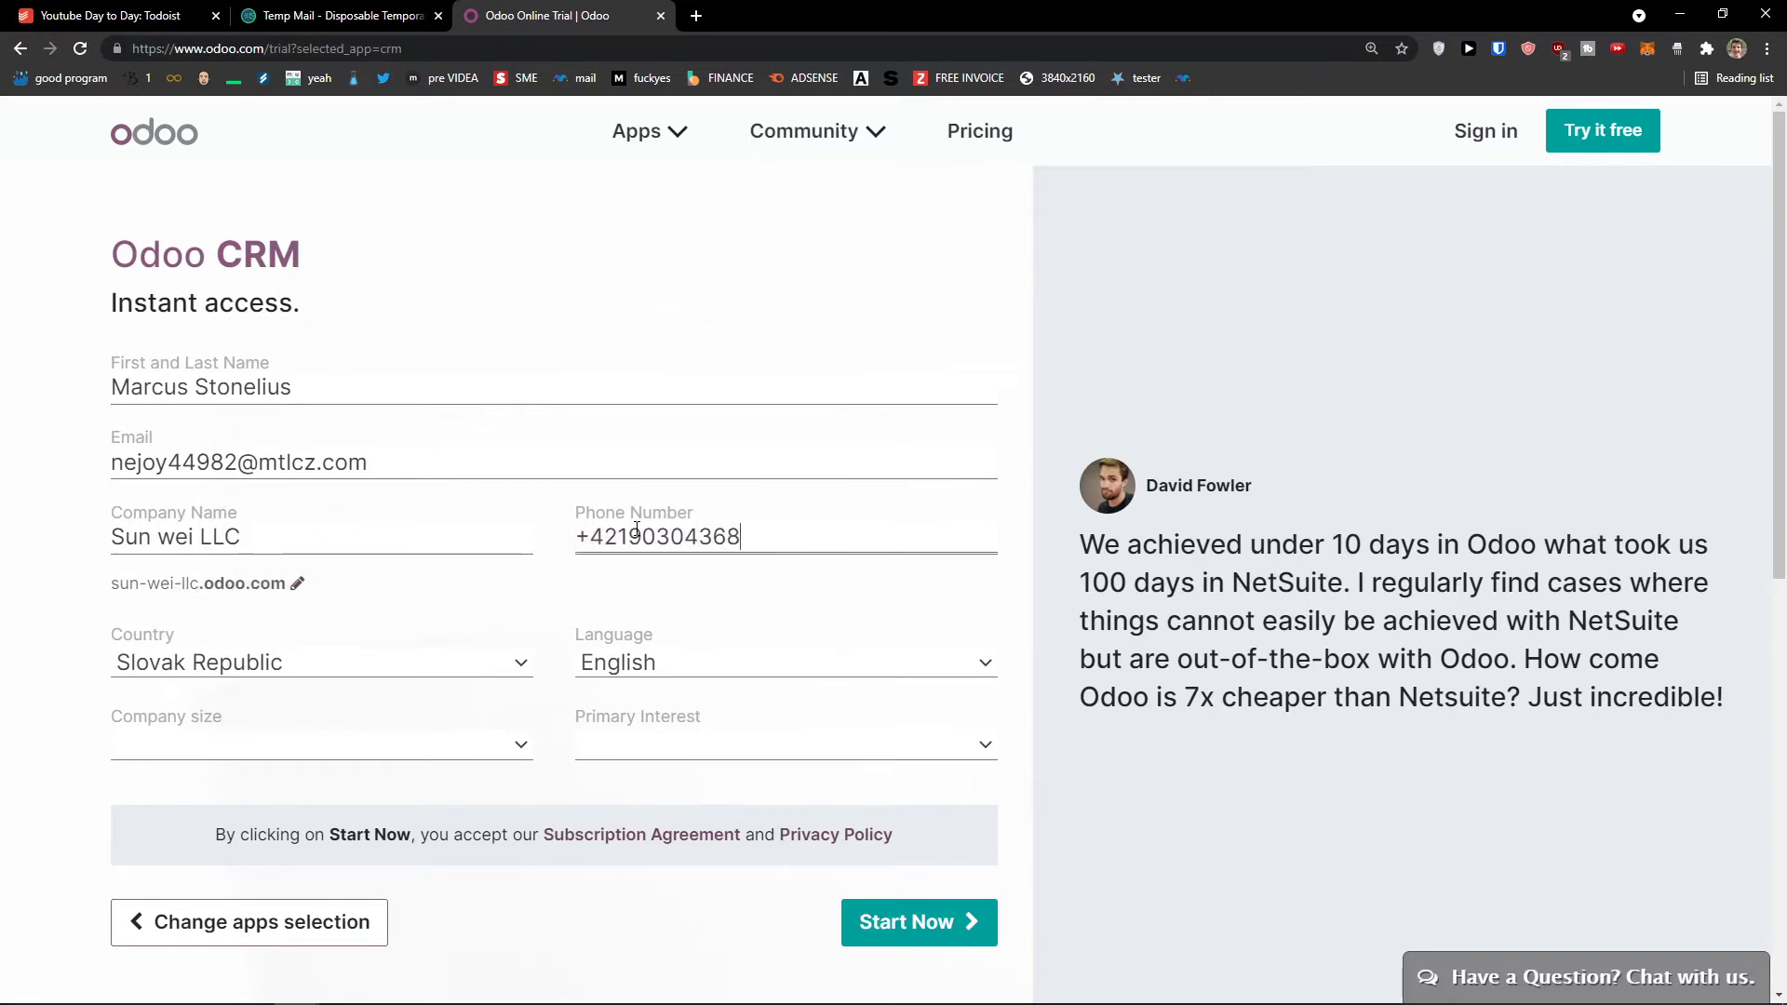
key(alt+Tab)
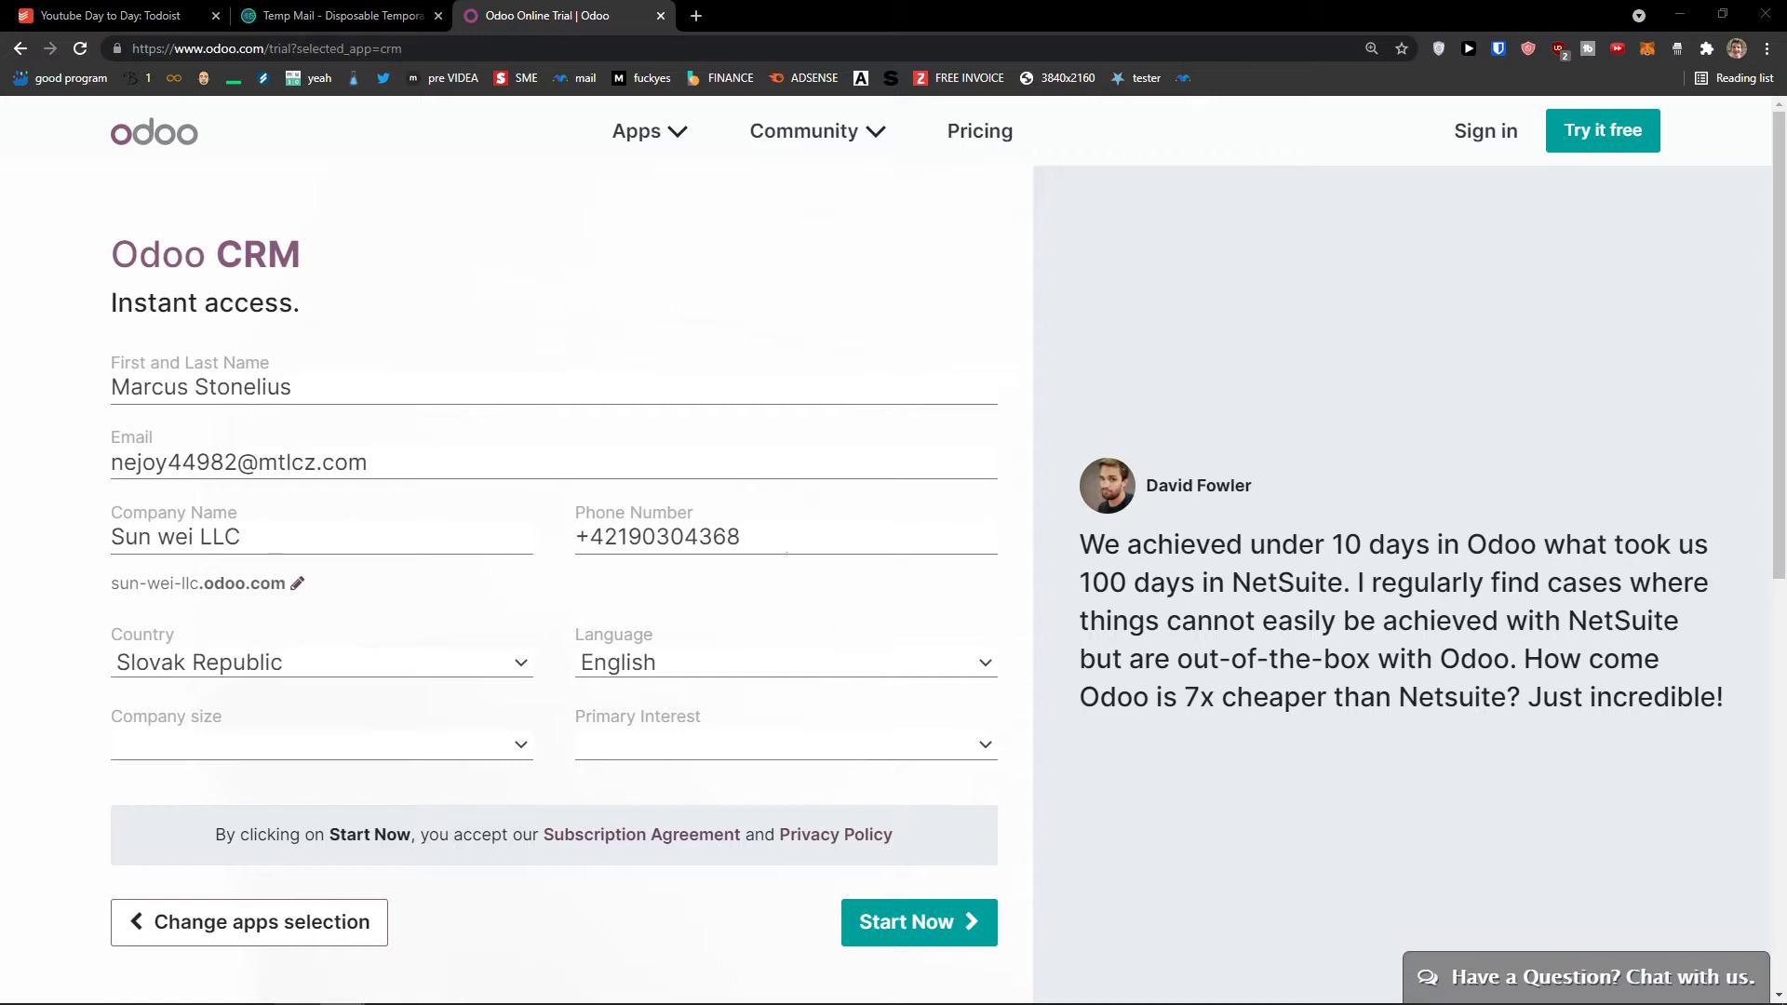
Step: Choose company size '< 5 employees' and interest 'Use it in my company', then submit the sign-up
click(419, 746)
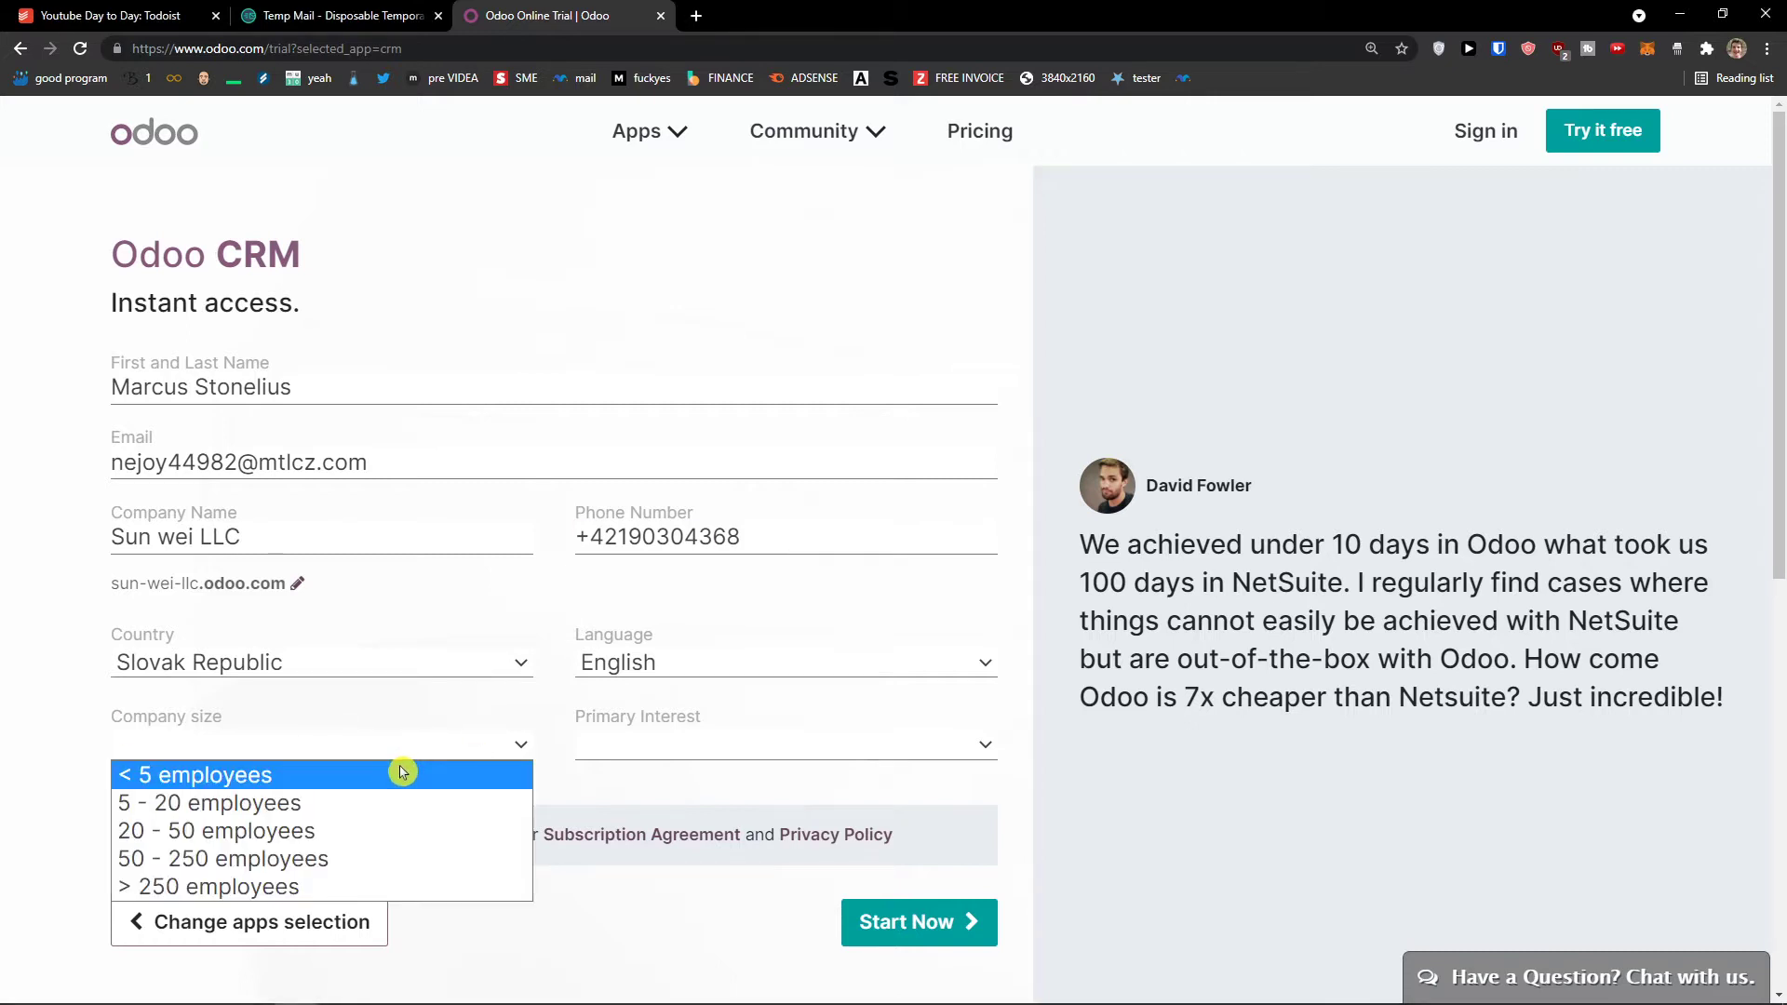
click(402, 773)
click(654, 745)
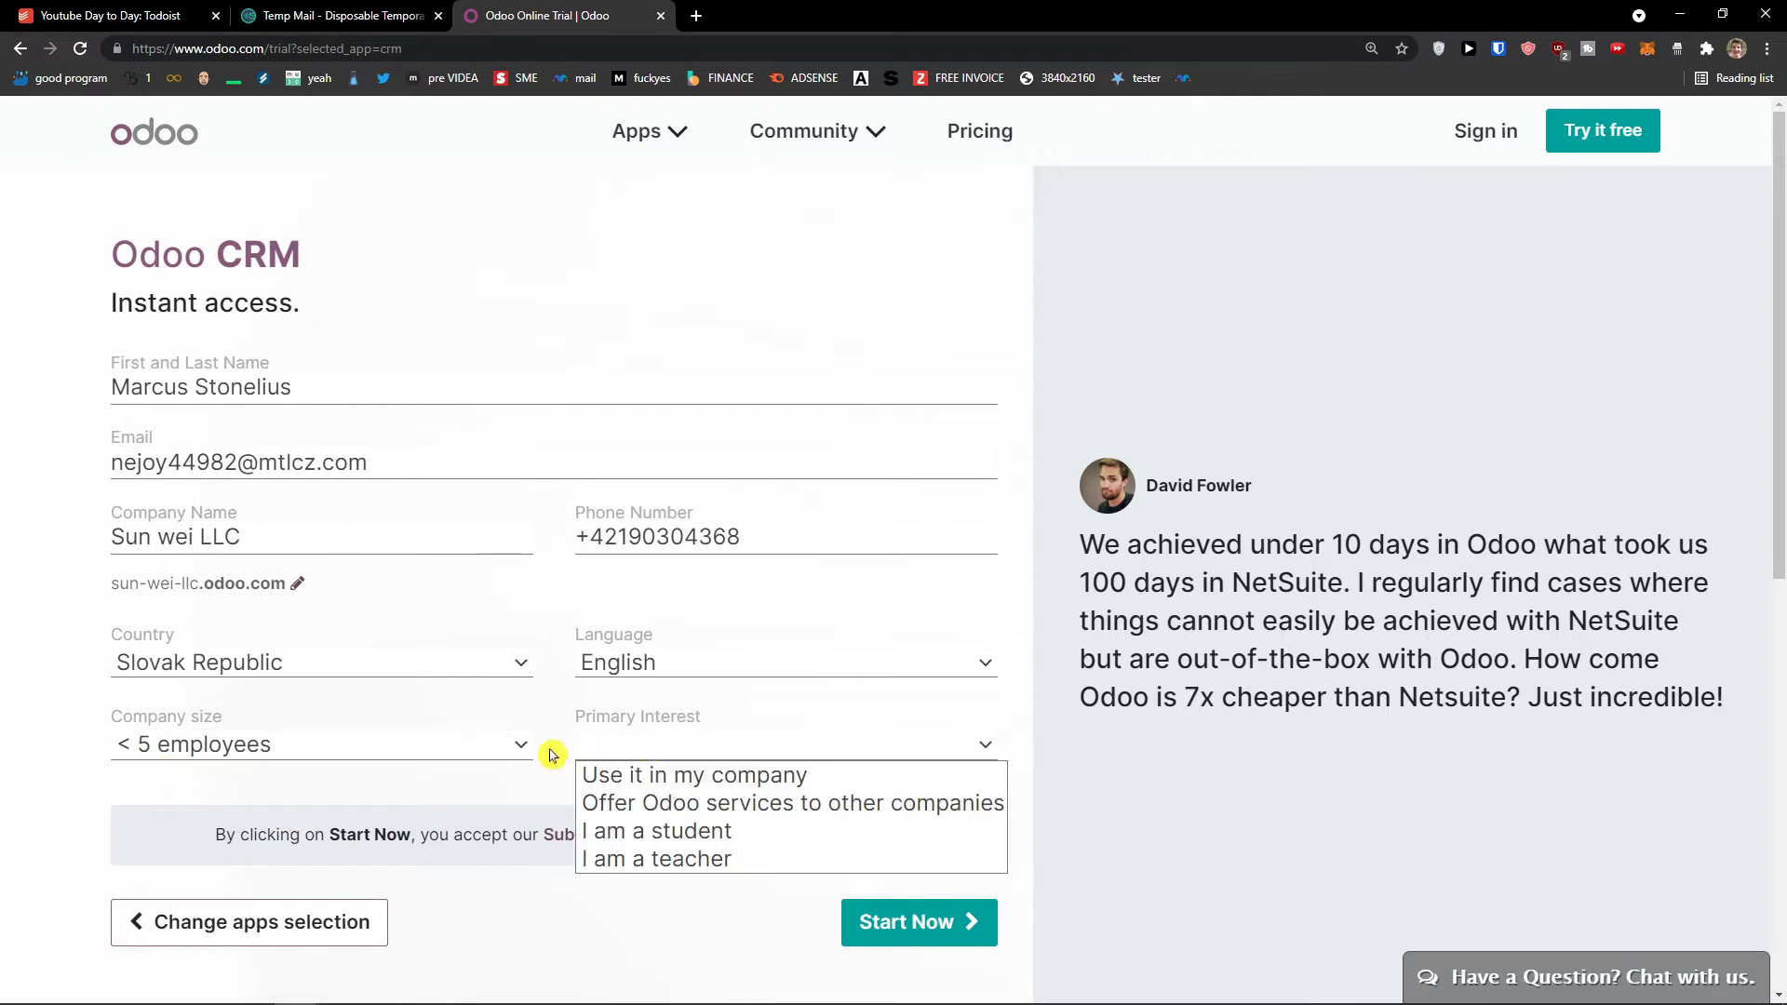
key(Up)
key(Return)
click(657, 794)
scroll(642, 796, down, 2)
scroll(670, 838, up, 2)
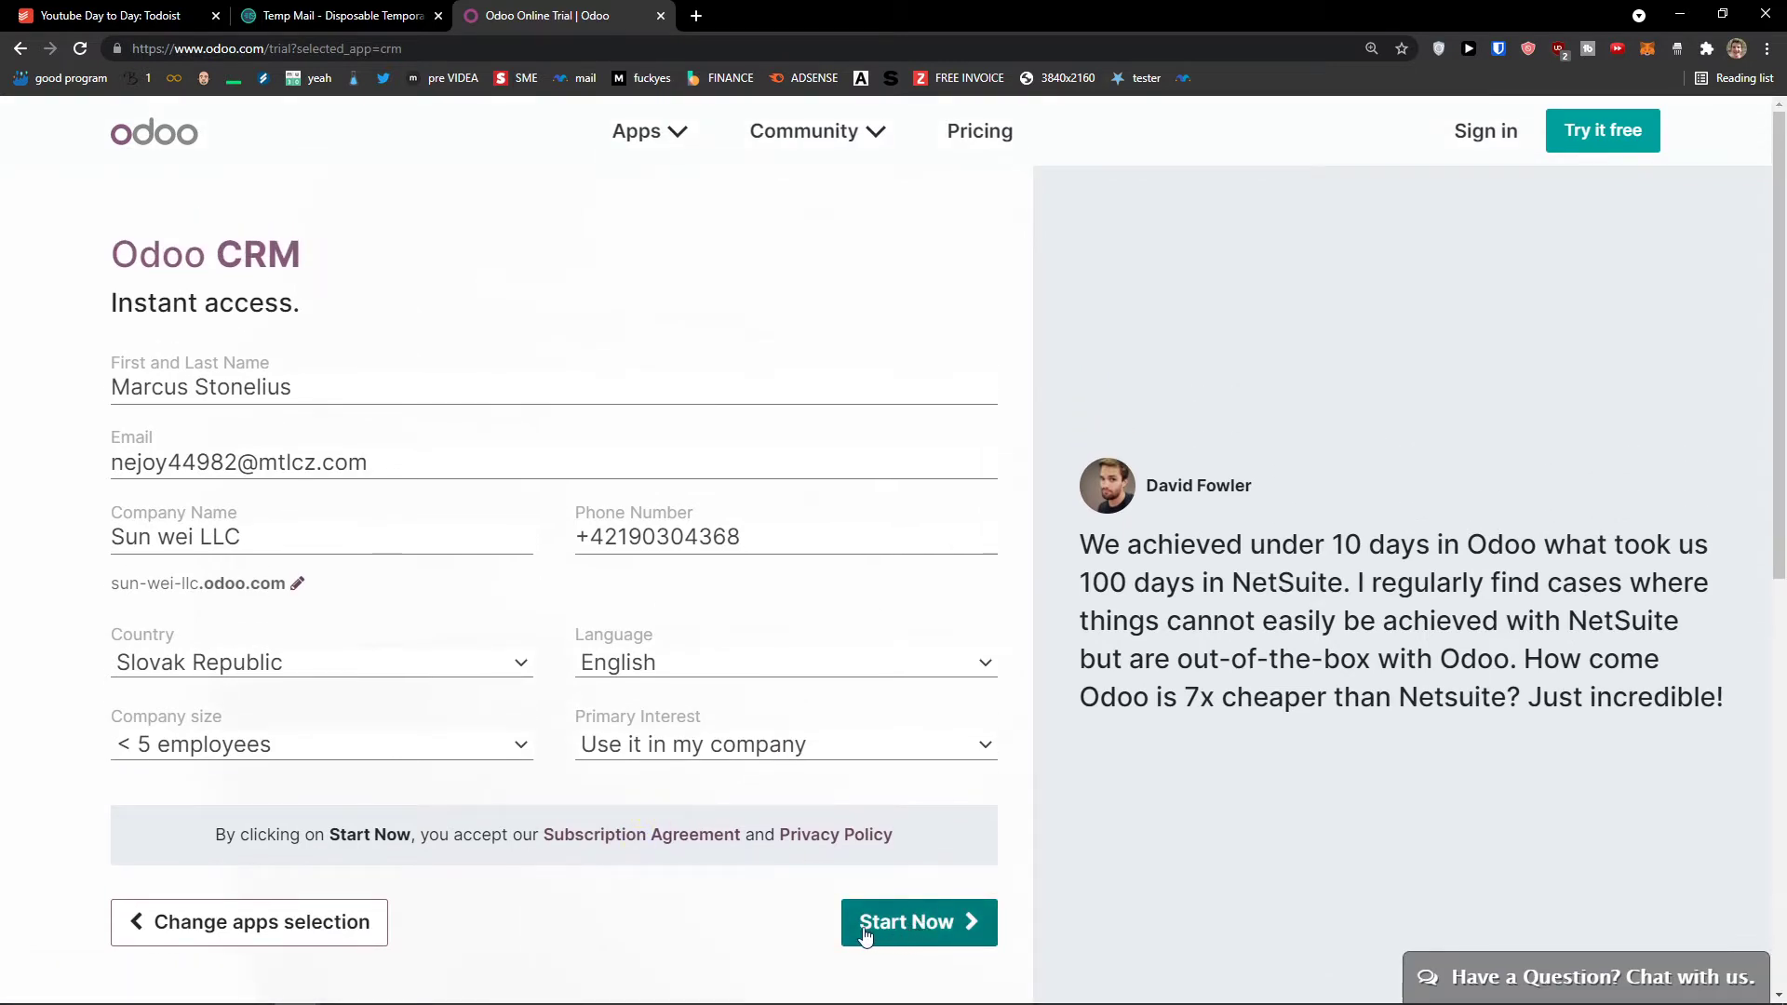
click(907, 933)
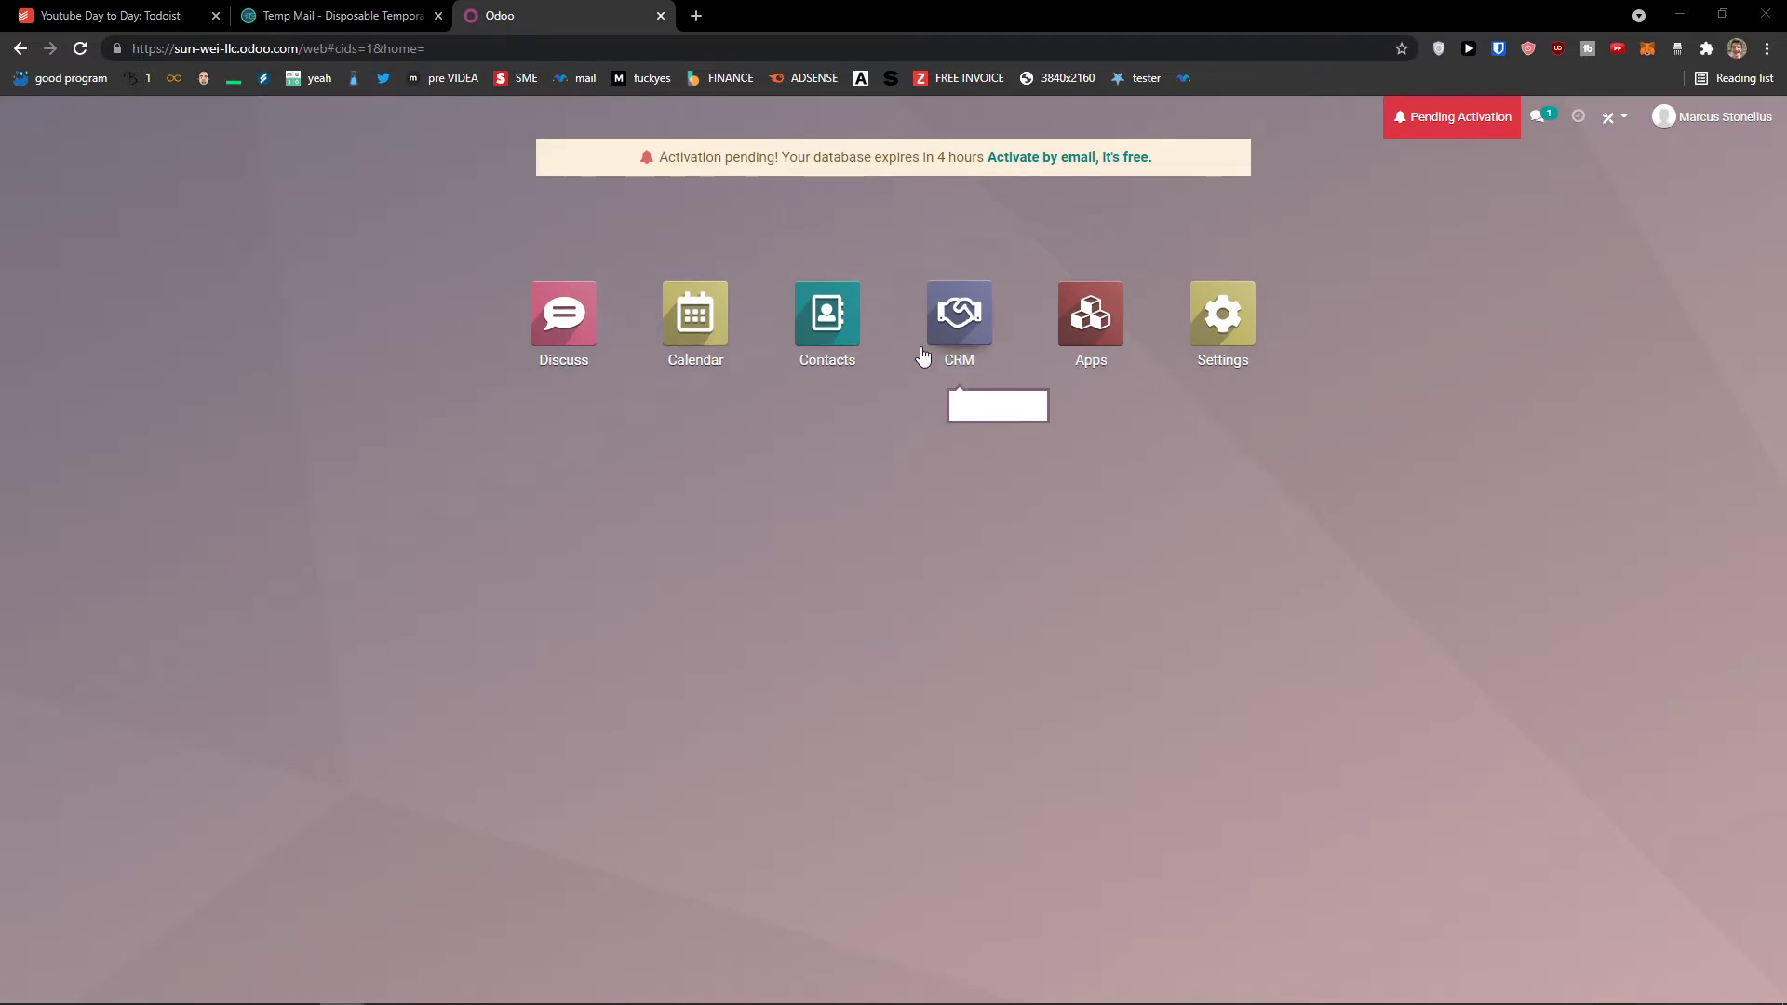
Step: Open Odoo's activation e-mail in the temporary inbox and follow its 'Click to activate your database' link
click(404, 7)
scroll(925, 582, down, 1)
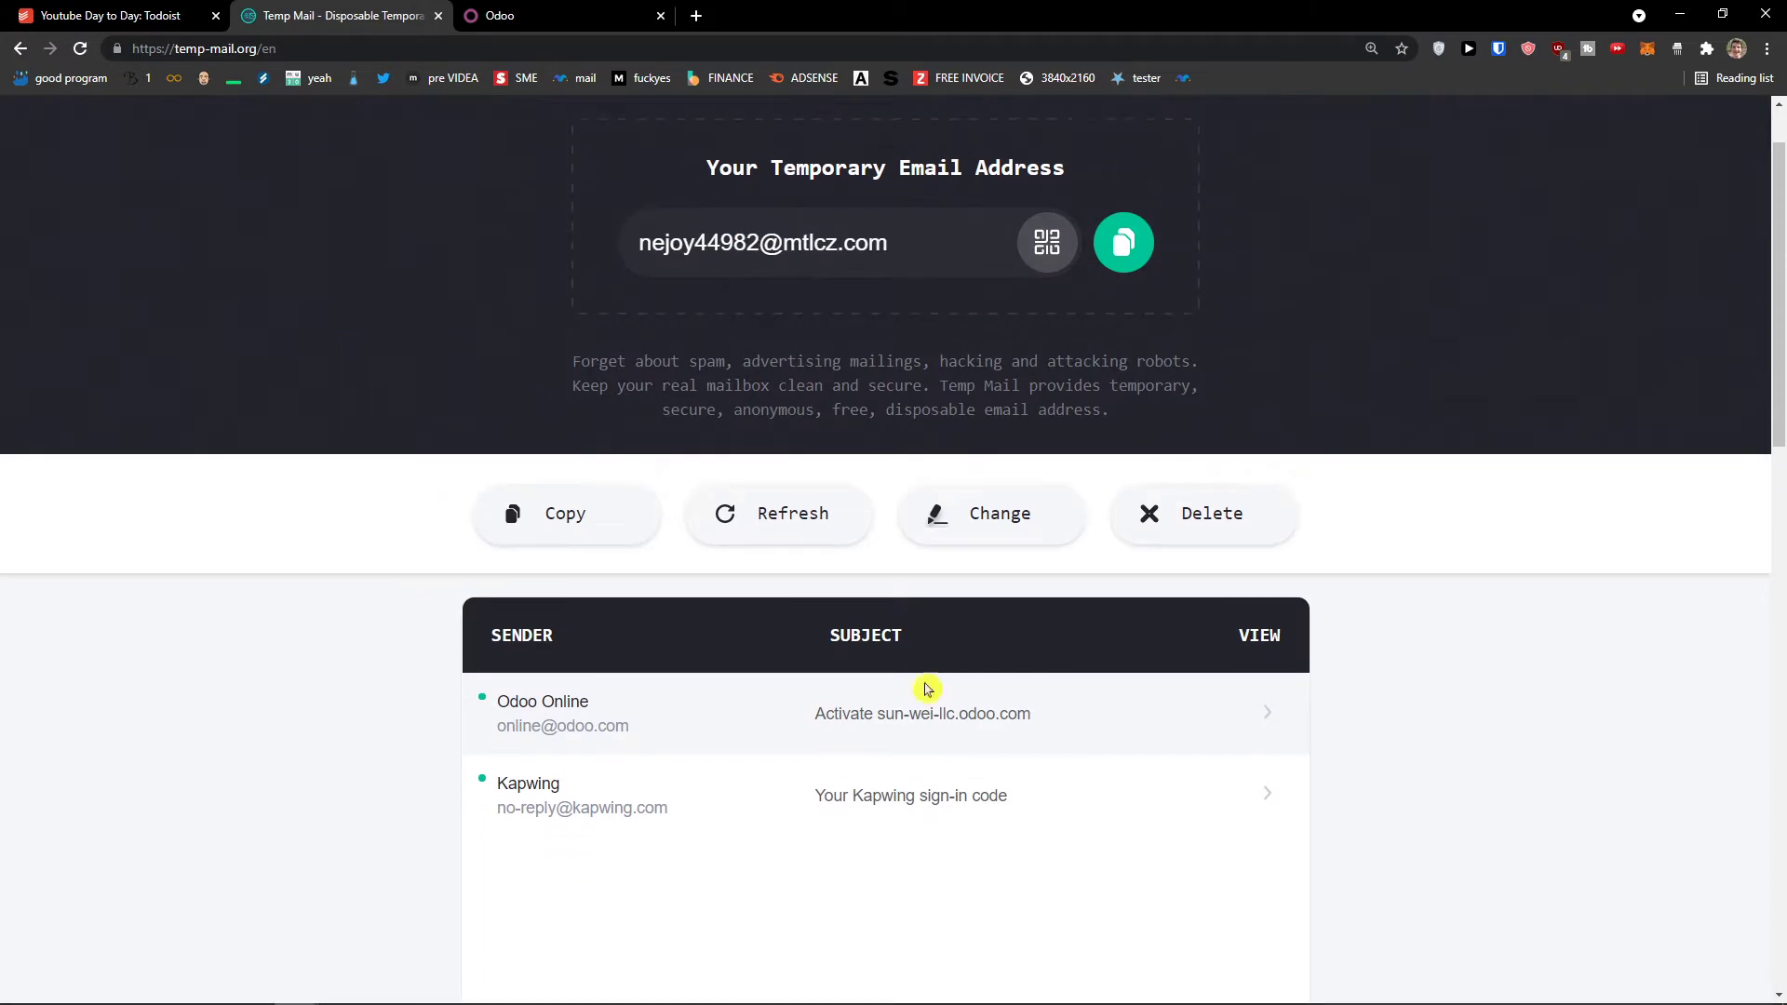
click(934, 712)
scroll(921, 702, down, 5)
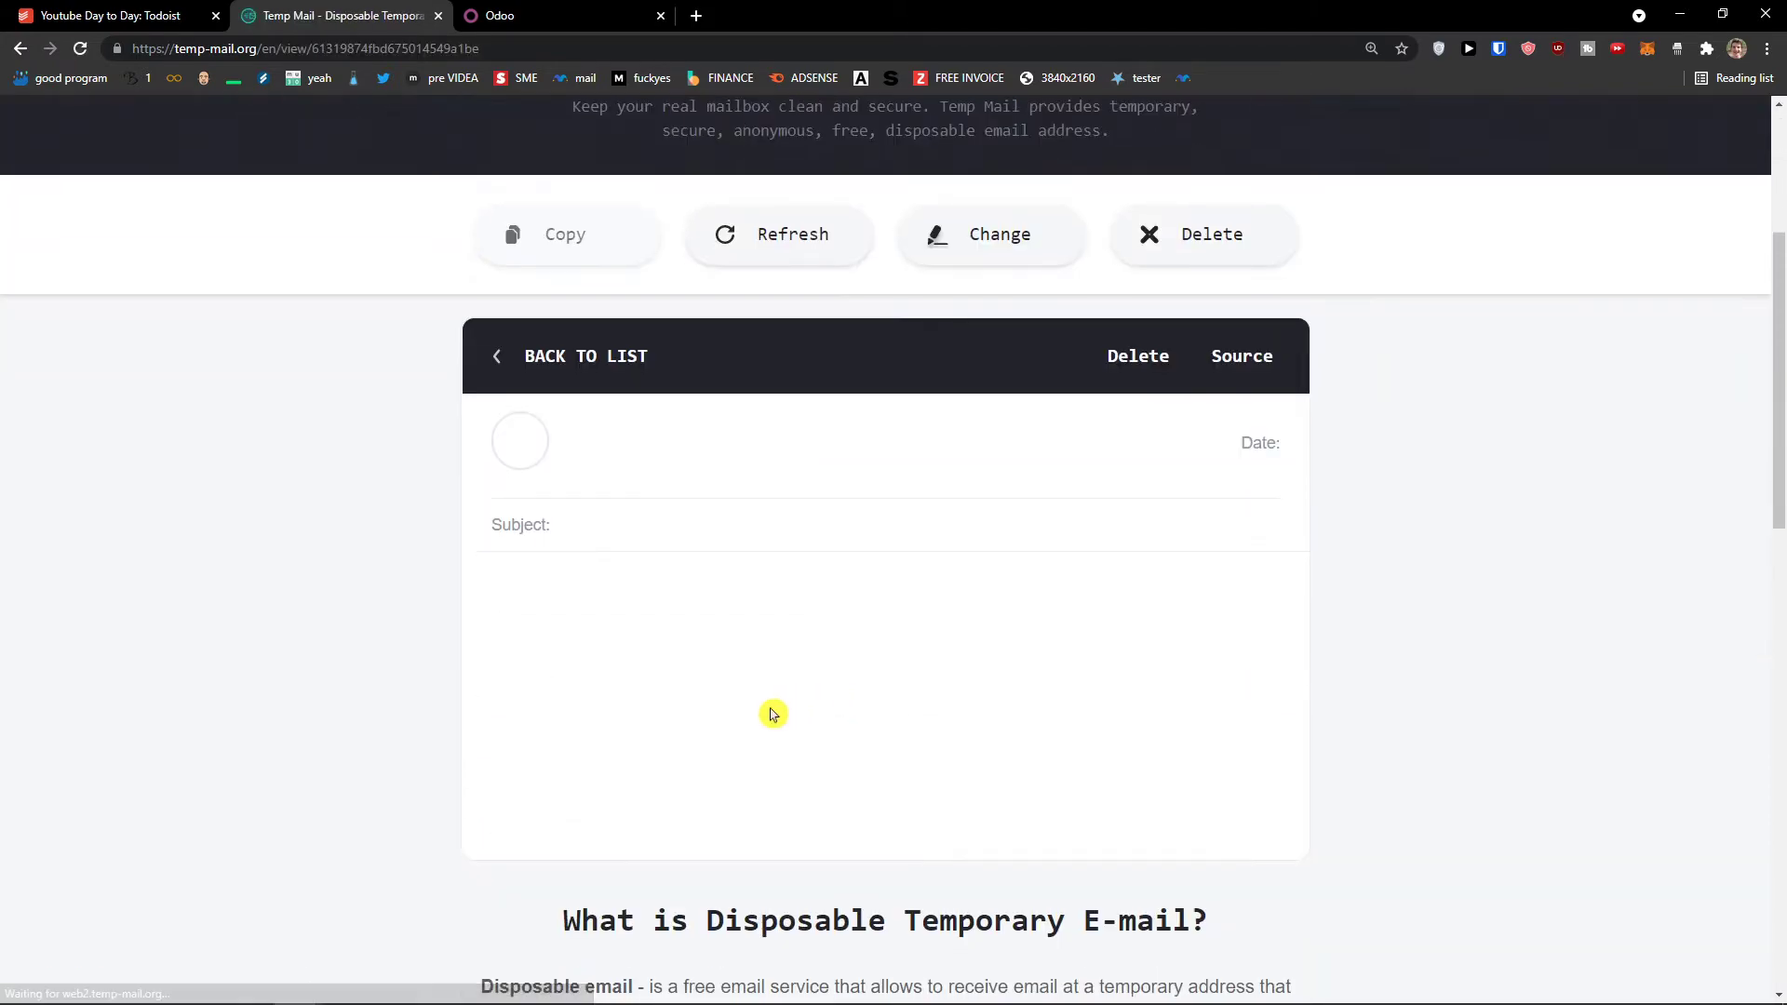
click(820, 684)
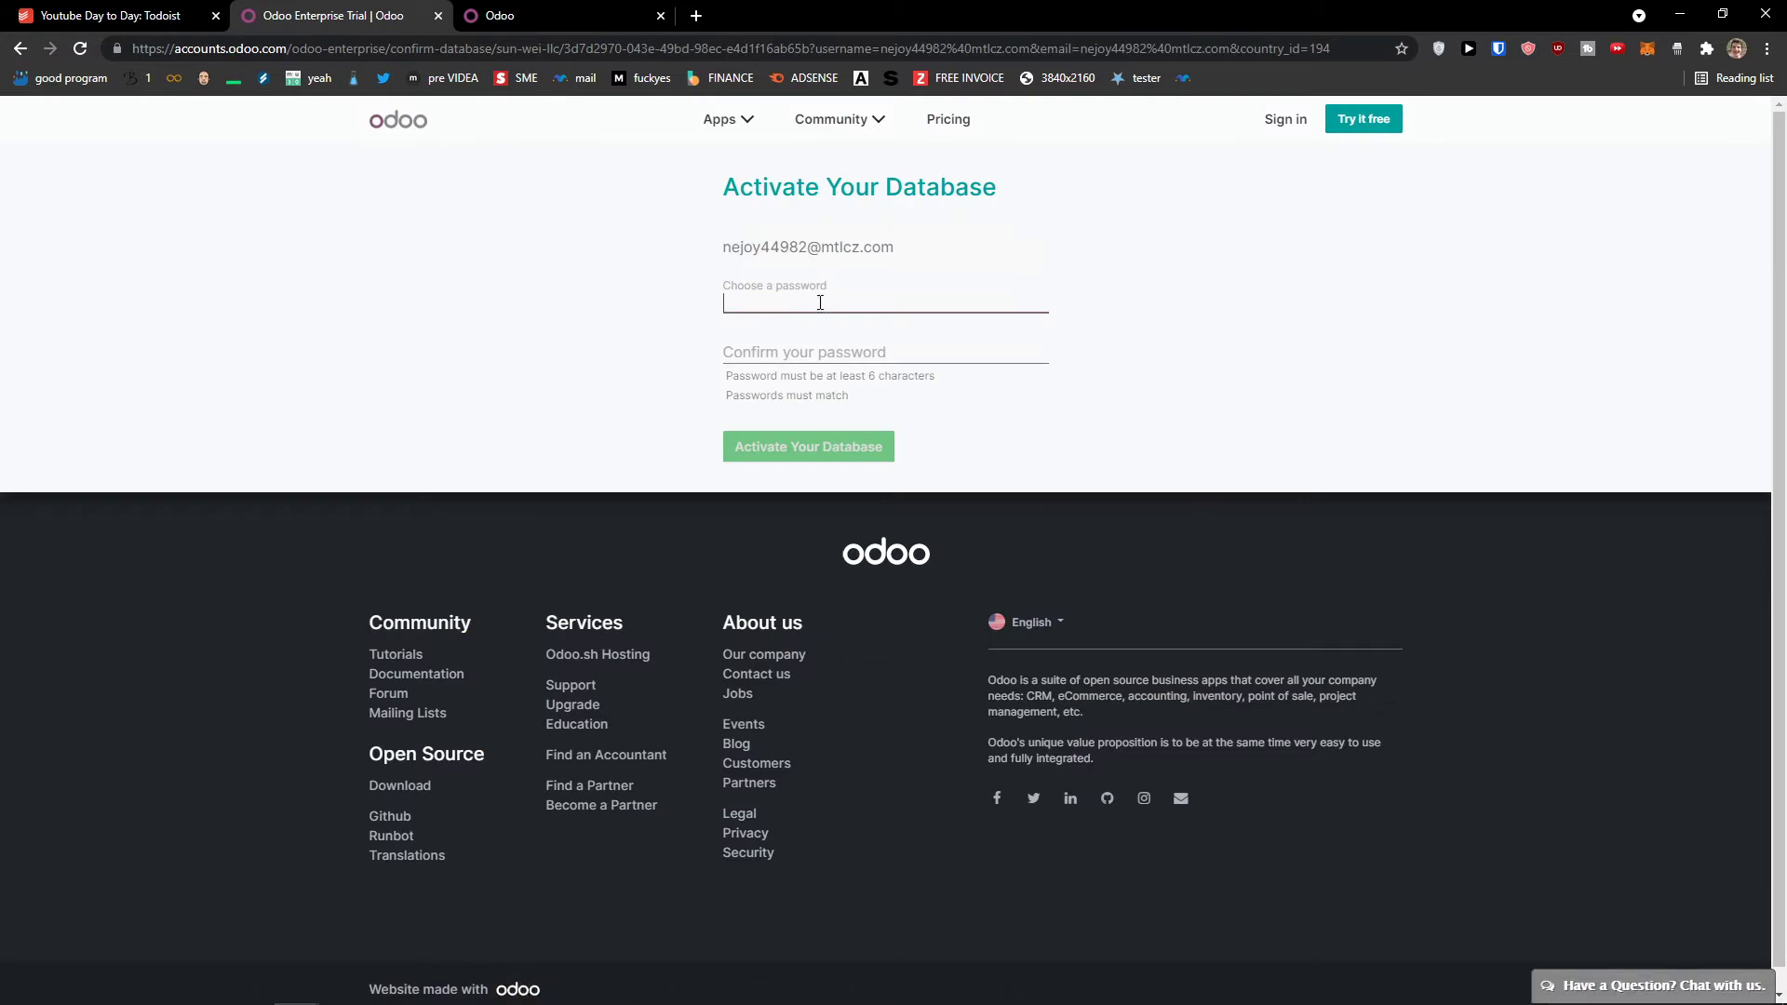
Step: Enter and confirm a new account password, then activate the database
click(819, 303)
text(••••••••••)
key(Tab)
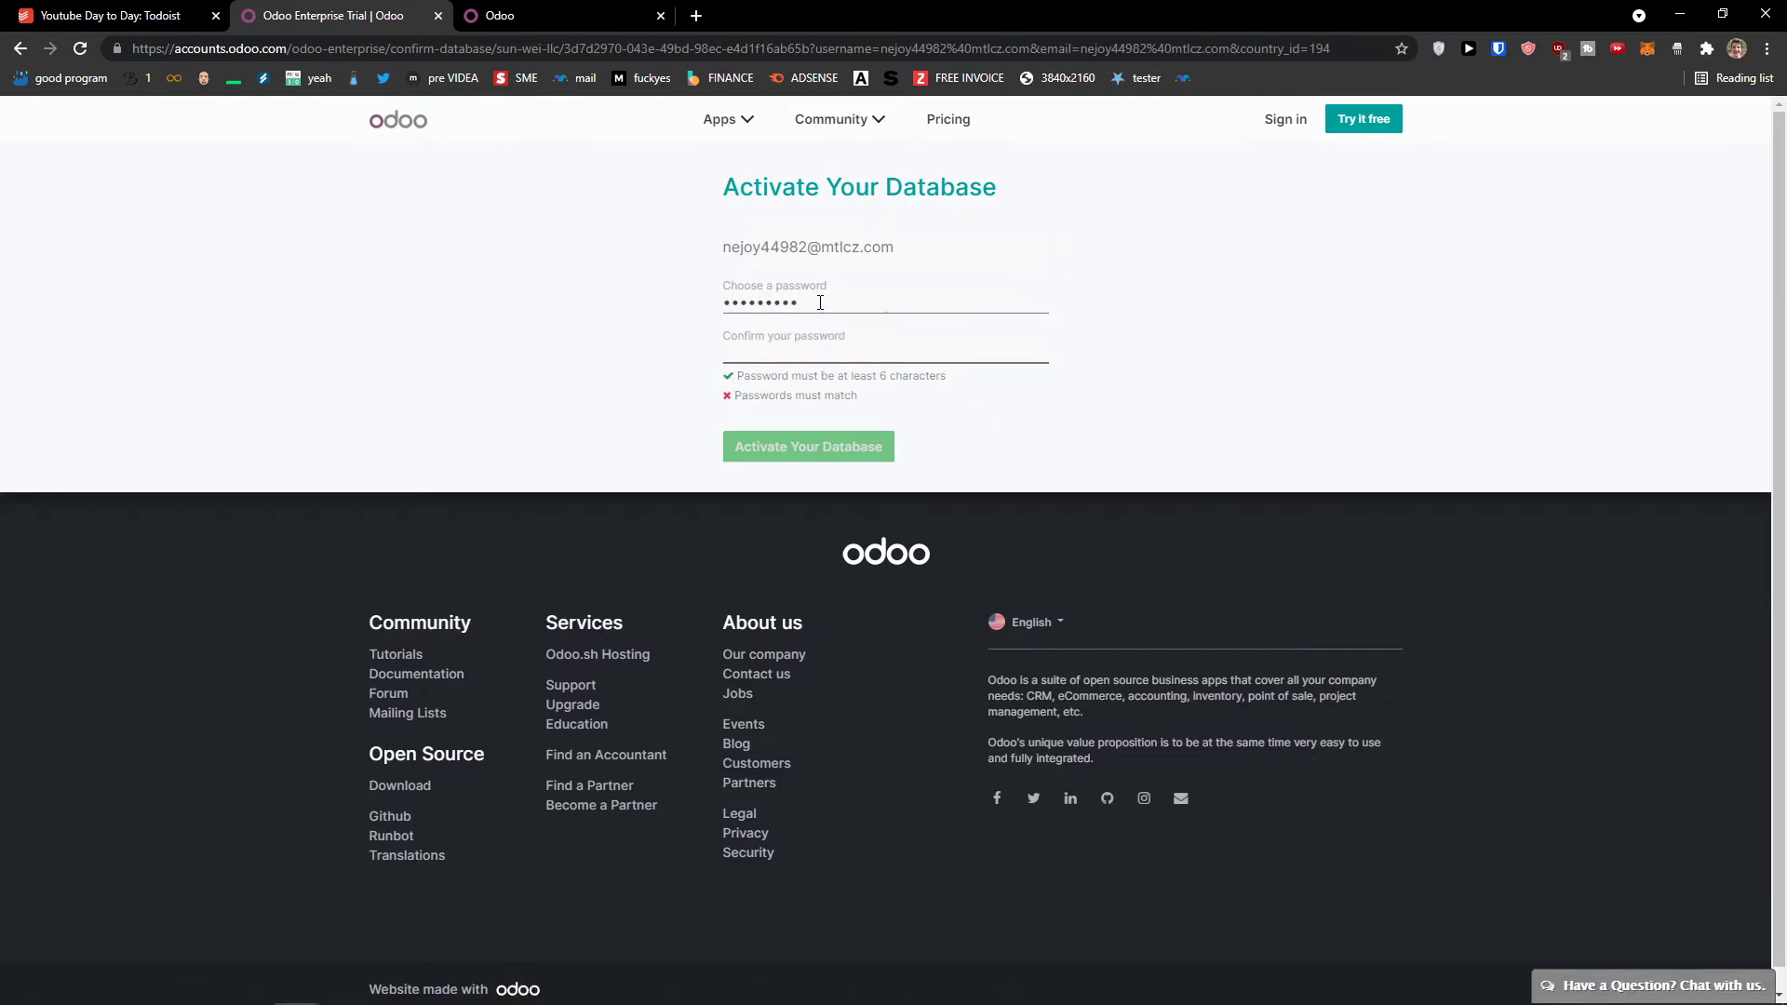
text(••••••••••)
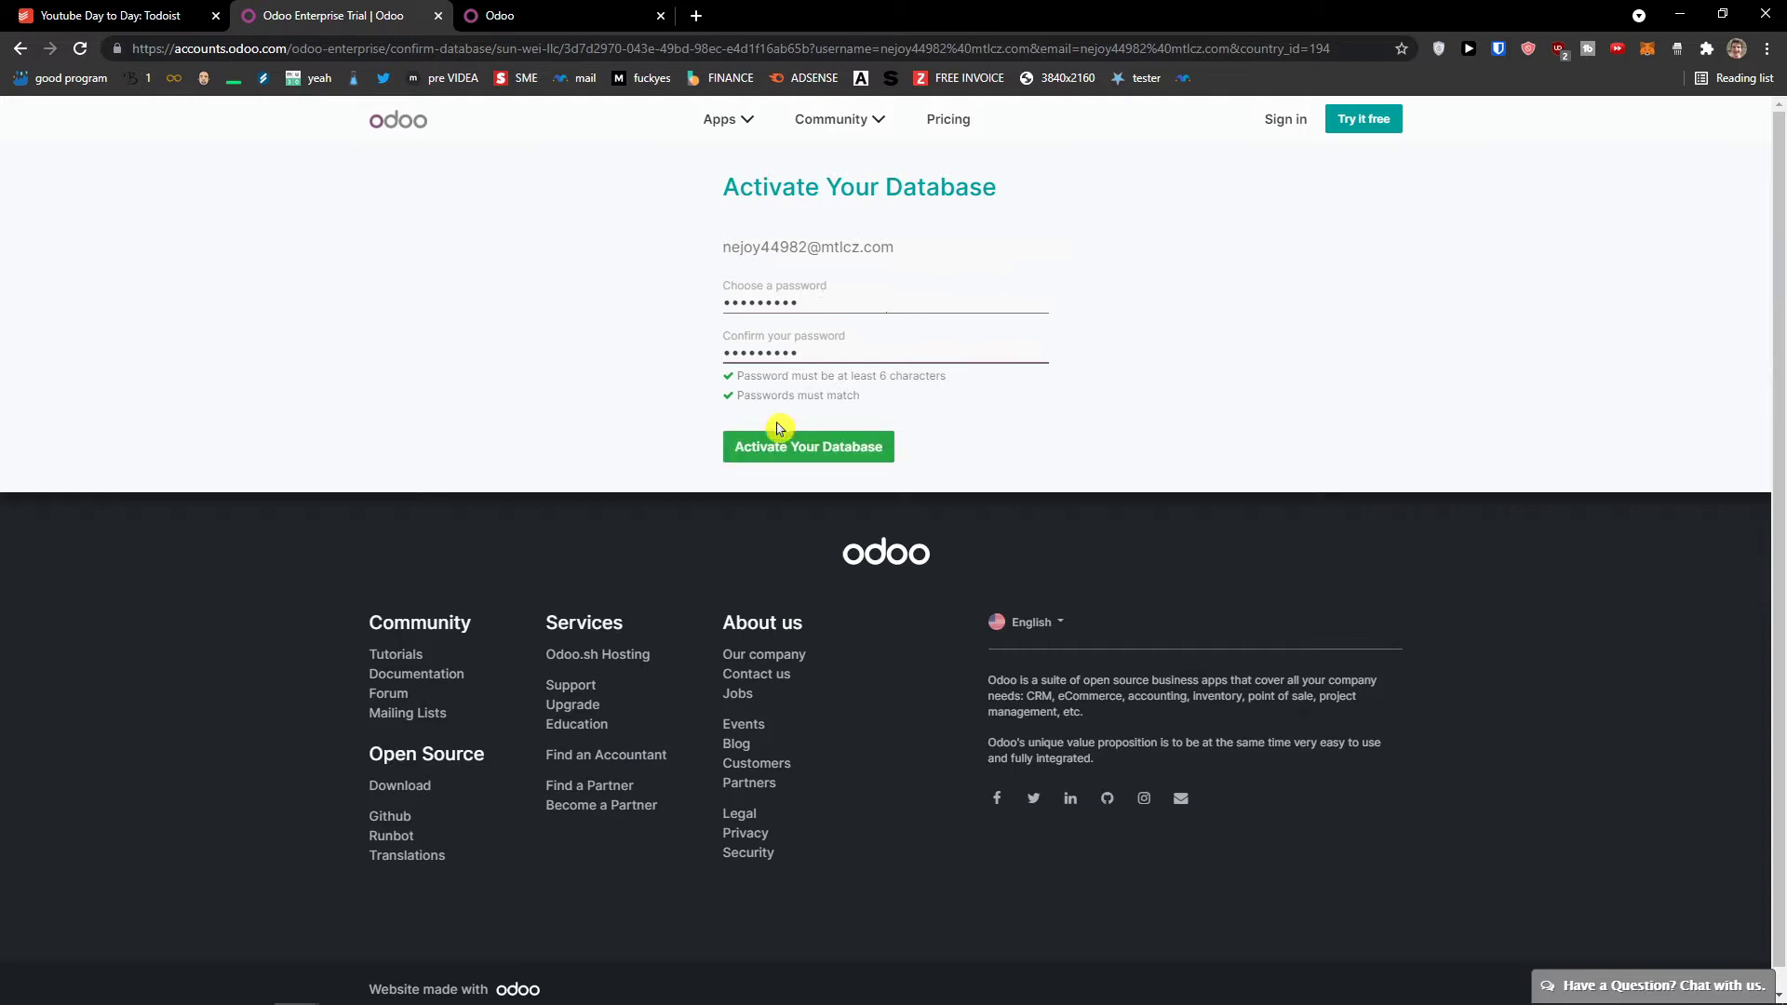
click(775, 448)
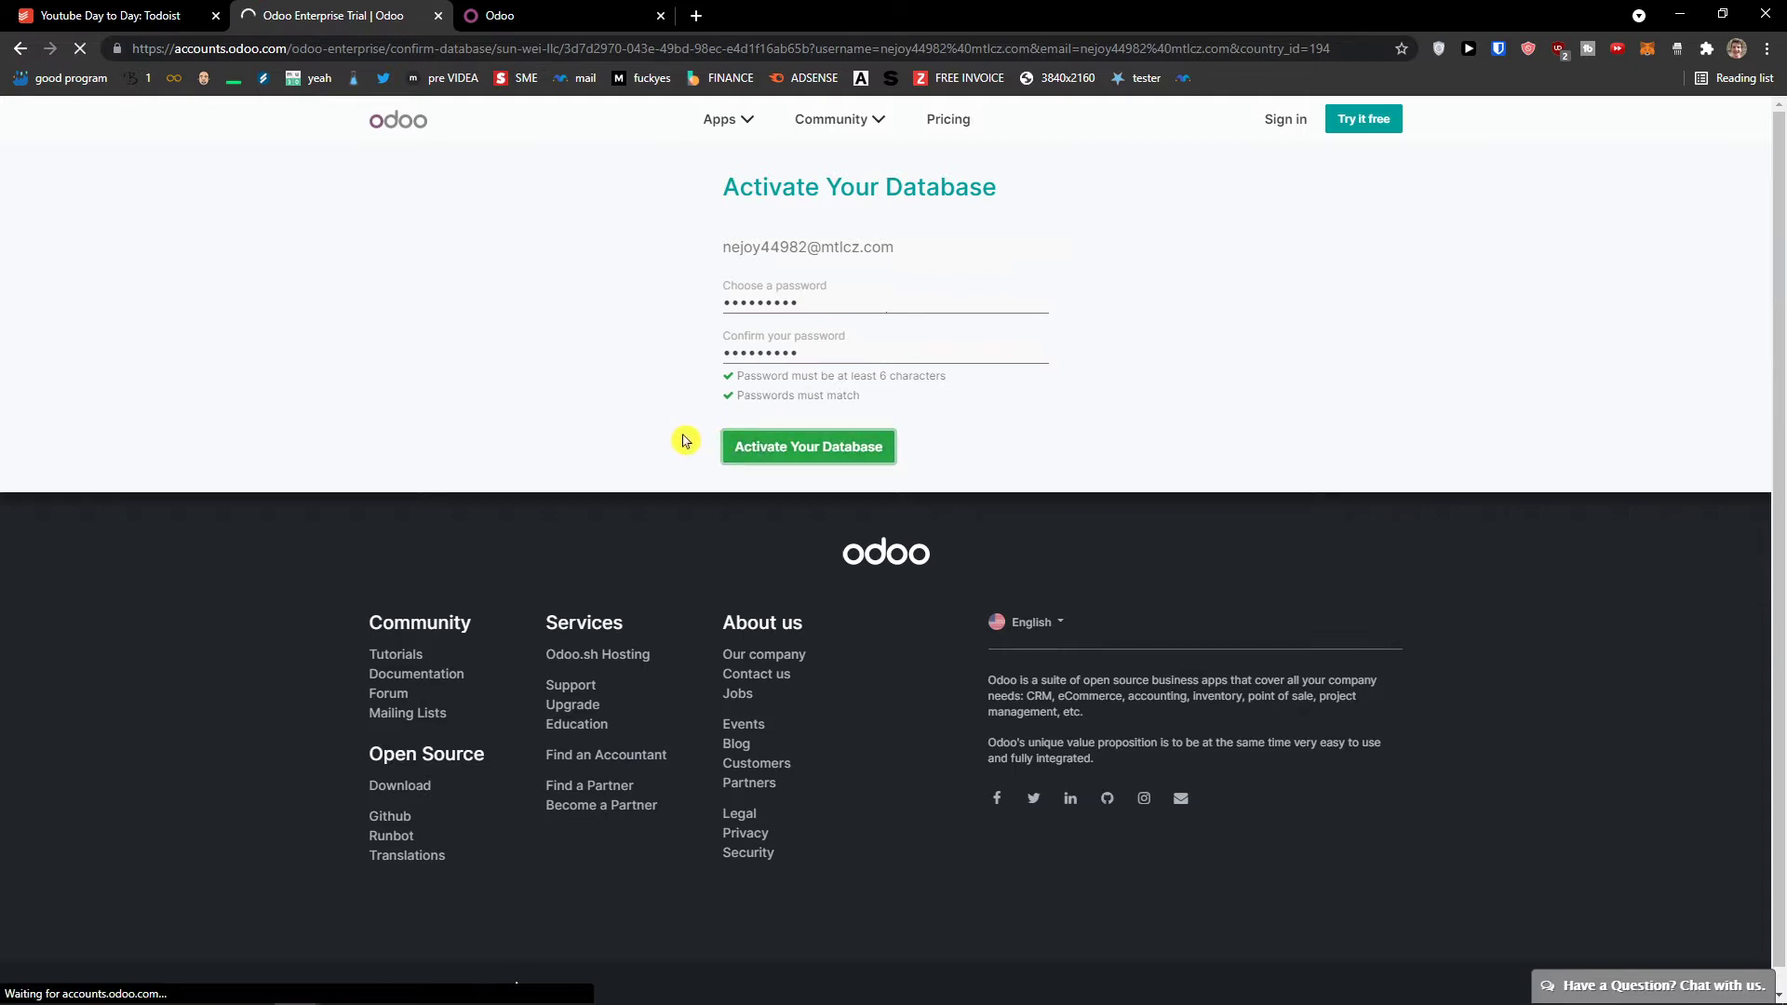
scroll(594, 477, up, 1)
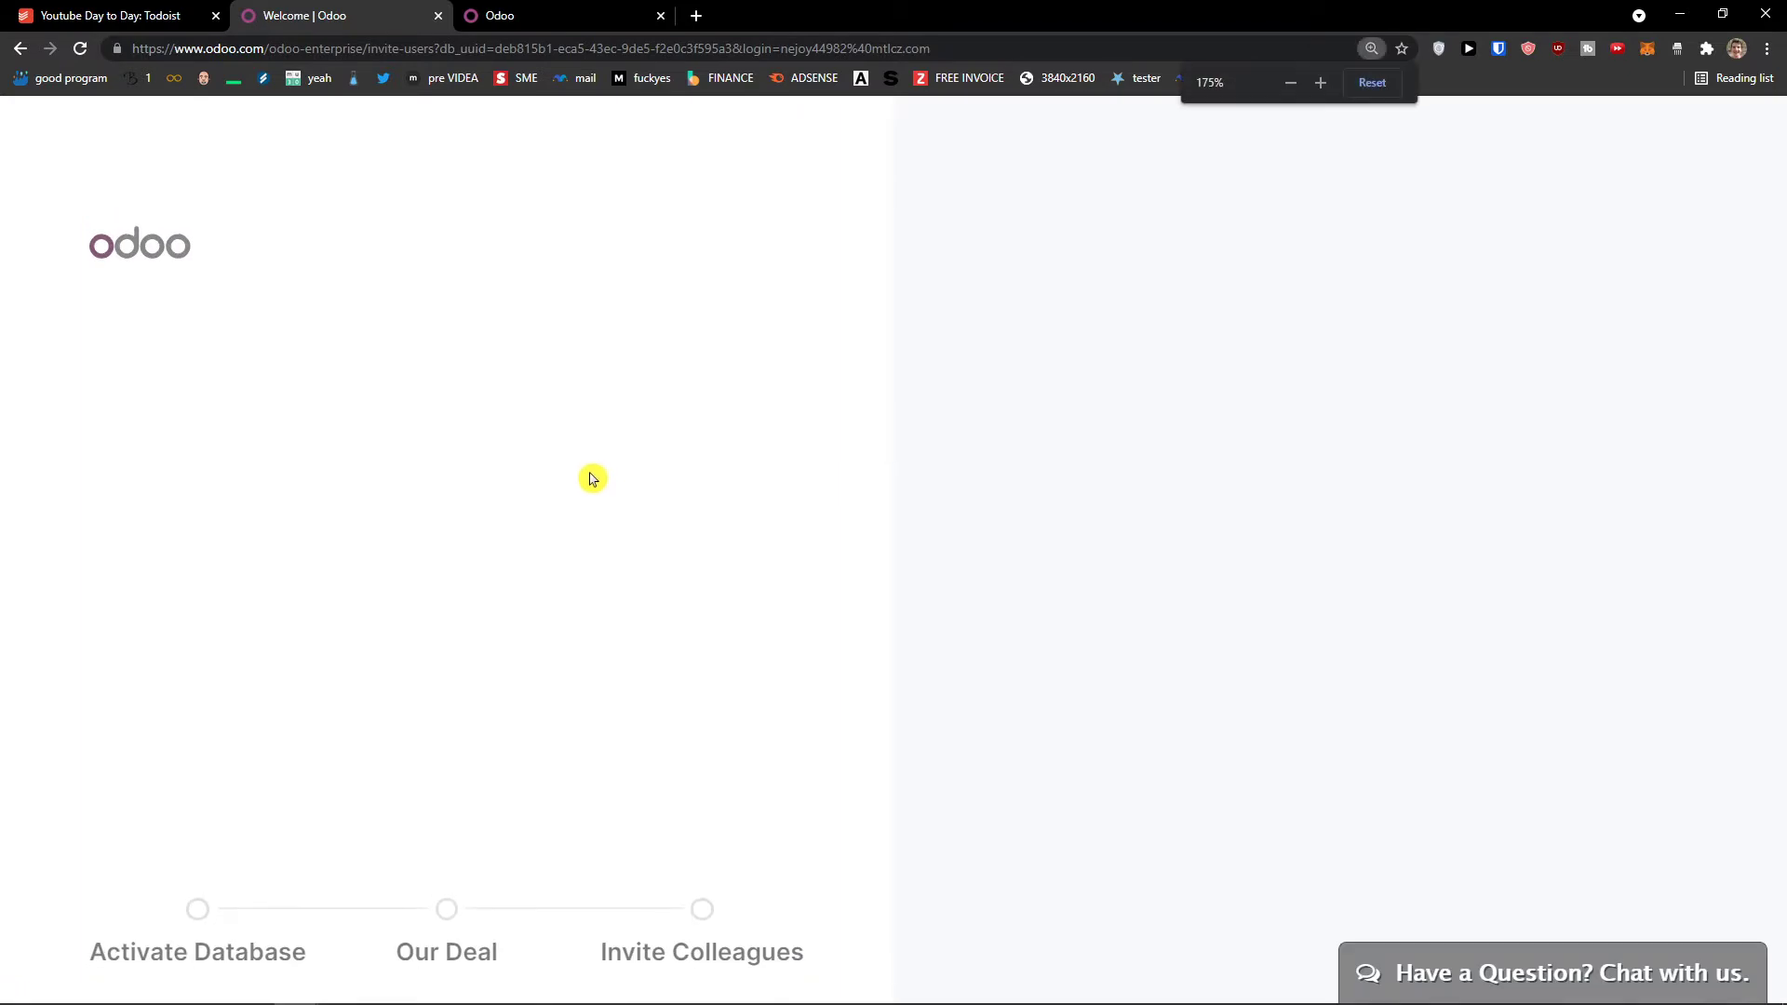
scroll(576, 516, down, 1)
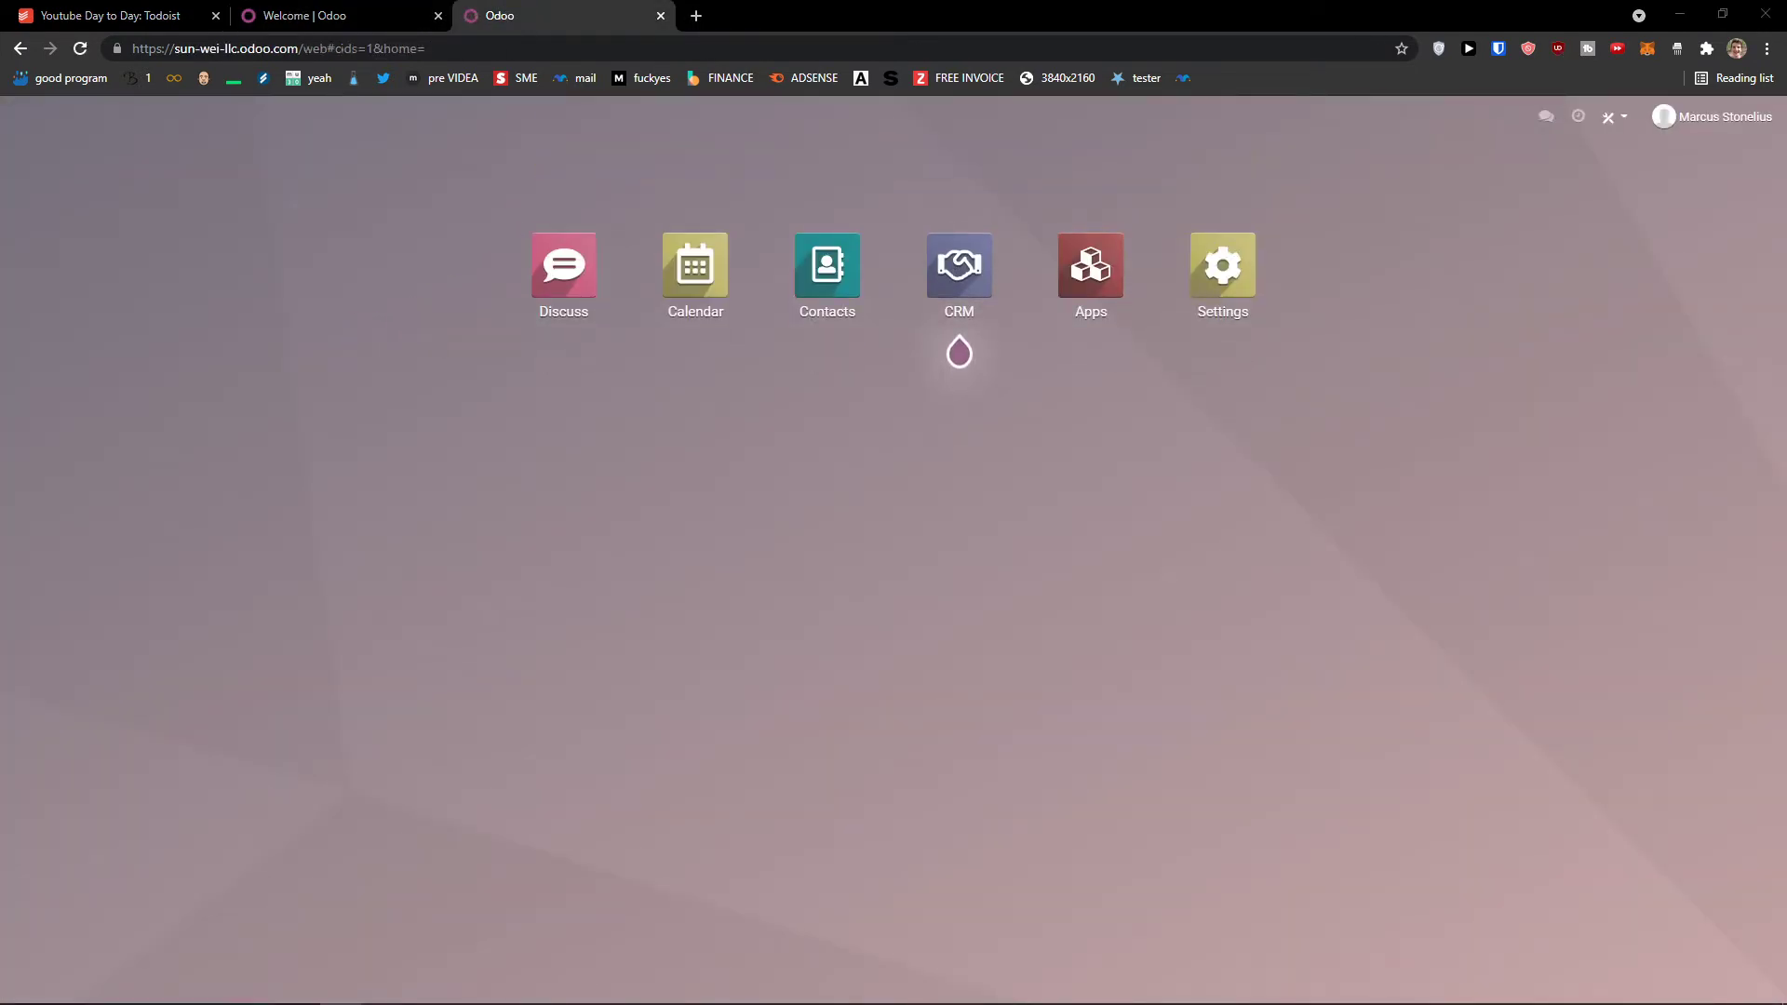
Step: Open the CRM app and start a quick-create opportunity card in the Pipeline's New column
click(961, 282)
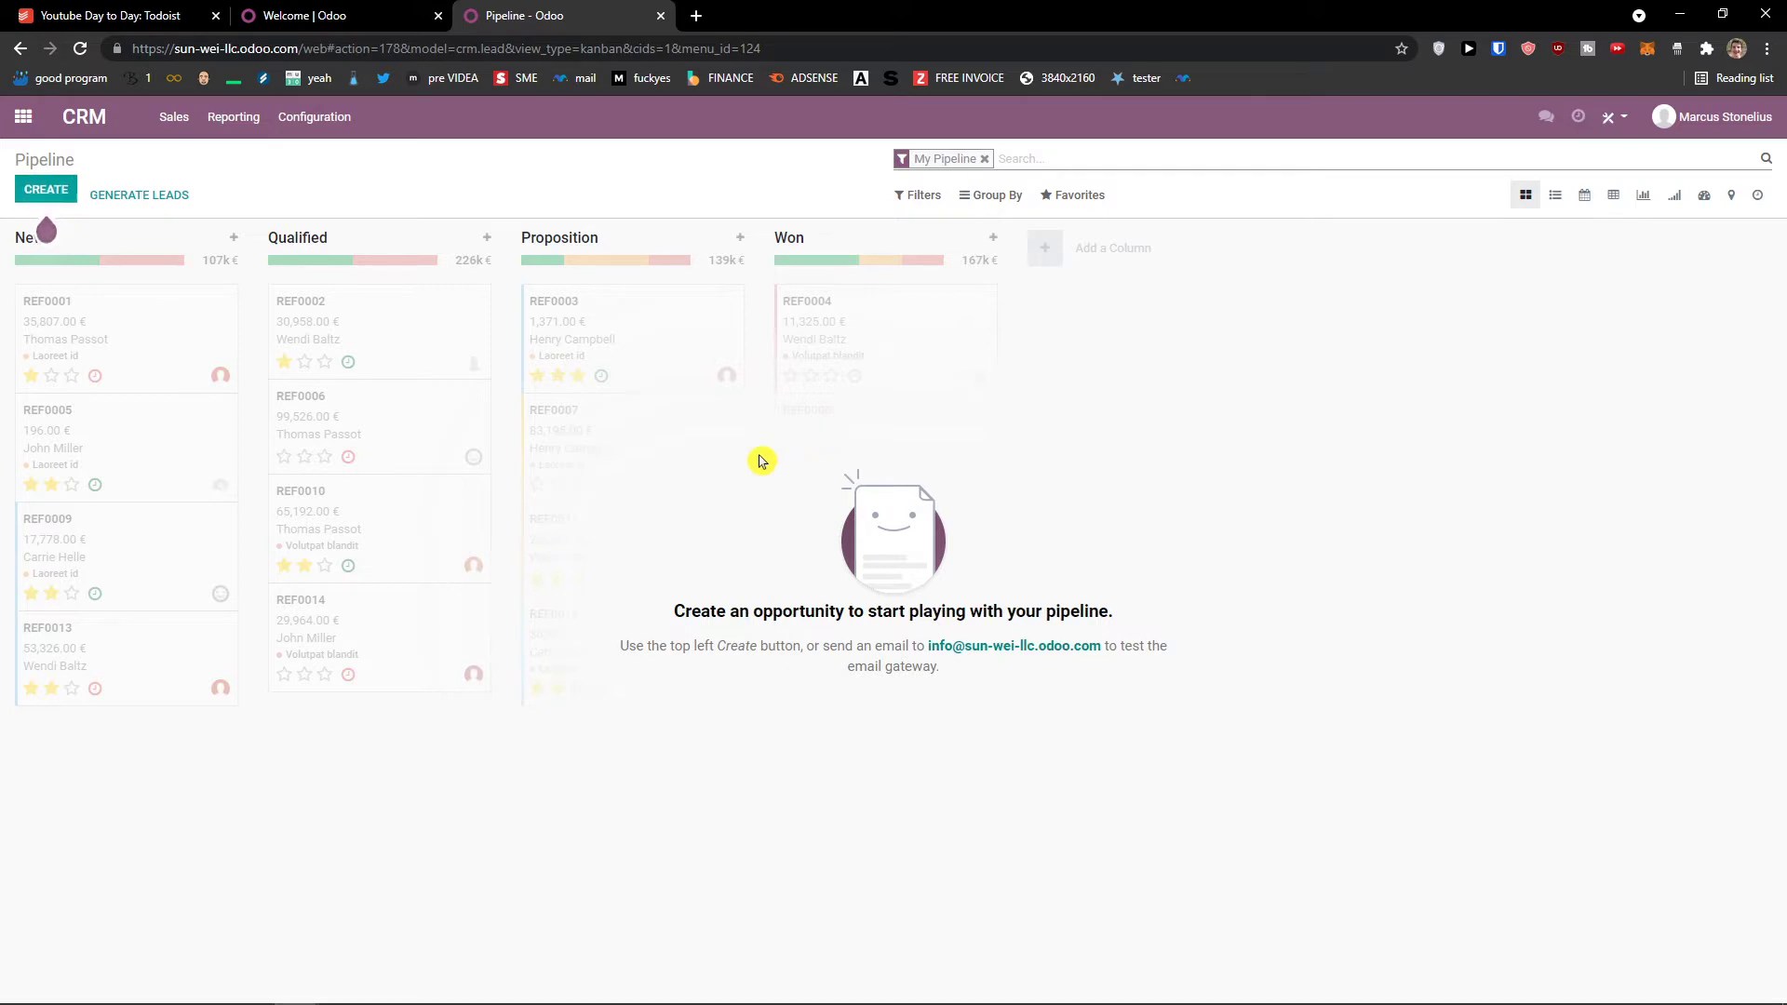
click(28, 118)
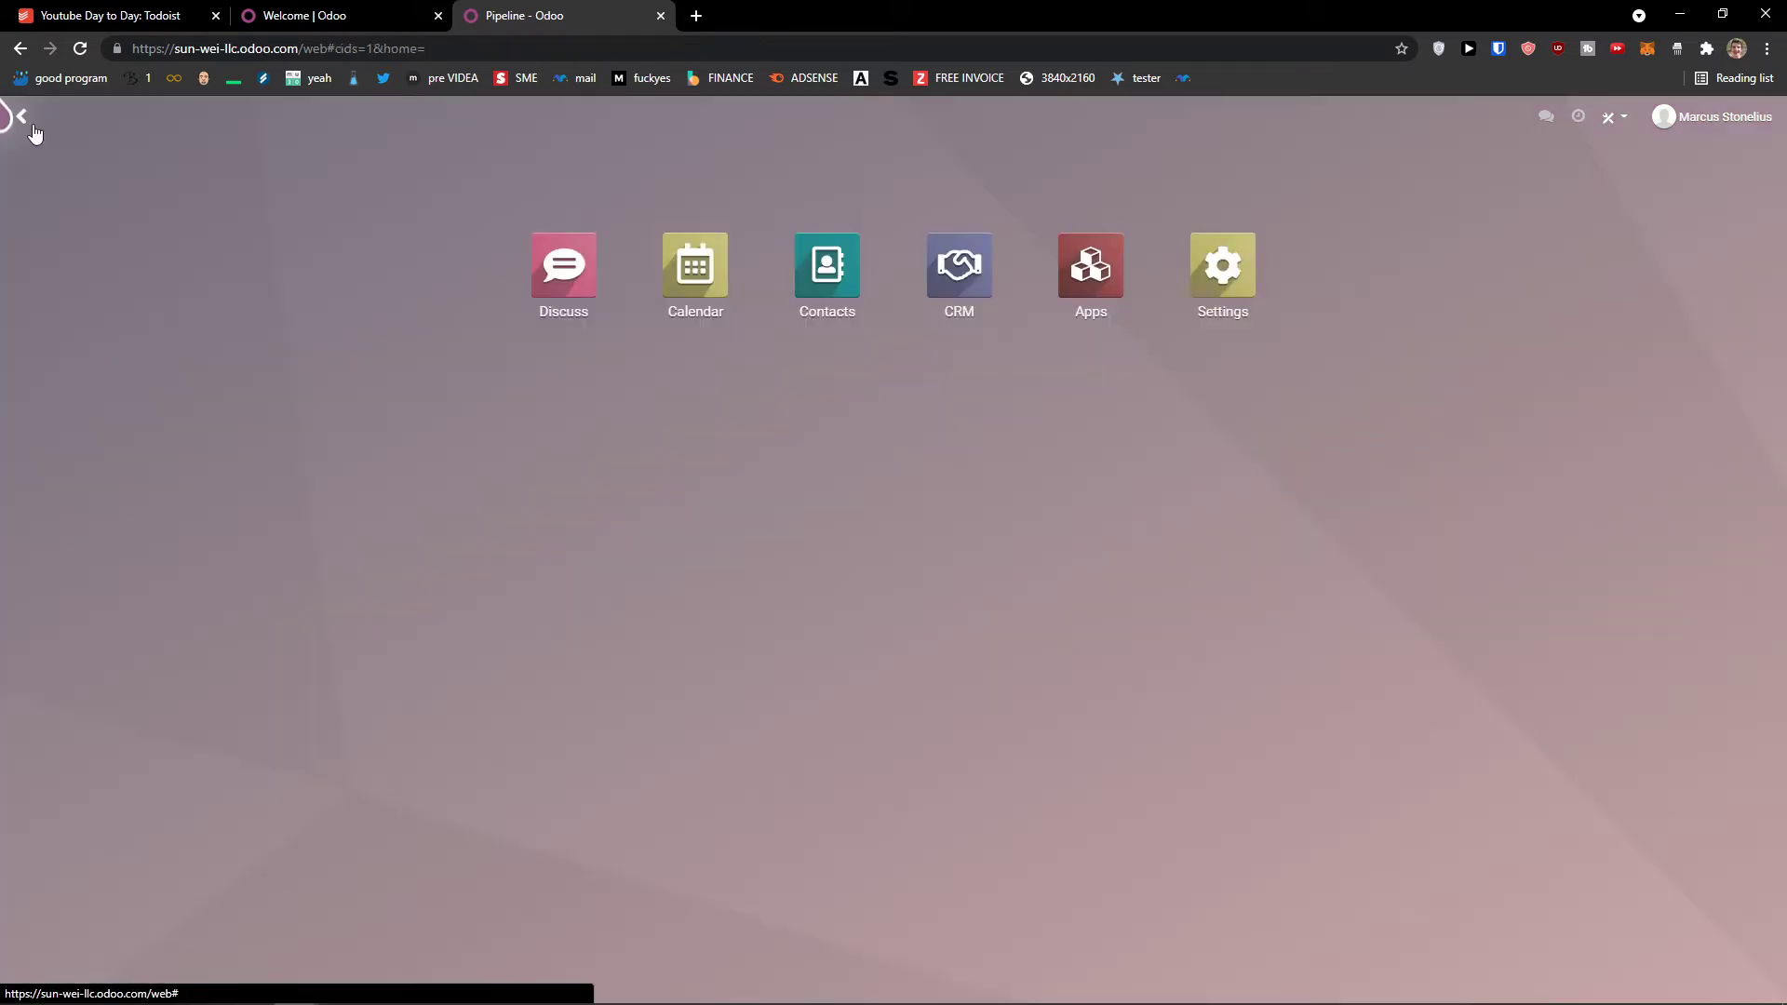
click(910, 275)
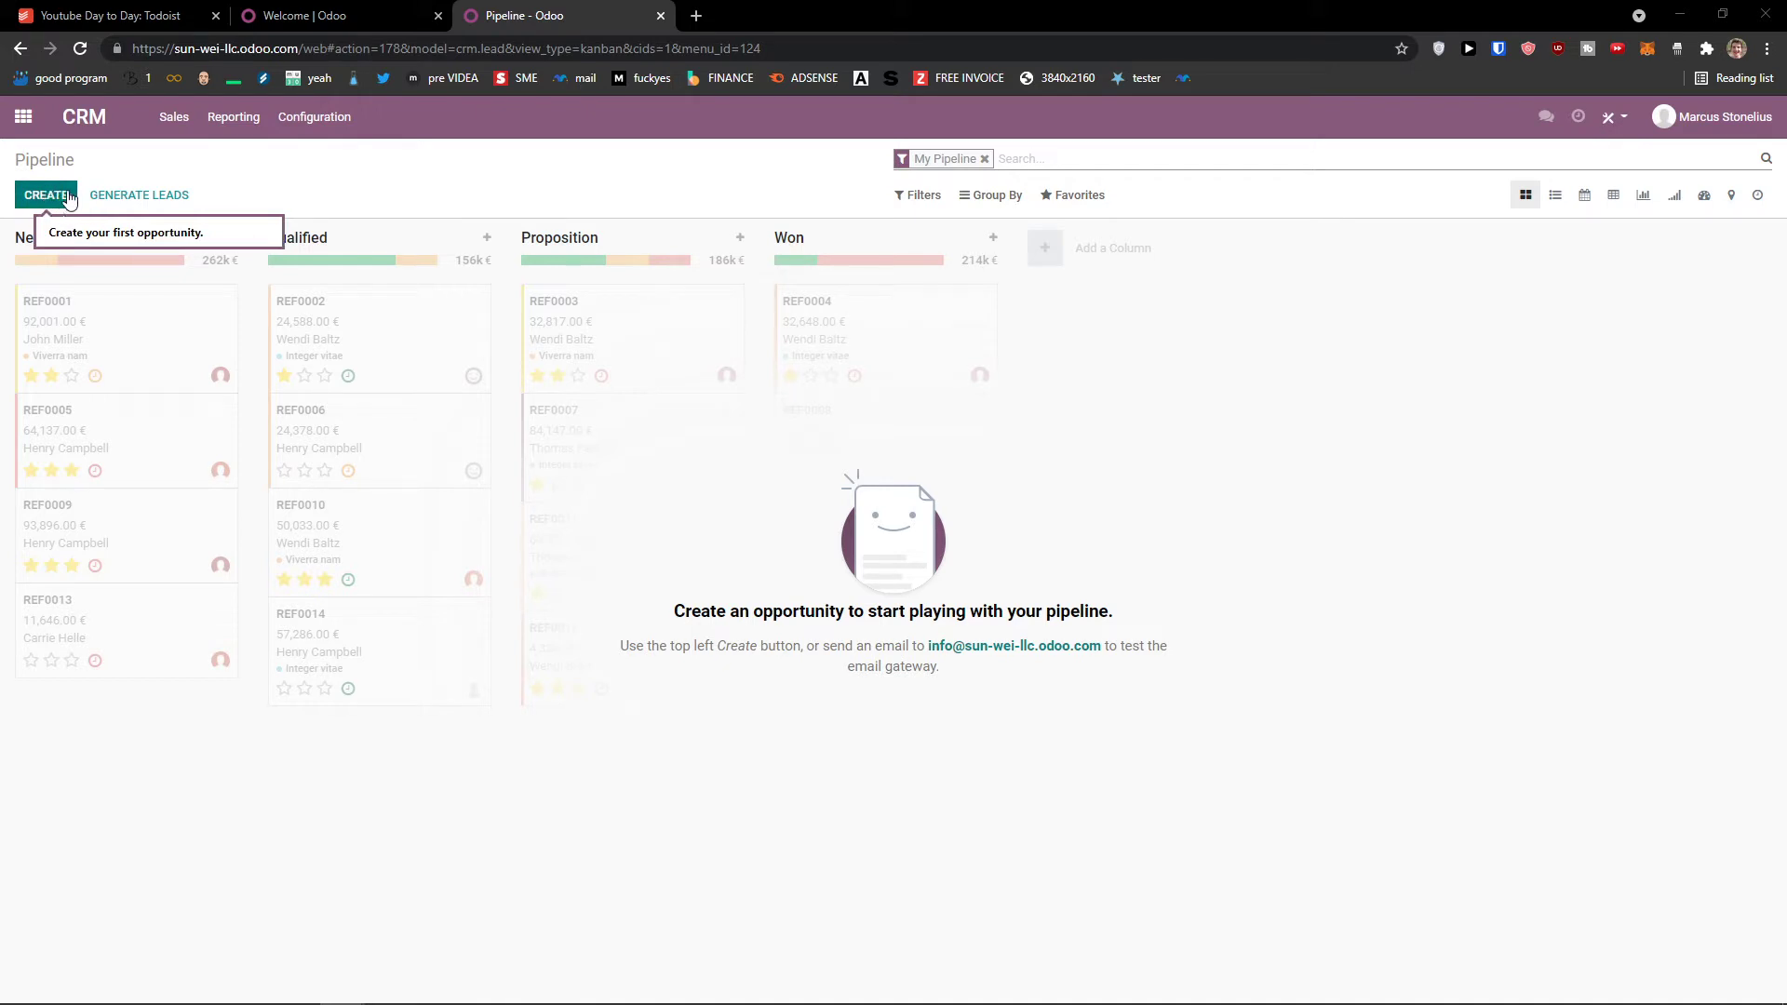
click(58, 198)
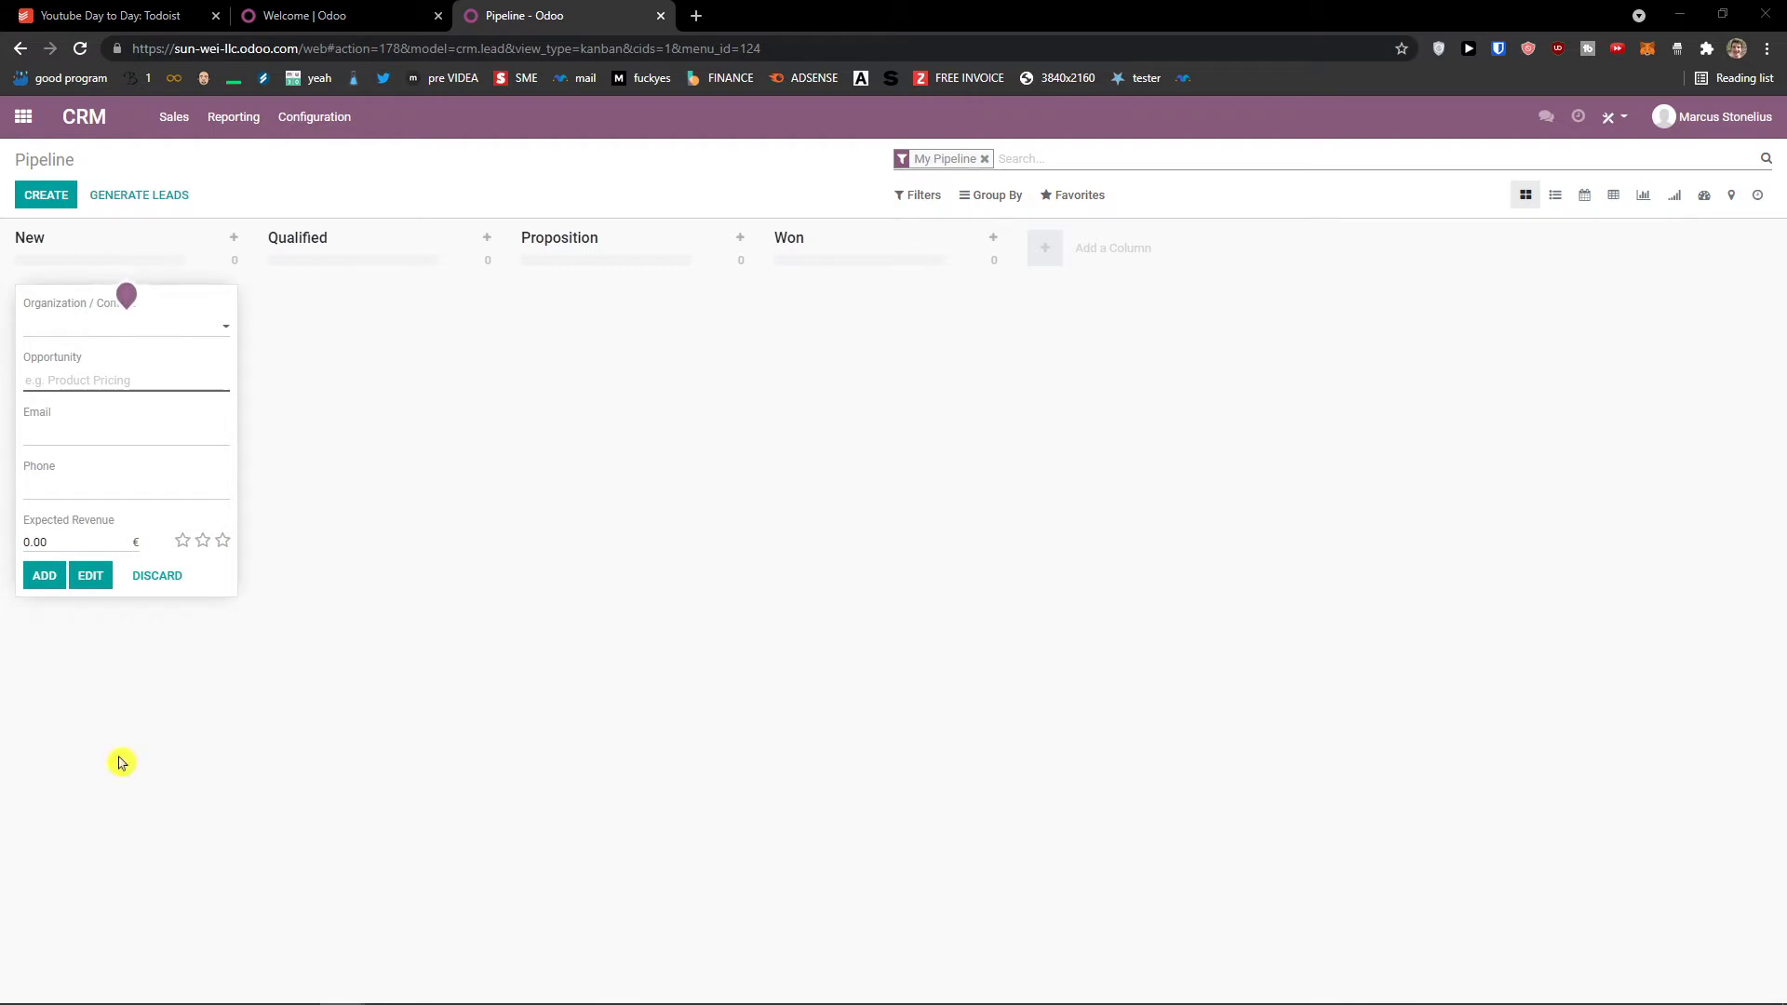
Step: Create a new customer contact for the opportunity
key(ctrl+plus)
key(ctrl+plus)
key(ctrl+plus)
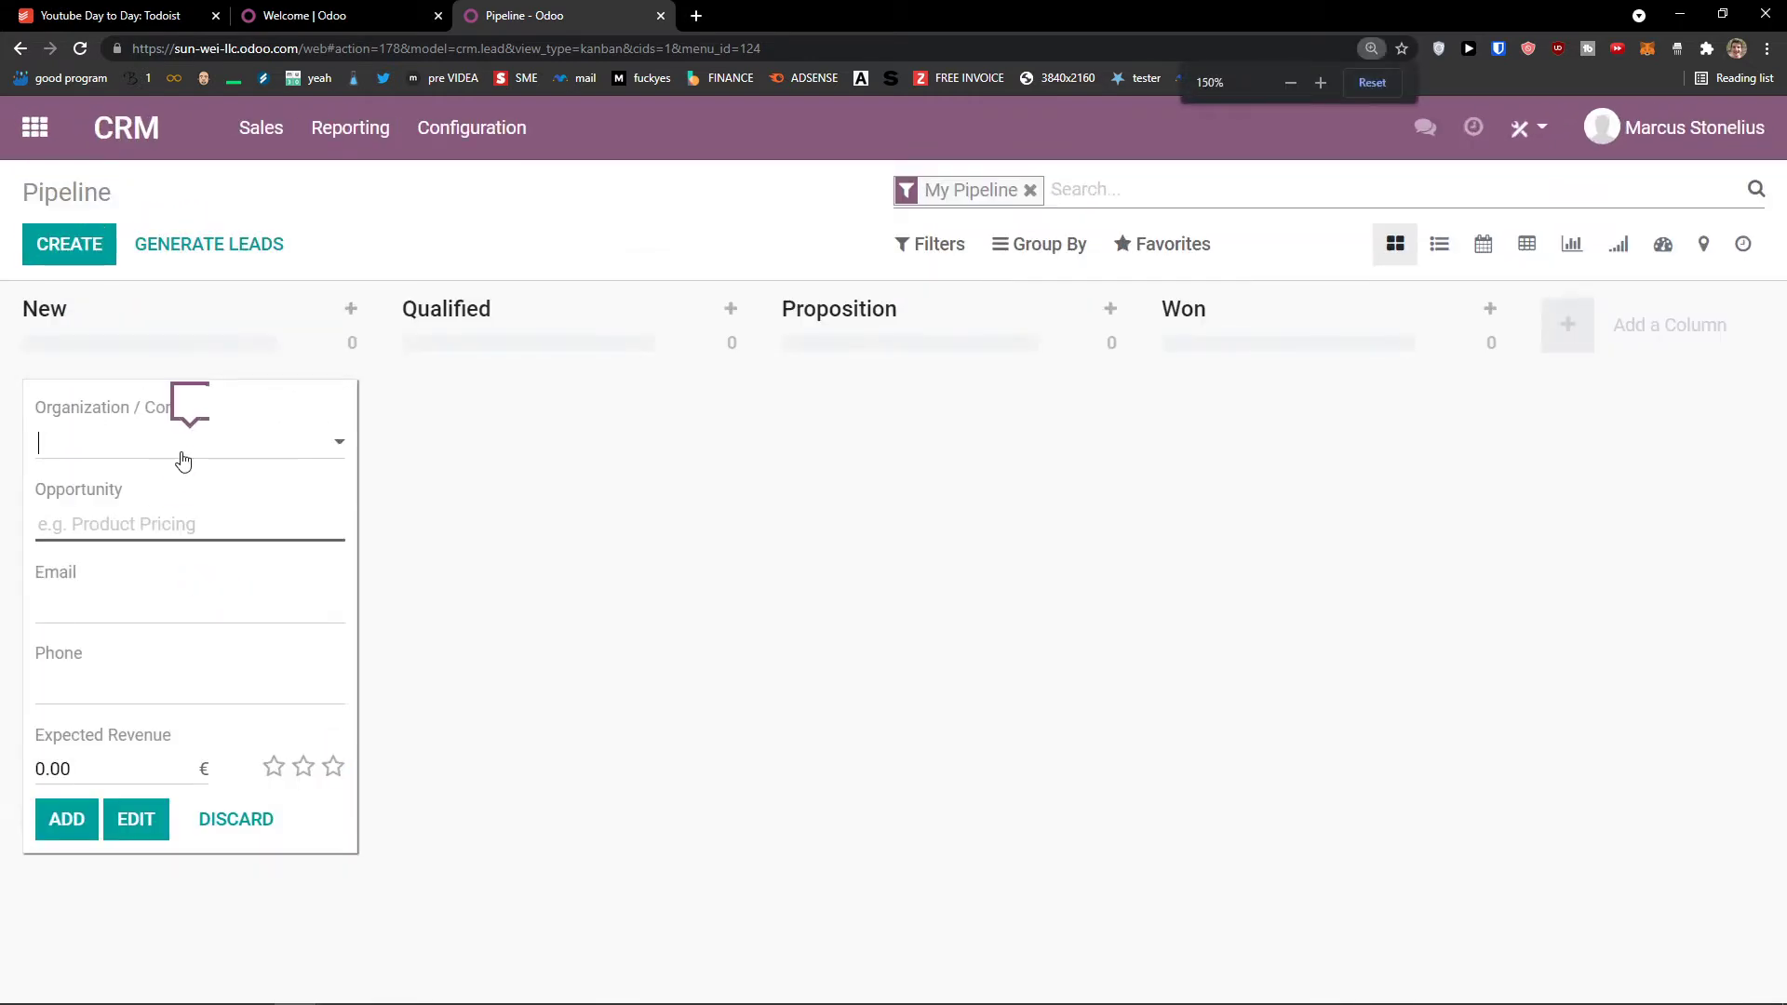
click(184, 461)
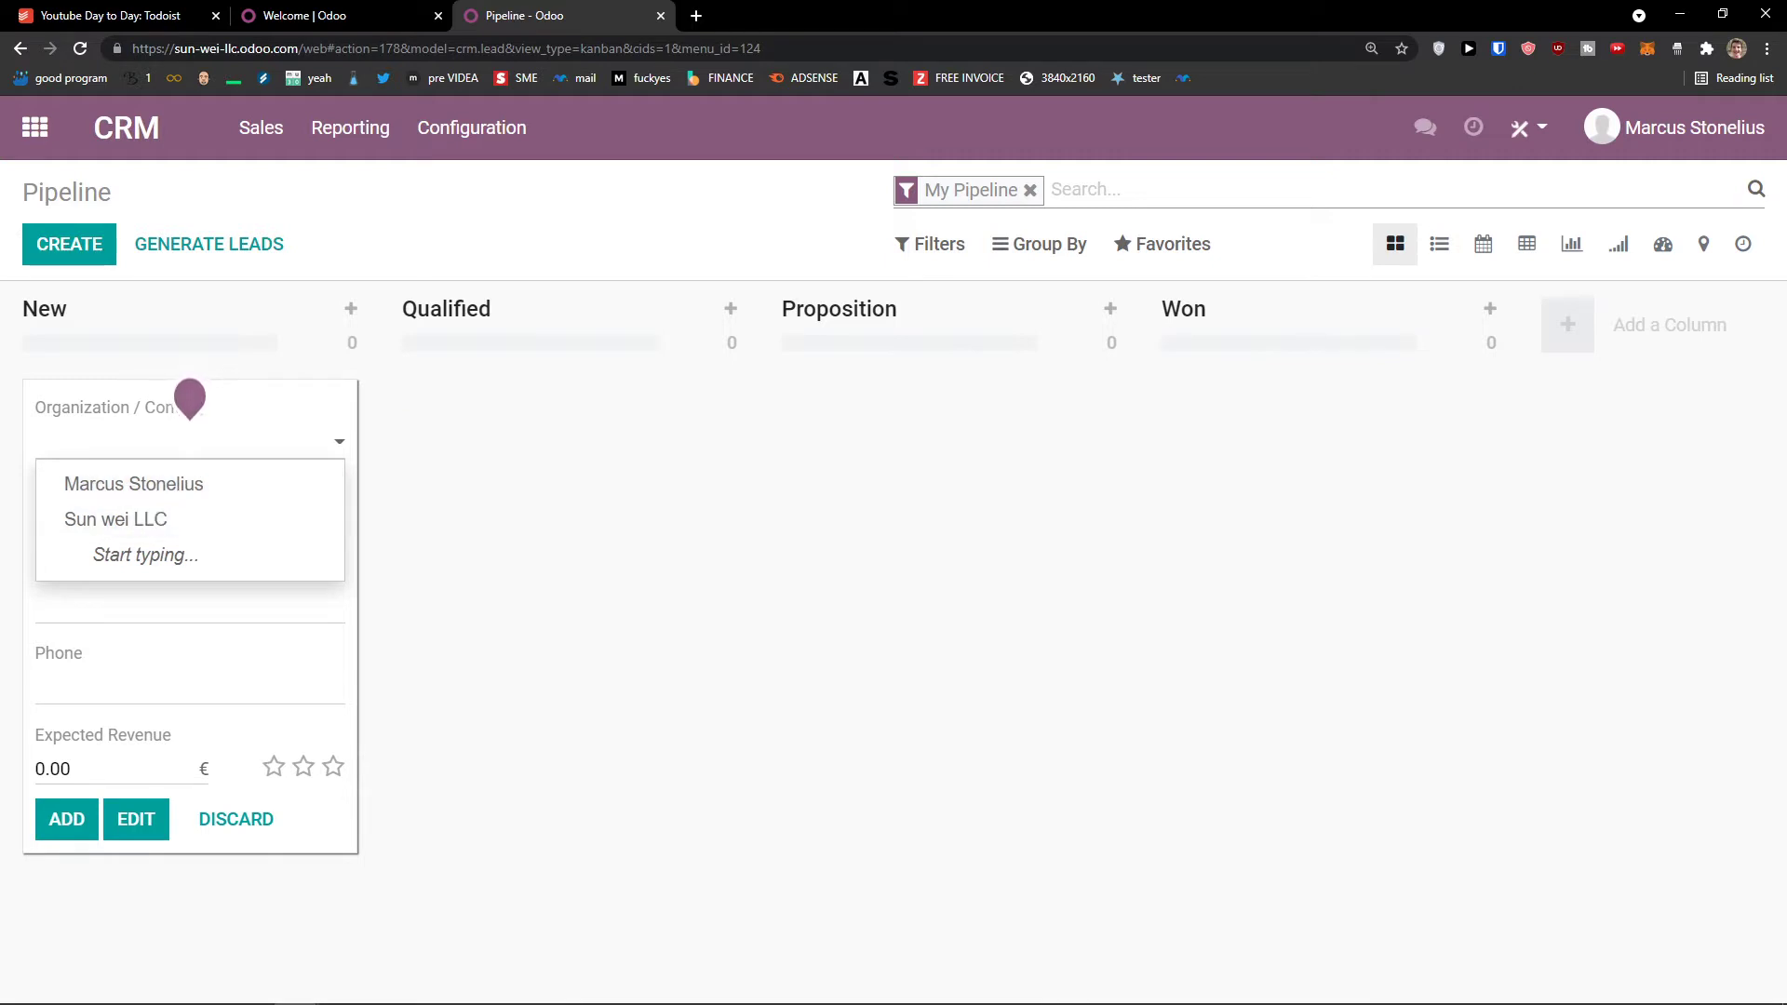
key(alt+Tab)
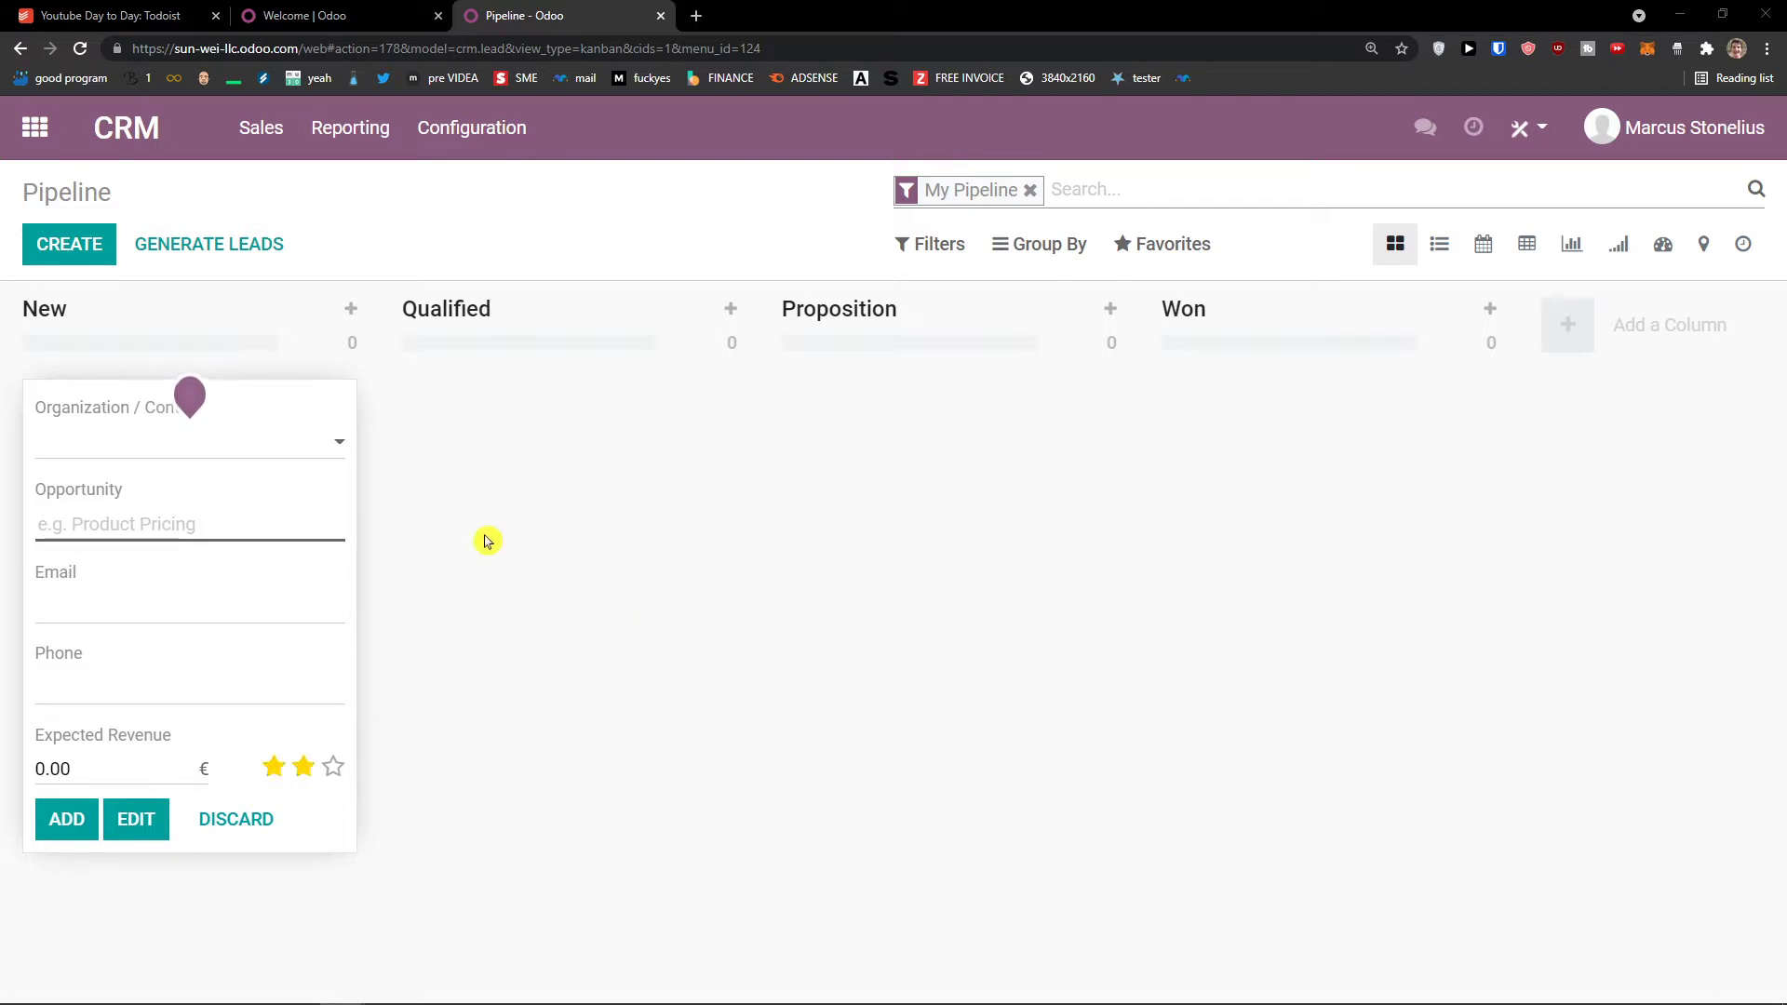
click(171, 446)
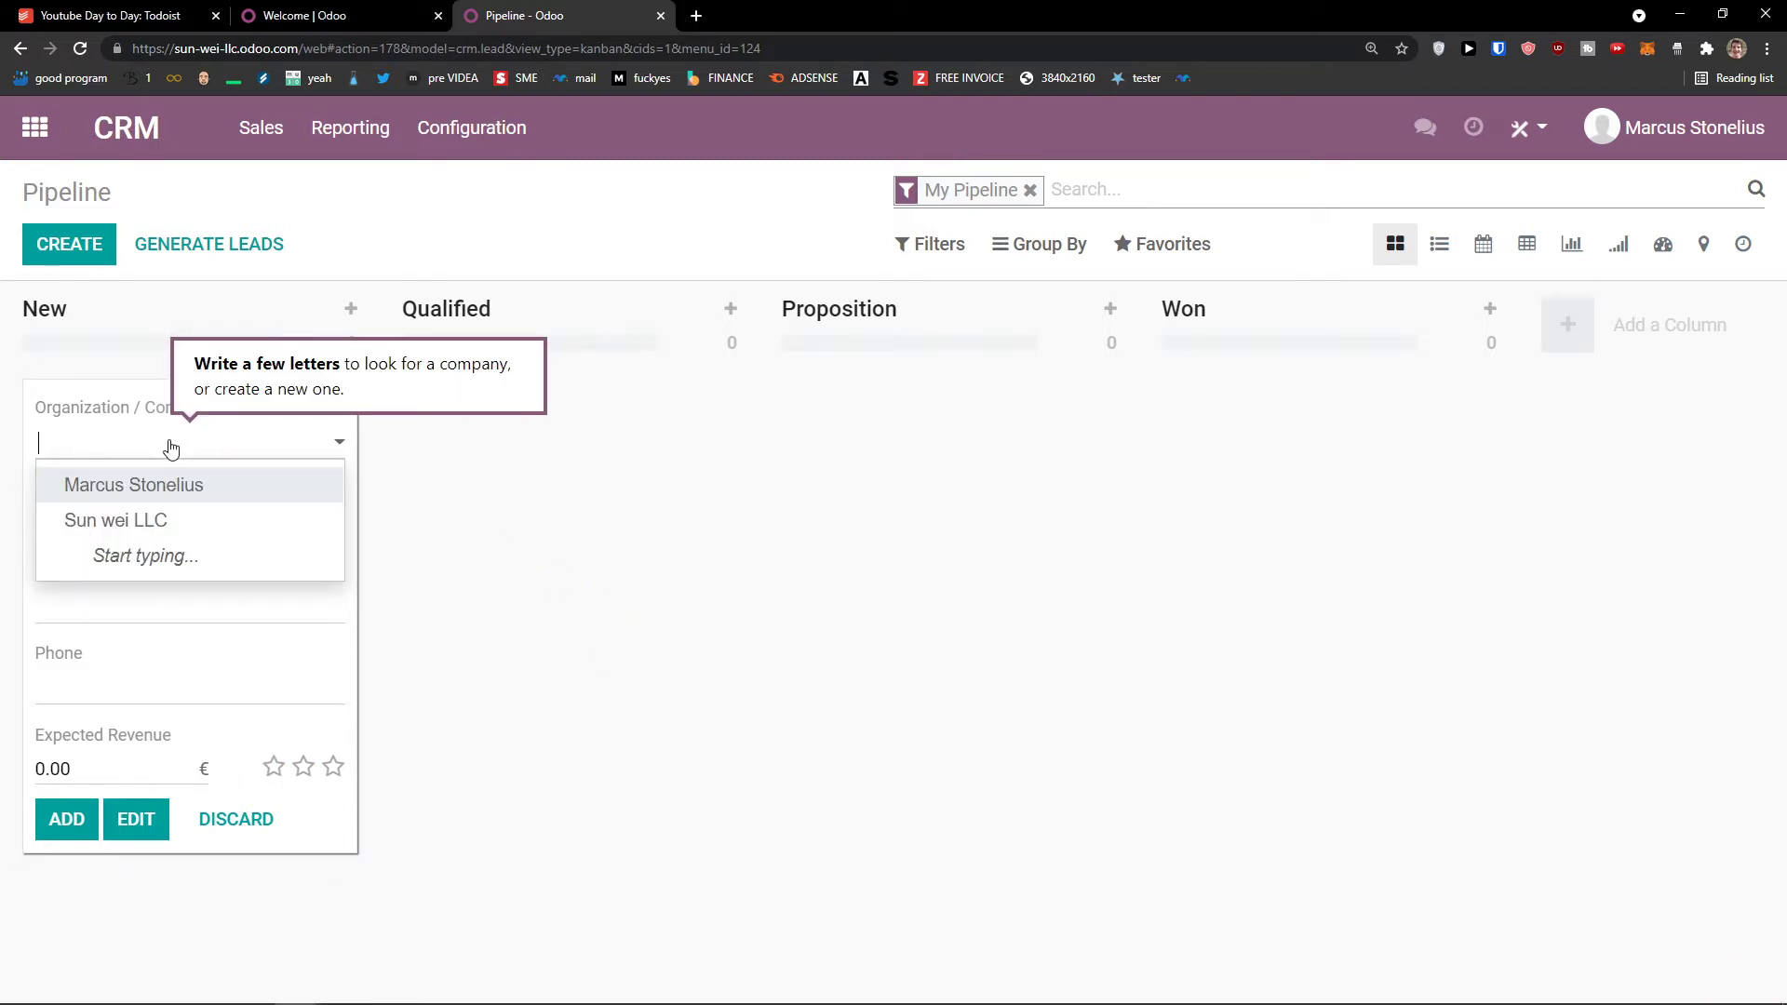
text(Marcus)
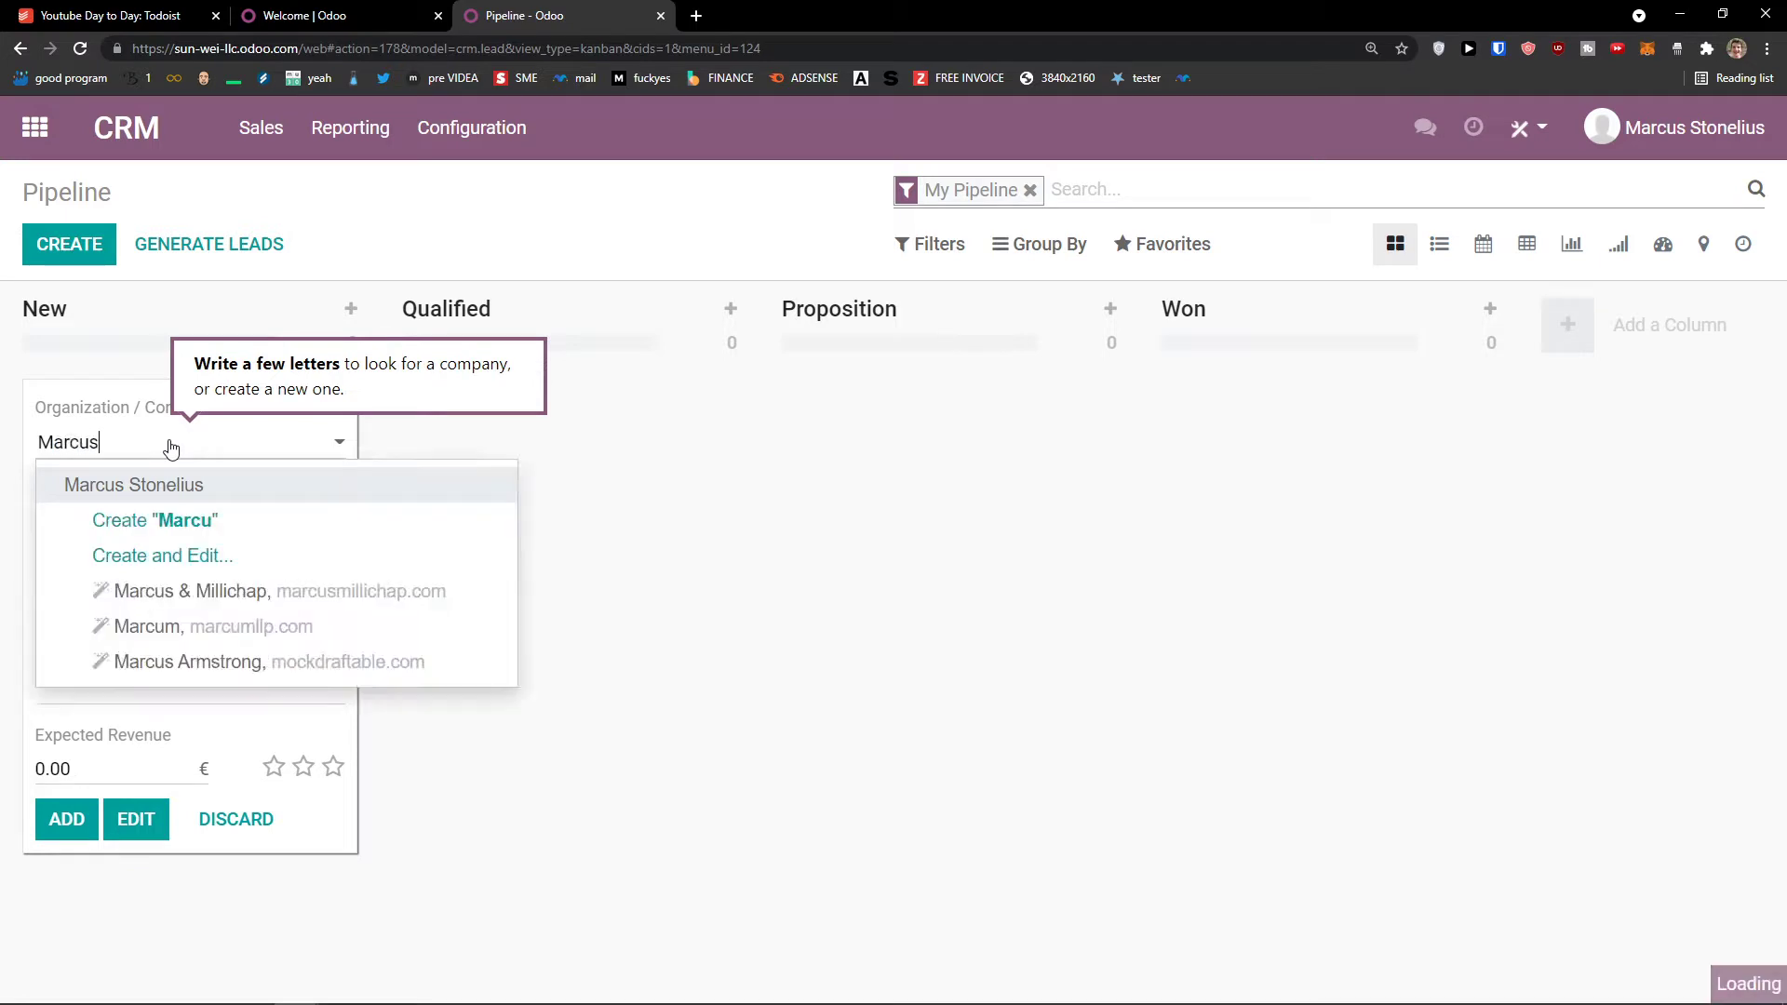
text( Contact)
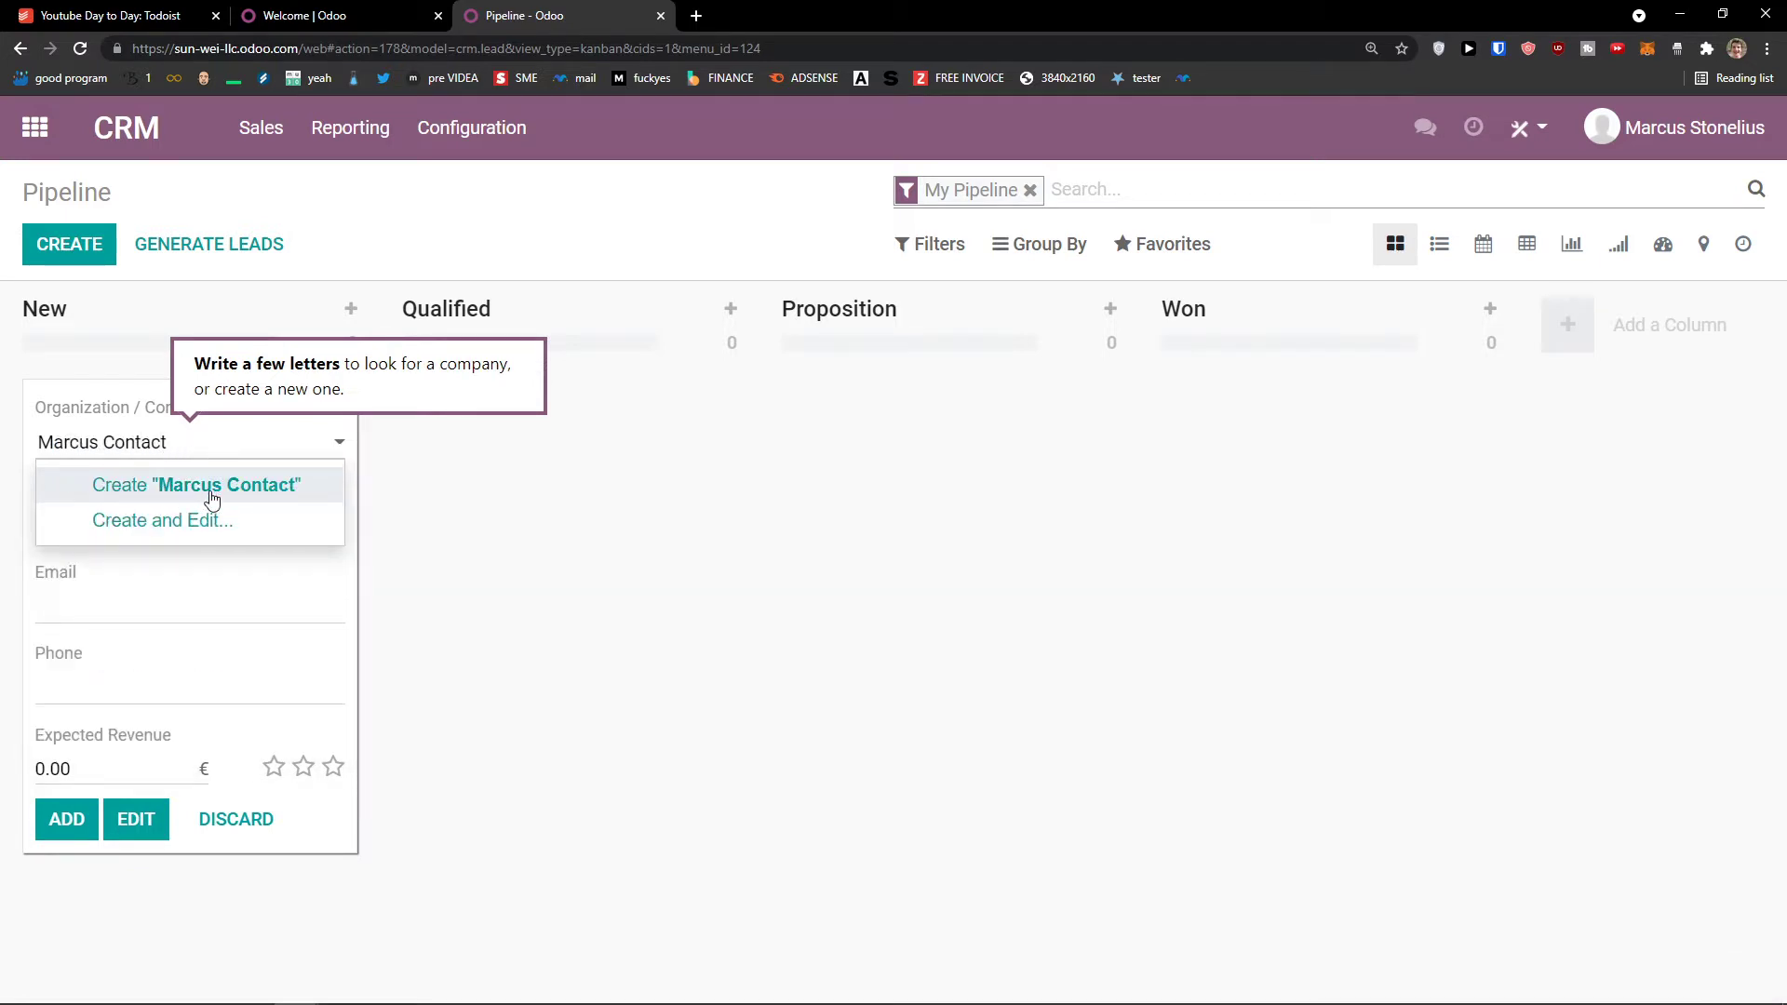
click(140, 490)
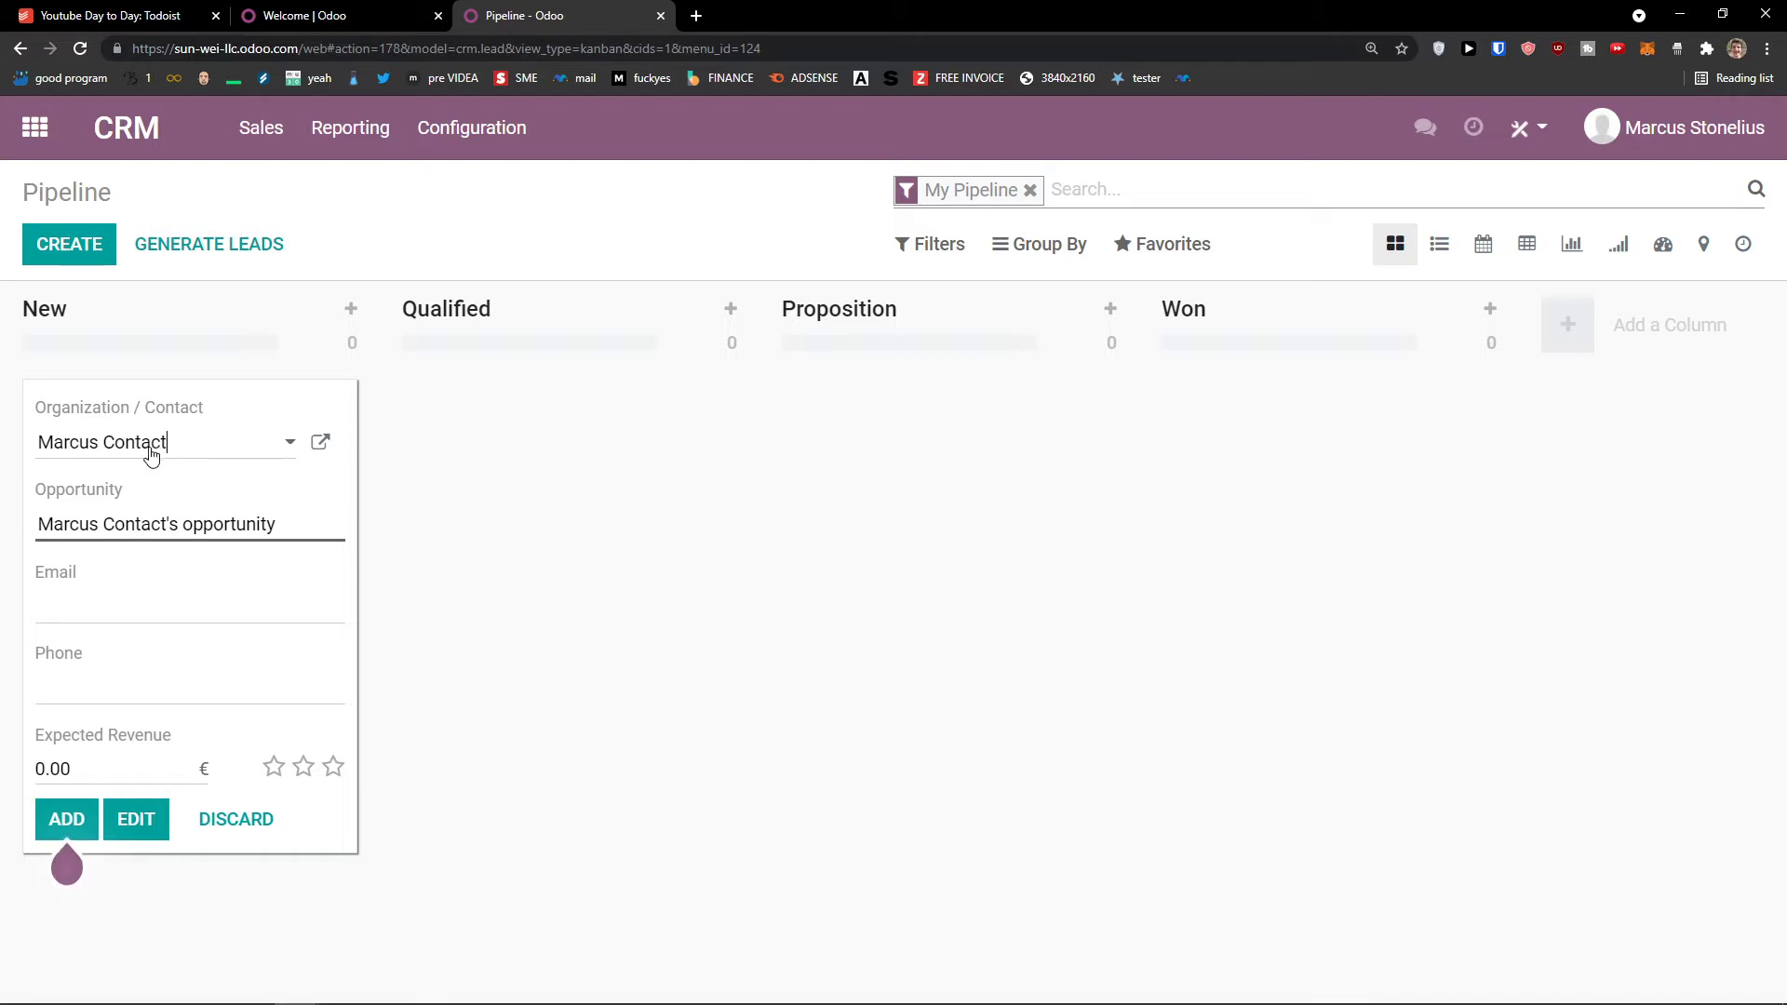
Step: Paste the contact's e-mail, set expected revenue to 1000 and add the opportunity to New
click(52, 494)
double_click(77, 531)
drag(77, 531, 319, 523)
click(207, 590)
click(97, 688)
key(ctrl+v)
text(1)
click(115, 678)
click(100, 766)
text(10)
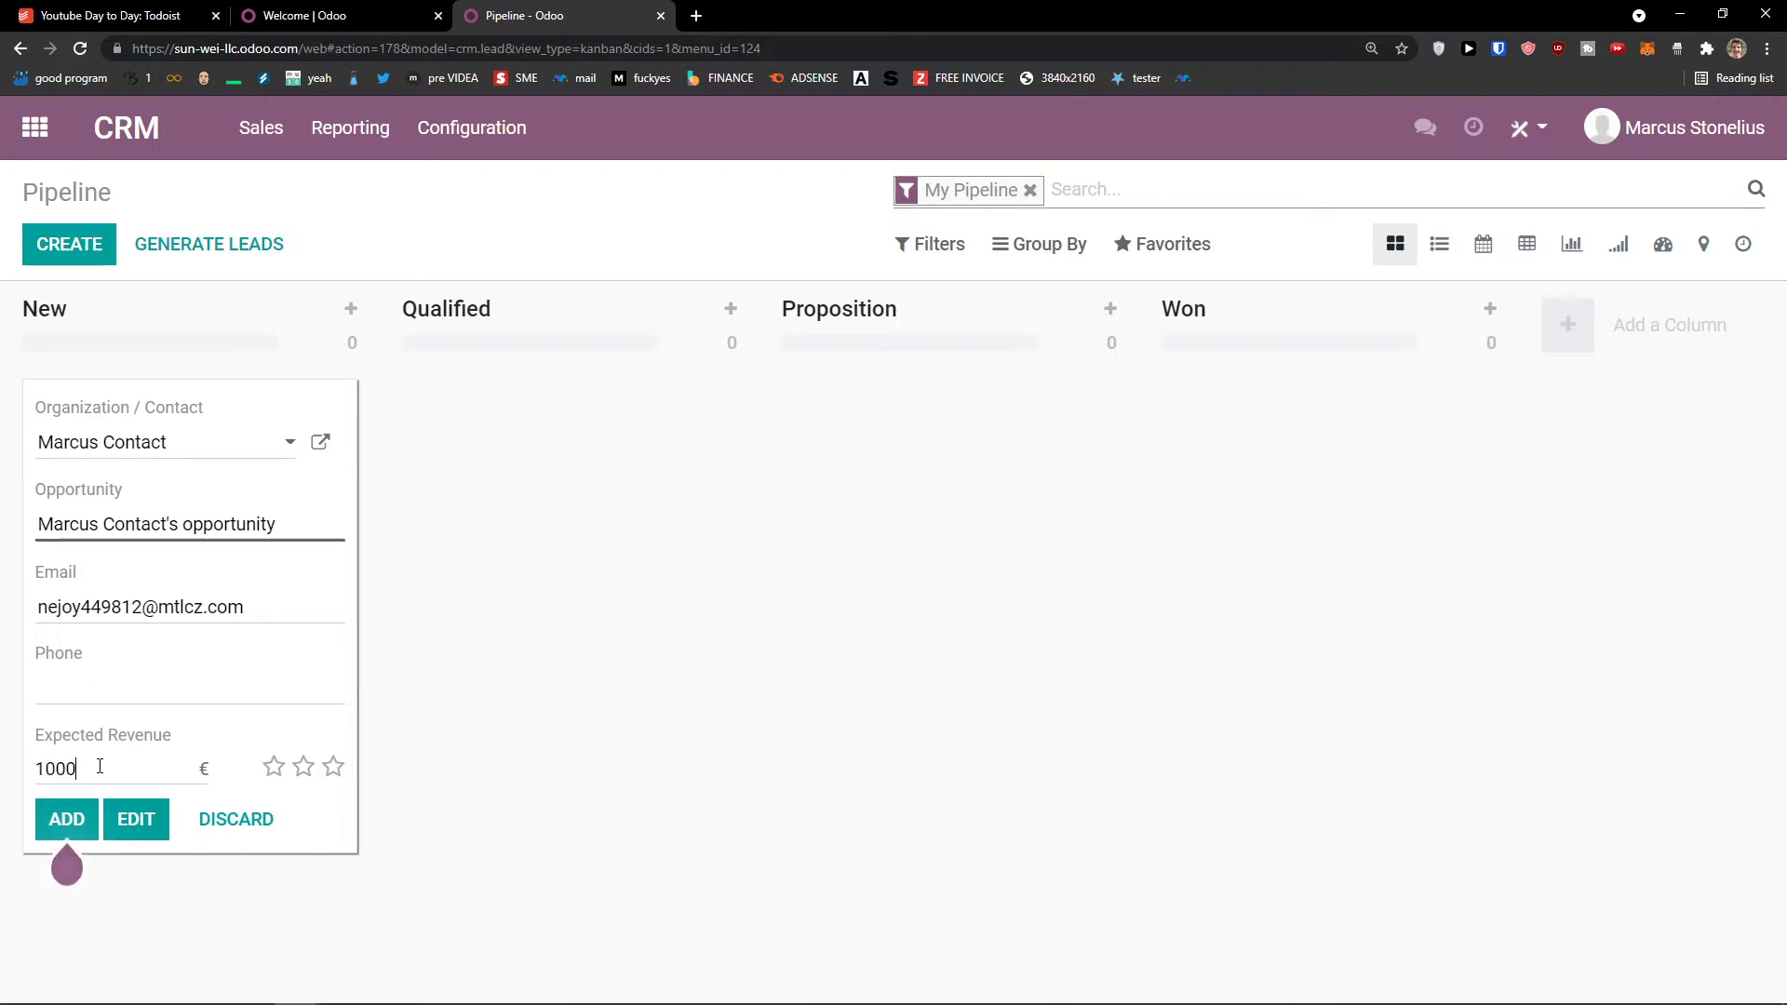
click(65, 821)
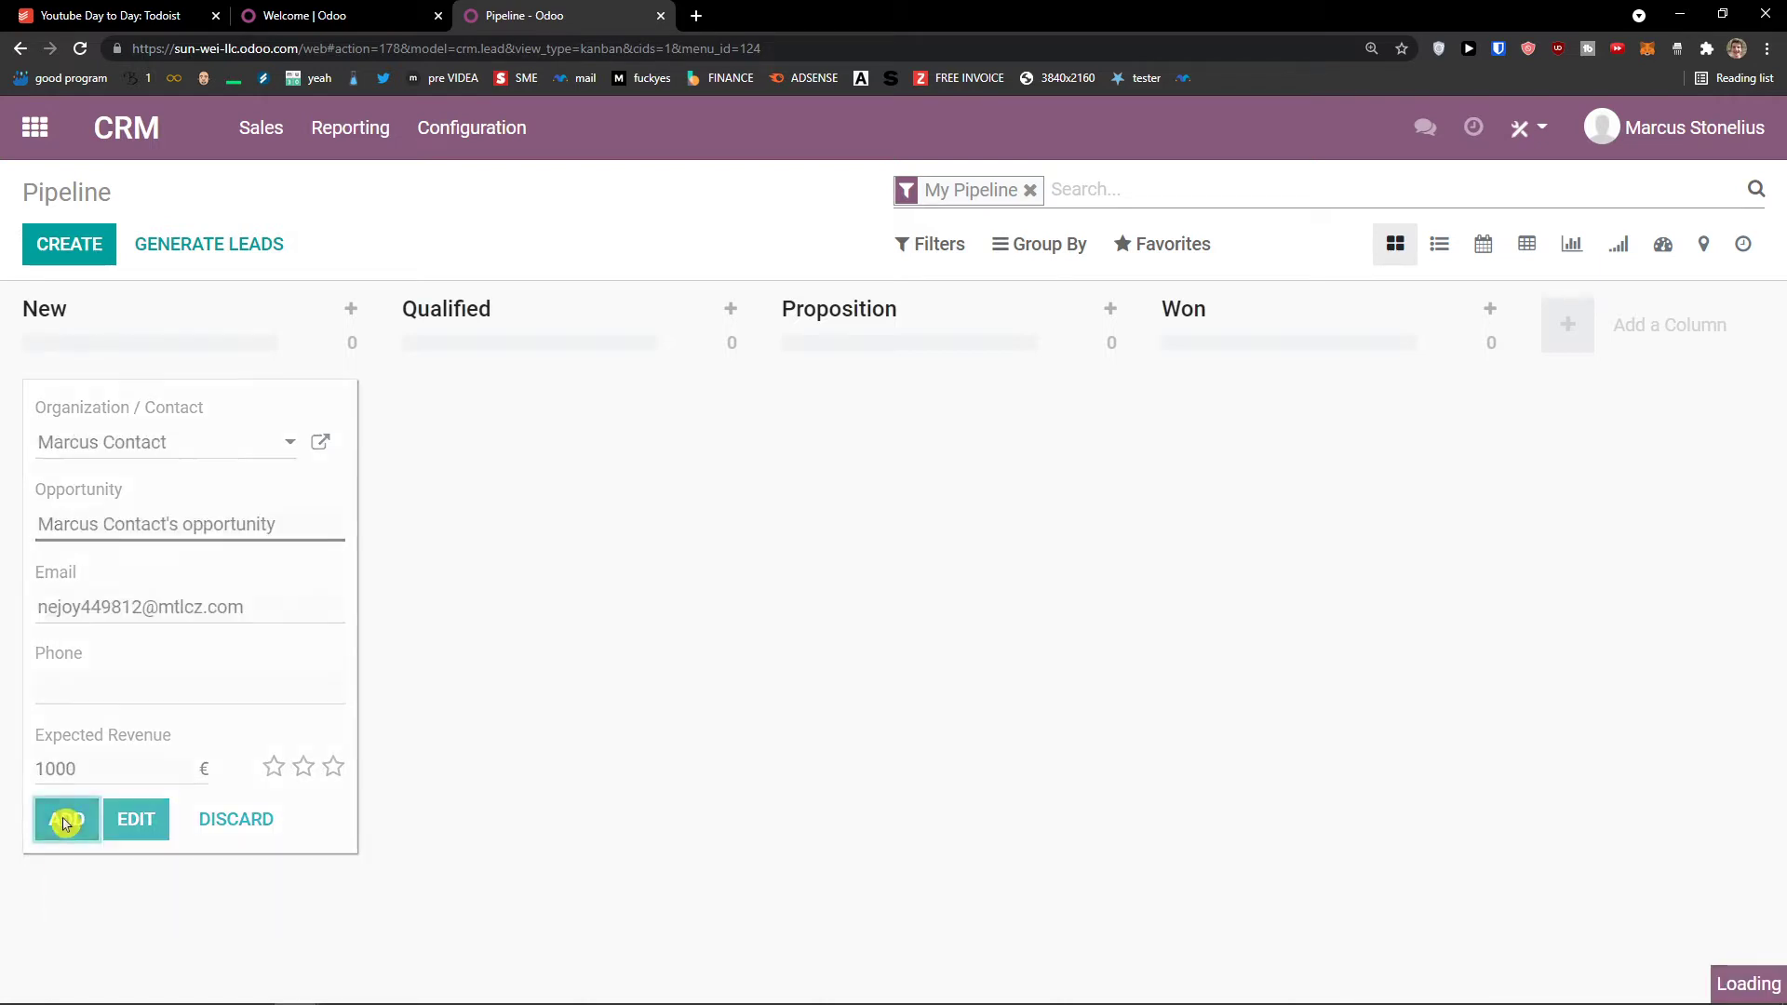
Step: Move the opportunity card to Qualified and back to New, then show its activity options
click(471, 867)
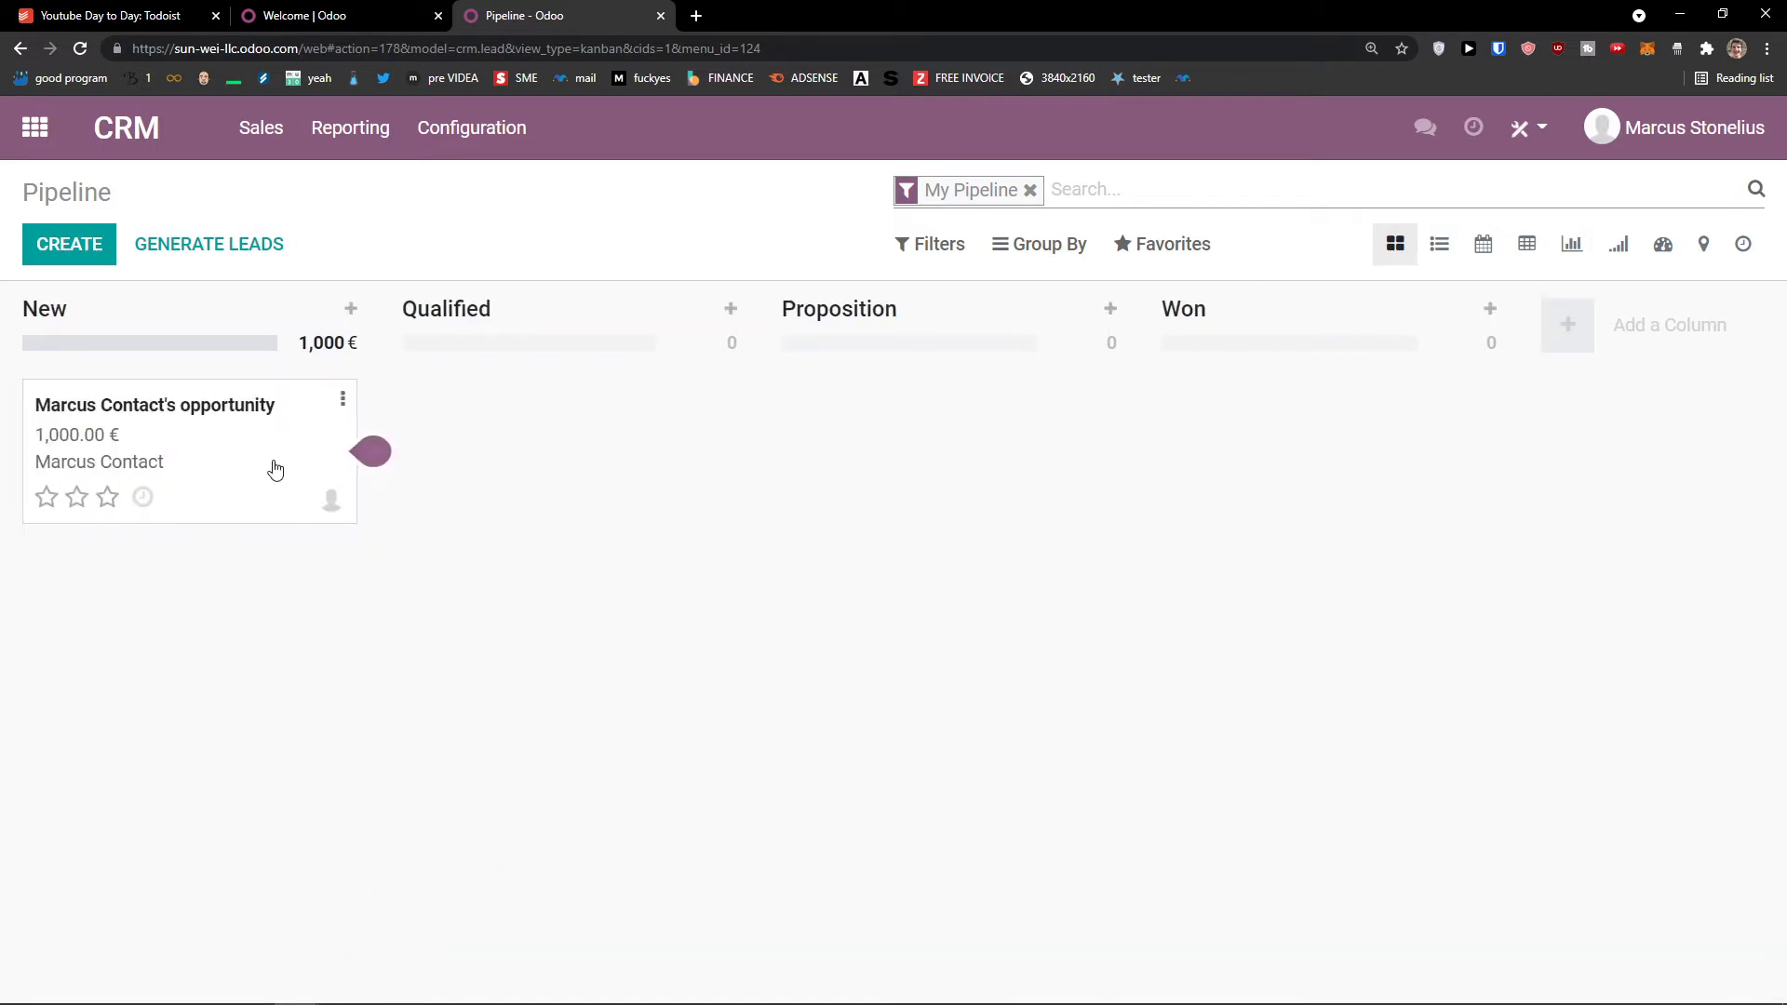
mouse_move(231, 450)
mouse_down()
mouse_move(263, 462)
mouse_move(240, 474)
mouse_up()
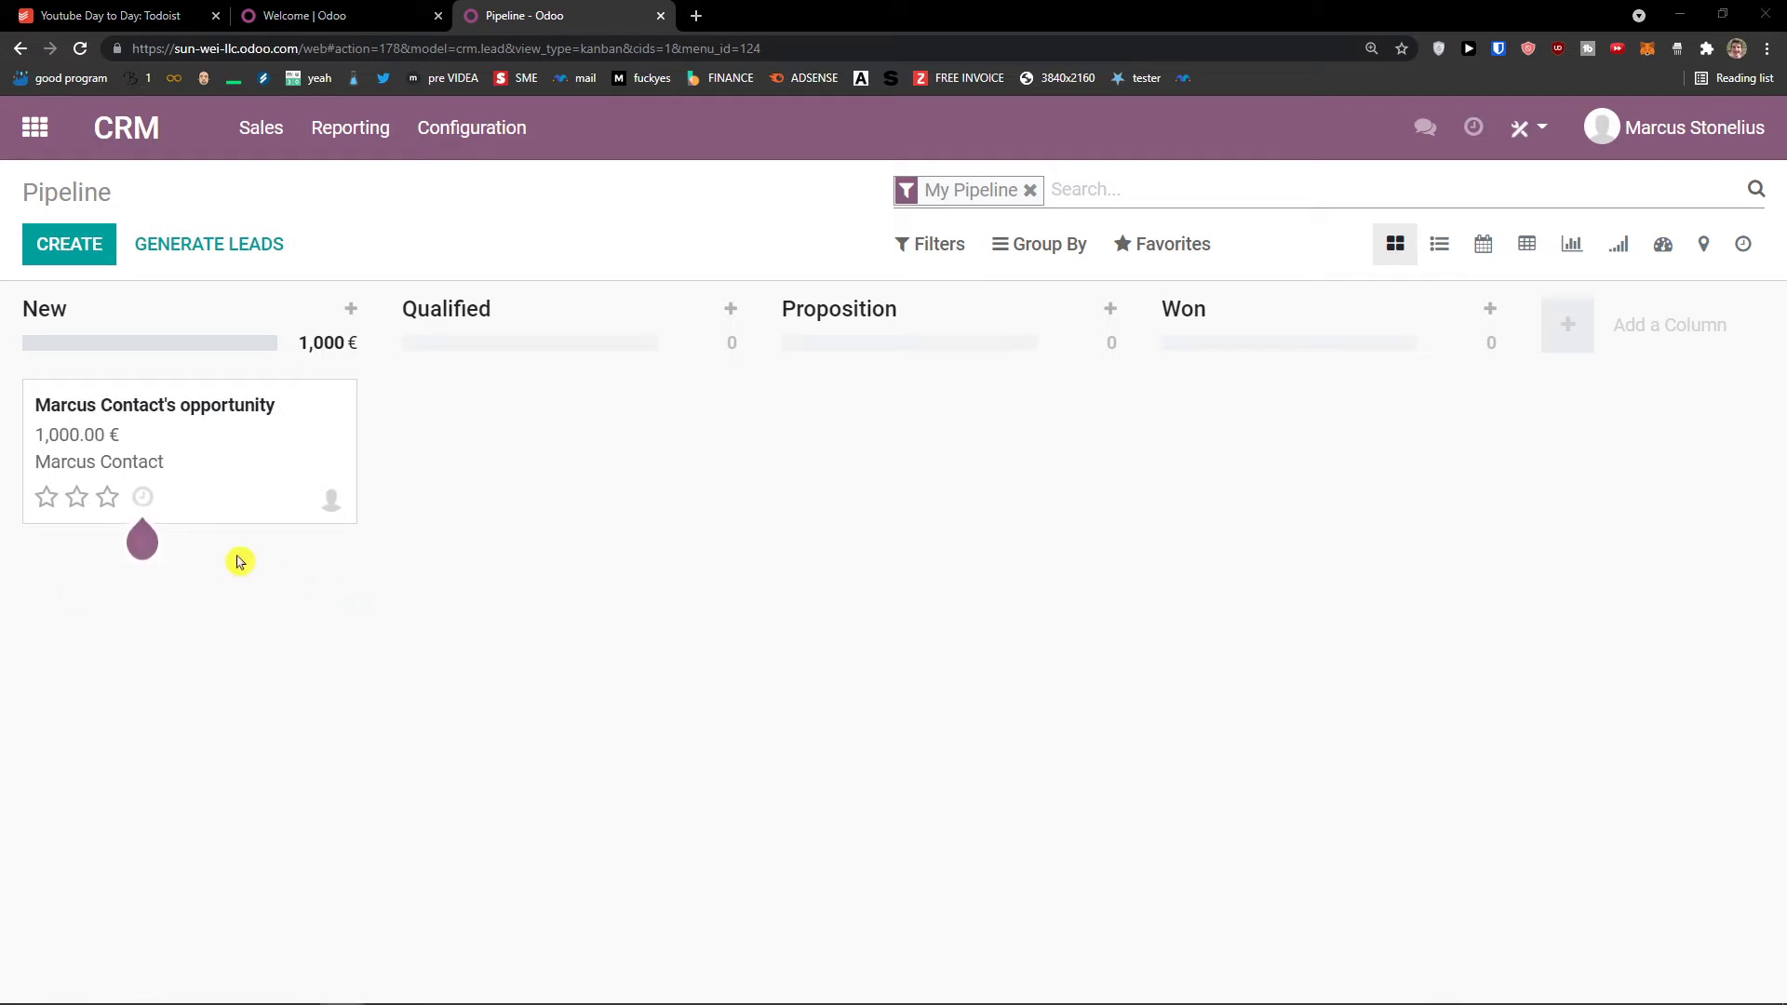
drag(192, 430, 578, 411)
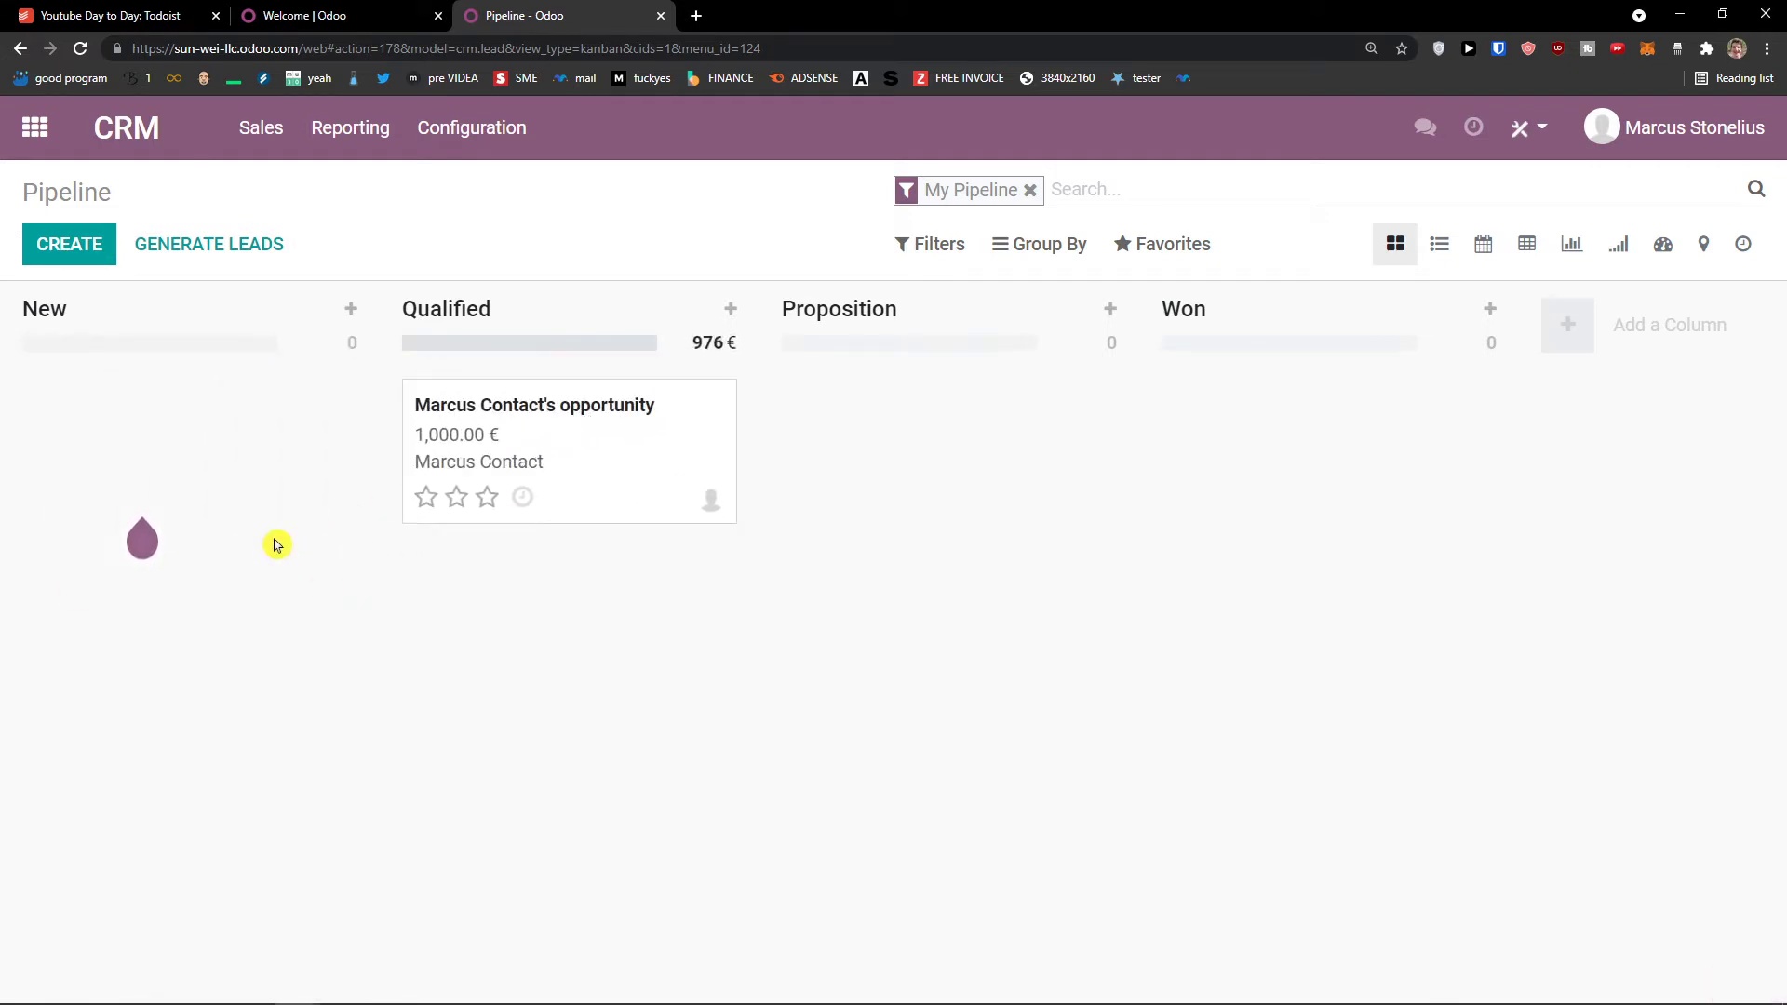
drag(654, 495, 307, 484)
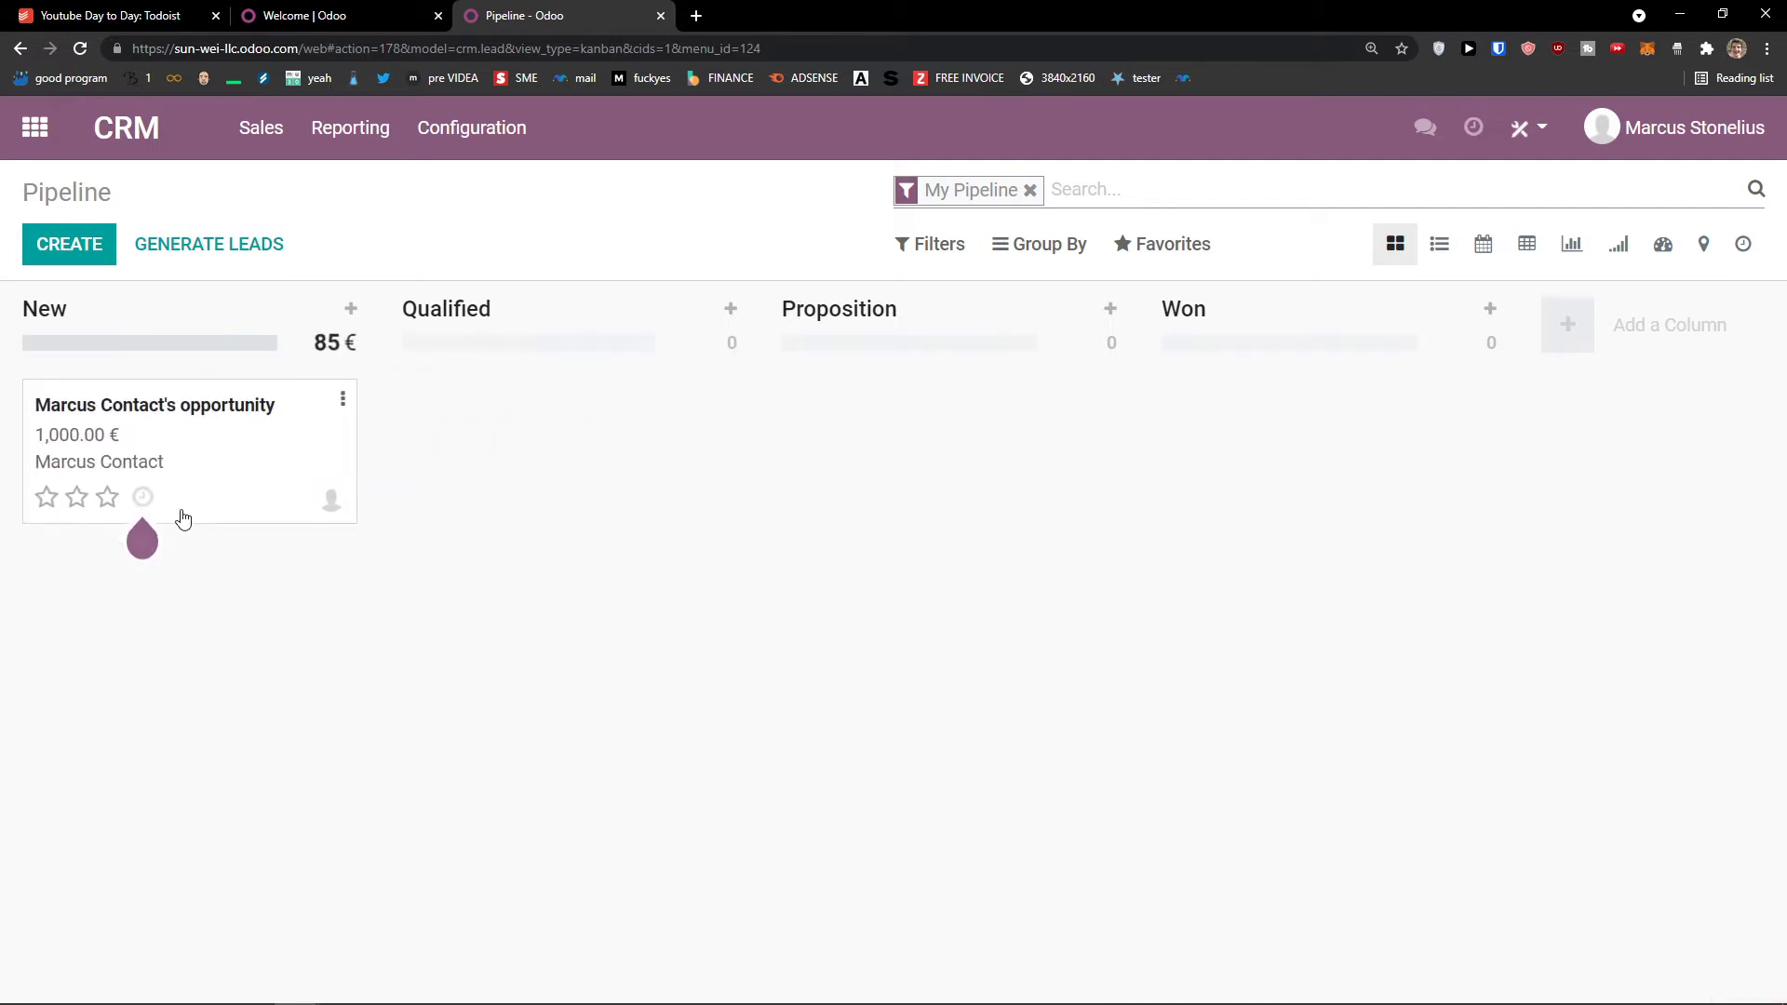
click(145, 503)
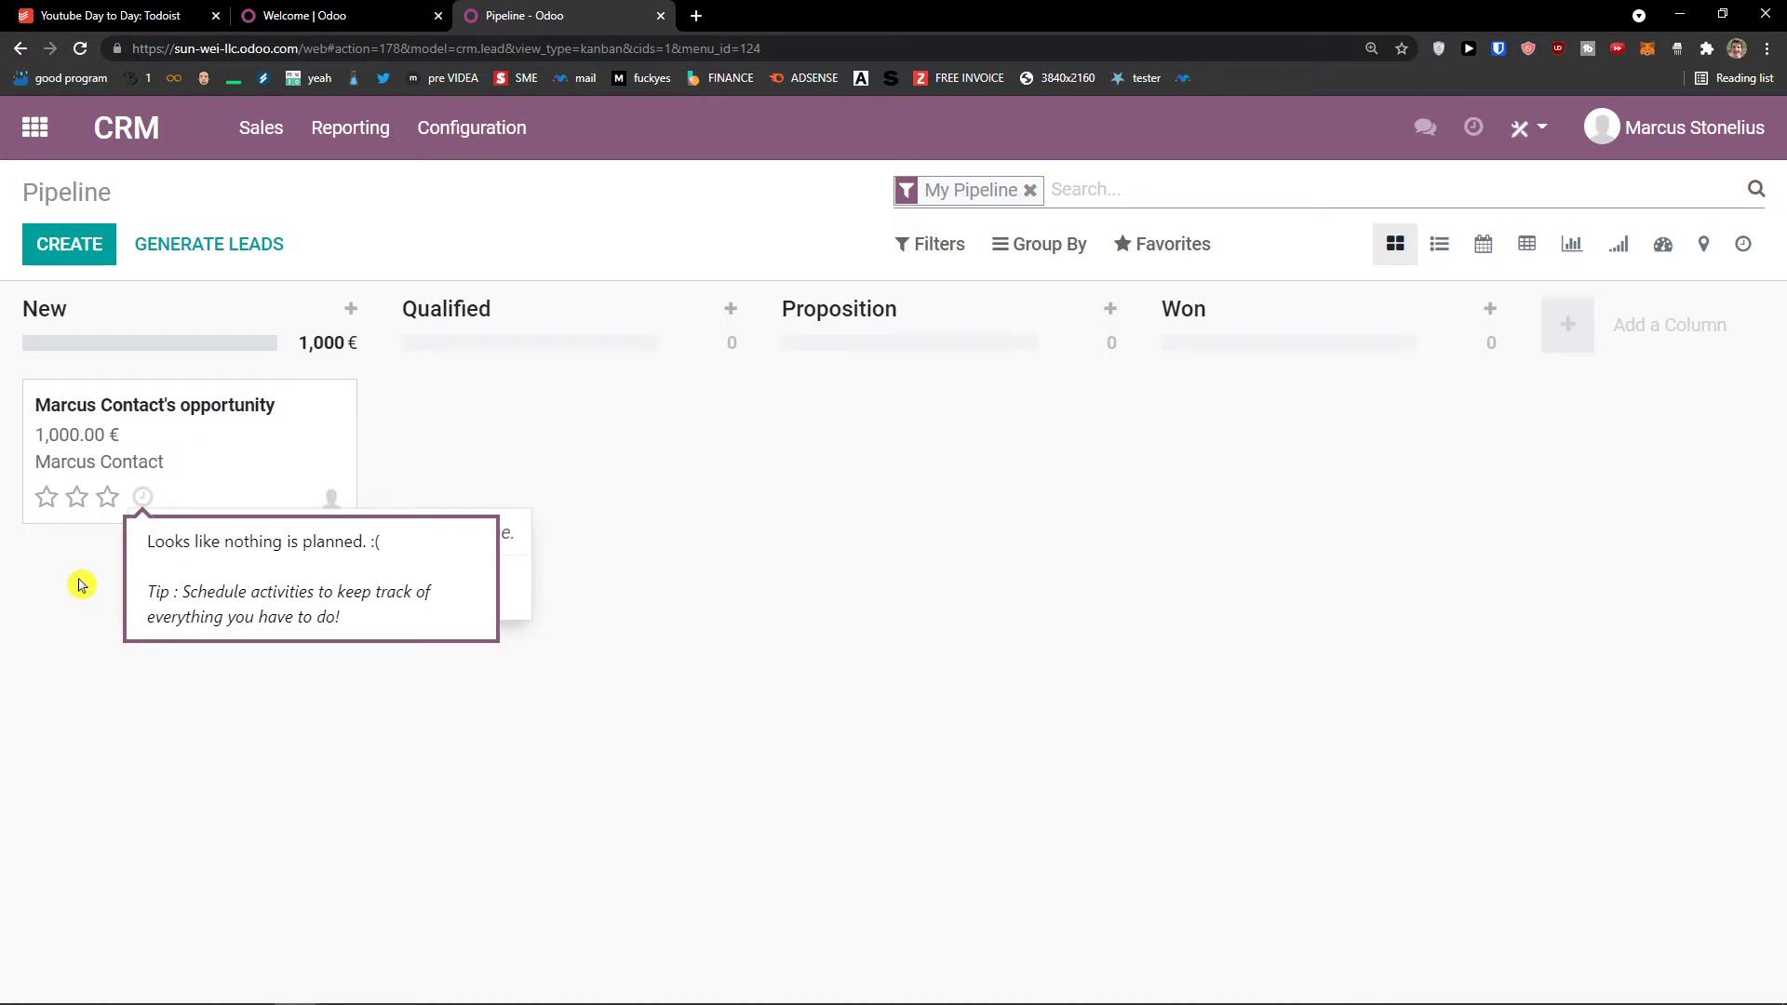
click(110, 548)
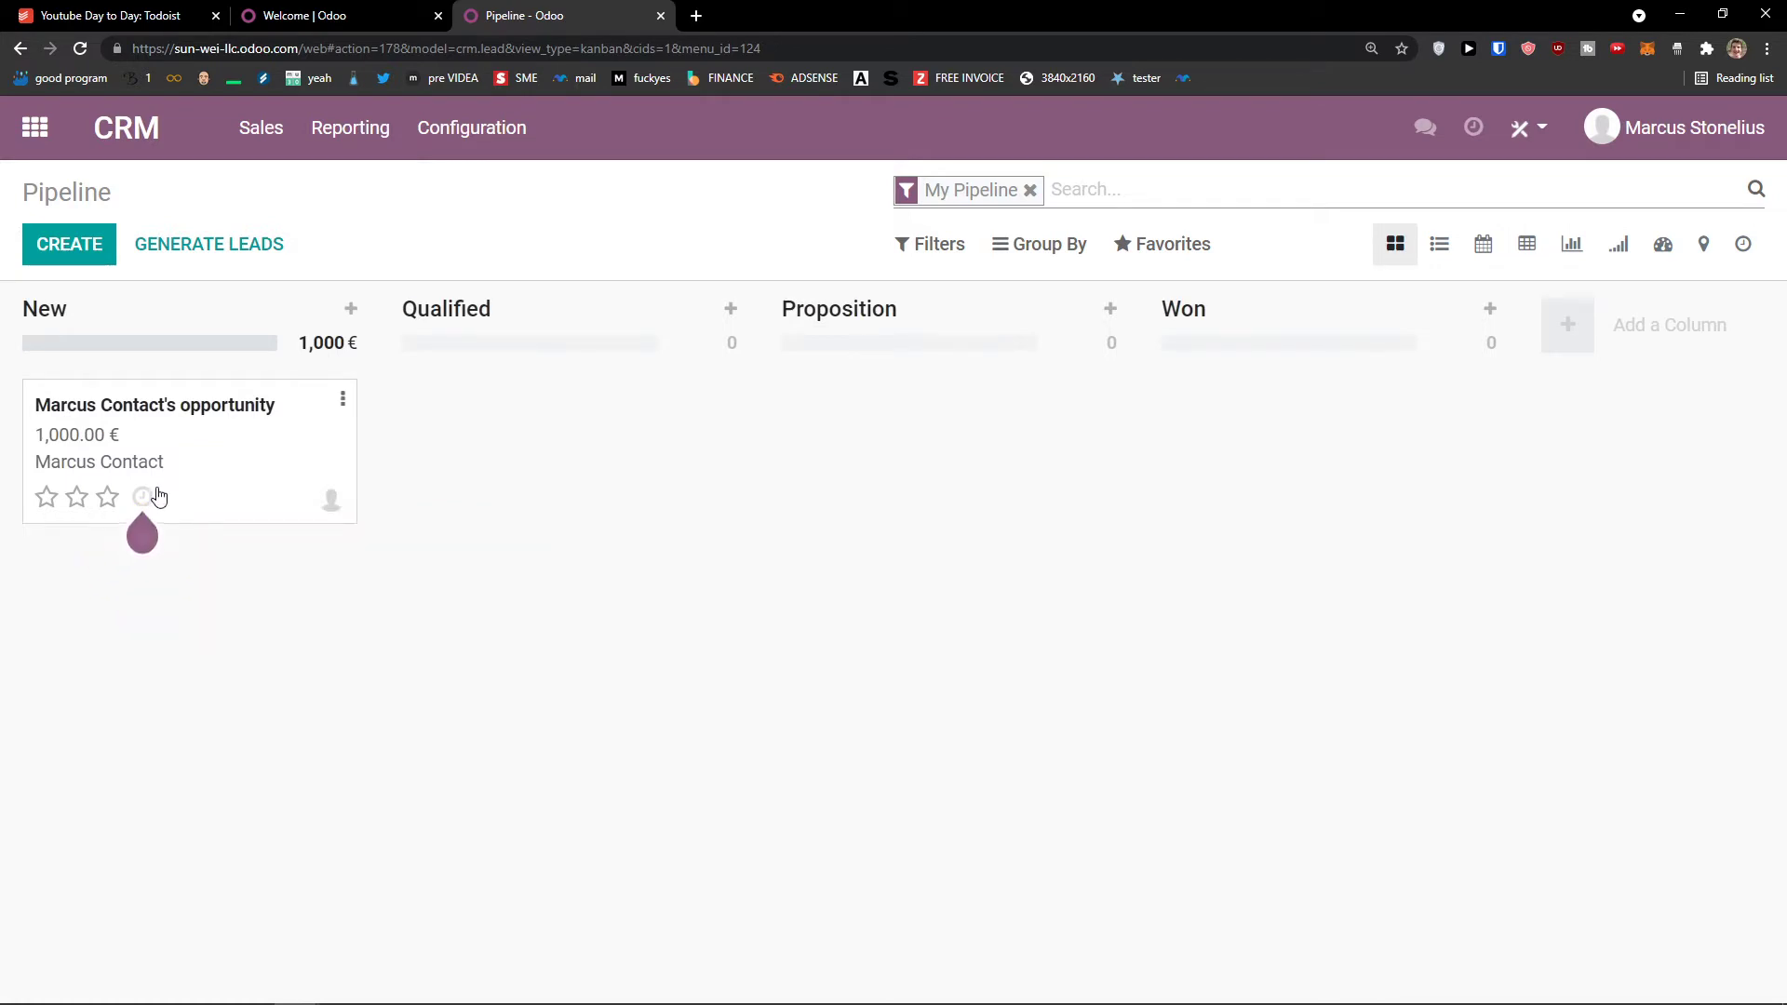
click(144, 500)
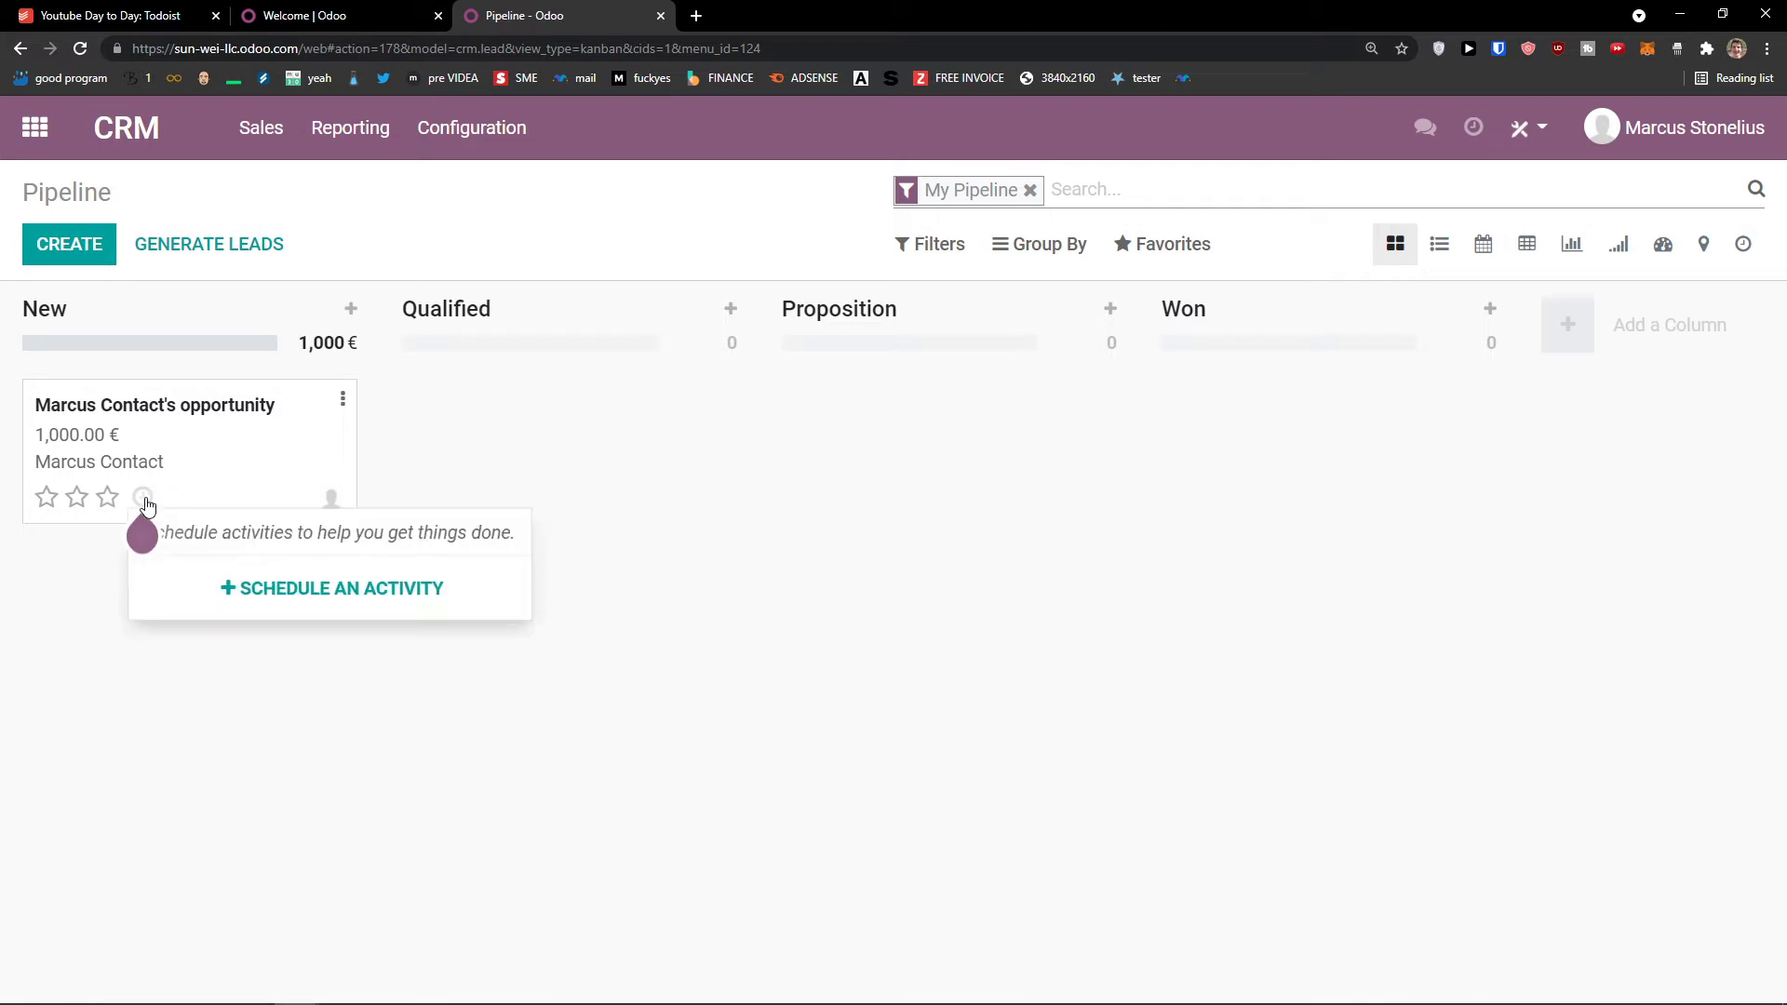
Step: Start scheduling an activity for the opportunity and set its type to Email
click(258, 596)
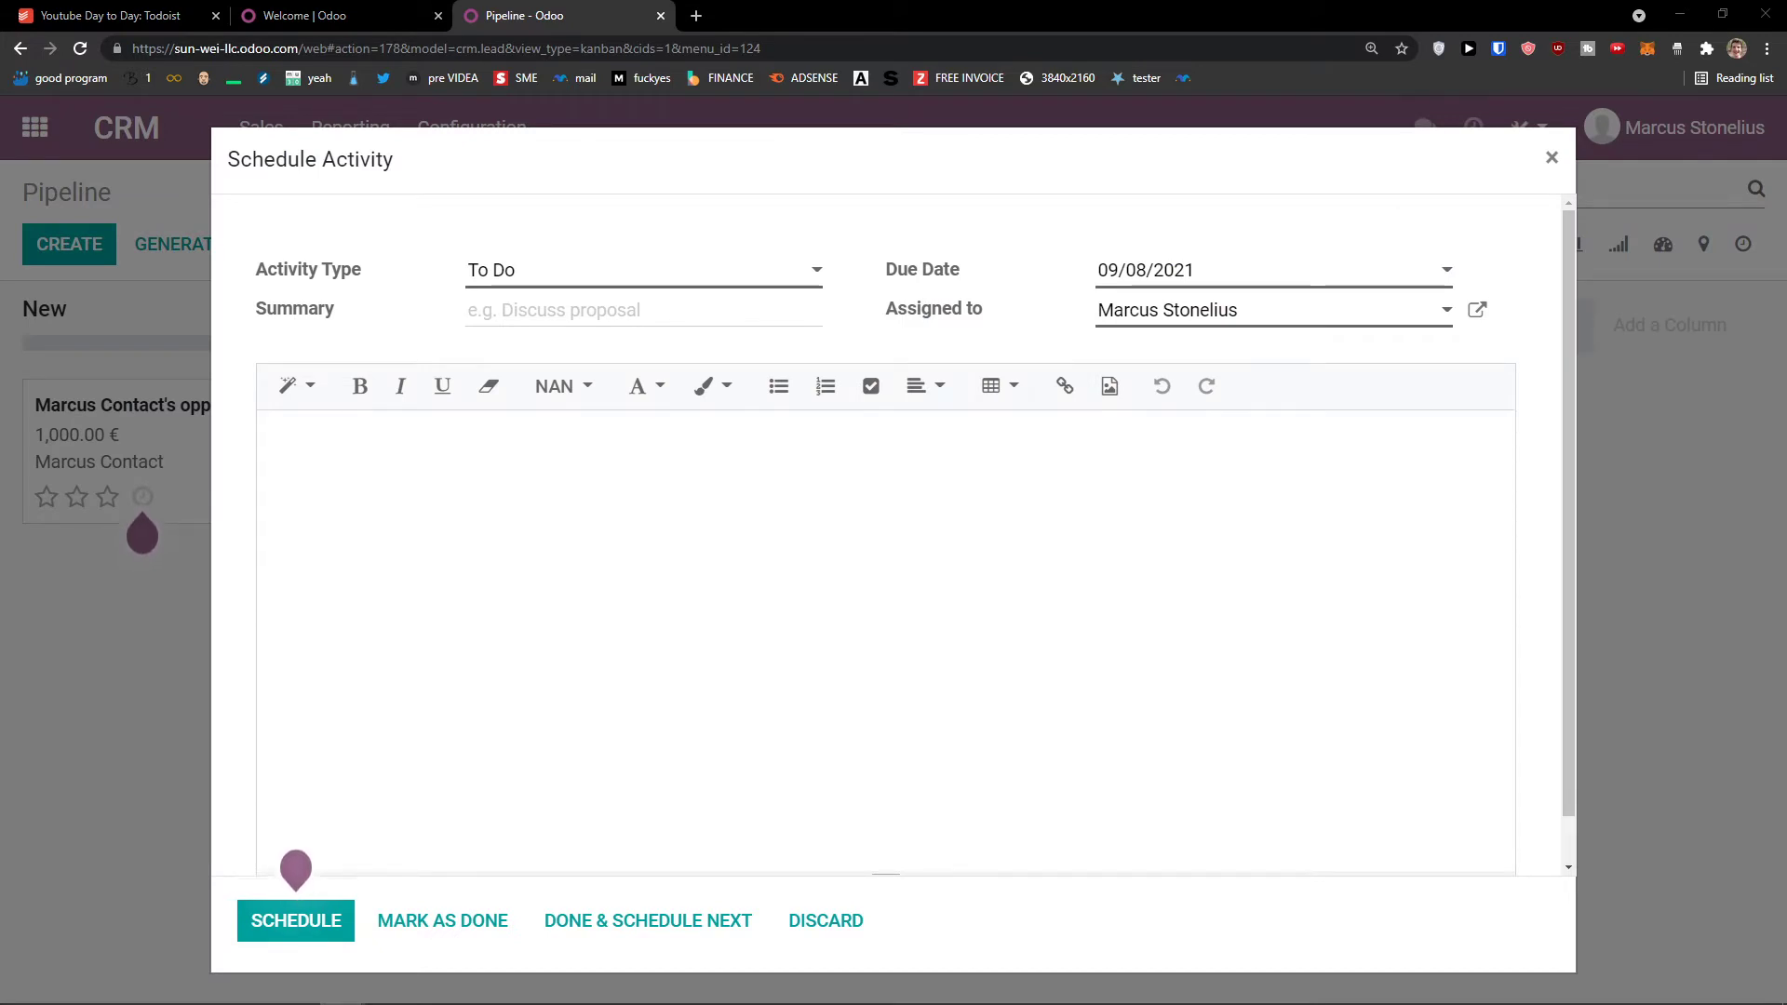
click(311, 44)
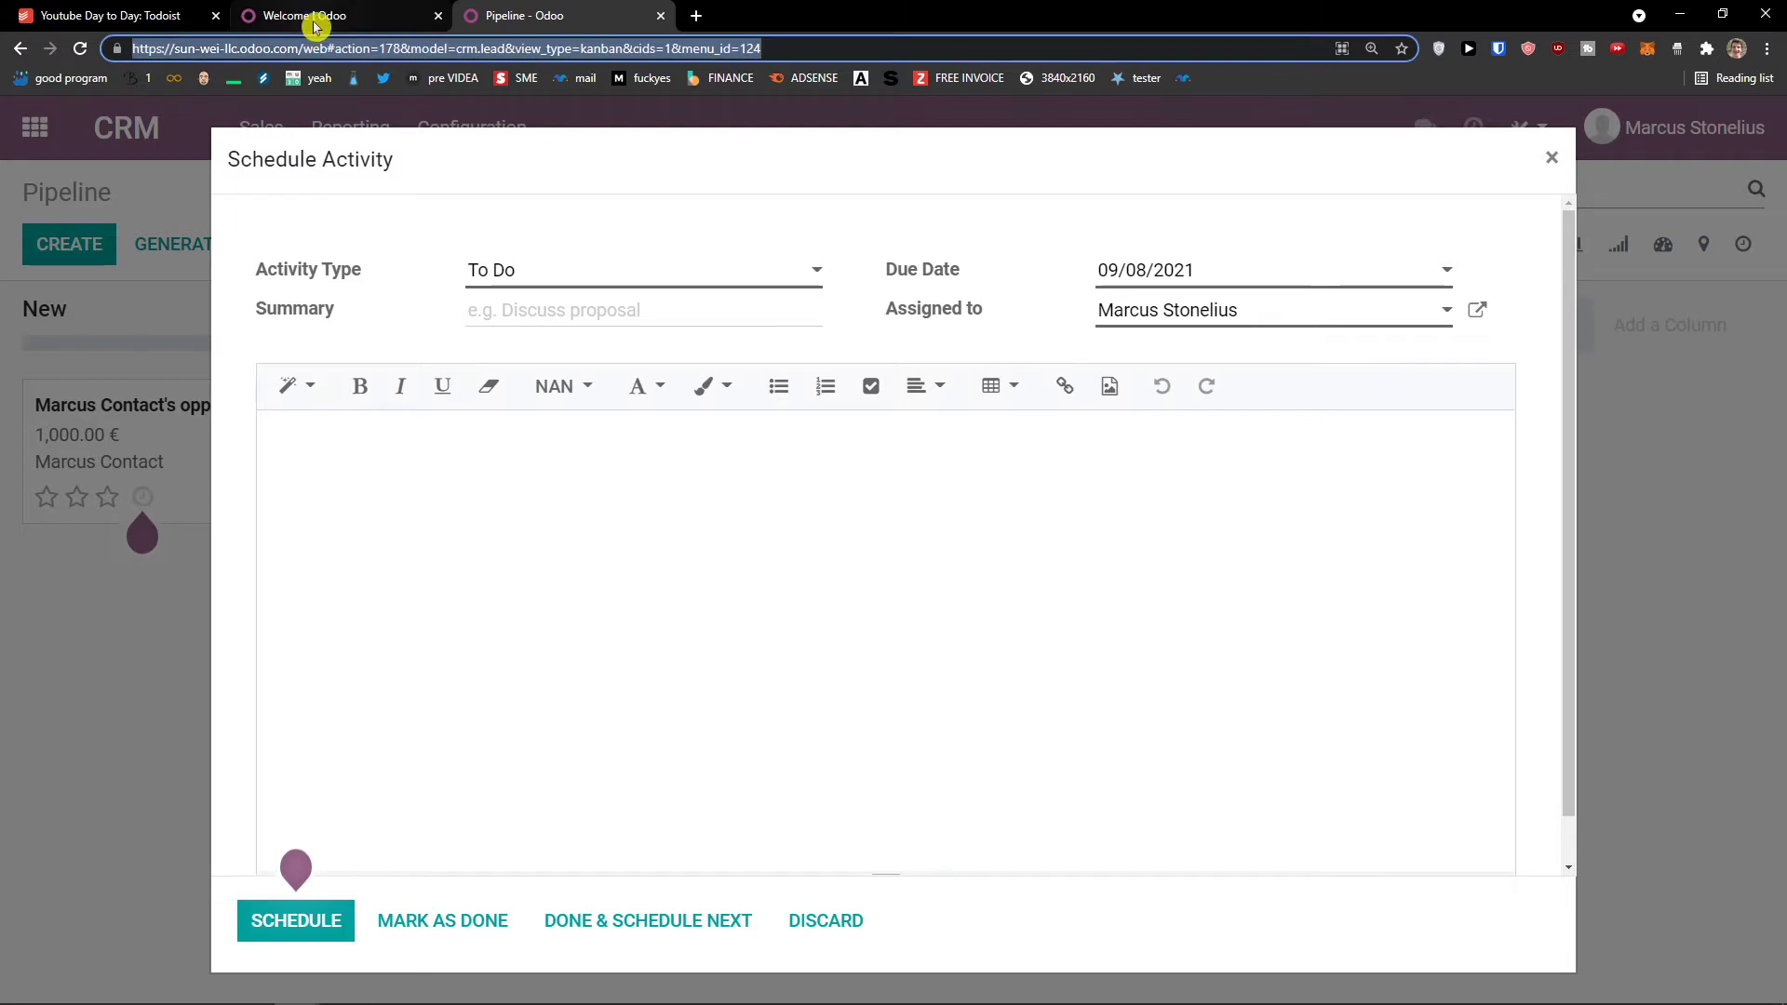
click(318, 19)
click(557, 9)
click(531, 271)
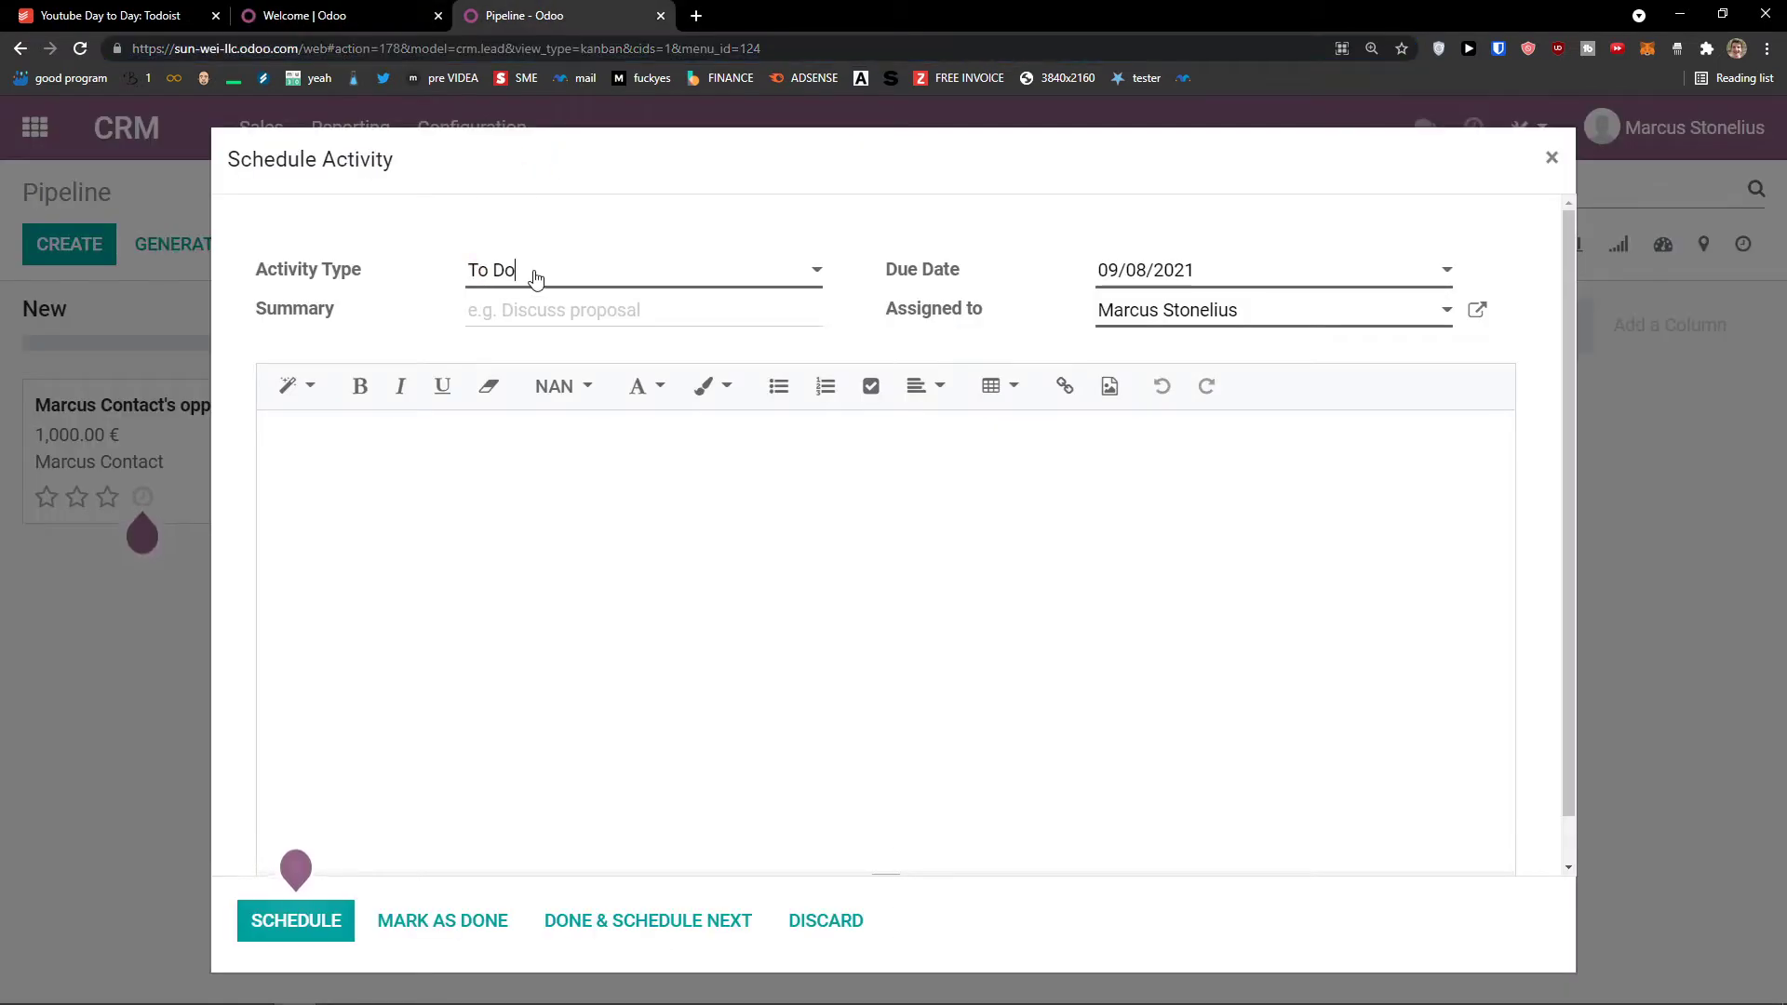
click(416, 291)
click(513, 289)
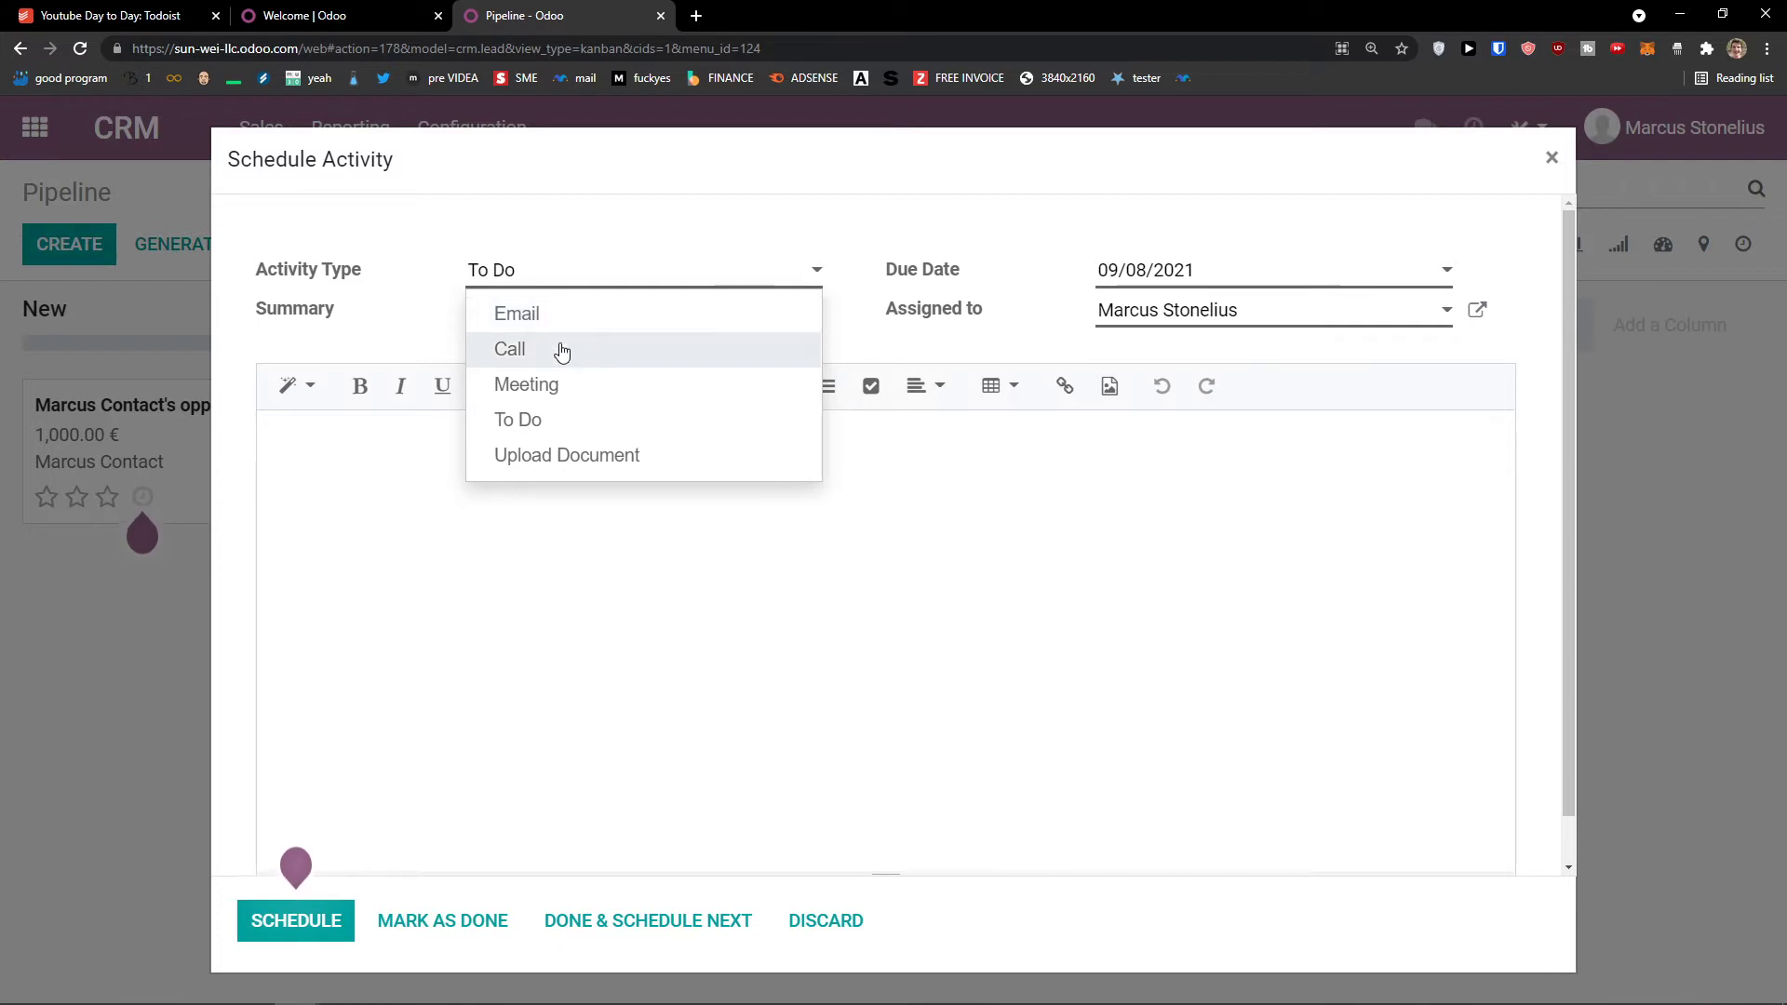
click(588, 363)
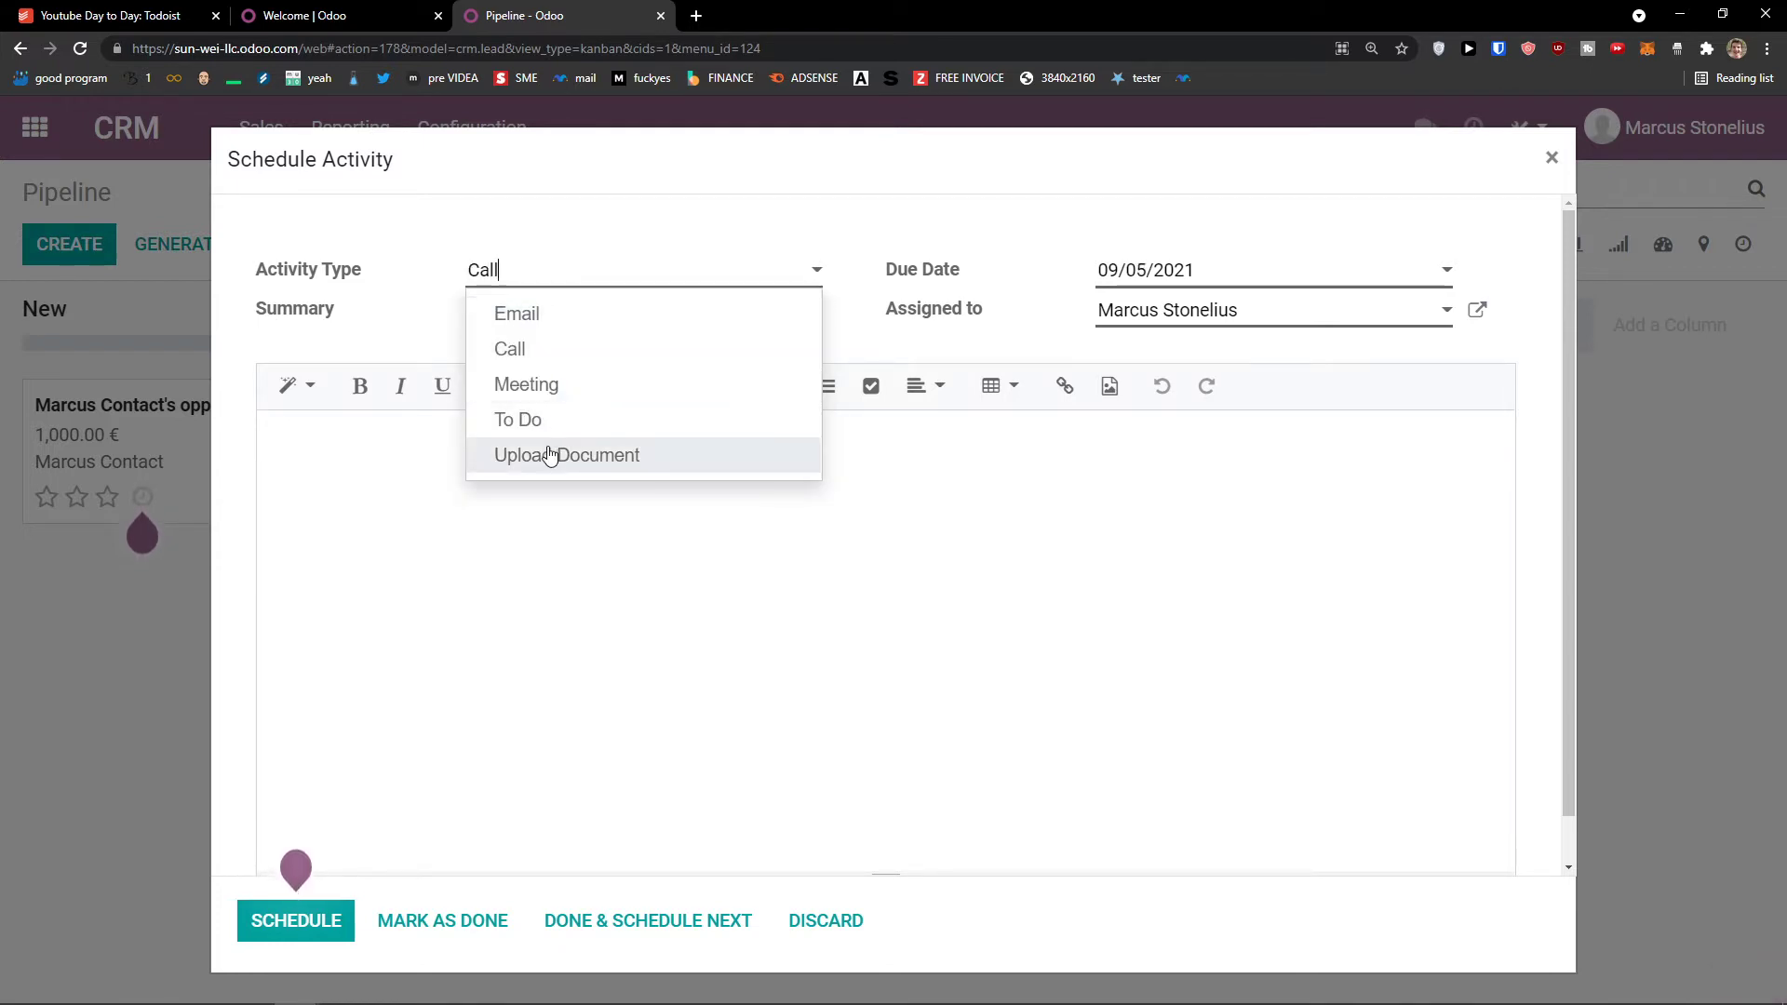
click(553, 387)
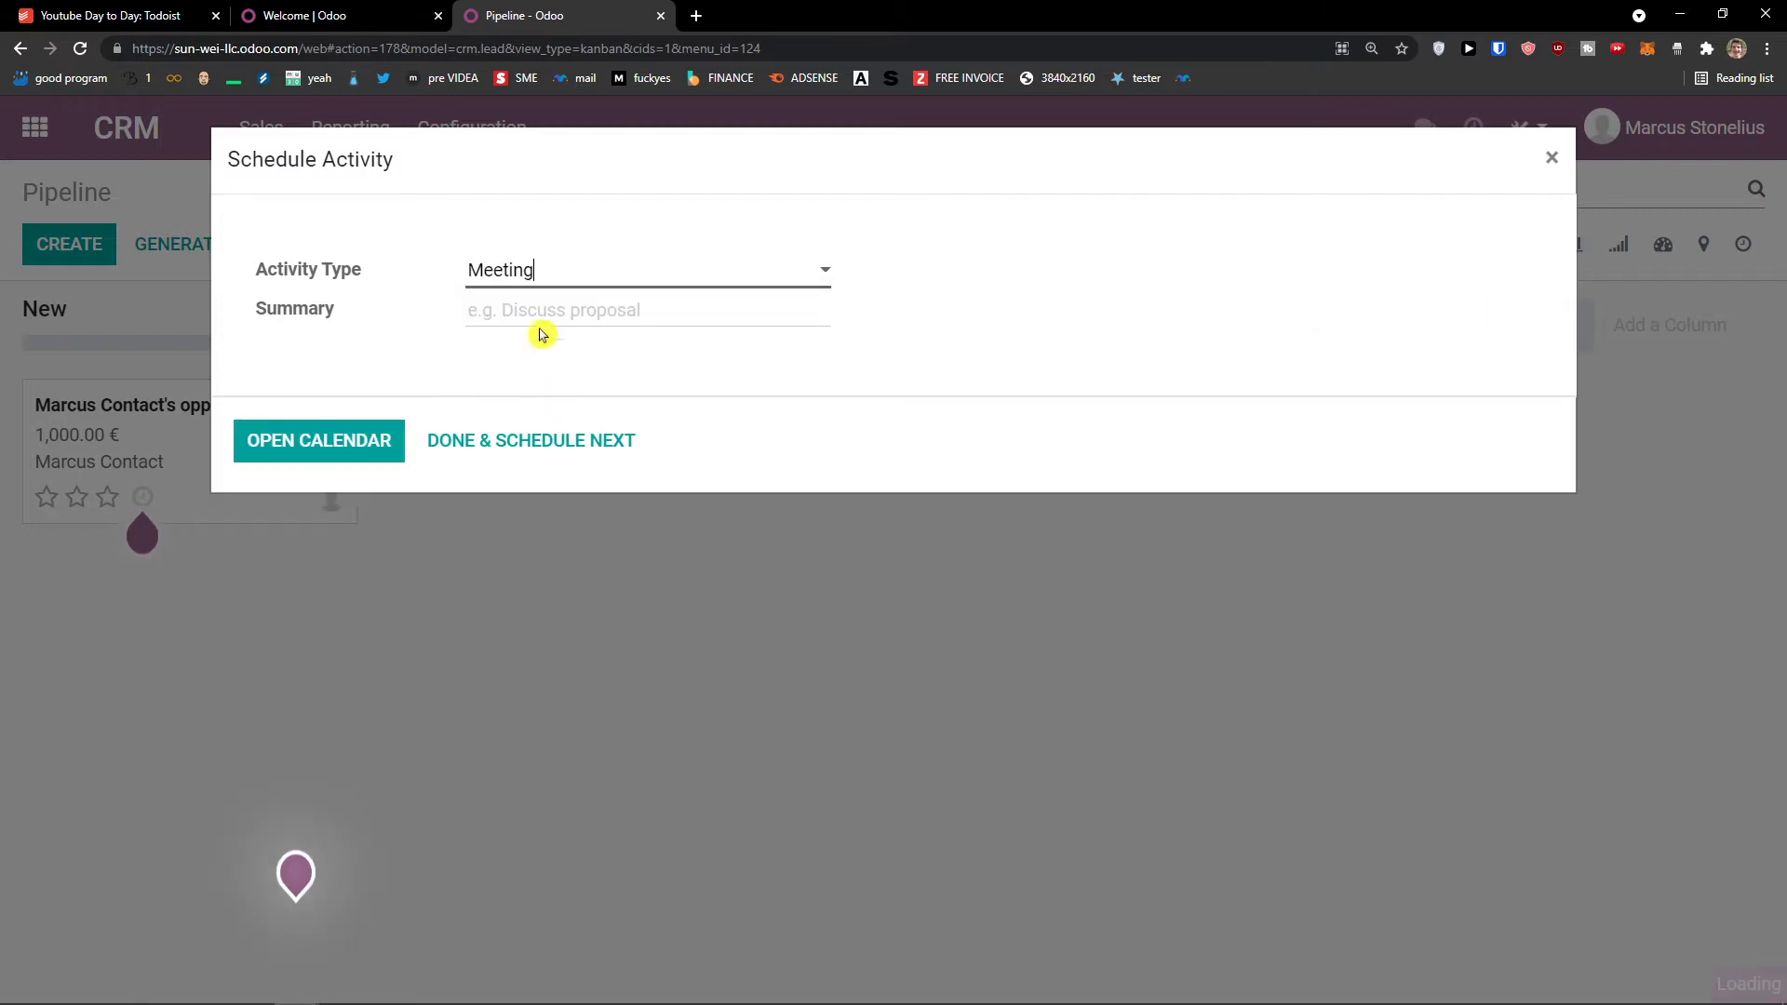
click(534, 284)
click(535, 346)
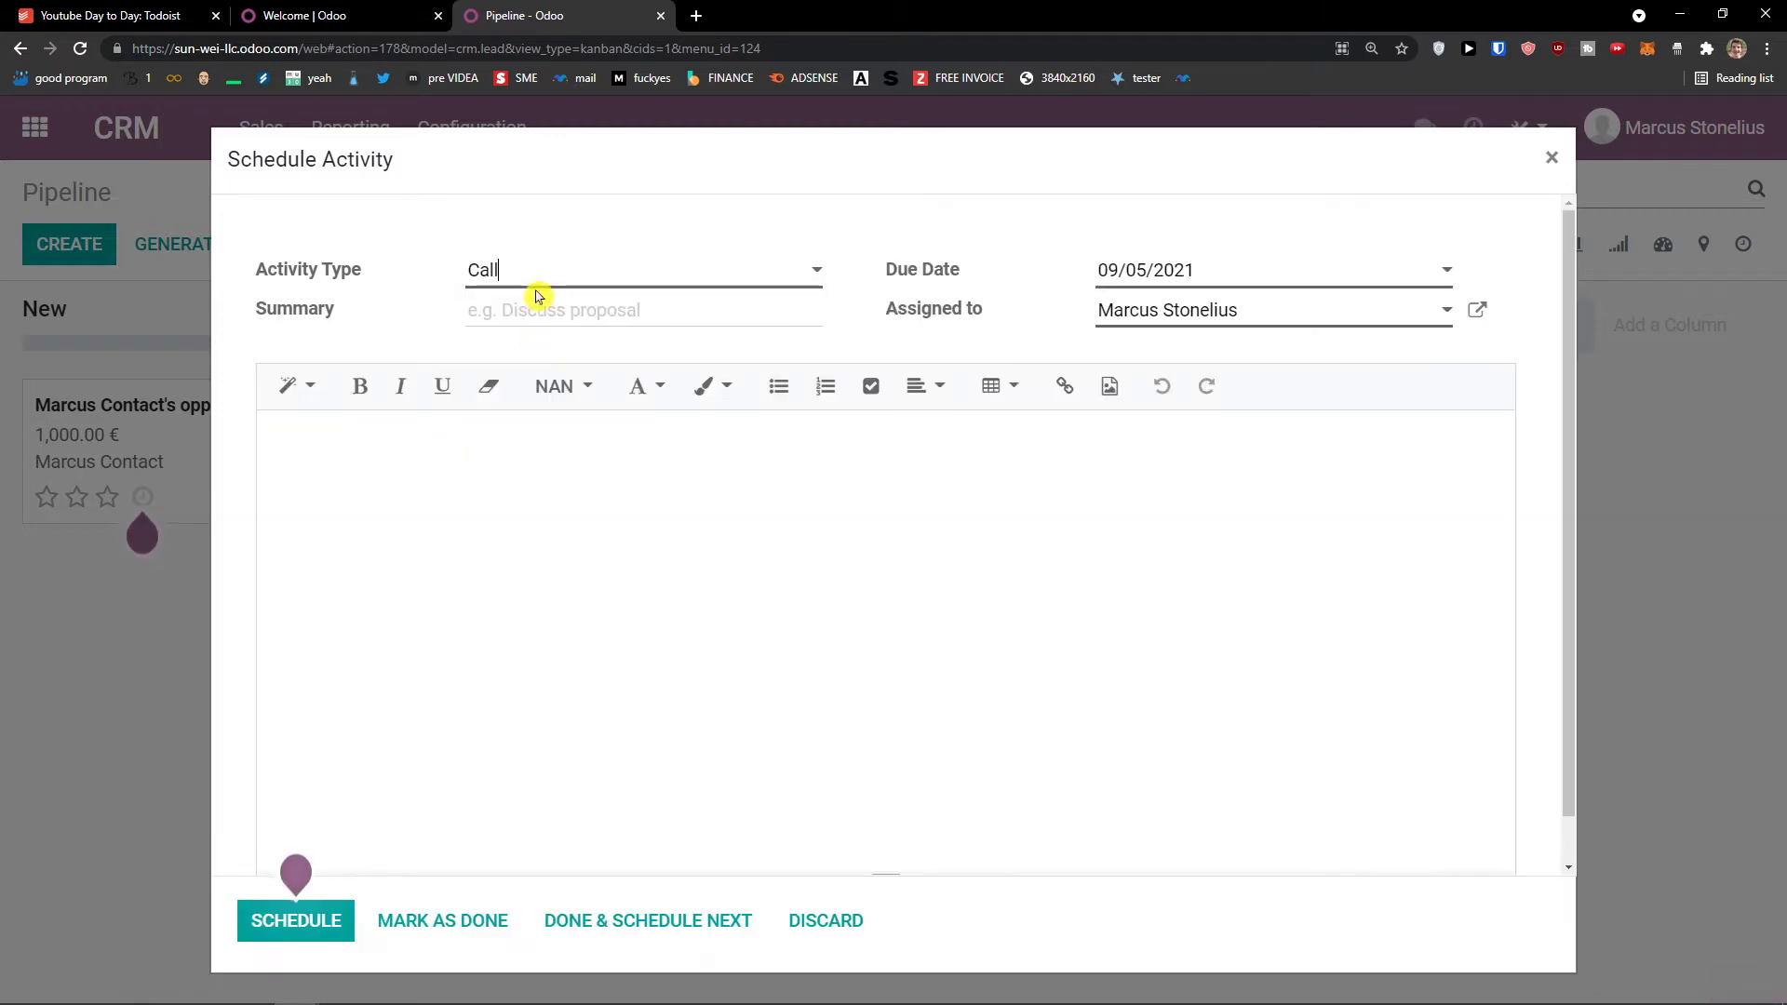
click(531, 284)
click(532, 311)
Step: Enter the summary 'Discuss proposal', write a short note and schedule the activity
text(Discuss proposal)
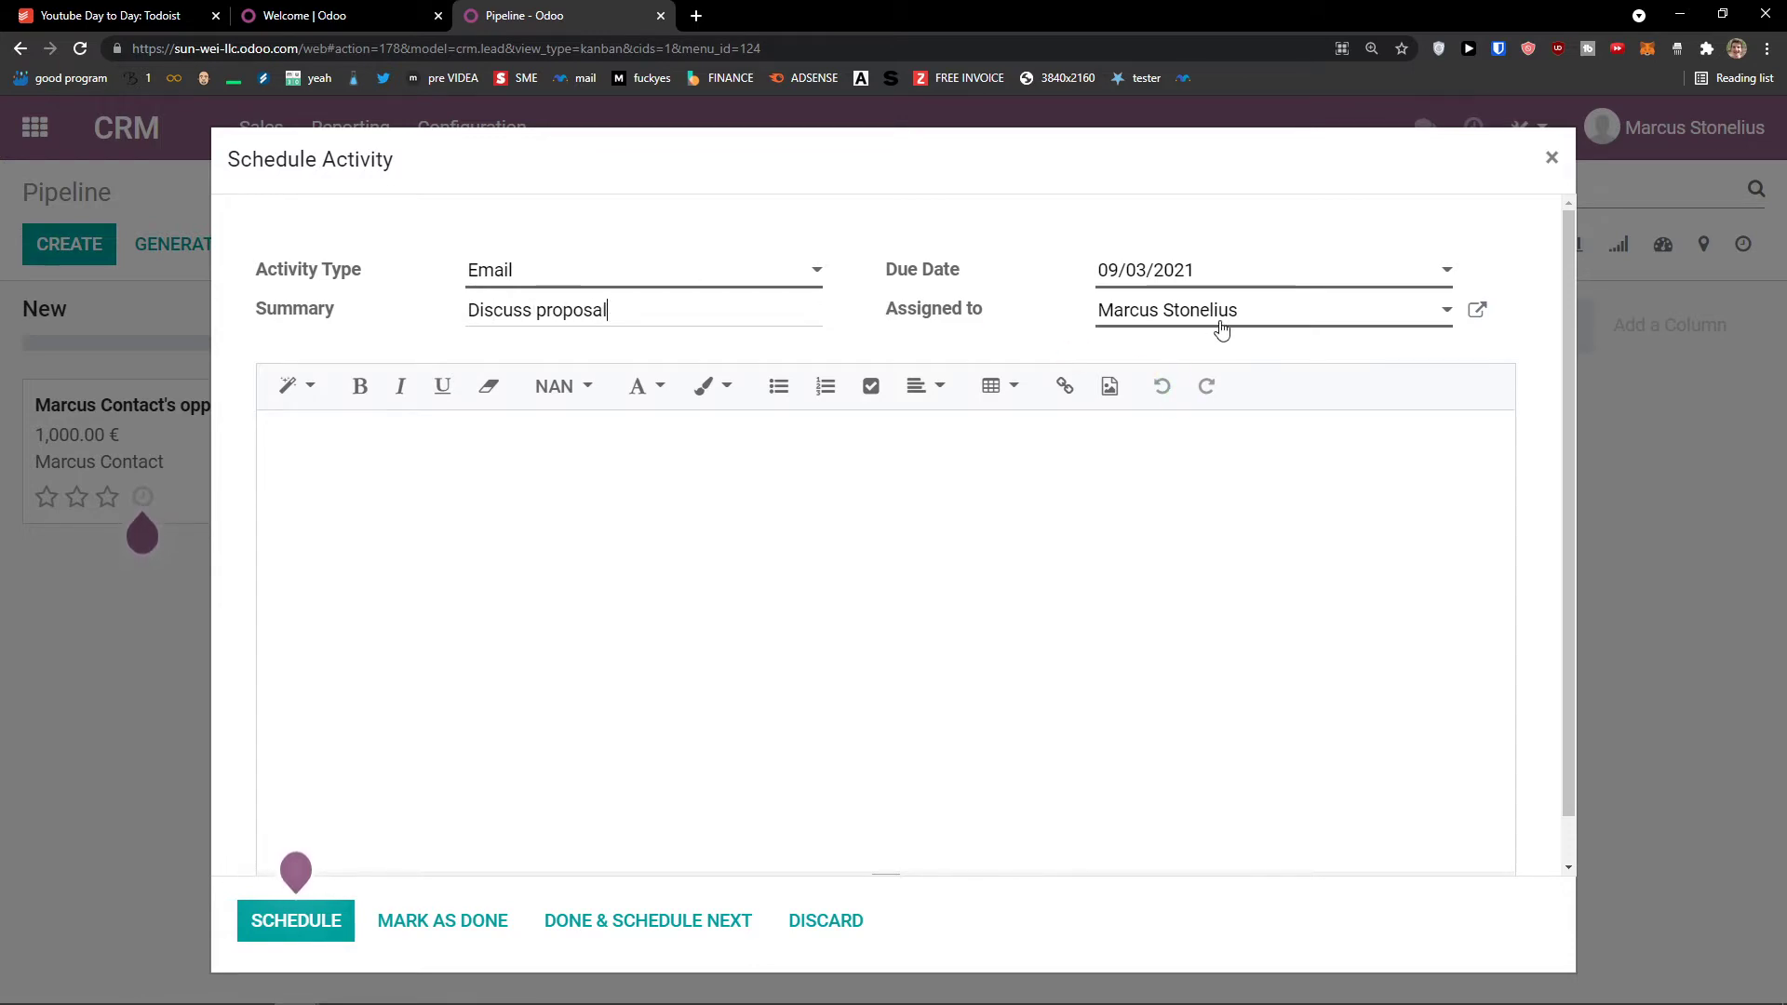
click(891, 460)
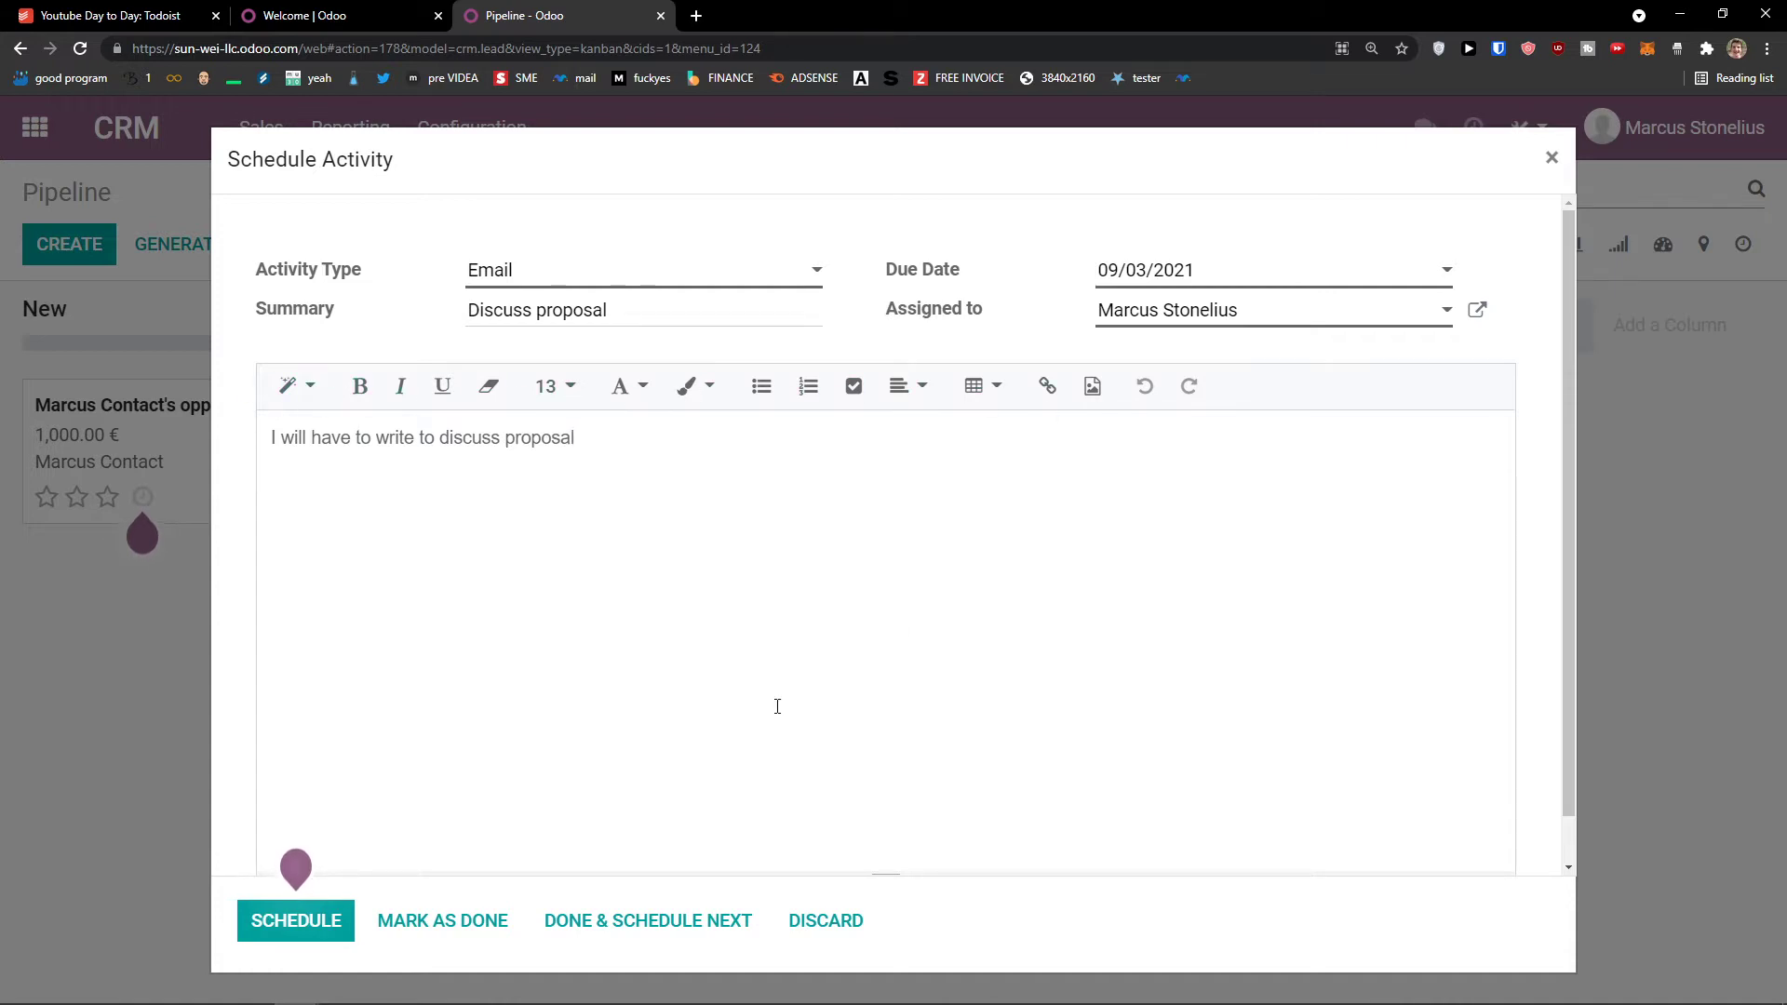
mouse_move(291, 921)
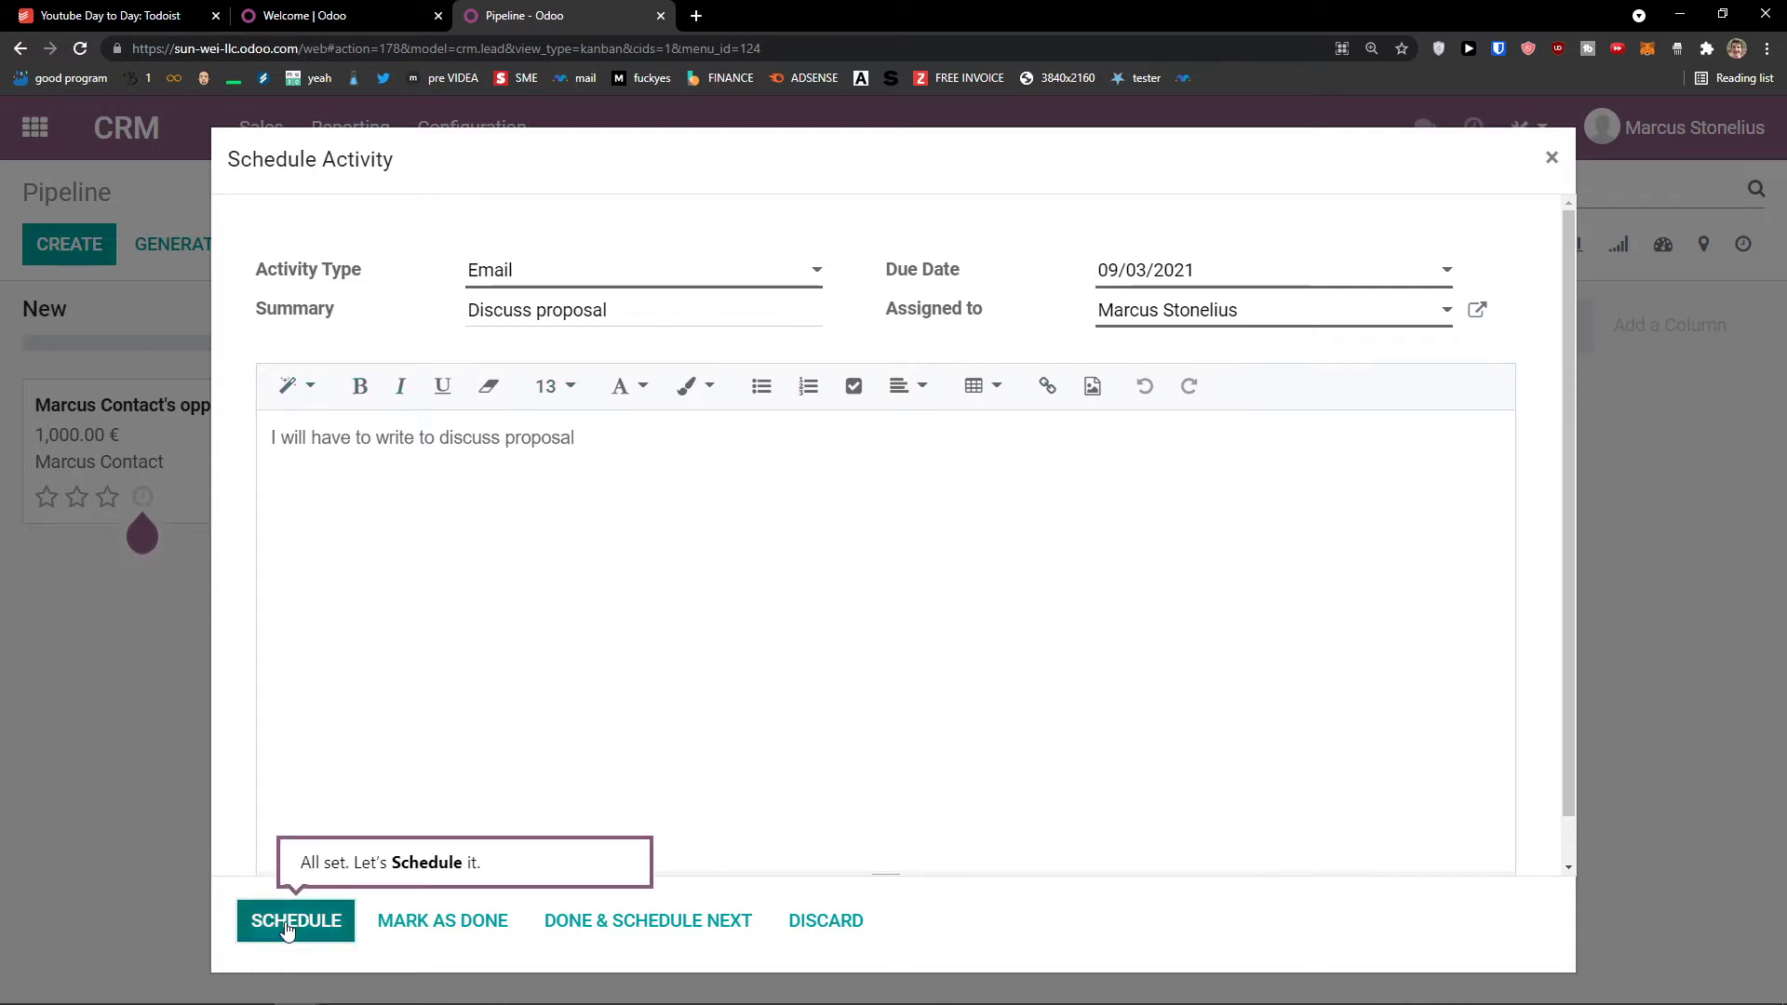
click(290, 921)
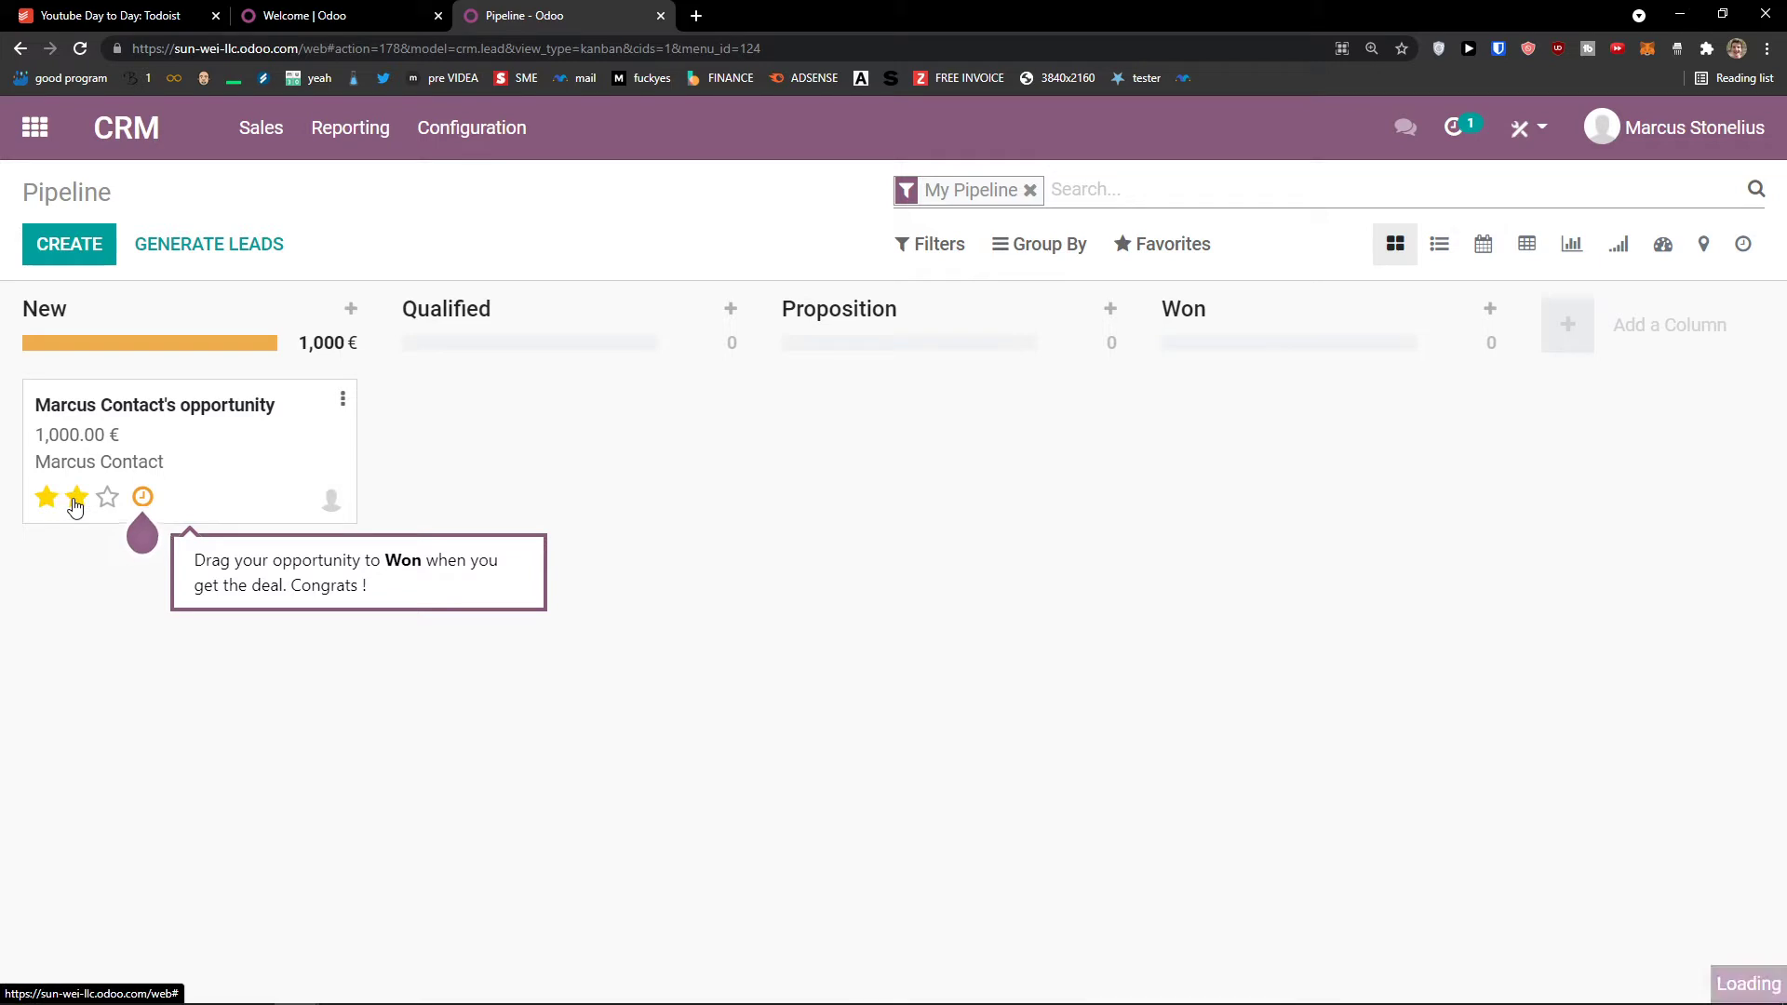
Step: Give the opportunity a three-star priority and open its full record
click(108, 497)
click(320, 512)
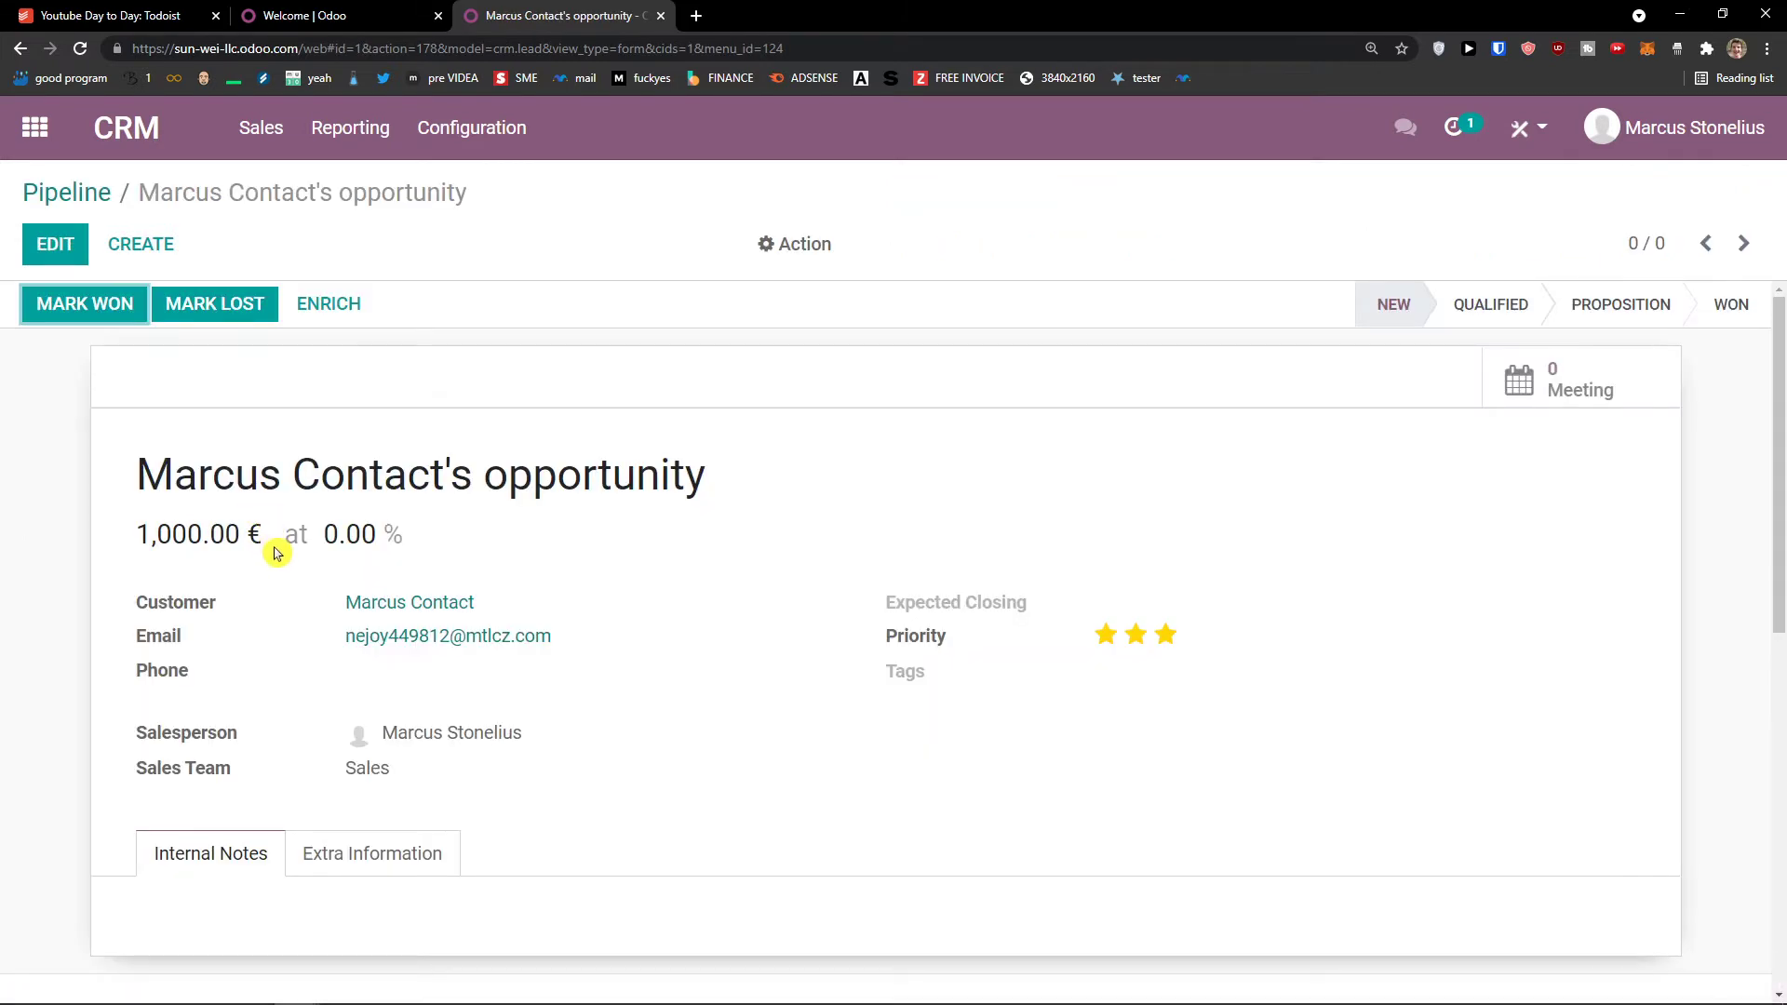
scroll(265, 535, down, 5)
scroll(268, 539, up, 5)
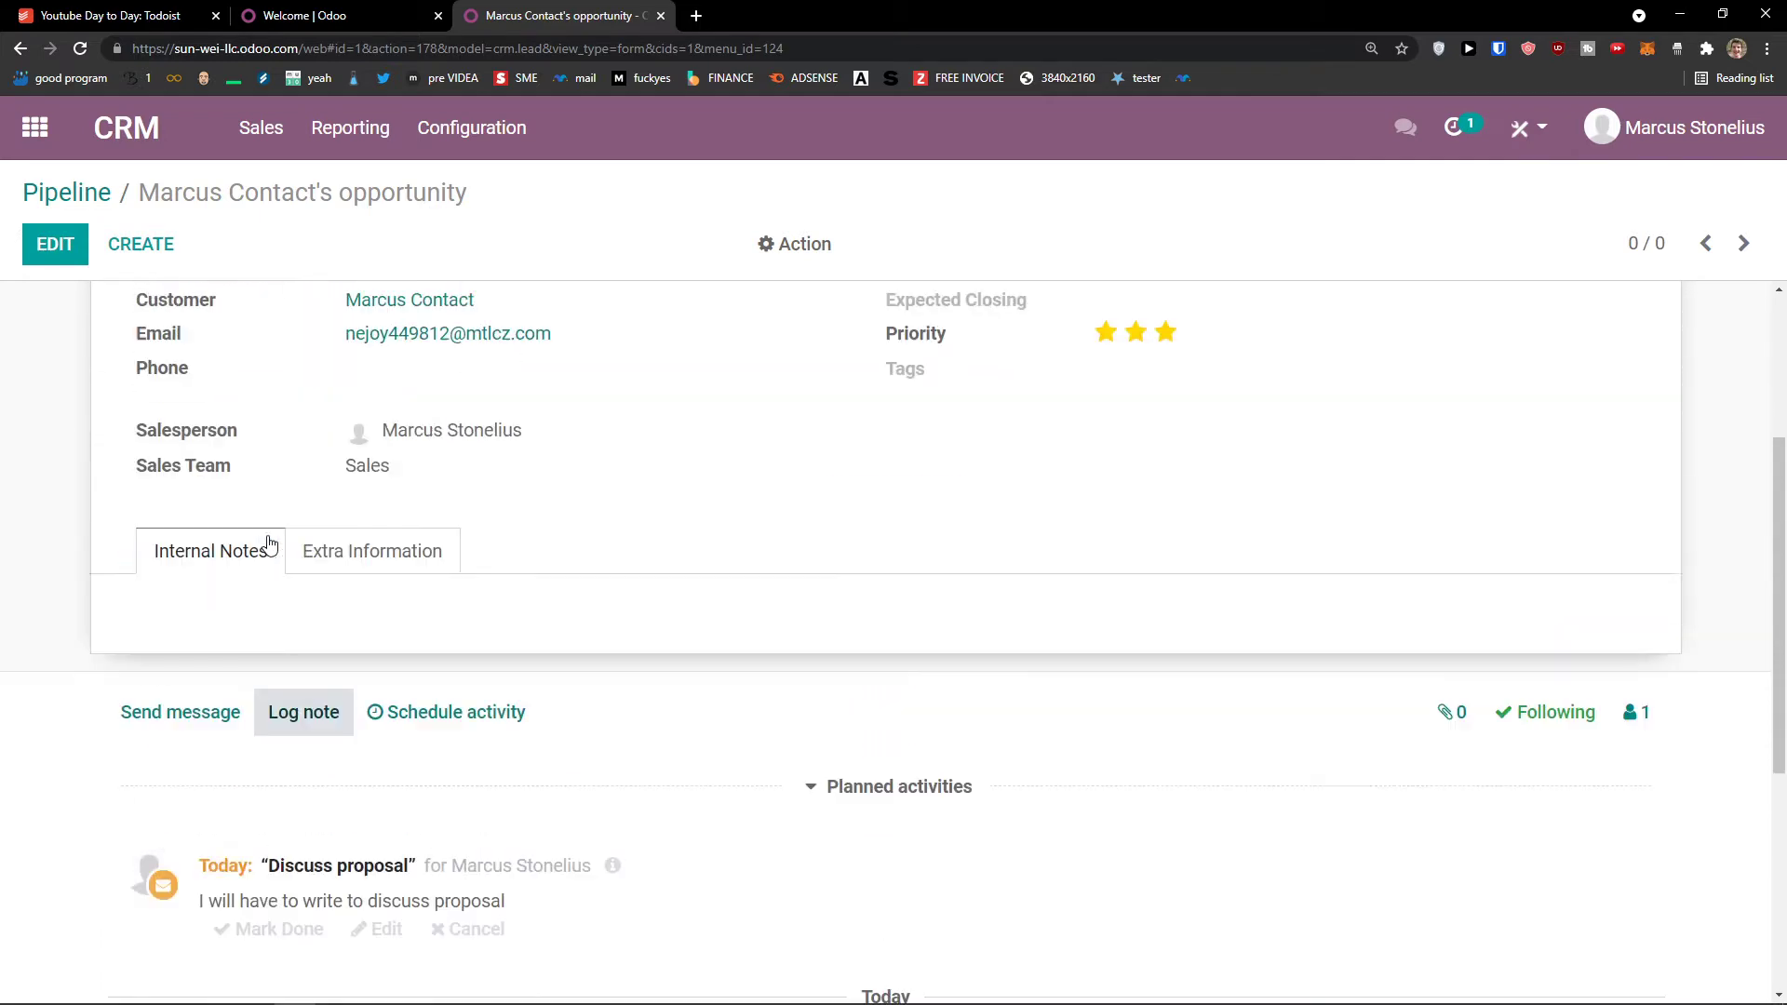
click(112, 317)
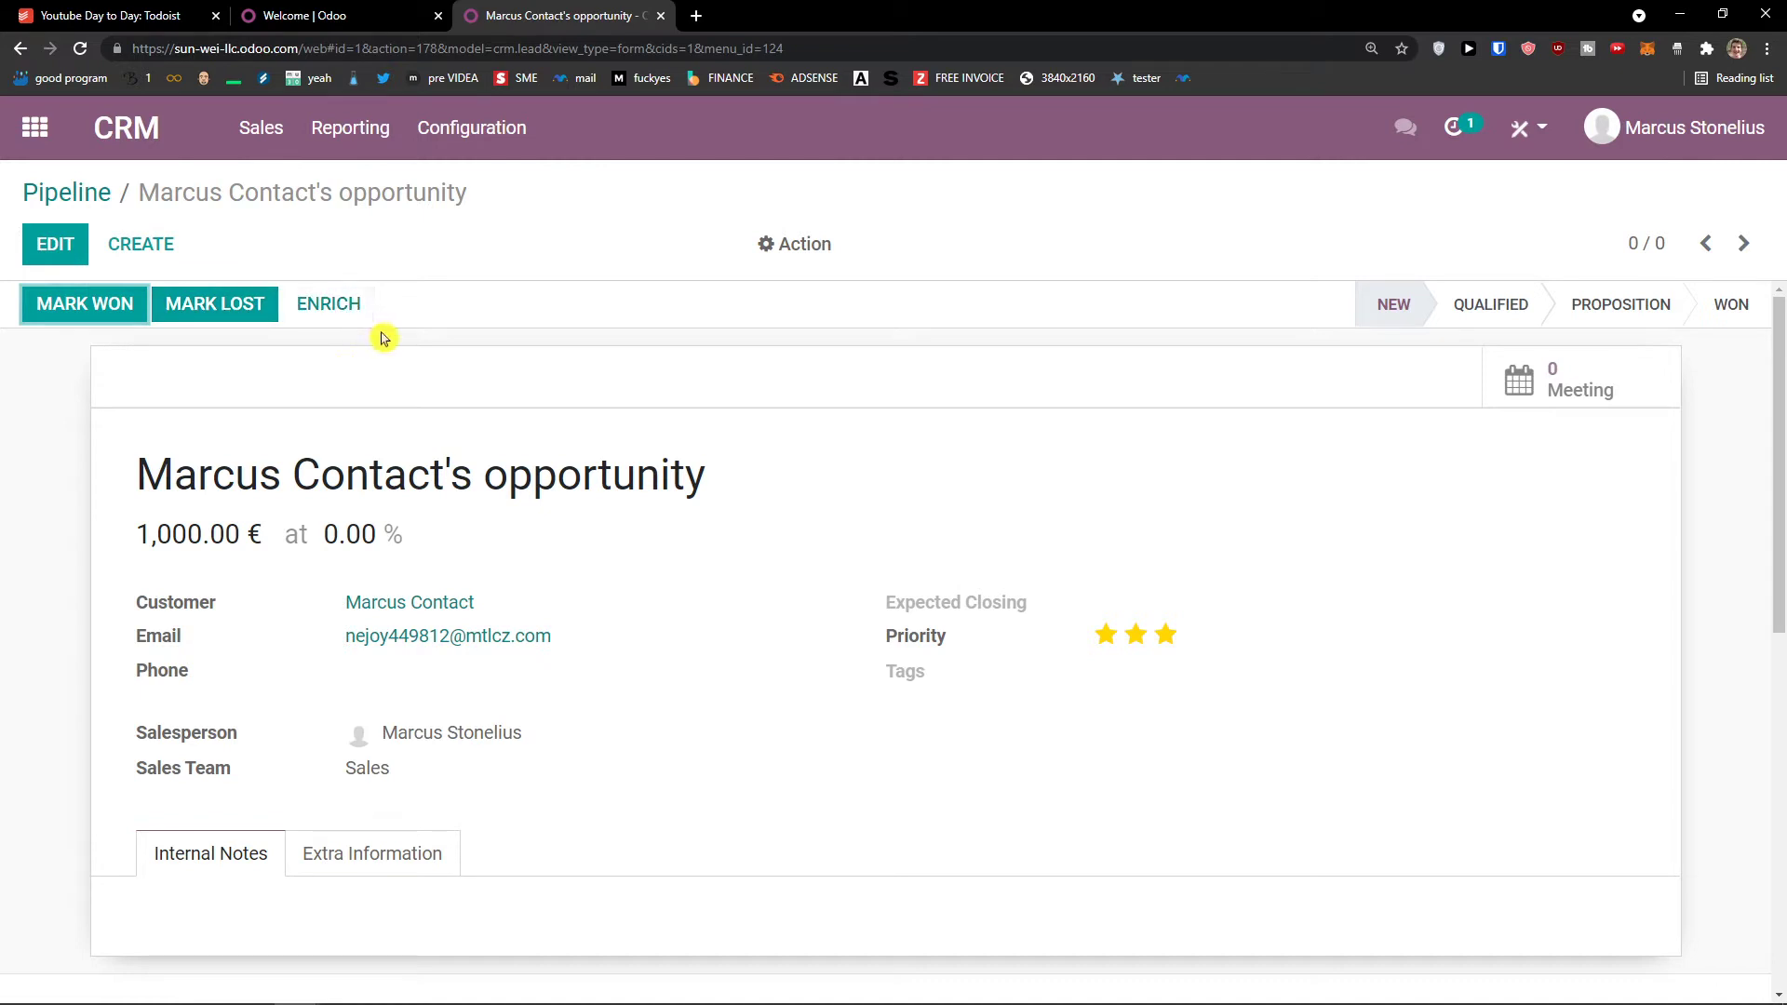
Step: Review the 1,000.00 € opportunity record and move it to the Qualified stage
drag(136, 473, 744, 495)
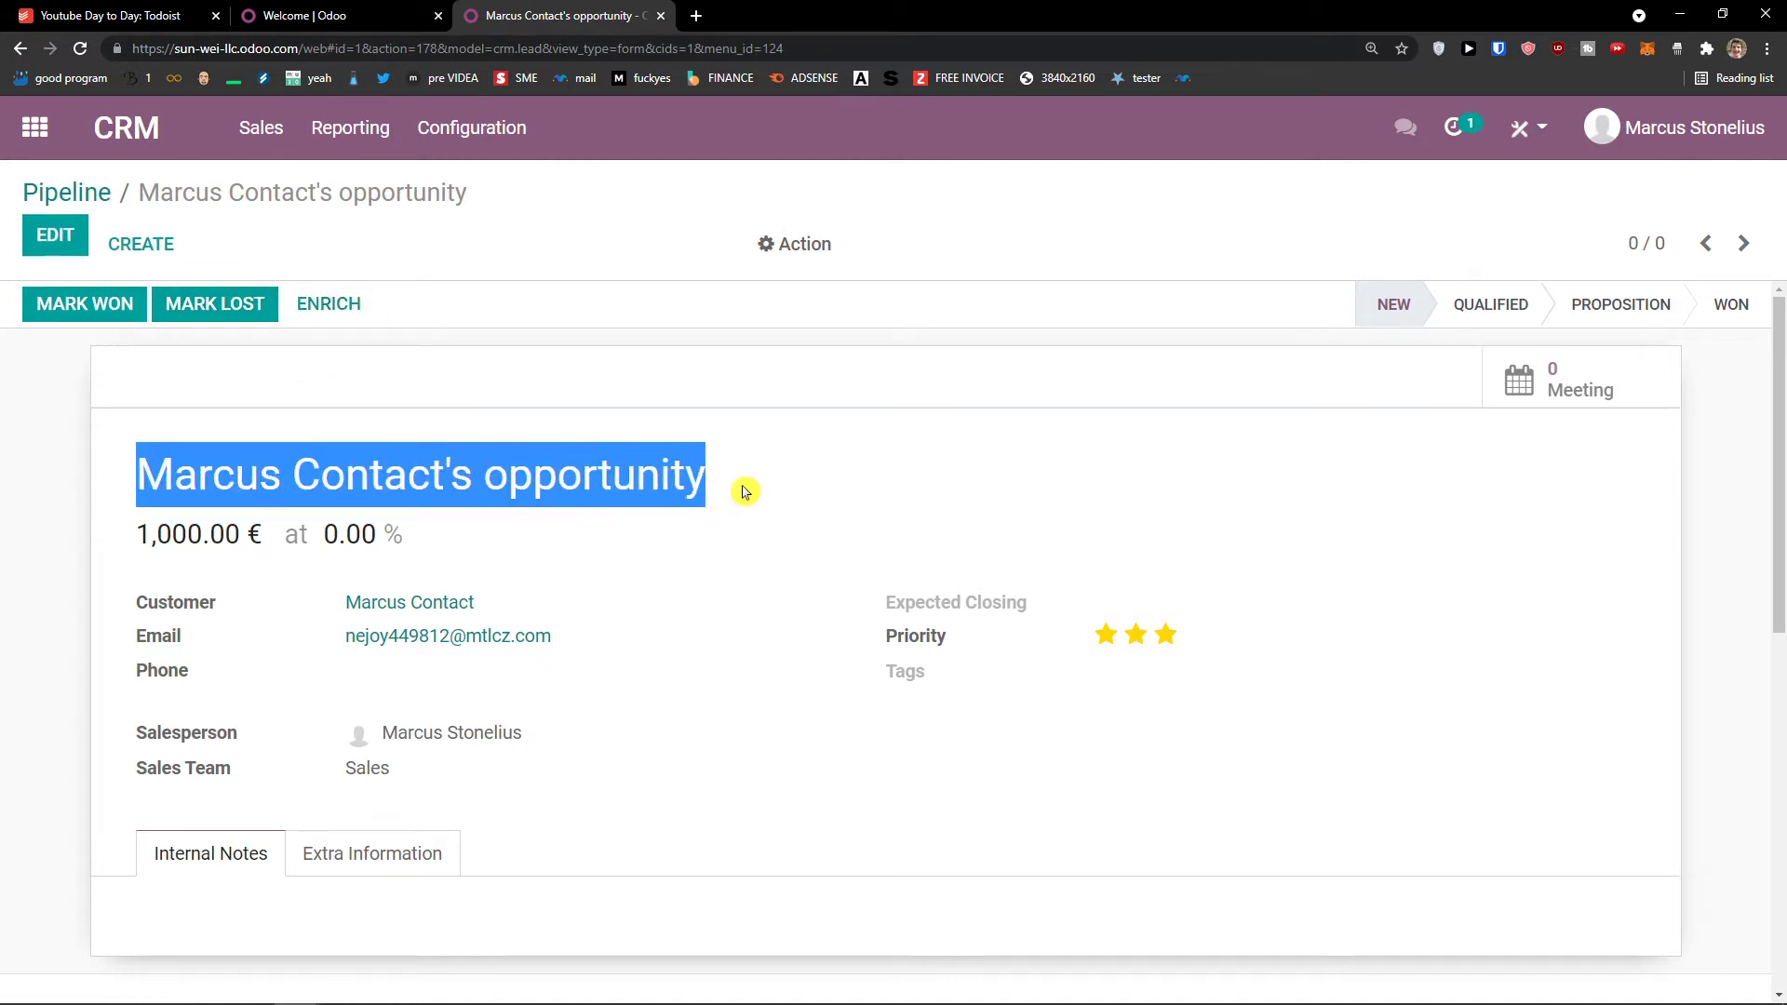
scroll(592, 523, down, 1)
scroll(346, 528, down, 4)
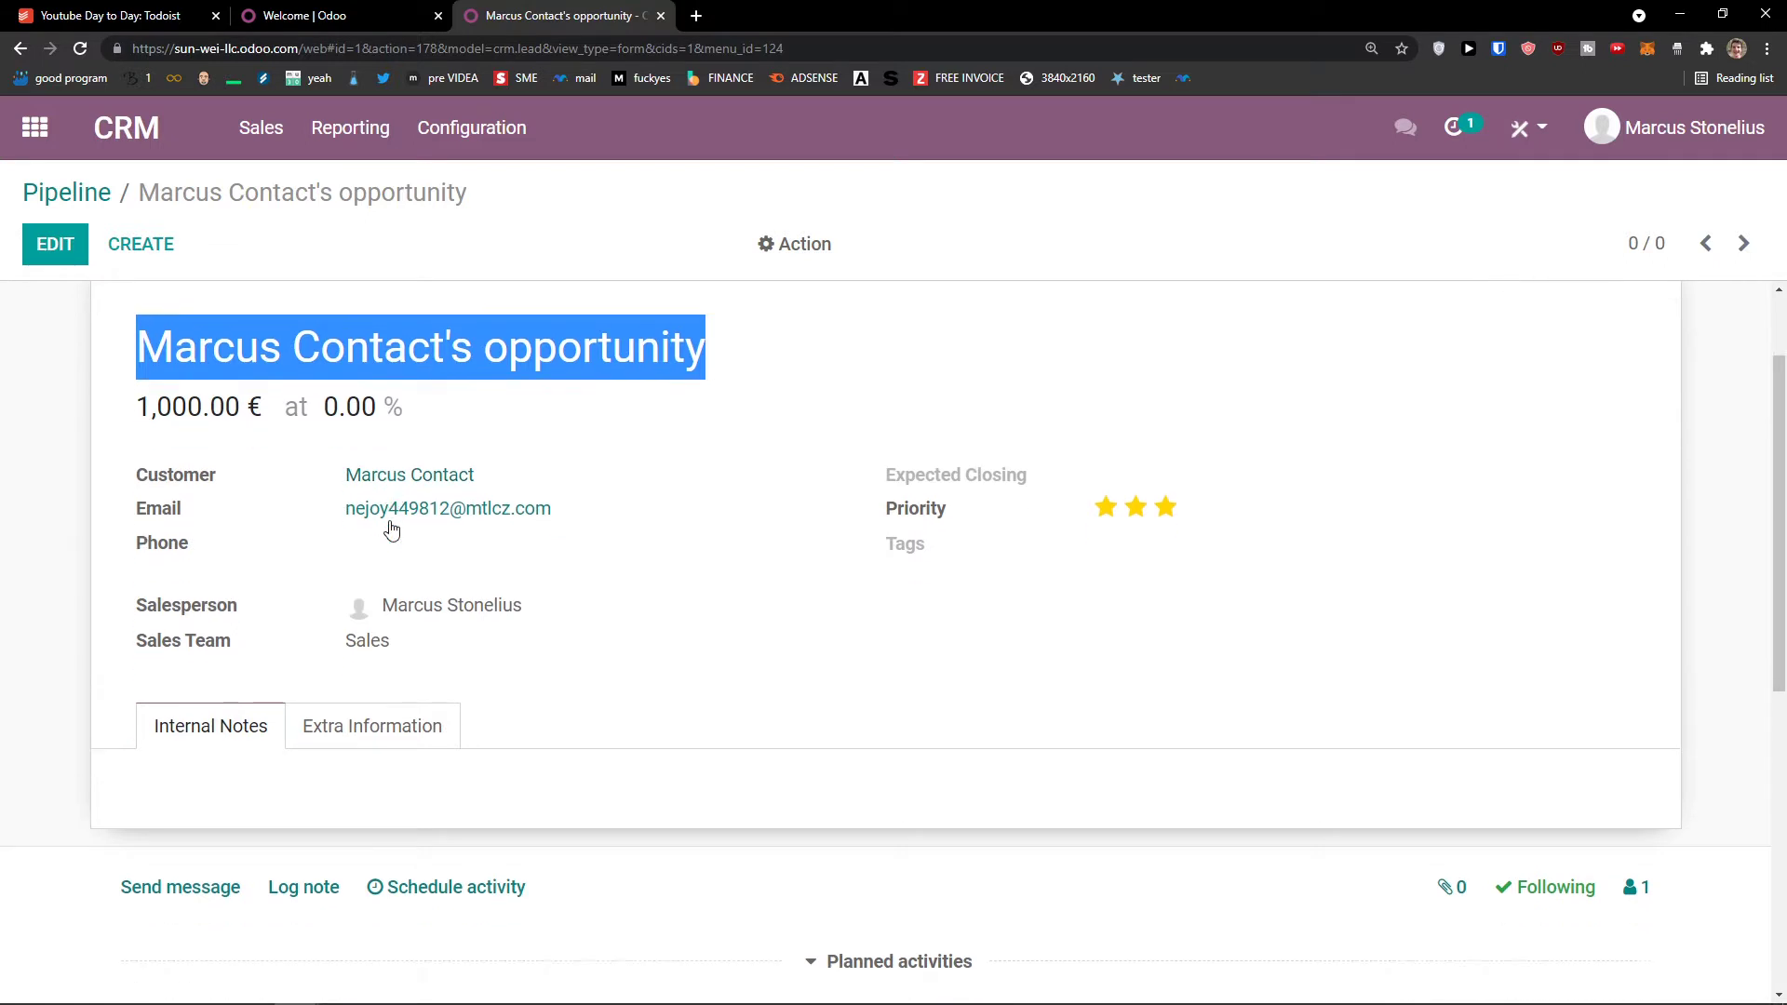
scroll(368, 528, down, 1)
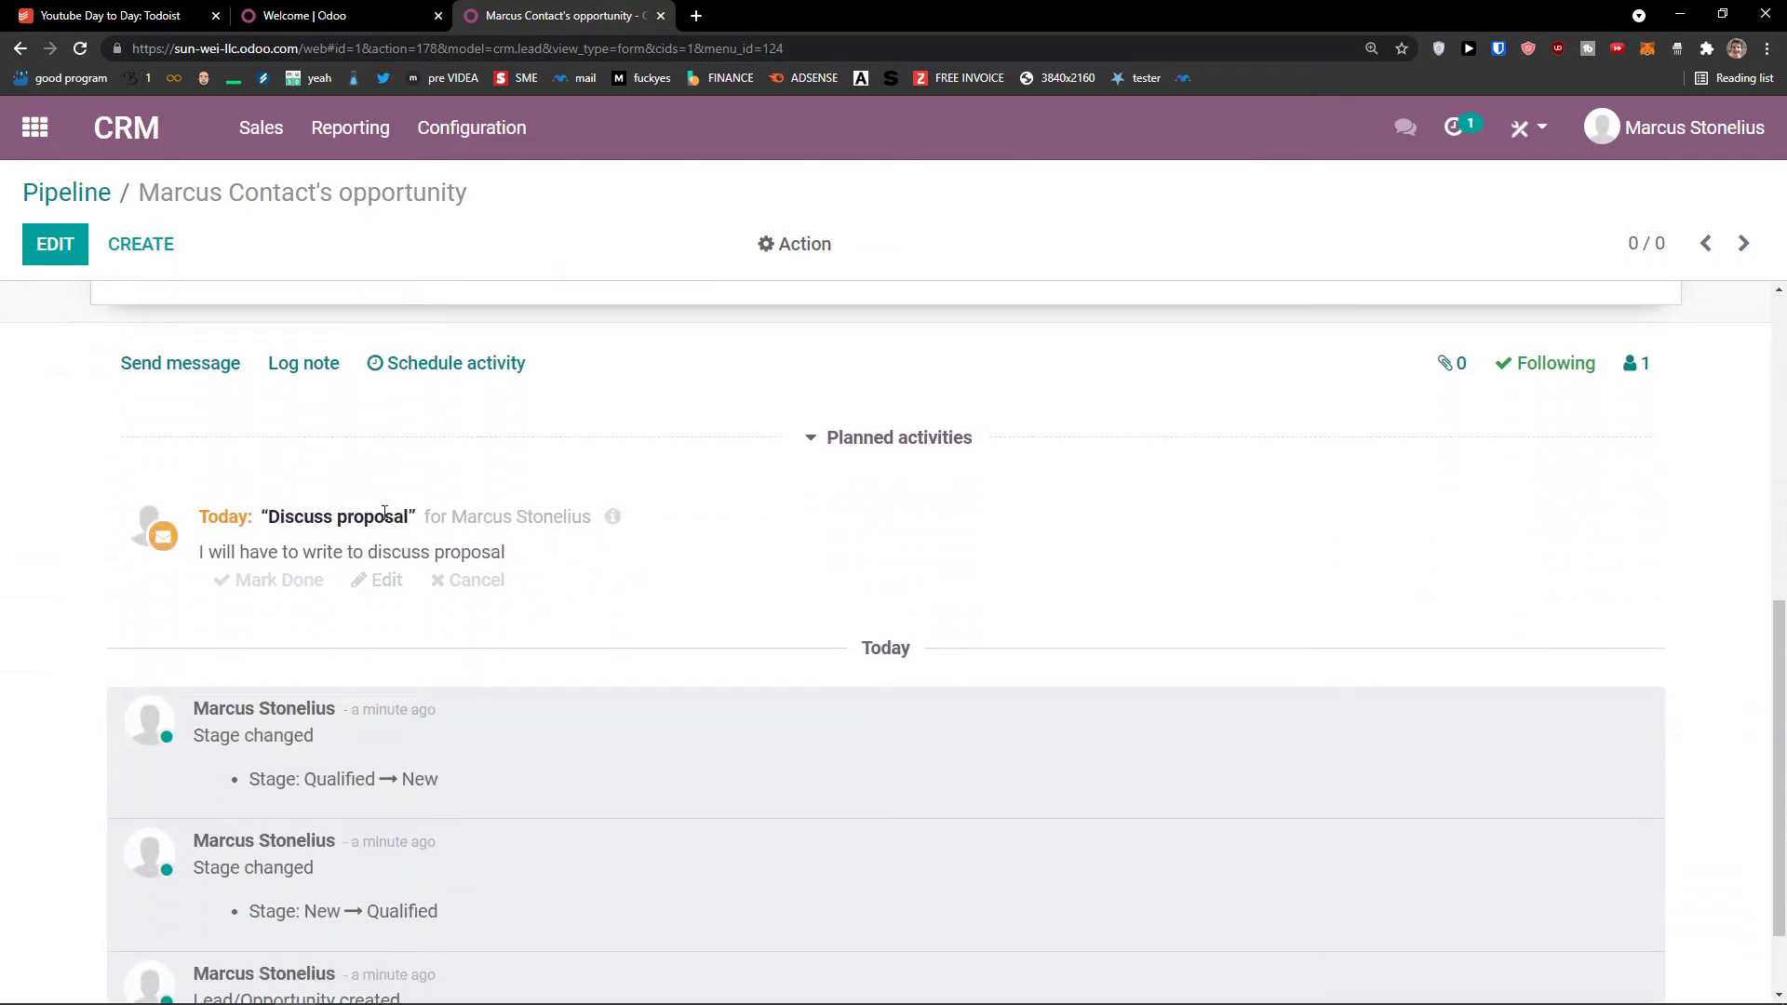
scroll(448, 550, down, 1)
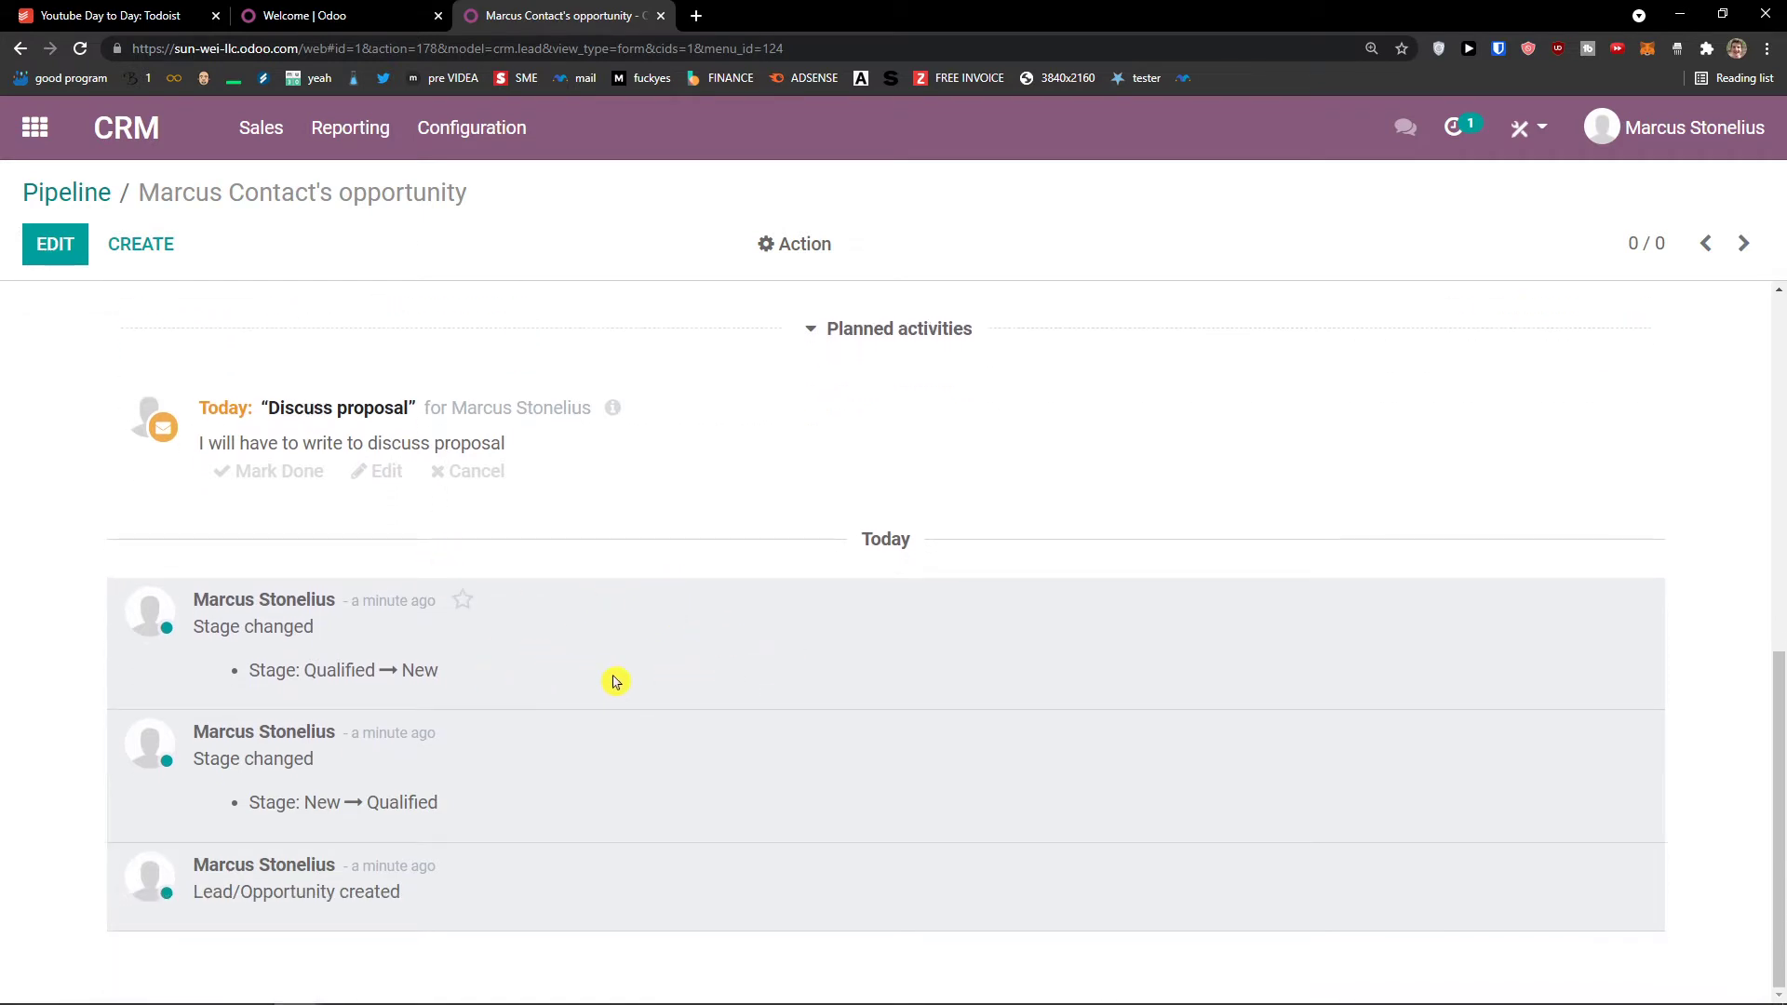
scroll(614, 681, up, 5)
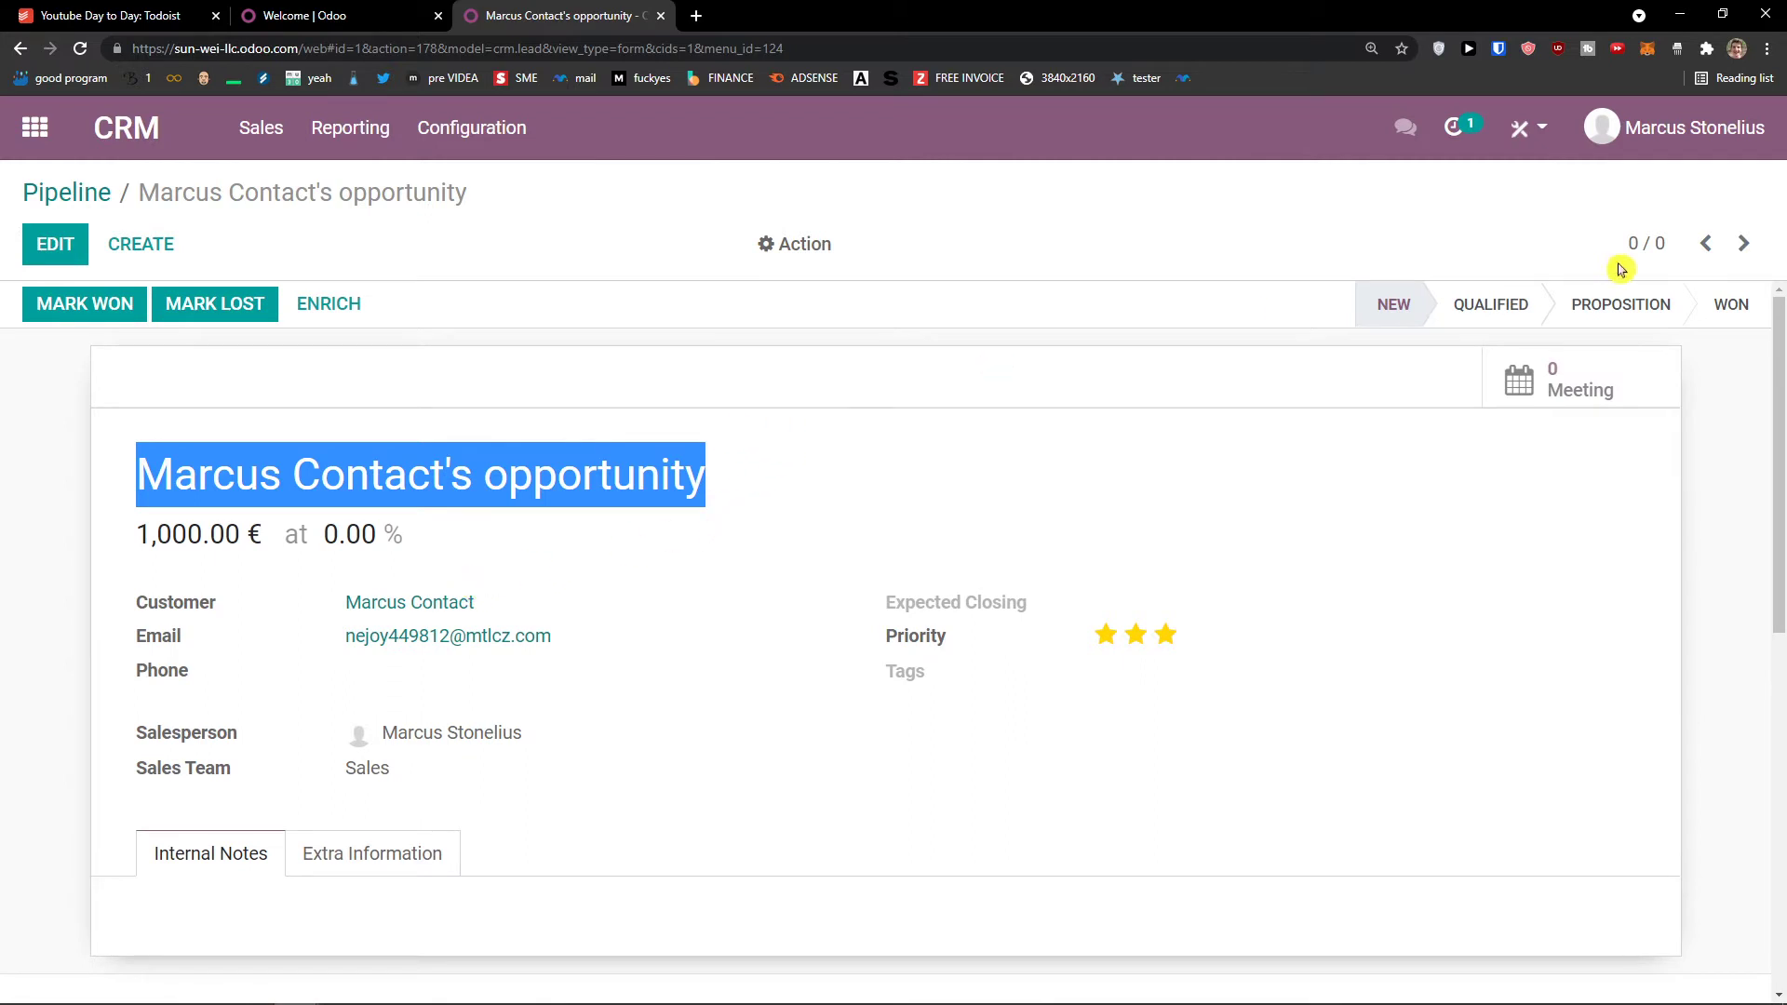
click(1487, 305)
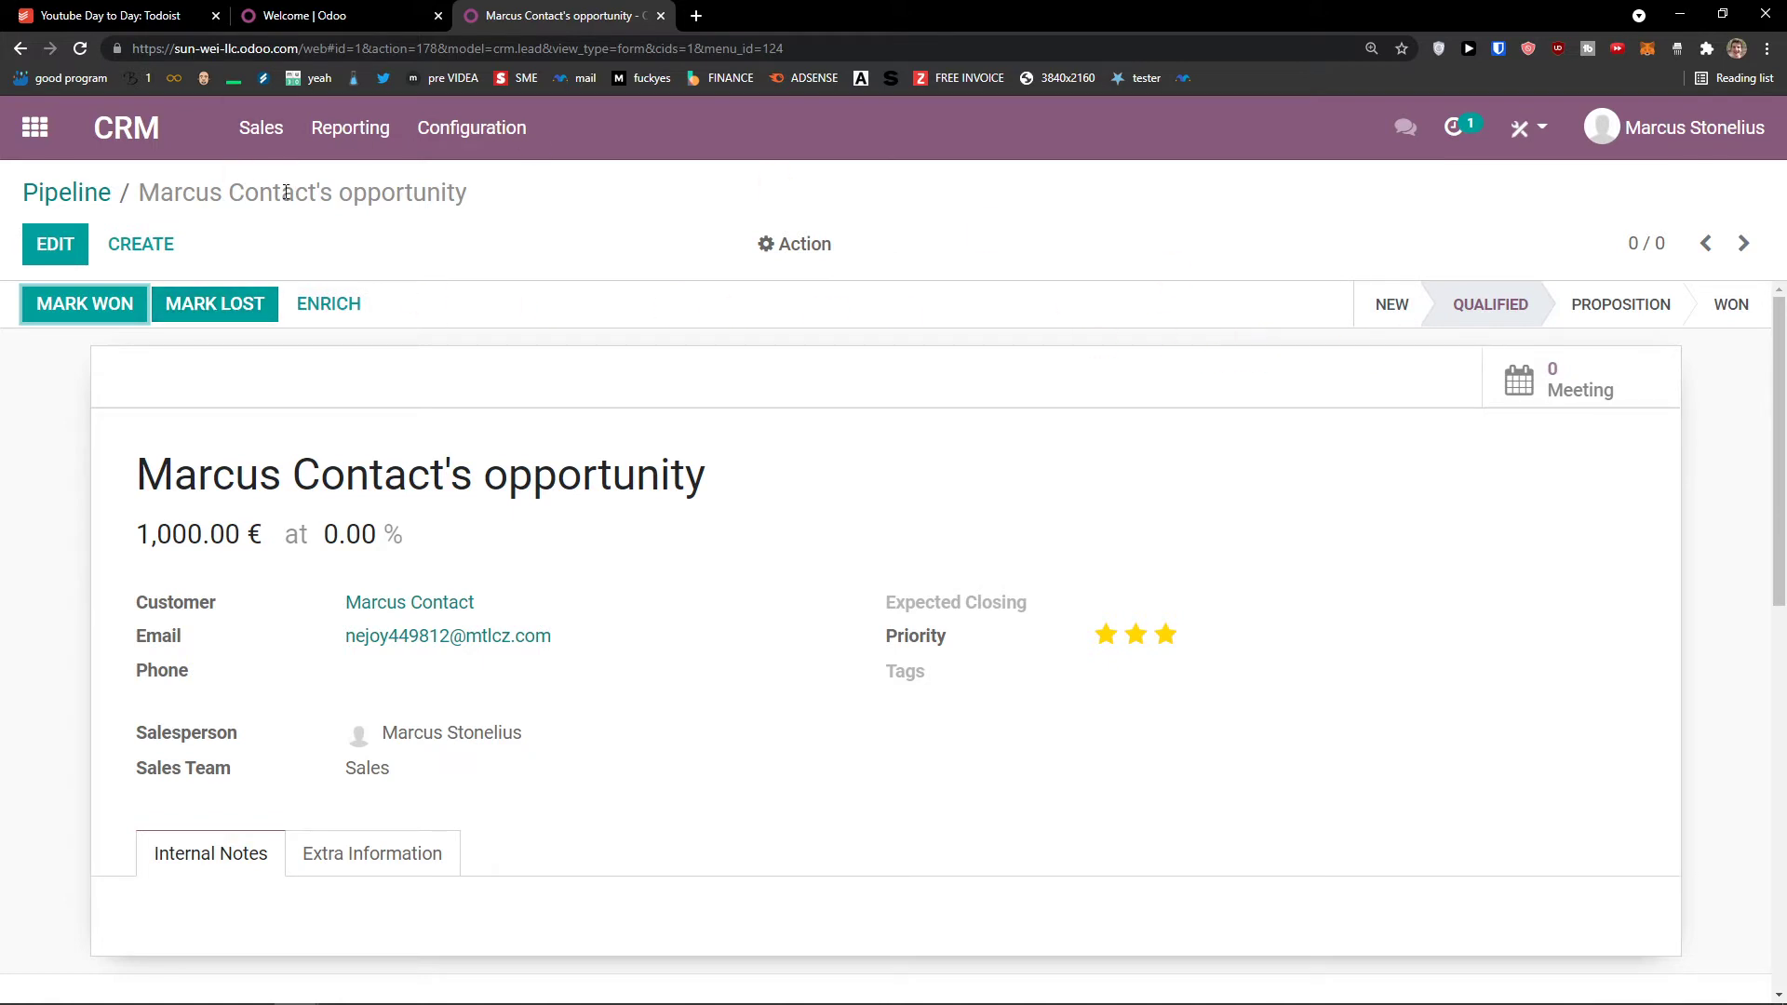
Step: Mark the 1,000.00 € opportunity as won and return to the pipeline showing it in Won
click(288, 128)
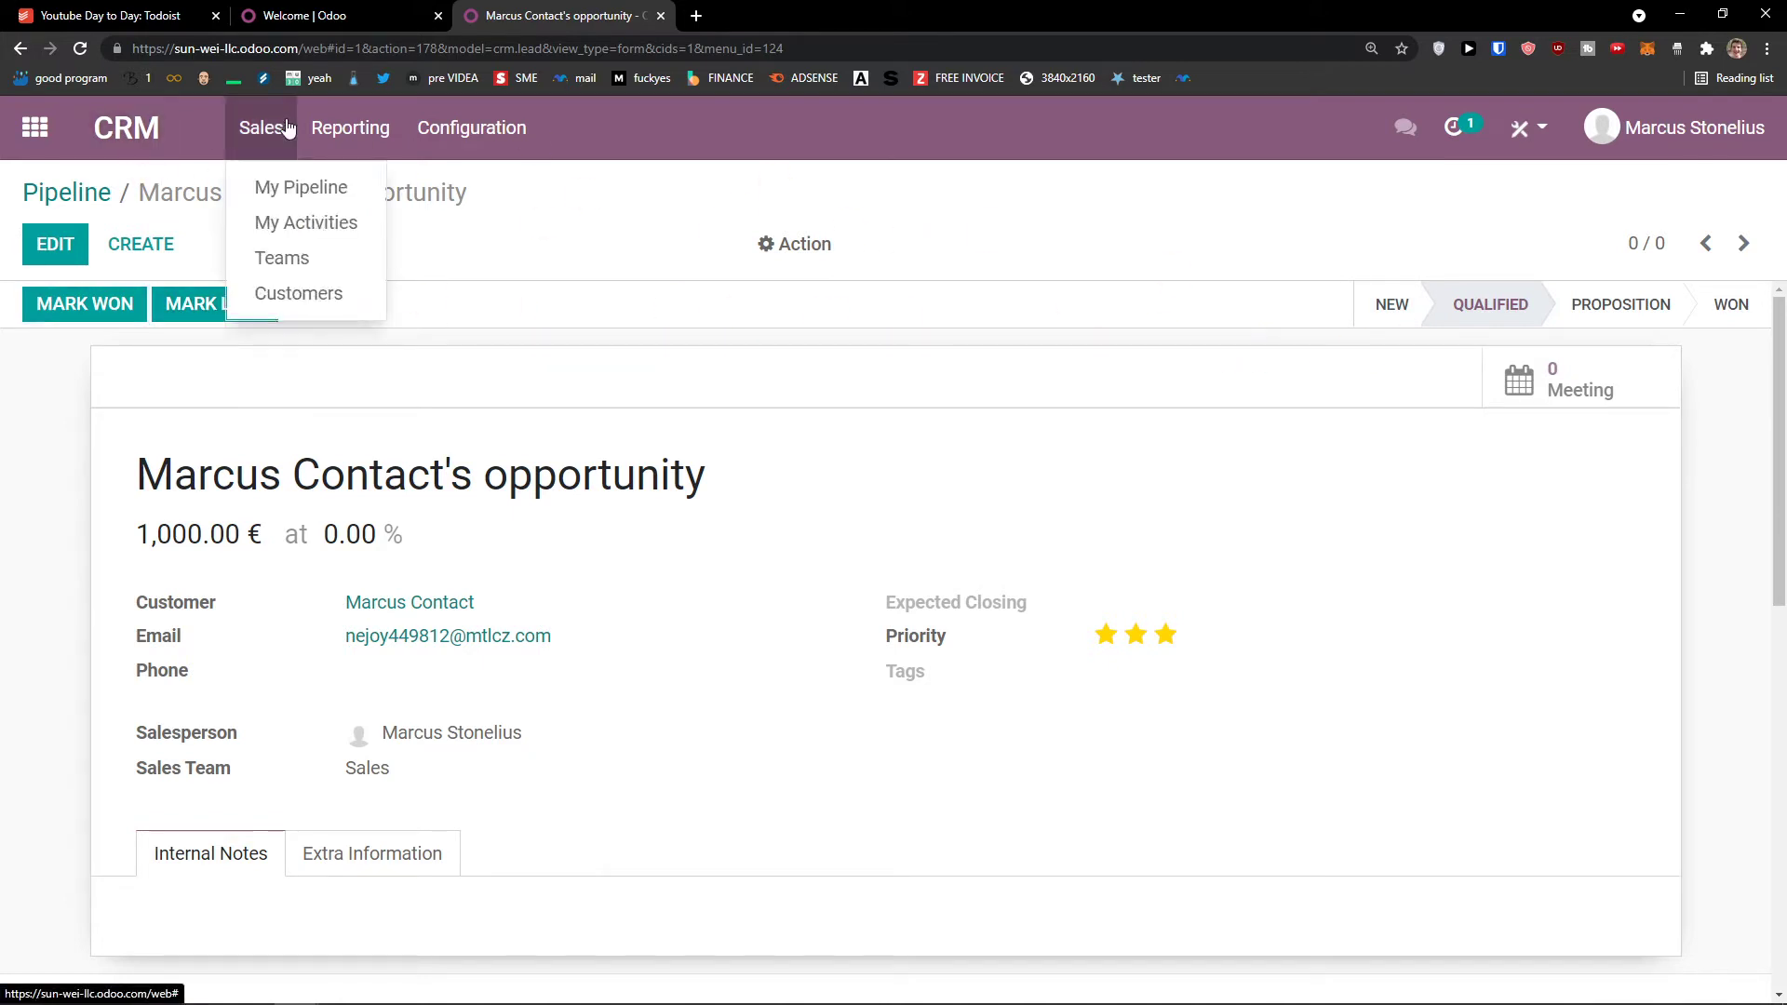
click(287, 127)
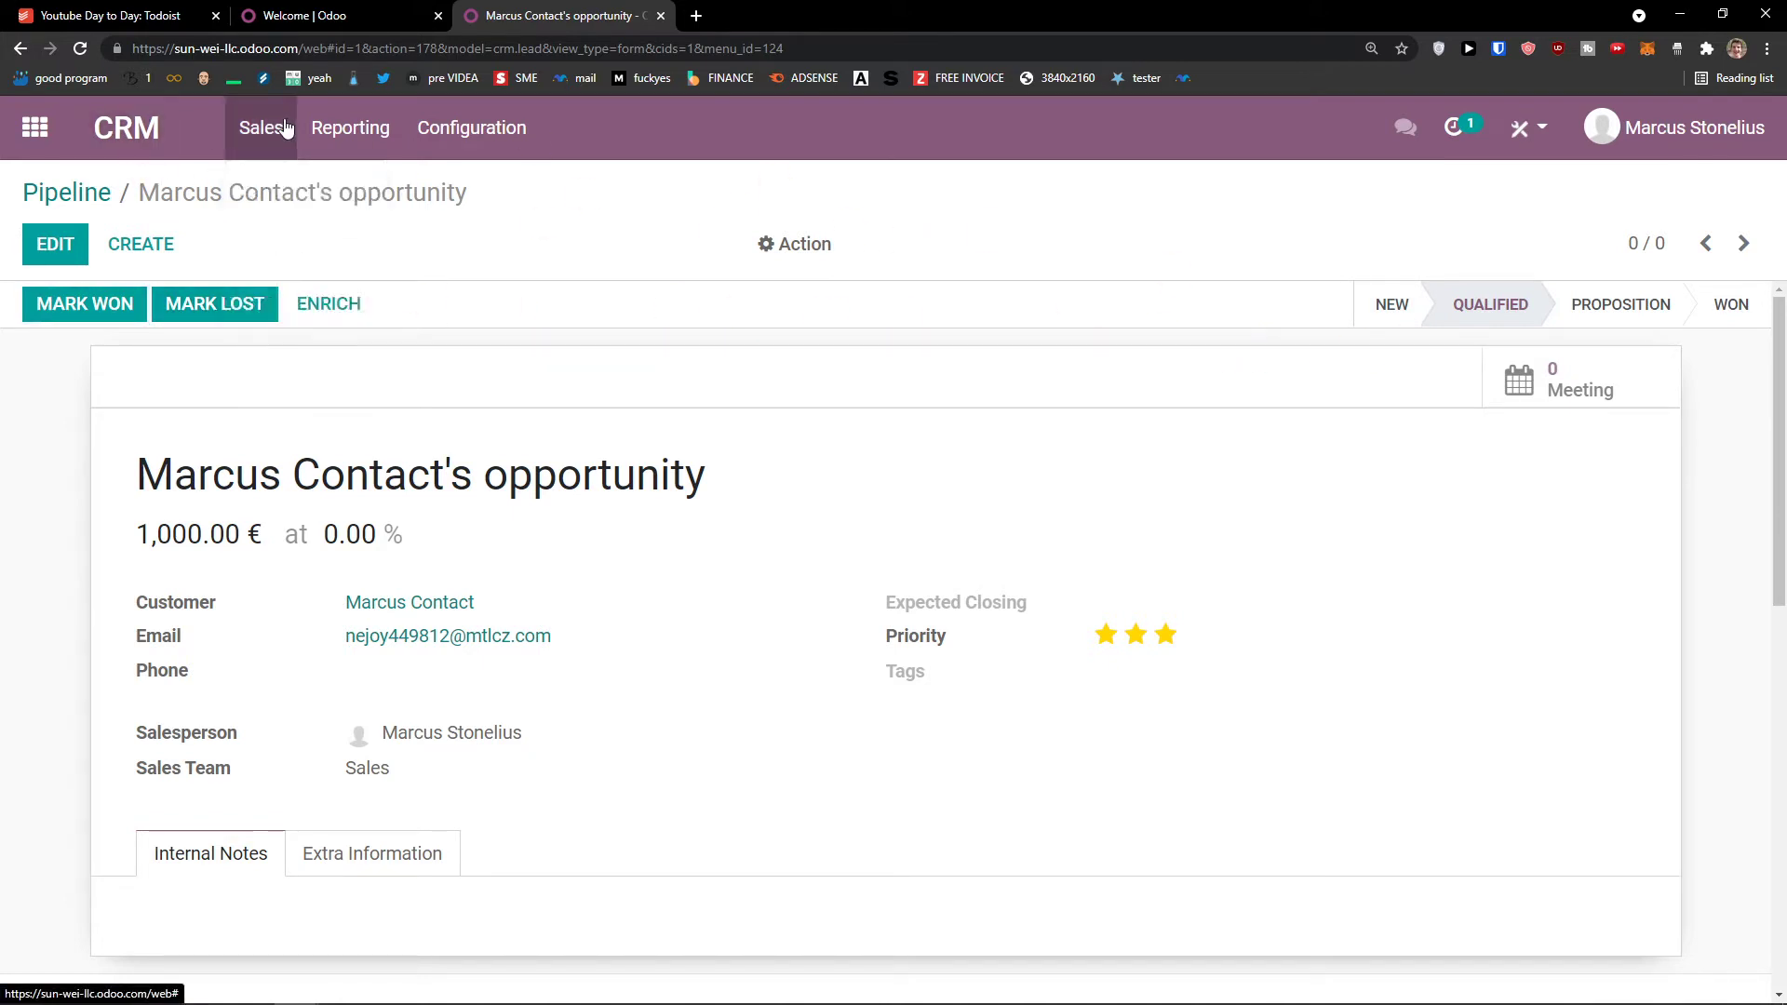
click(89, 307)
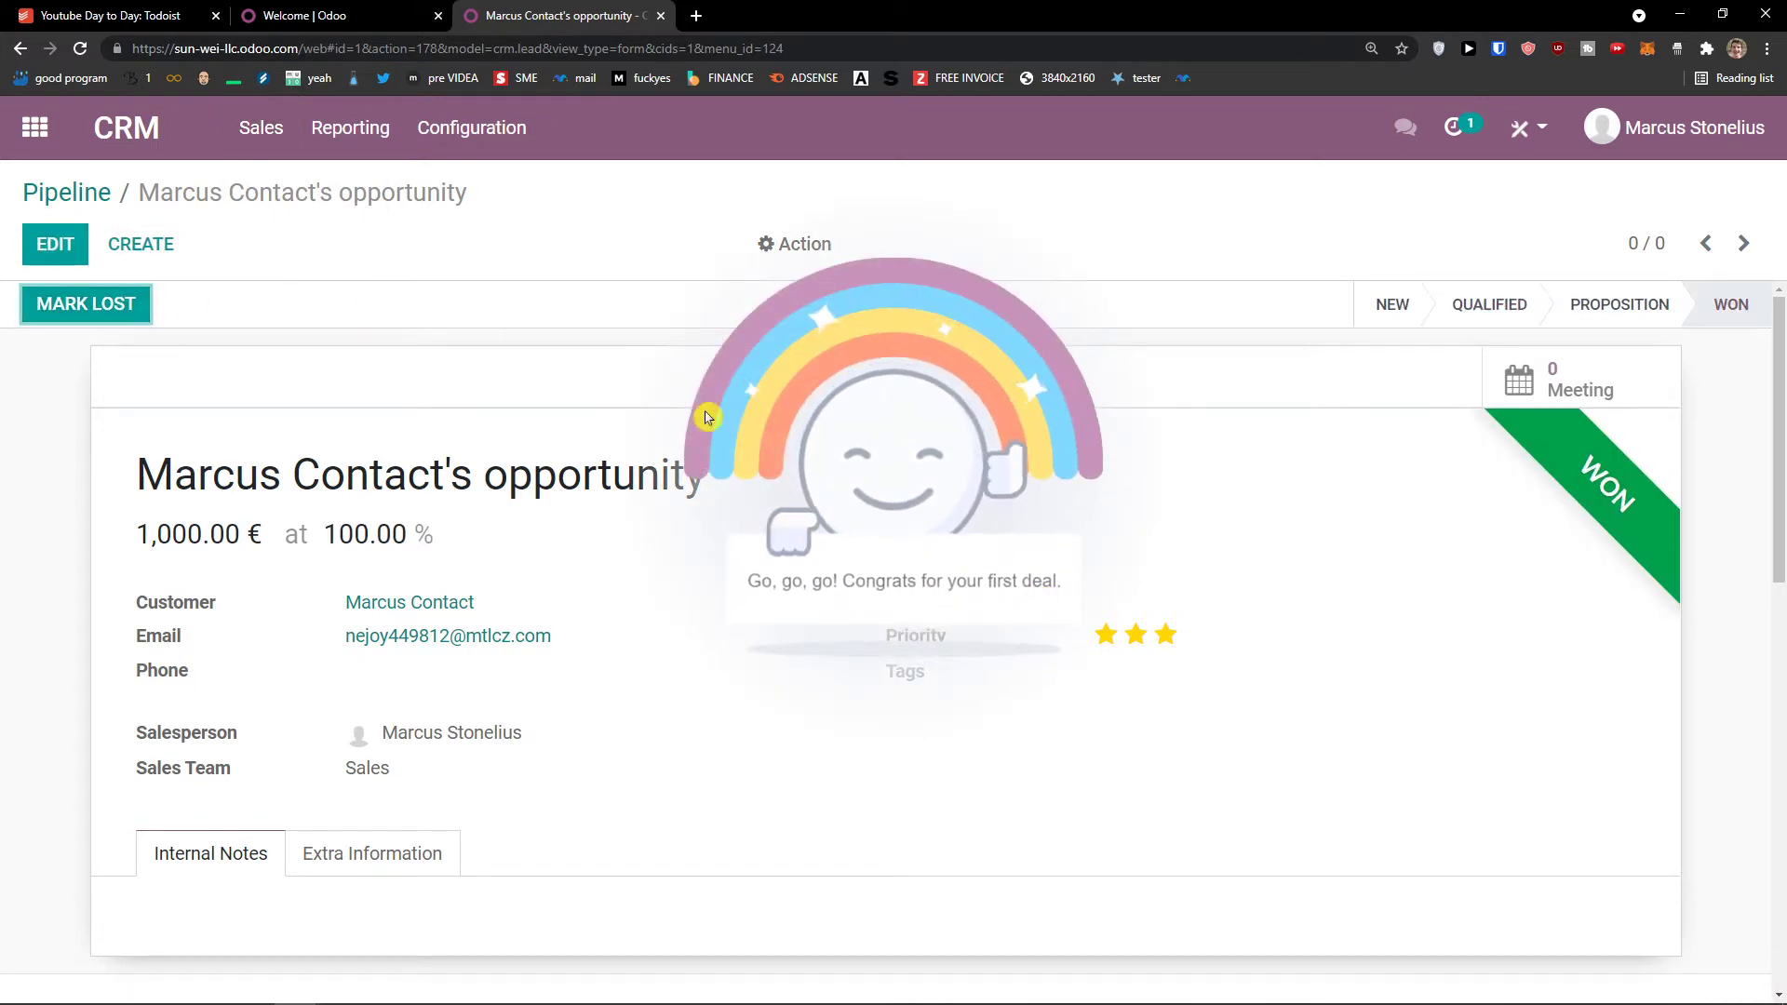
click(112, 136)
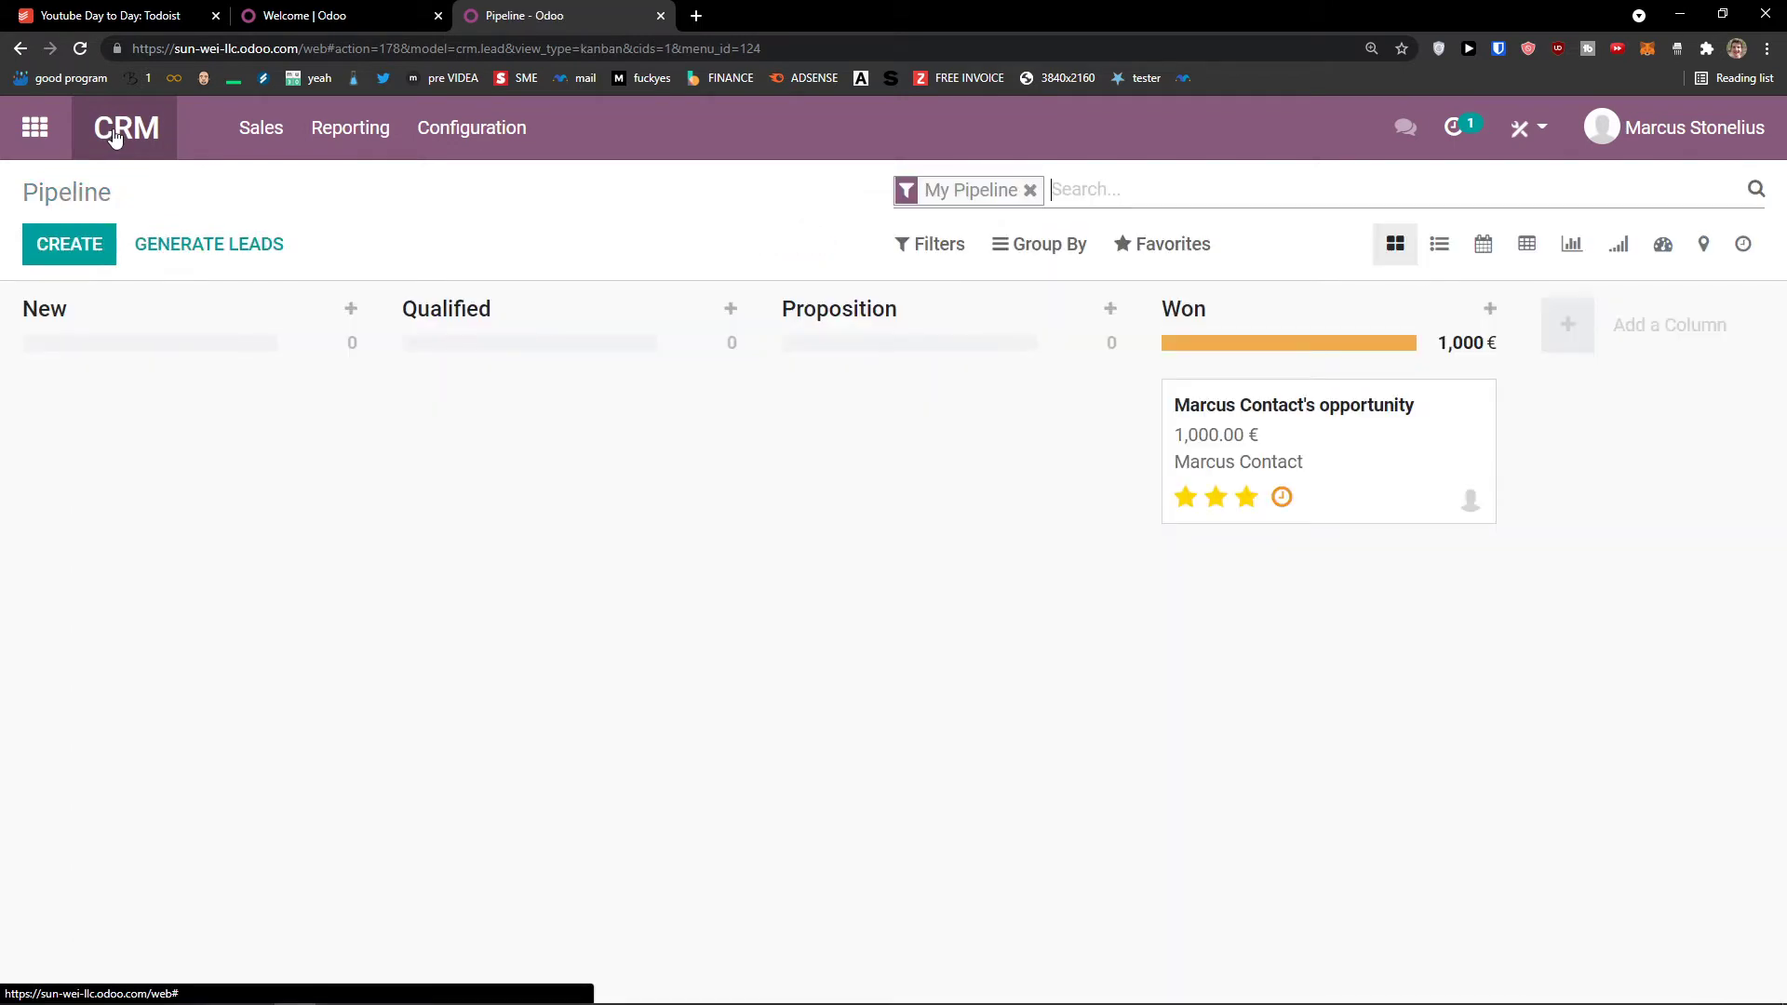
mouse_move(1307, 474)
click(1360, 527)
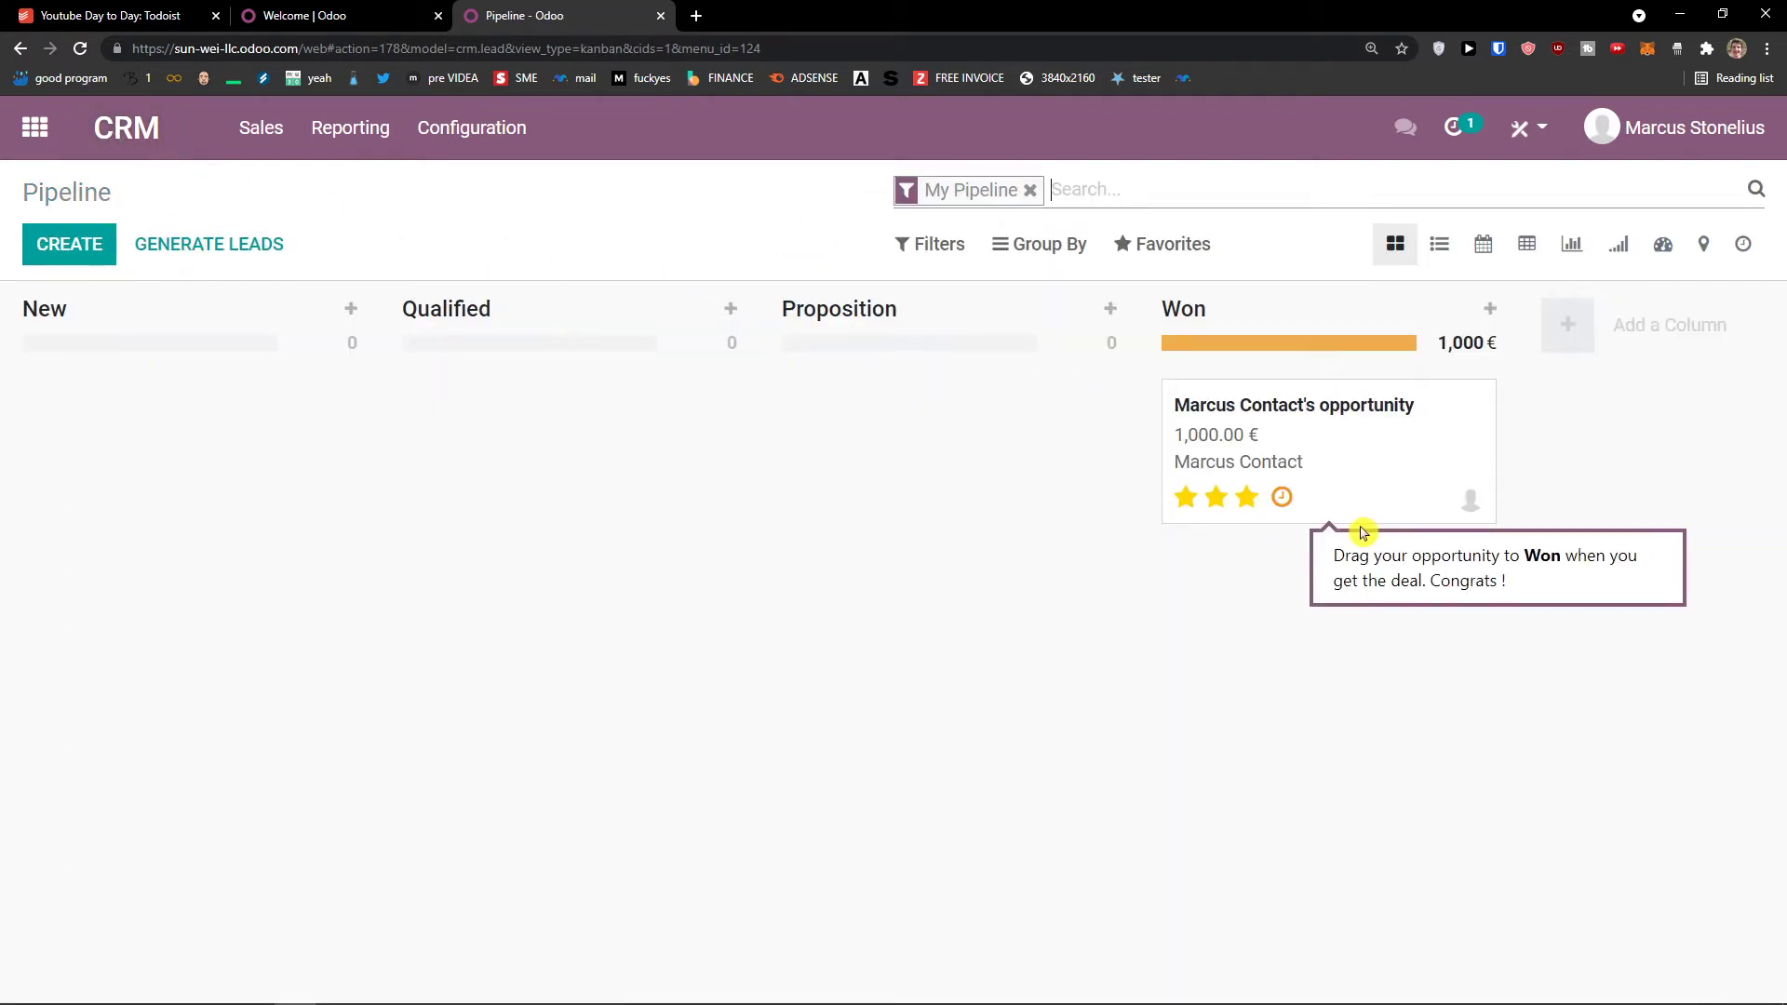
mouse_move(1334, 486)
mouse_down()
mouse_move(1160, 451)
mouse_move(1322, 460)
mouse_up()
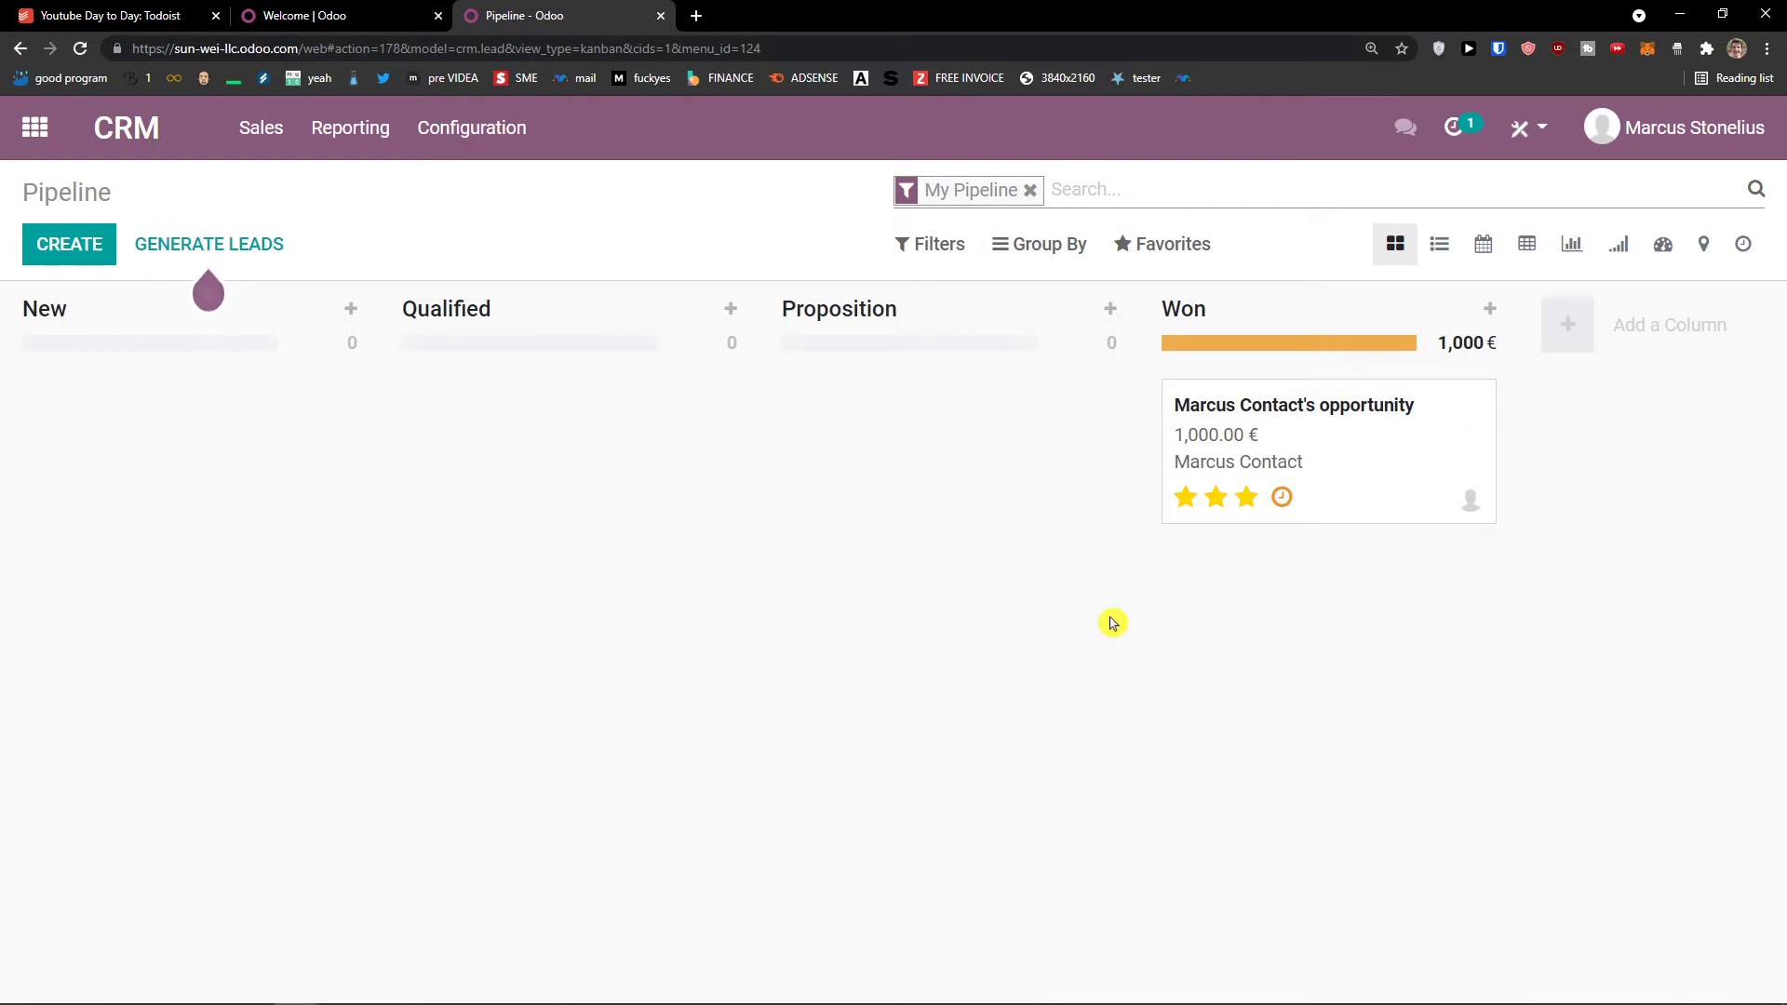
mouse_move(1356, 447)
mouse_down()
mouse_move(1269, 443)
mouse_move(1344, 419)
mouse_up()
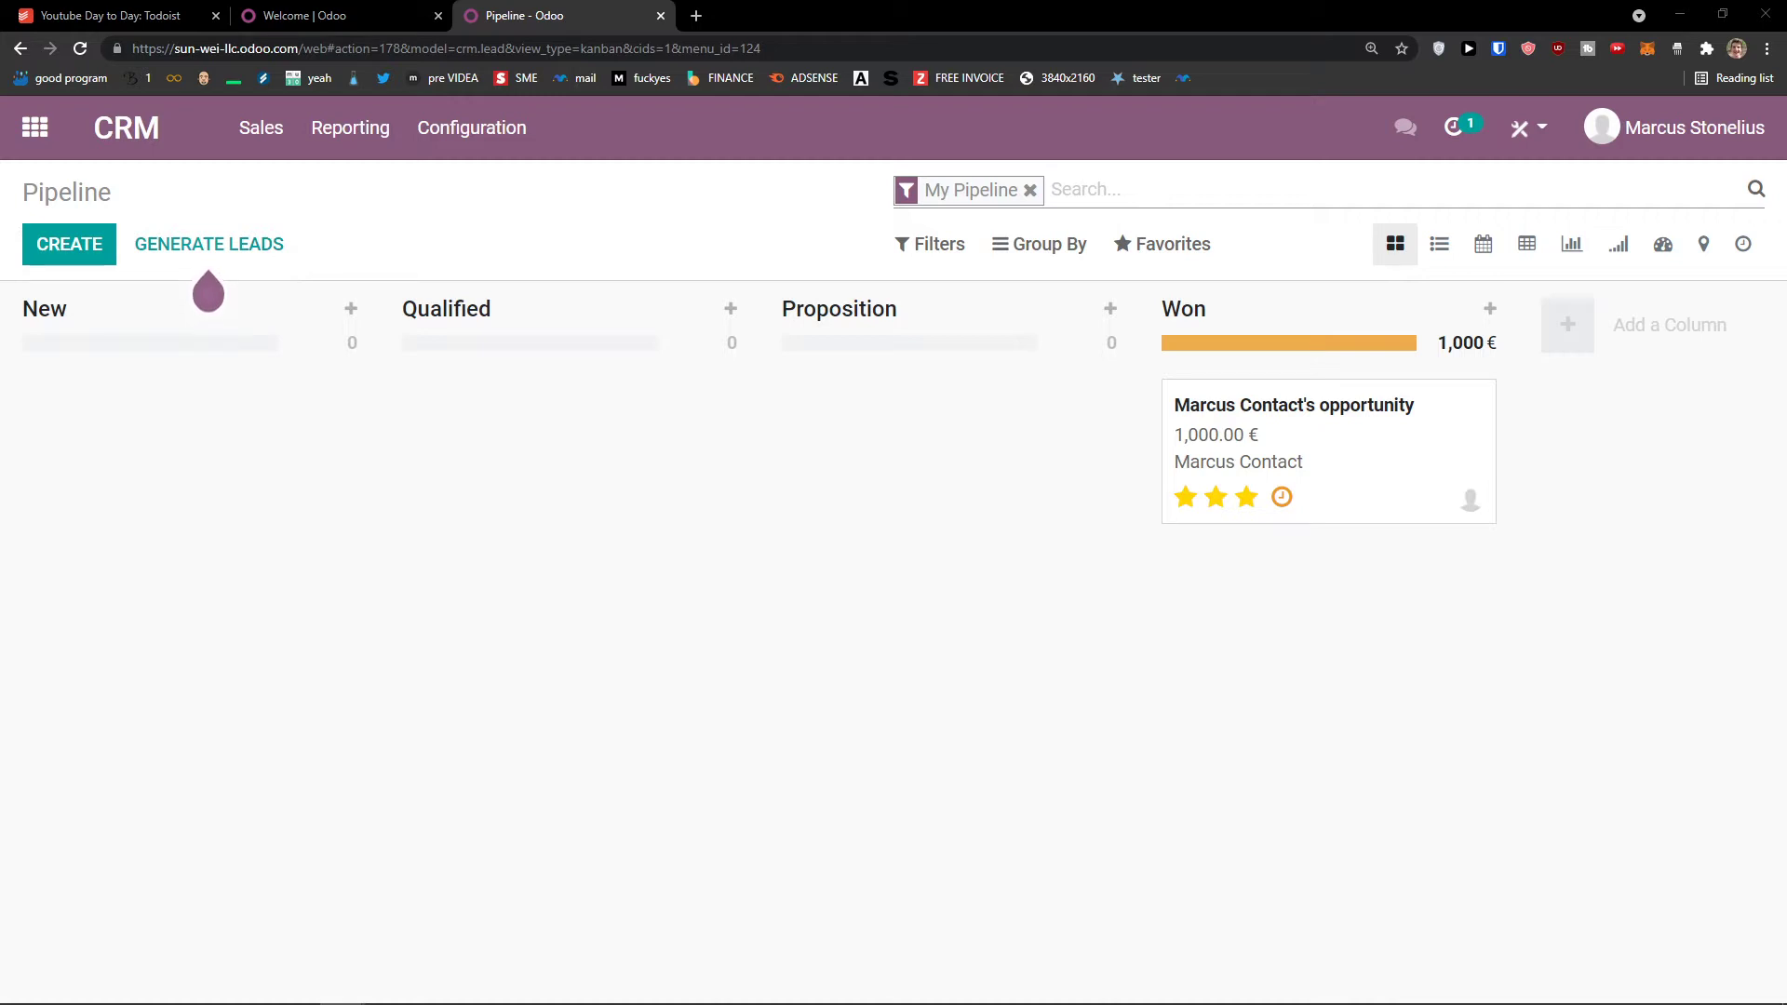
Step: Look through the CRM menus and open the lead generation form
click(494, 141)
click(315, 130)
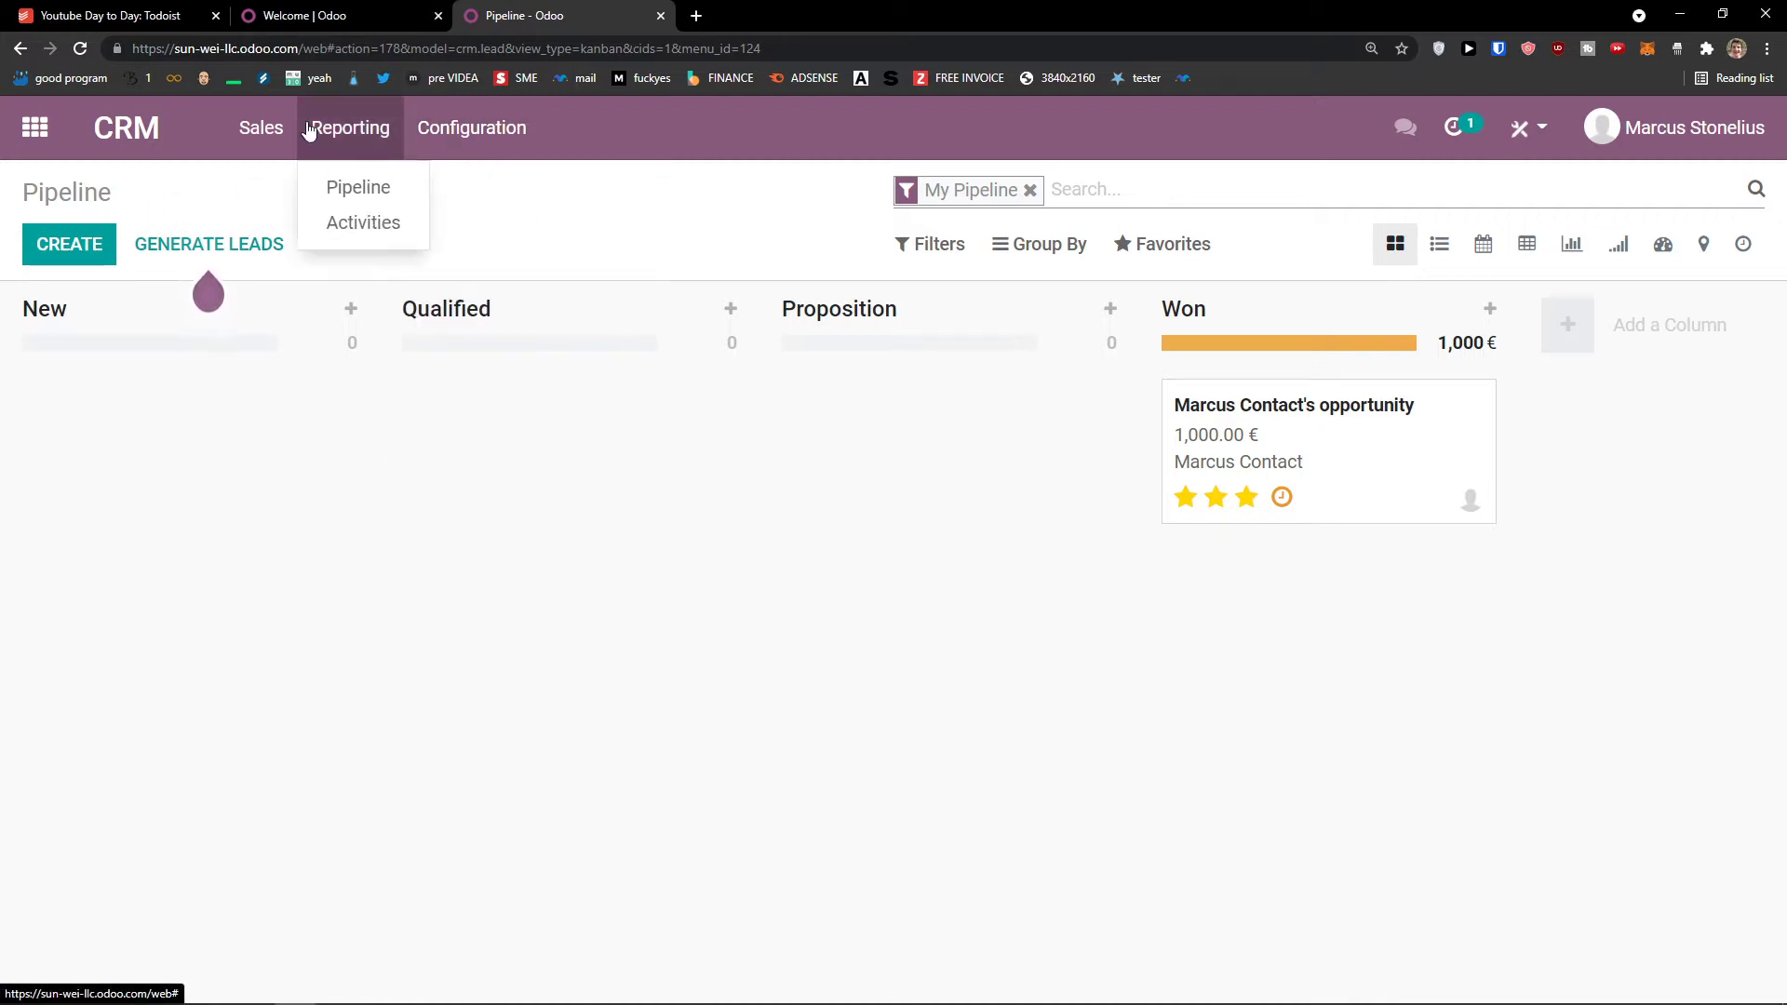
click(288, 131)
mouse_move(462, 131)
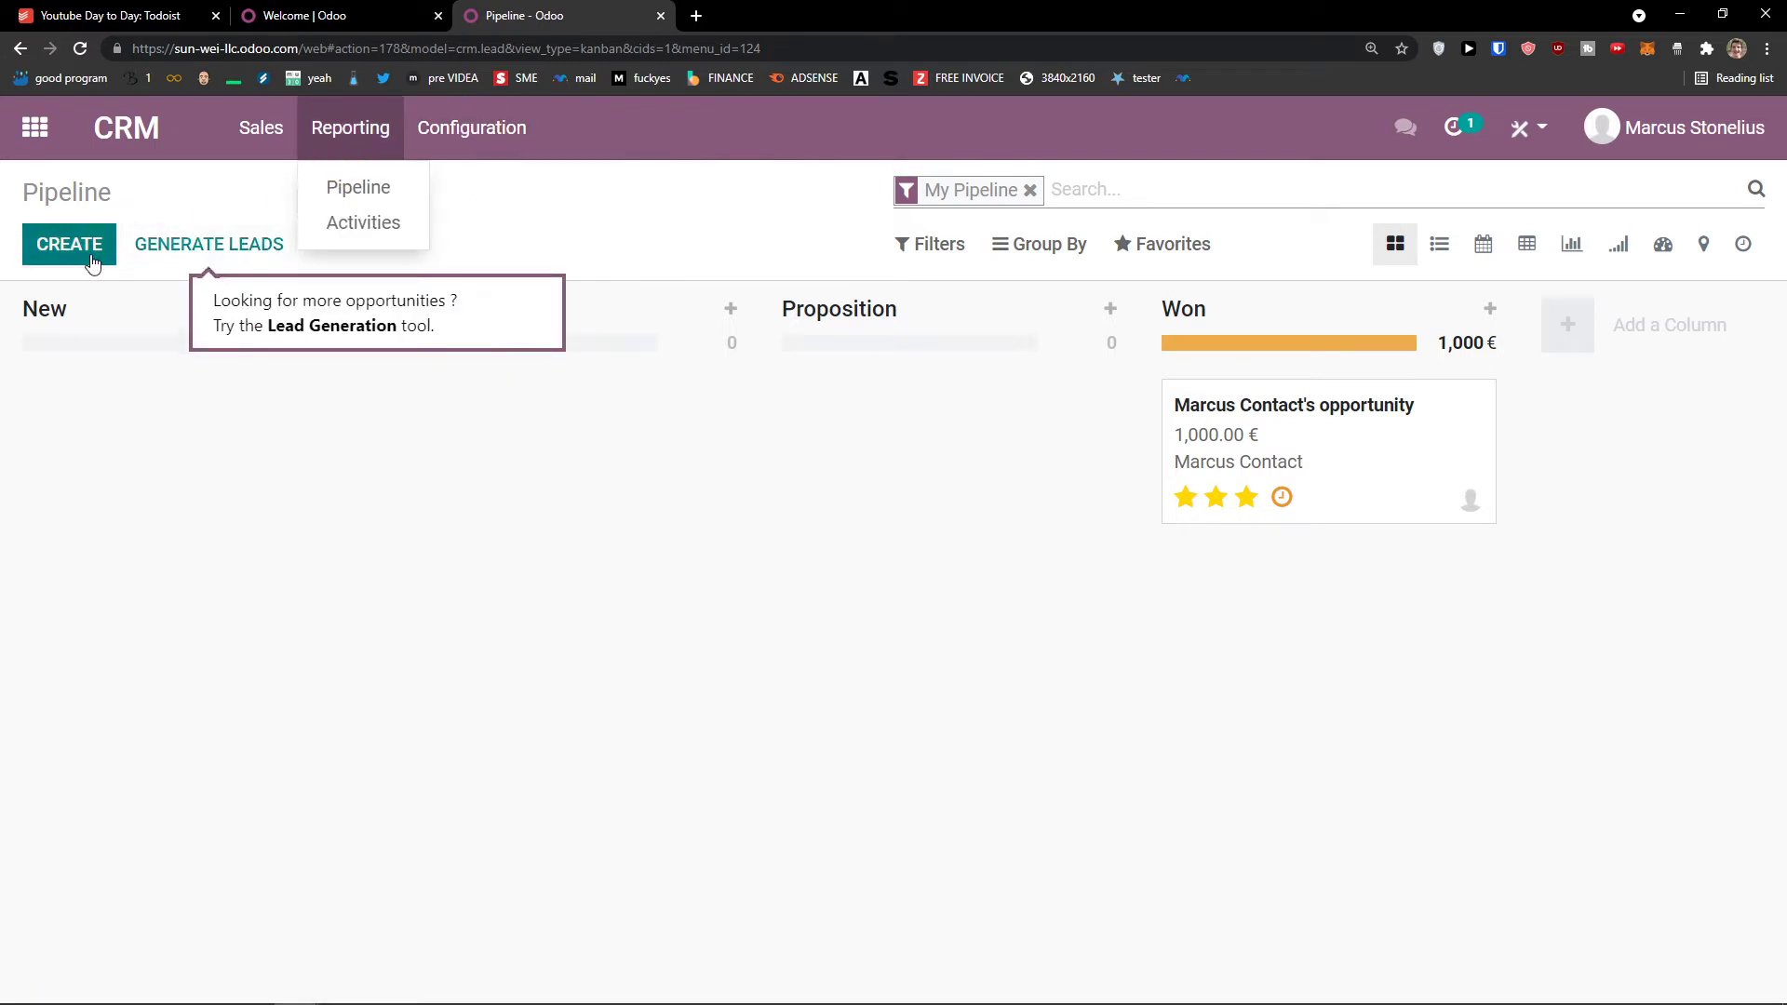
click(201, 260)
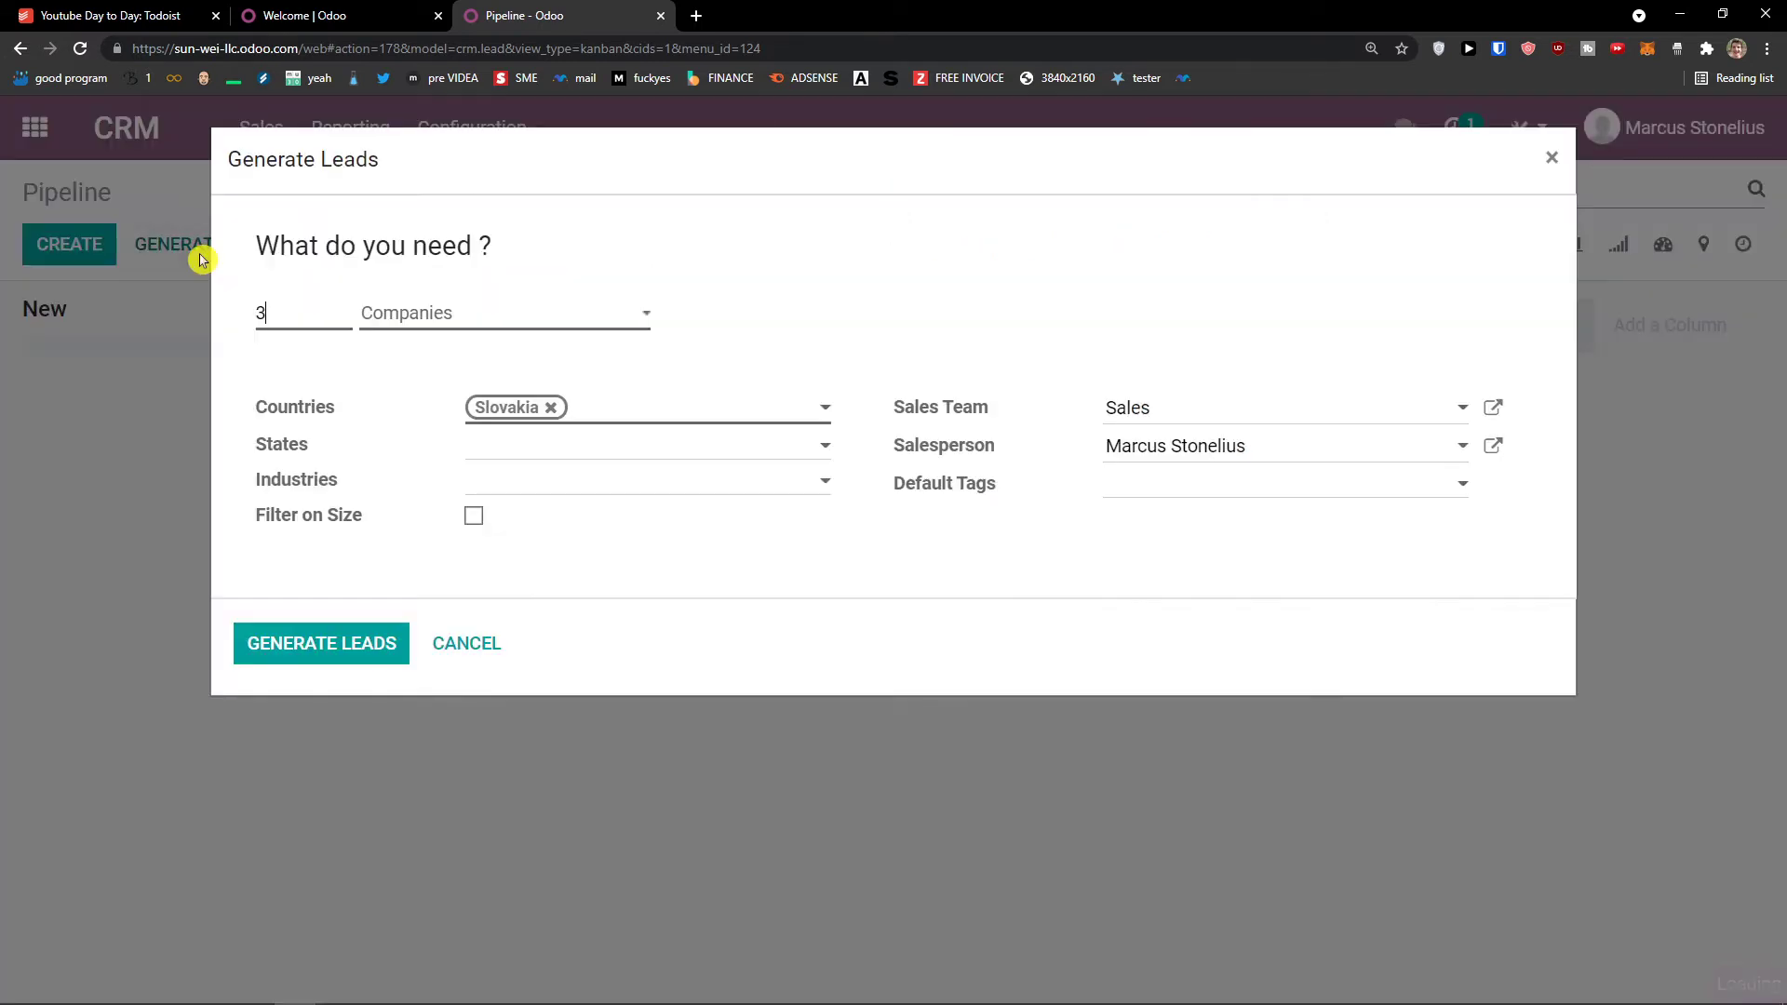
Step: Generate 3 Companies leads in Slovakia targeting the Insurance industry
click(377, 307)
click(377, 307)
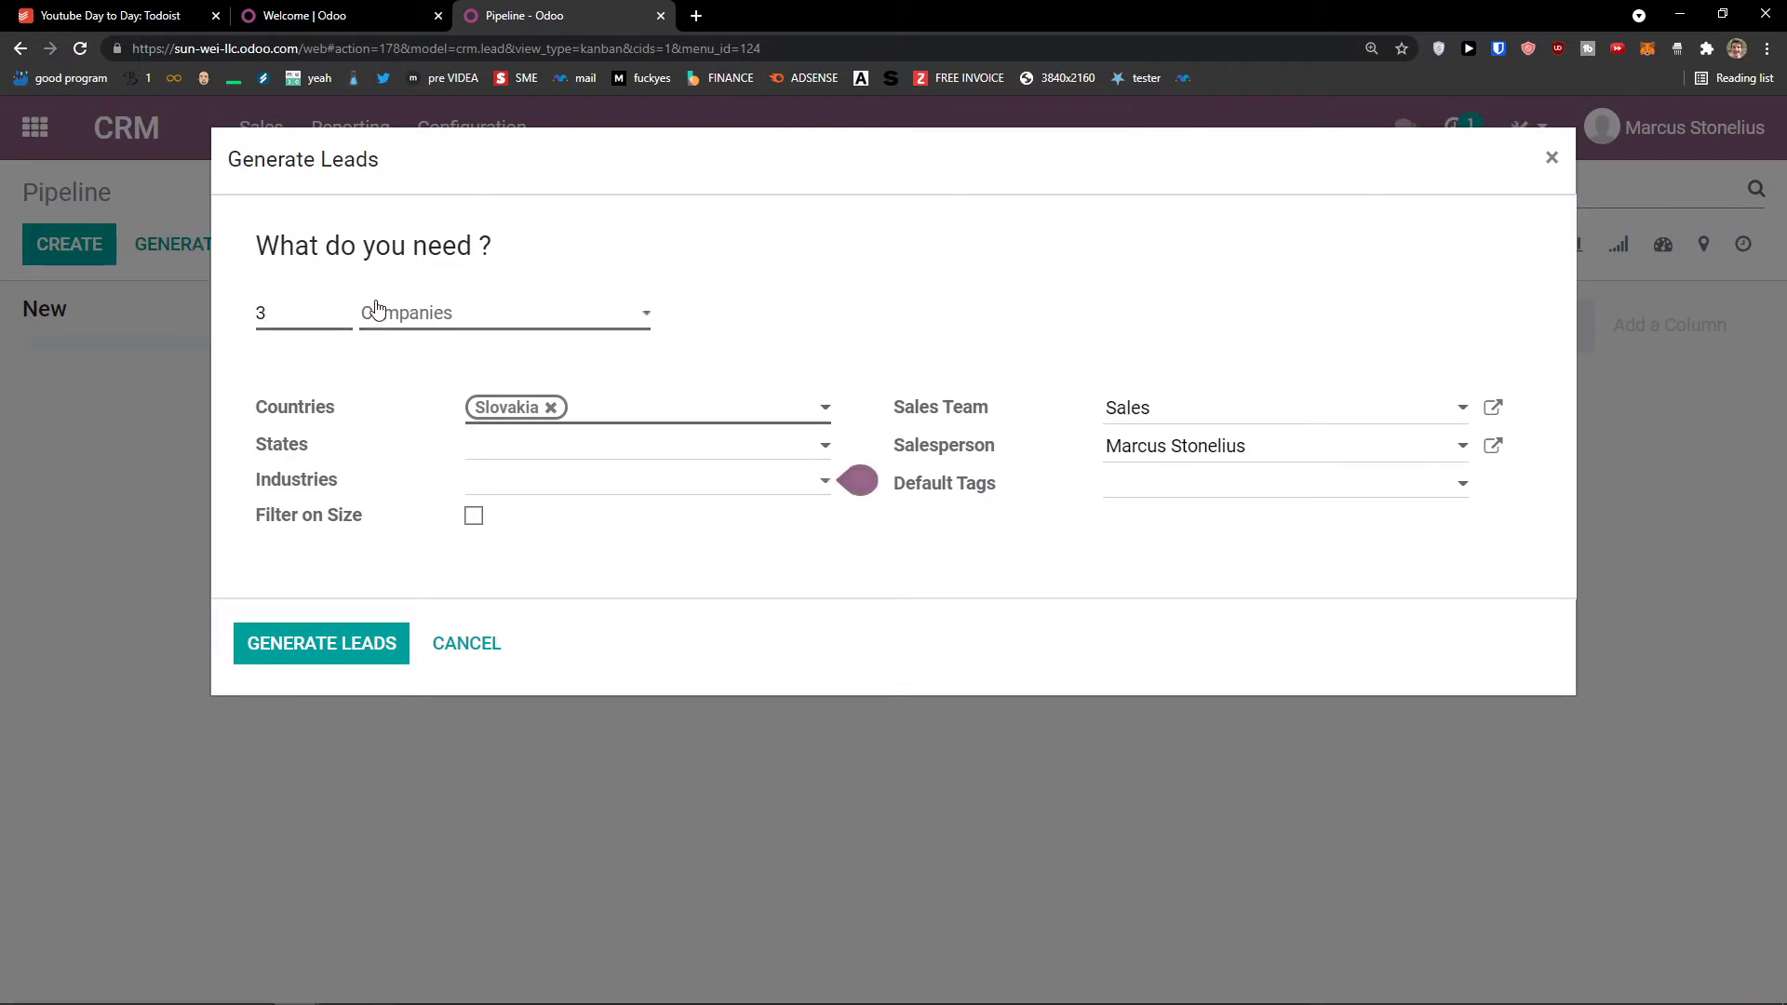
click(698, 482)
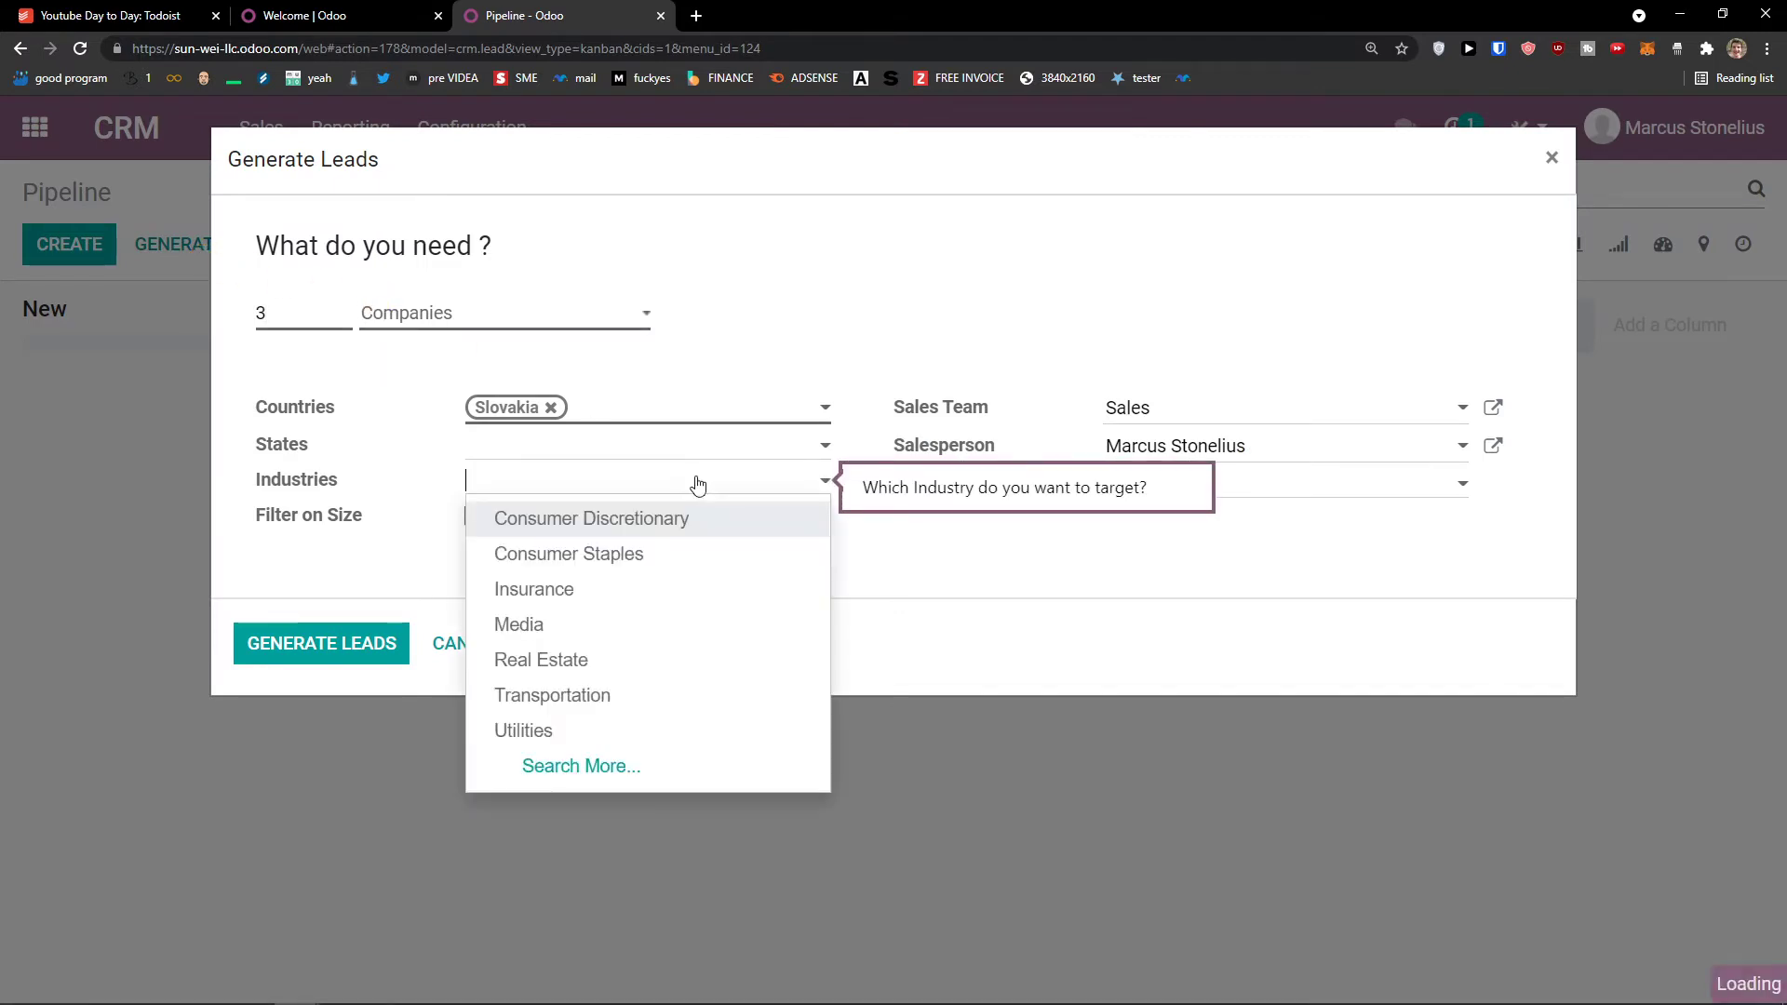
click(663, 596)
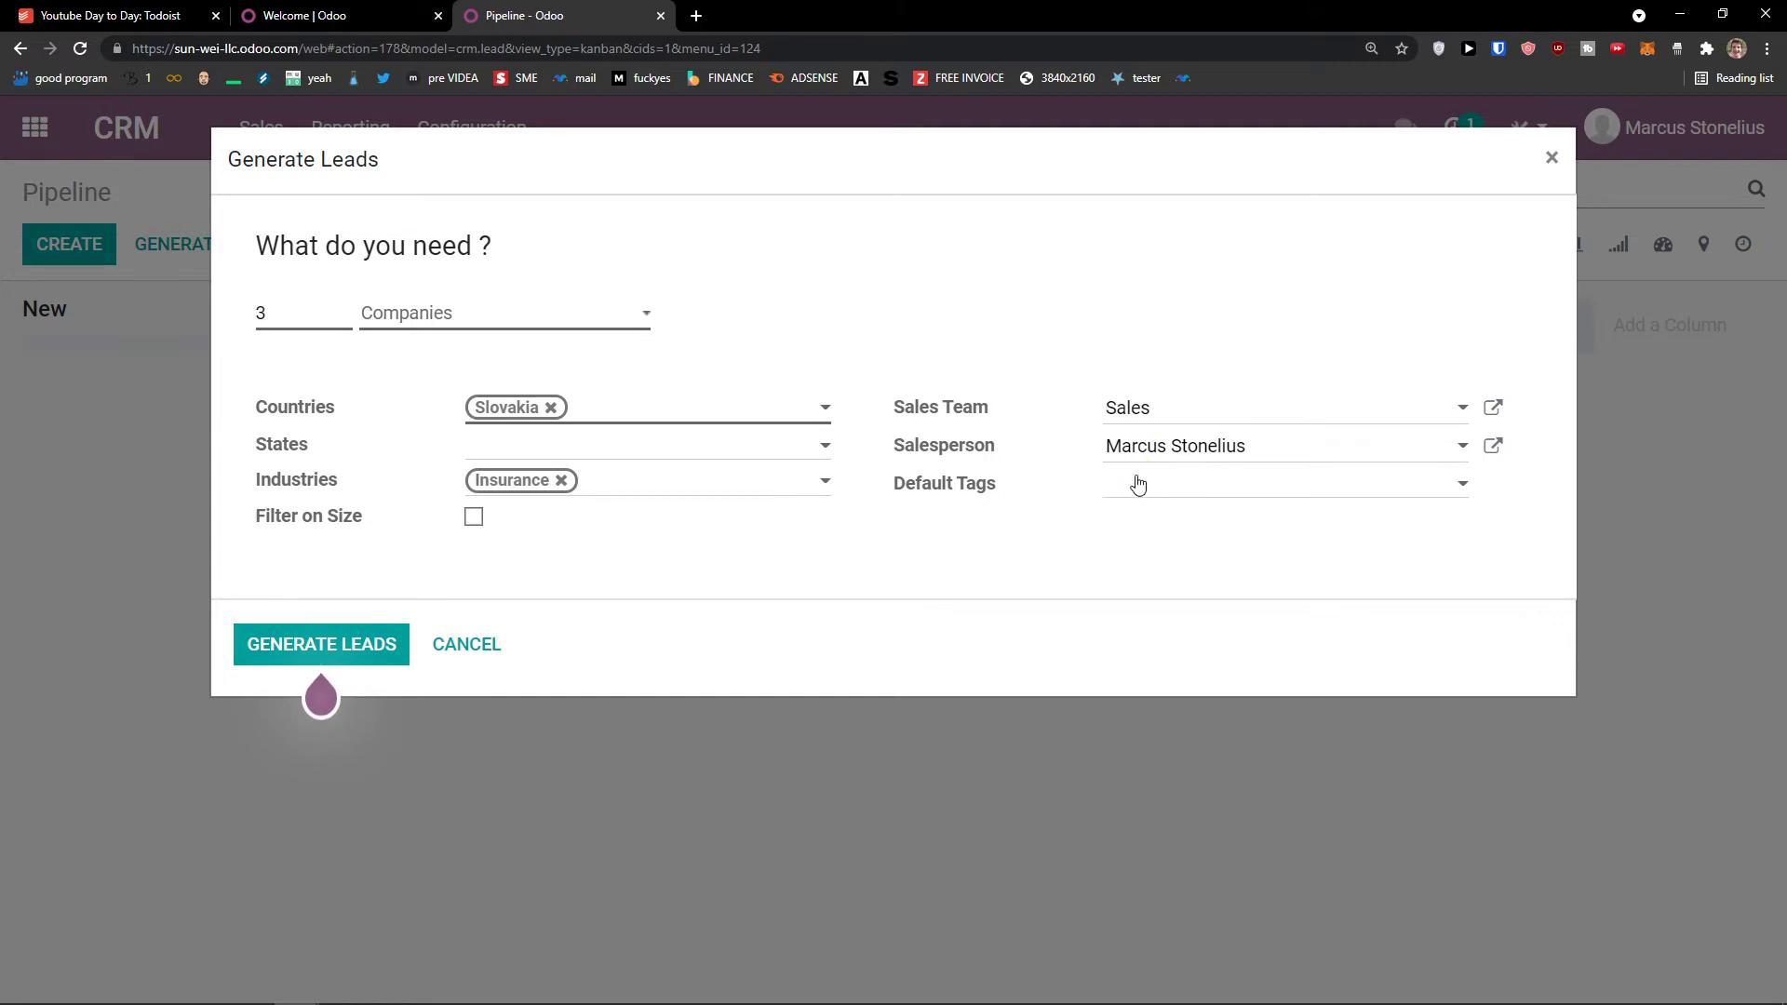
click(459, 328)
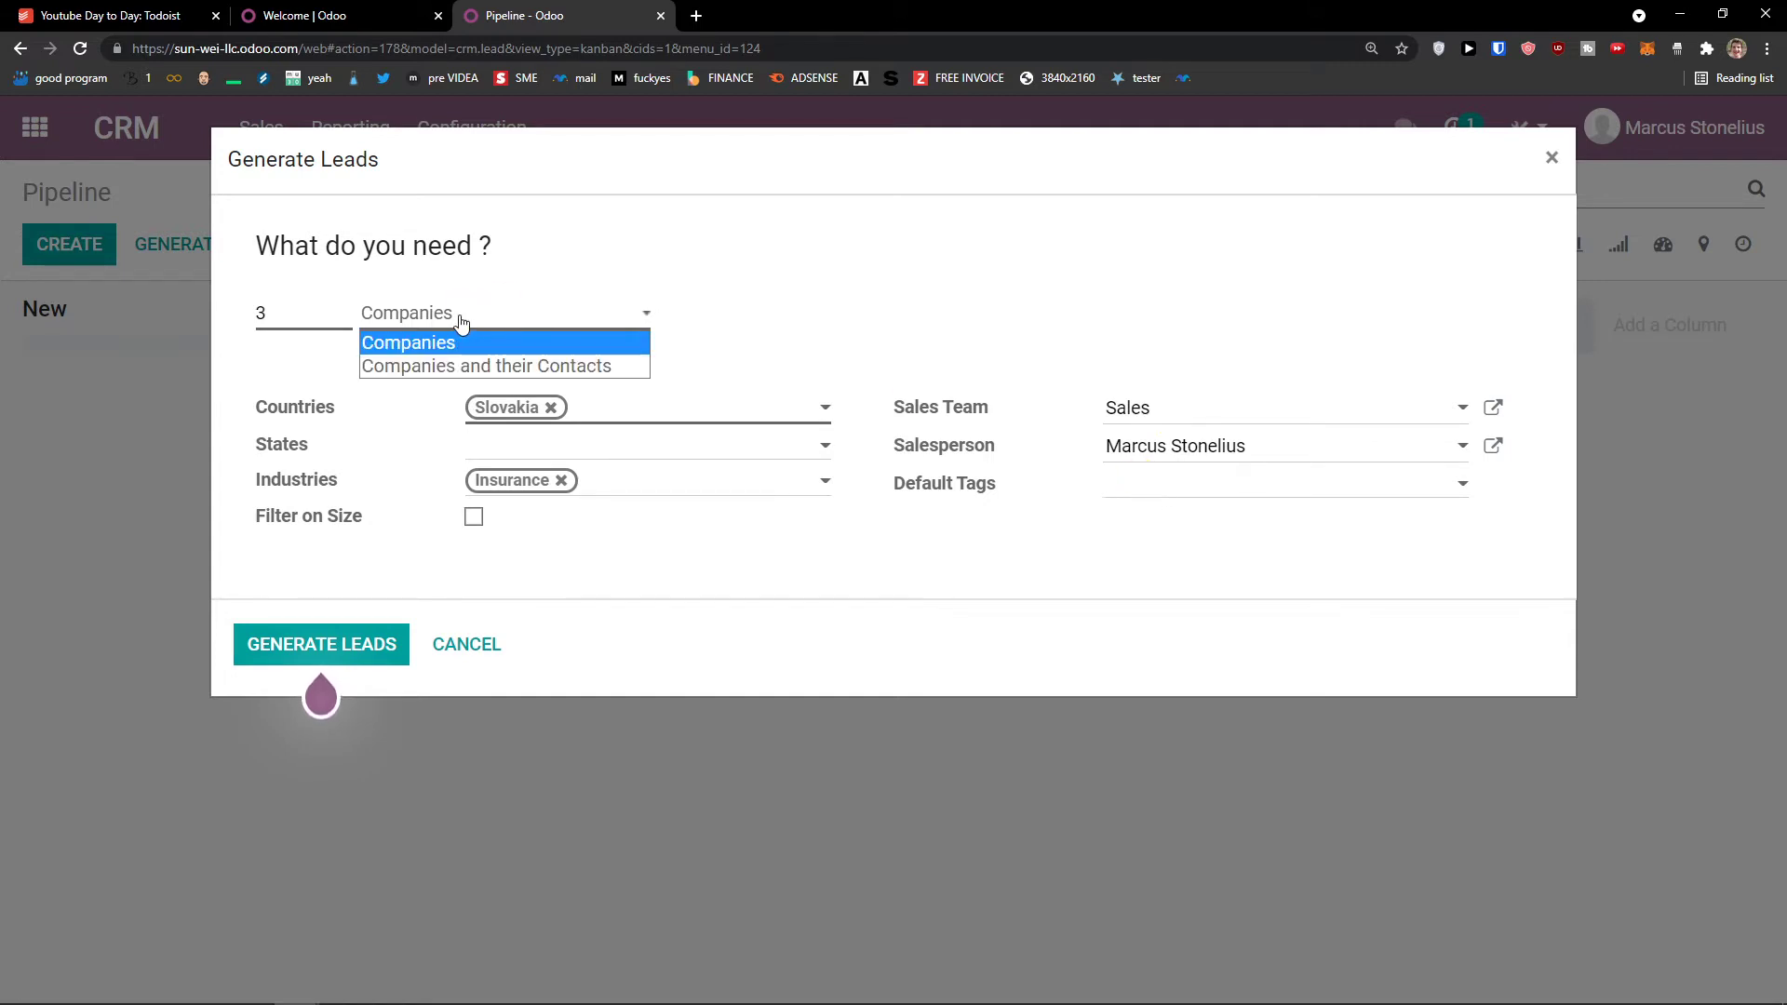
click(326, 322)
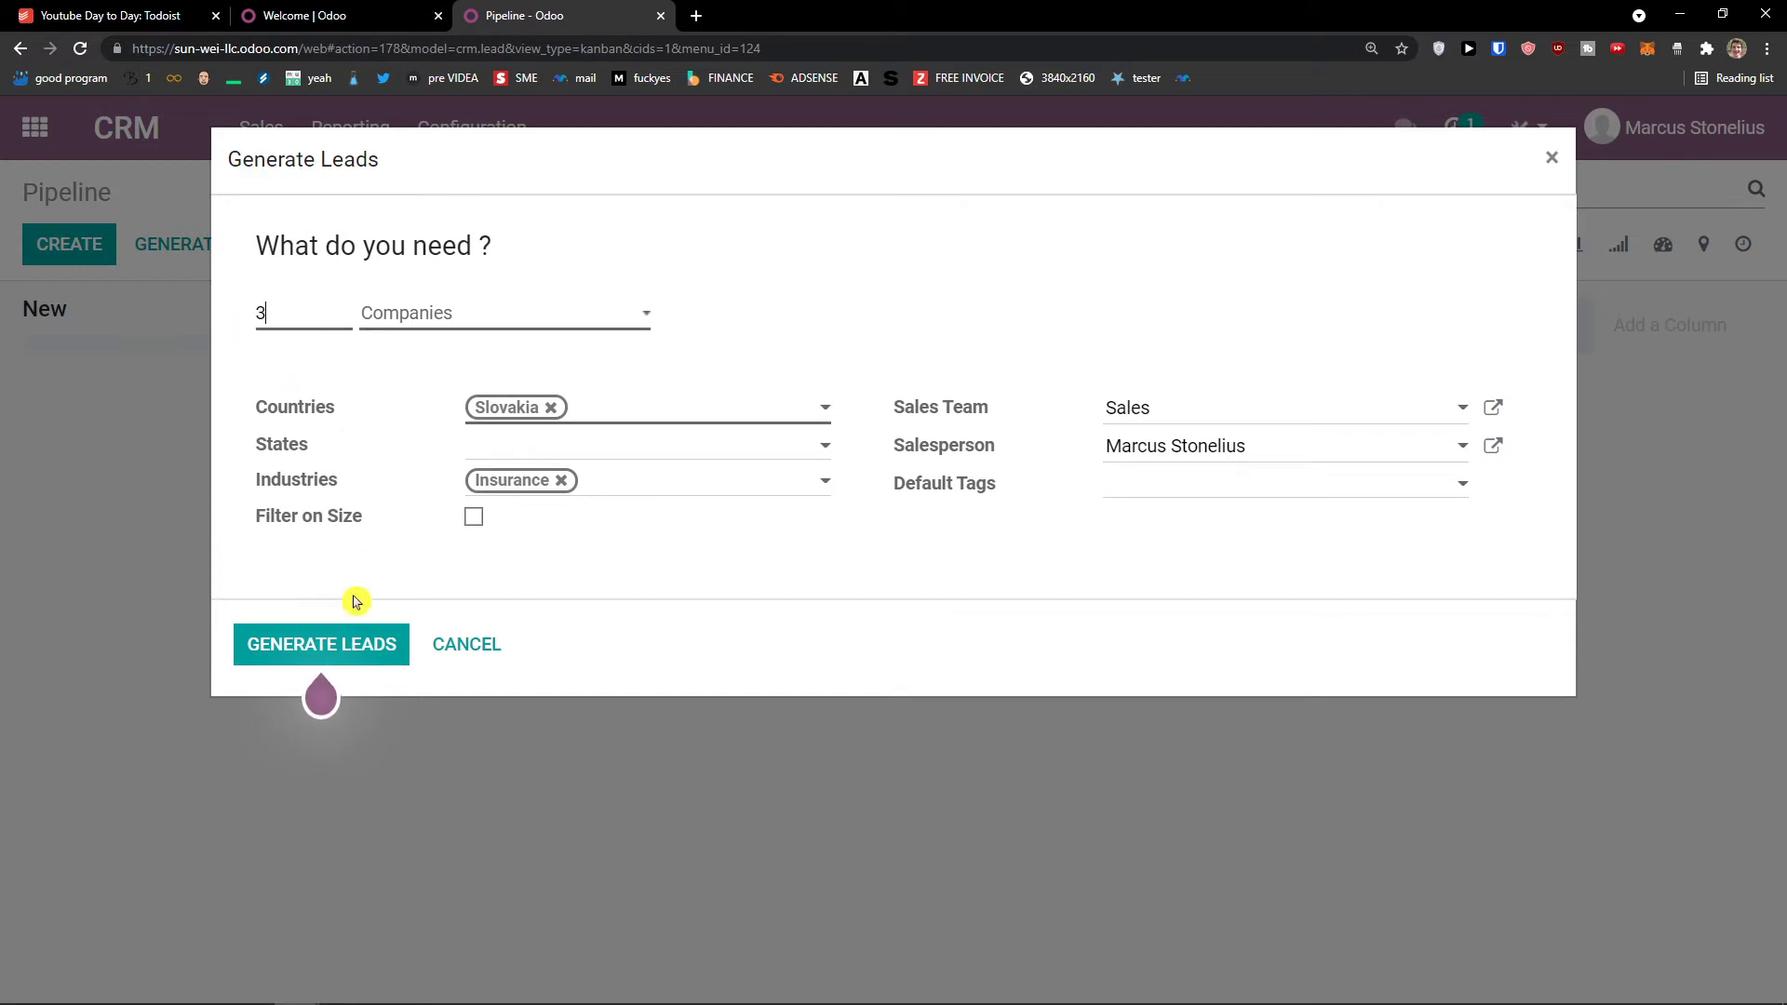
click(331, 647)
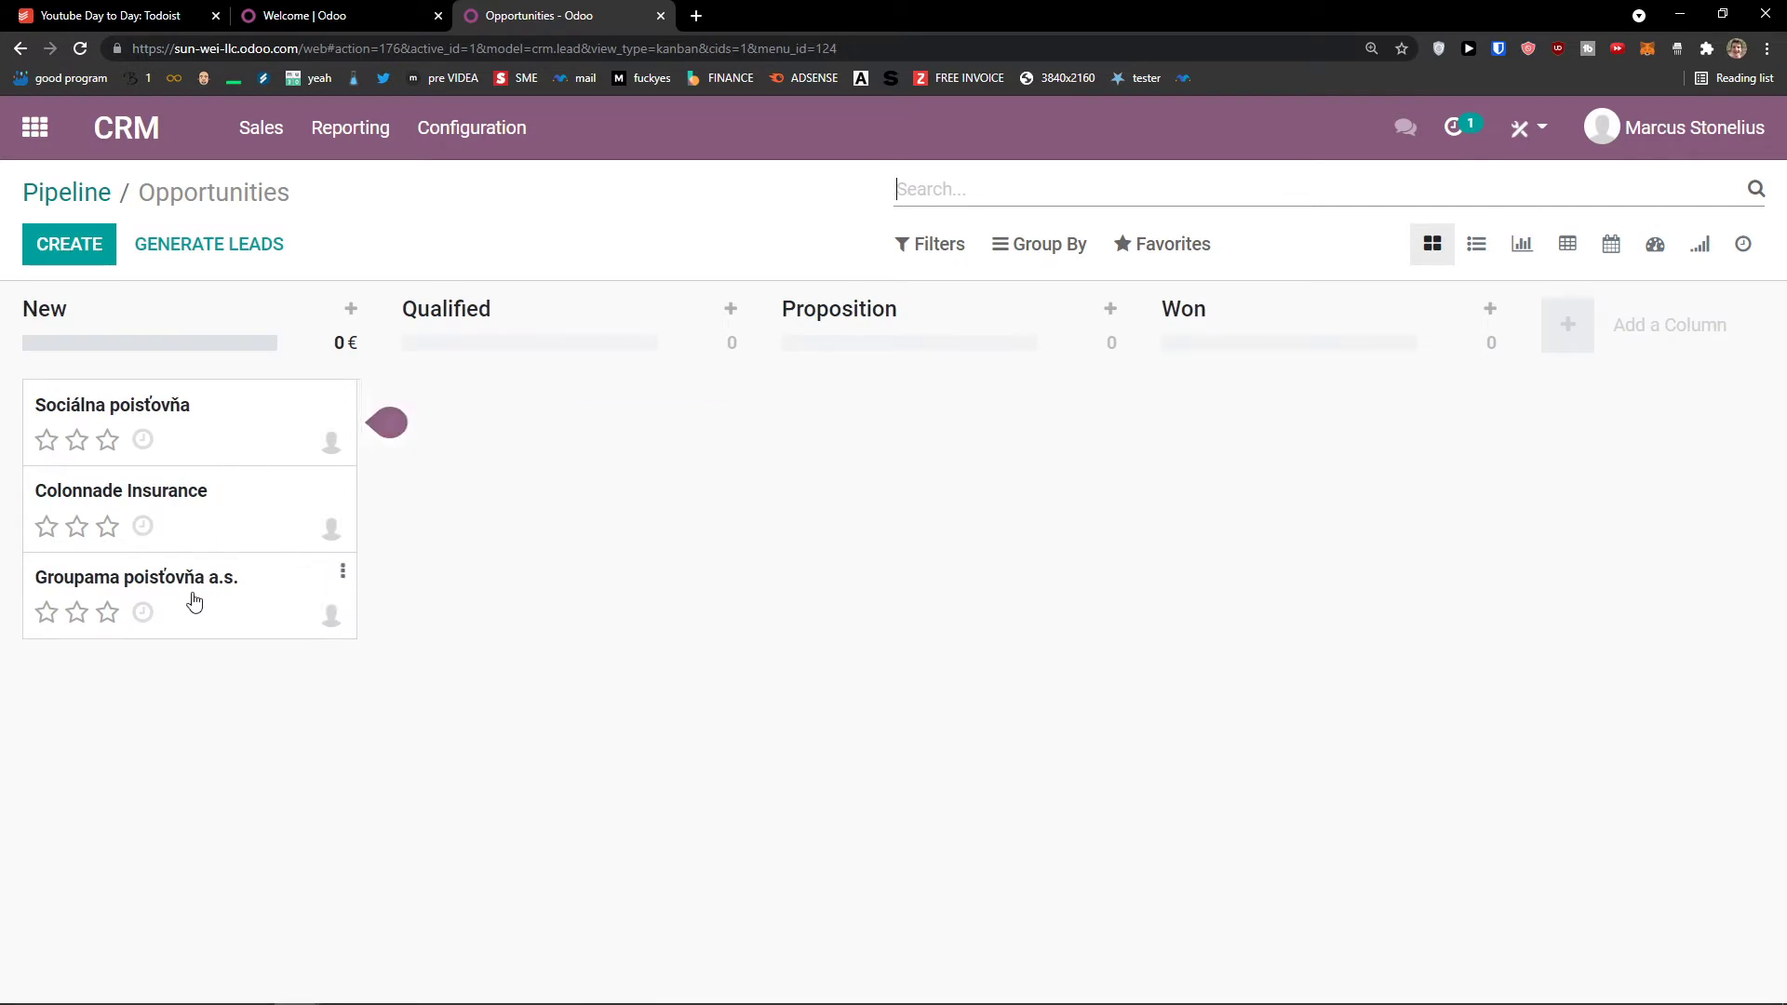
Step: Open the Sociálna poisťovňa opportunity and look over its title and company details
click(242, 418)
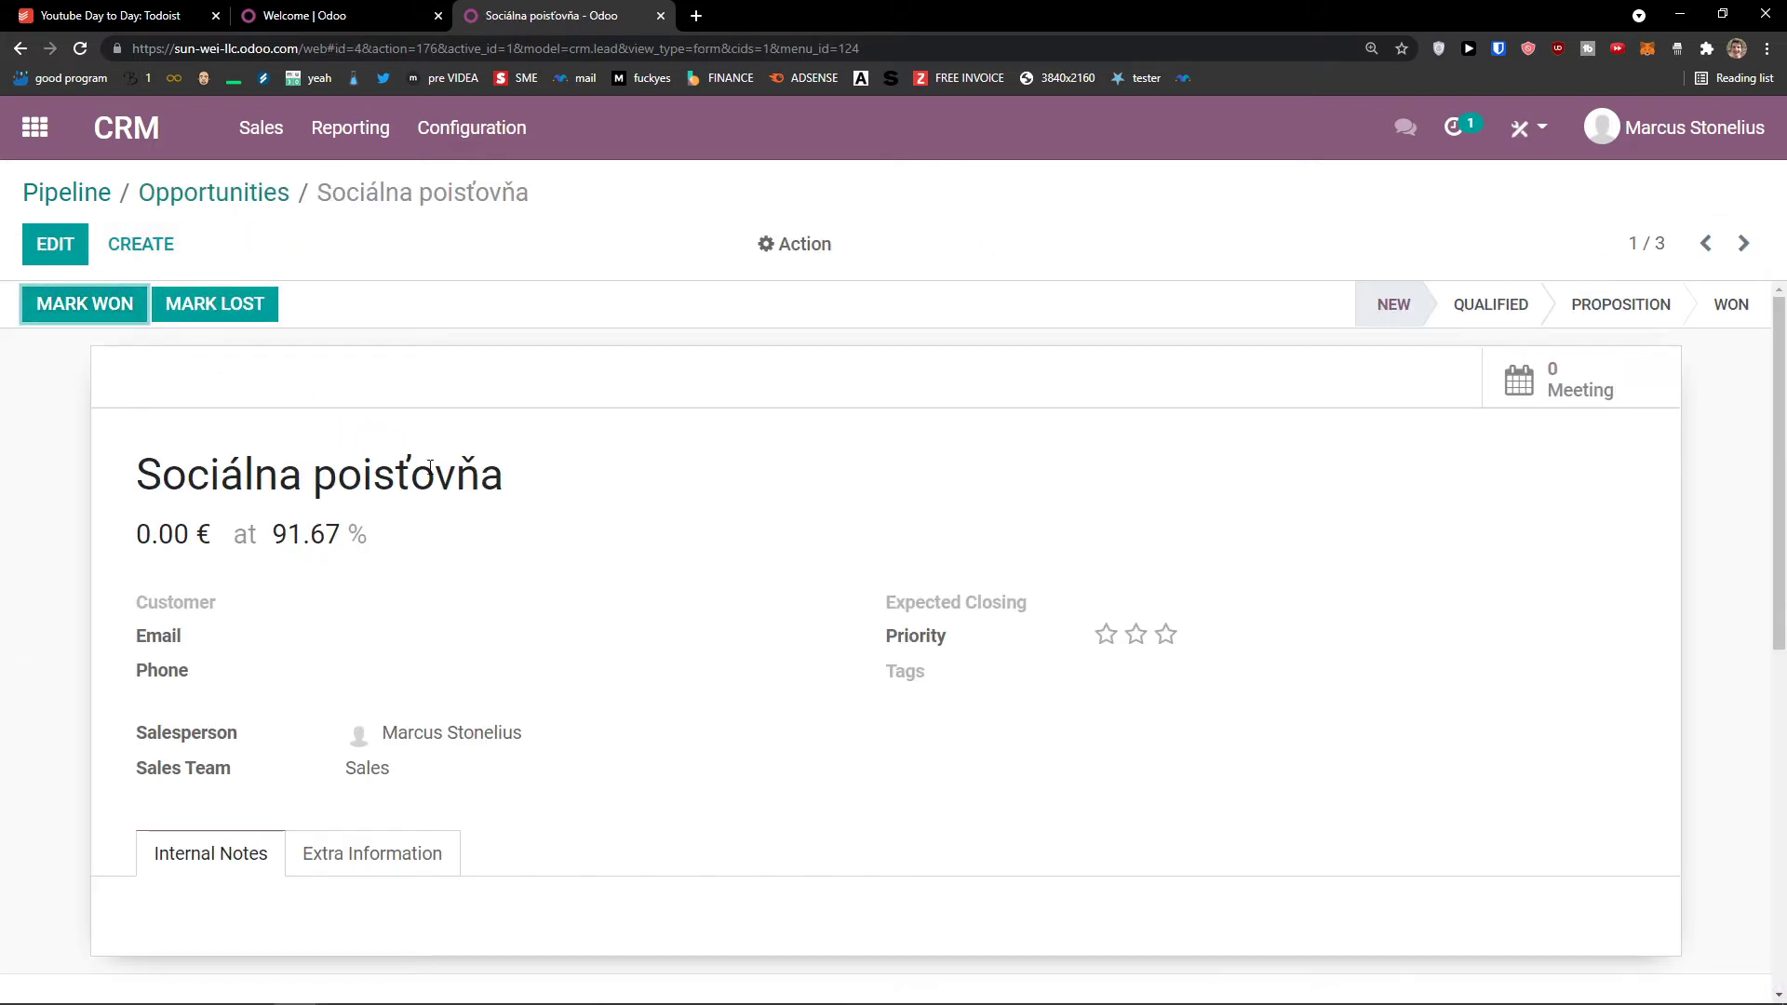
scroll(526, 549, down, 3)
scroll(502, 521, up, 4)
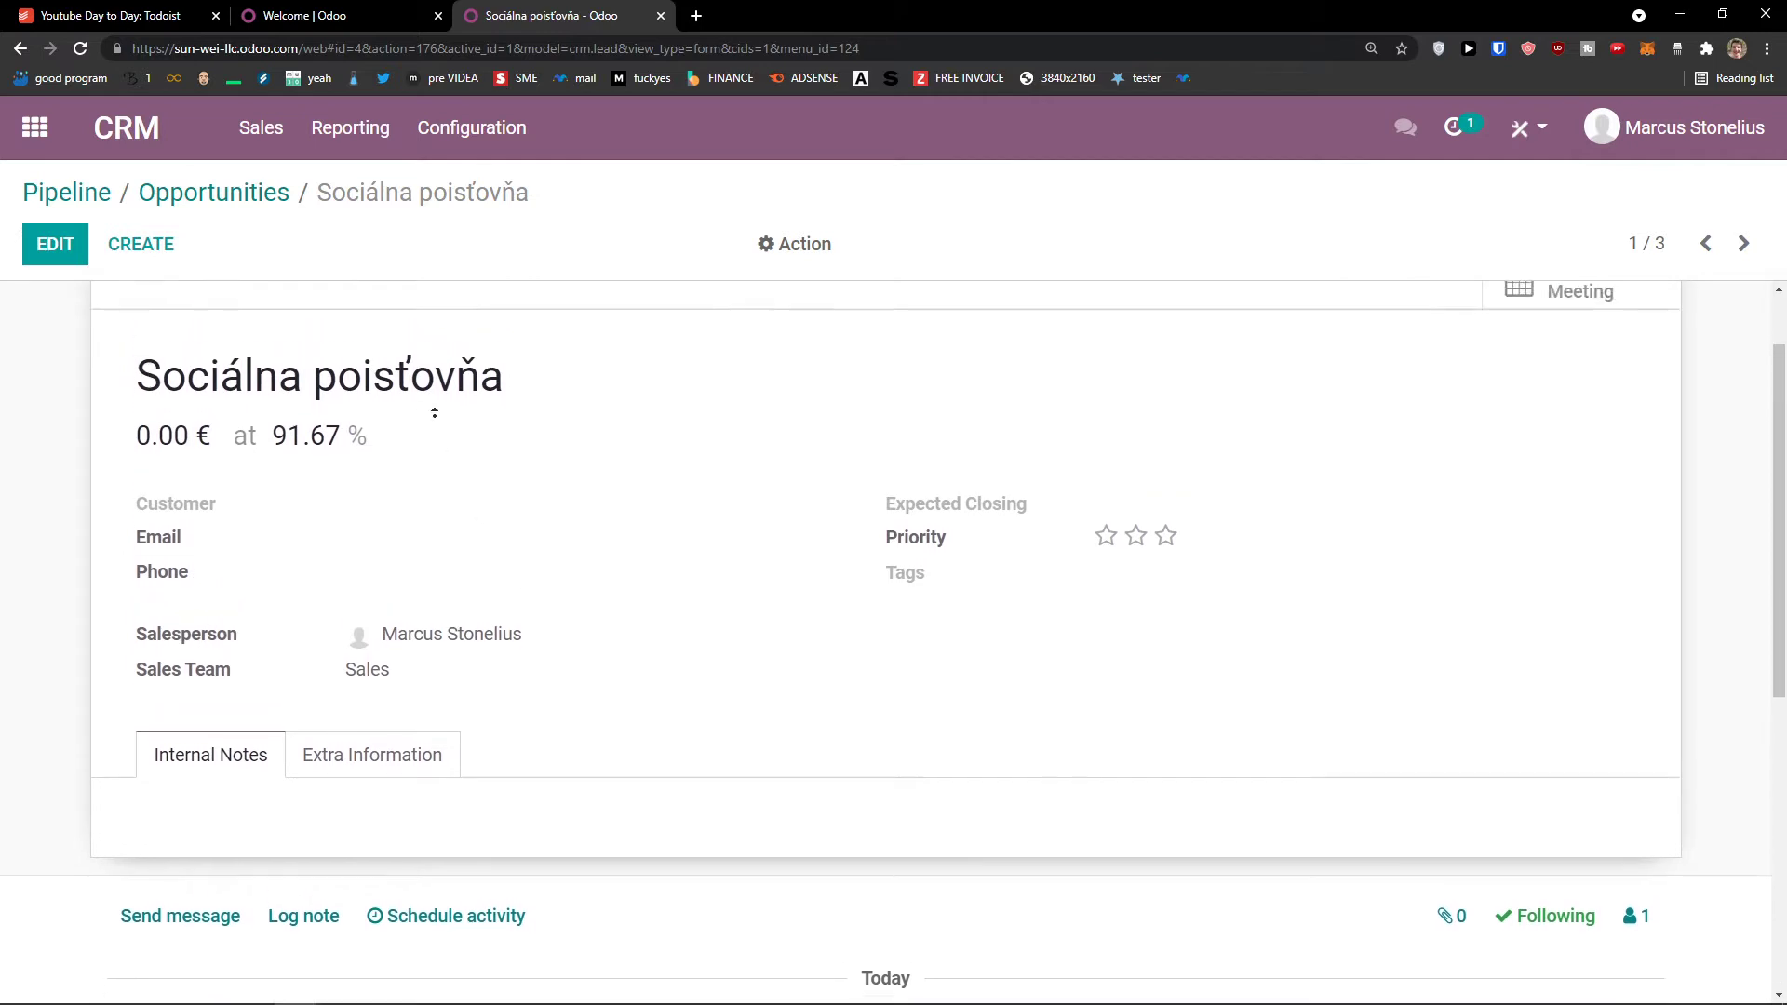
drag(129, 415, 569, 447)
scroll(670, 473, up, 1)
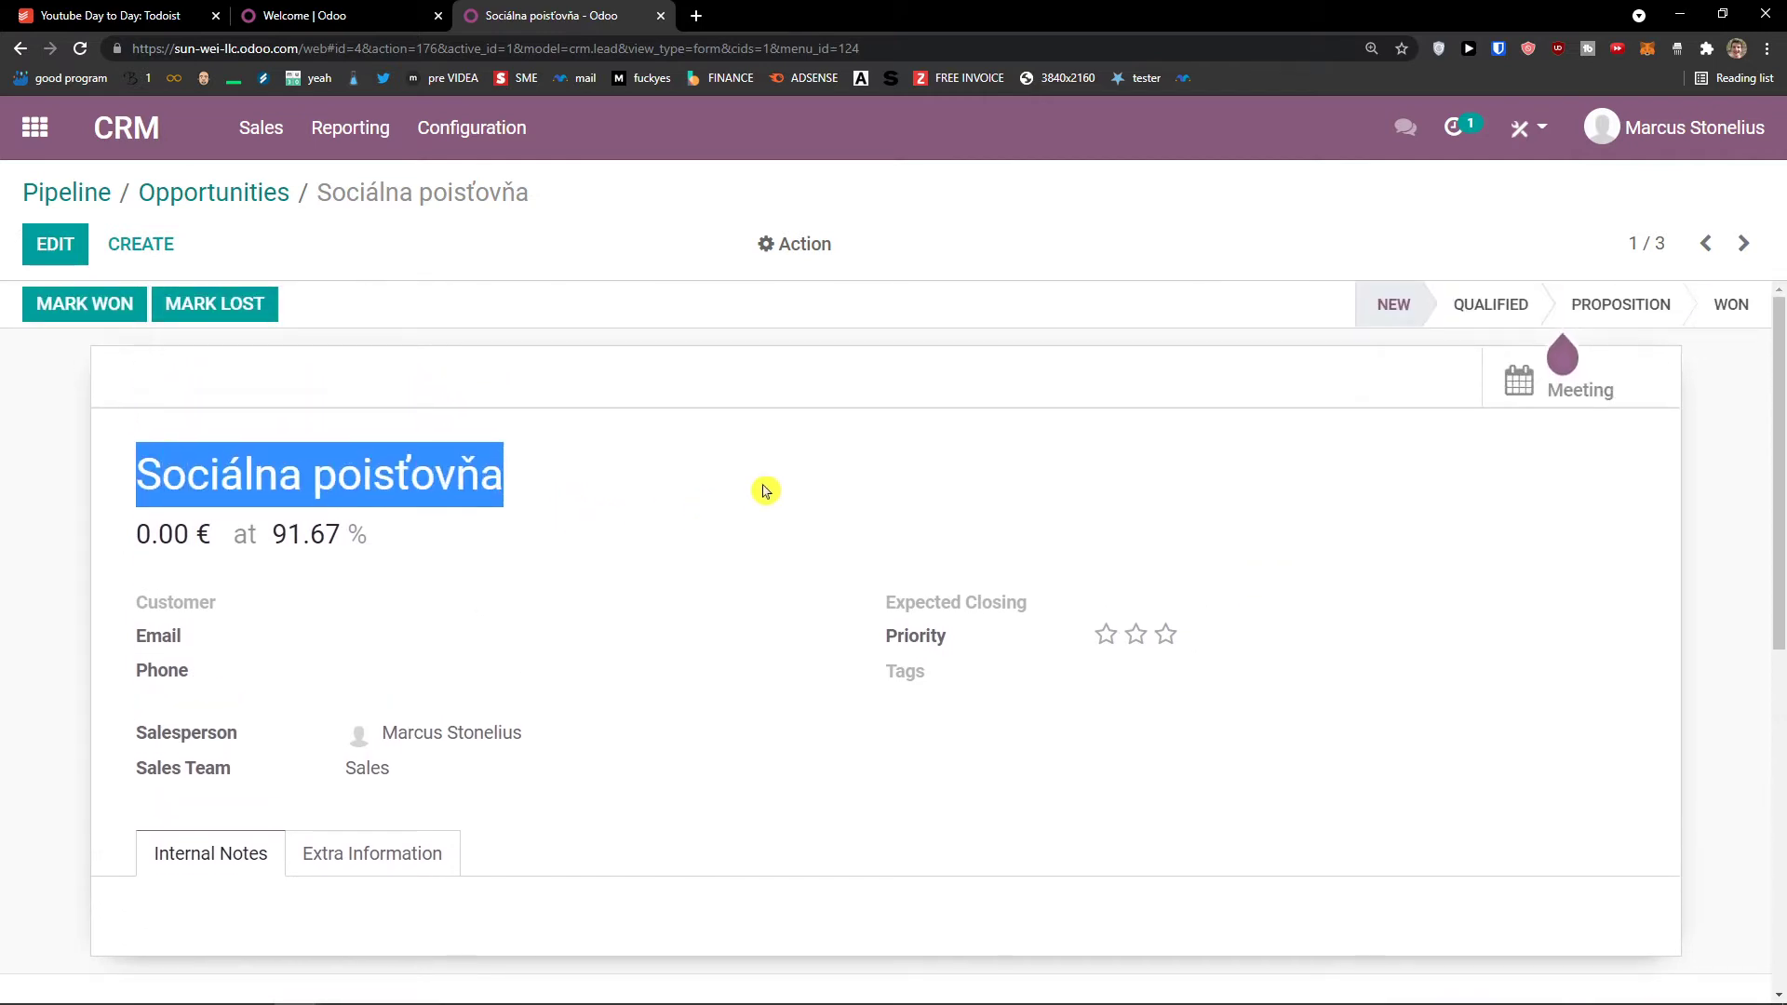
mouse_move(1576, 314)
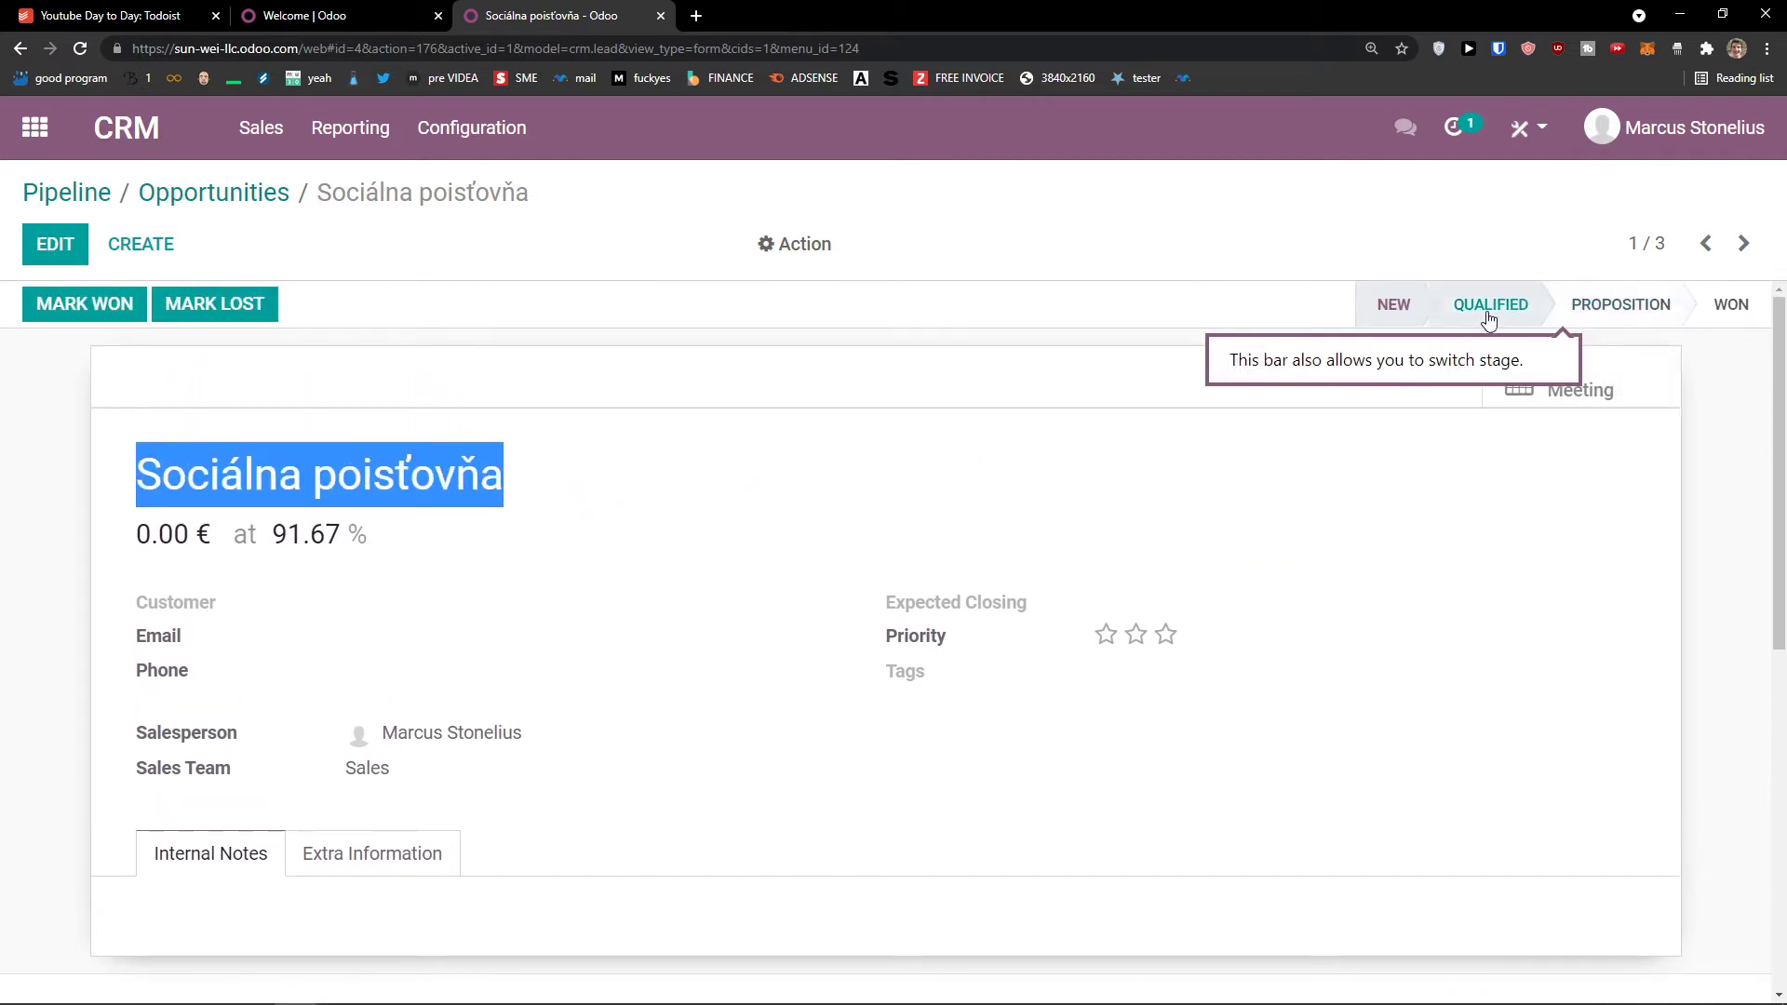
Step: Flip to the next generated opportunity, Colonnade Insurance, and back to Sociálna poisťovňa
click(1741, 246)
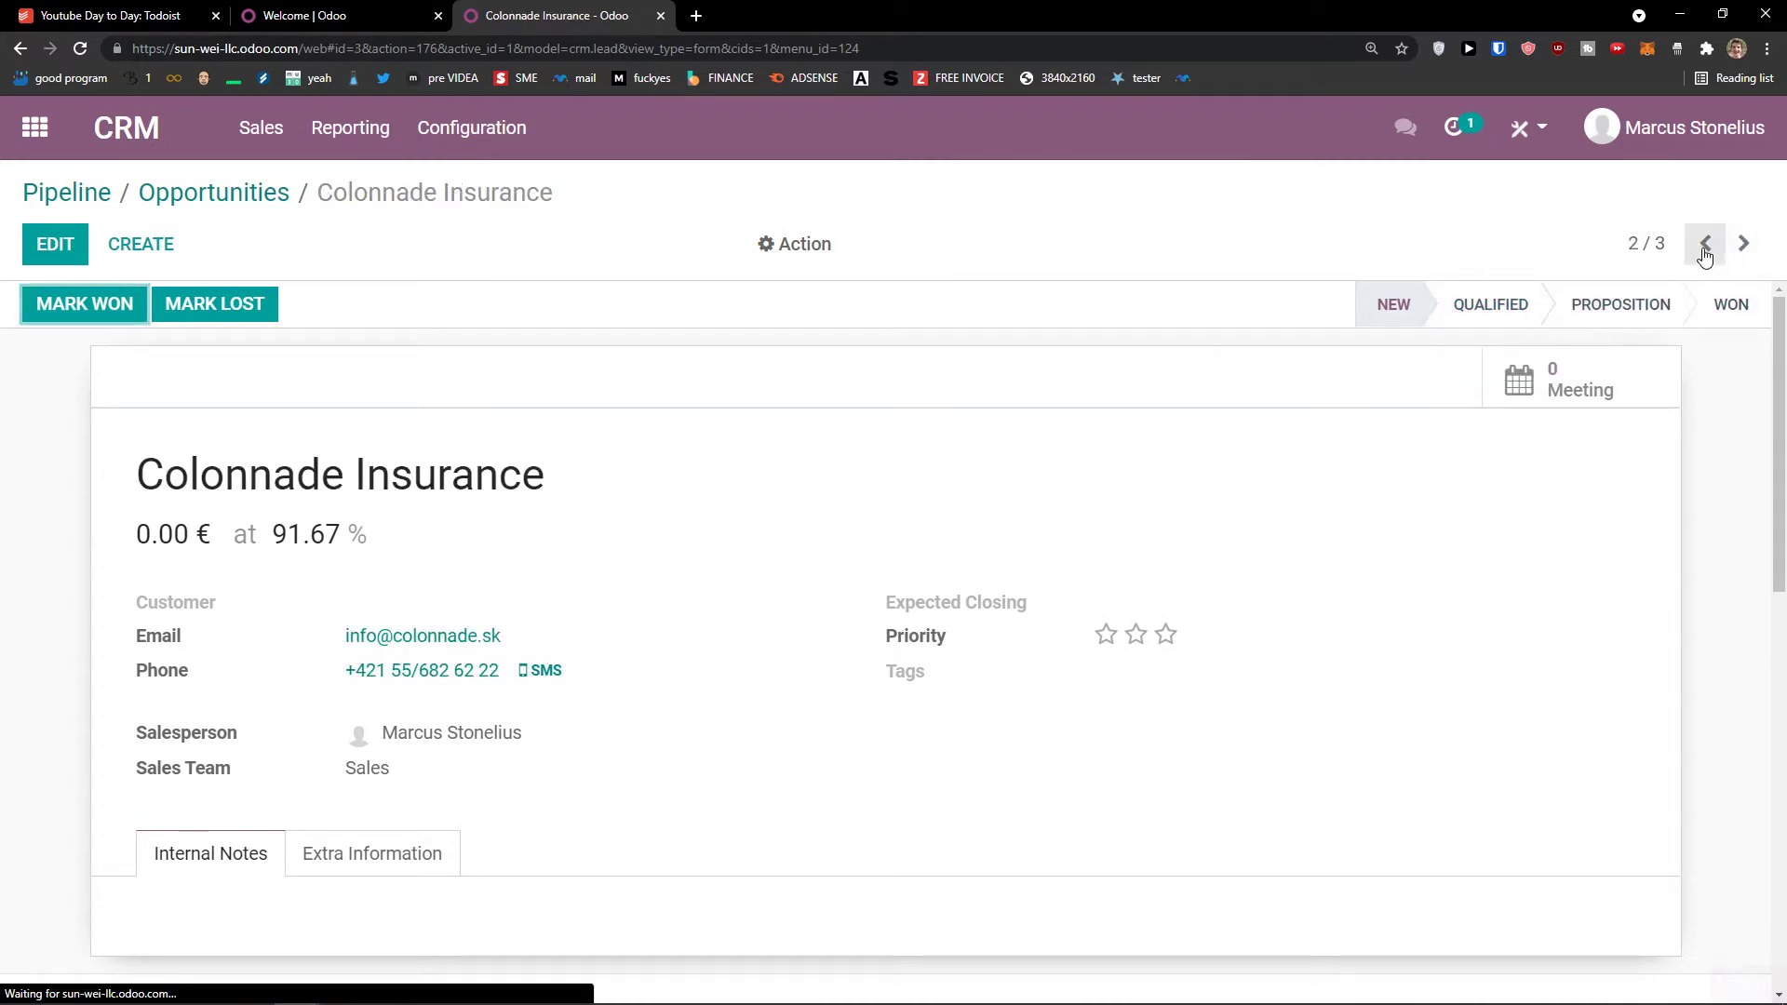
click(1705, 245)
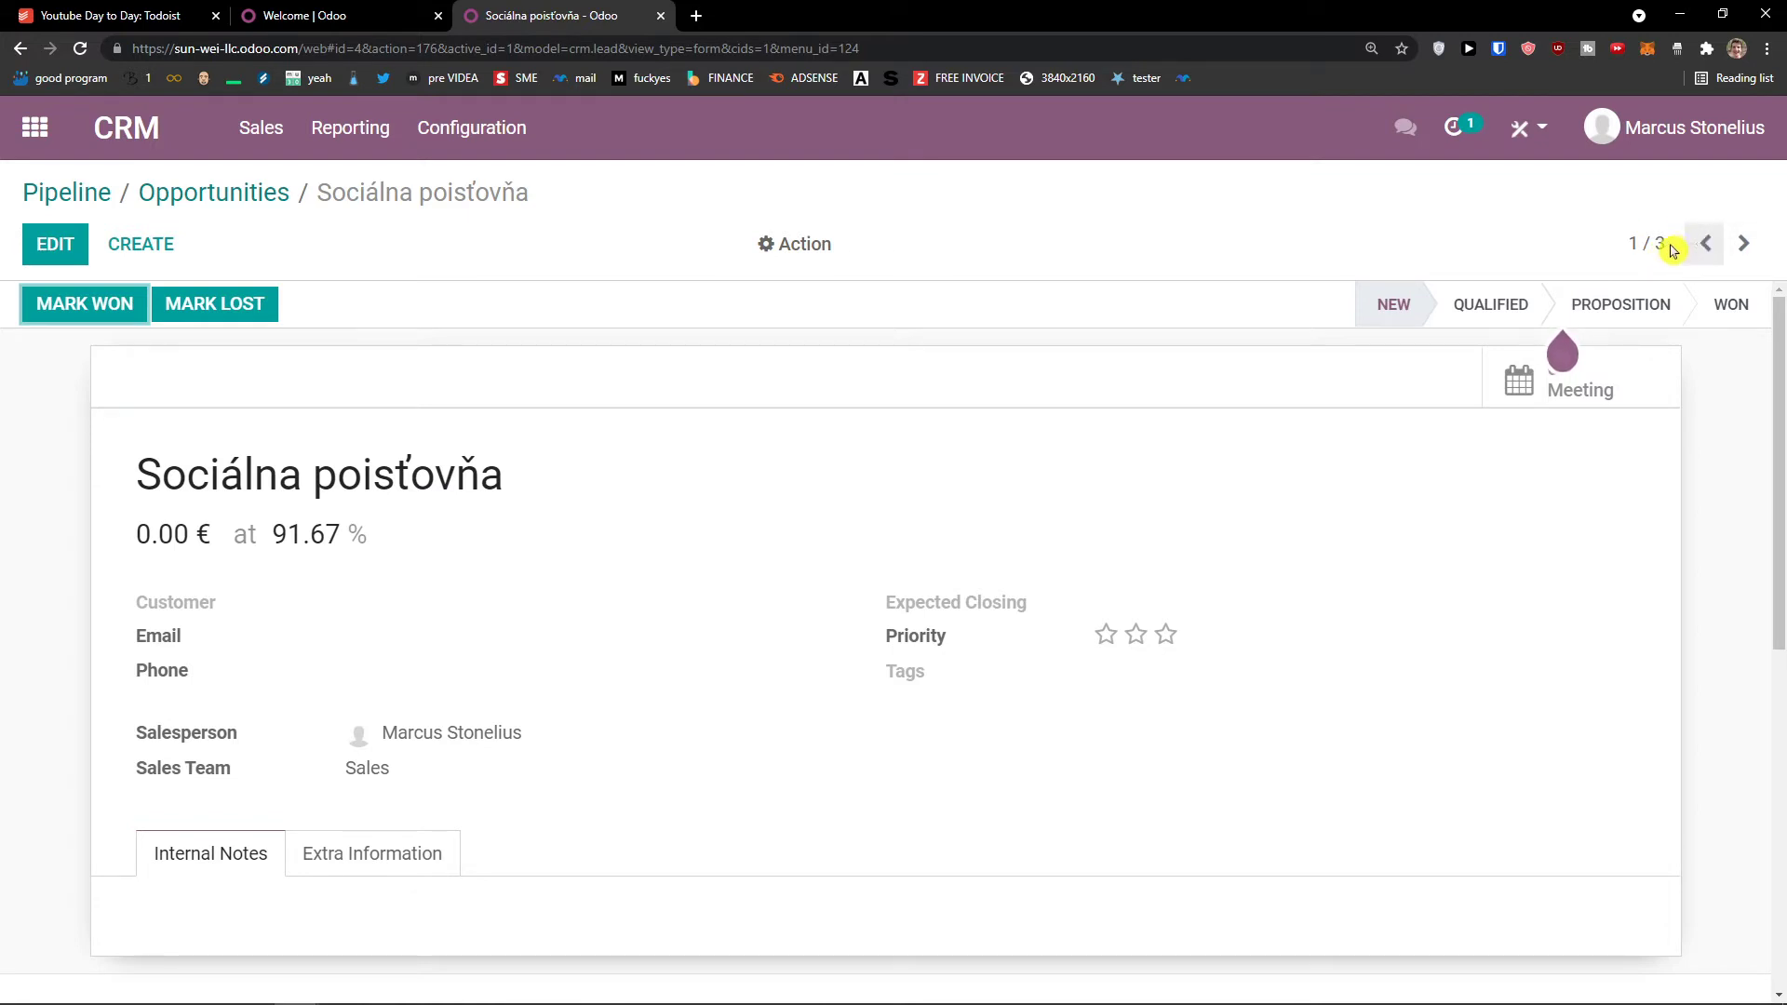
click(1745, 247)
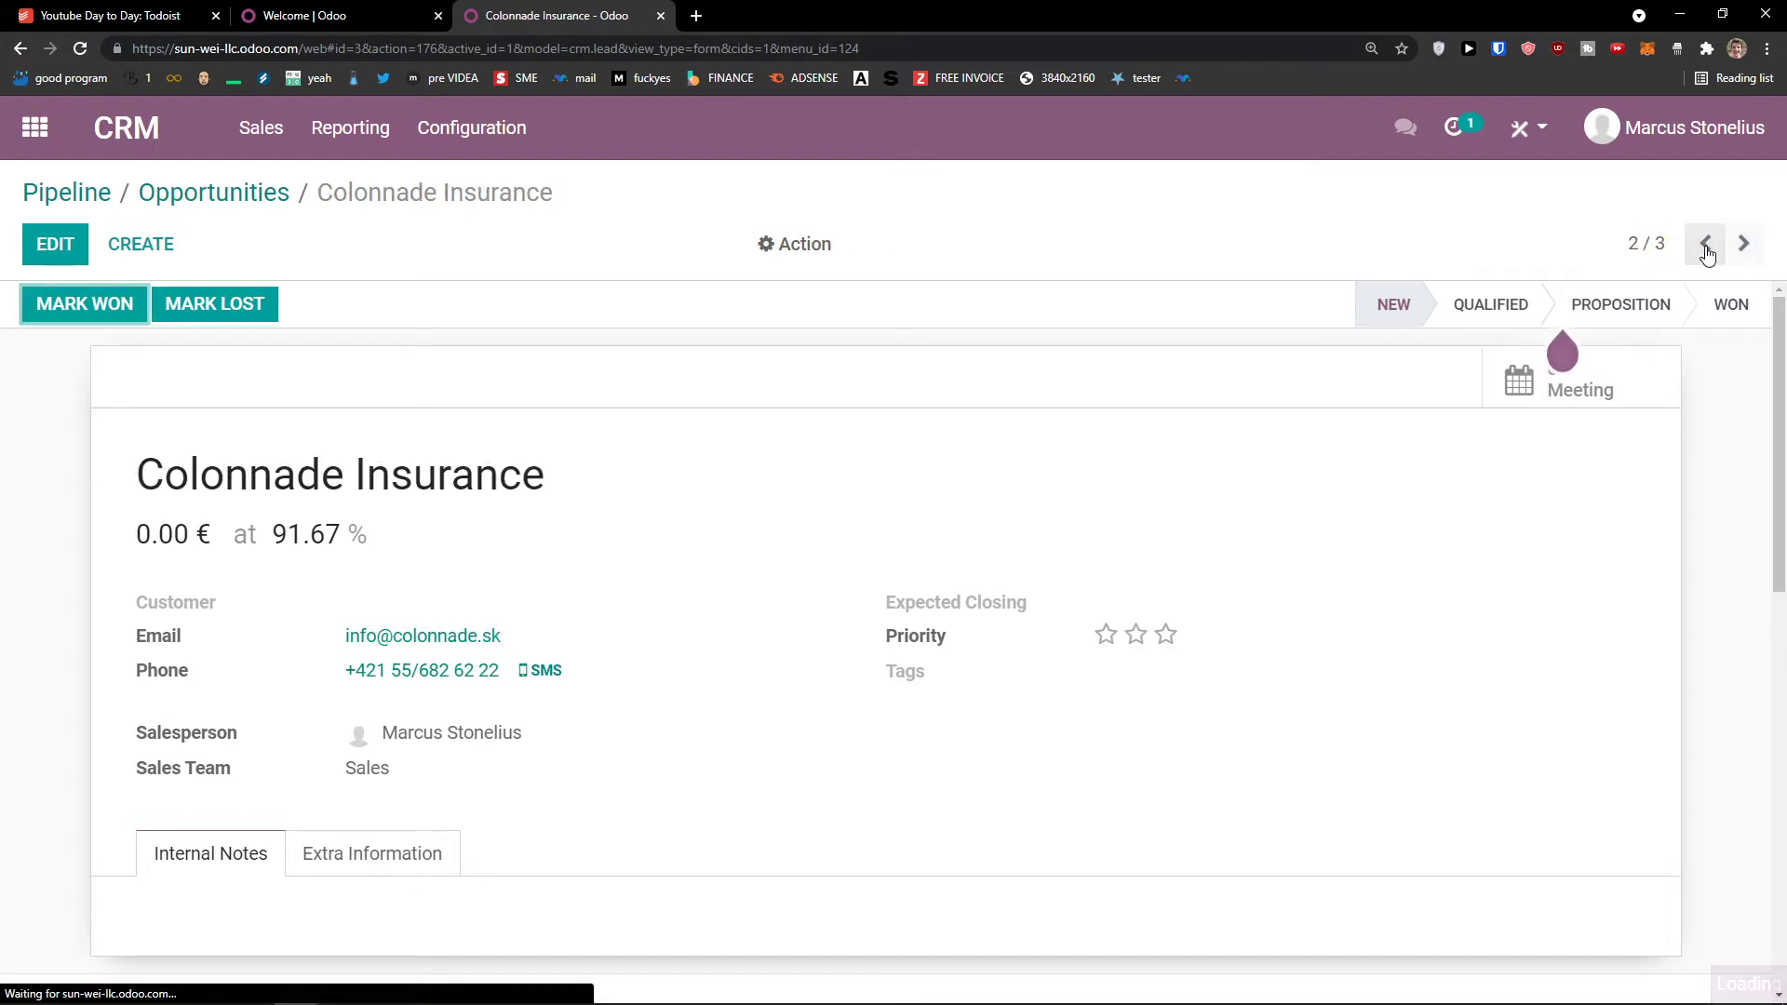
click(1704, 243)
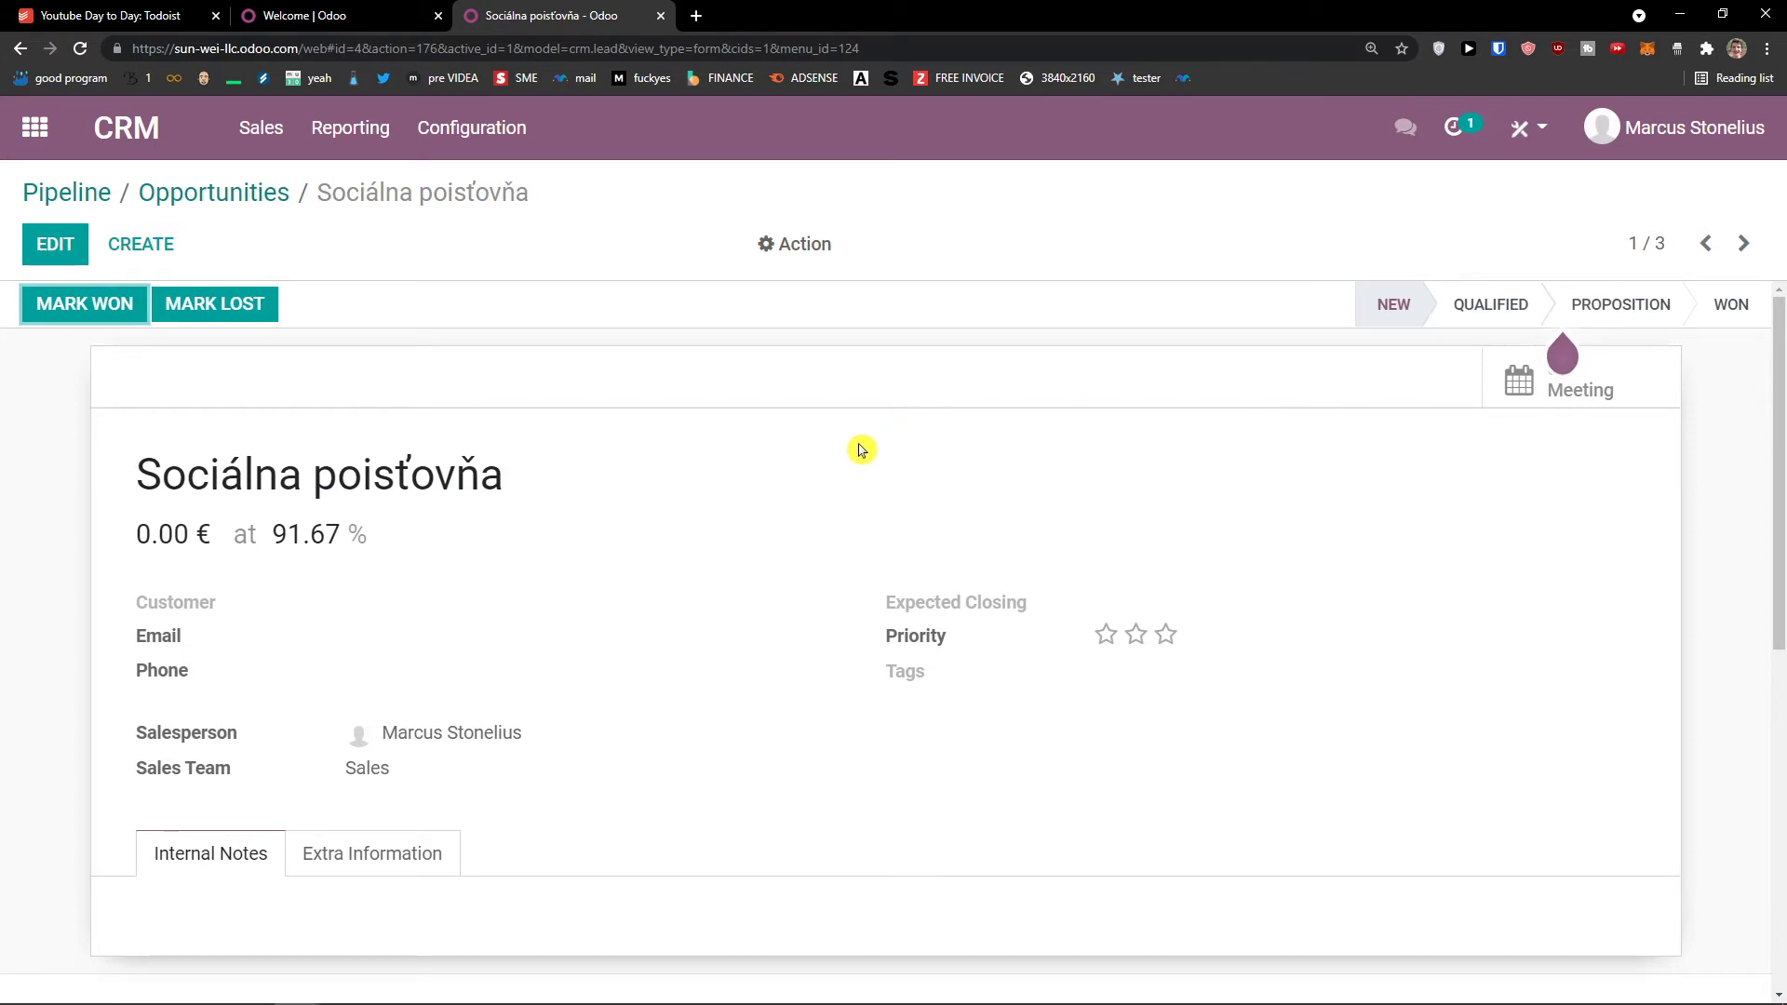
Step: Check the estimated revenue further down the card, then return to My Pipeline
scroll(841, 452, down, 3)
scroll(833, 456, down, 2)
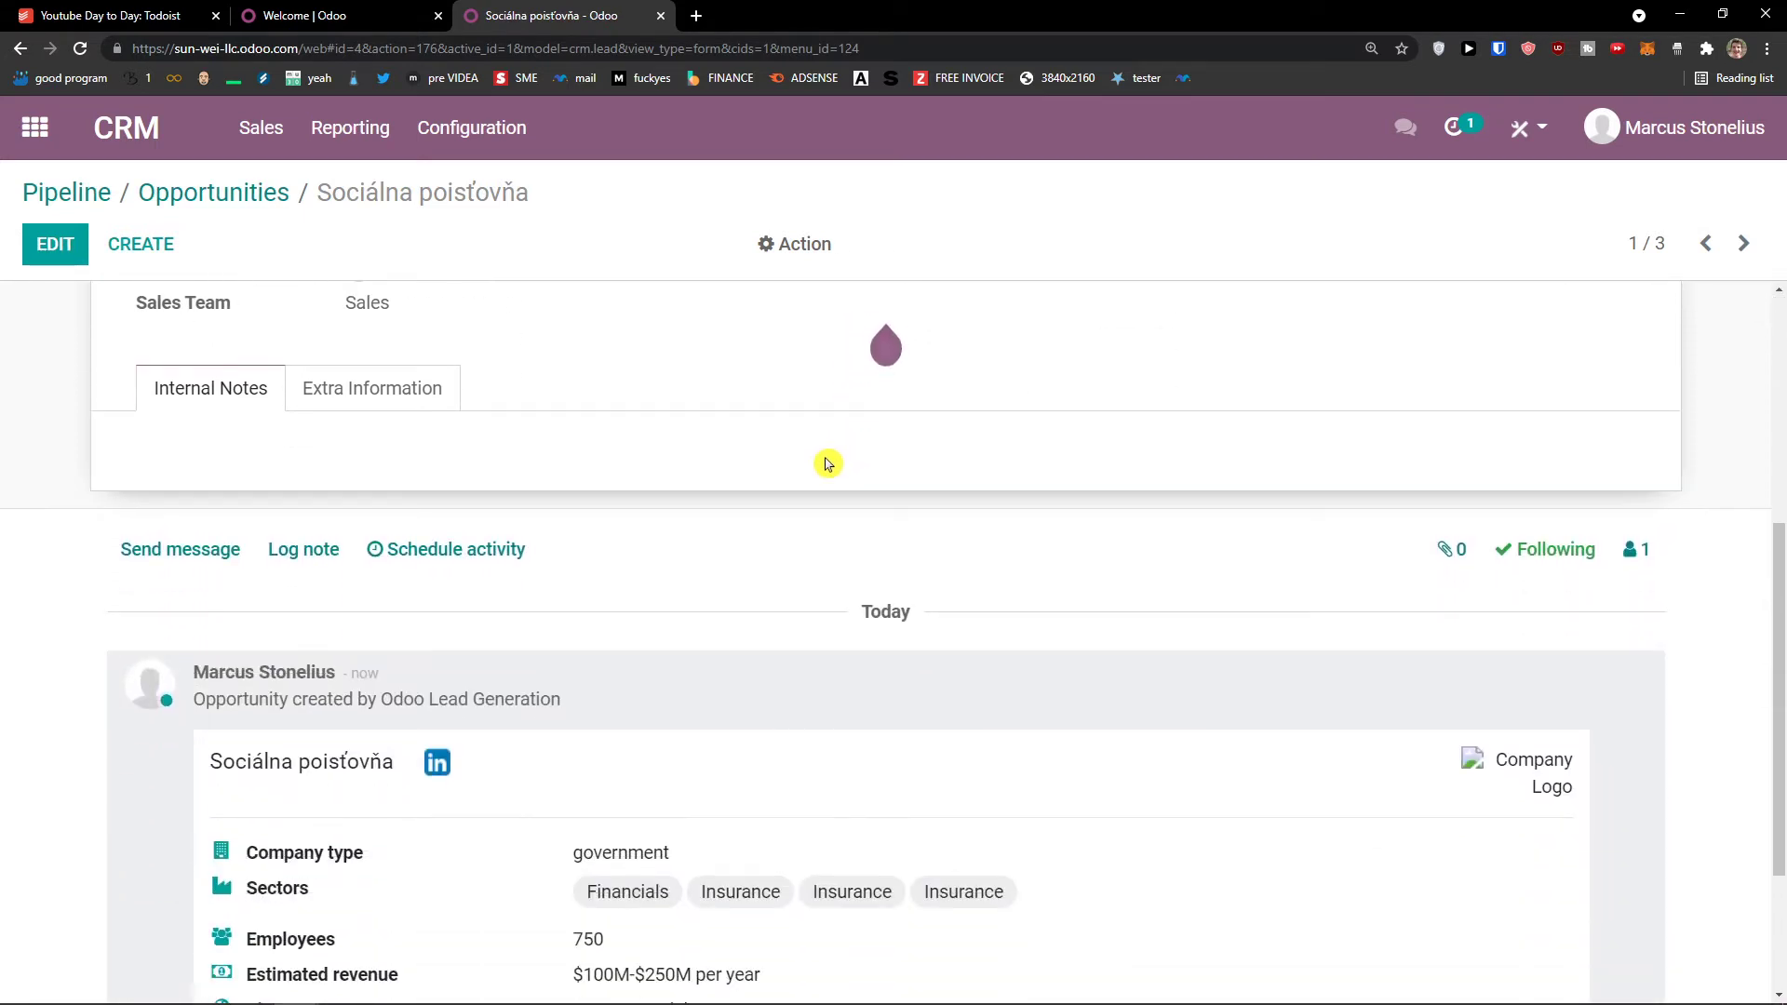
scroll(626, 494, up, 4)
scroll(606, 496, down, 3)
scroll(607, 496, down, 3)
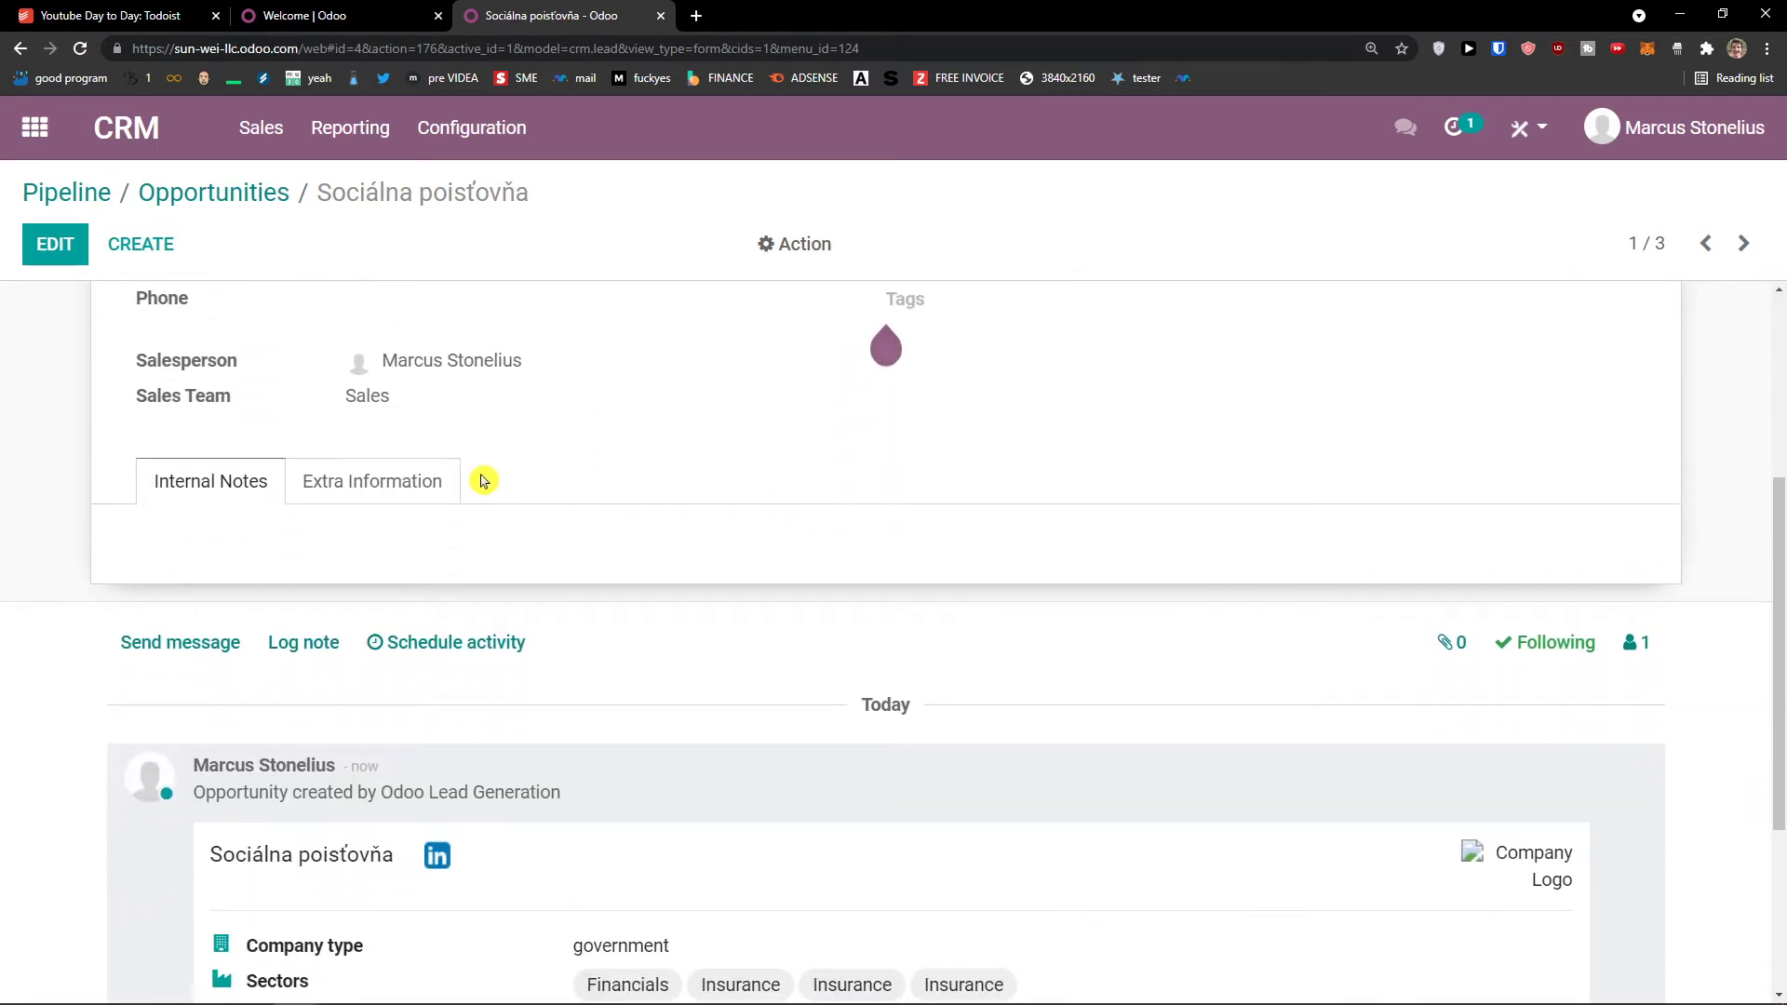
scroll(469, 484, down, 1)
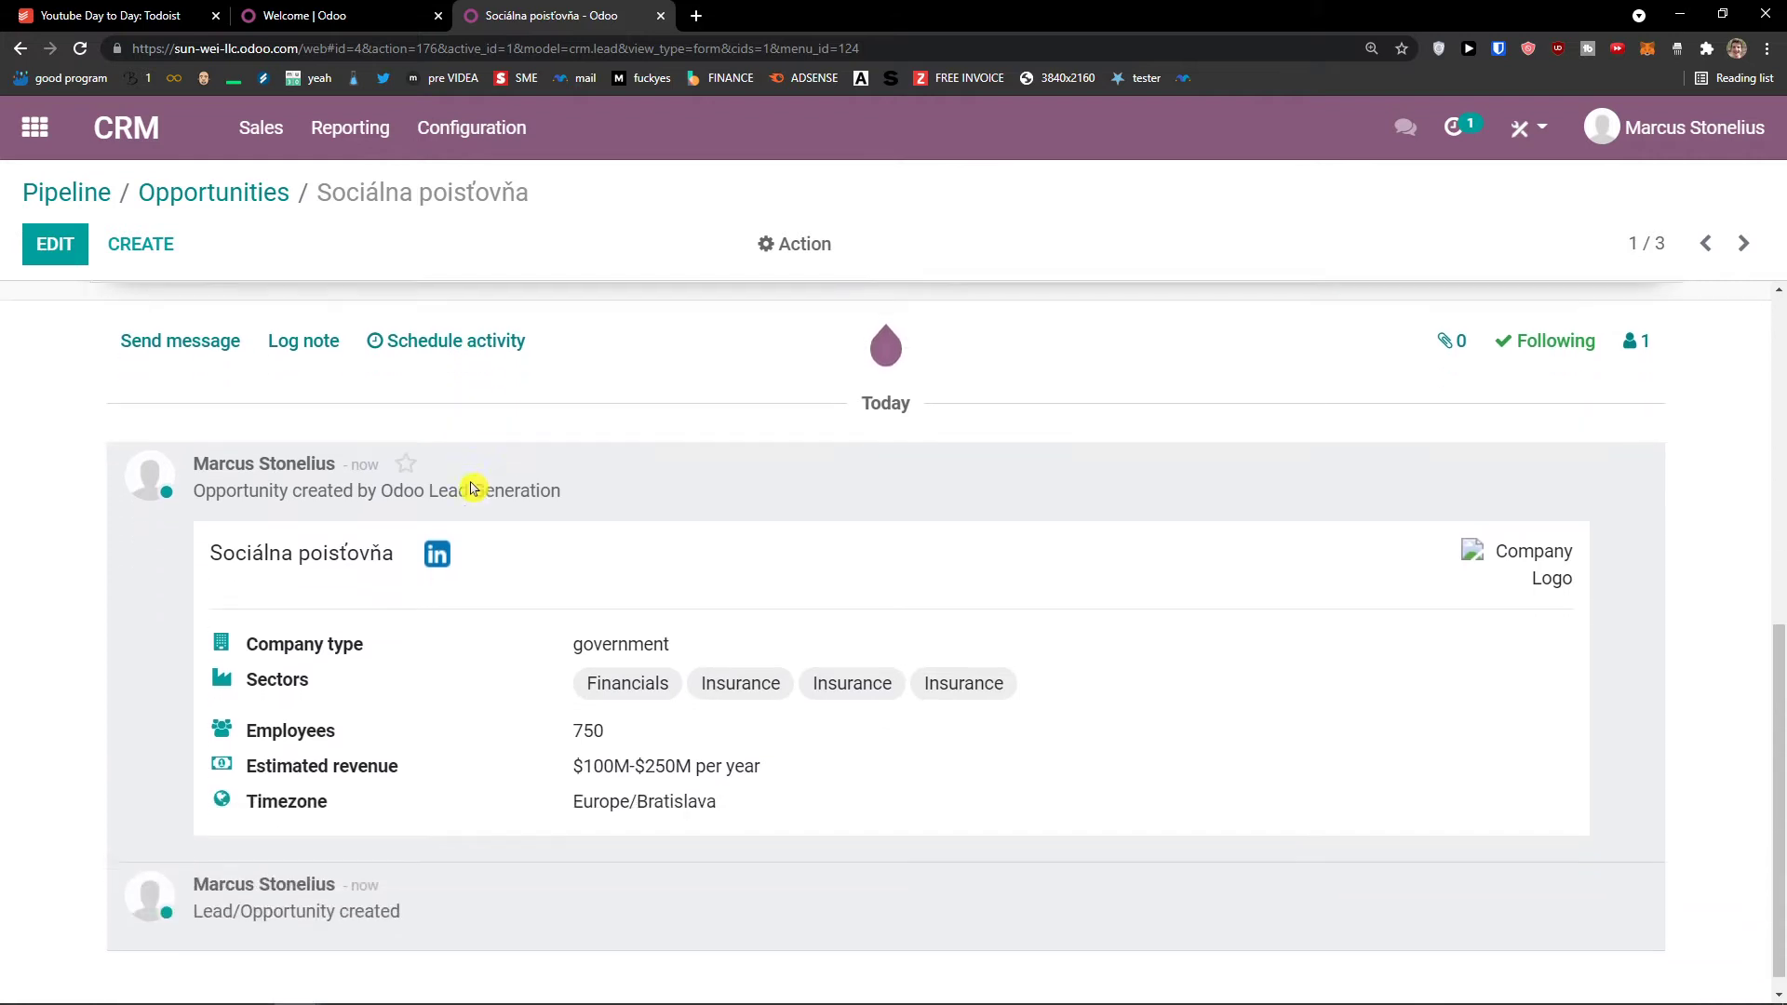
drag(575, 760, 771, 758)
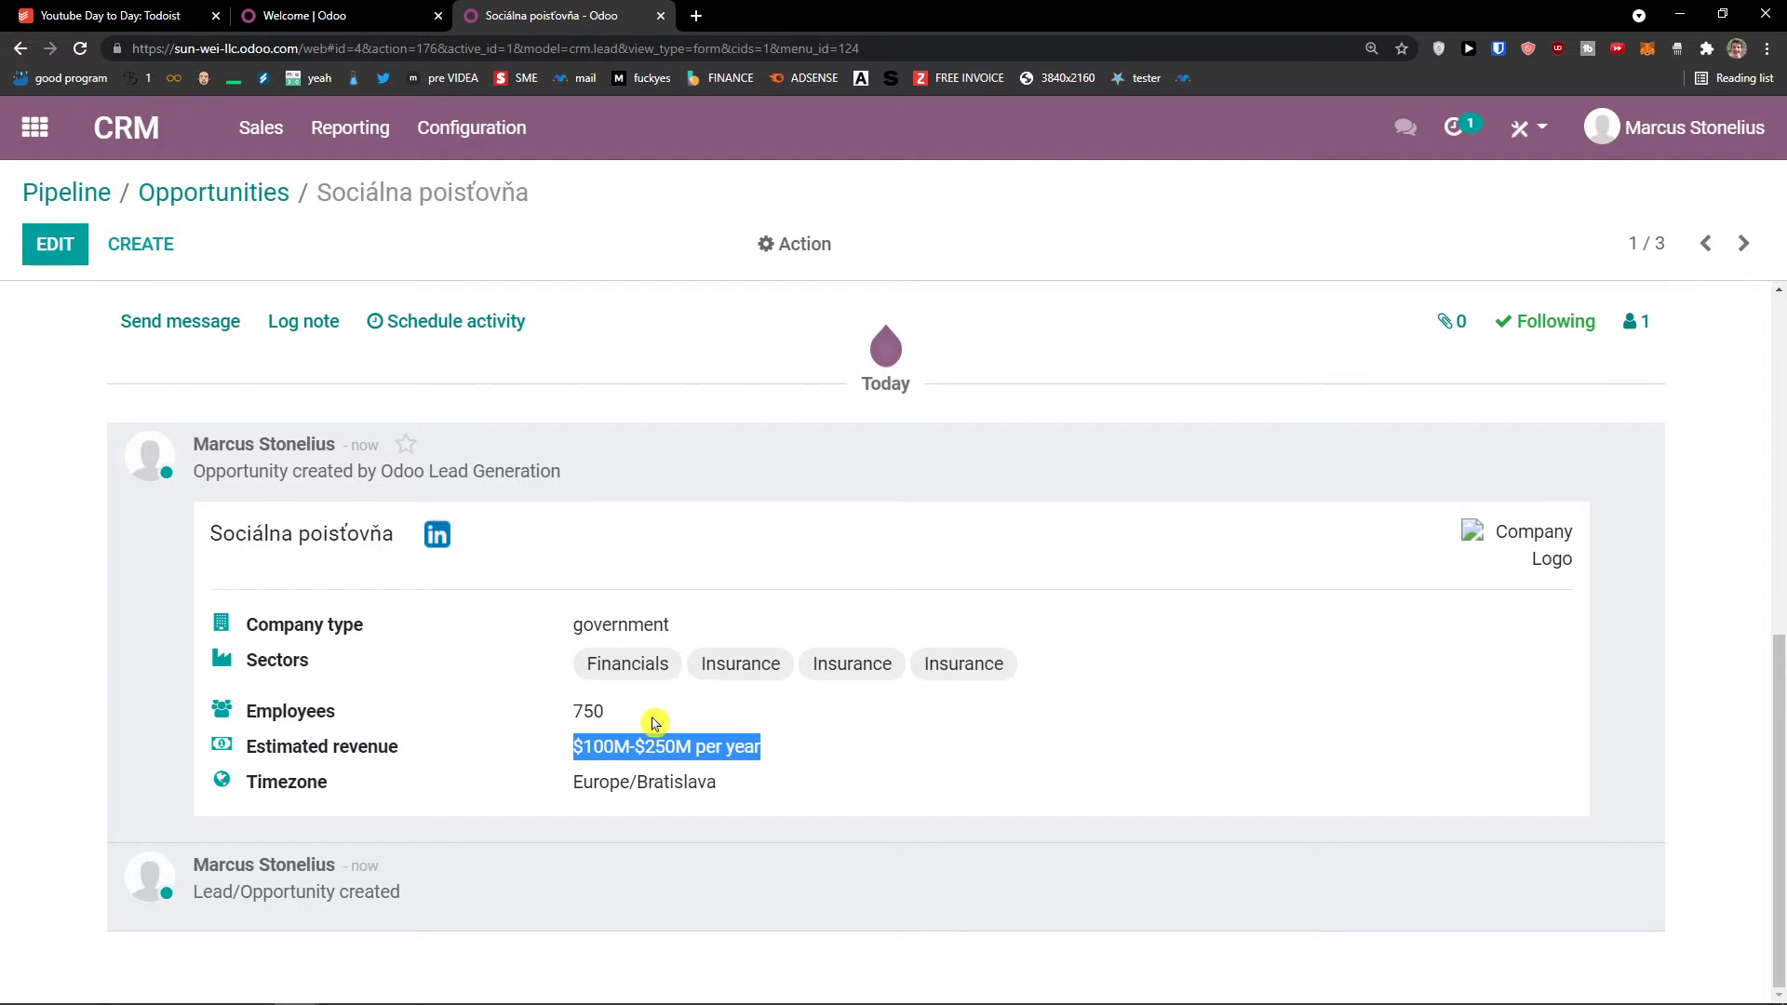
scroll(703, 733, up, 5)
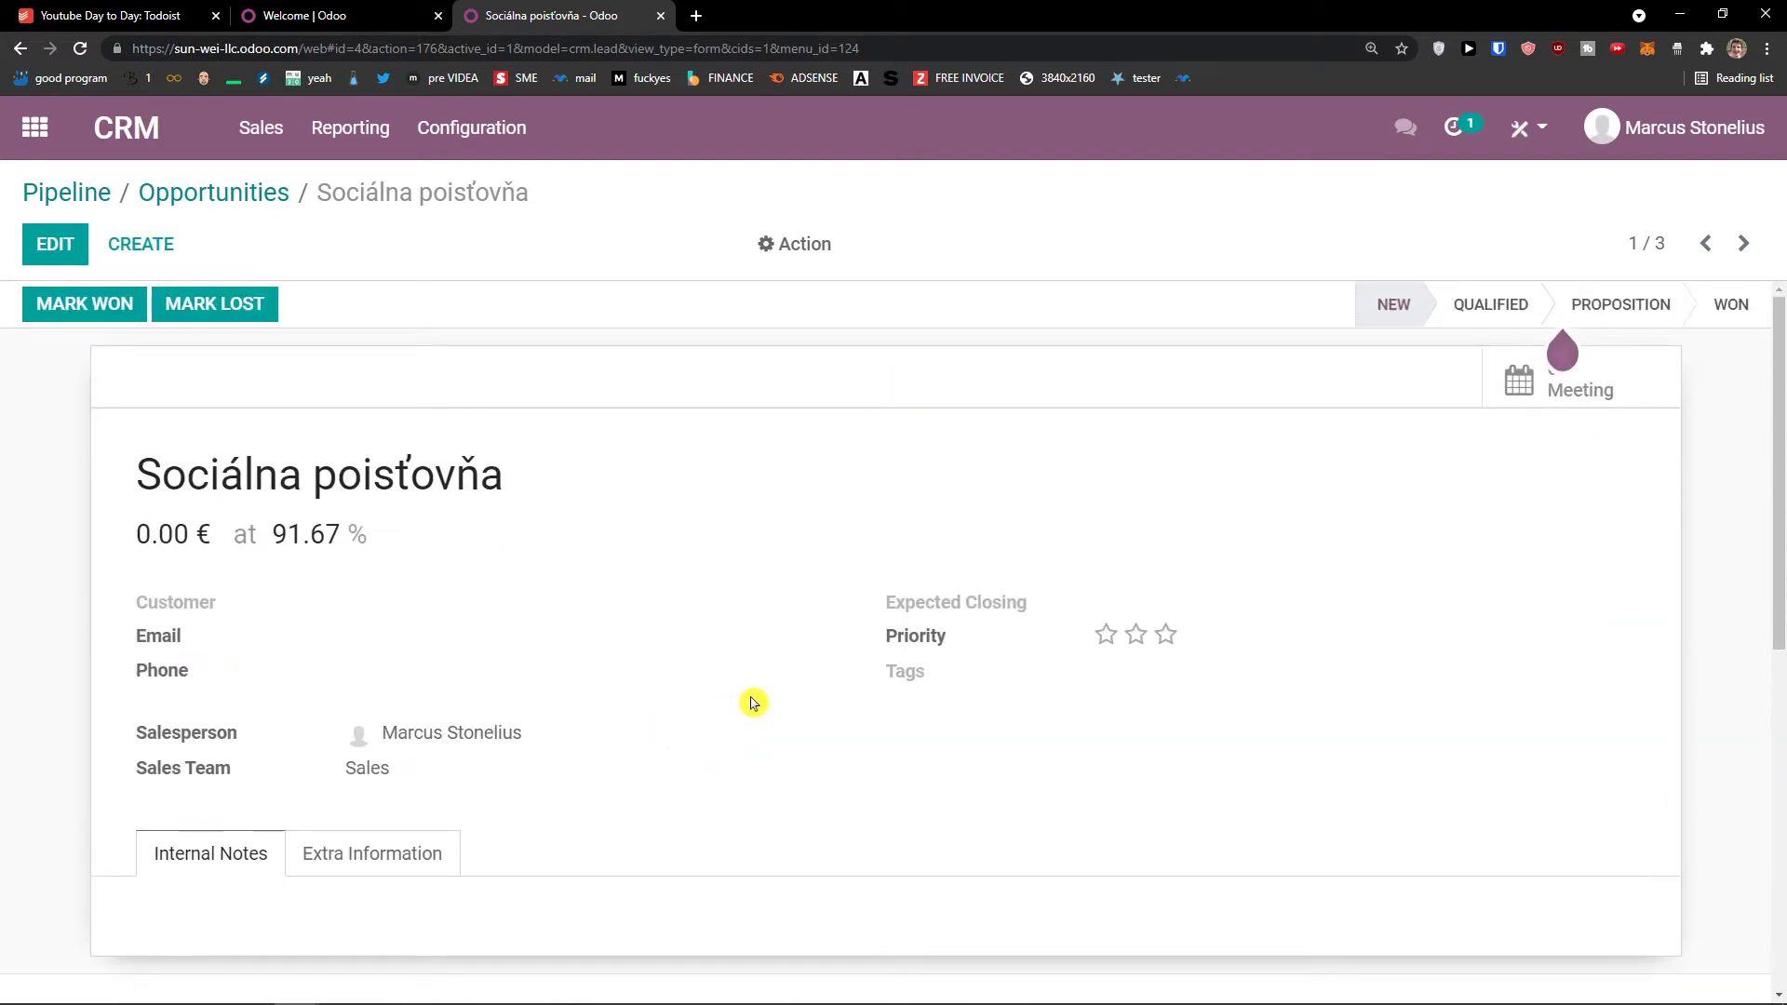
click(278, 149)
click(293, 187)
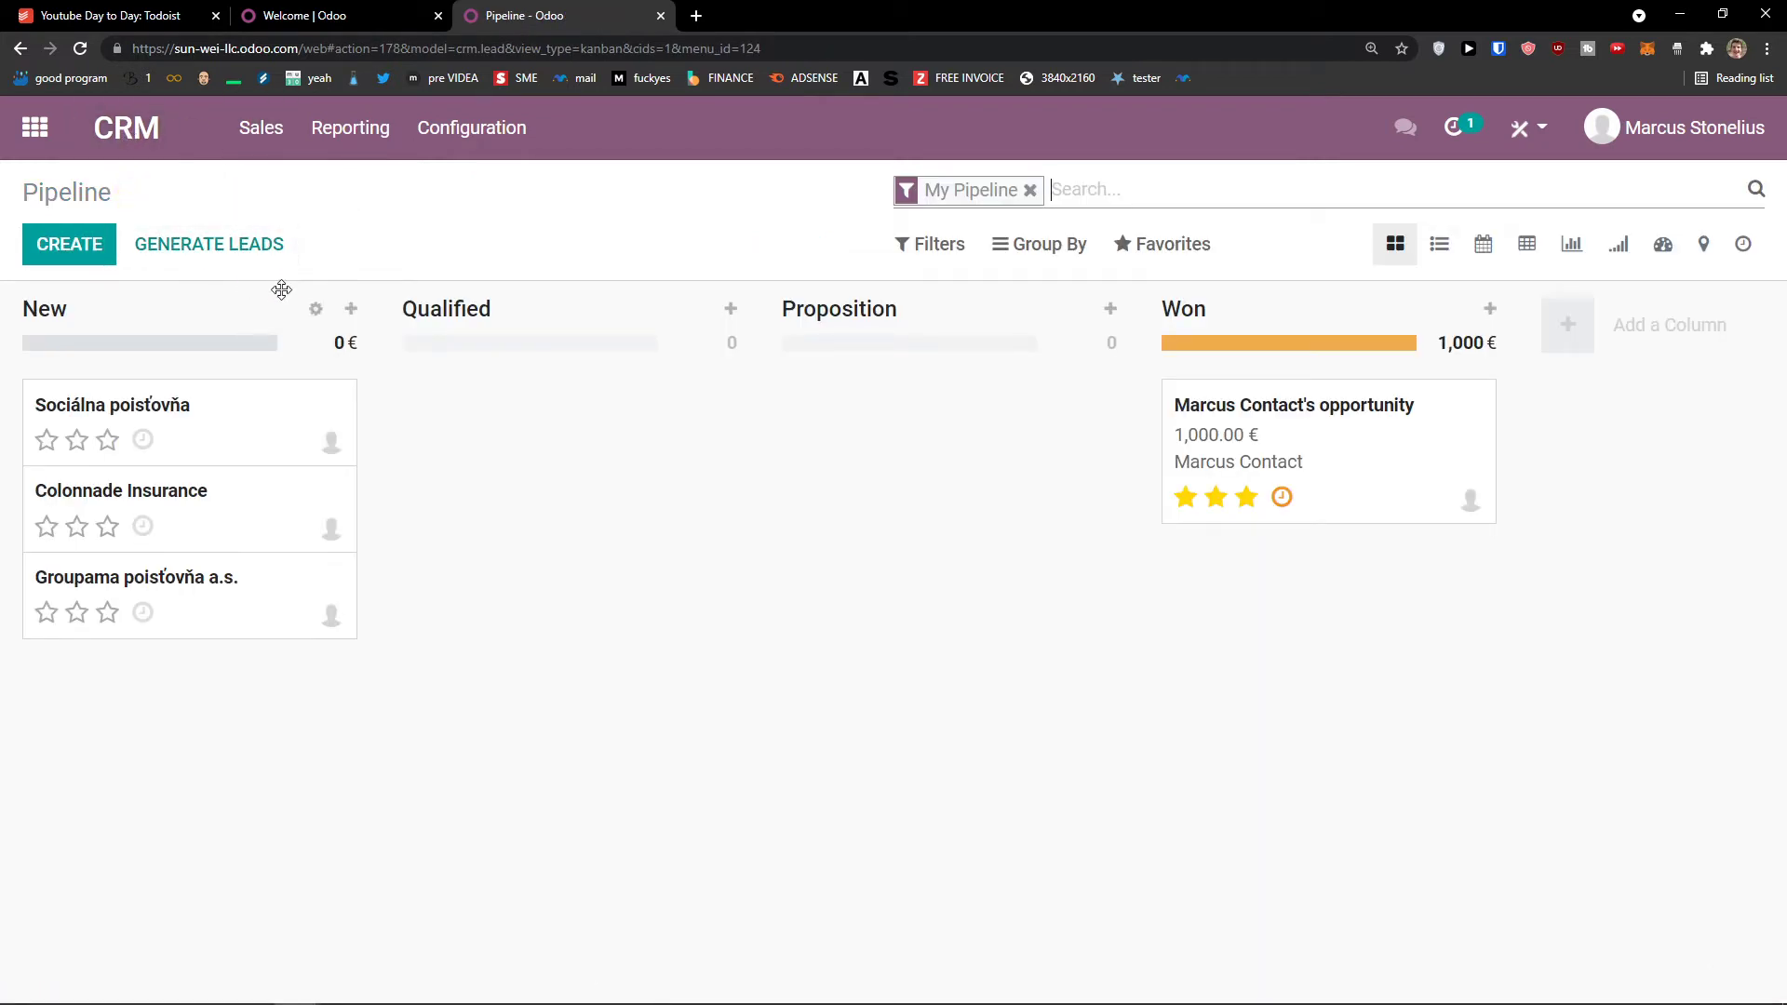
Step: Reload the My Pipeline board and bring up its Filters and Group By options
click(258, 149)
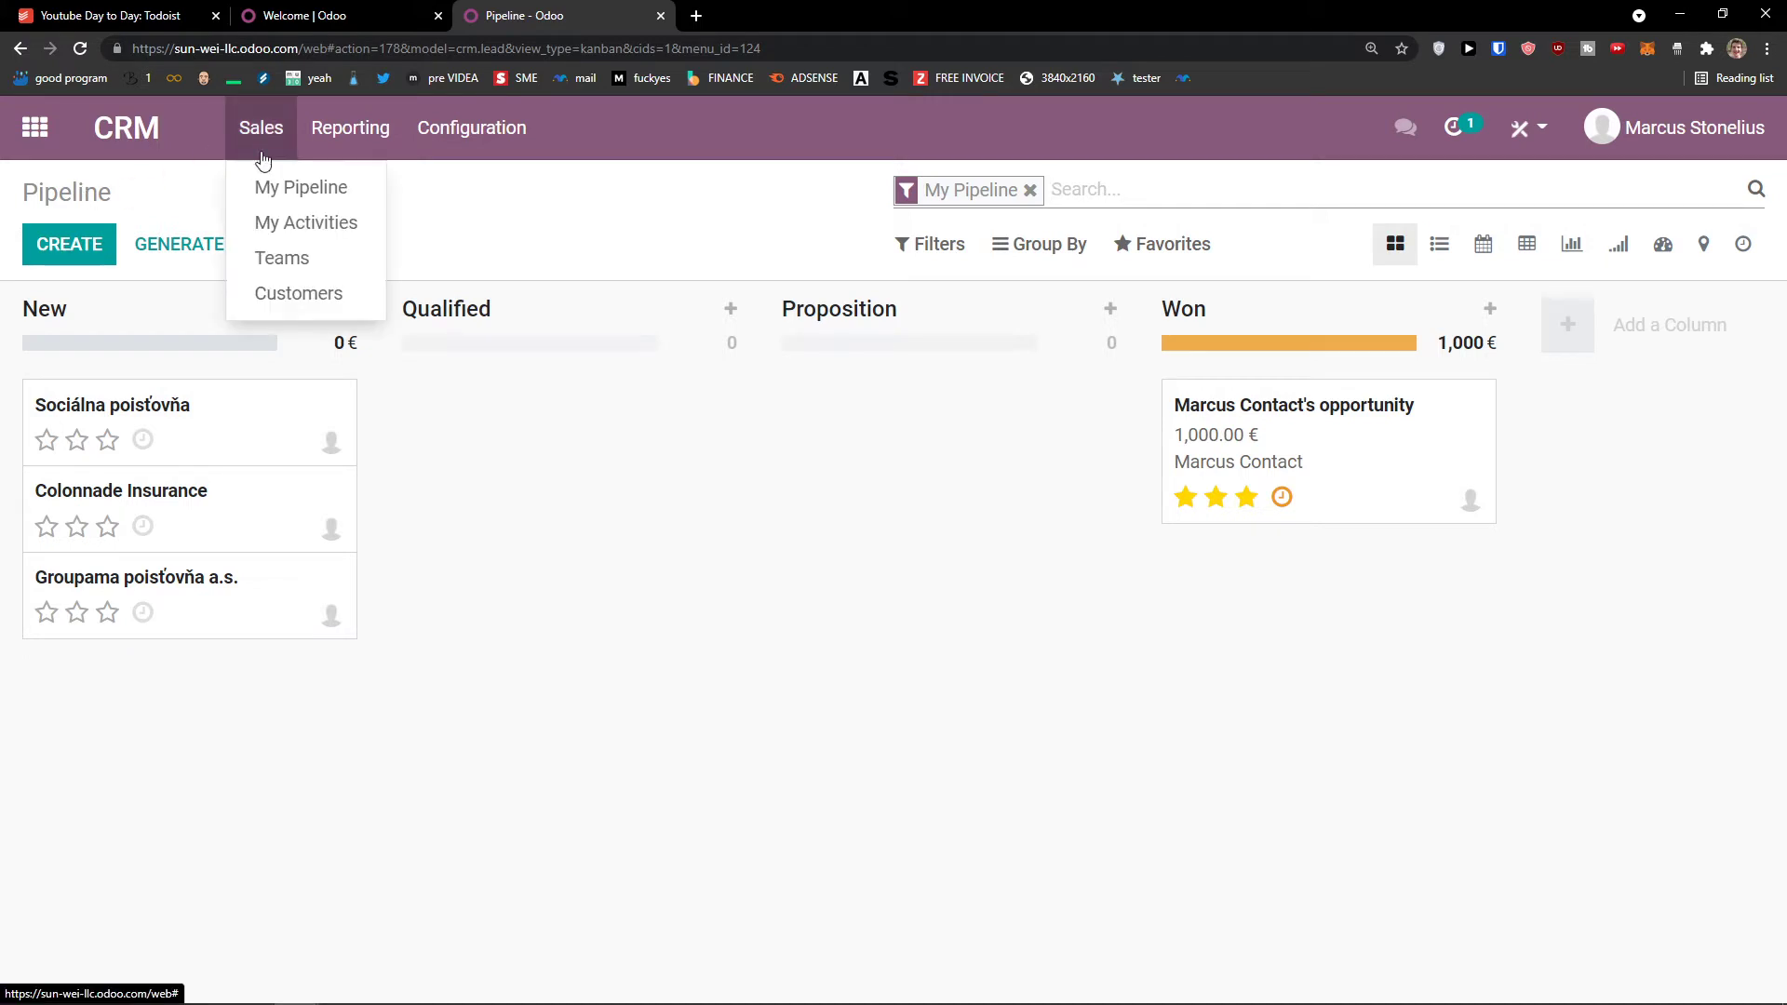
click(267, 191)
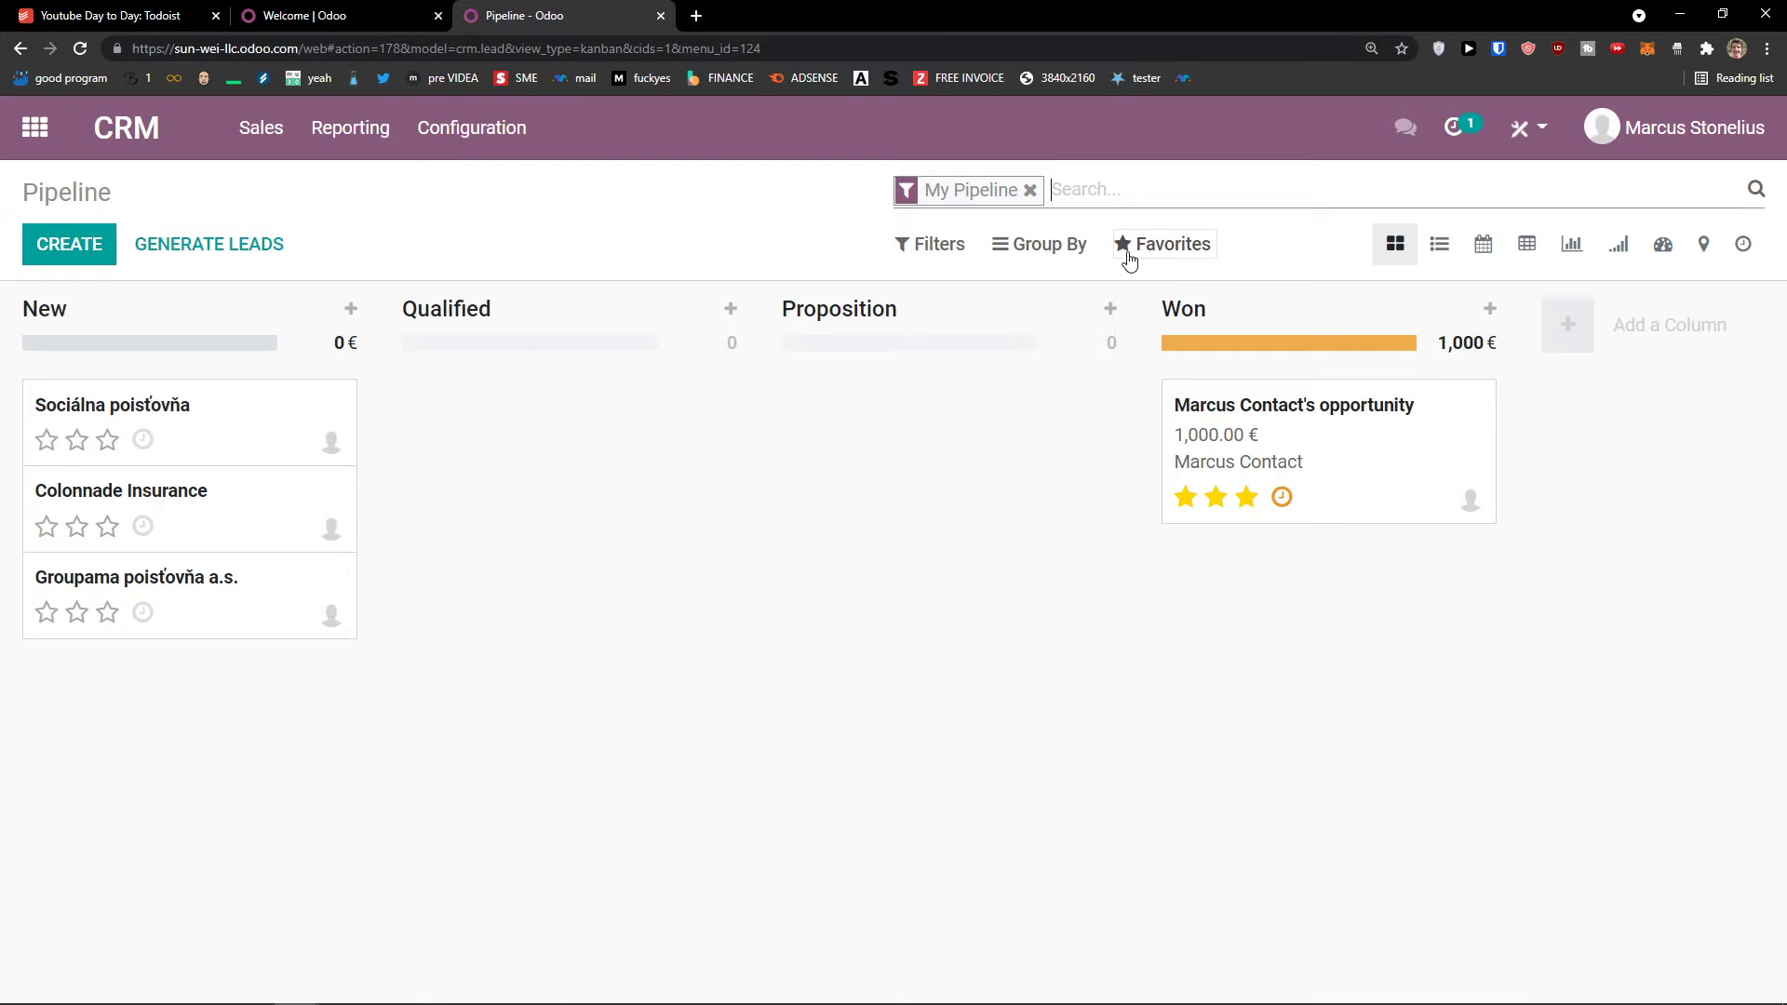
click(946, 256)
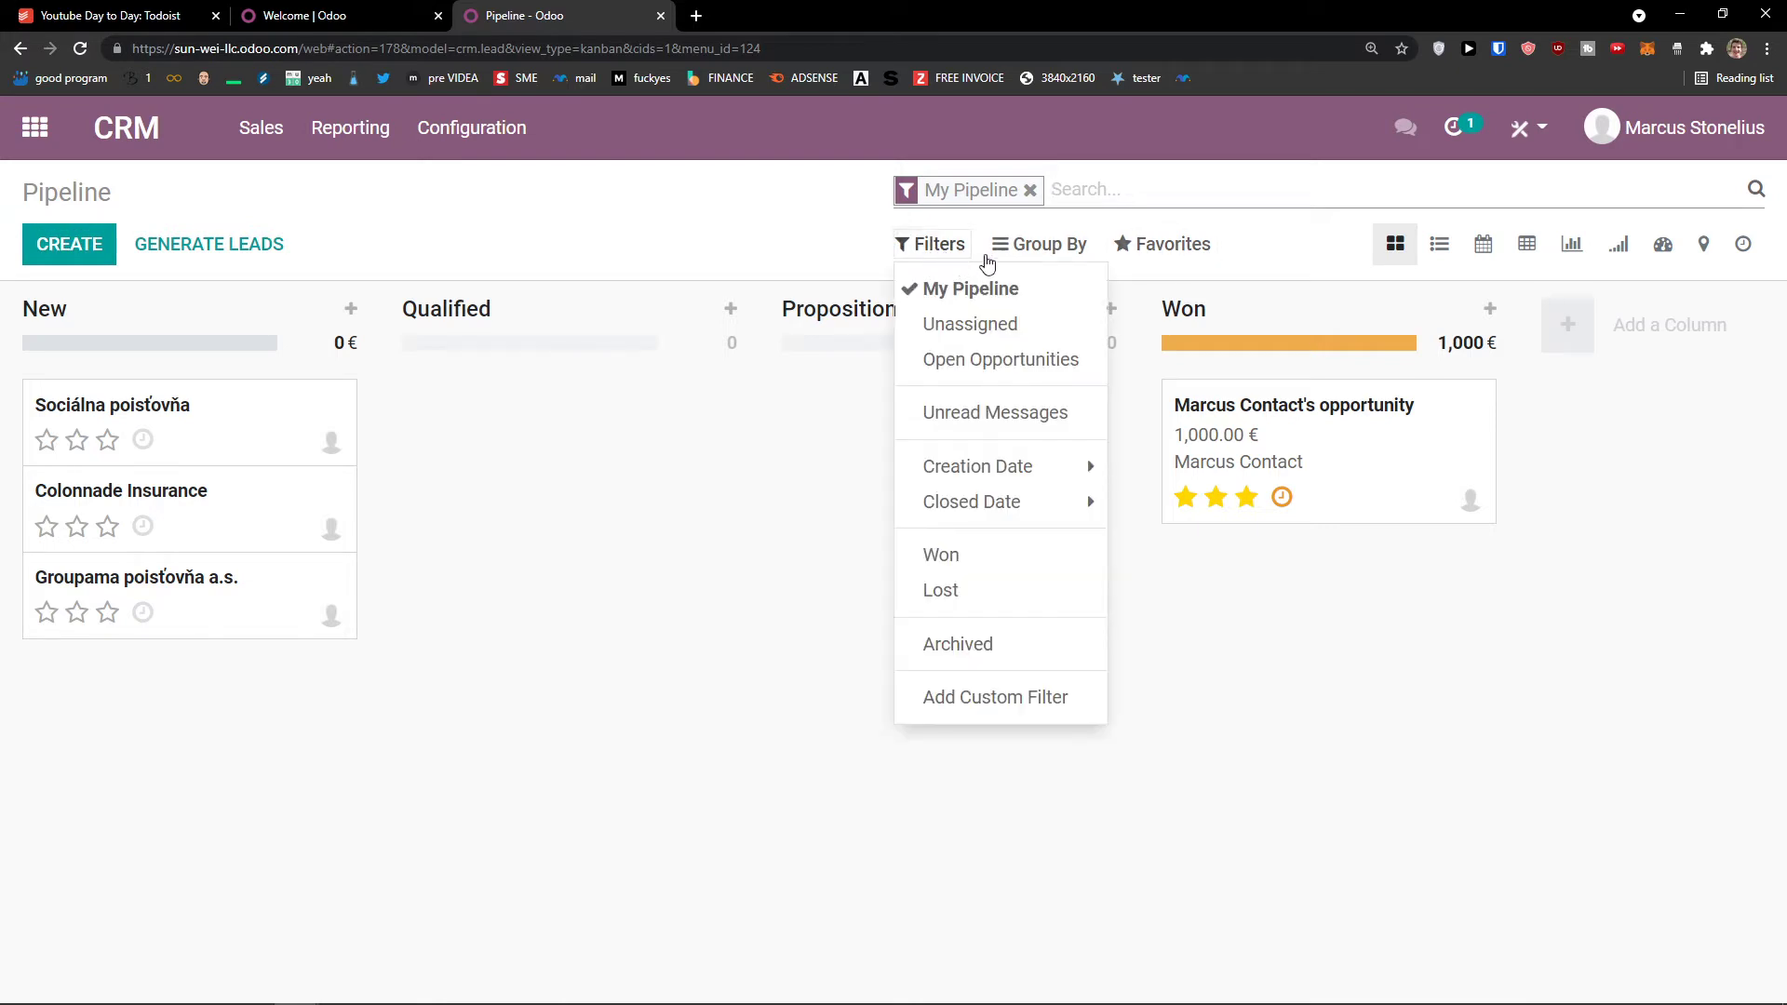
click(1069, 249)
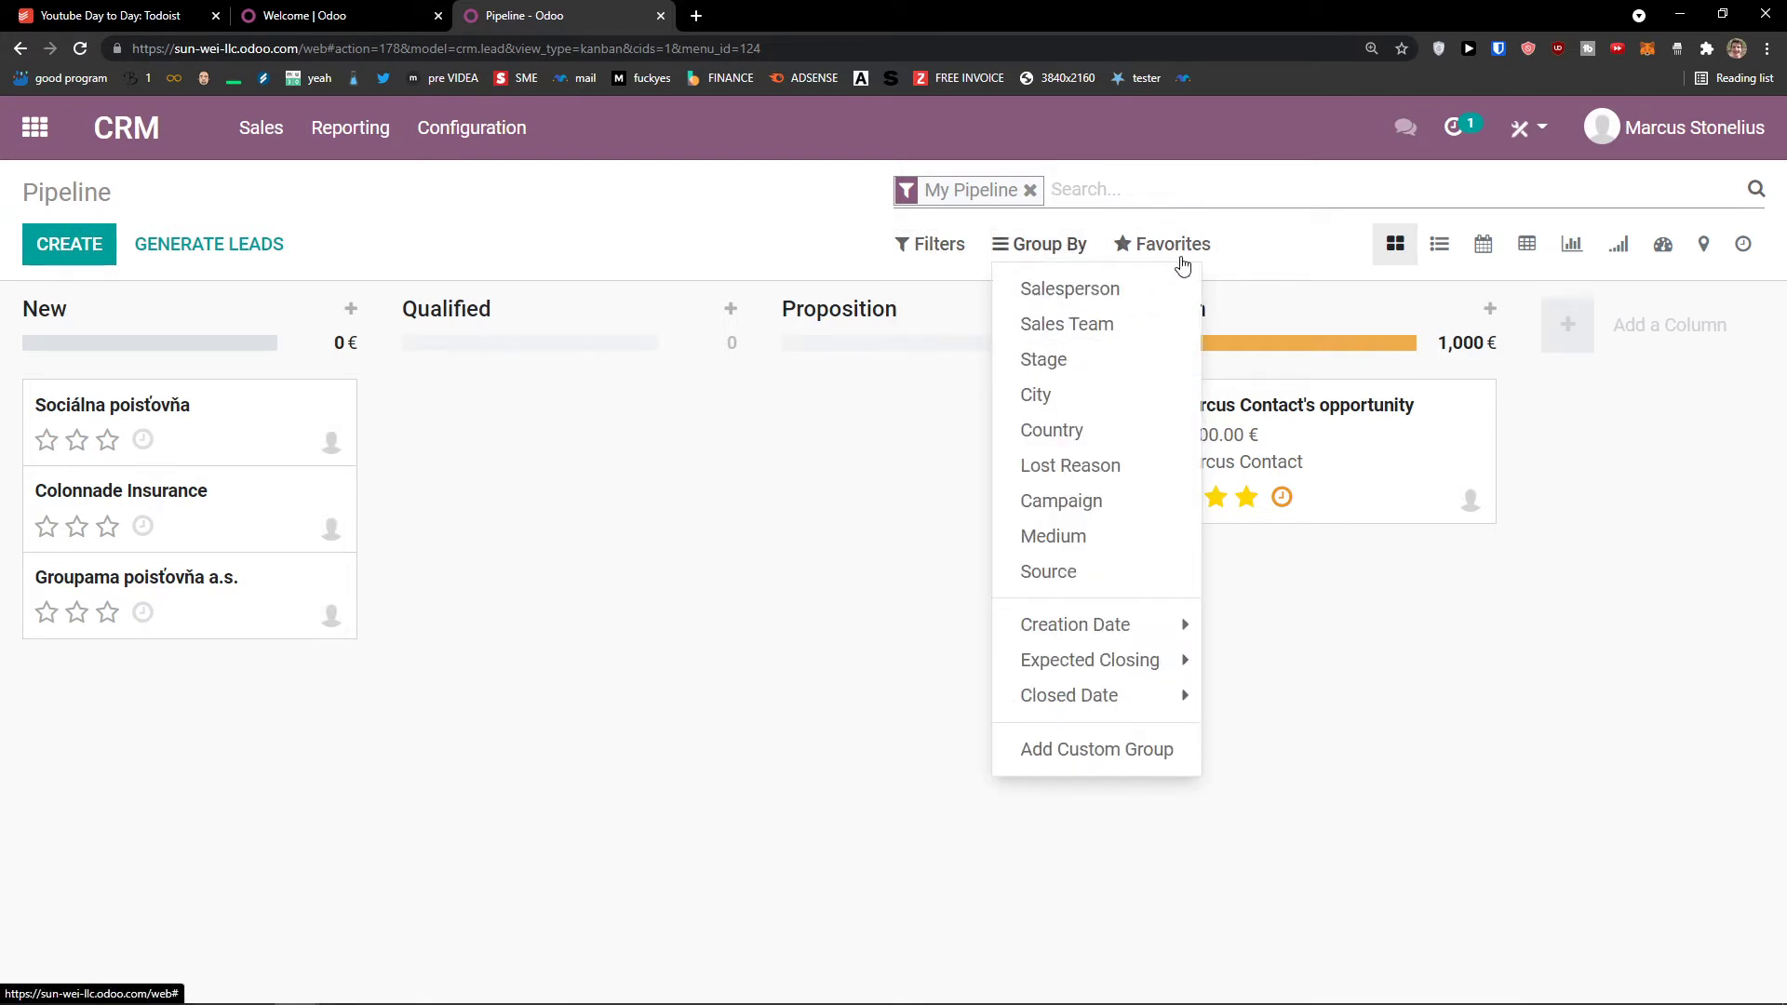
Step: Show the pipeline as a list of opportunities, then on a monthly calendar
click(1443, 247)
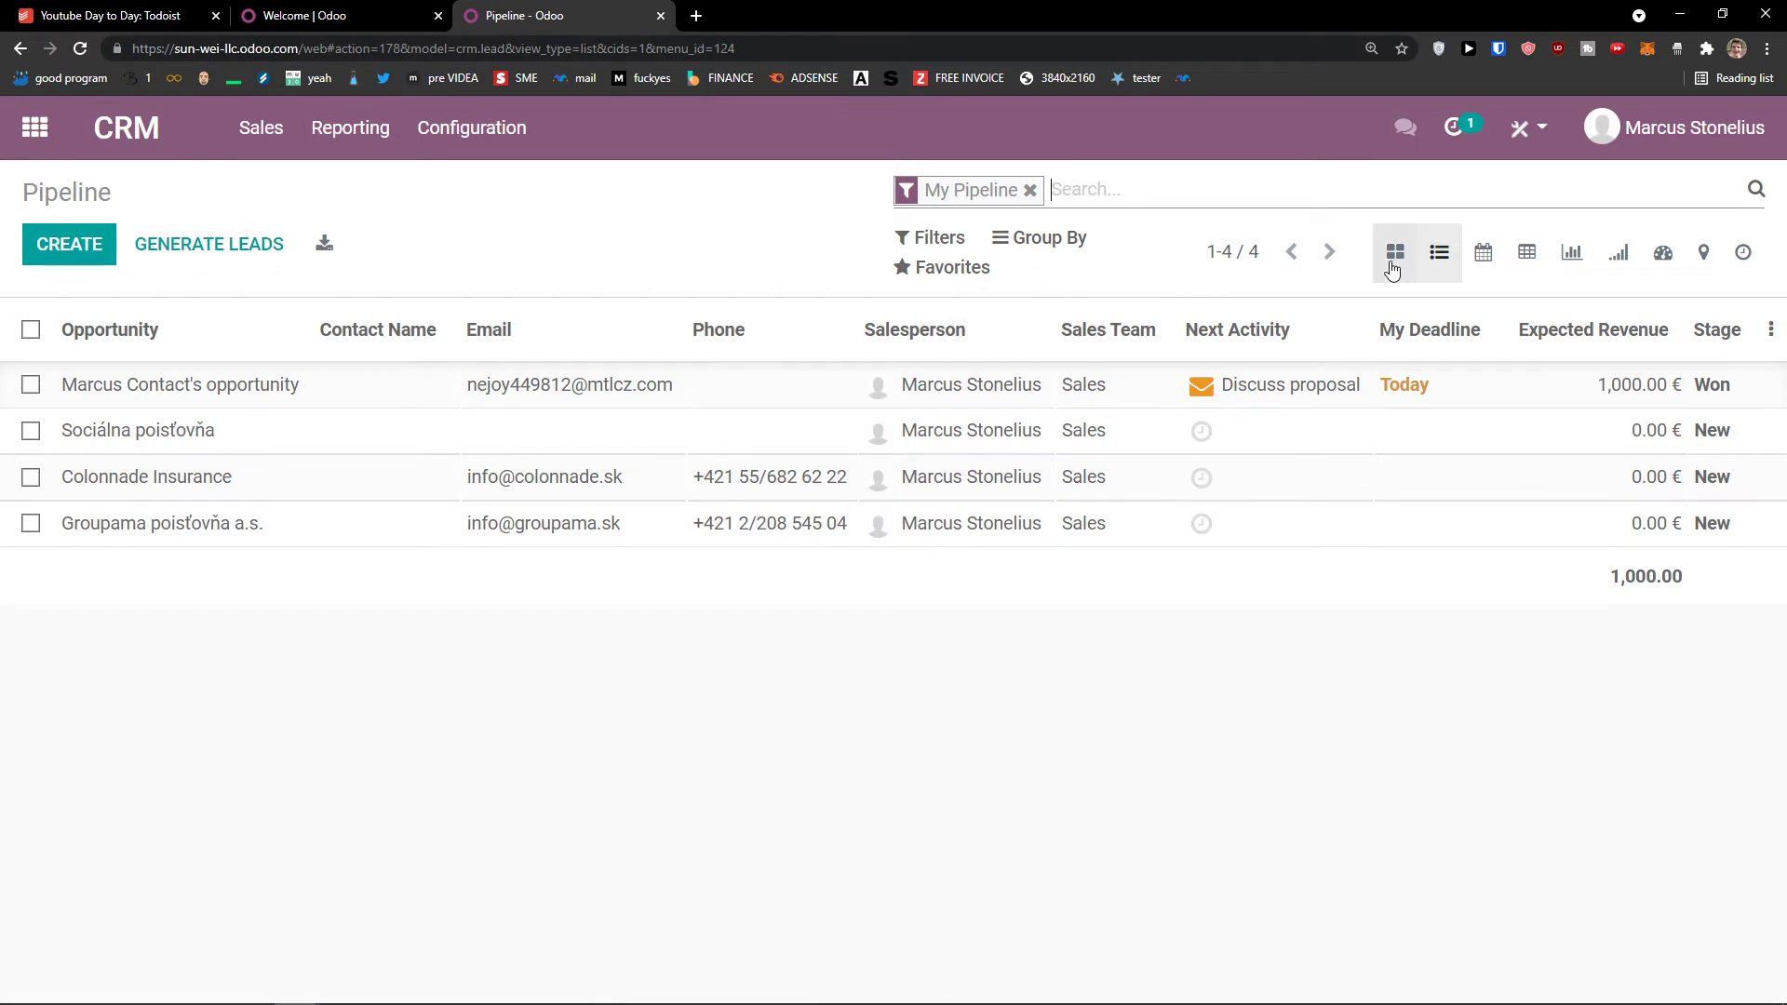
click(1393, 265)
click(1431, 261)
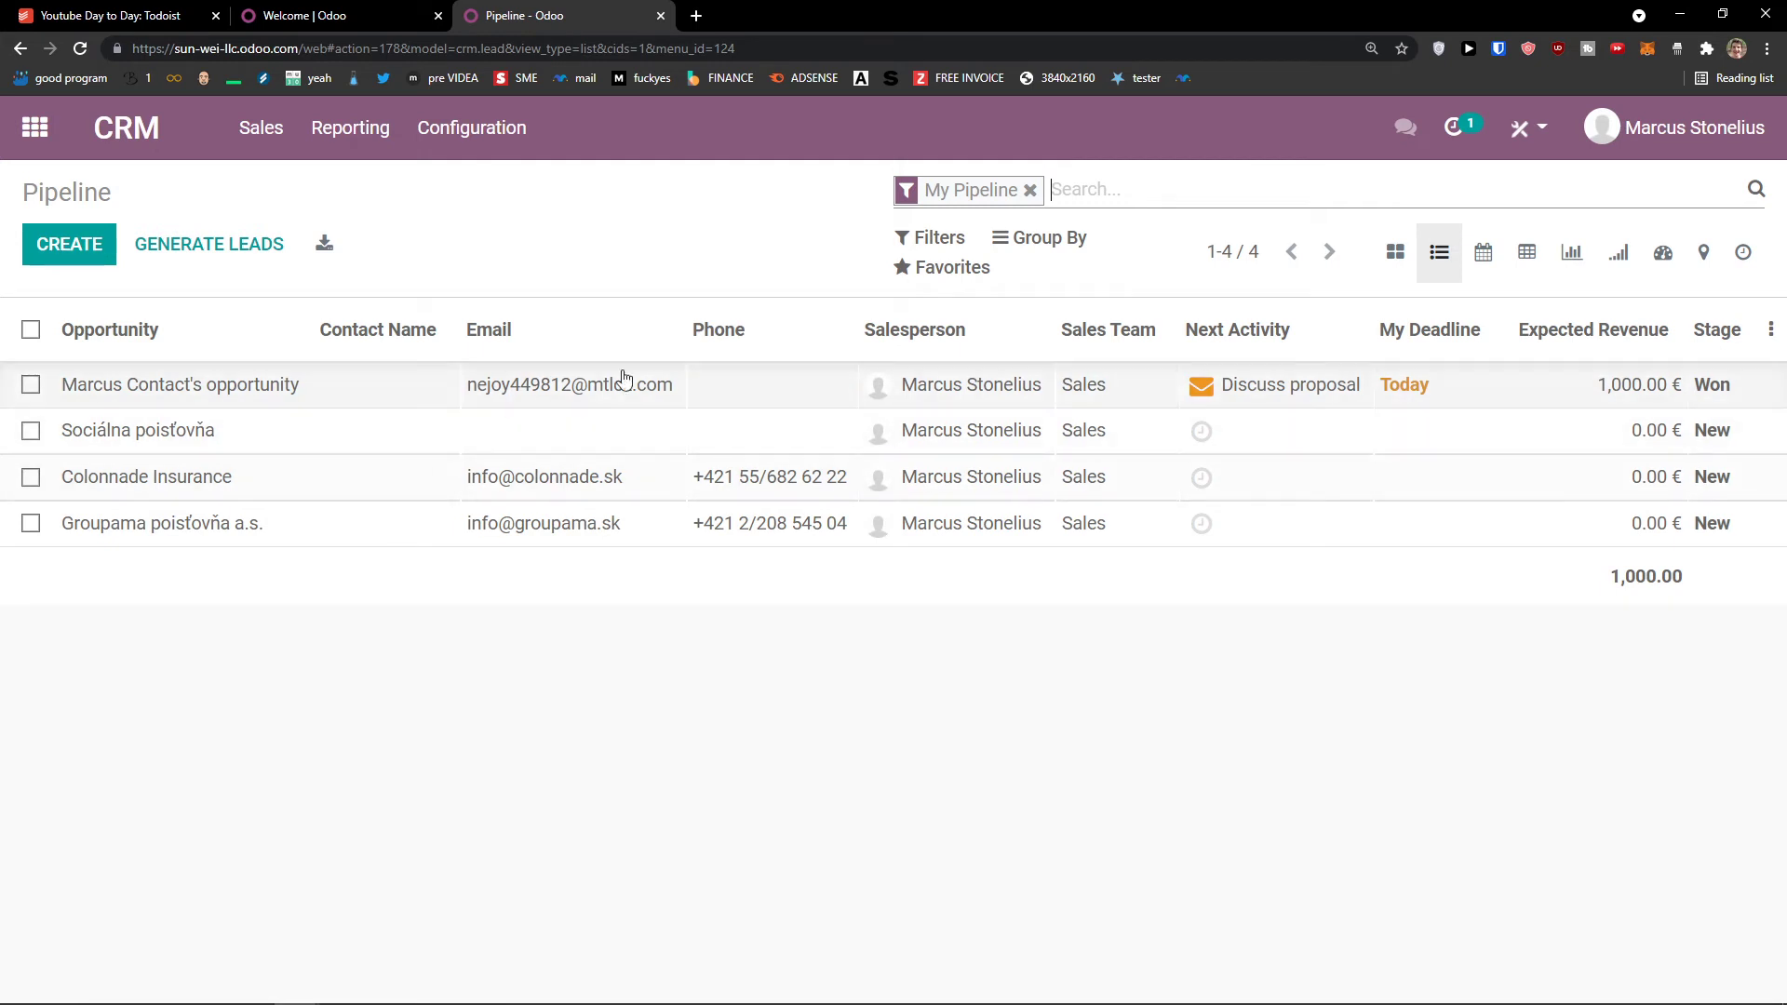
click(1483, 253)
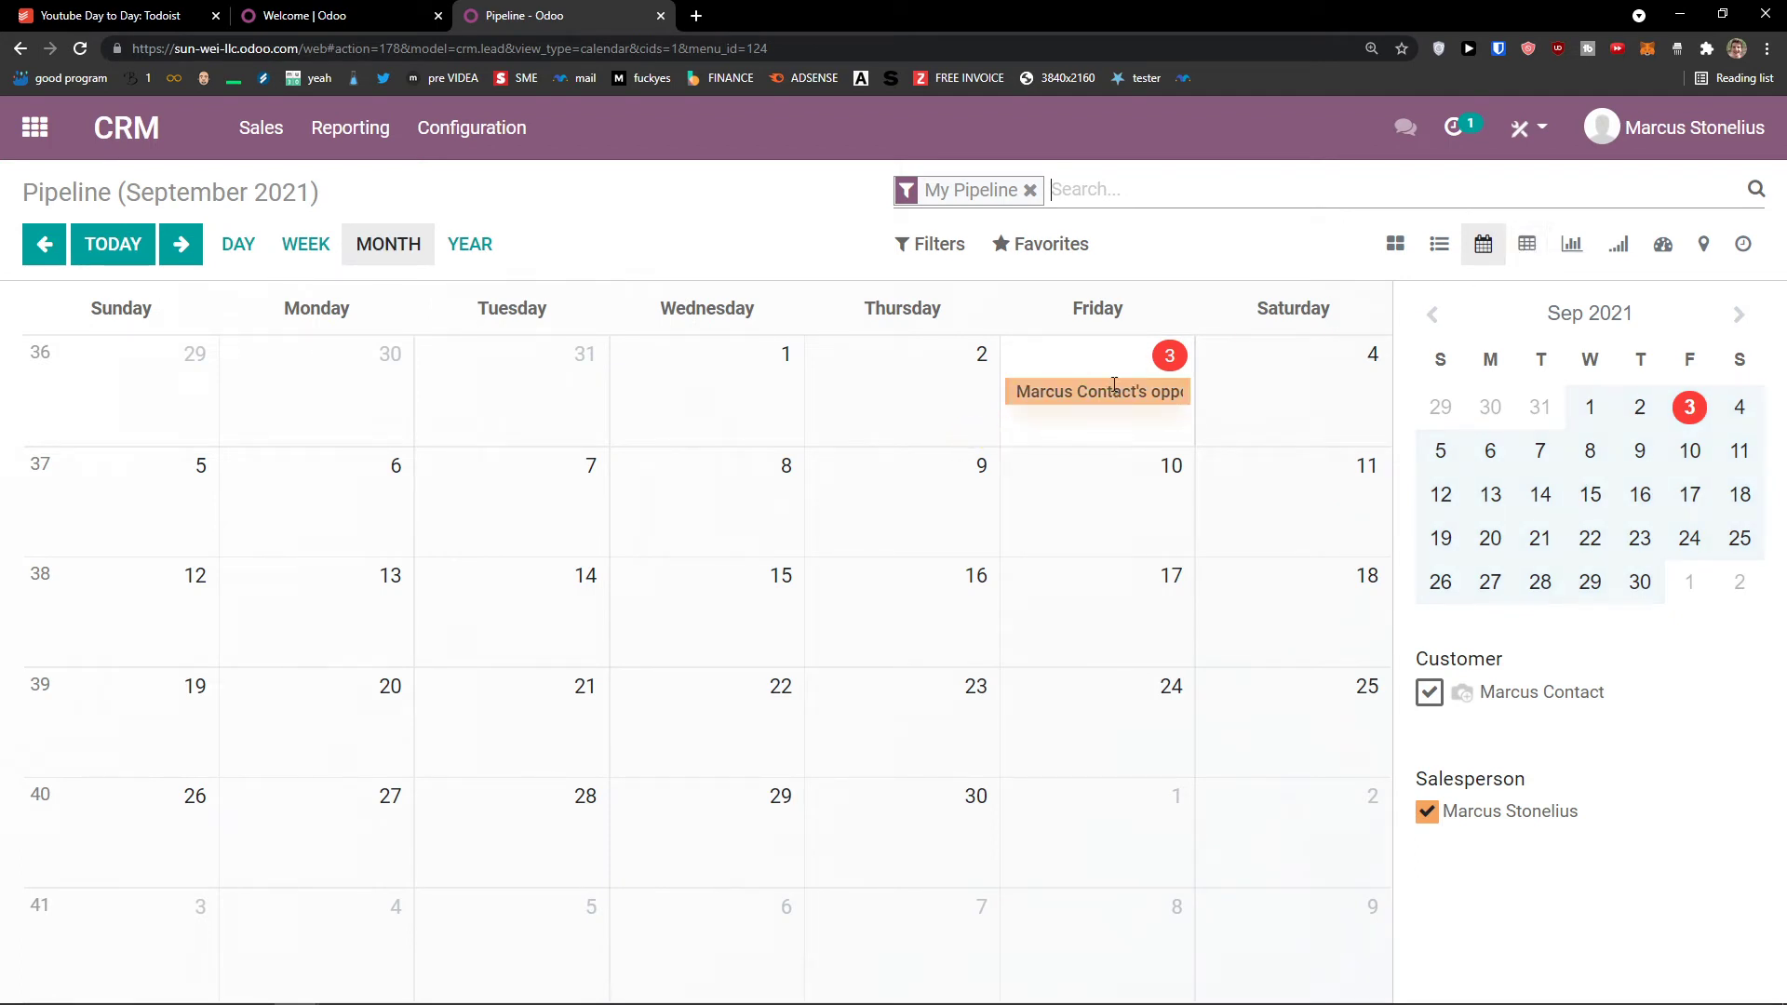
Step: View the expected-revenue pivot table, then a bar chart of opportunities per stage
click(1526, 243)
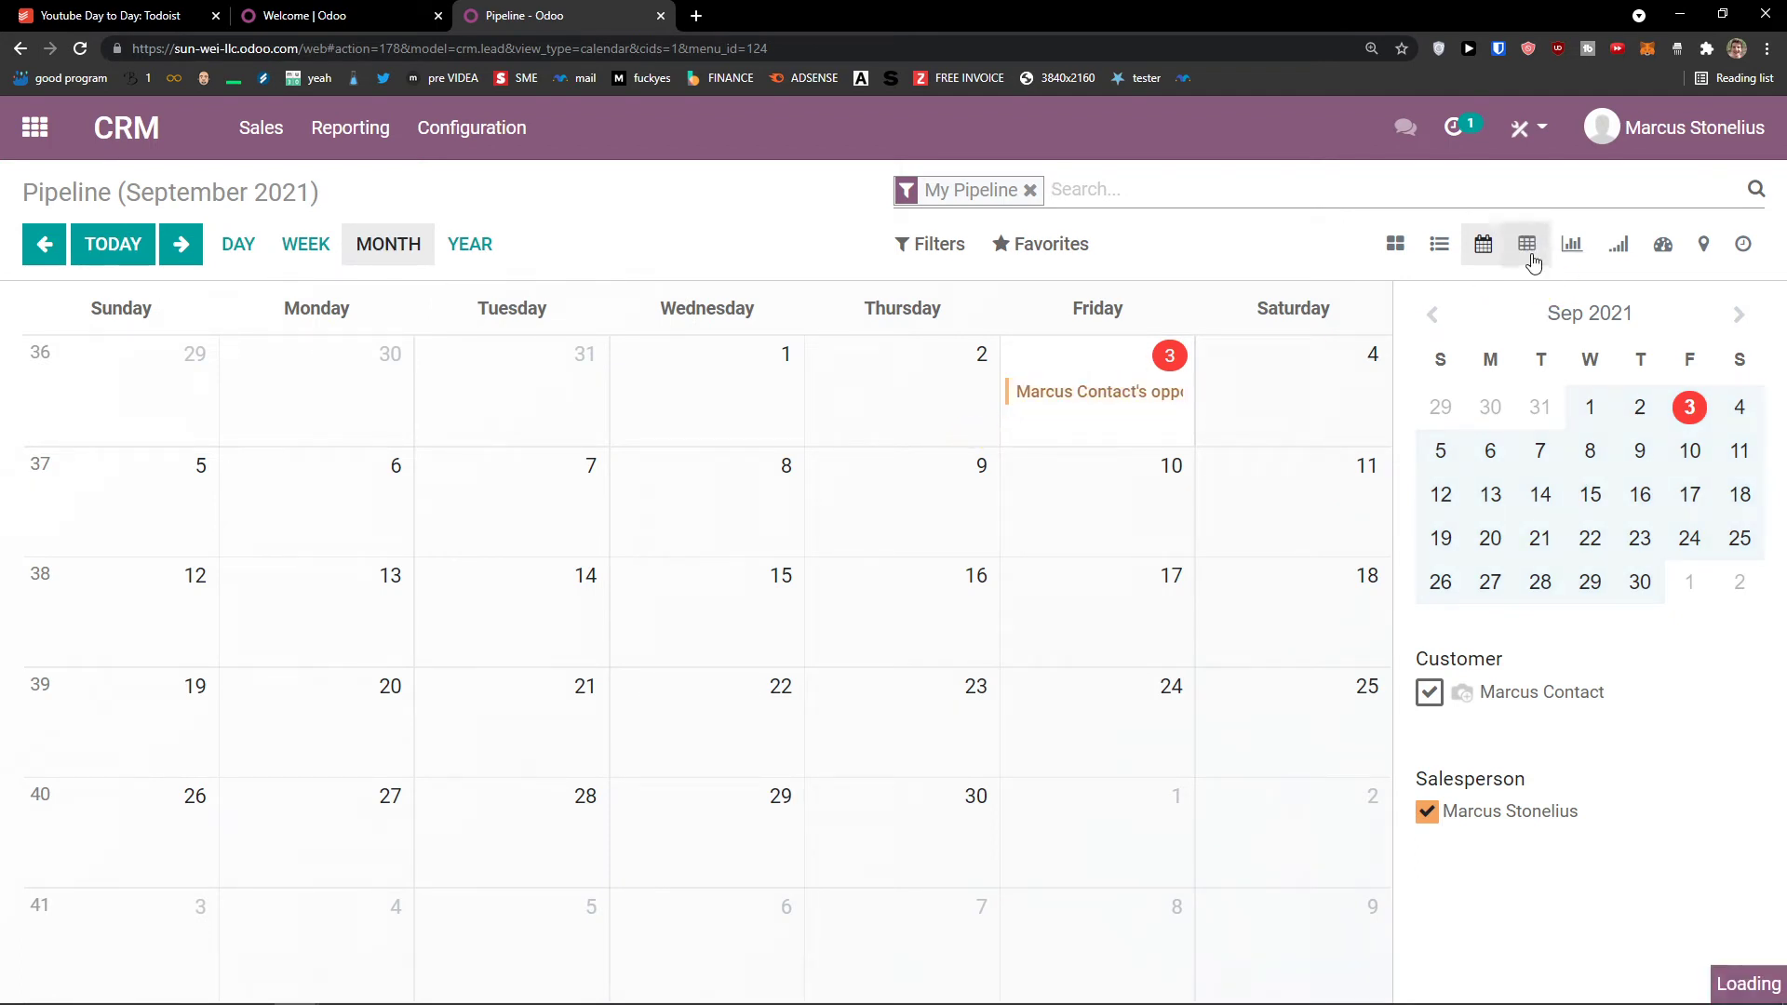
click(1468, 248)
click(1522, 244)
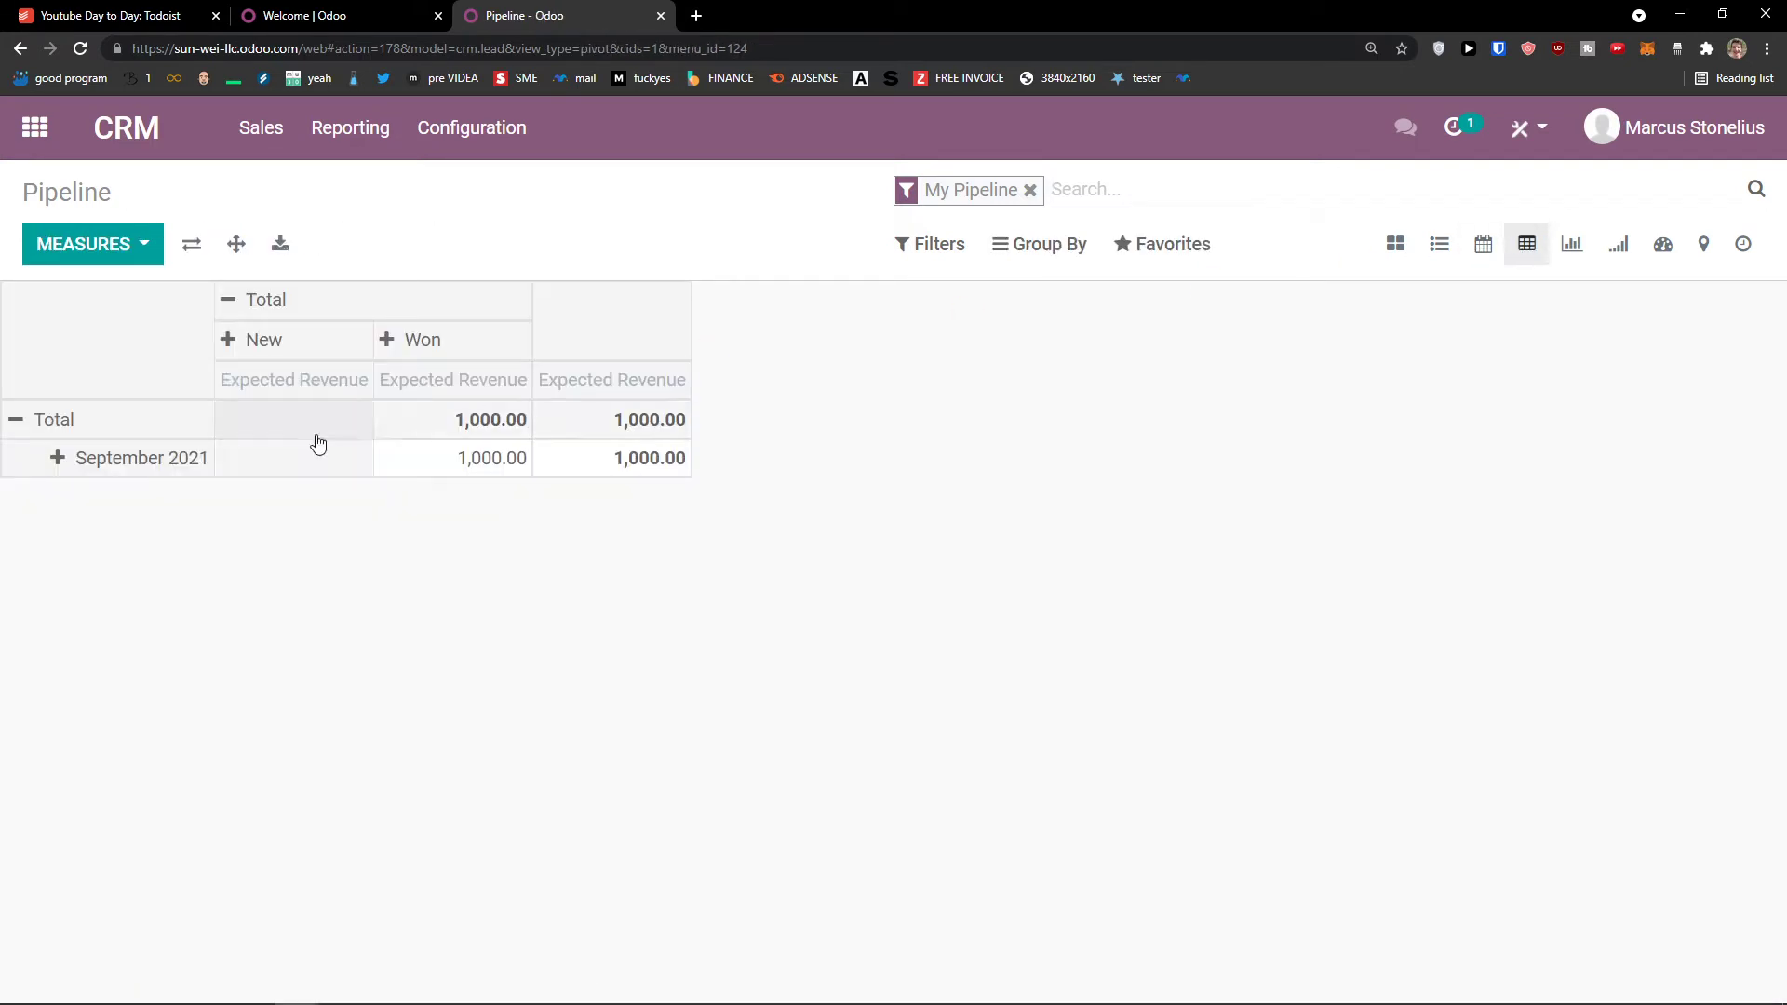
click(249, 504)
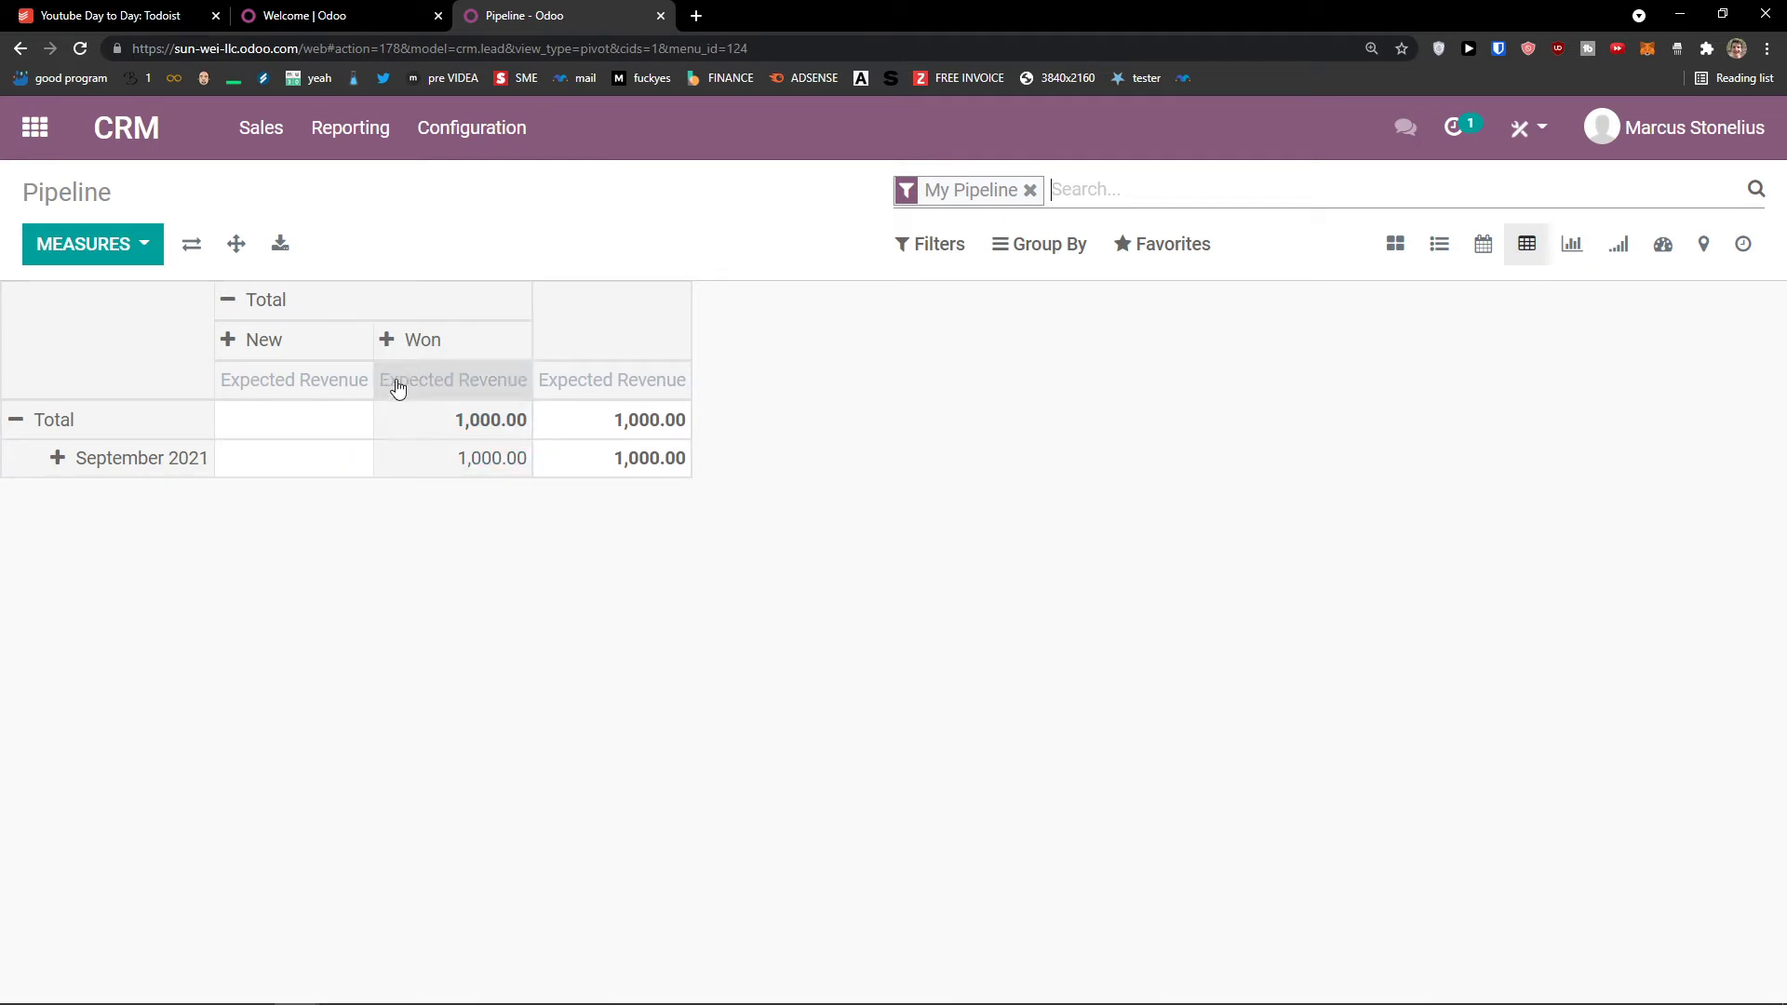
click(1574, 250)
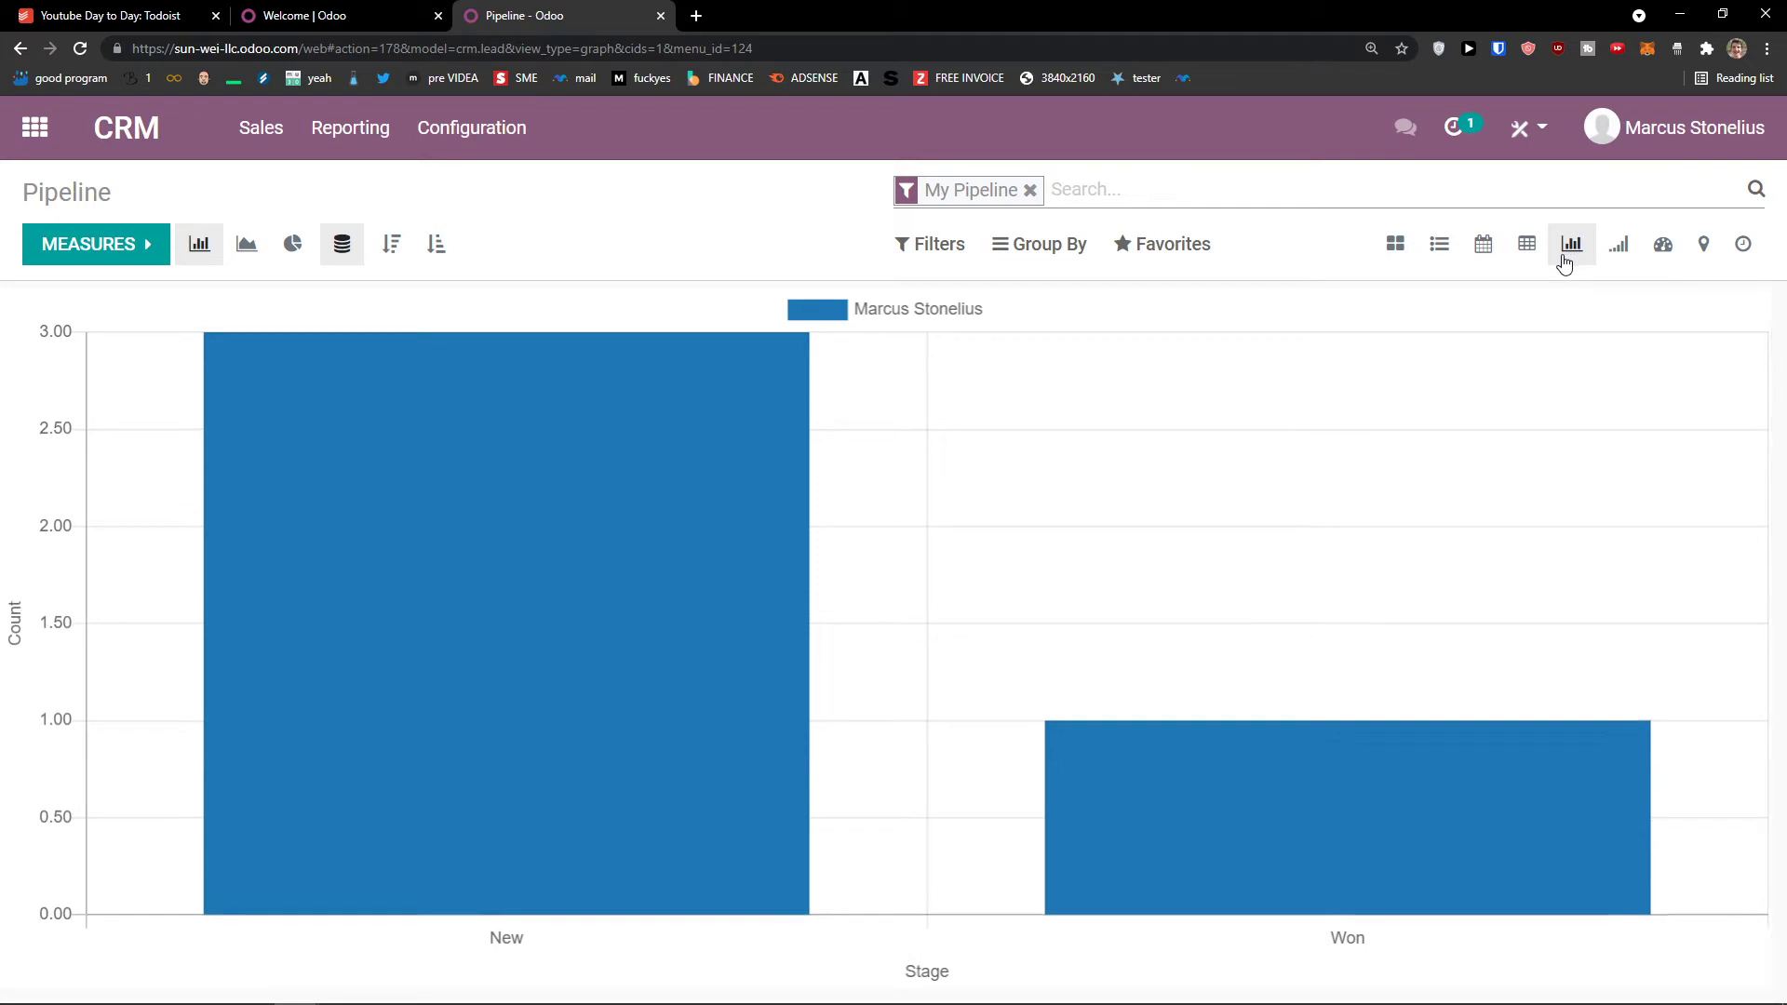
Step: Look over the weekly cohort analysis and the pipeline dashboard of charts and figures
click(1619, 249)
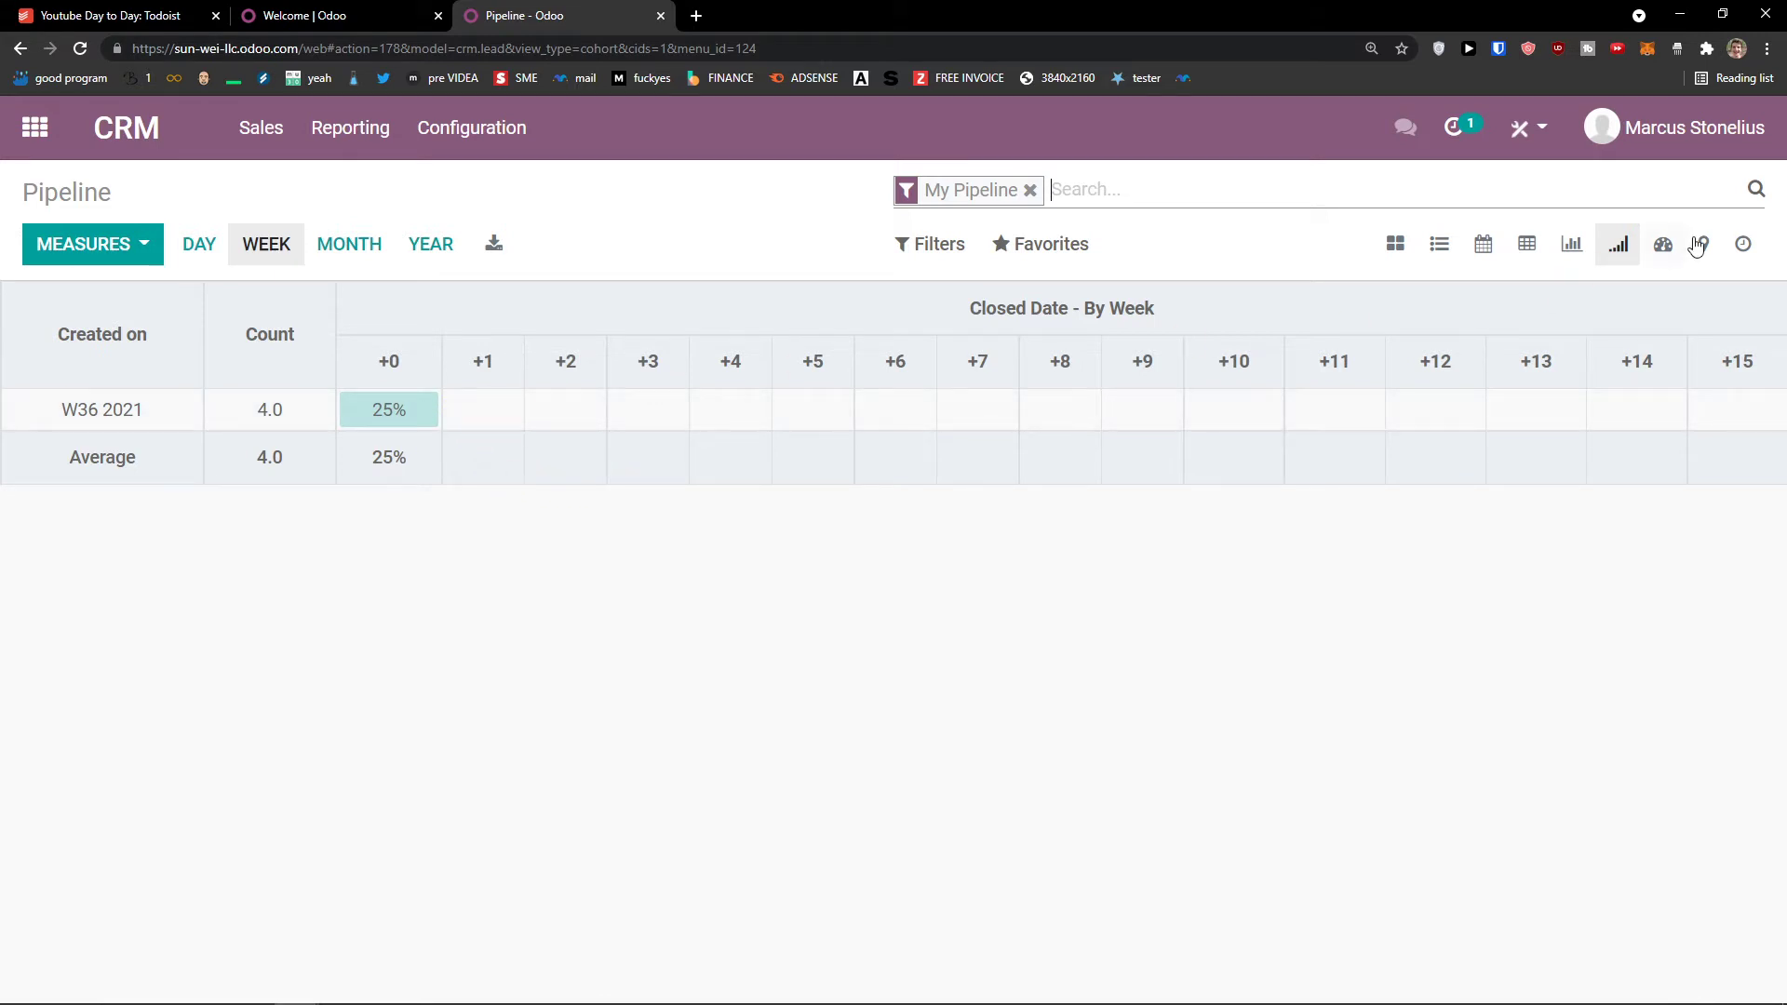
click(1663, 244)
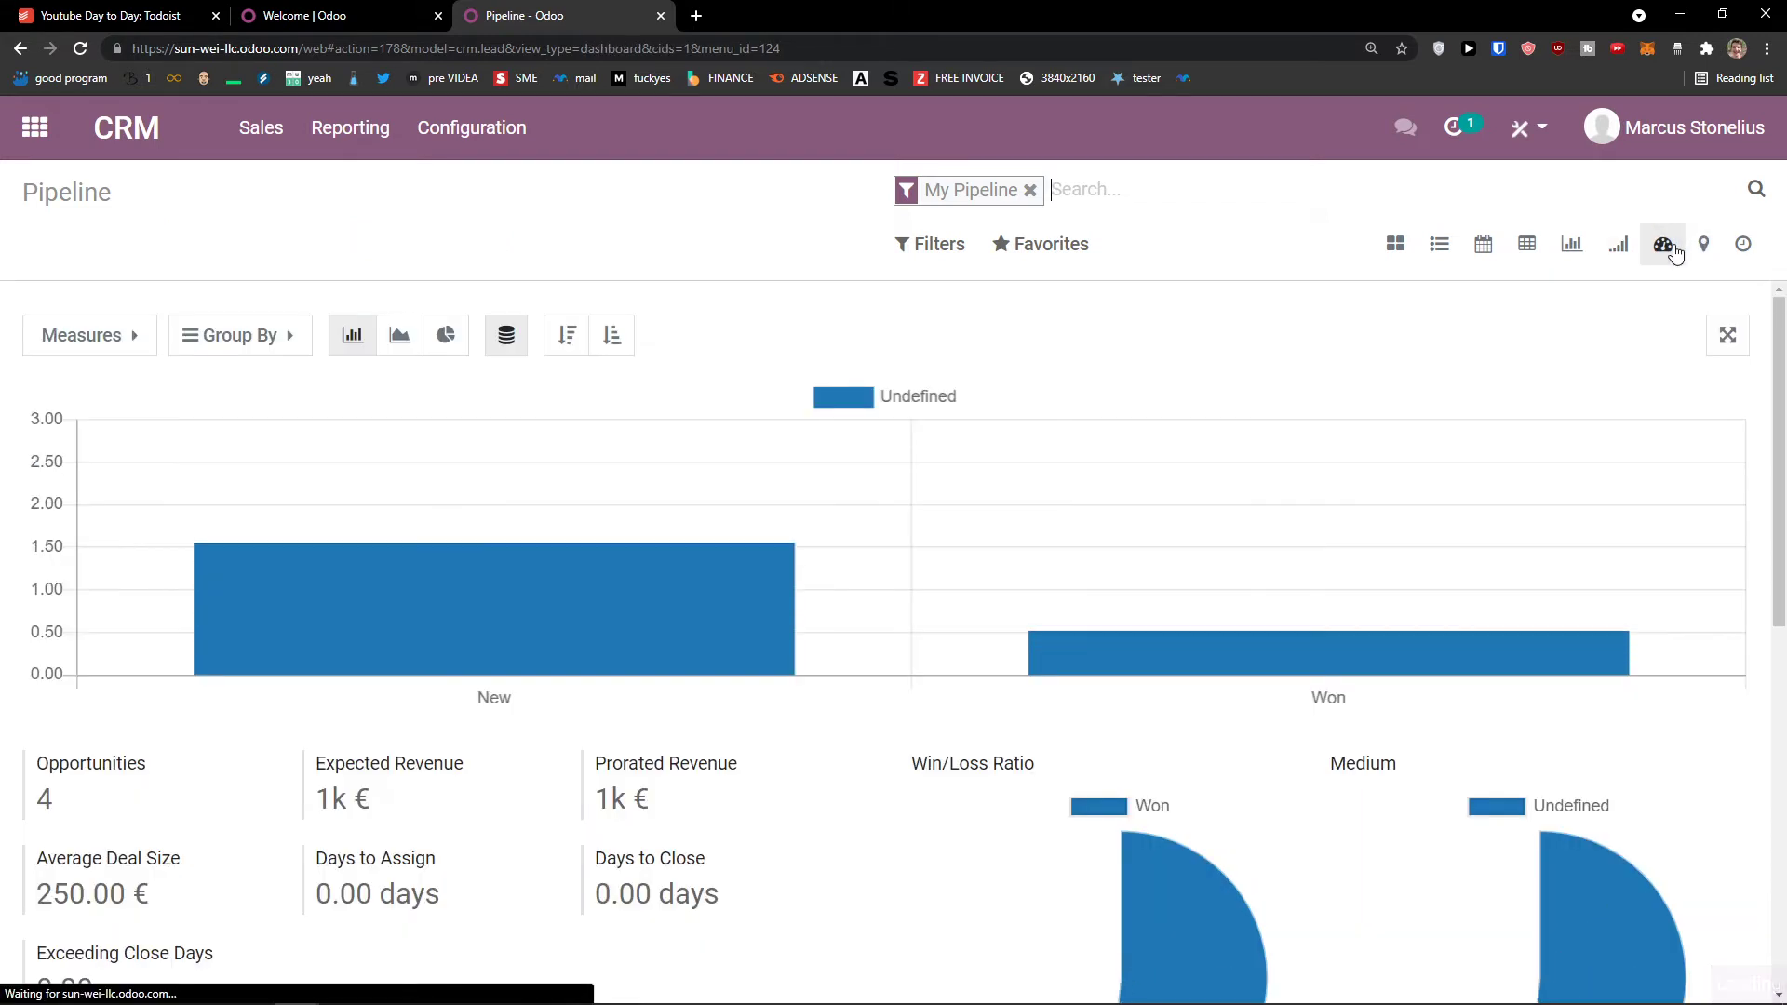
scroll(1049, 506, down, 1)
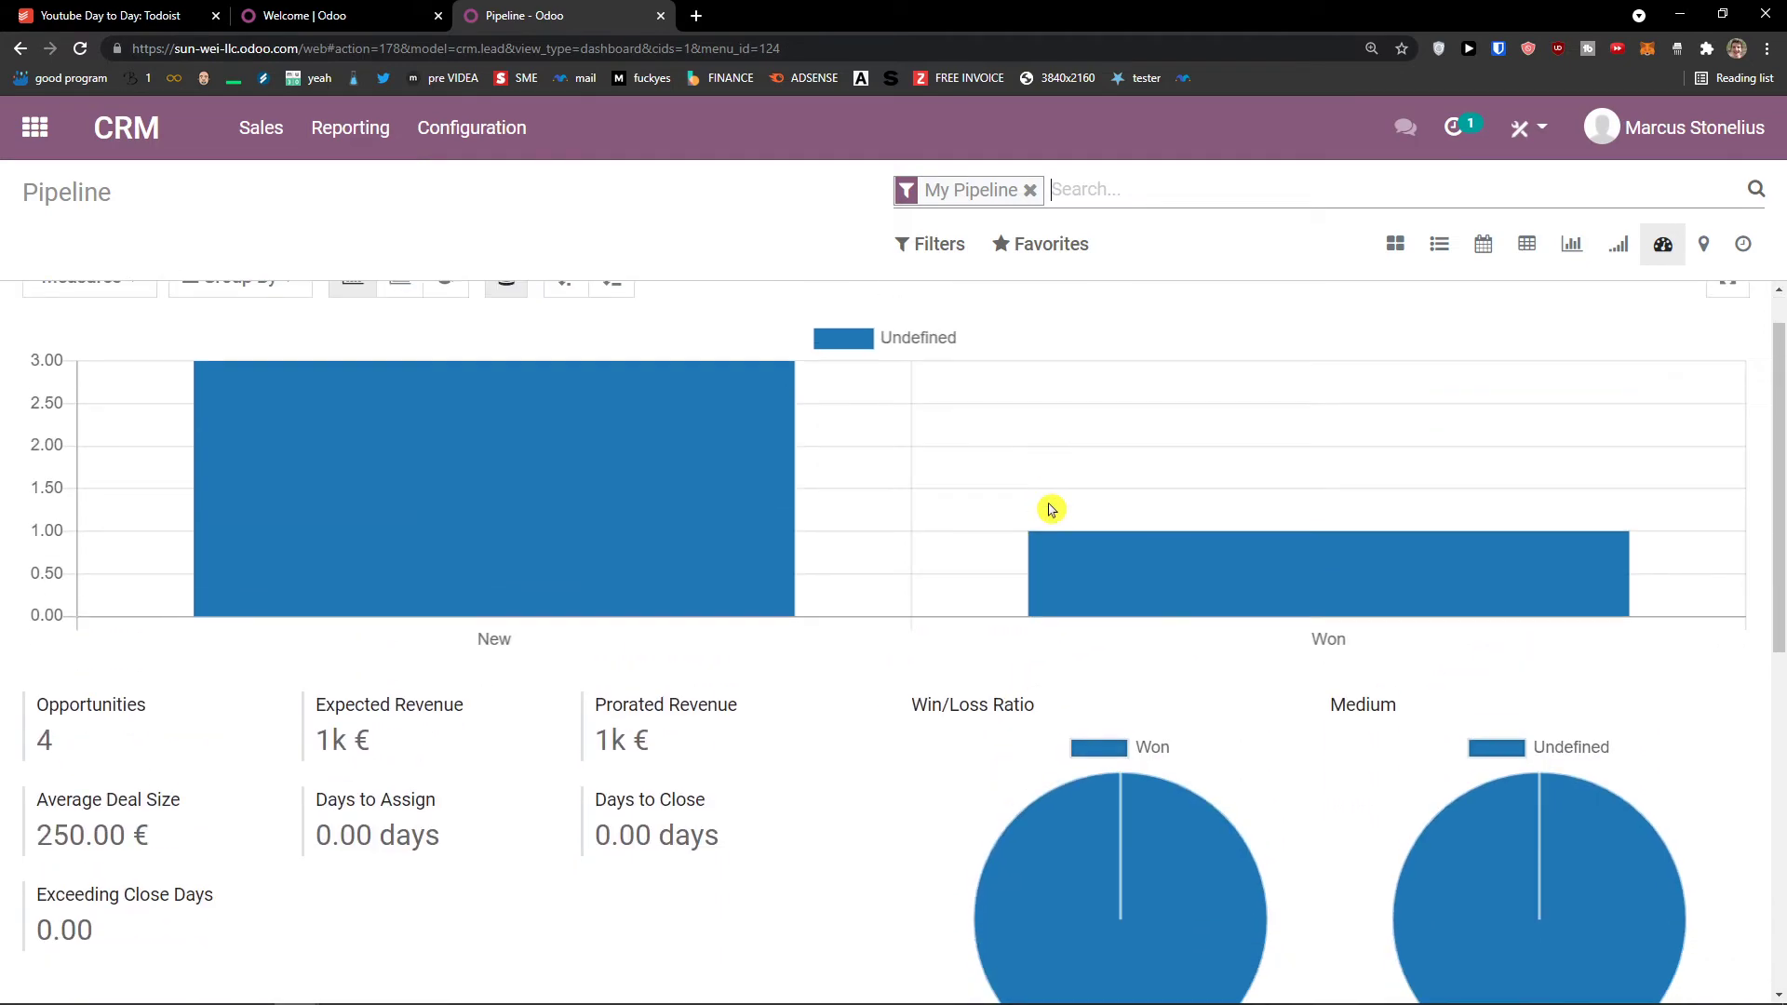
scroll(1049, 507, down, 5)
scroll(1048, 507, up, 6)
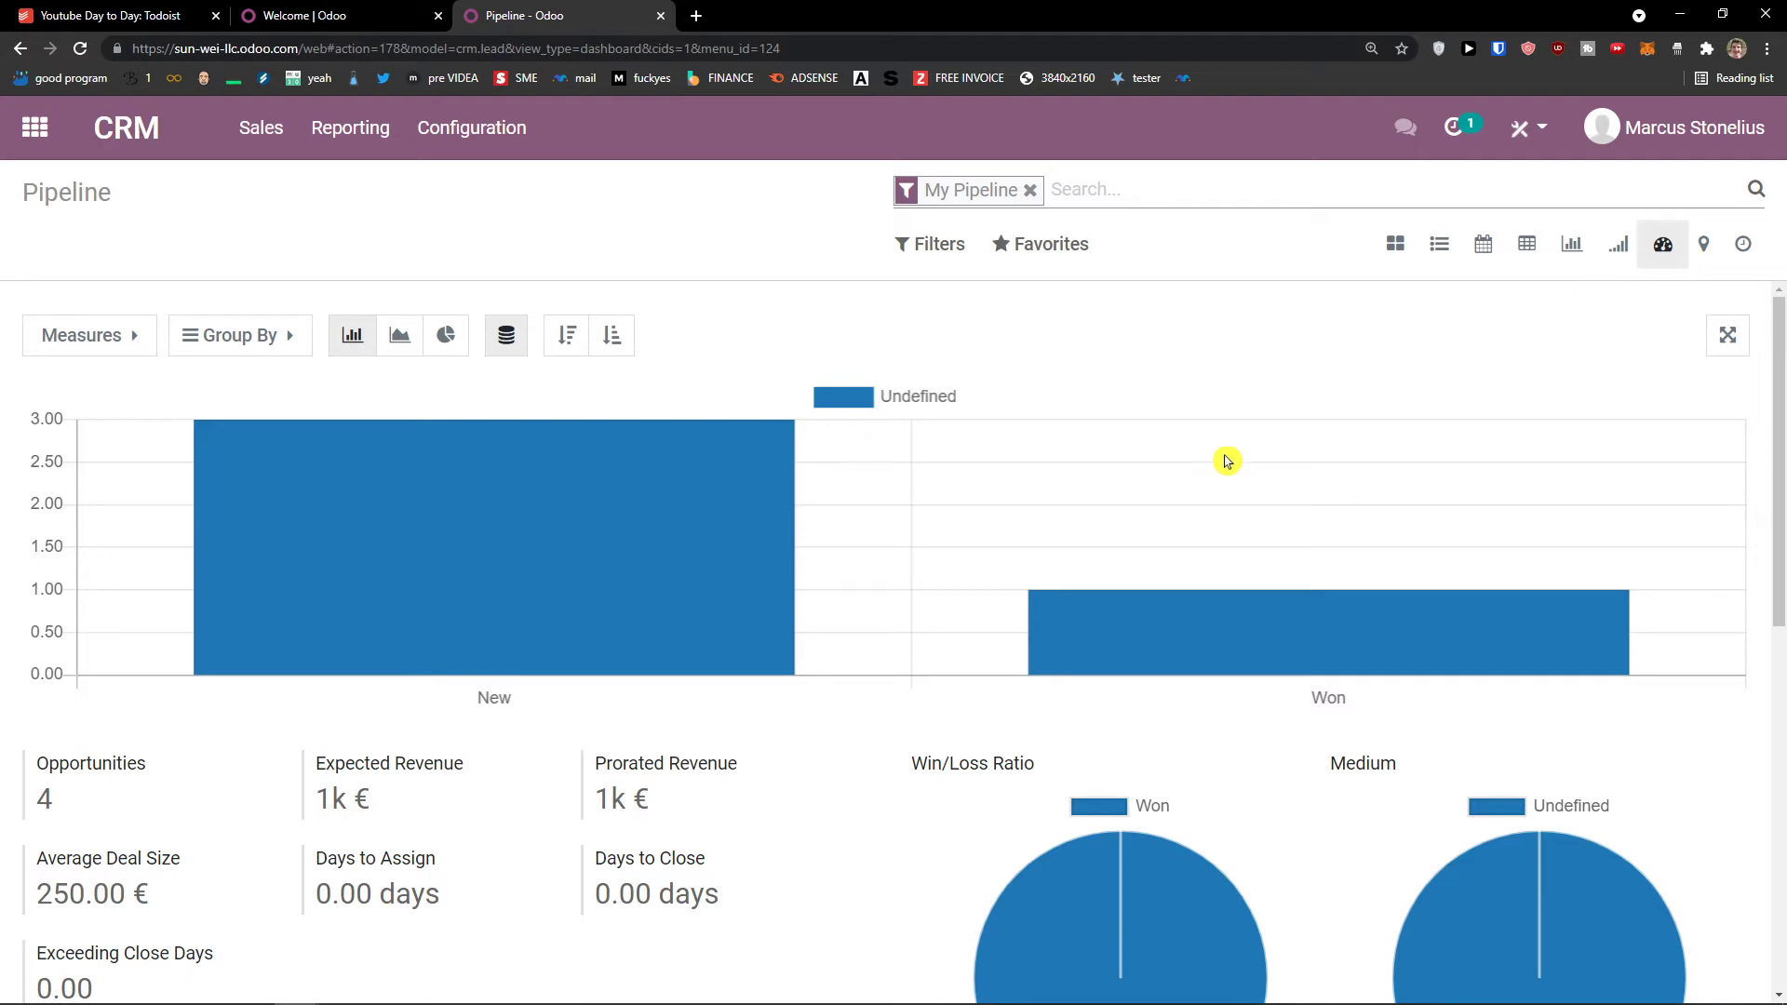
scroll(1224, 460, down, 6)
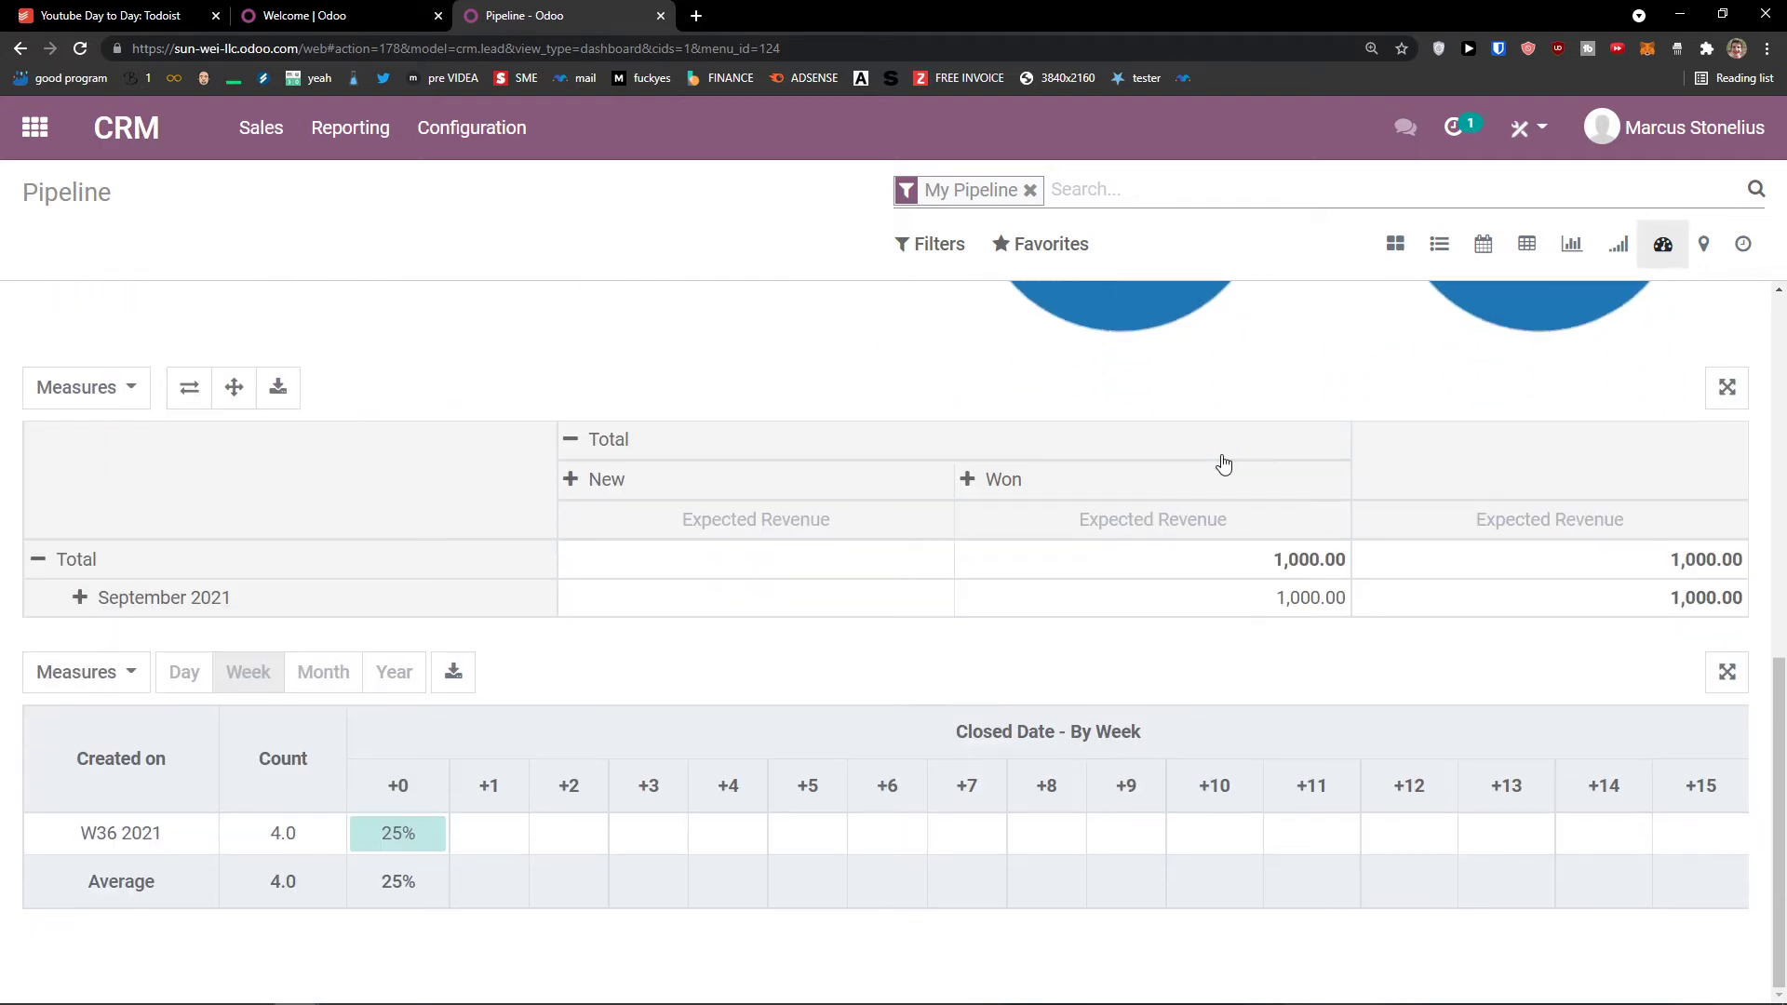
scroll(1224, 461, up, 7)
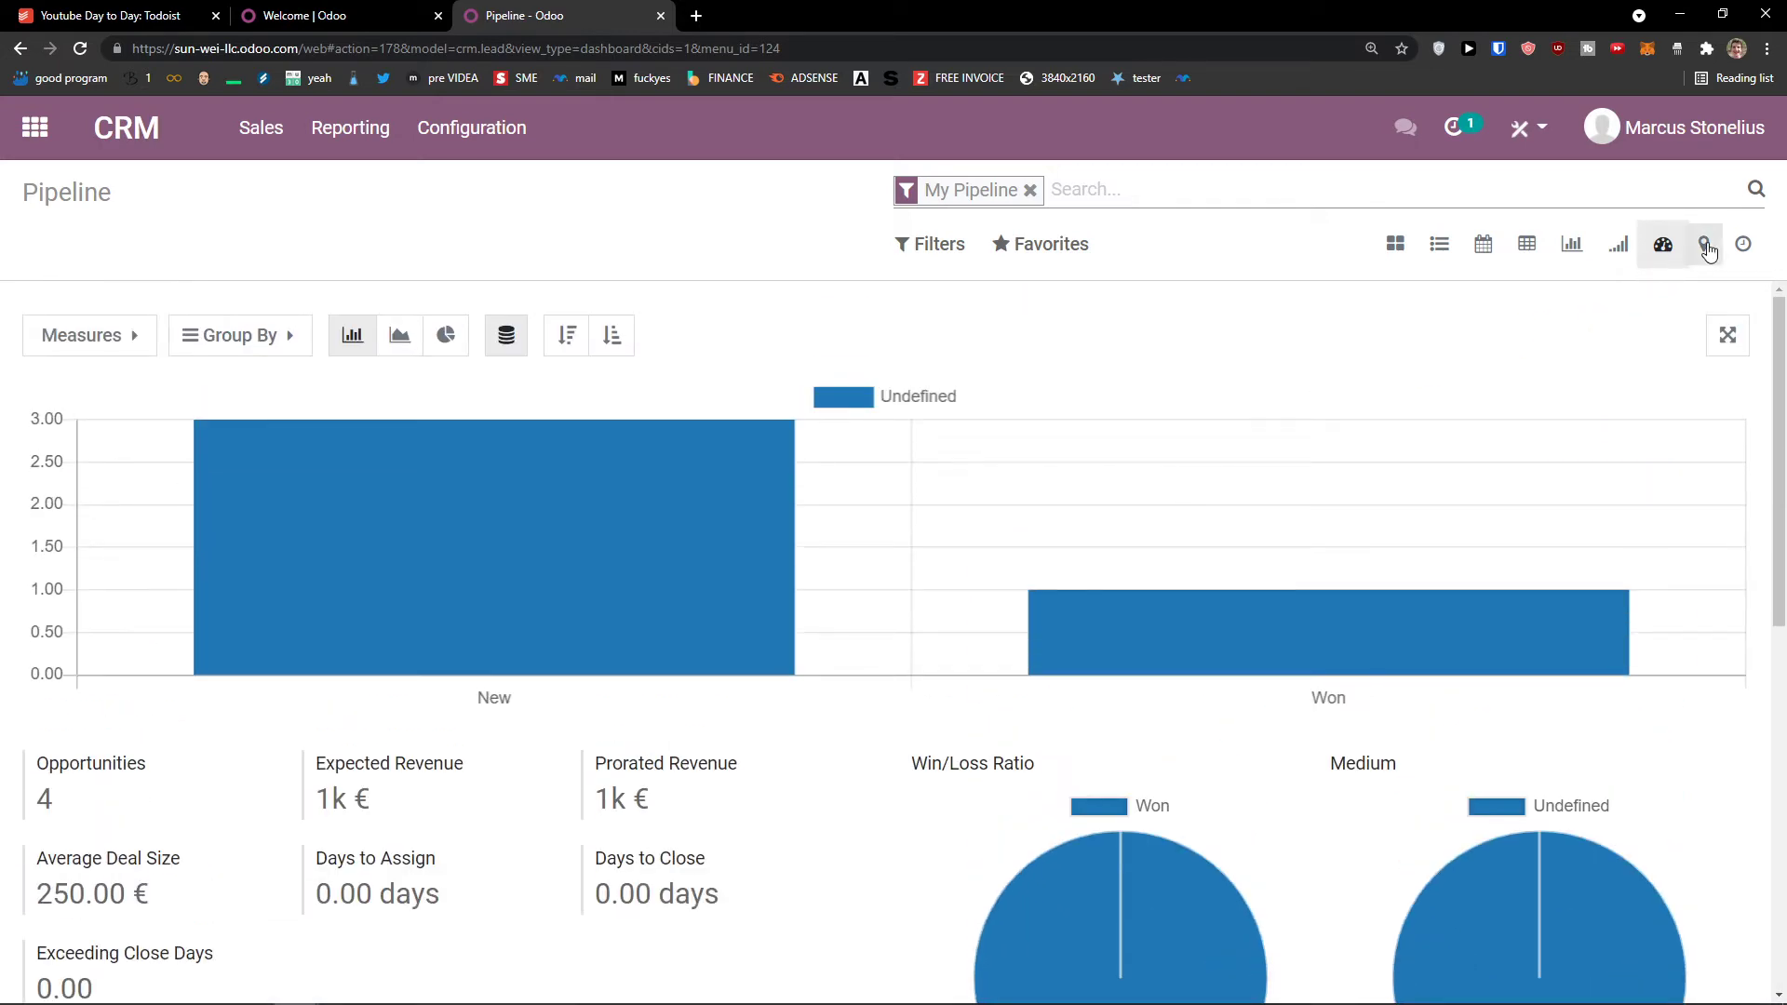
Step: Plot the opportunities on a world map, then view them by scheduled activity type
click(1705, 246)
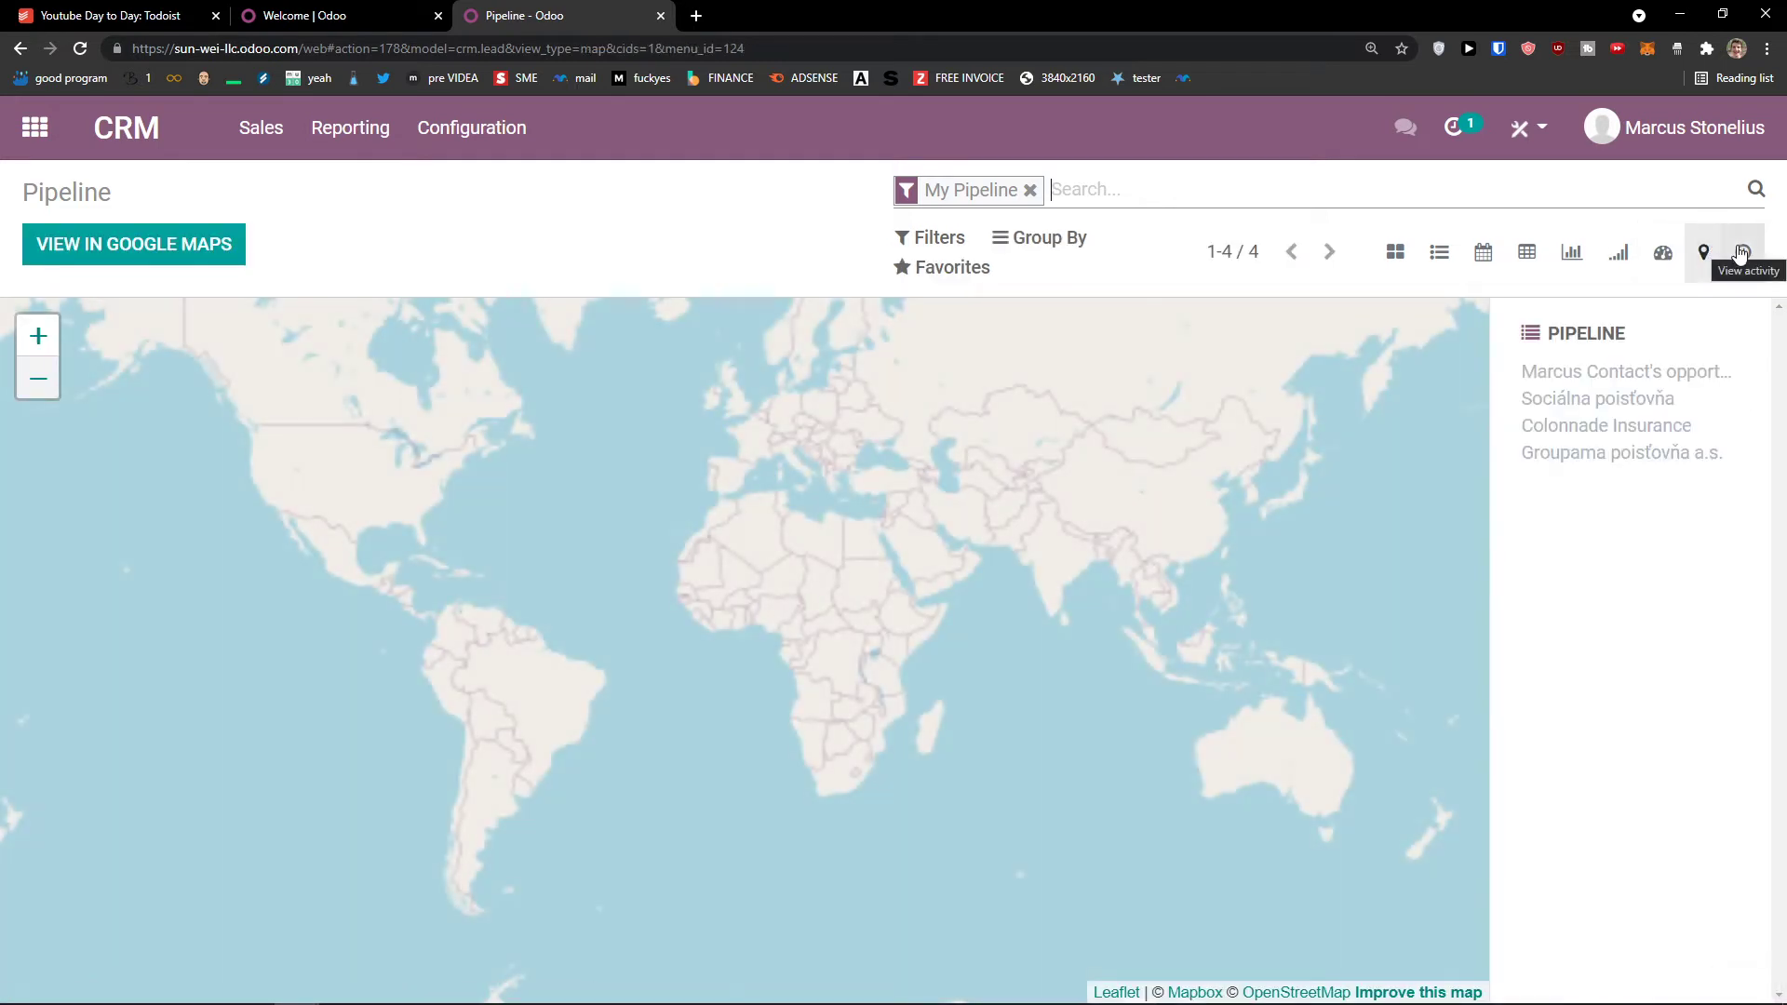
click(1742, 252)
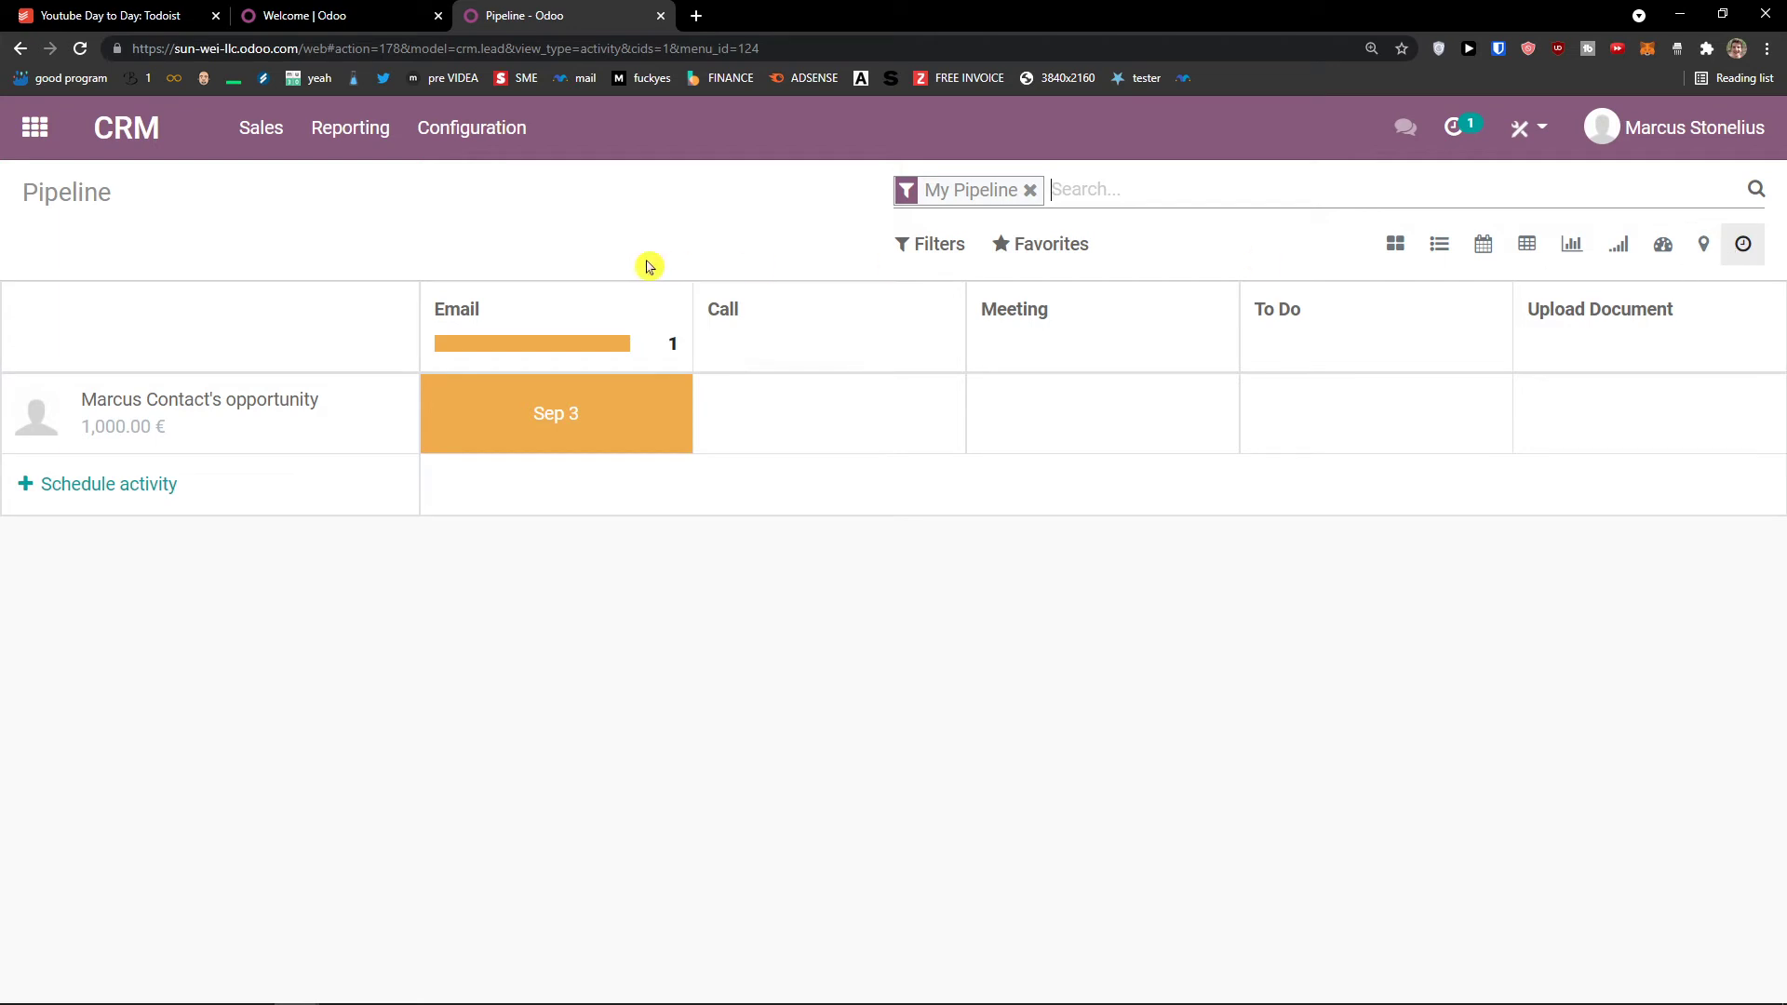
click(279, 154)
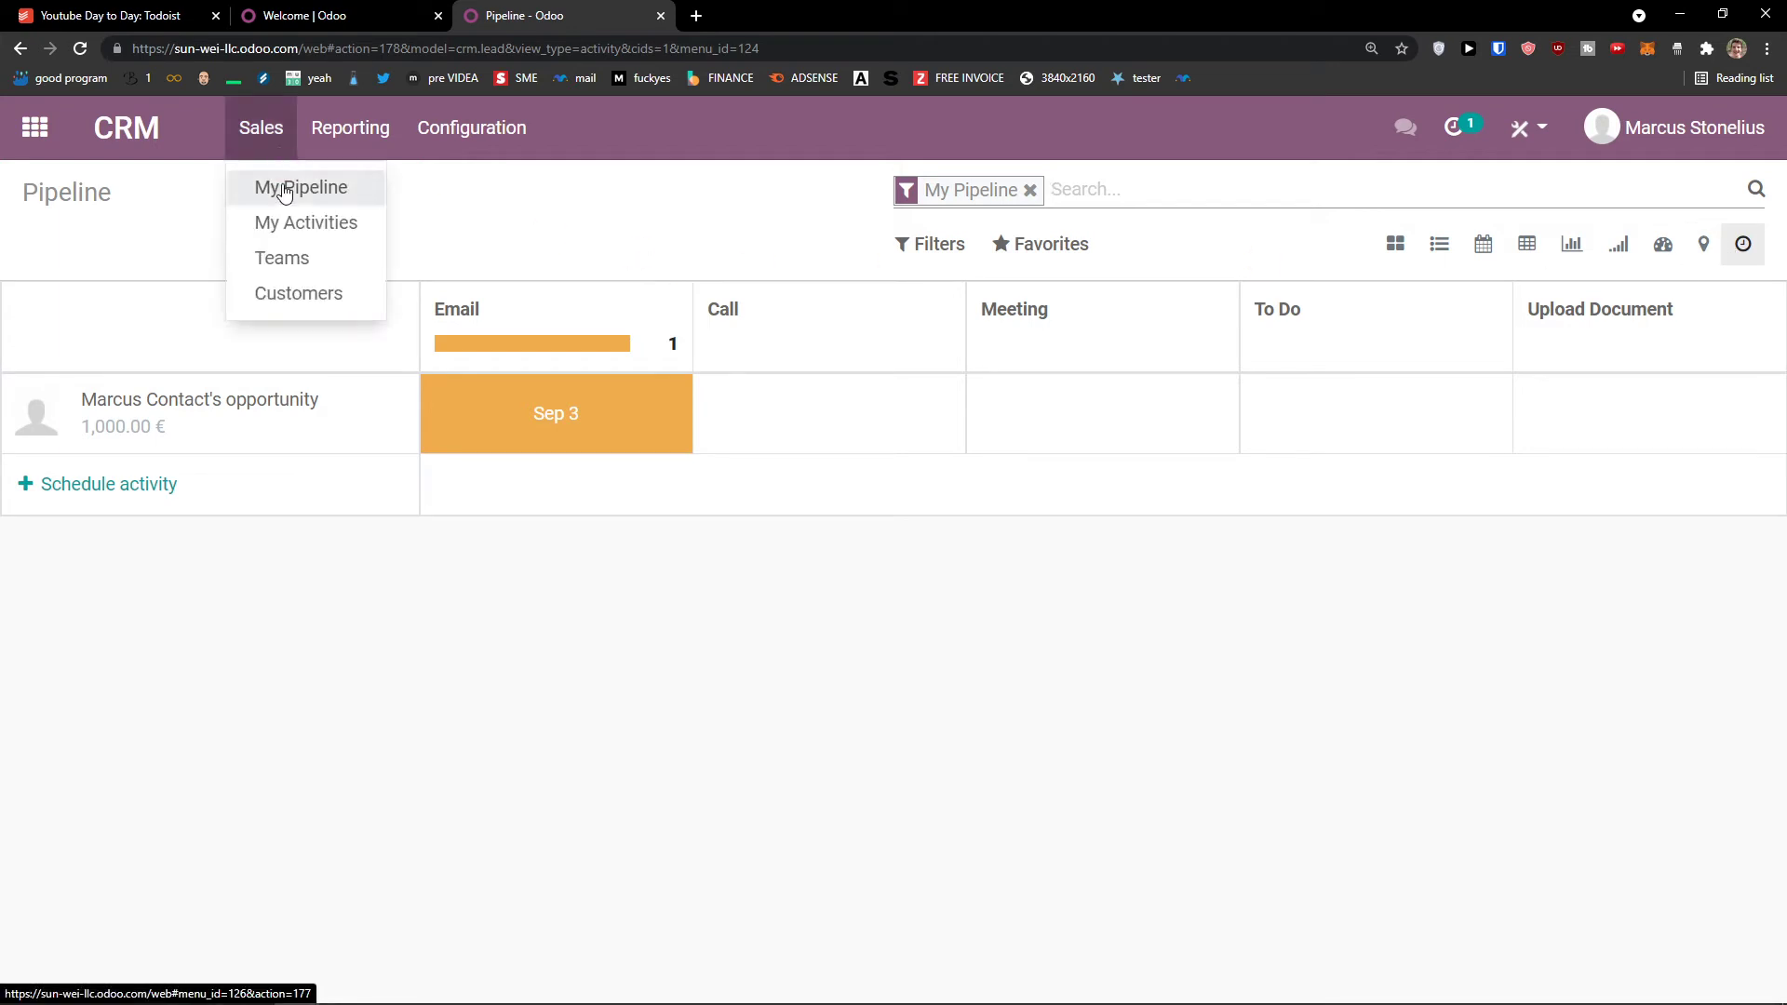
Step: Go from My Pipeline to the My Activities list, reload it, and start a new opportunity
click(286, 190)
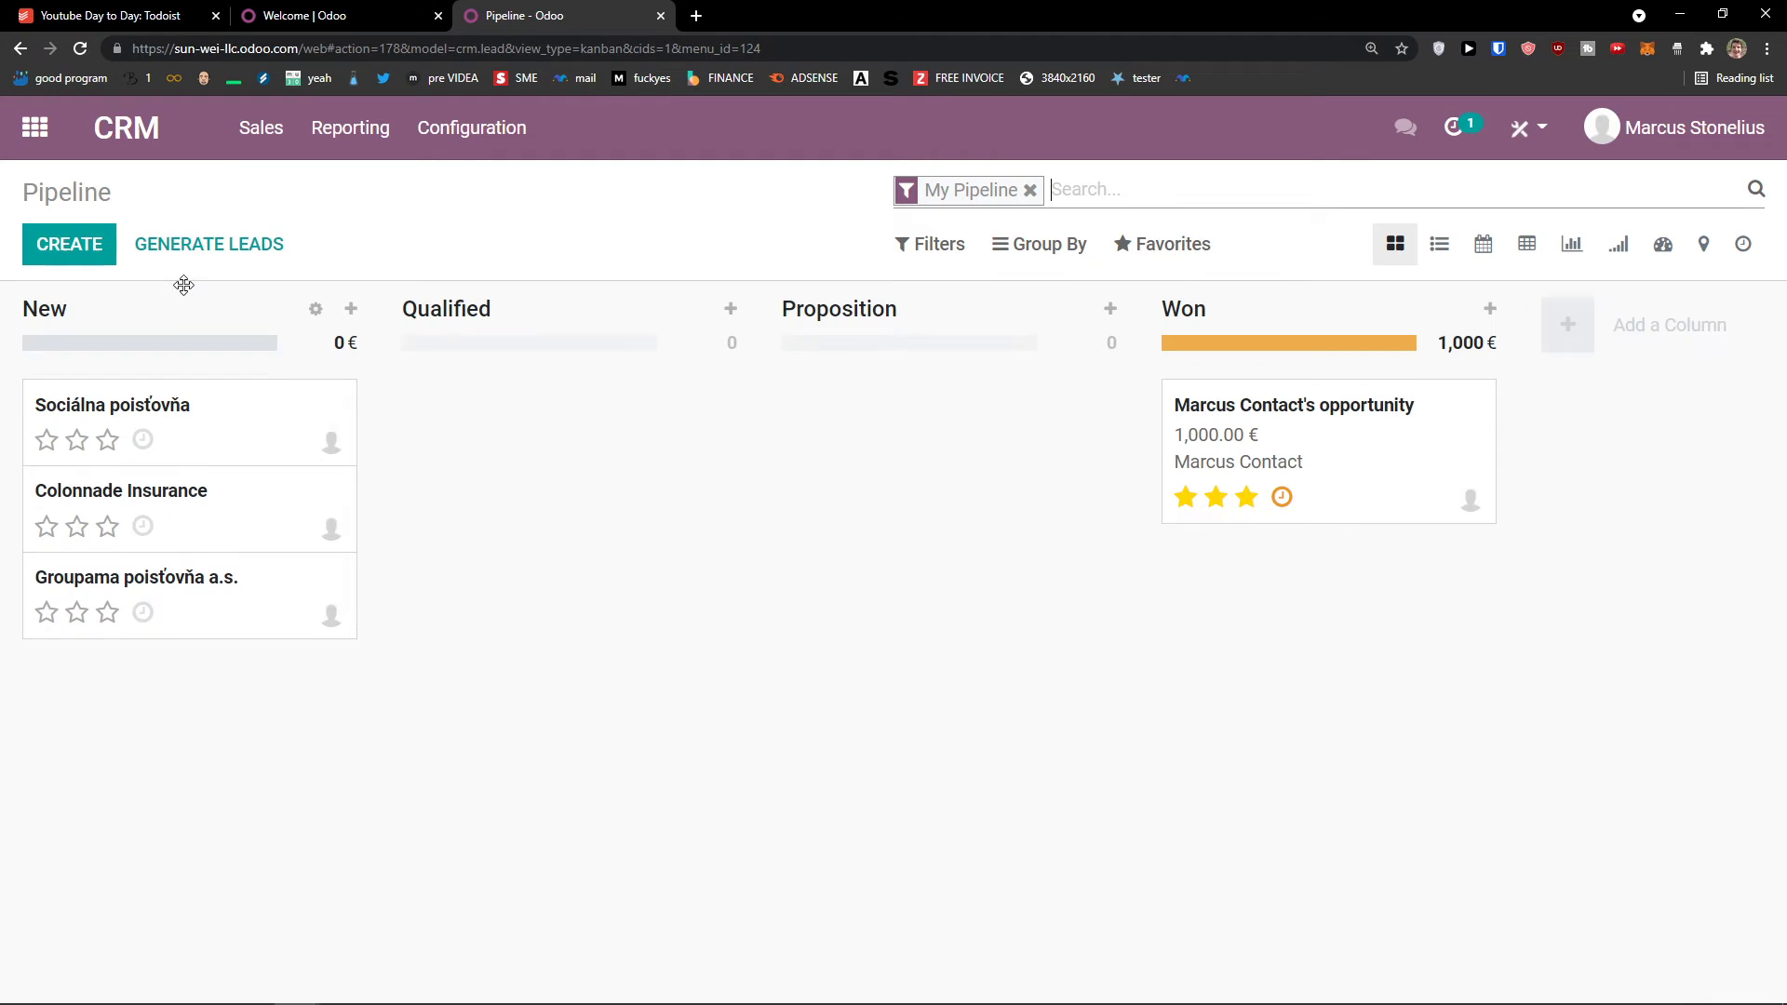
click(259, 139)
click(301, 240)
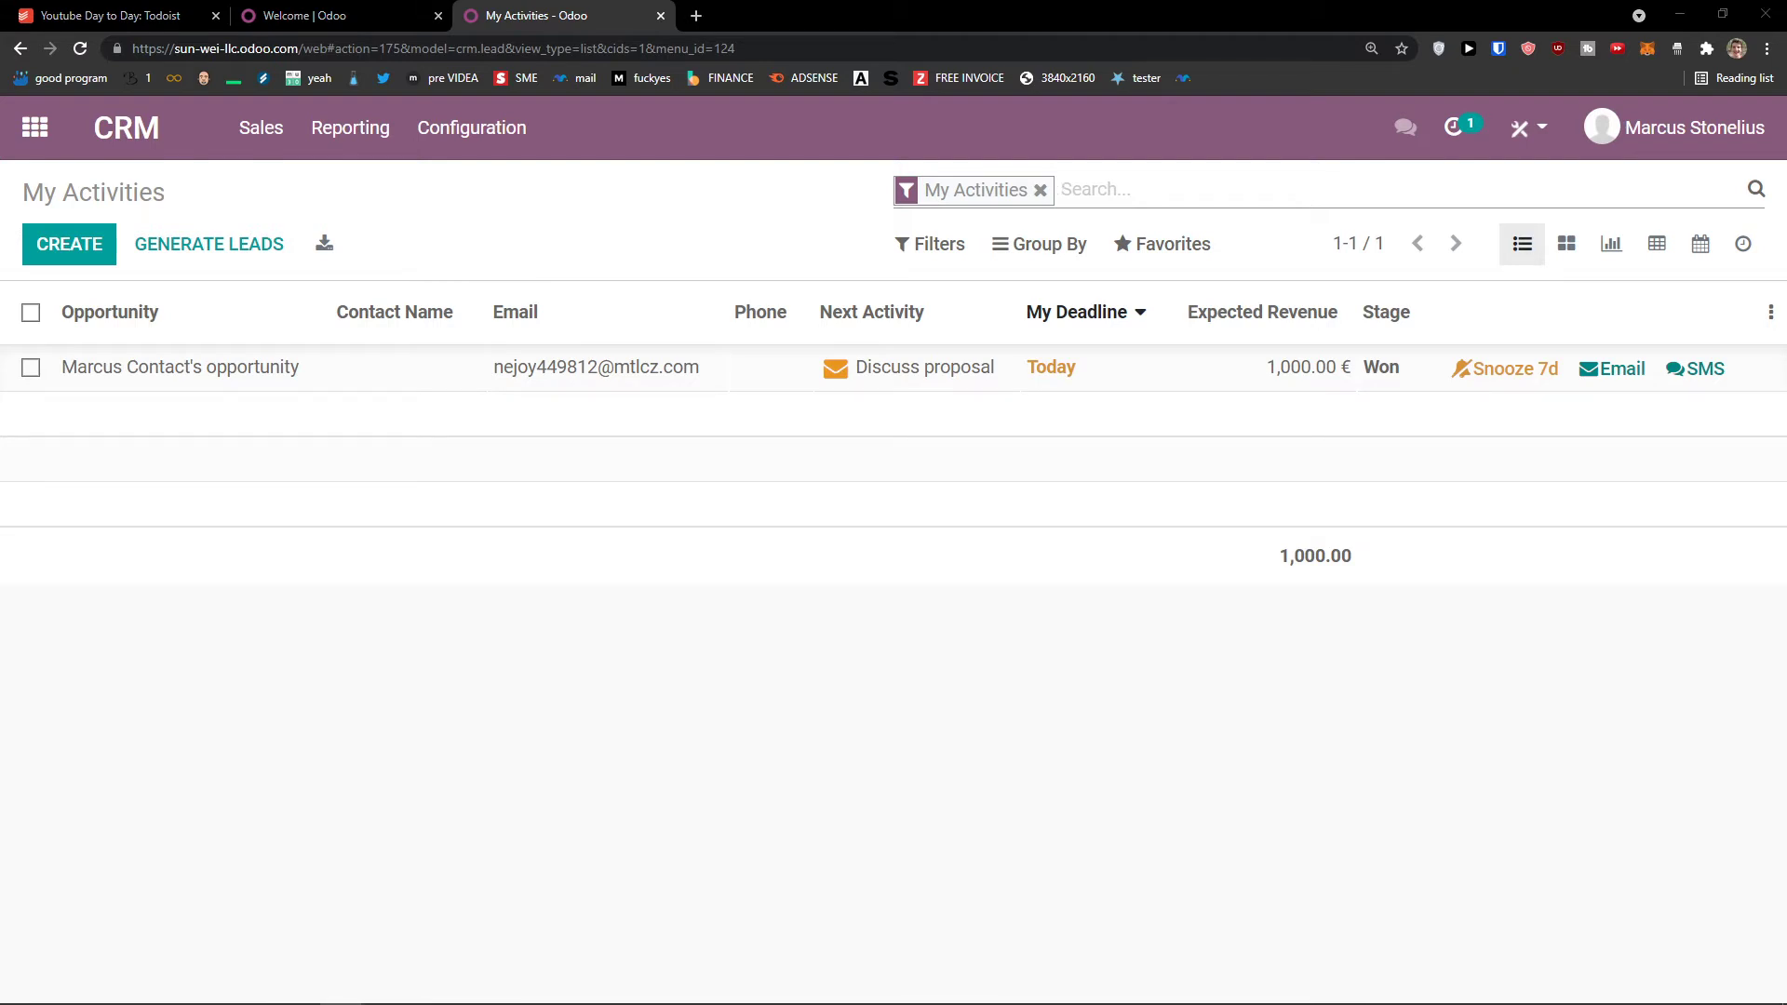
click(261, 127)
click(284, 231)
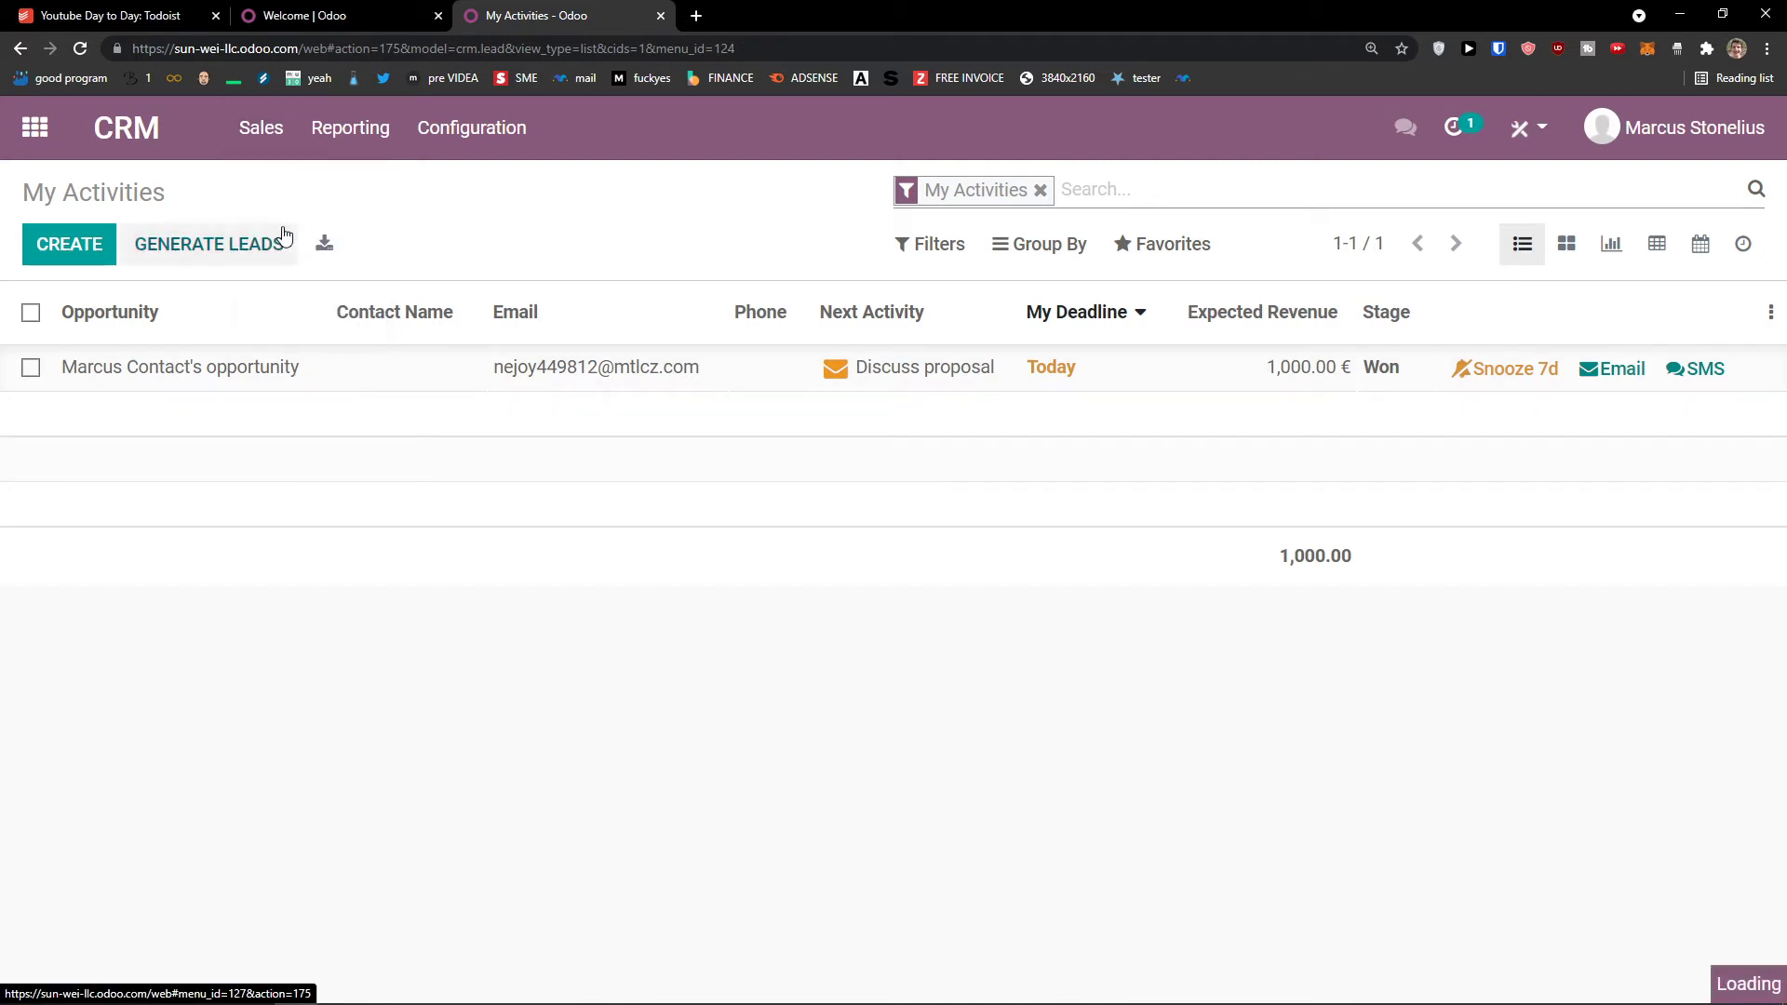
click(78, 252)
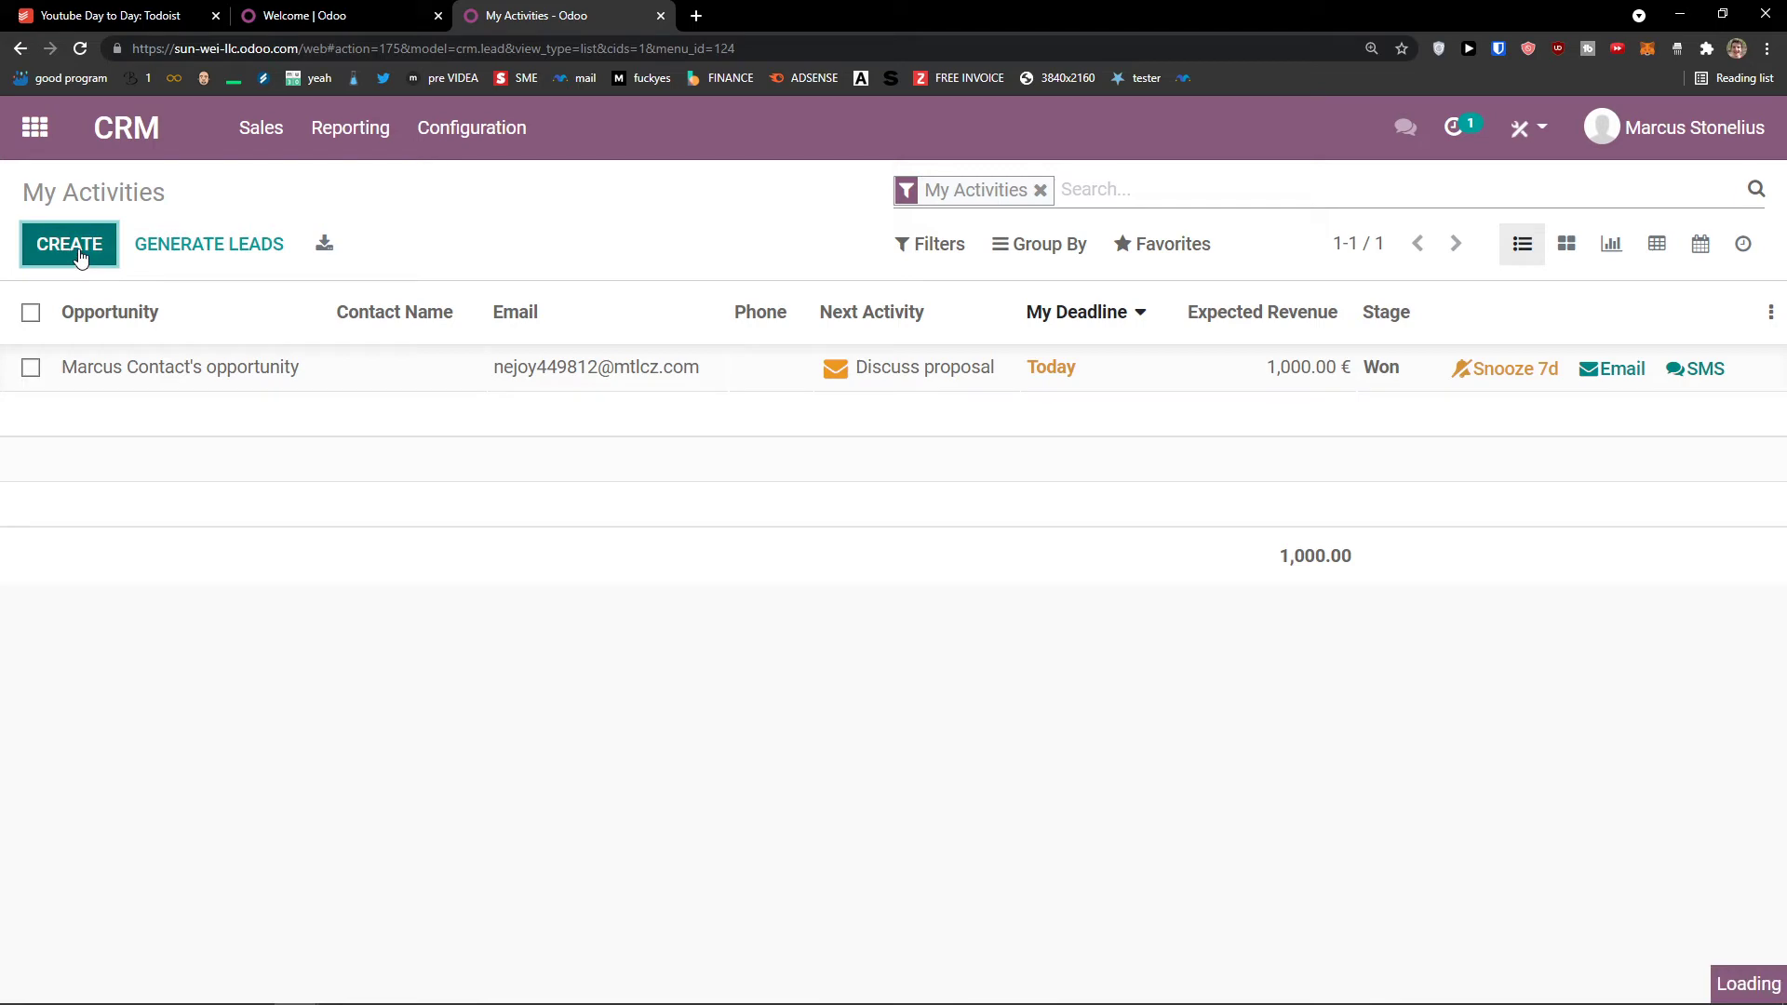
Step: Fill in a new opportunity named 'Youtube' with 4,111.00 € expected revenue and 50% probability
scroll(317, 440, down, 2)
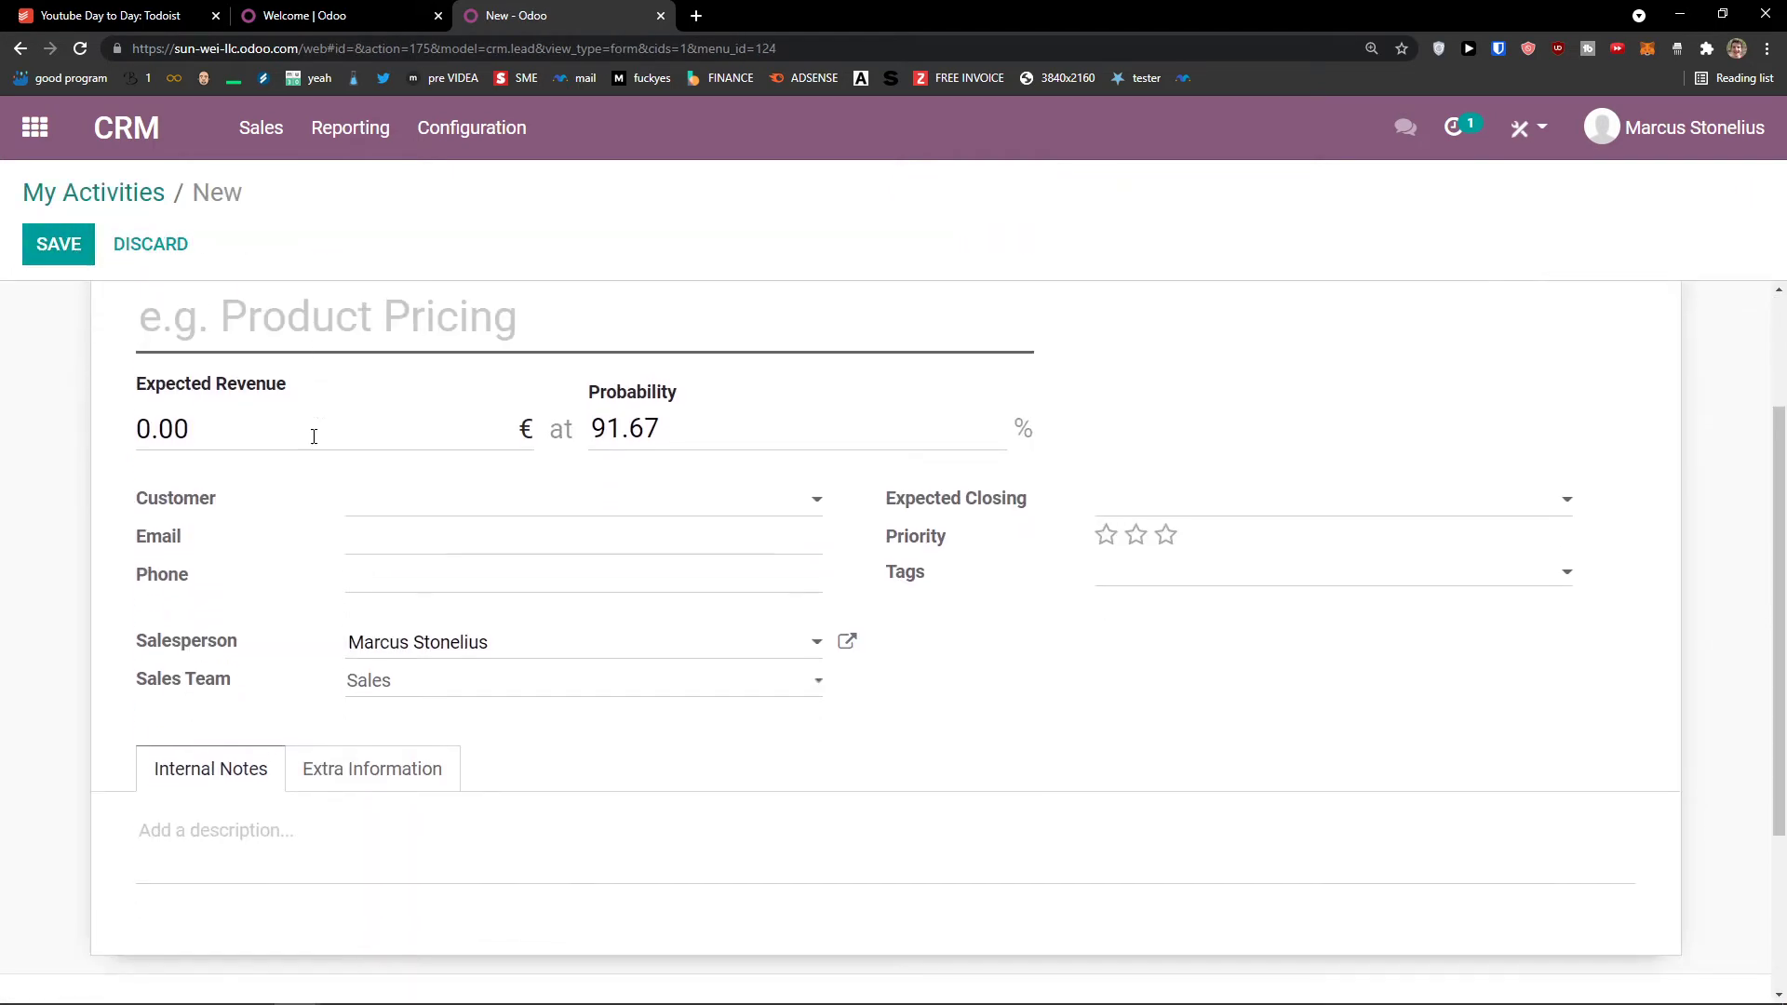
scroll(307, 437, up, 2)
scroll(269, 449, down, 1)
scroll(279, 456, up, 1)
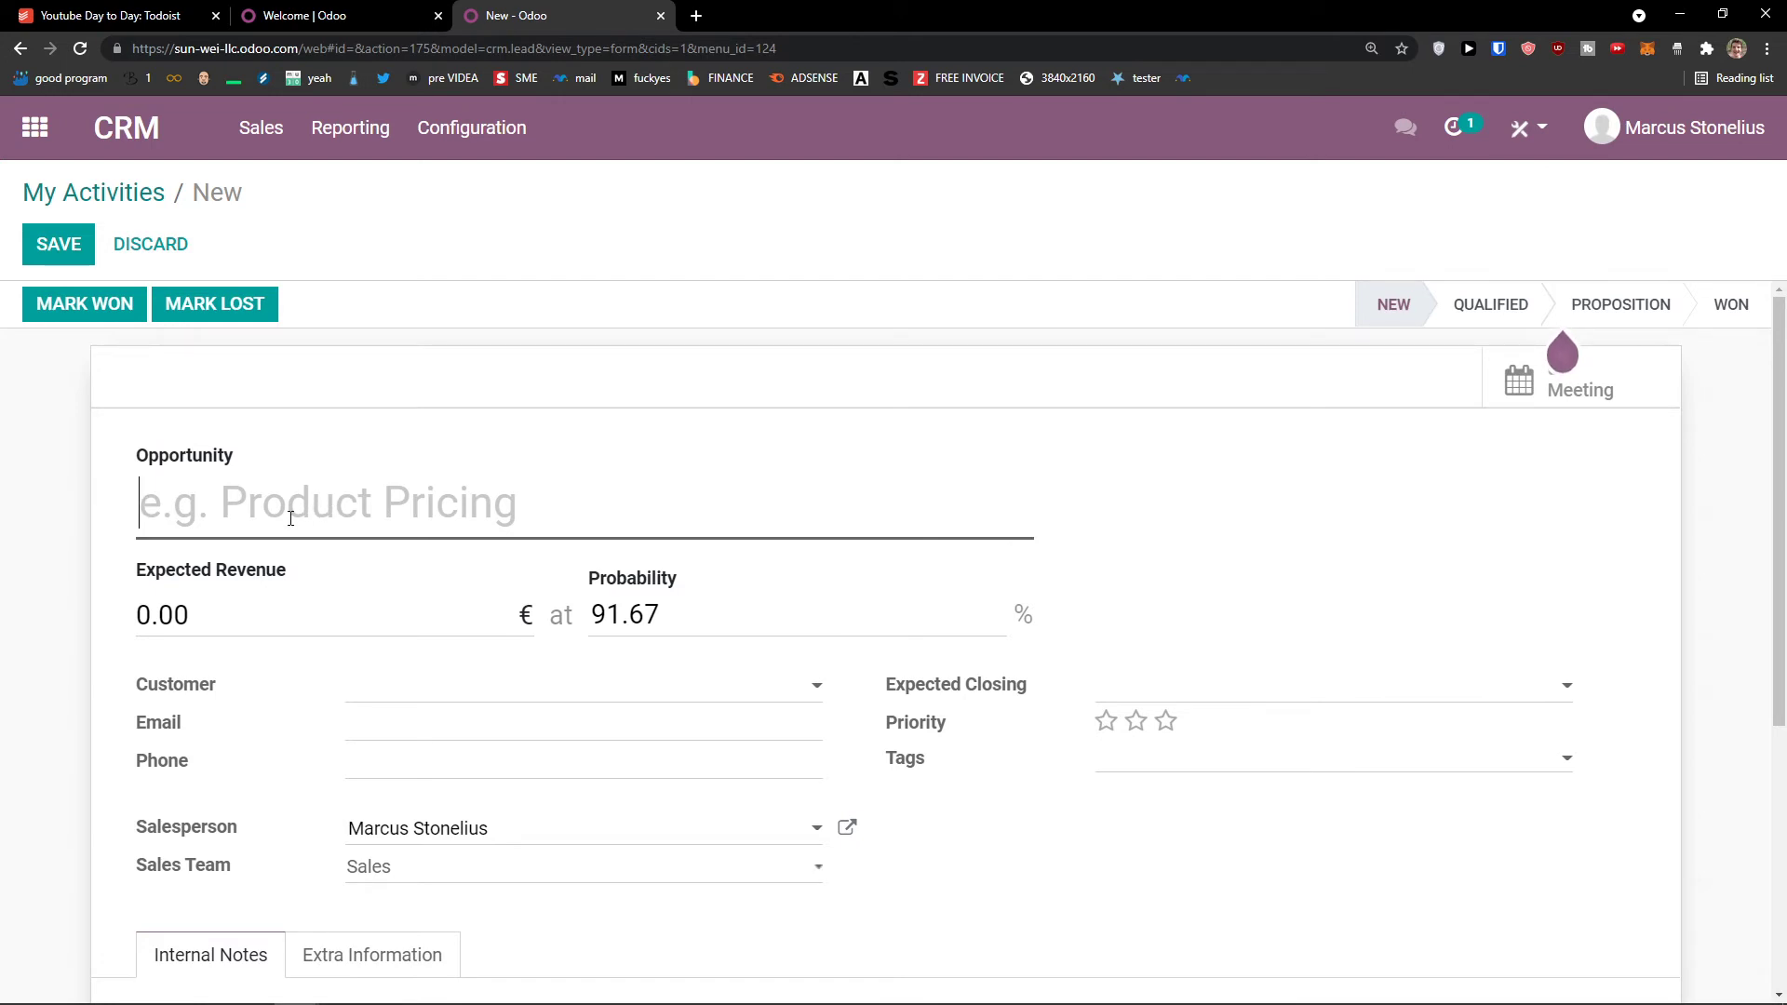
scroll(273, 529, down, 1)
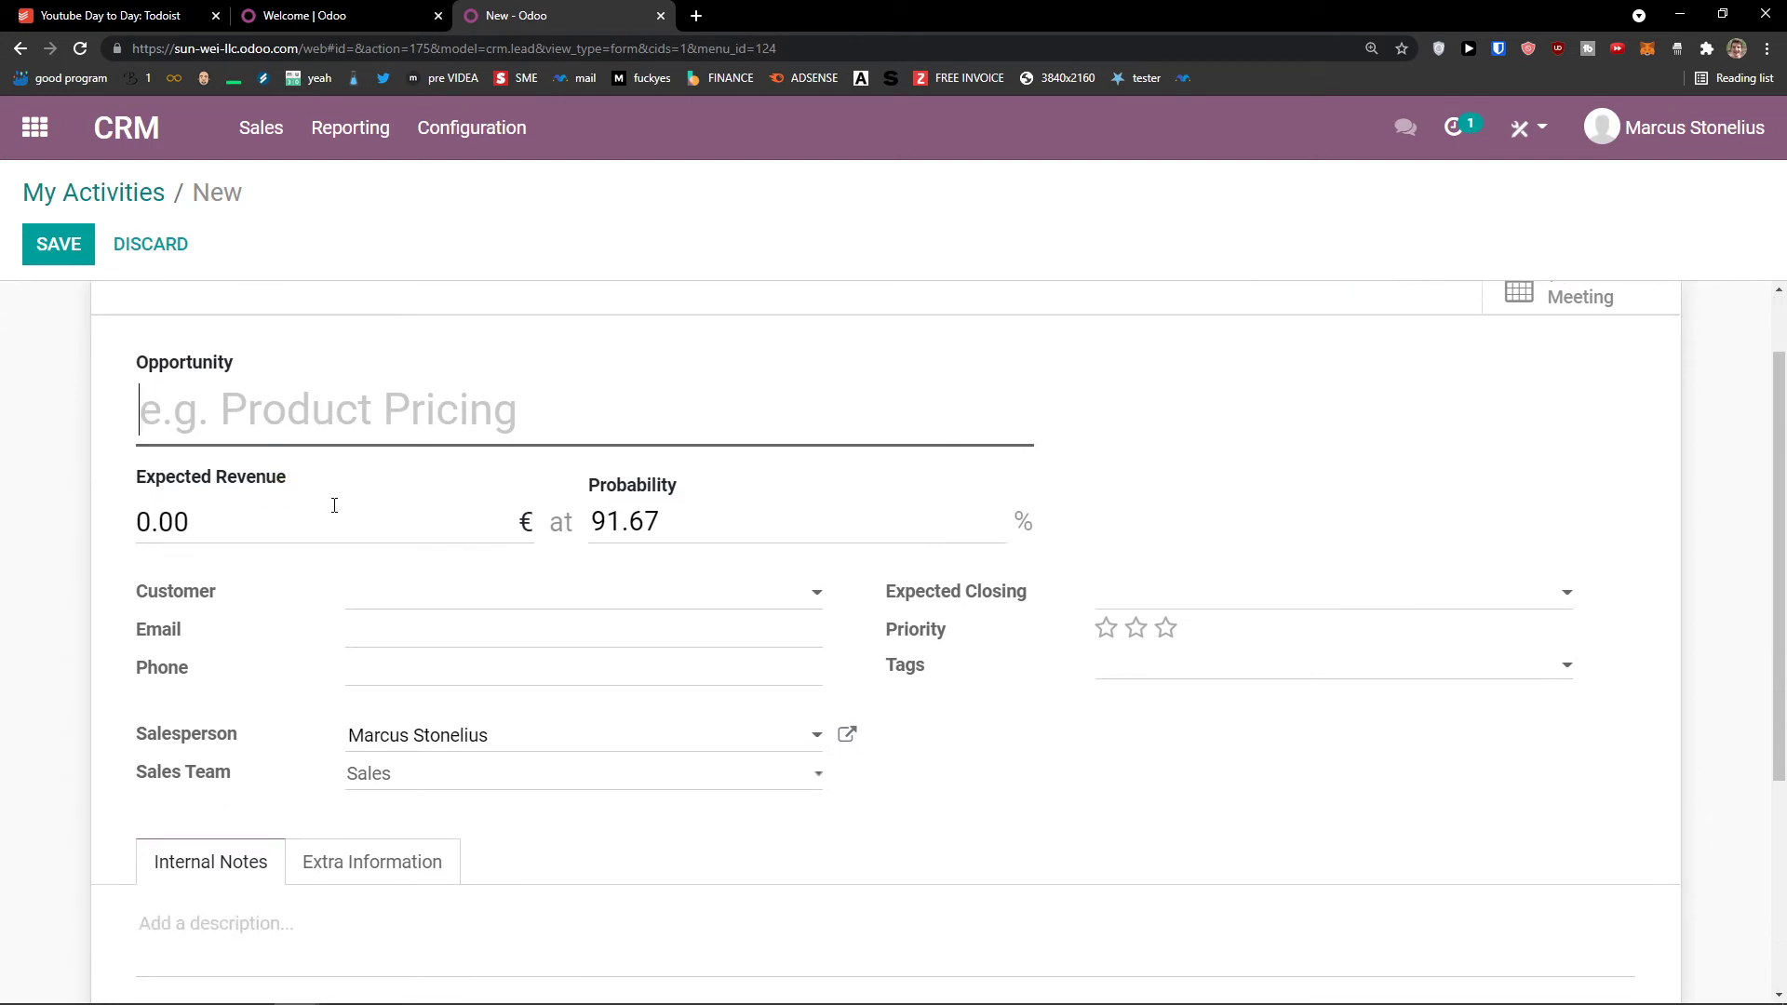
text(Y)
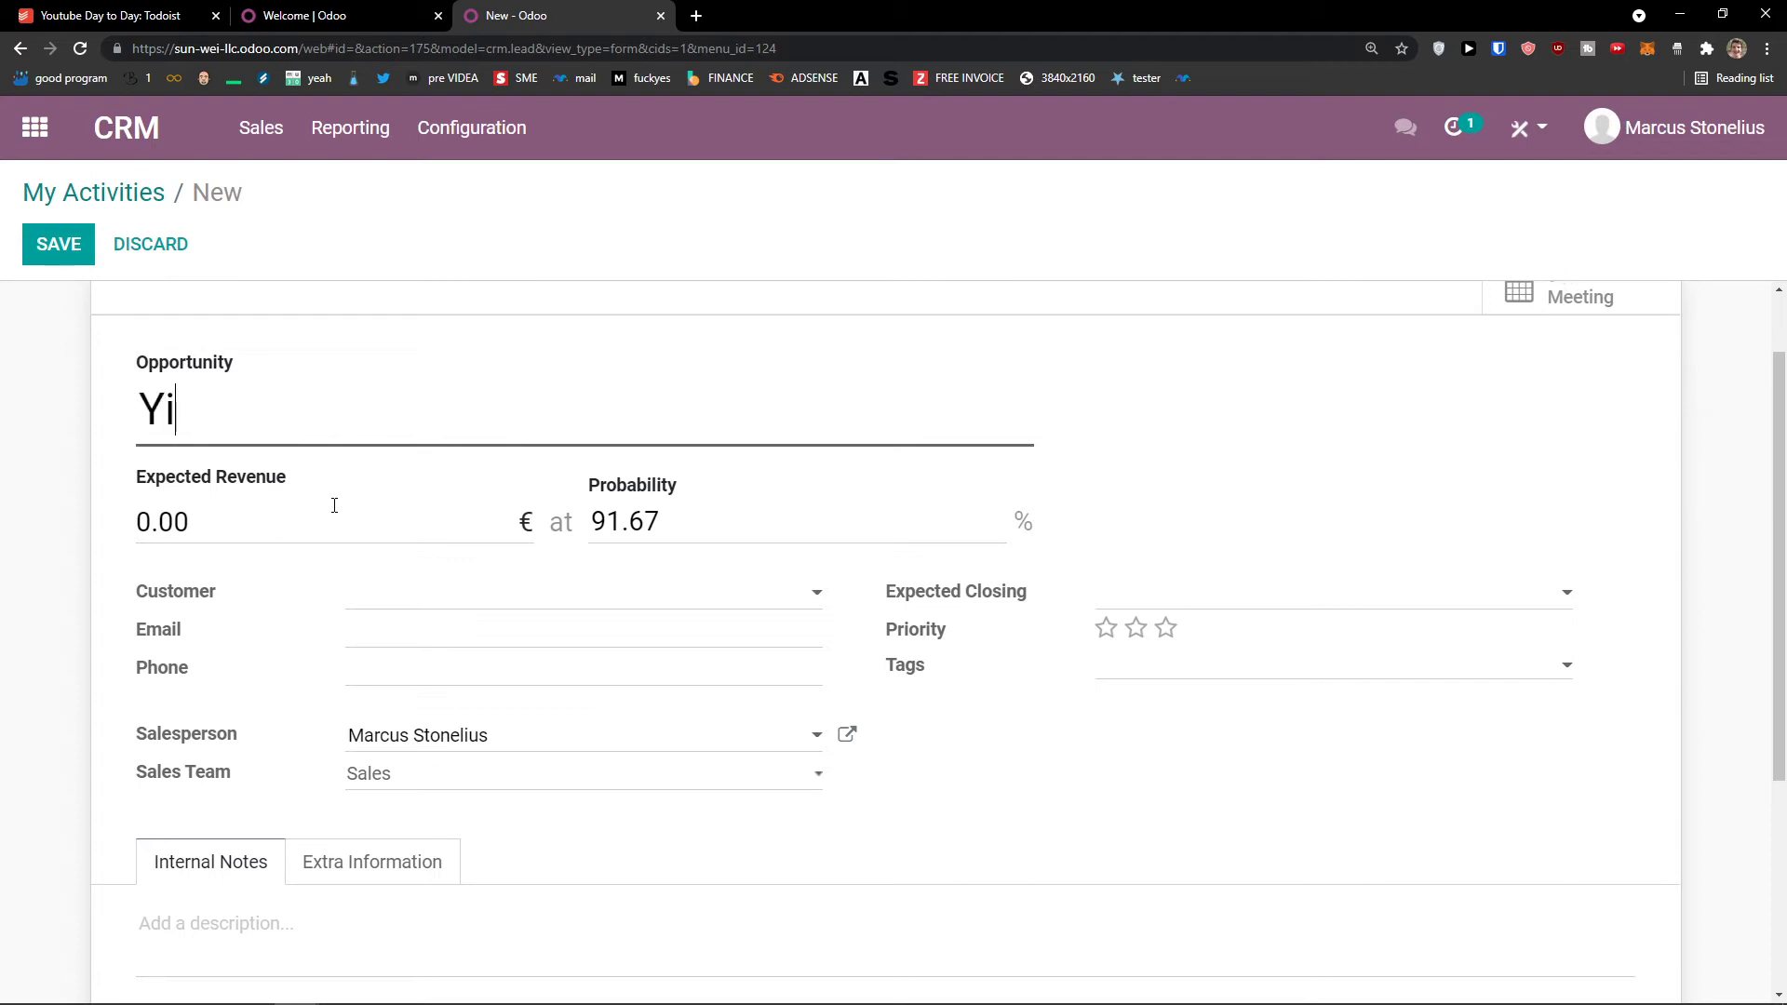
text(outube)
key(Tab)
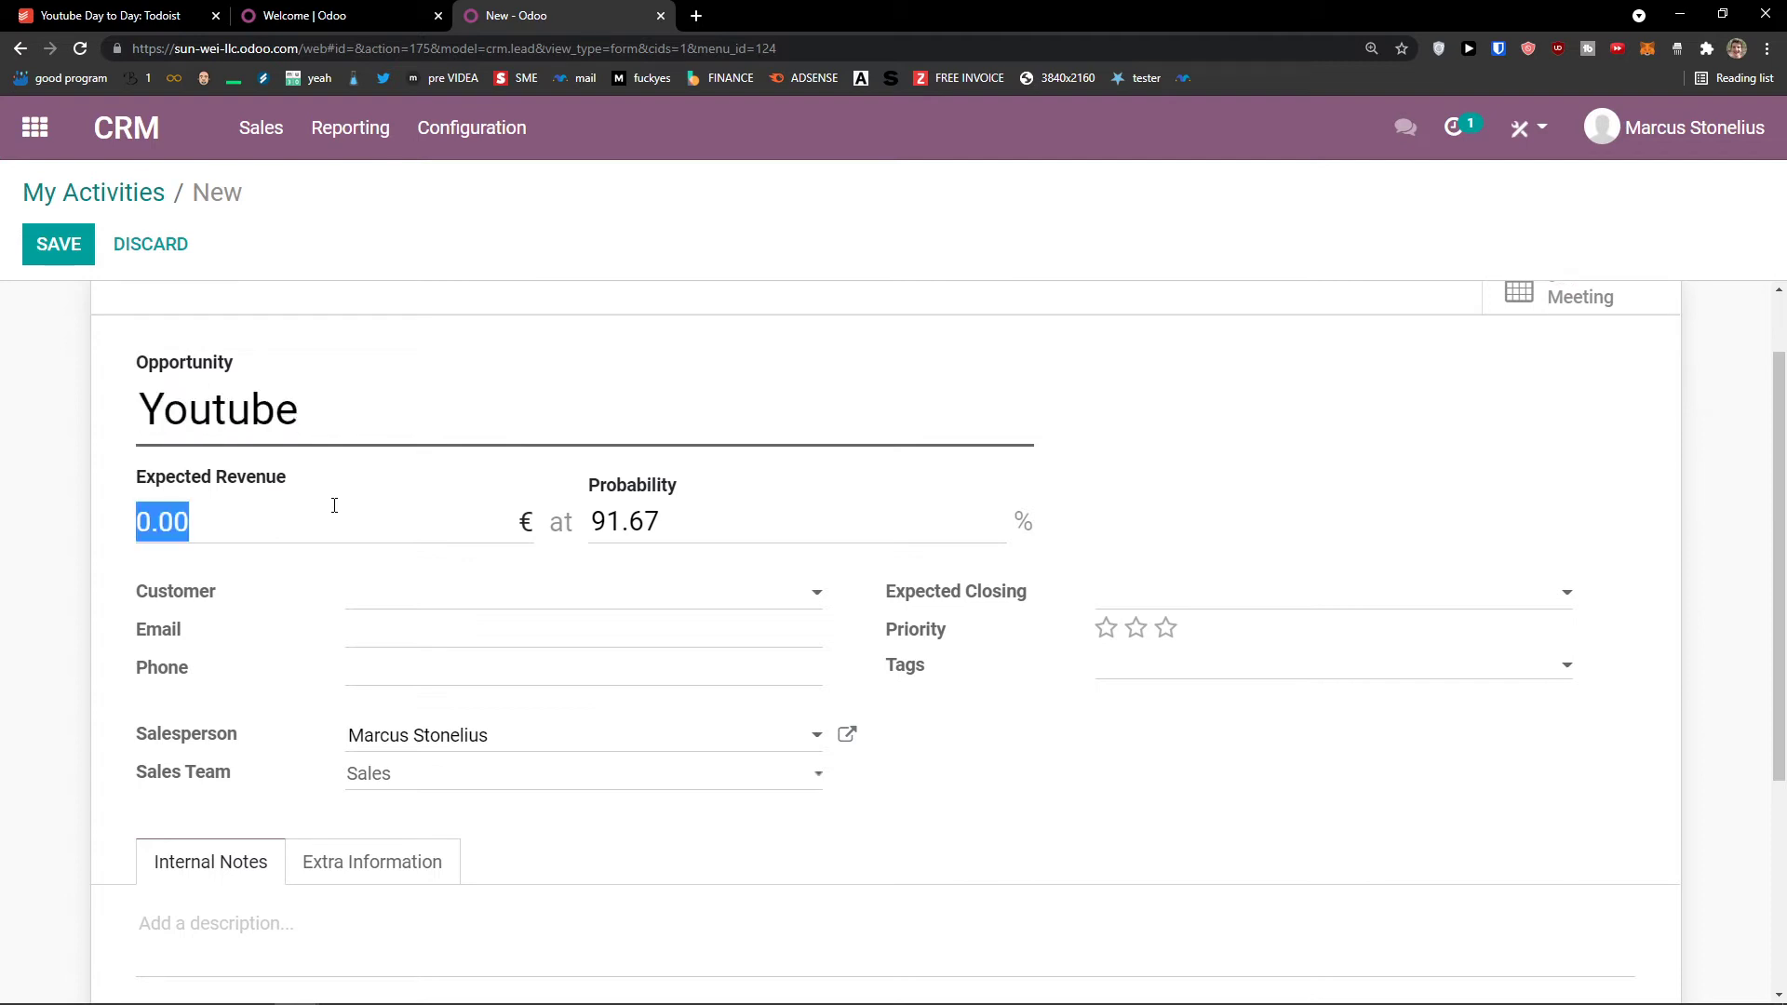
text(4111)
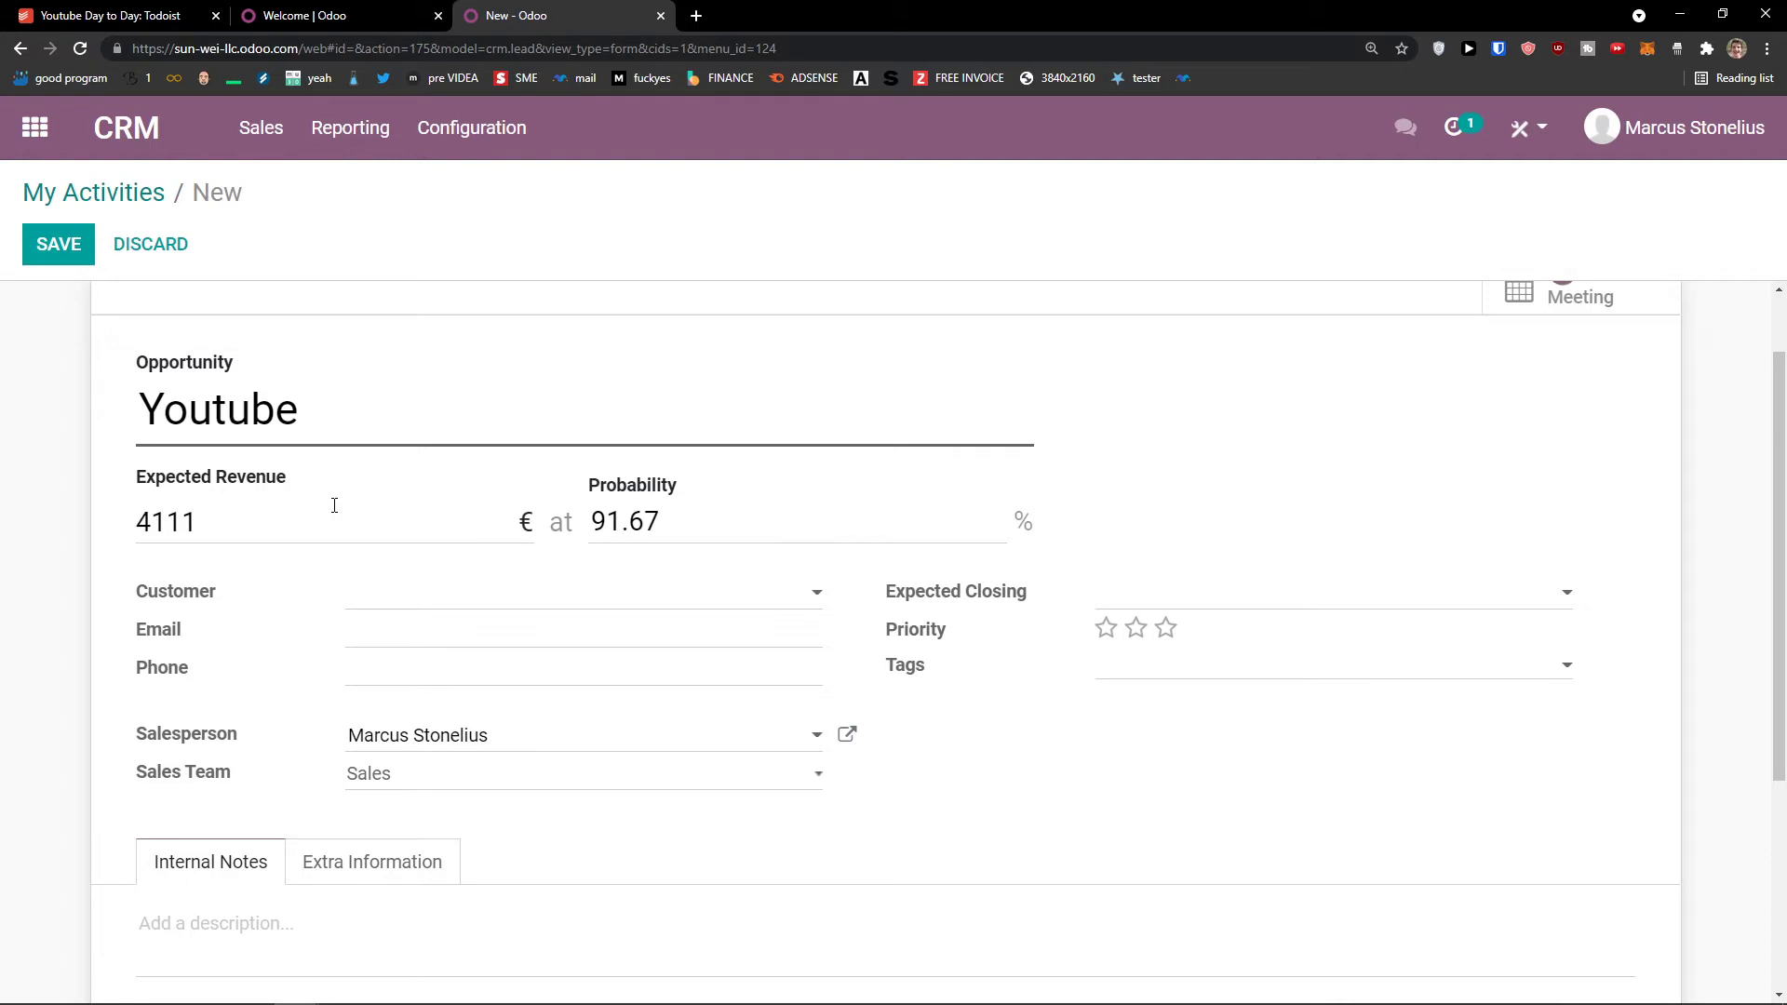
key(Tab)
text(5)
click(618, 558)
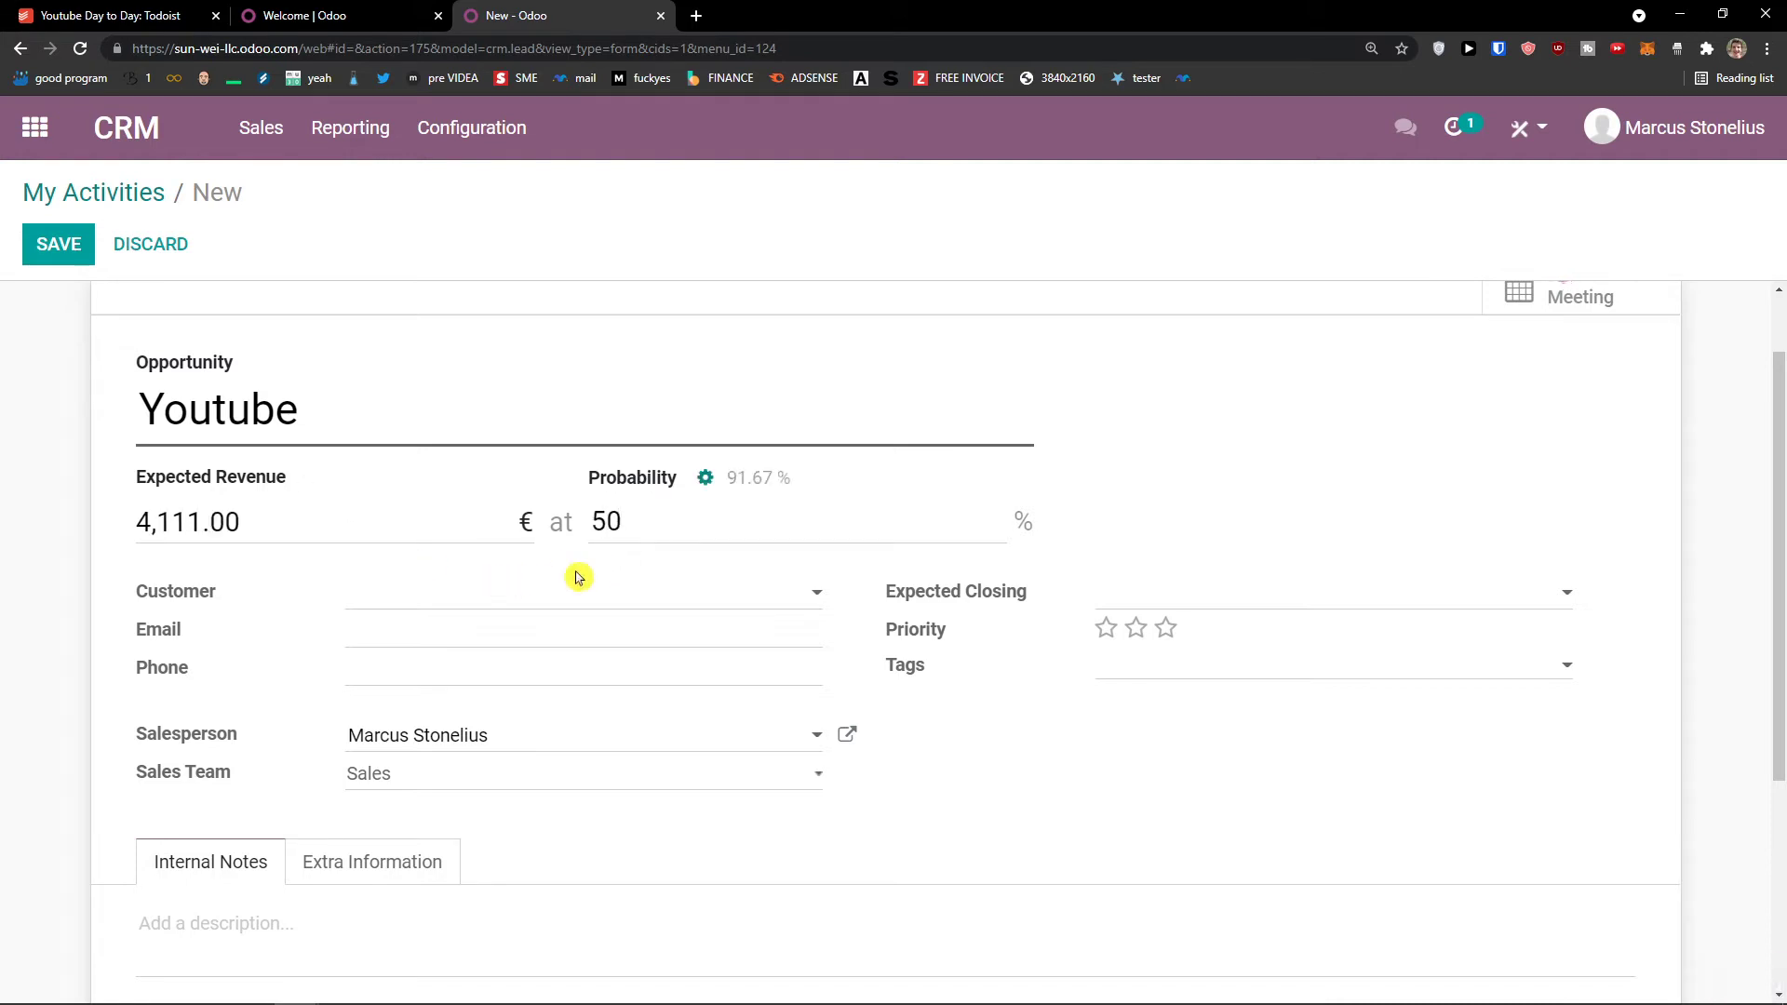
Step: Move it to Proposition and back to New, then discard it and return to My Activities
scroll(698, 563, down, 1)
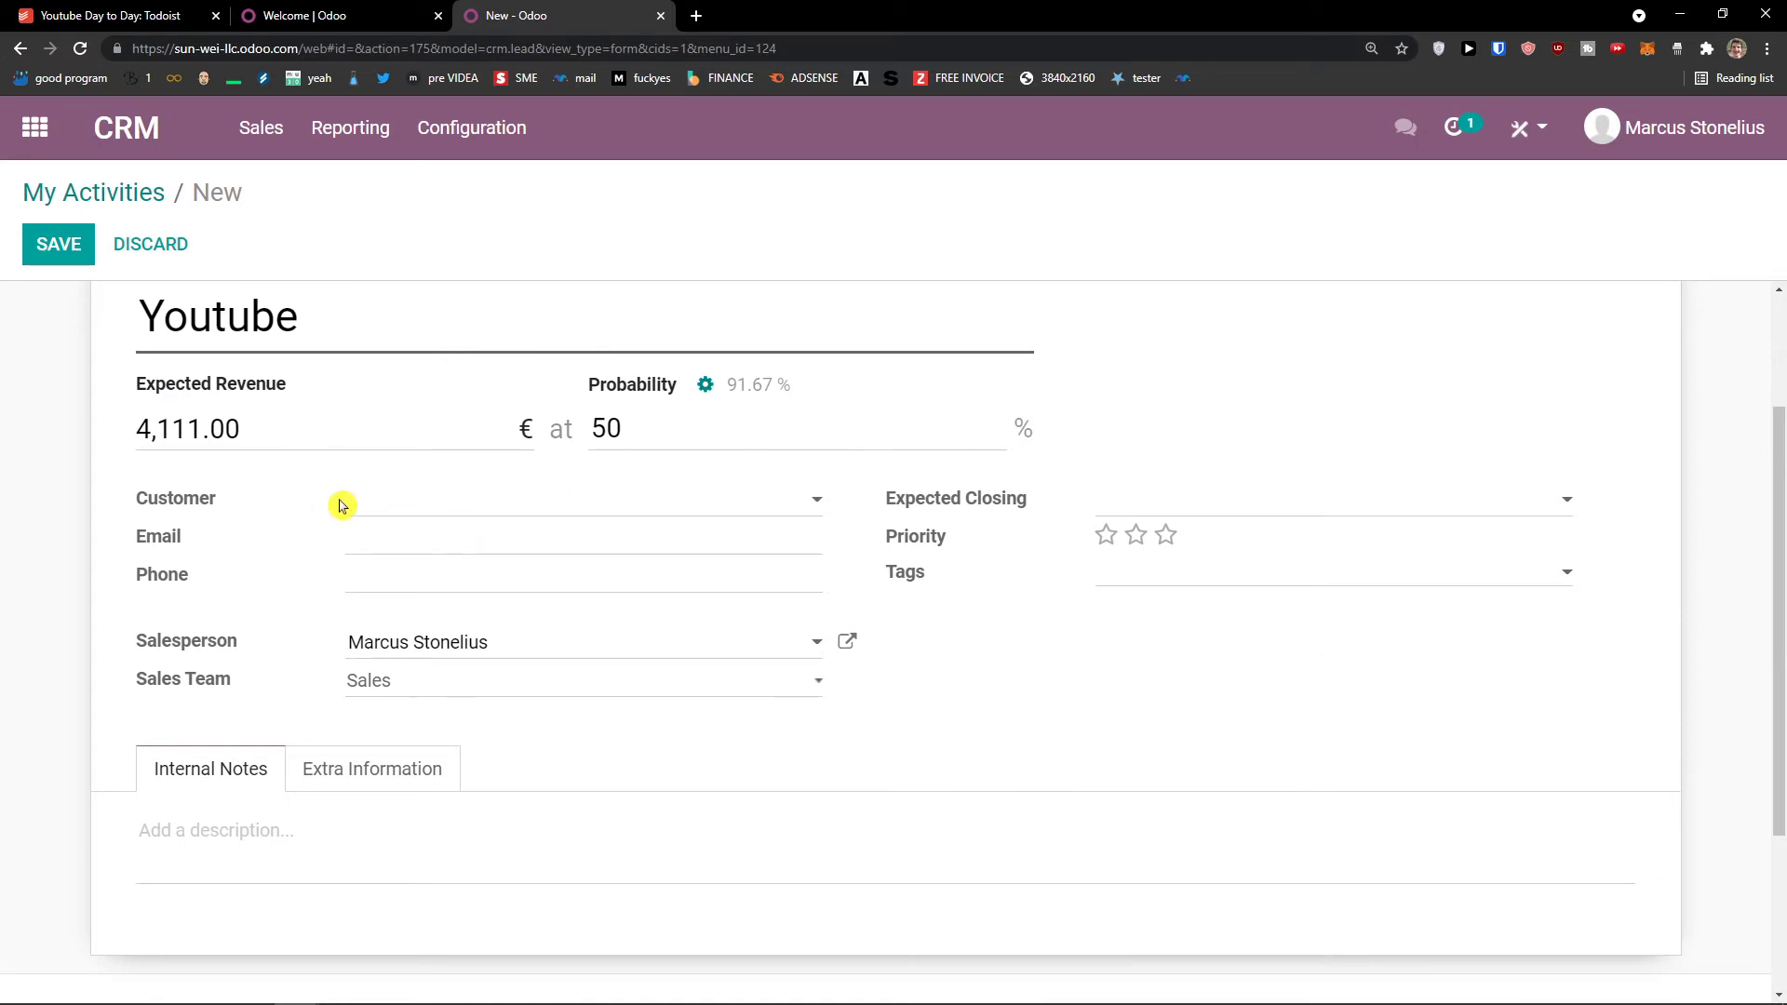
scroll(434, 559, down, 3)
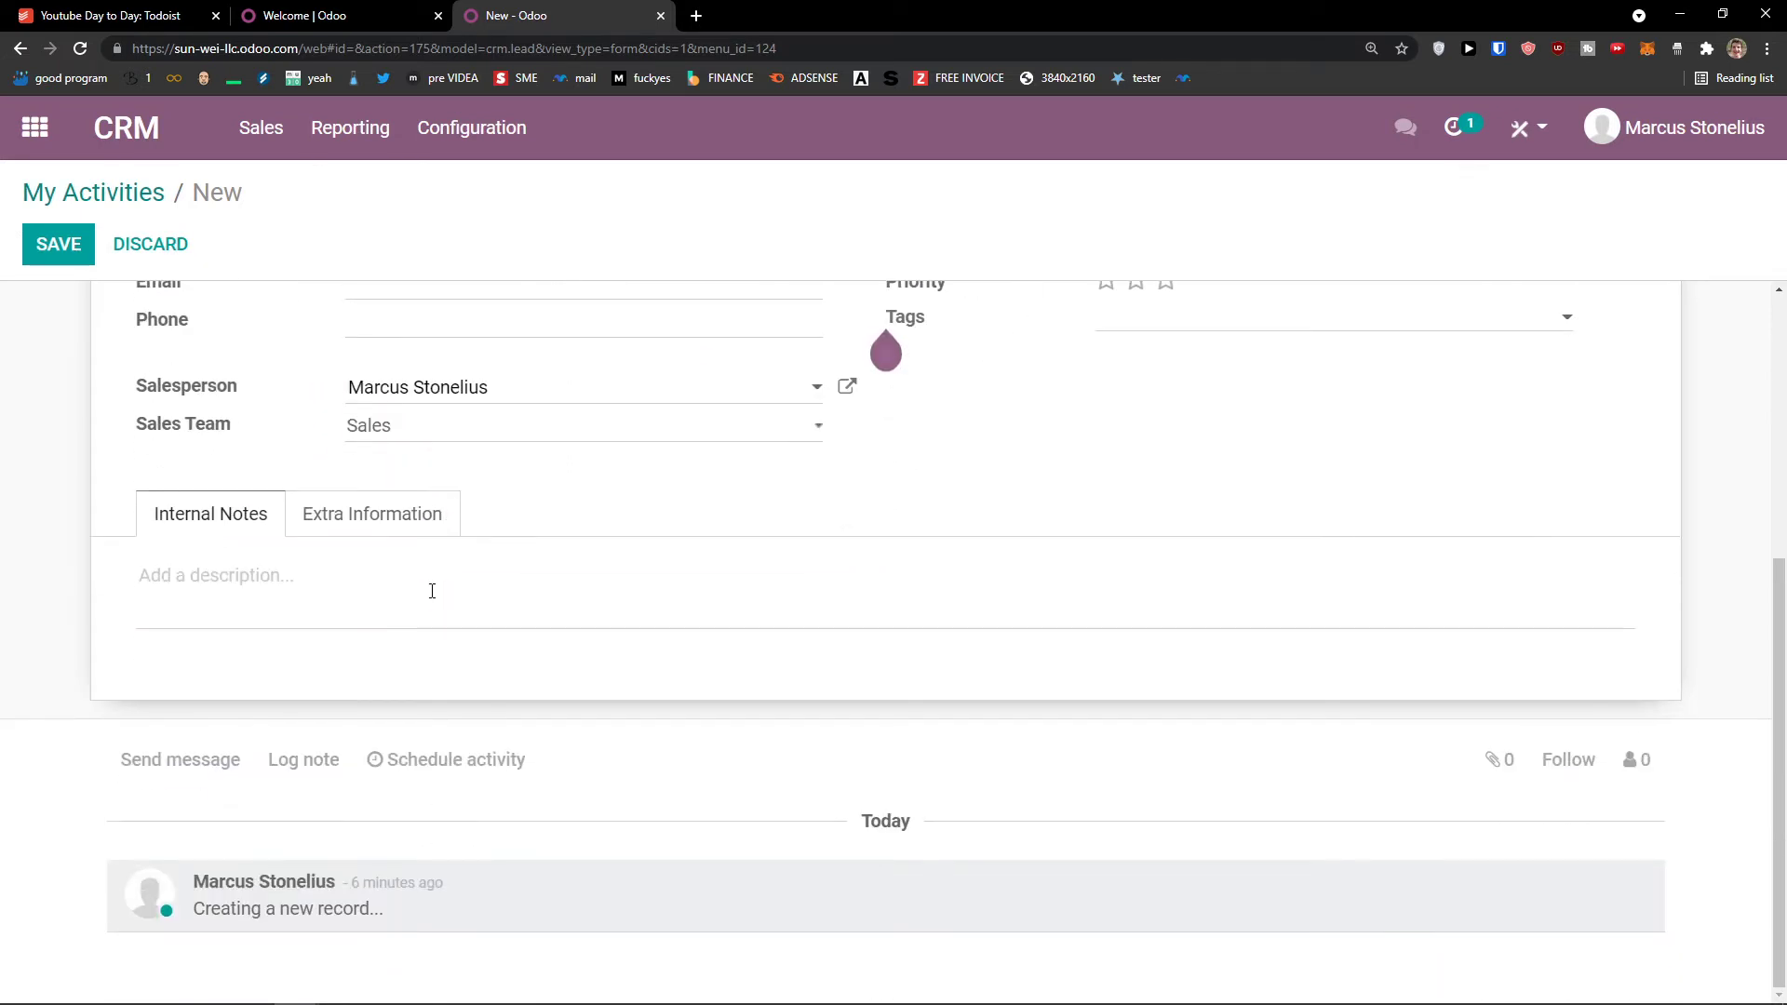
scroll(429, 591, up, 5)
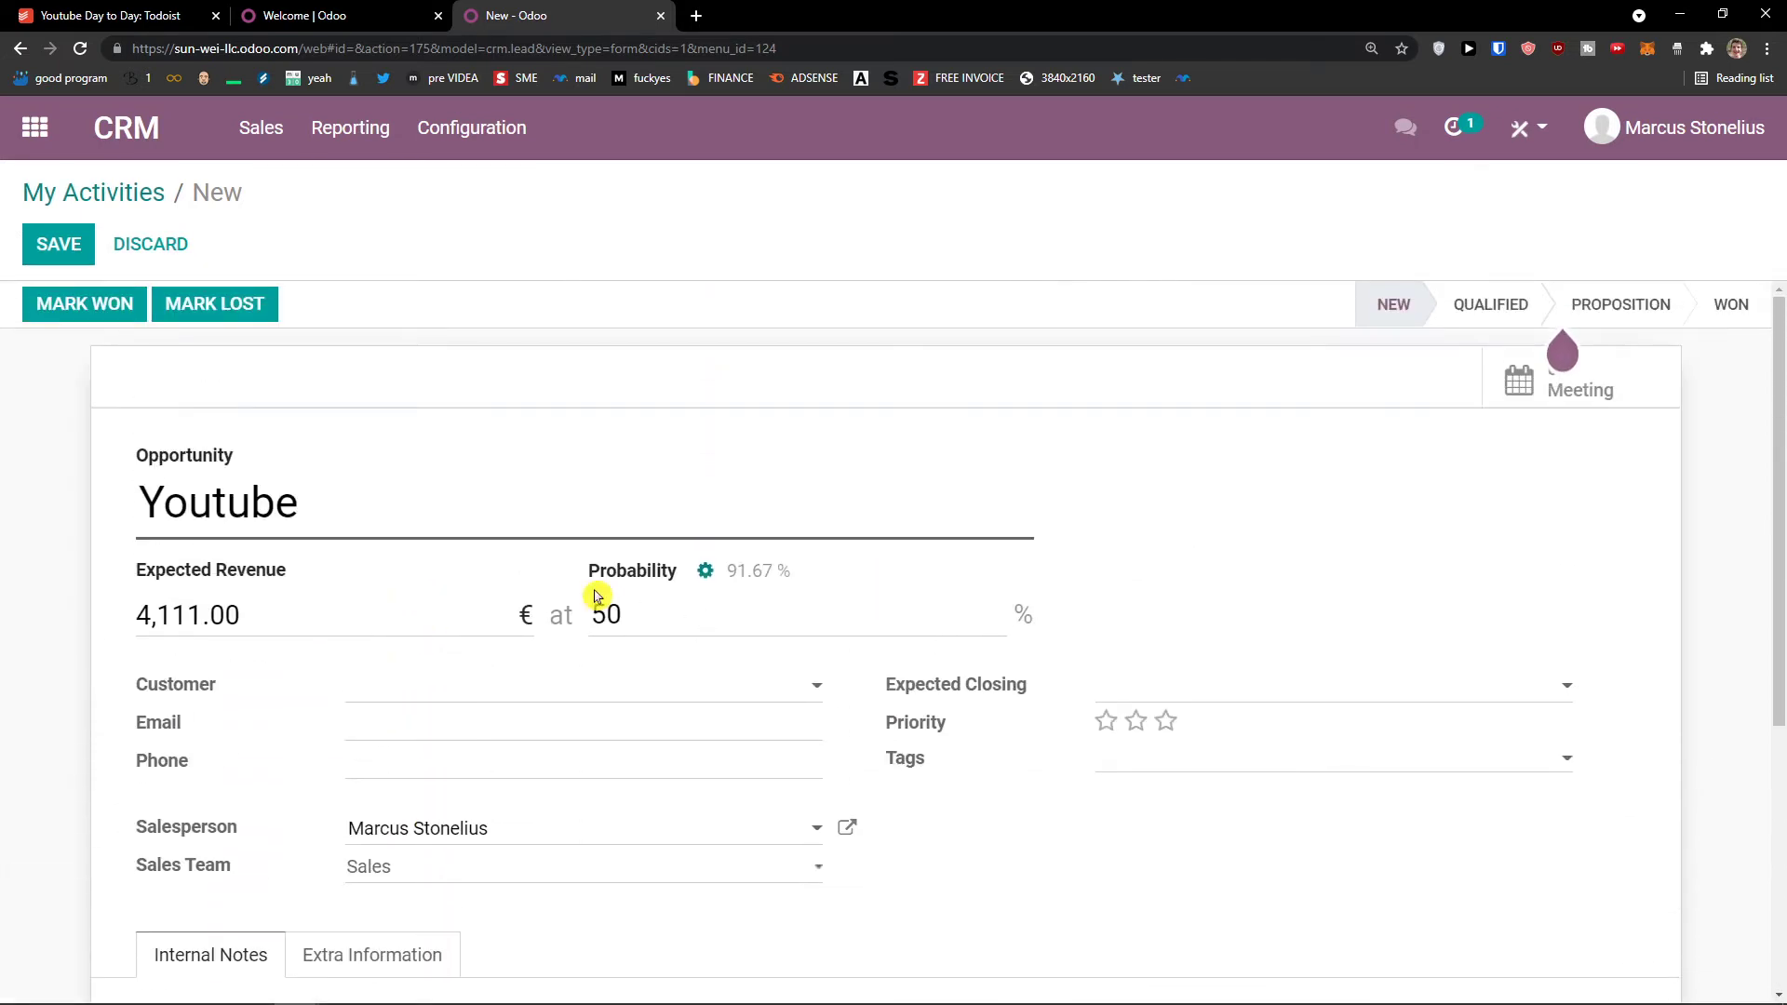
click(1624, 305)
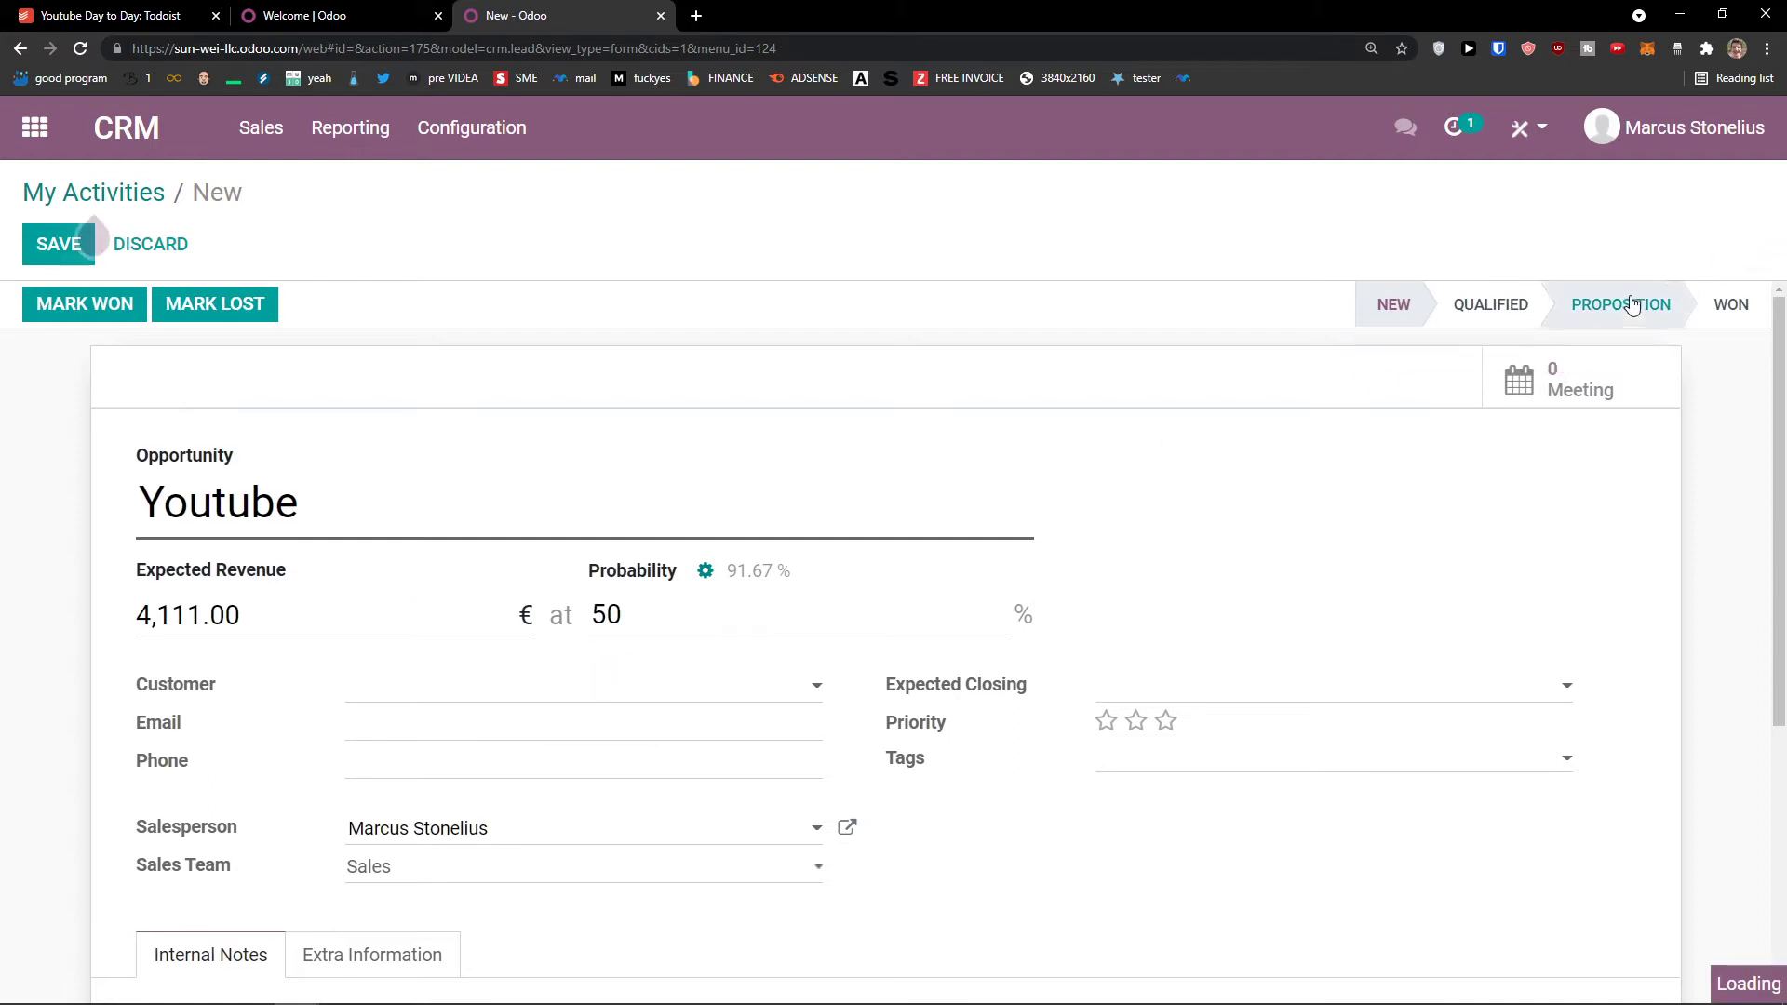
click(1402, 310)
scroll(1136, 510, down, 2)
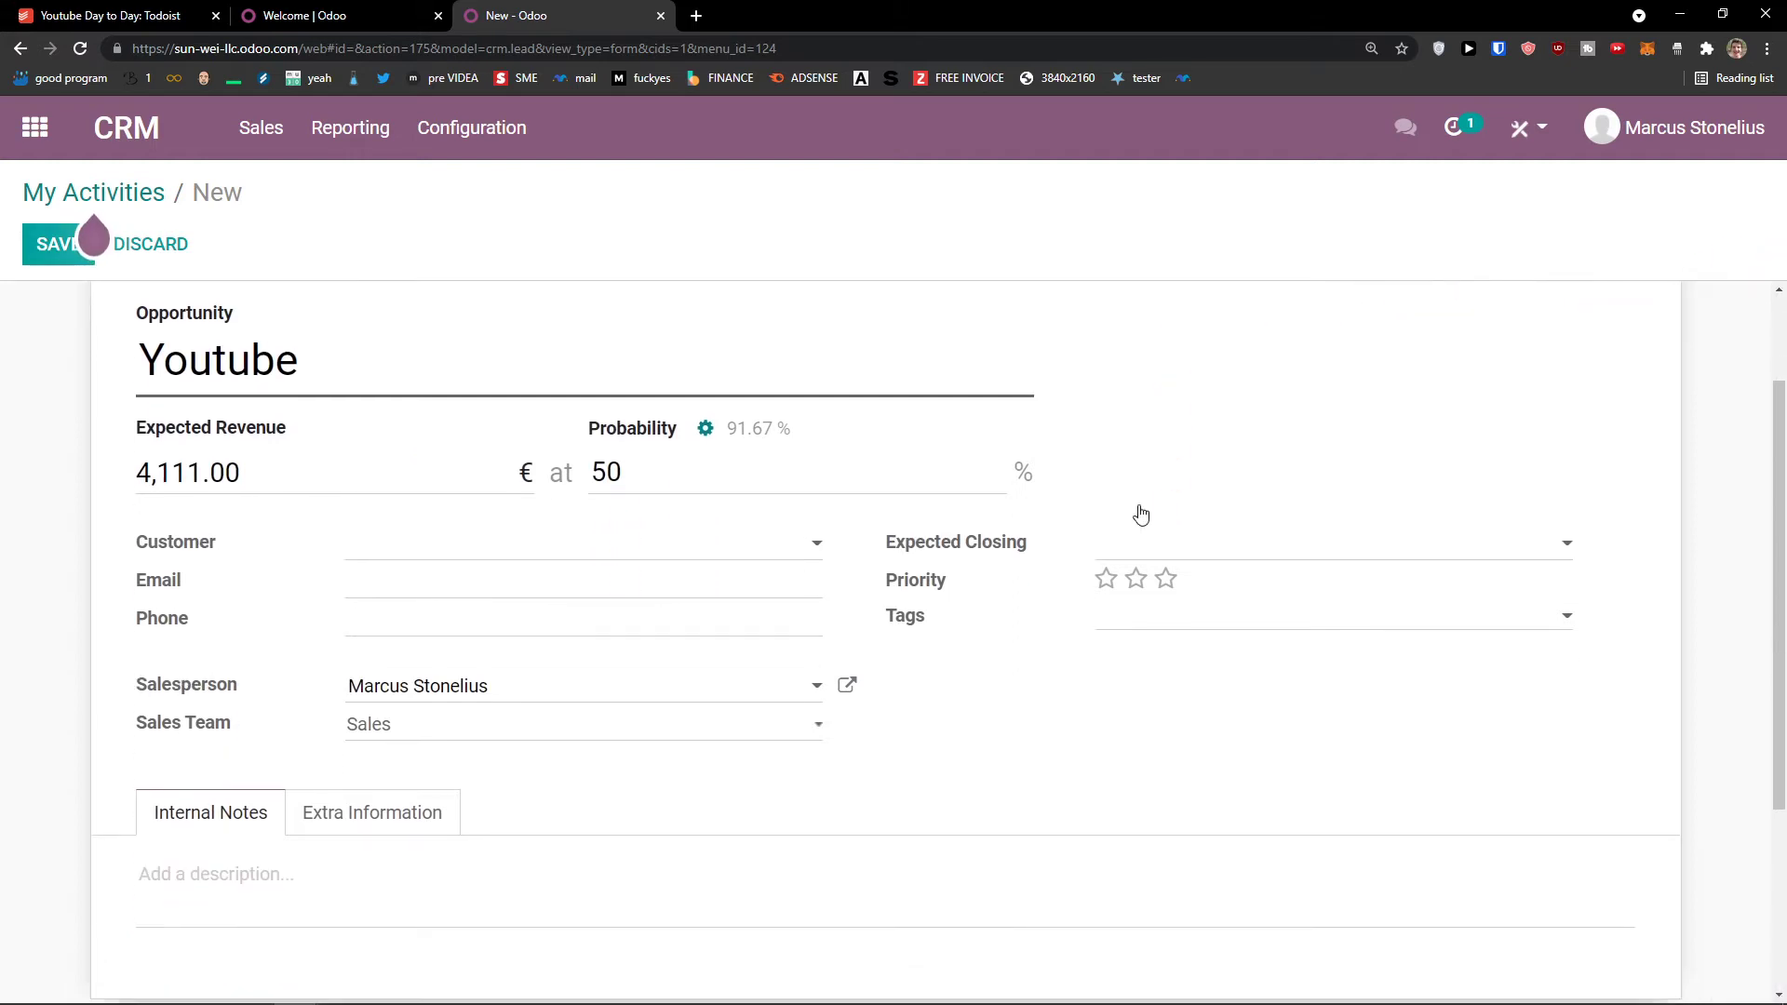
scroll(667, 526, up, 2)
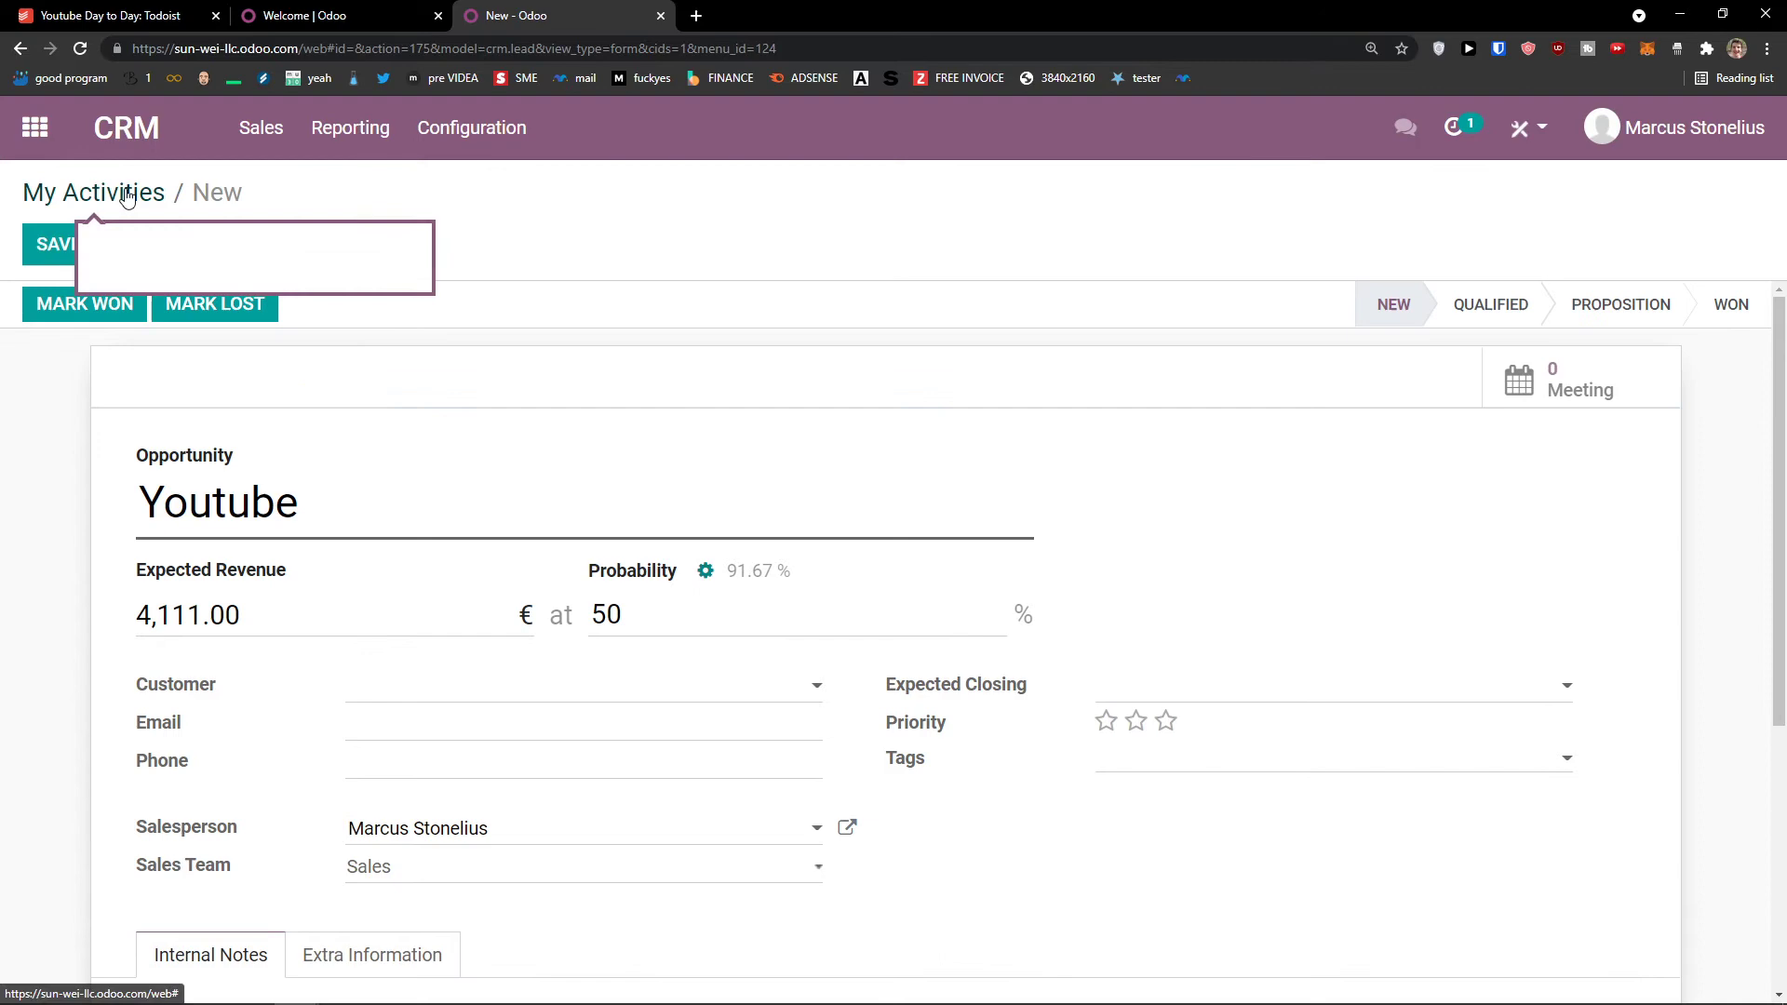
click(131, 191)
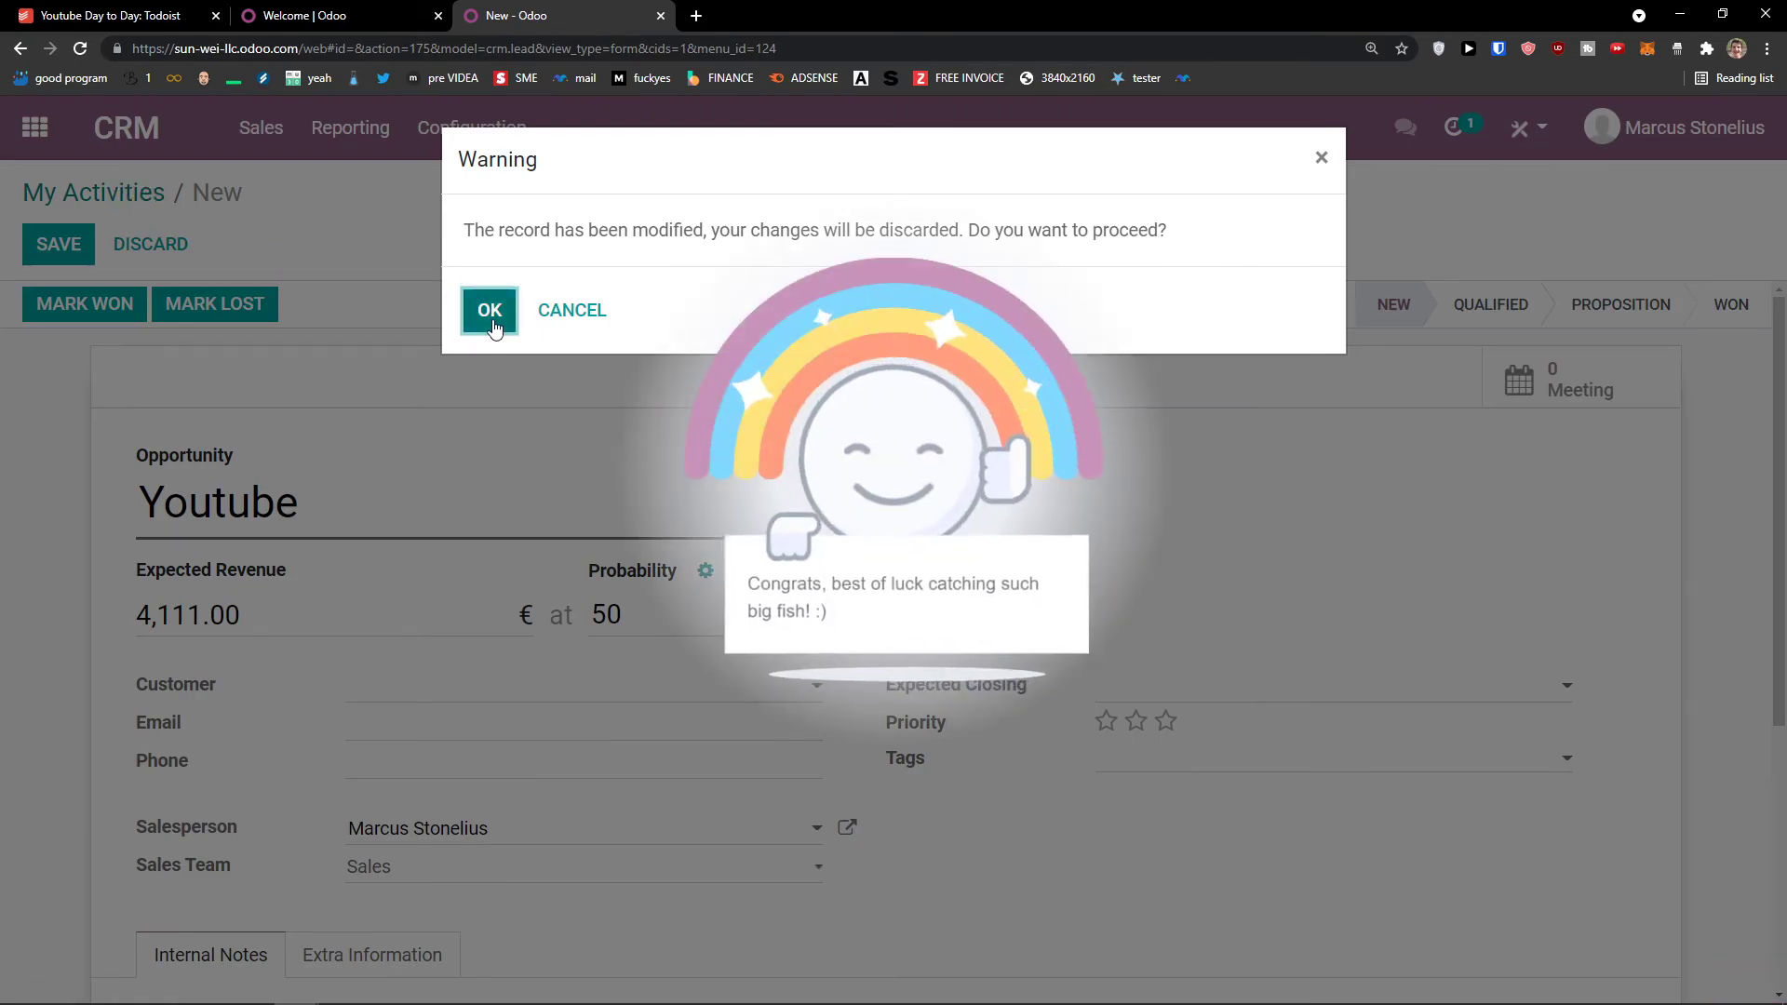
click(490, 310)
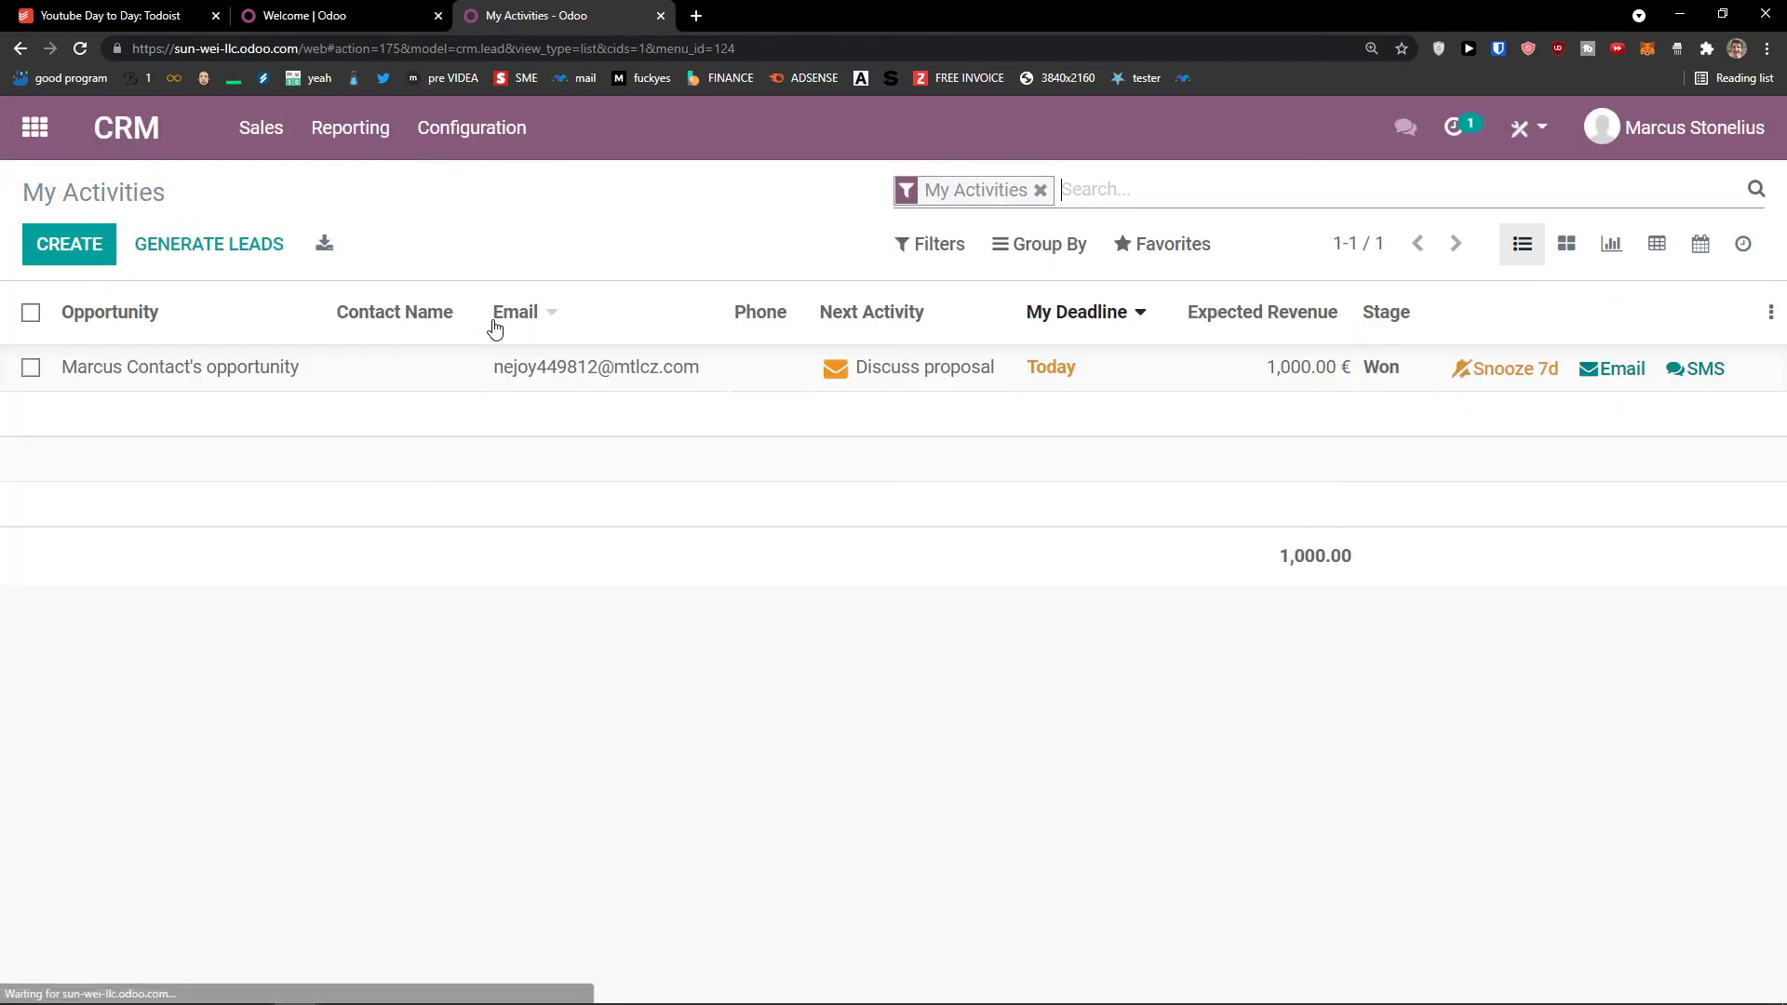
click(356, 370)
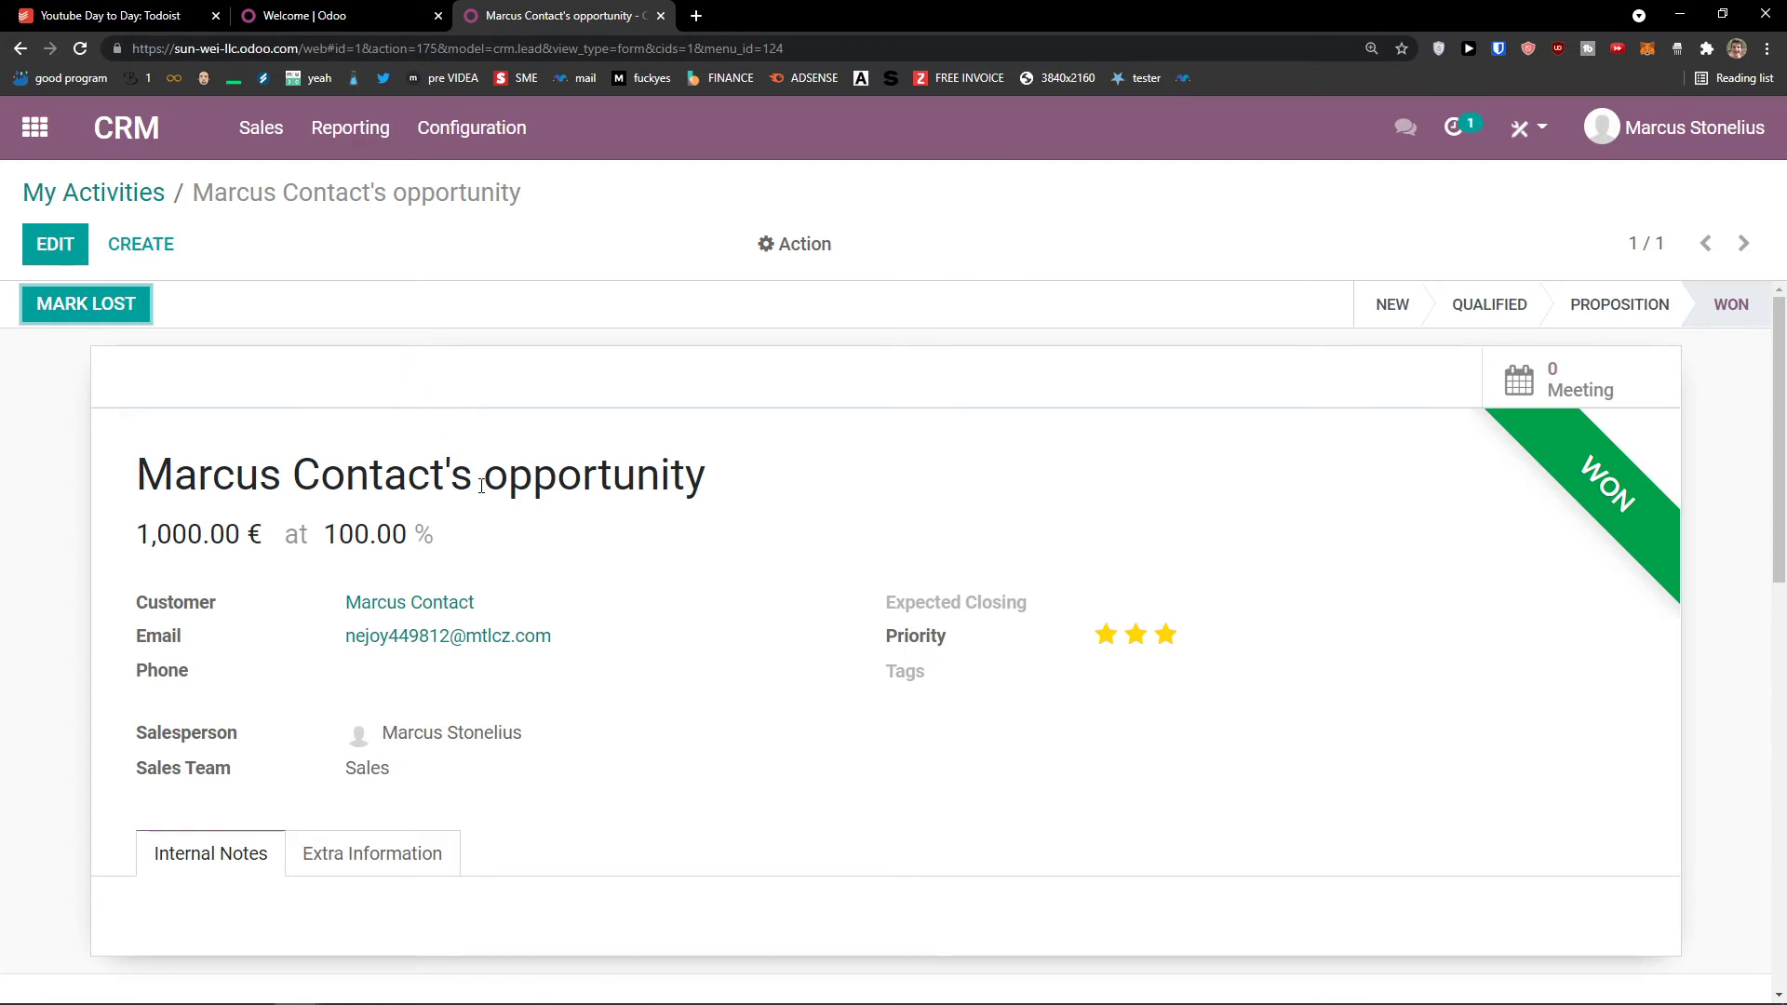
scroll(484, 485, down, 1)
drag(137, 382, 726, 383)
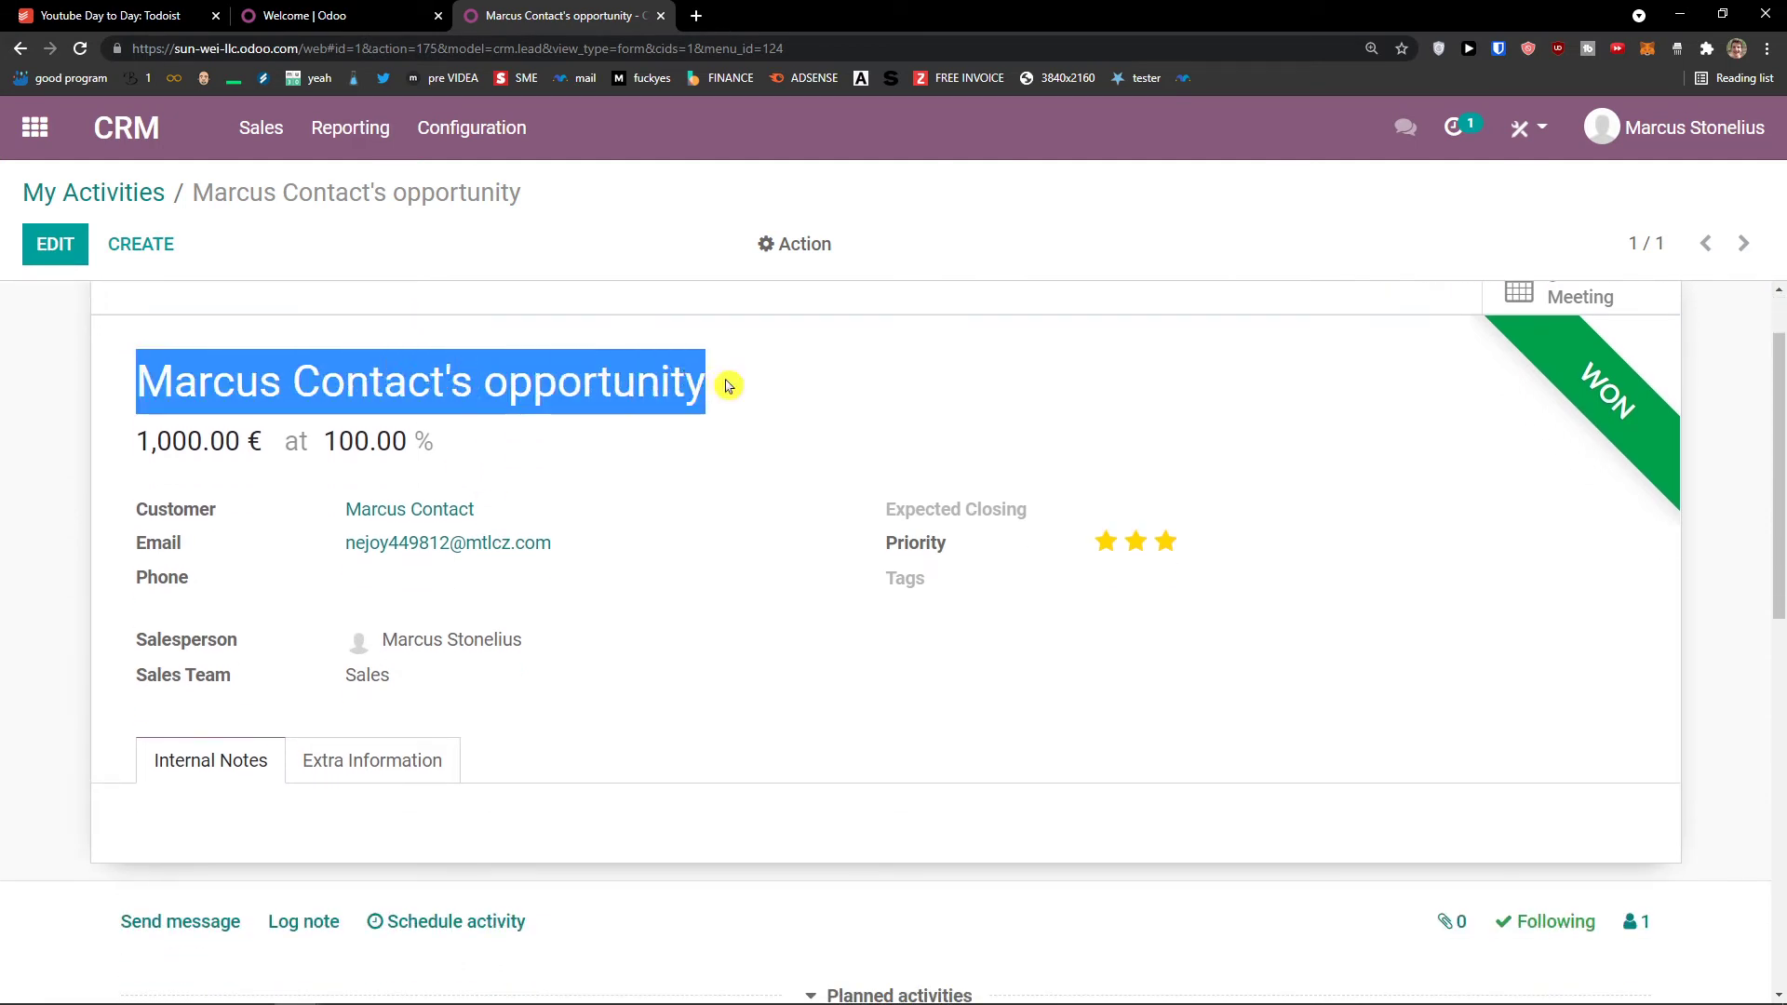
click(702, 450)
scroll(710, 499, up, 1)
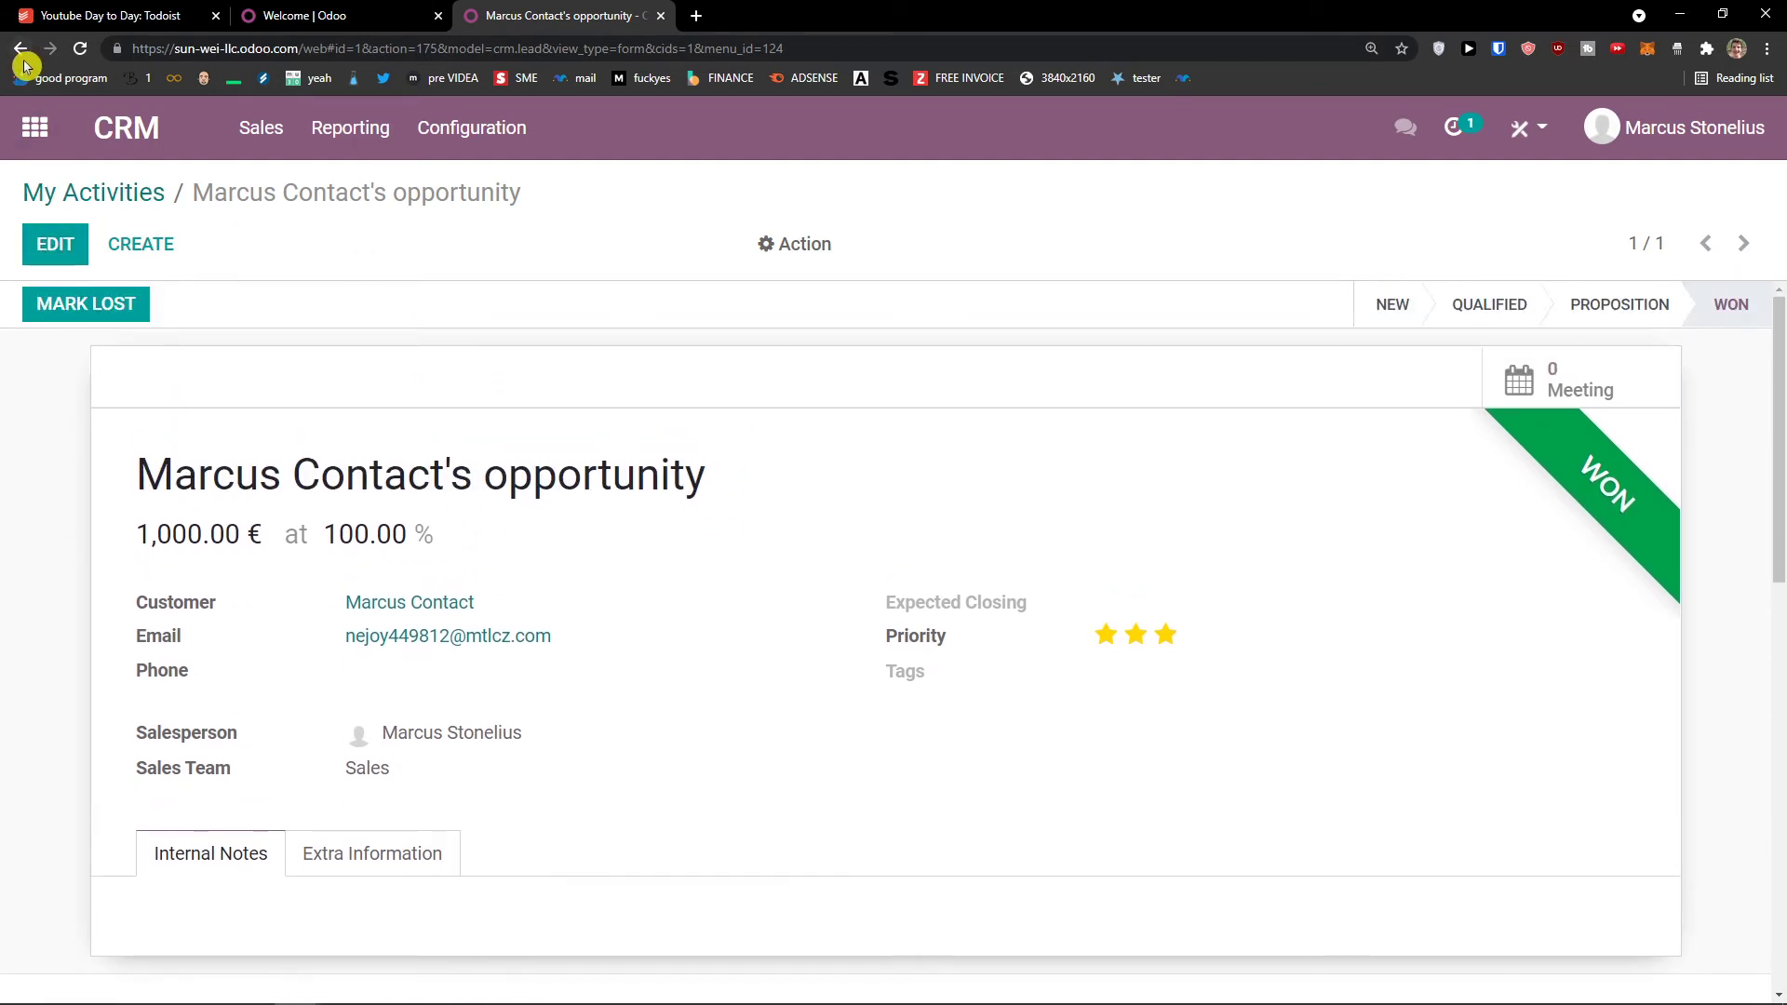
click(21, 48)
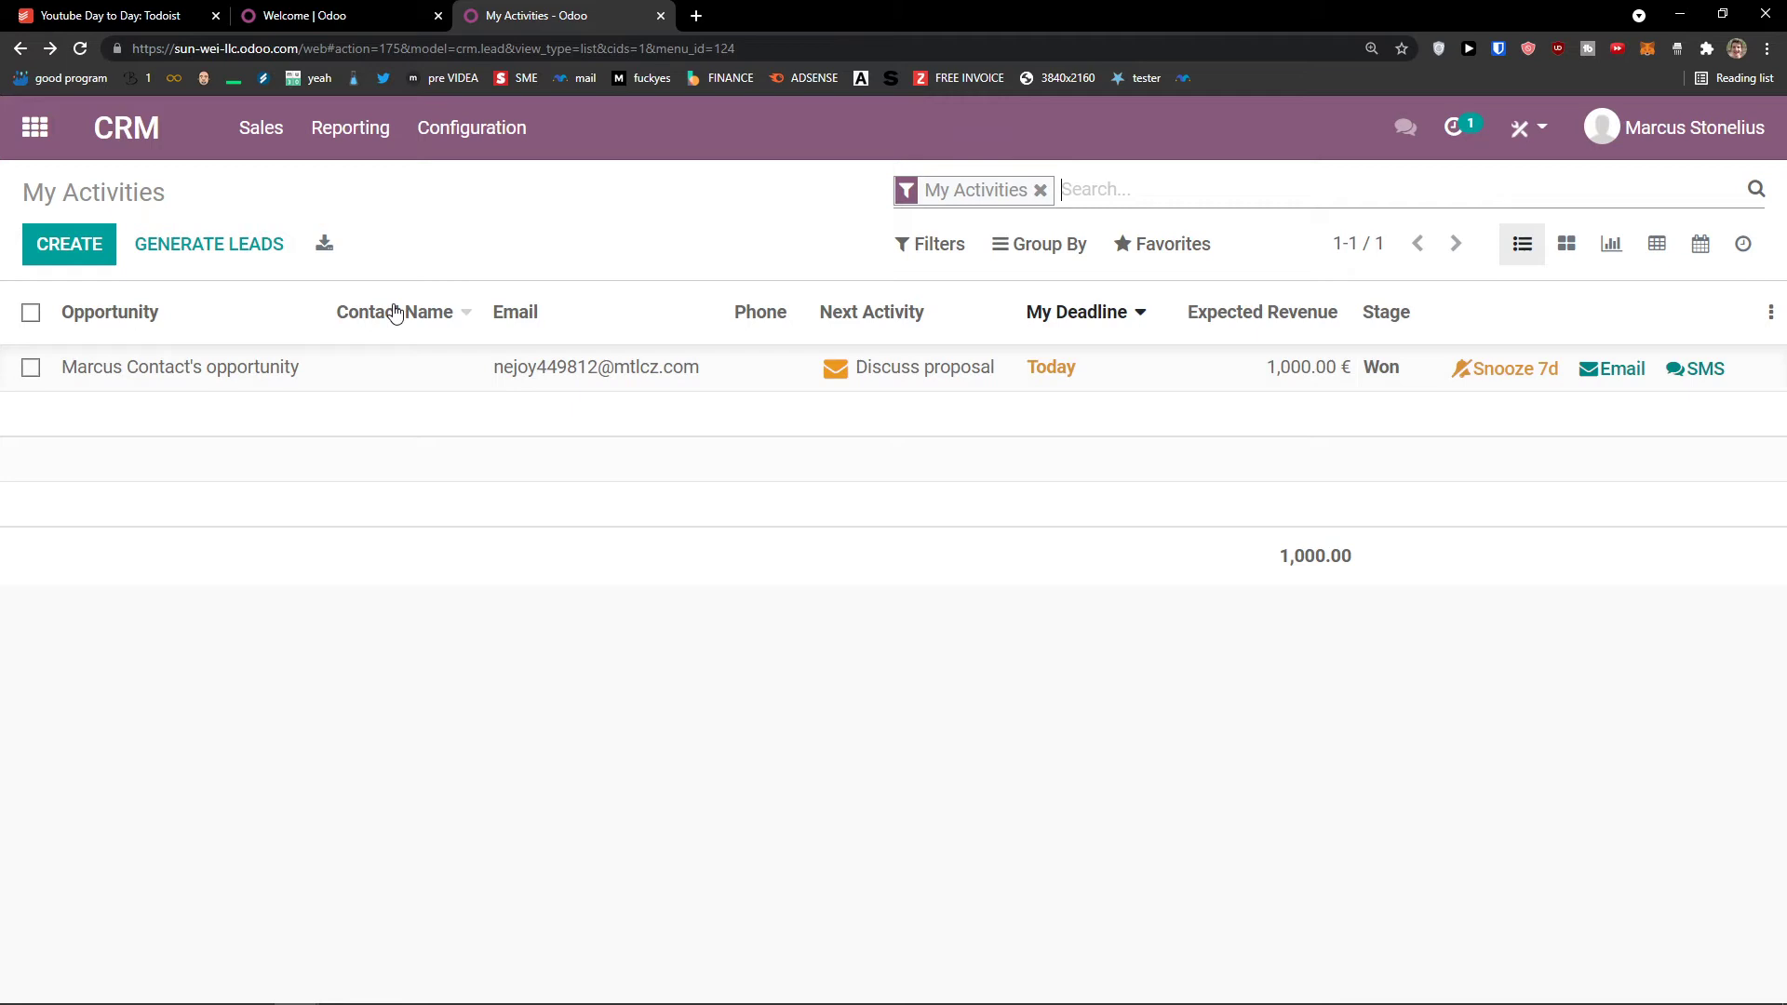
Step: Visit the Sales Teams overview, then the Customers list of three contacts, and start a new customer
click(260, 128)
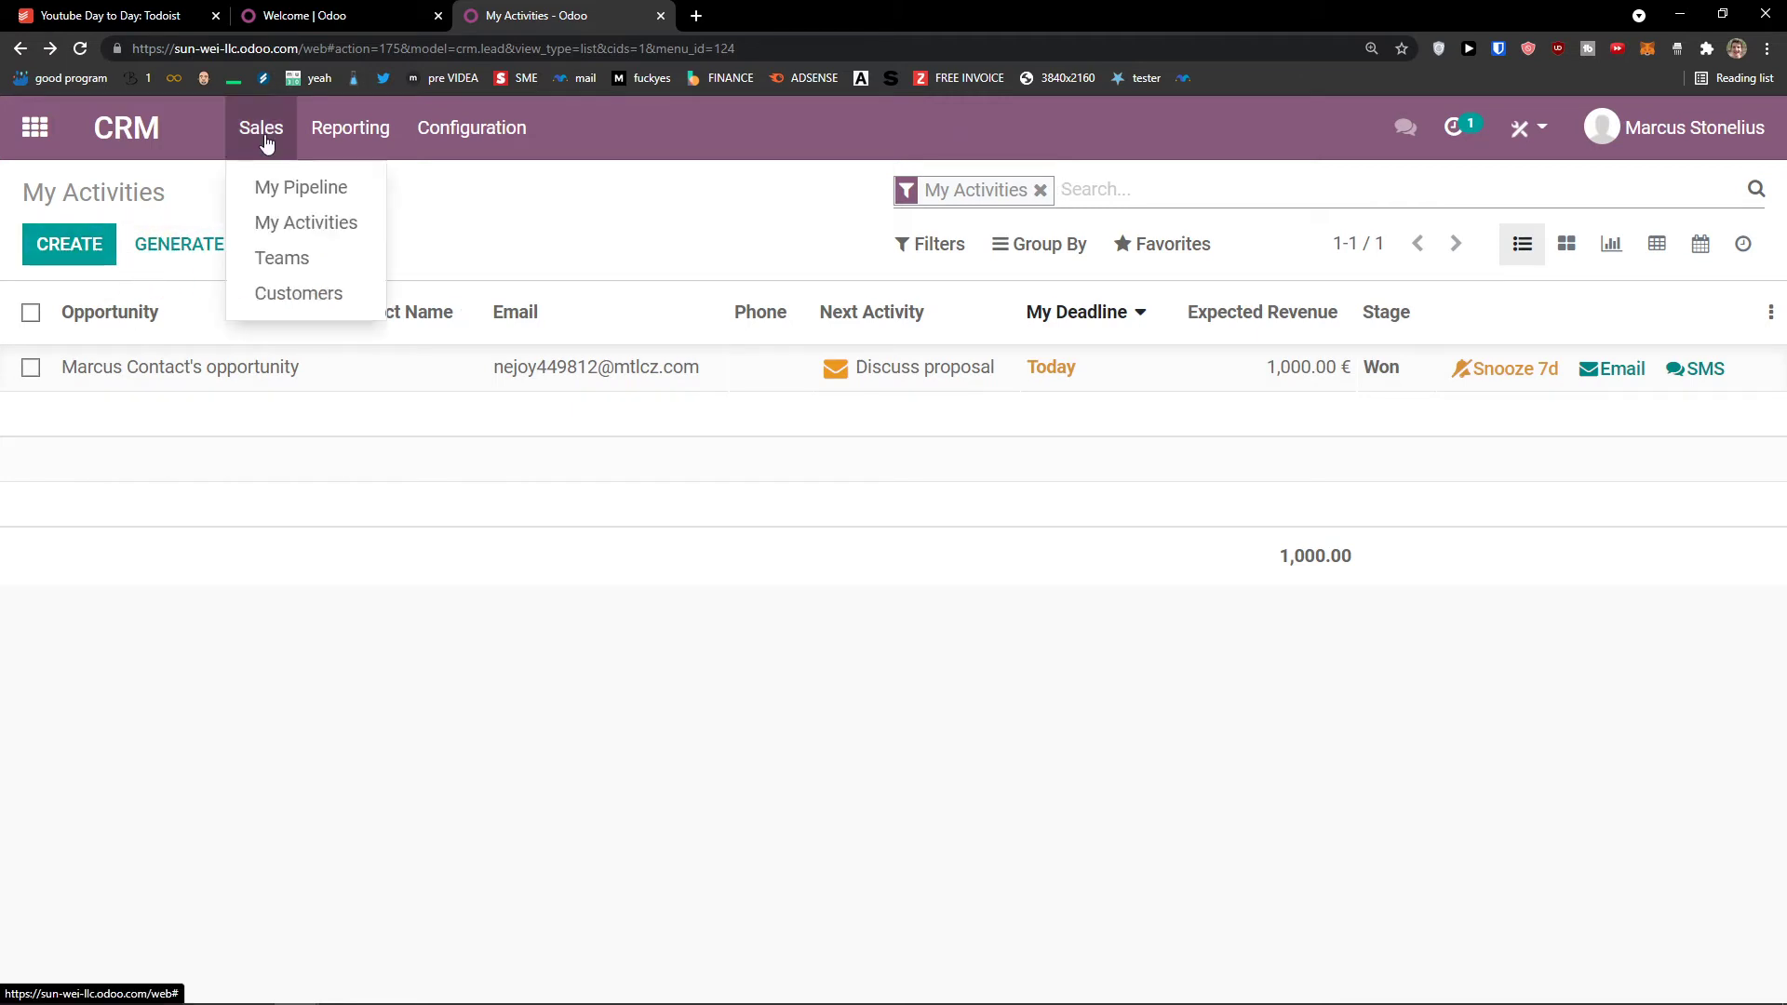
click(308, 264)
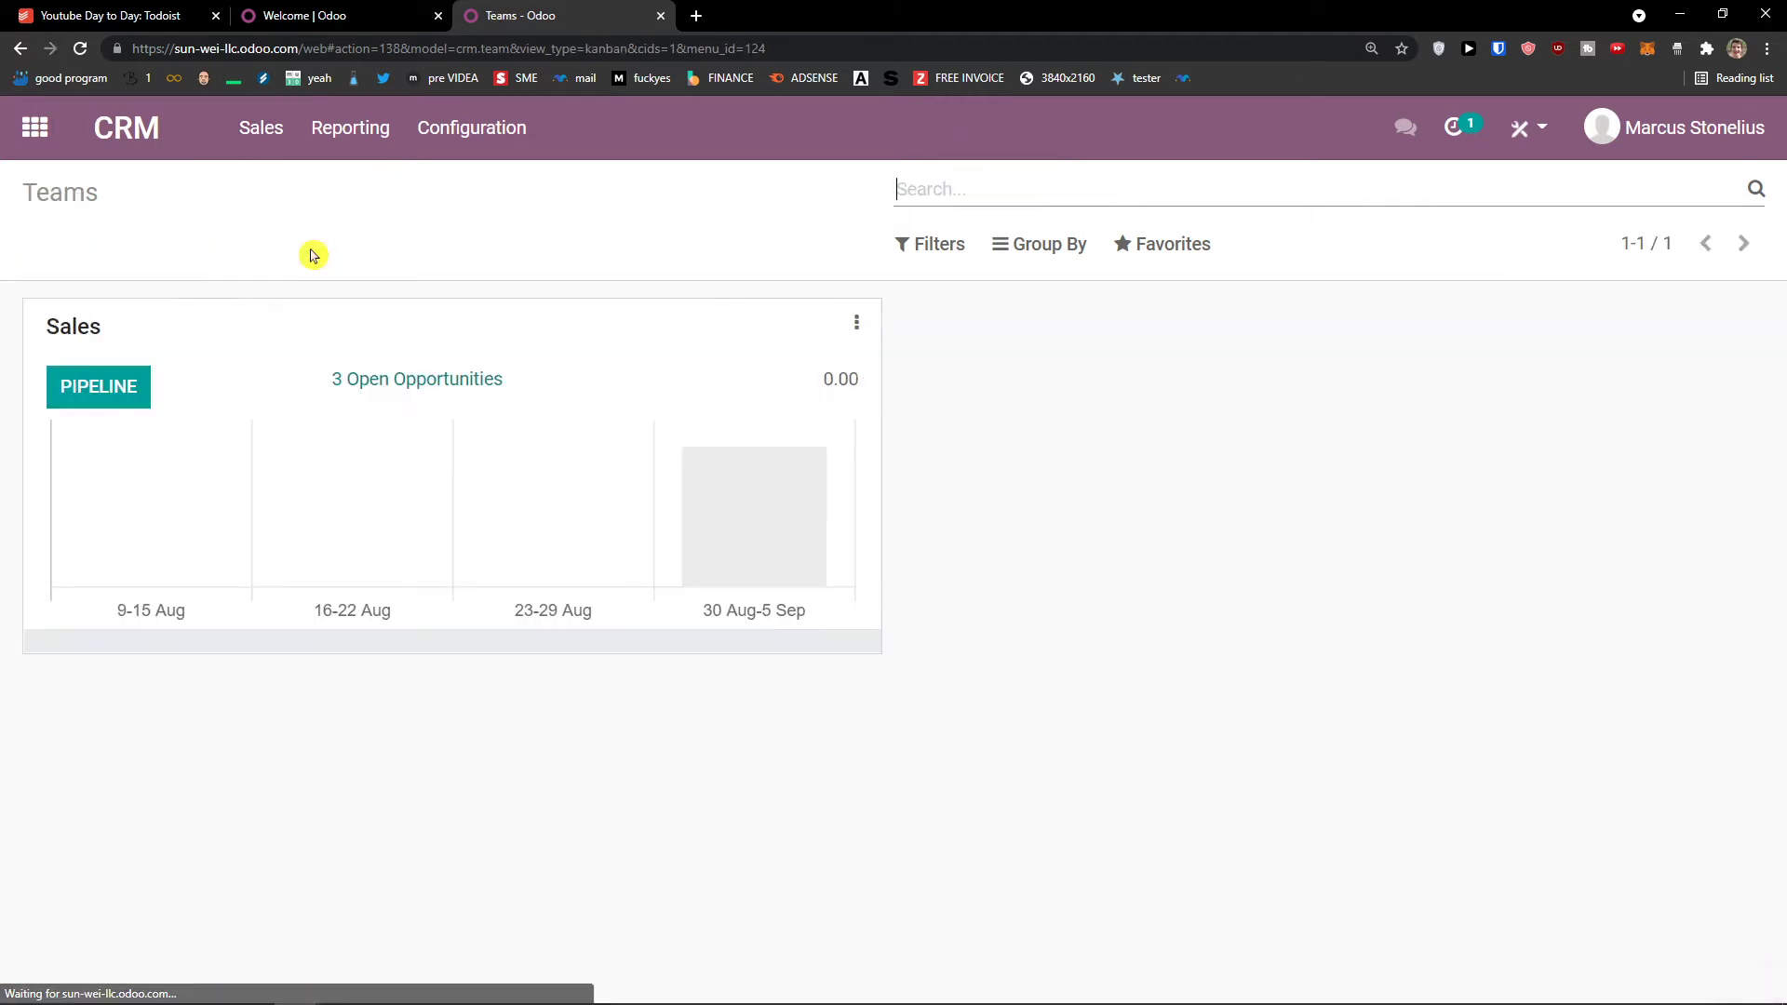
click(268, 147)
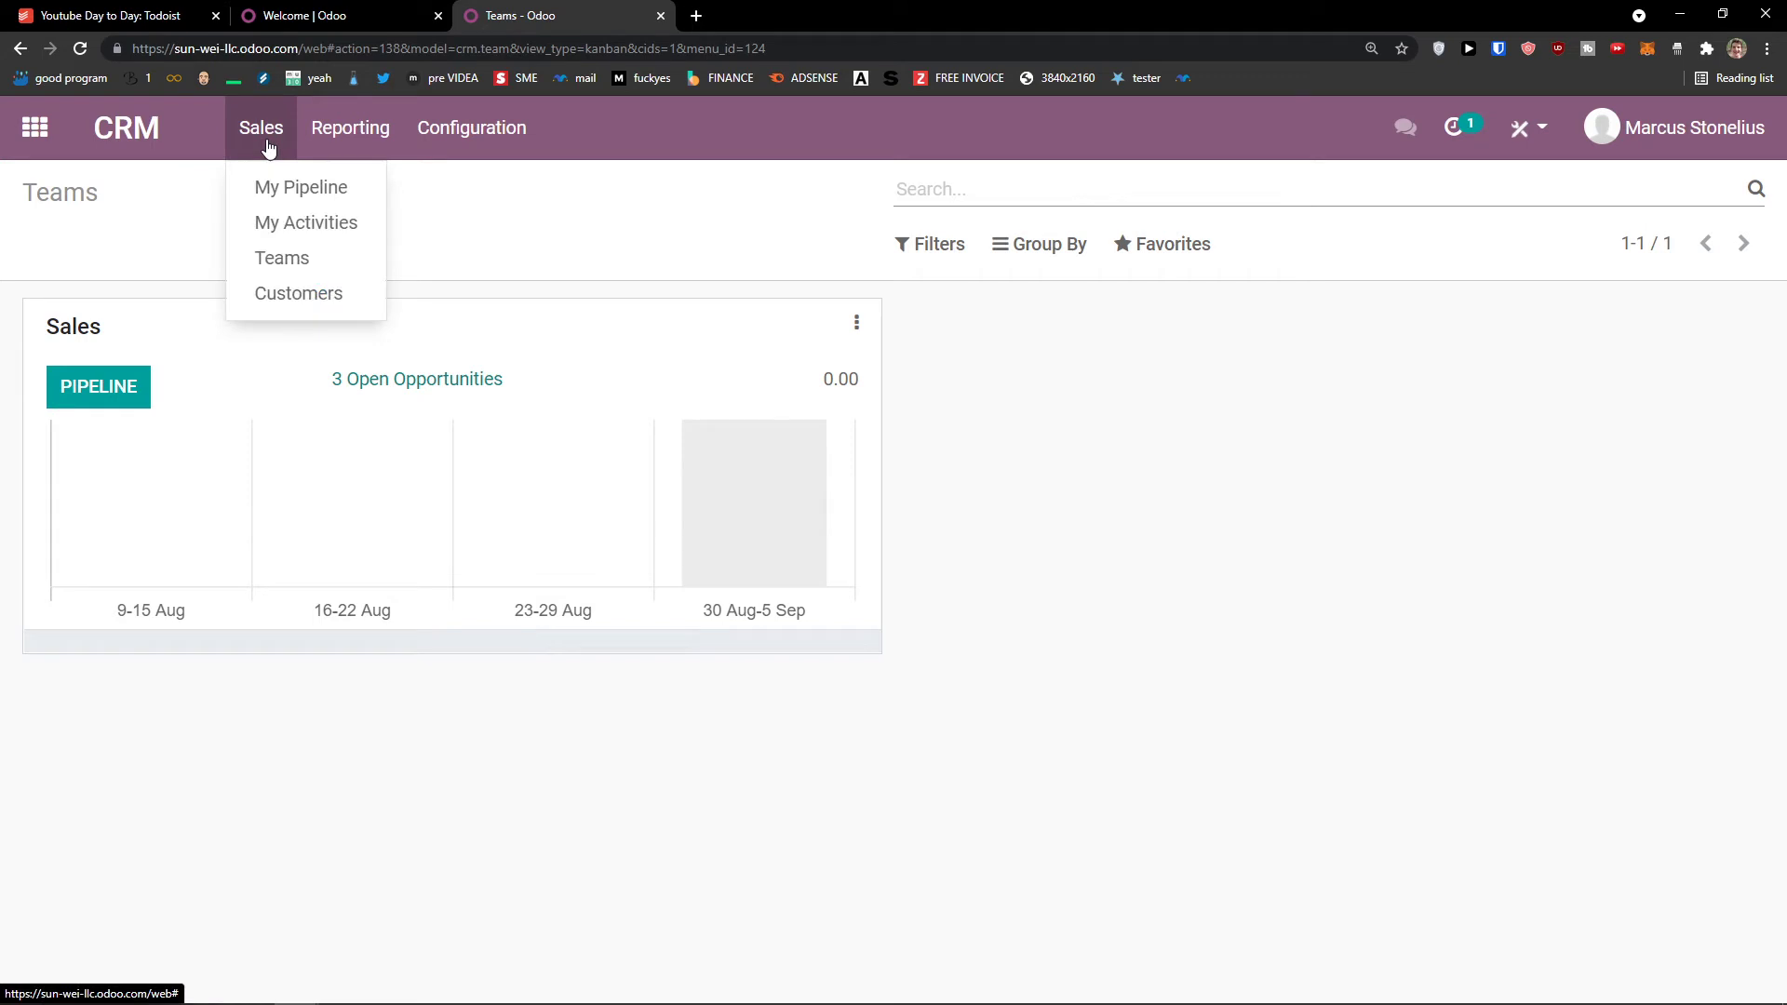
click(276, 291)
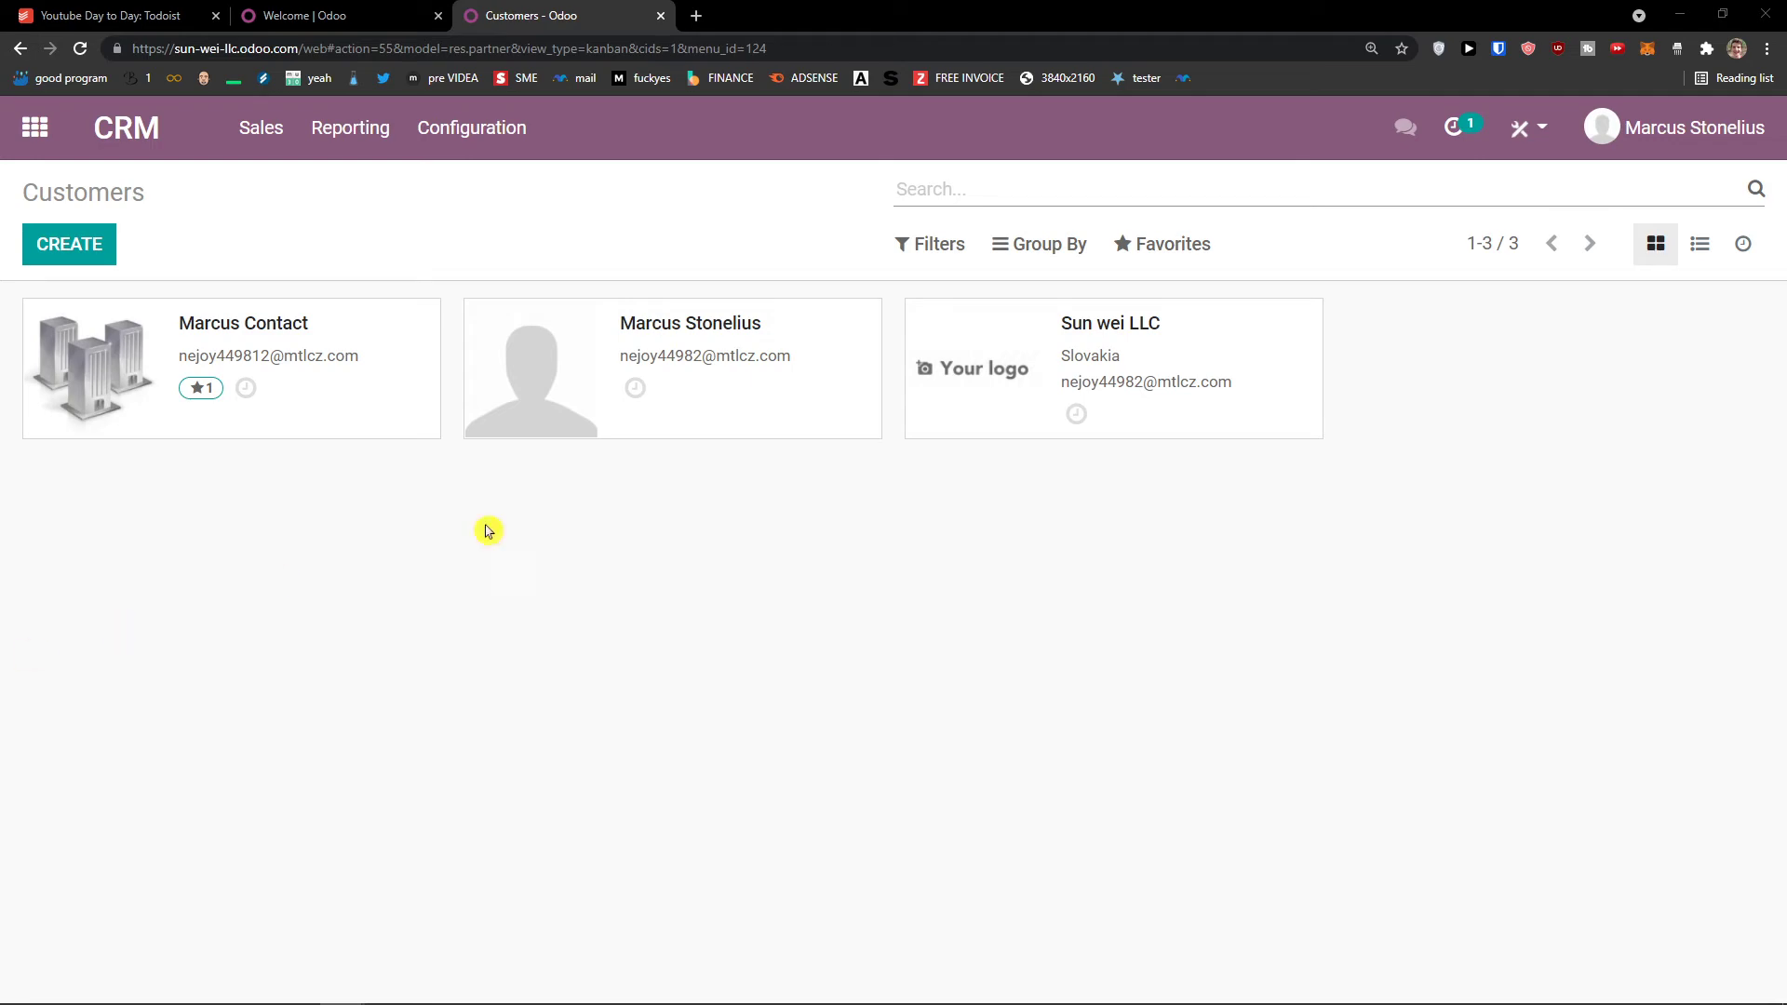
click(80, 259)
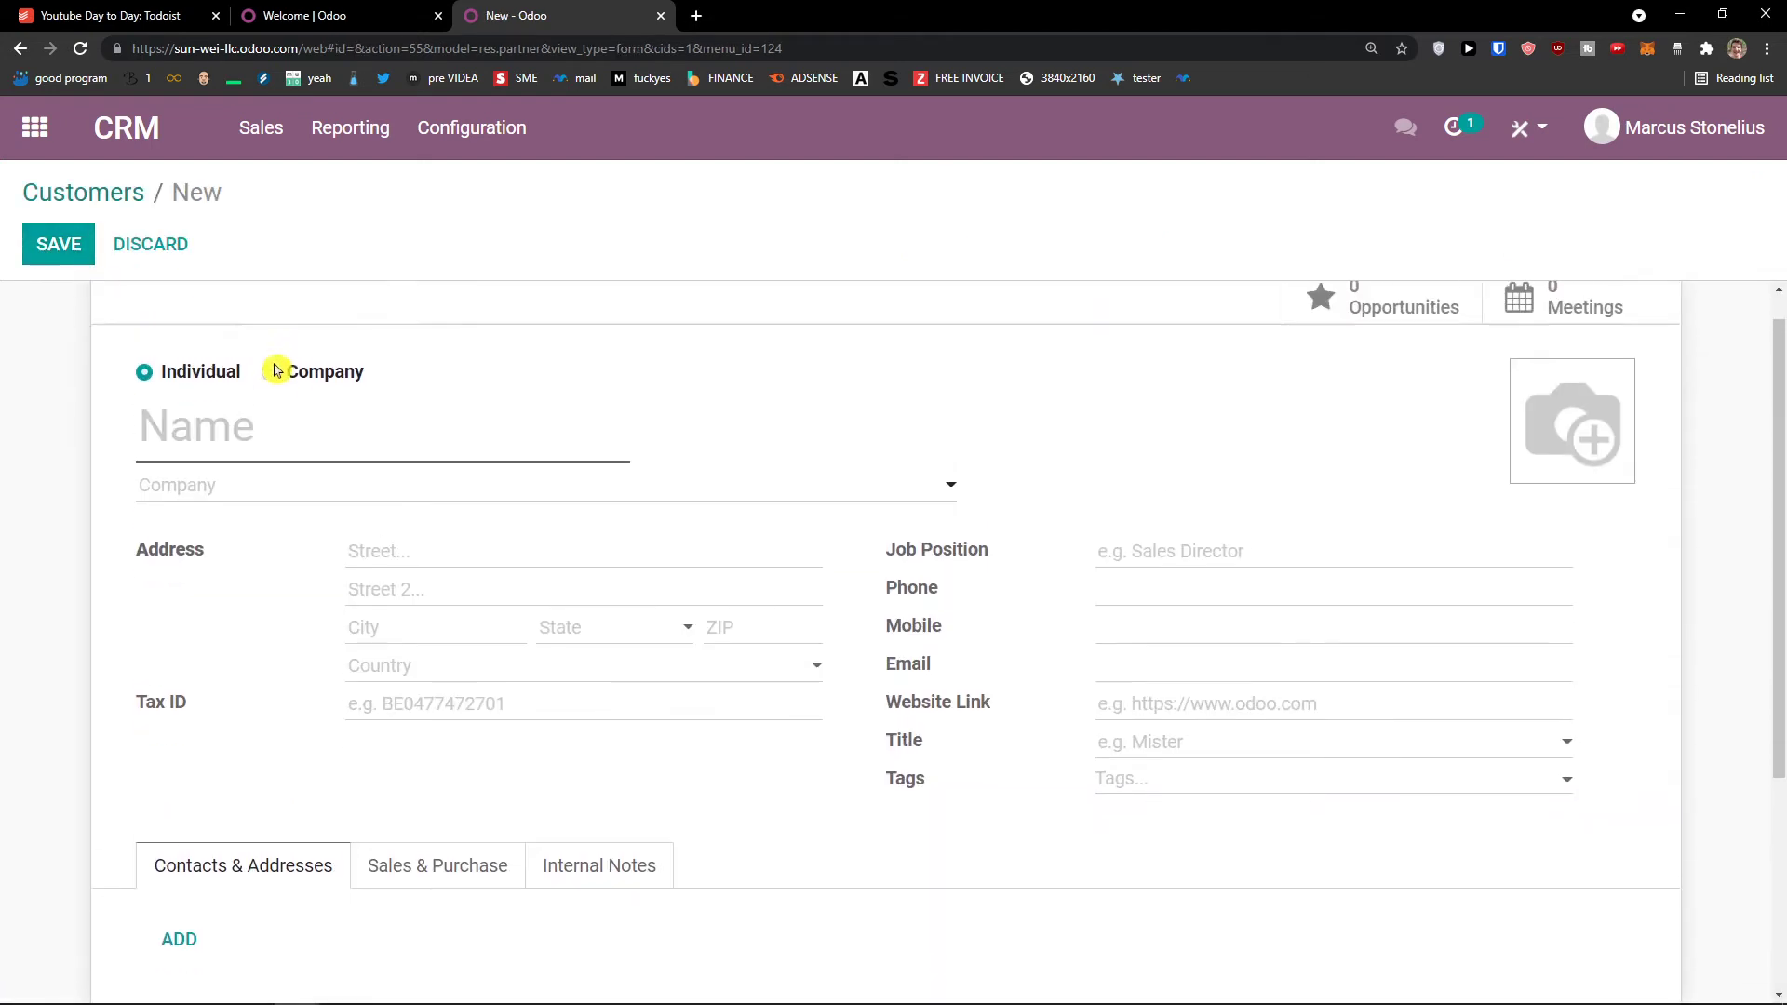
Step: Set the new contact type to Individual and enter the contact's full name
click(330, 410)
click(190, 405)
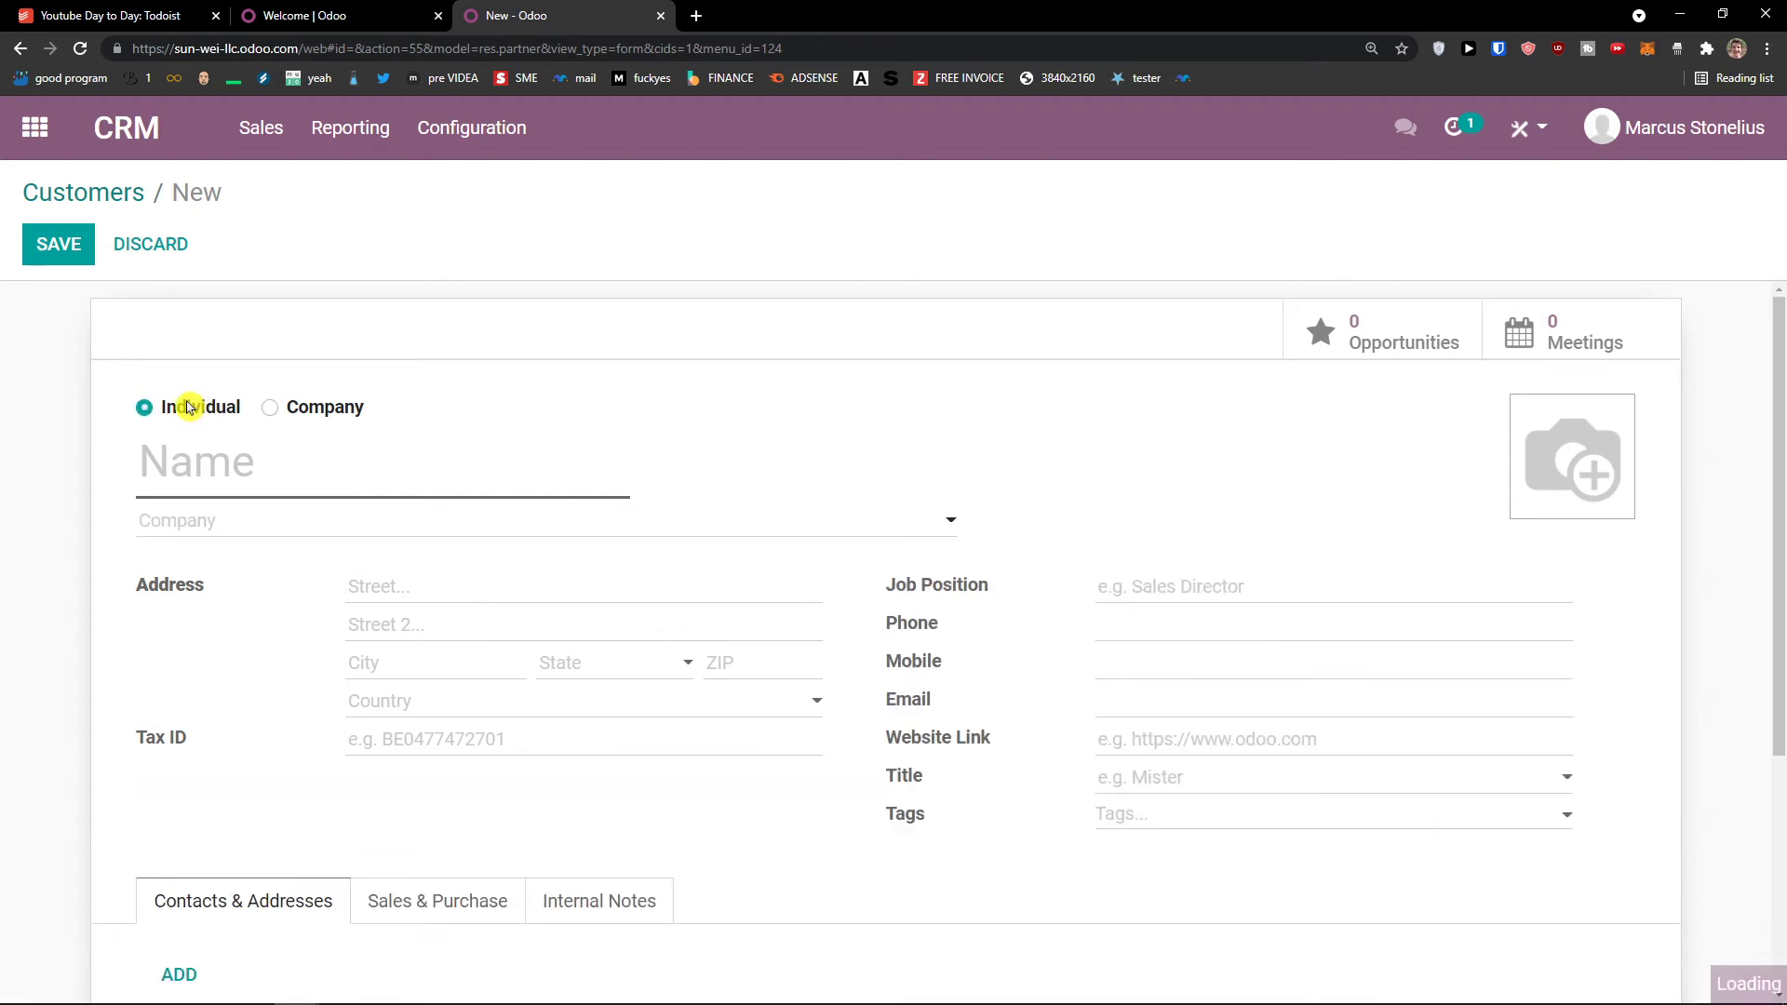
click(278, 407)
click(195, 400)
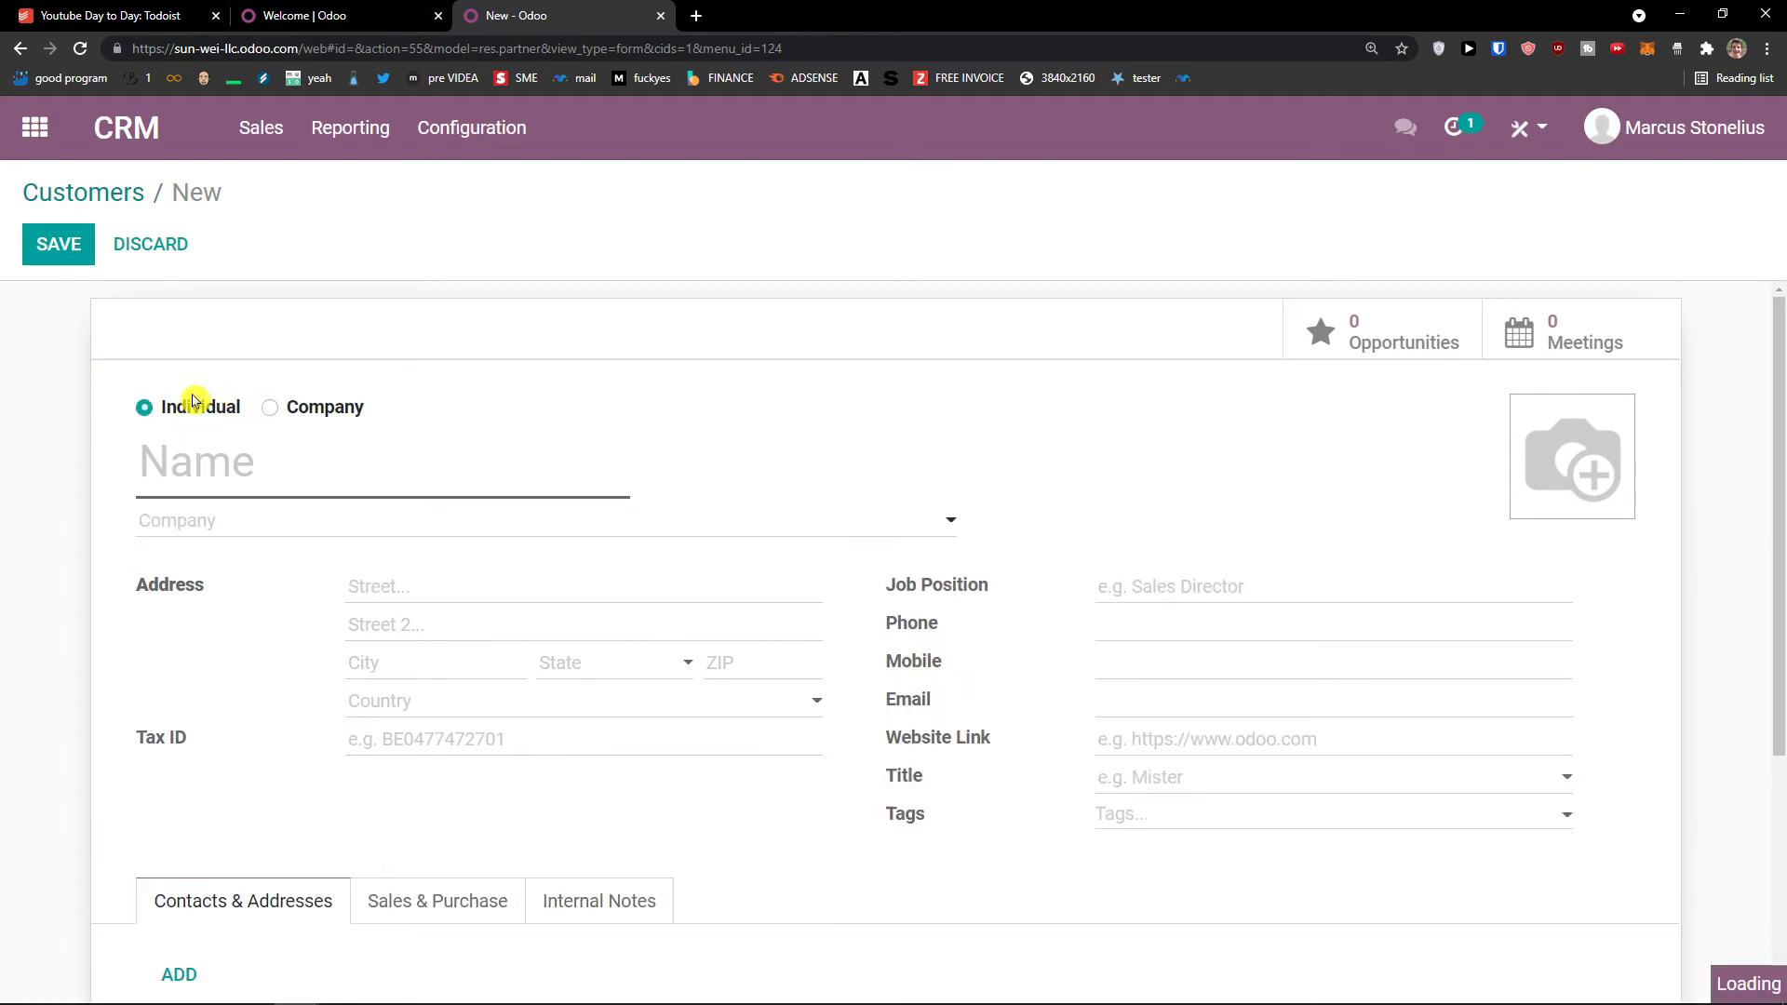
text(Marcus Con)
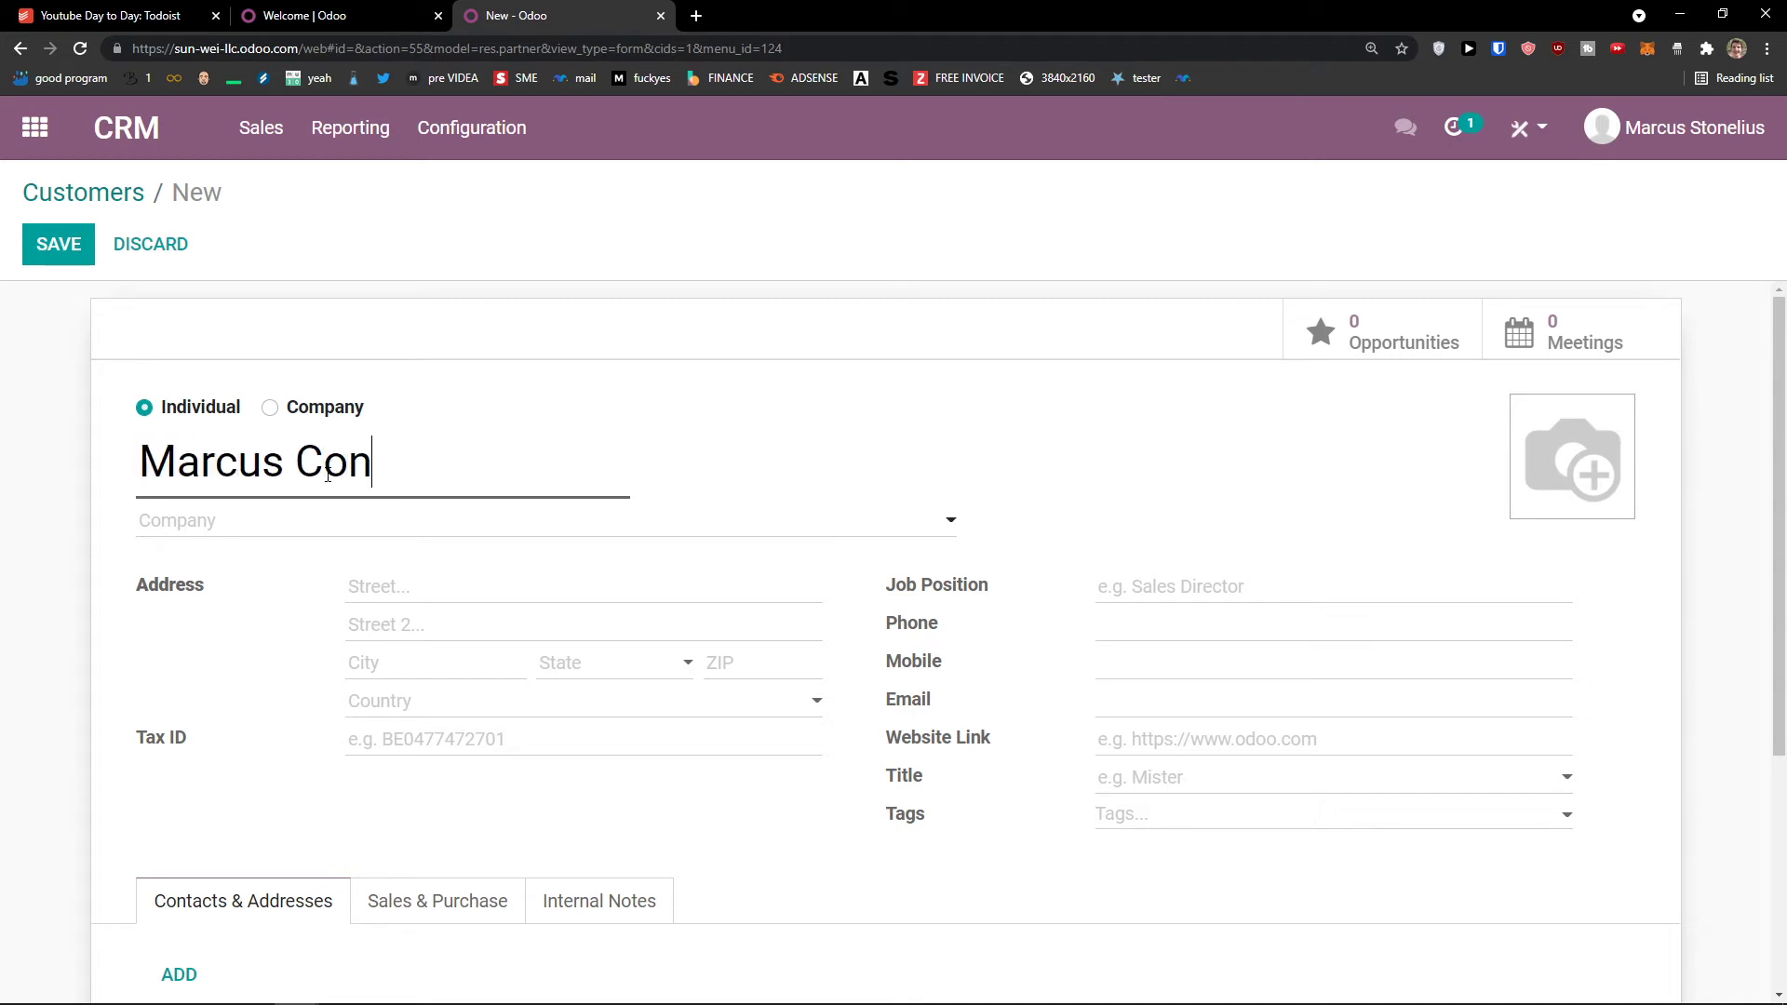
text(tact 2)
Step: Link the contact to a newly created Sun Company and set the job position to Sales Manager
click(265, 538)
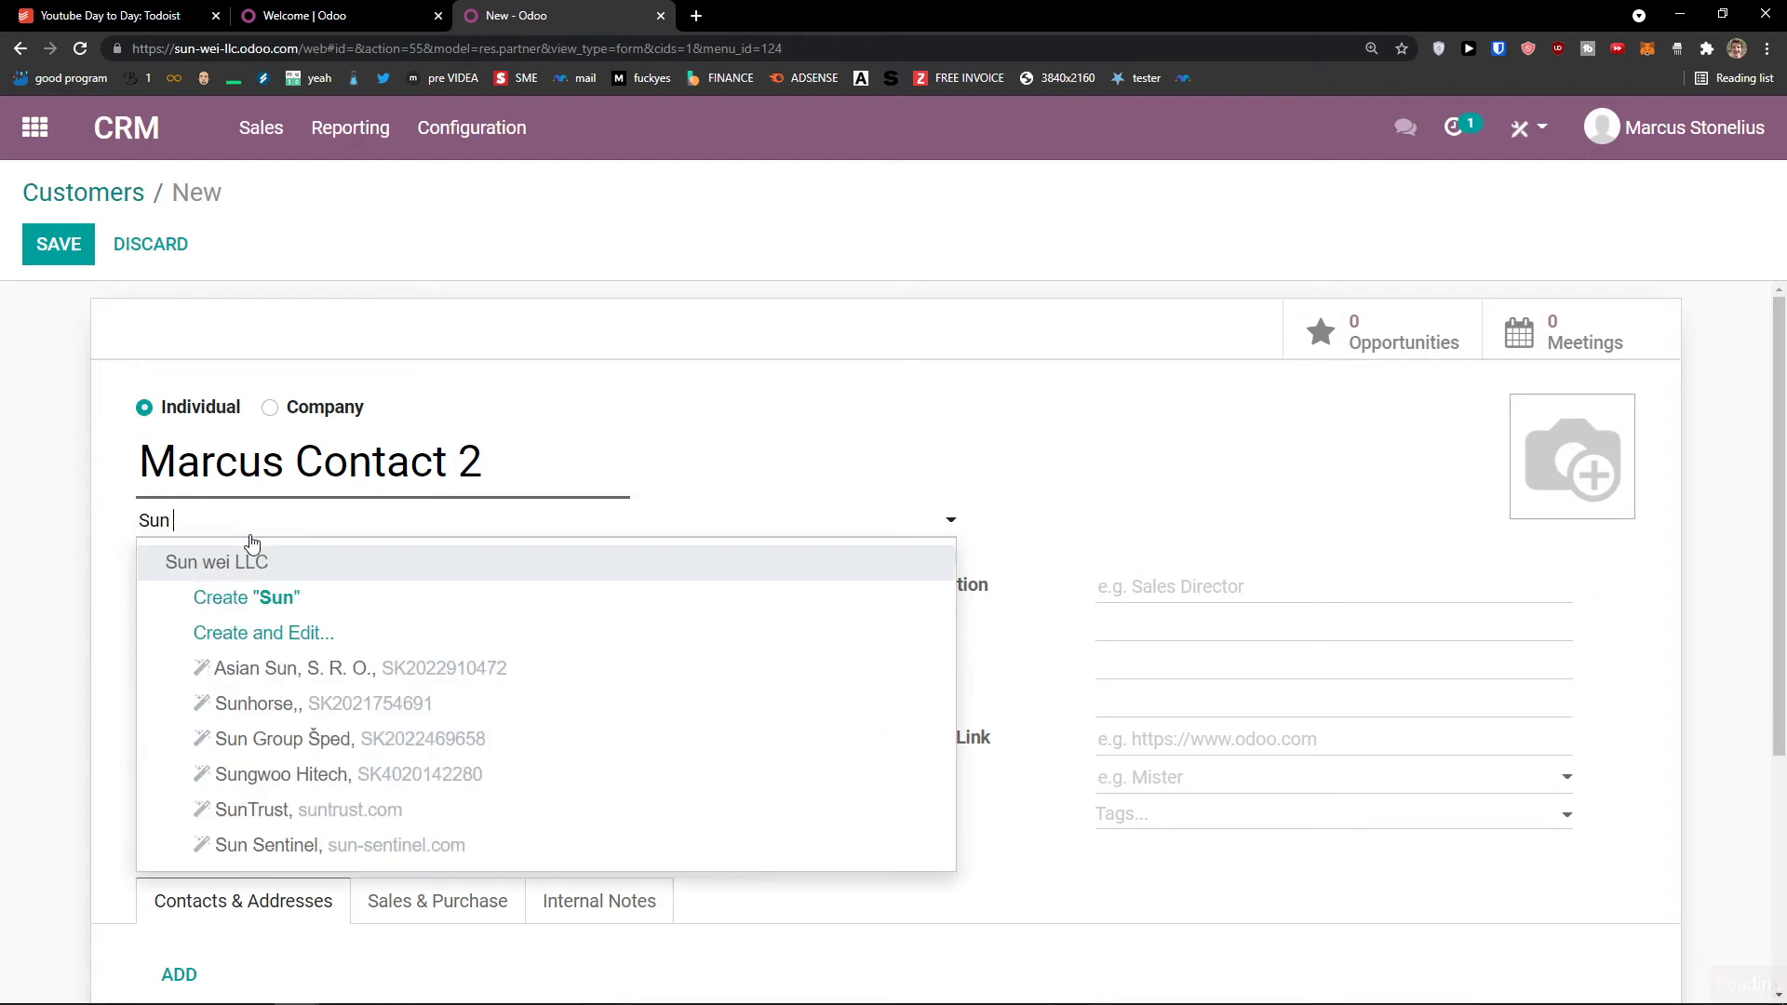
text(Compan)
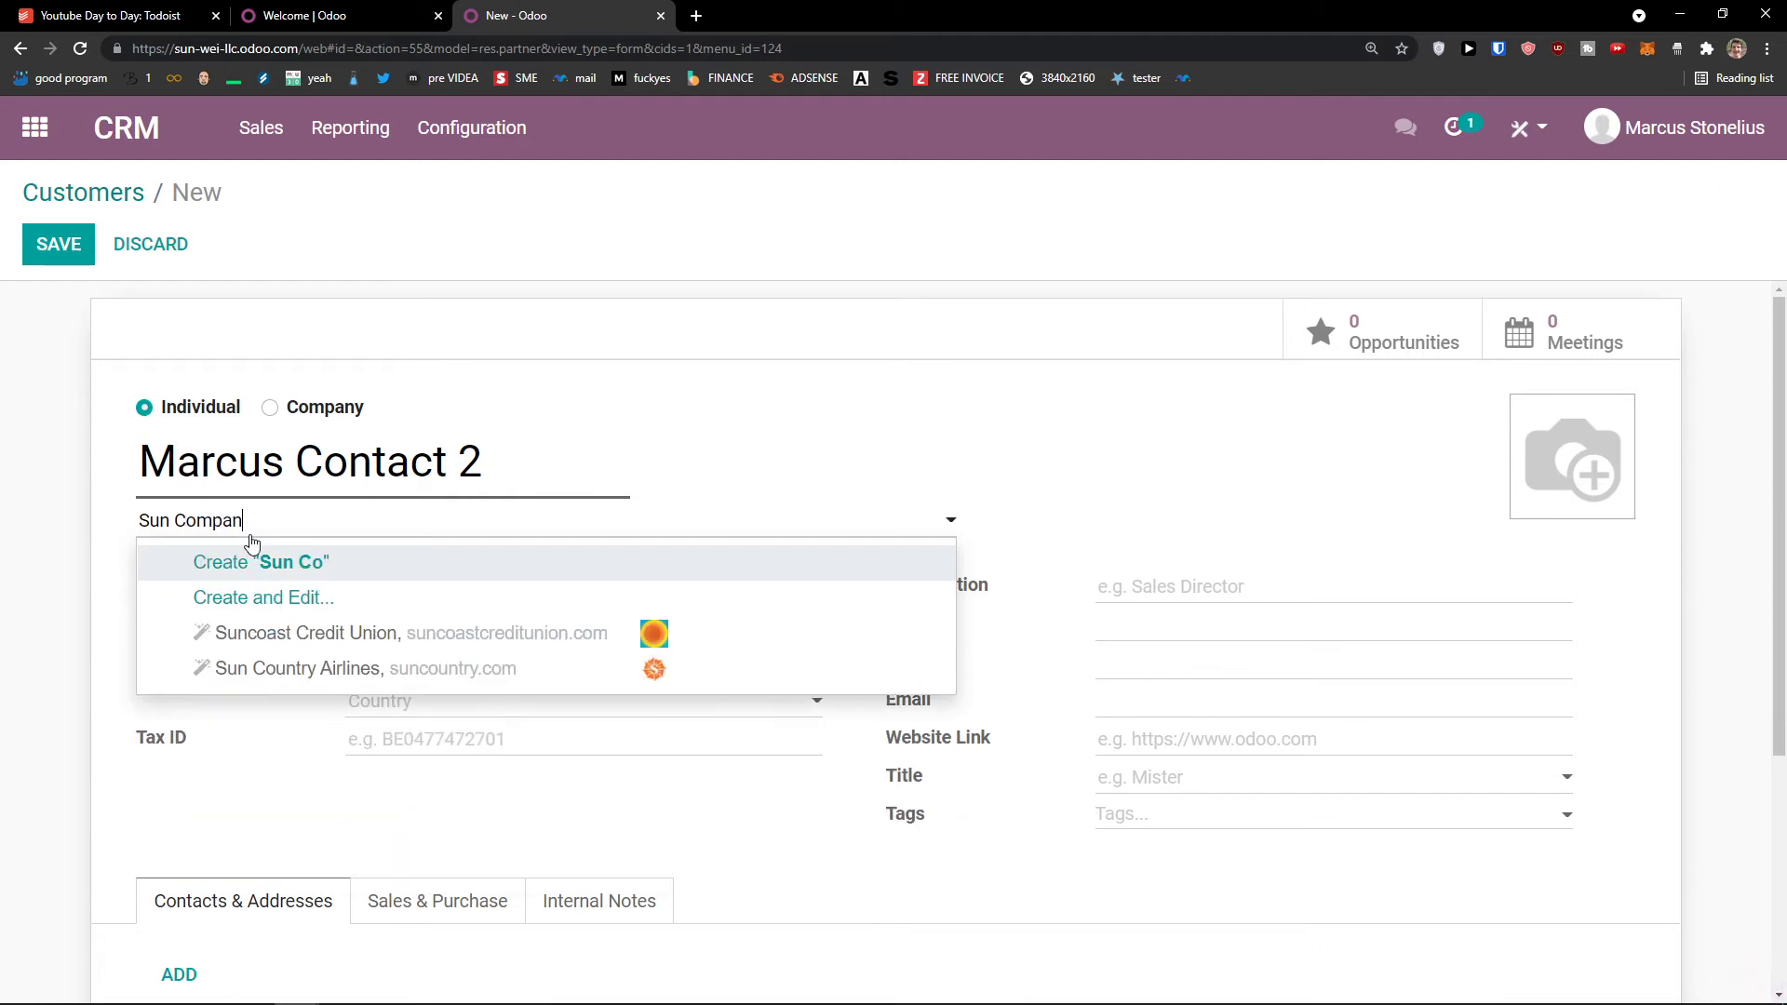
text(y)
click(292, 571)
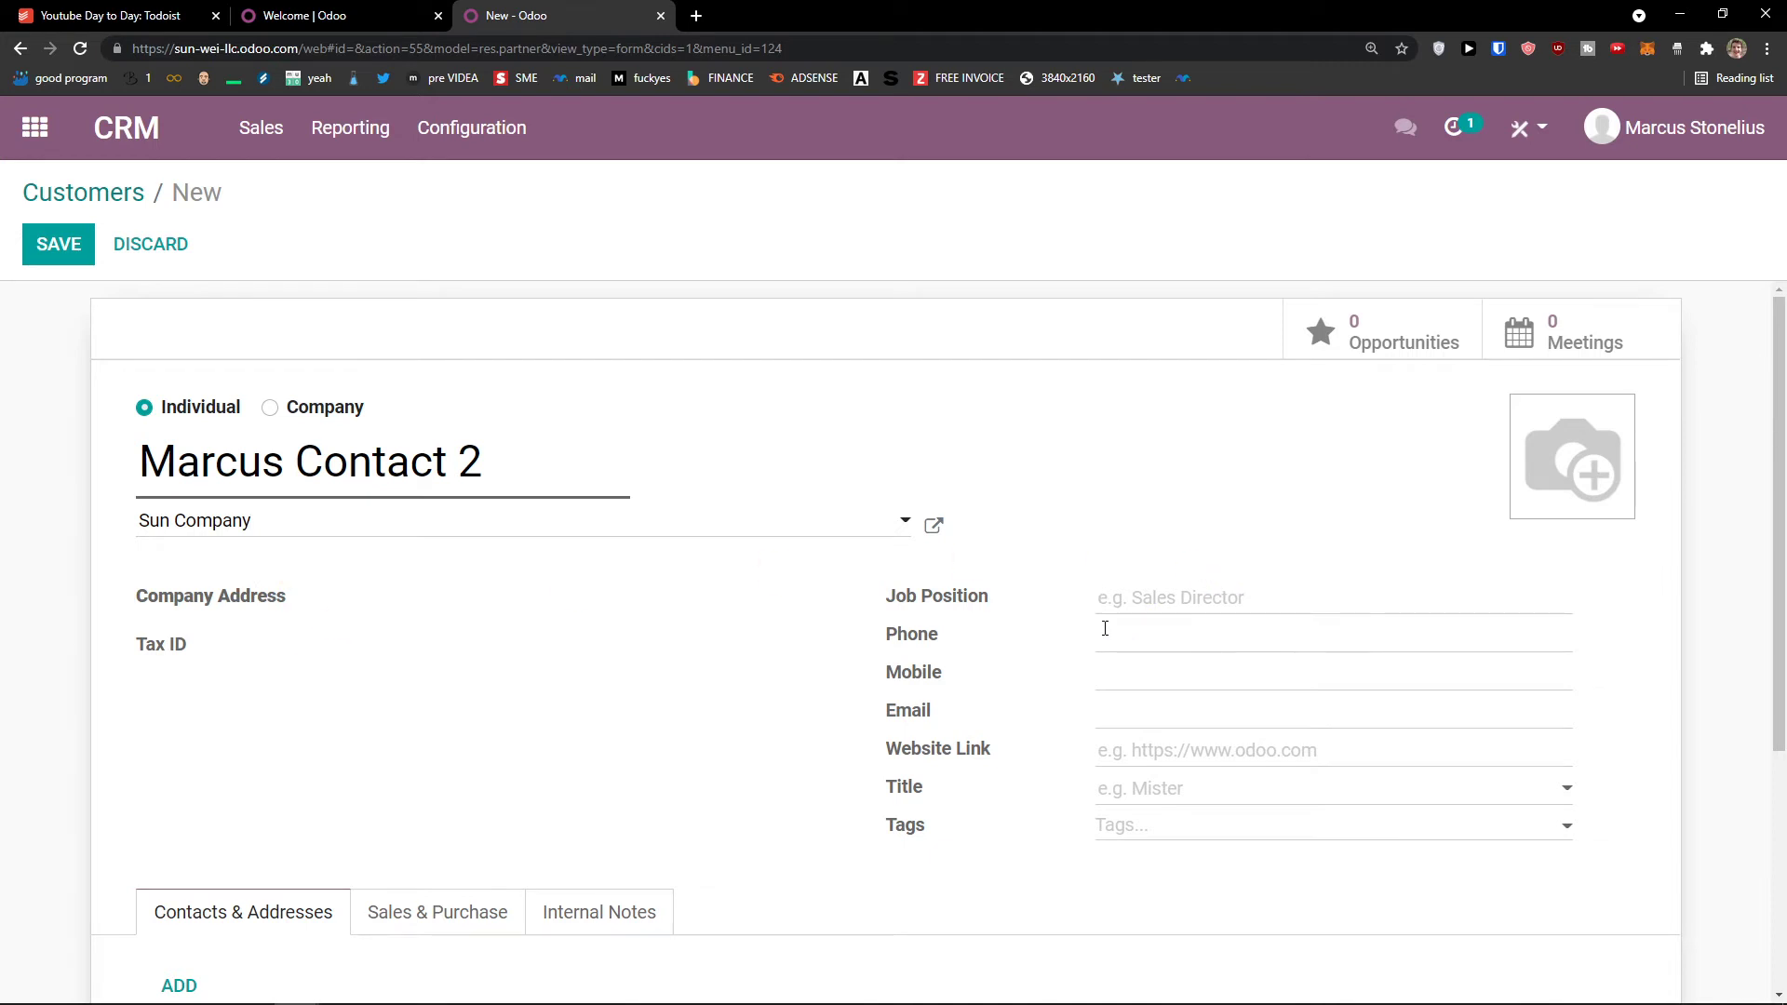
scroll(1089, 633, down, 1)
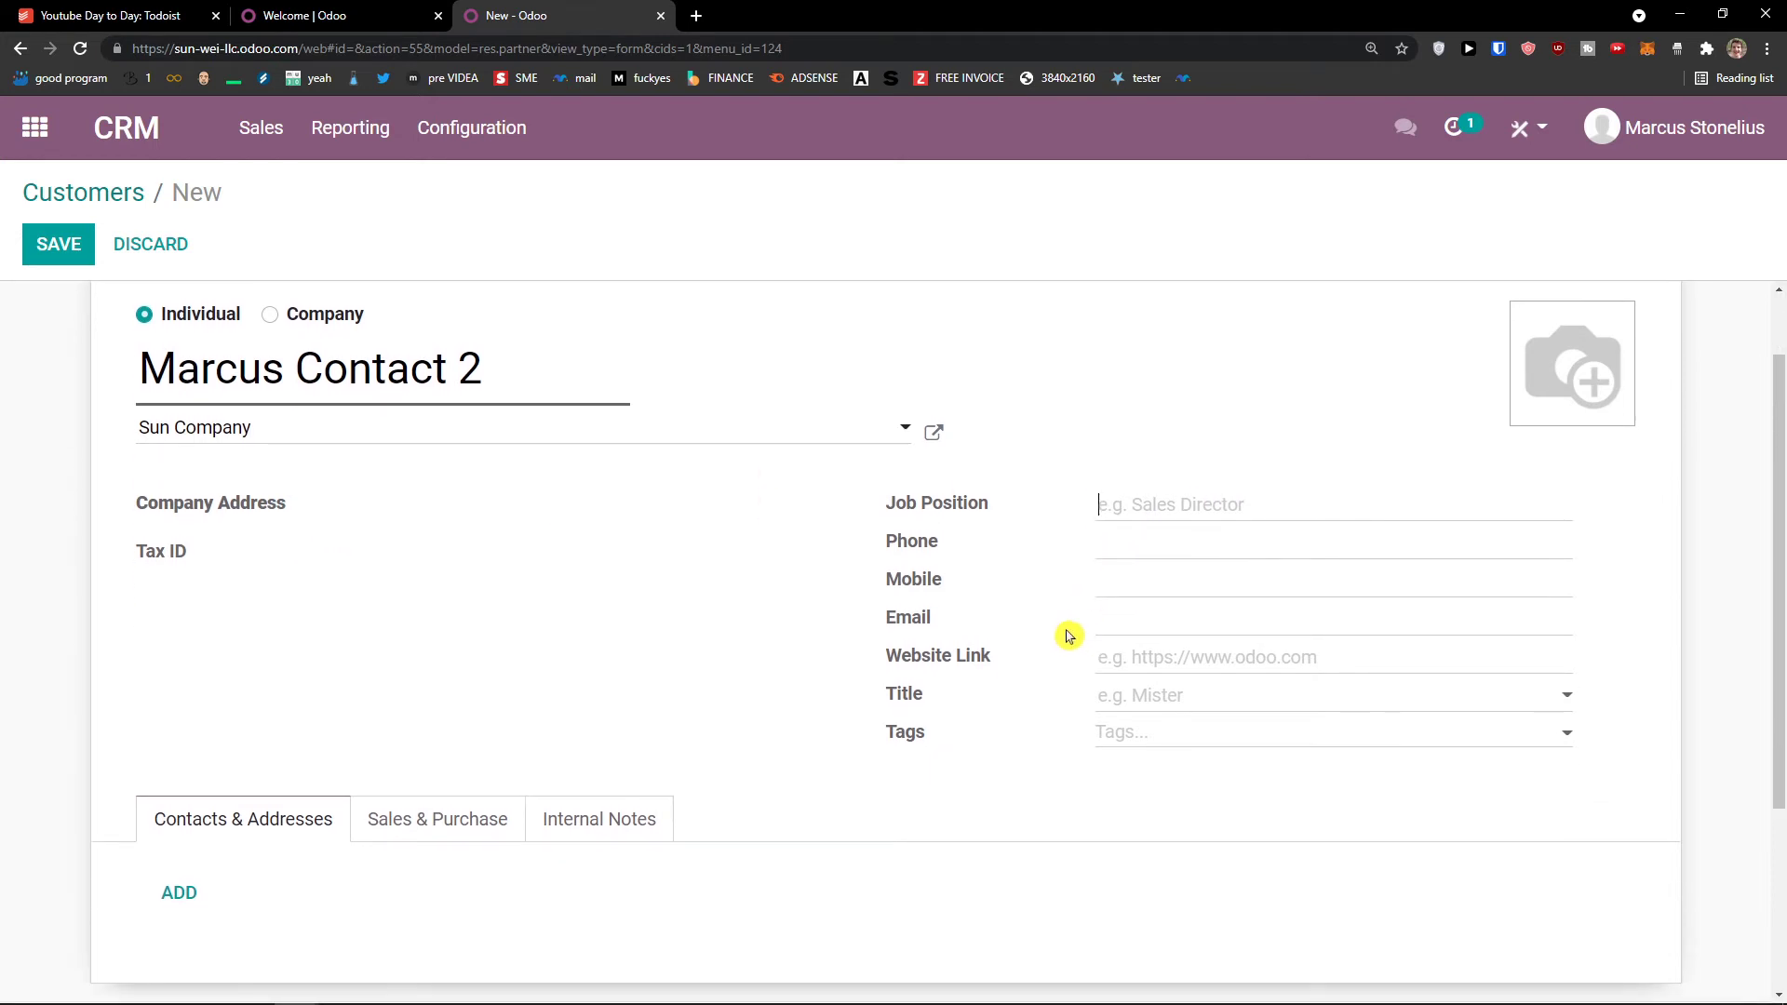
text(Sak)
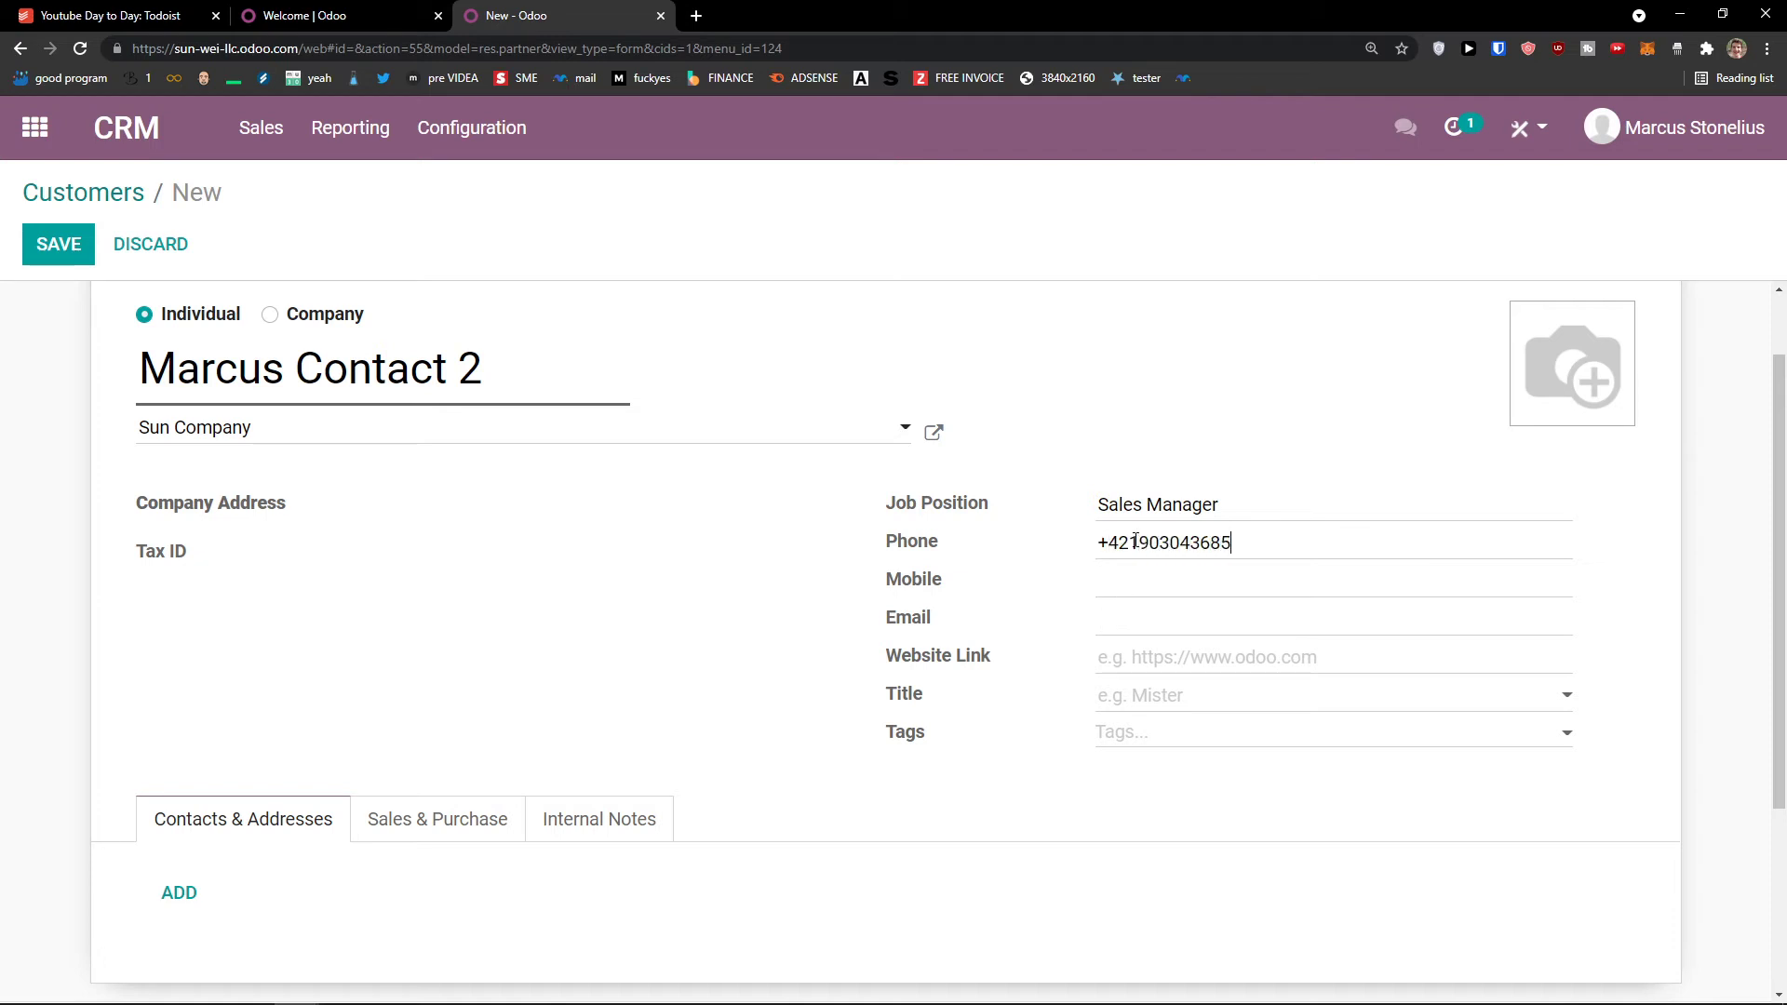
scroll(1152, 586, down, 1)
Step: Review the title list, tags field, and the sales-and-purchase and internal-notes sections without changes
click(1145, 609)
click(1050, 595)
click(1119, 638)
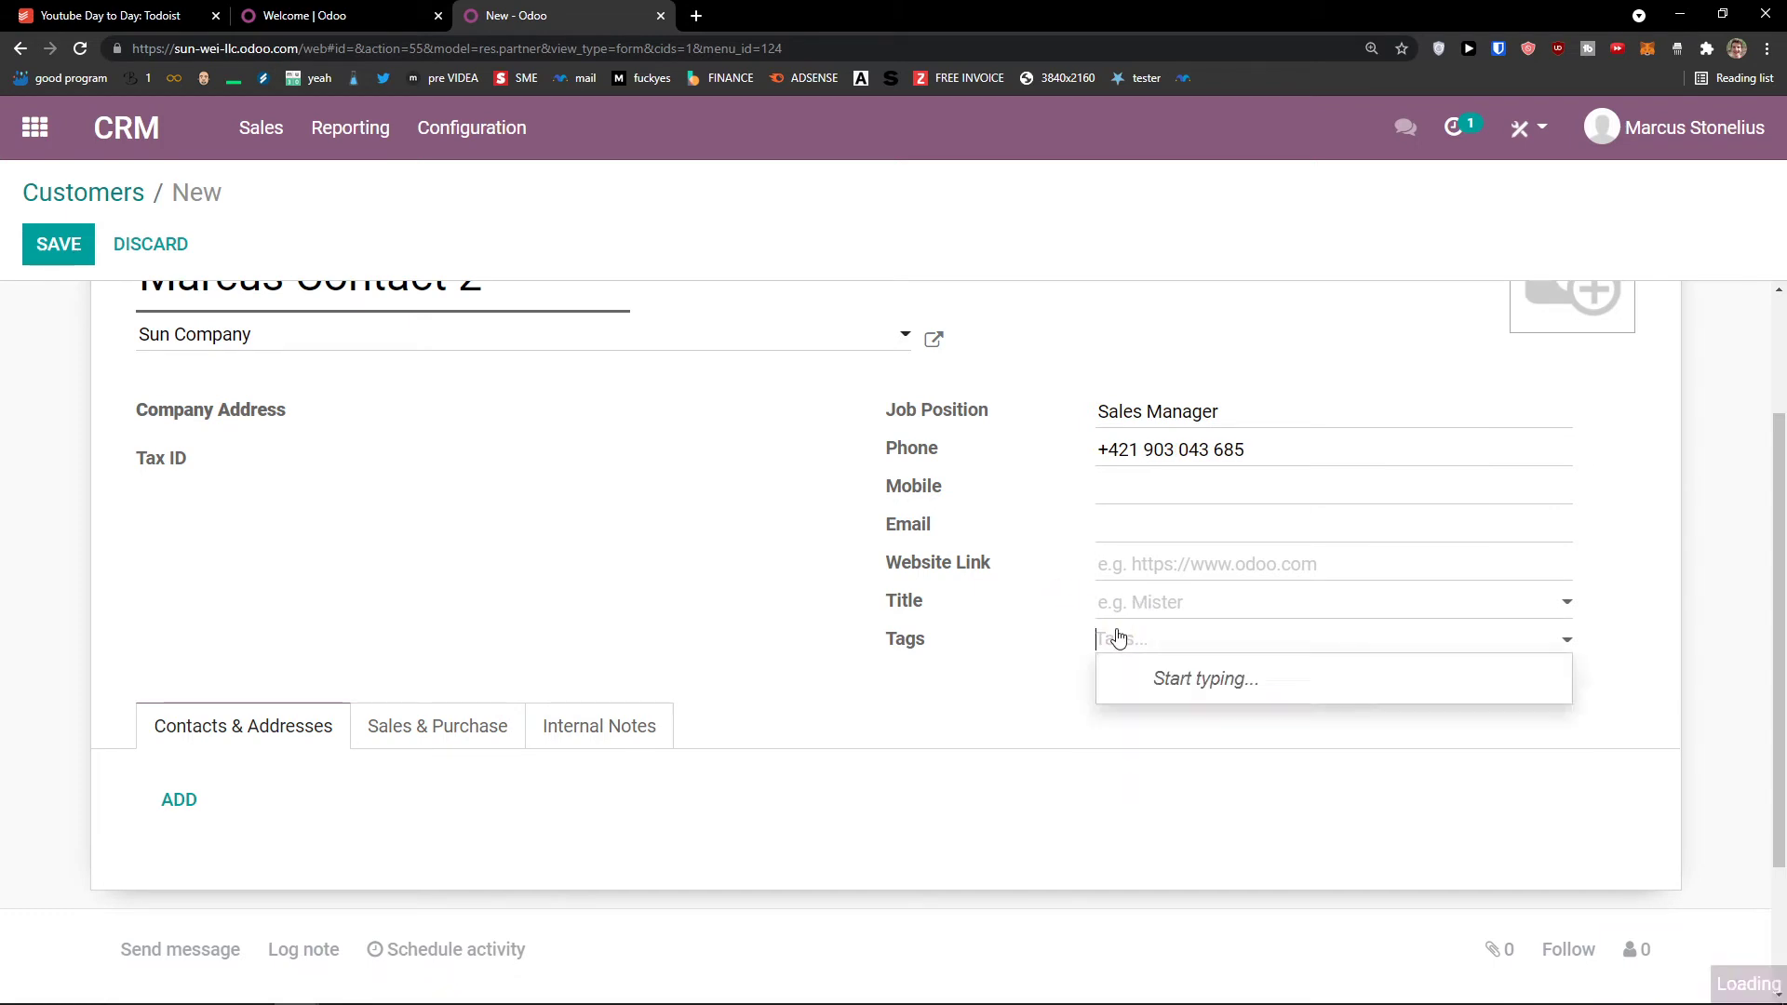
scroll(766, 554, down, 2)
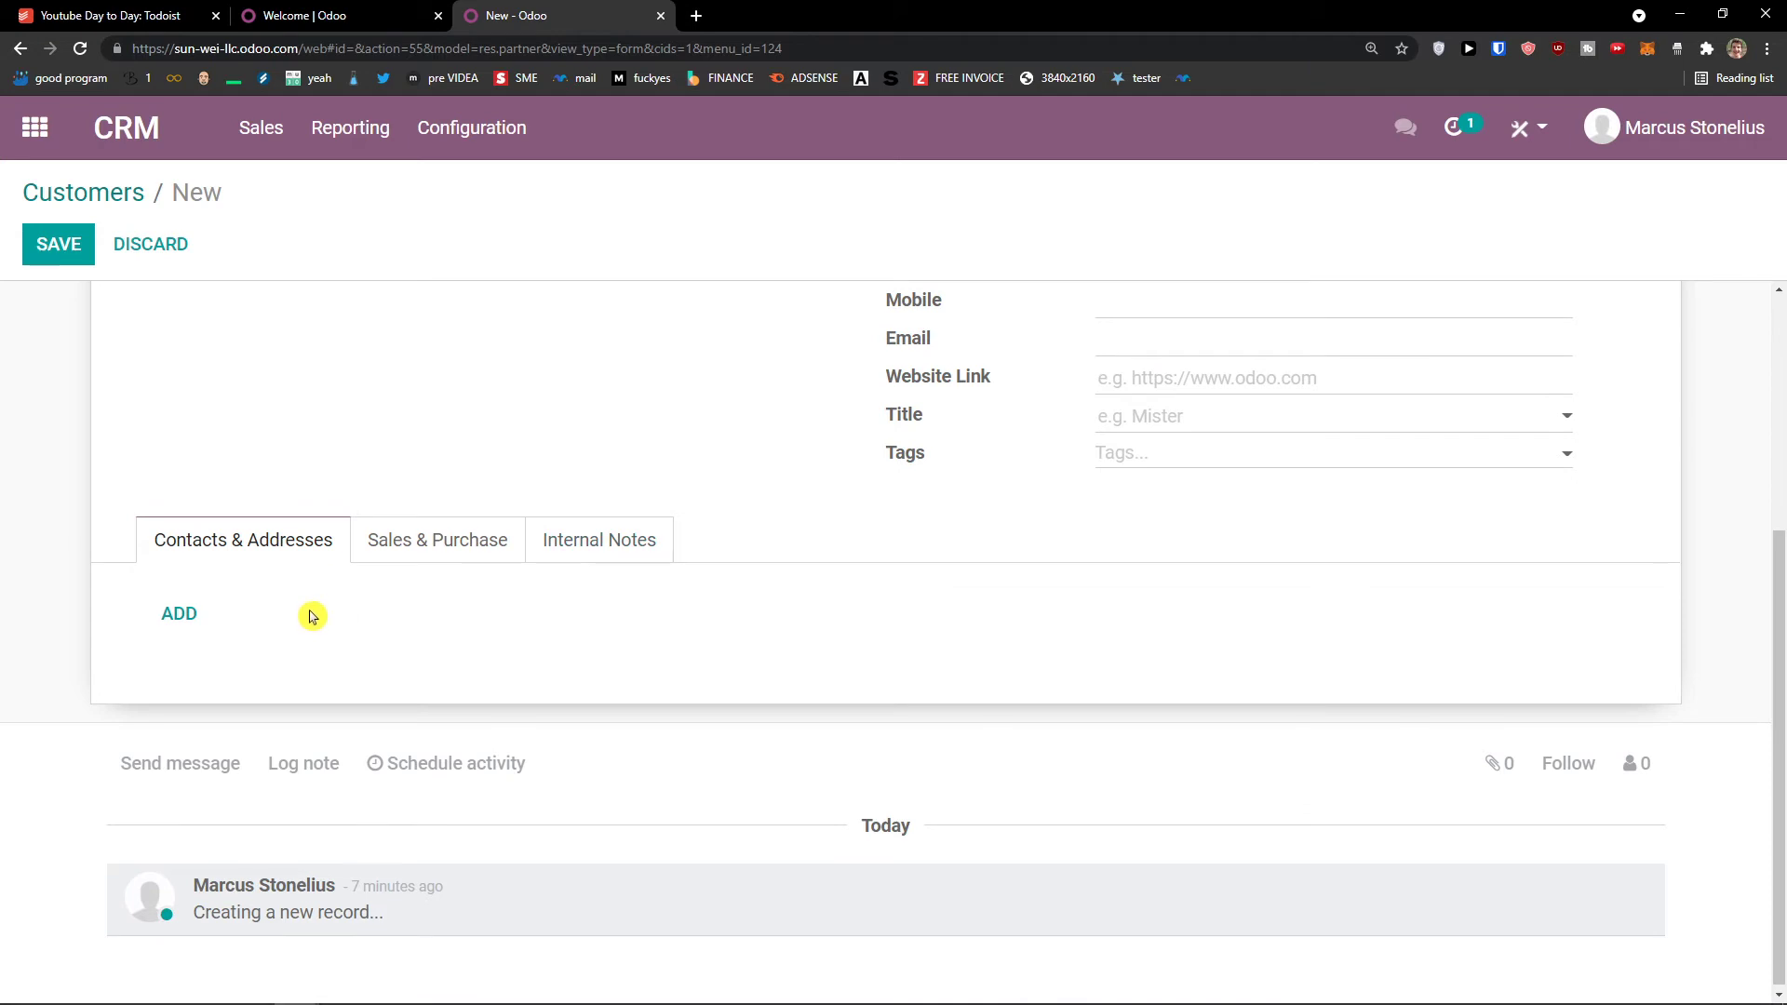
click(446, 555)
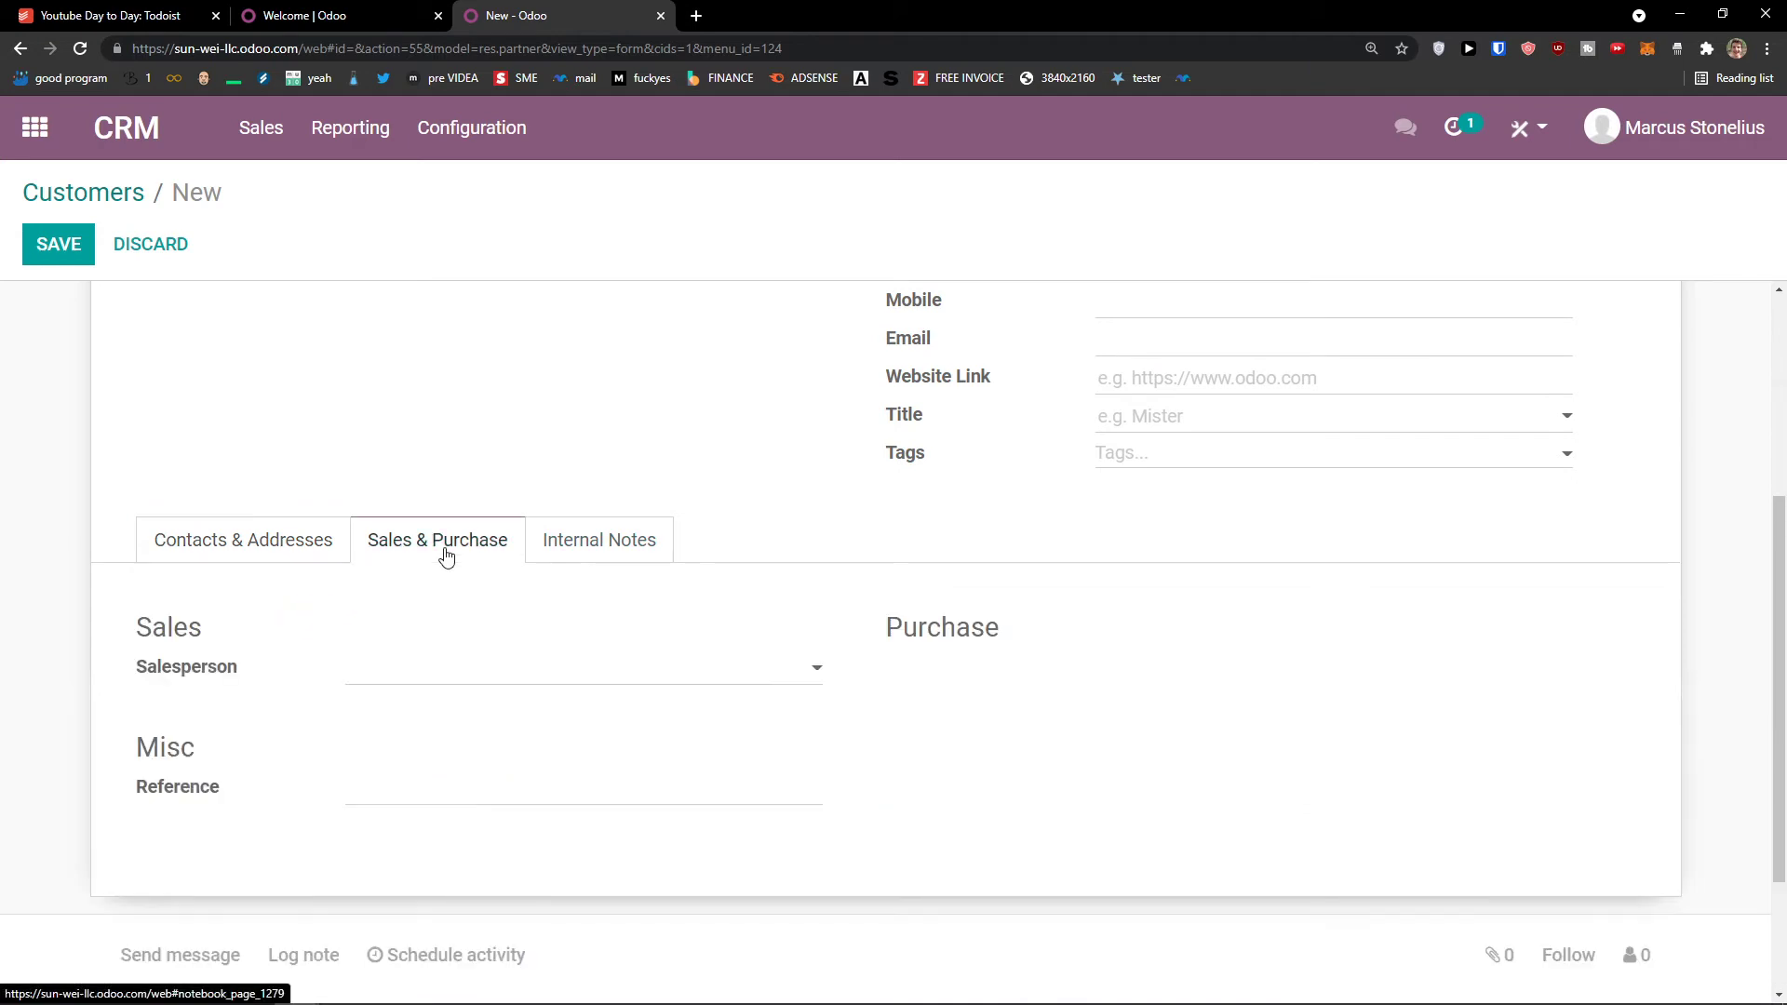
click(562, 544)
click(301, 540)
scroll(351, 607, up, 5)
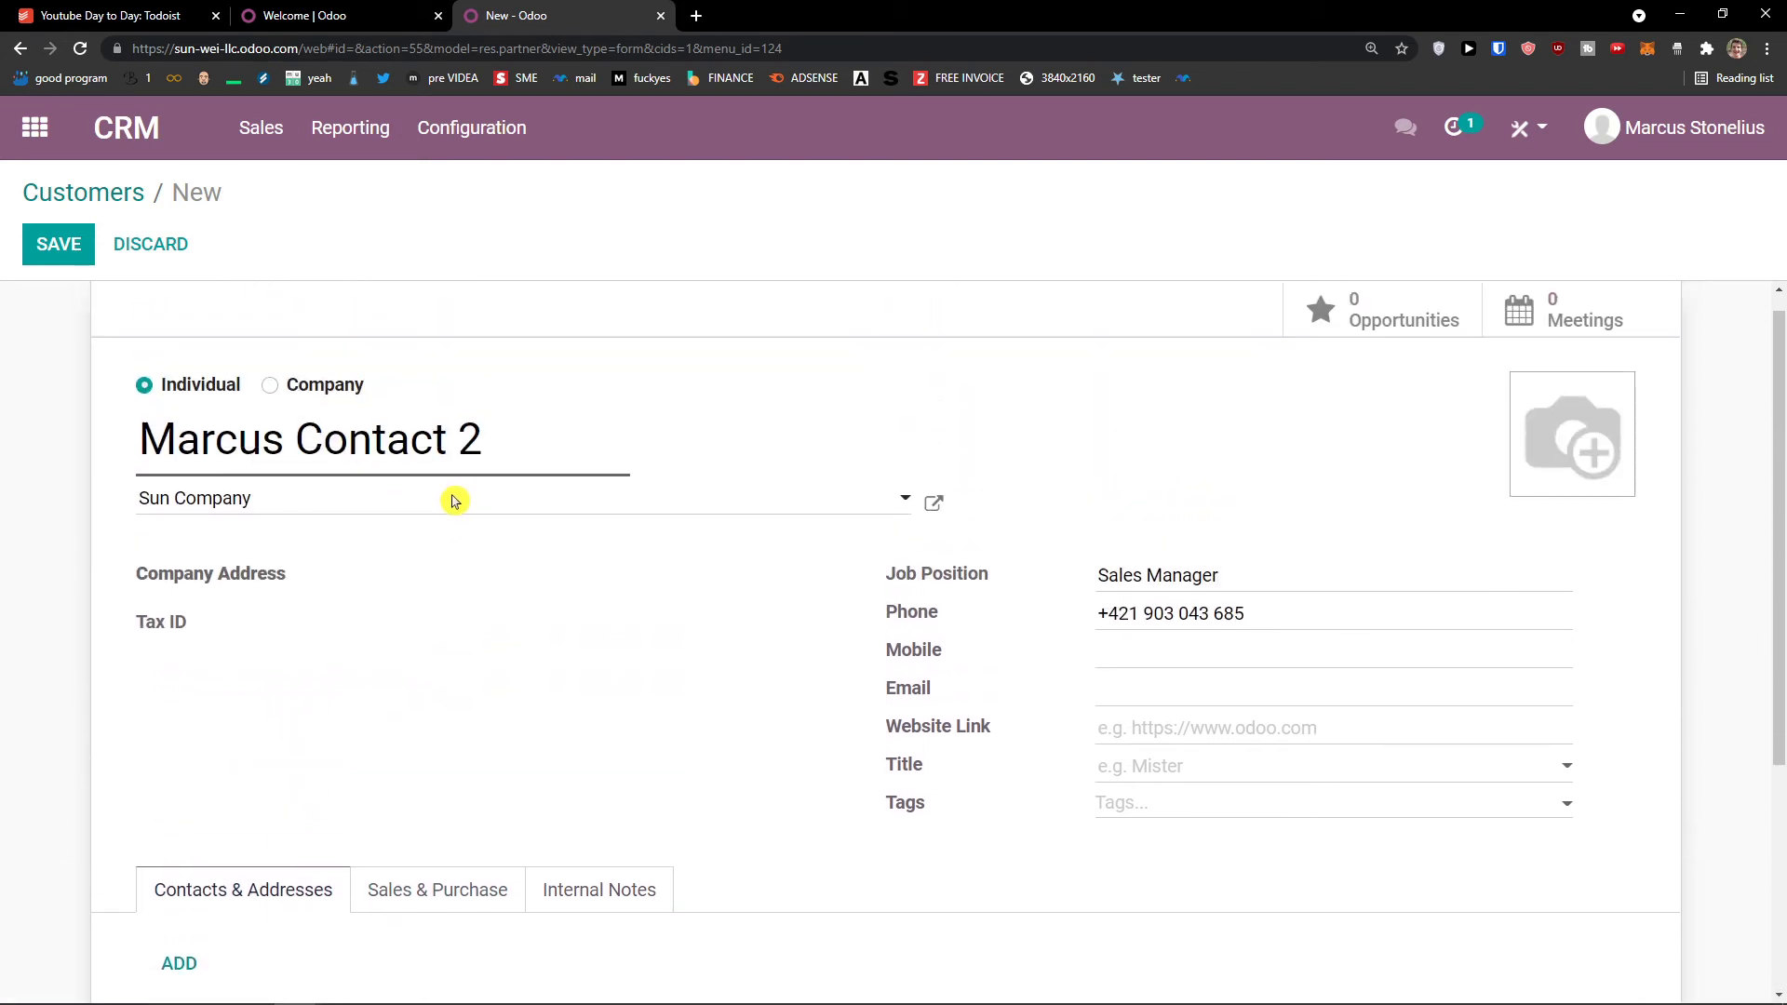
scroll(452, 503, down, 4)
scroll(451, 502, up, 4)
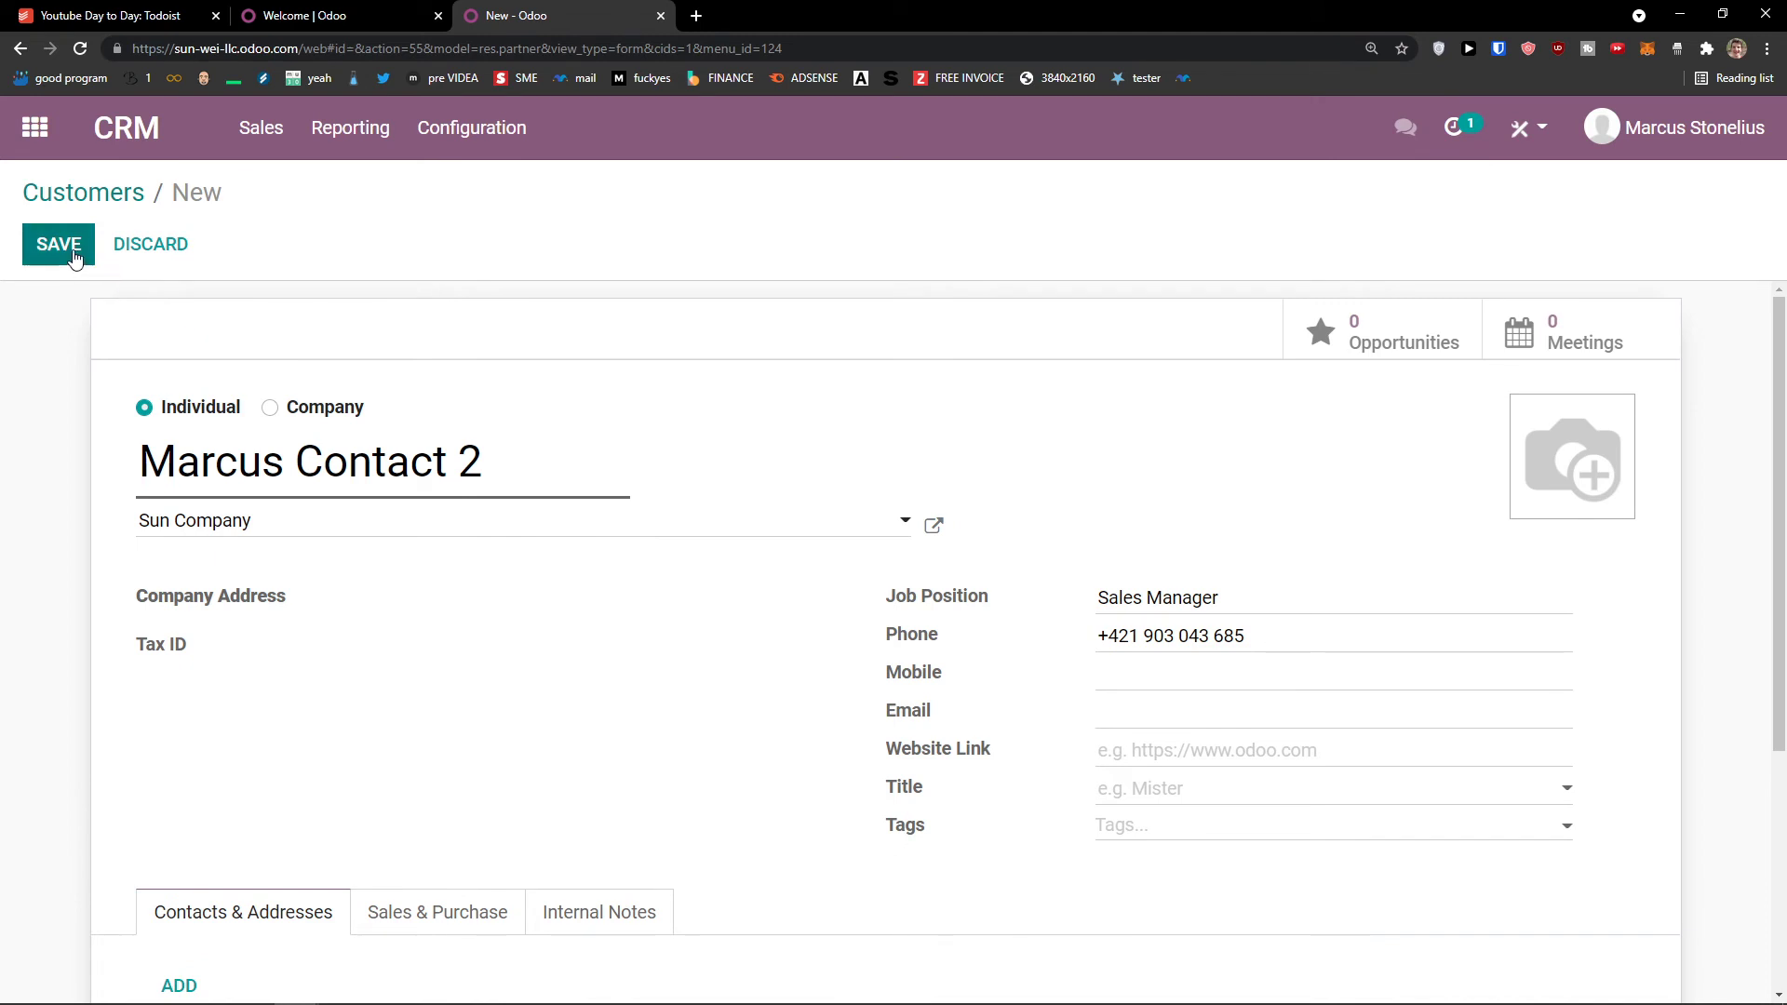
scroll(168, 465, down, 4)
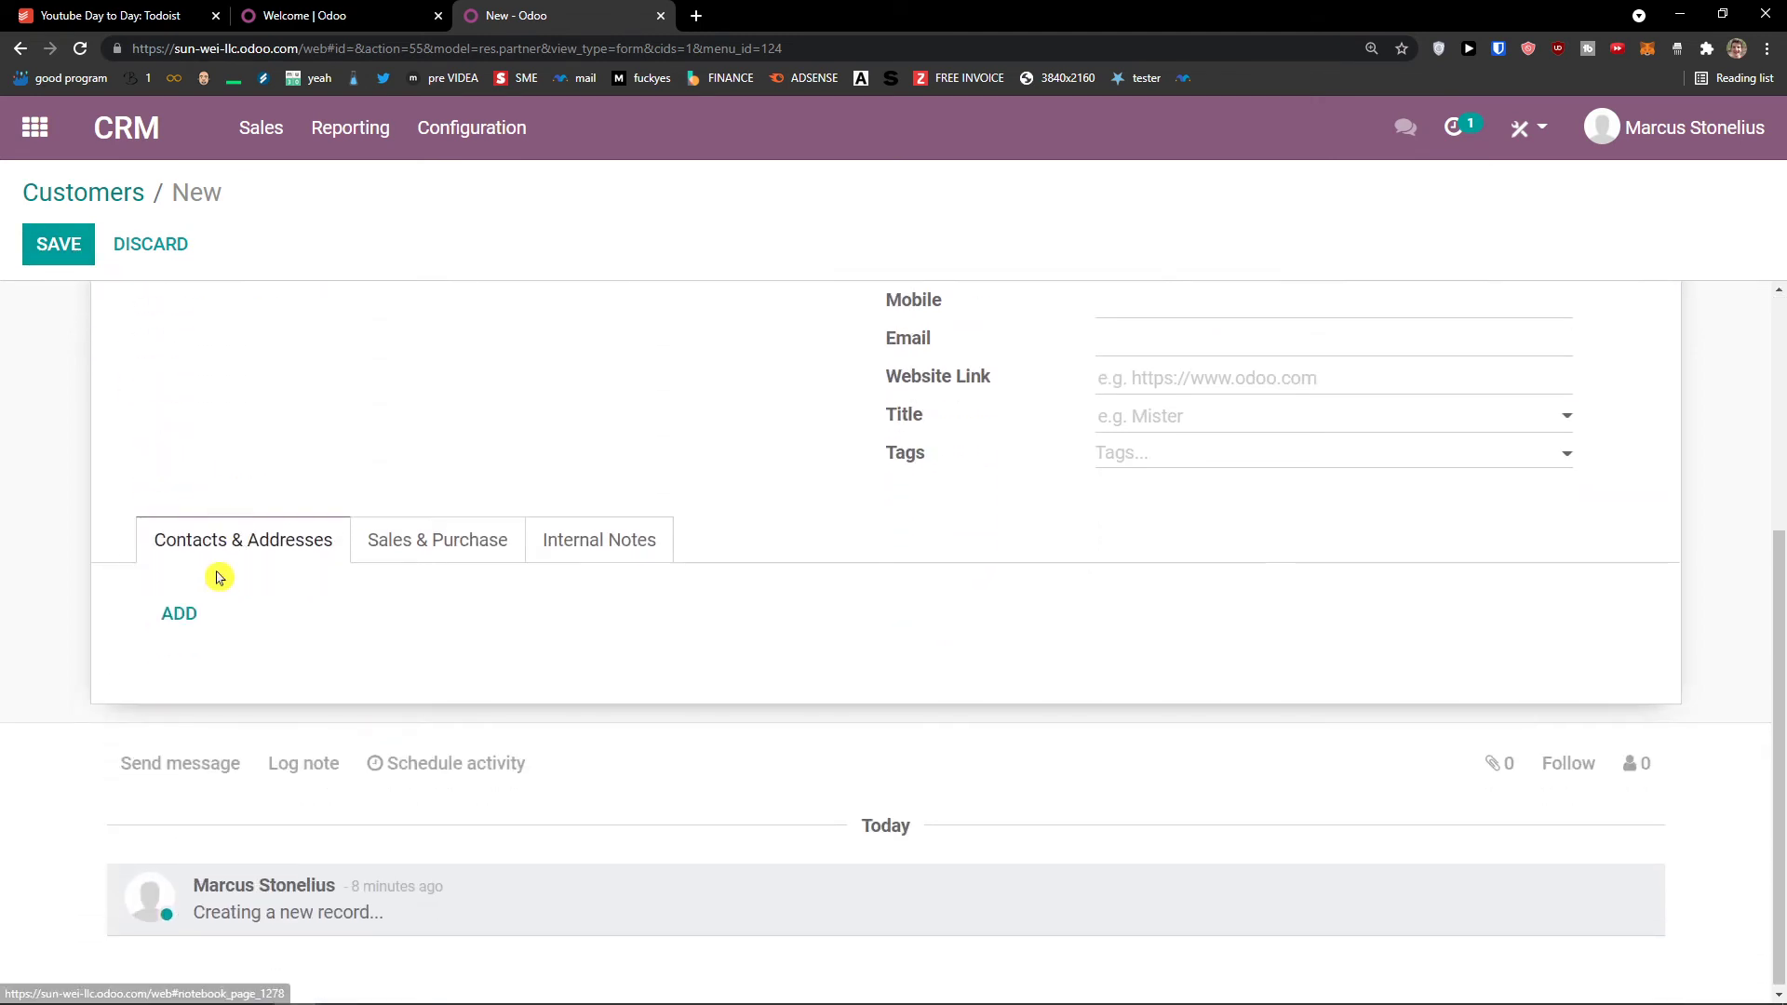
Step: Add an 'Other Address' entry under Contacts & Addresses, then save the Sun Company customer
click(180, 615)
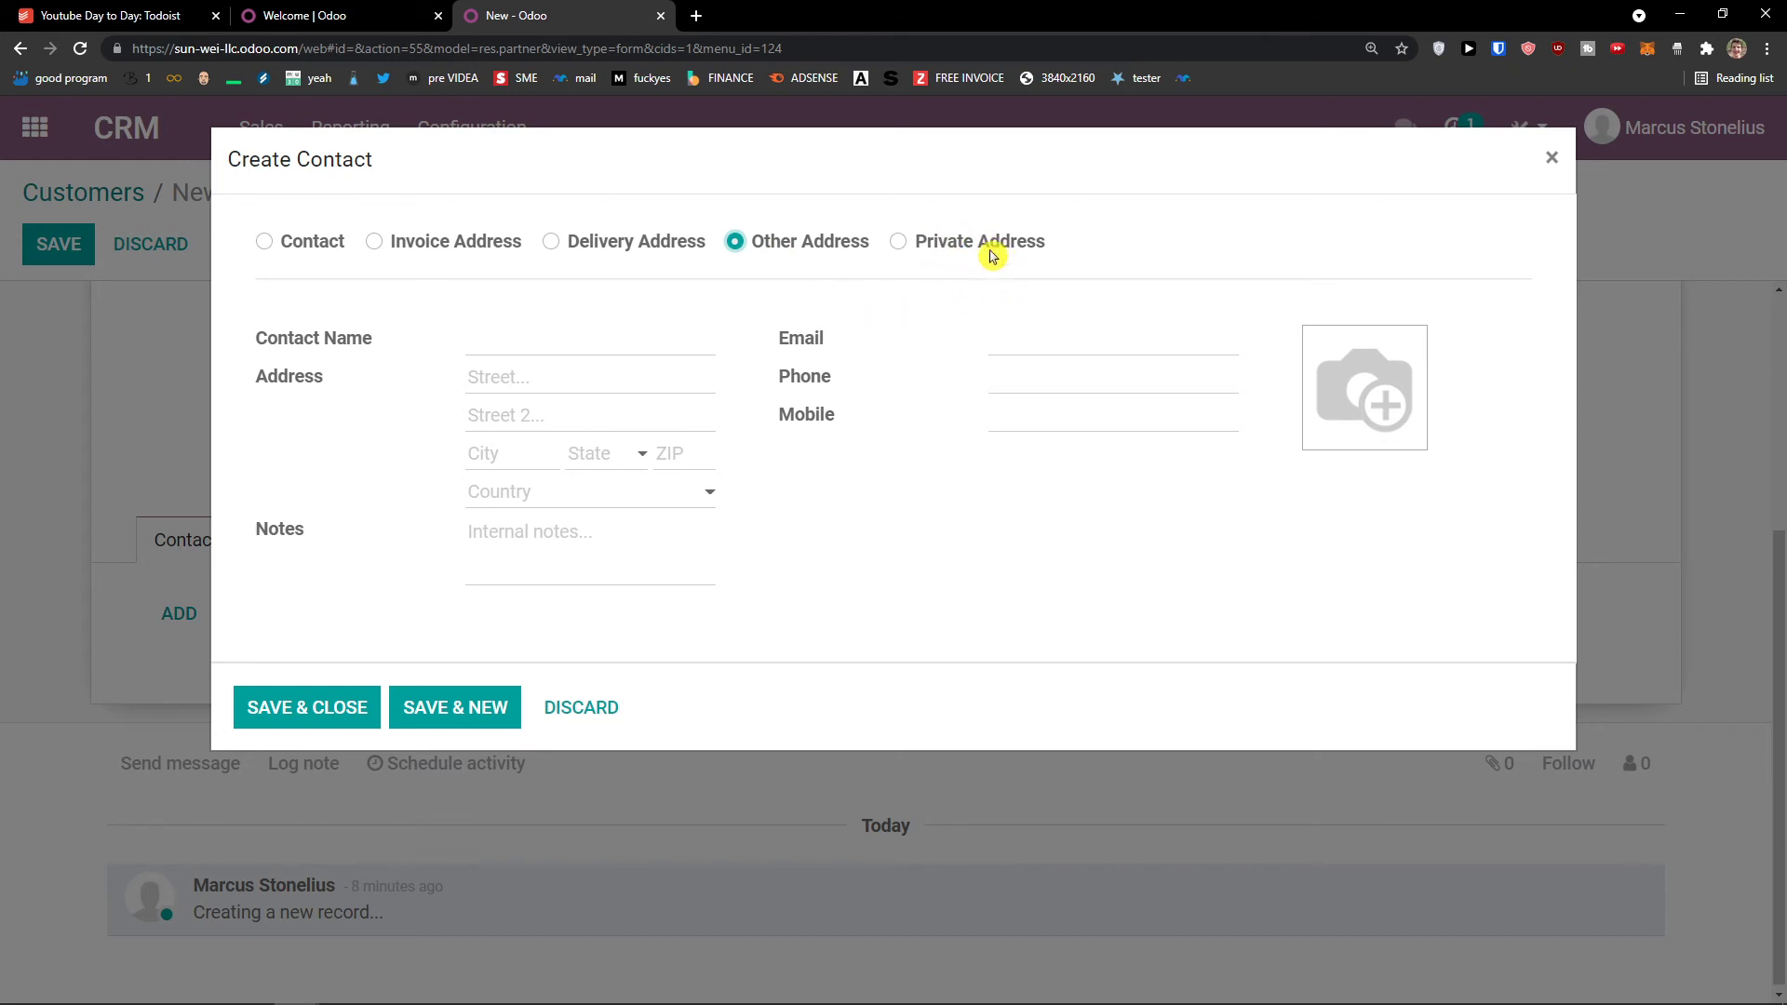
click(331, 710)
scroll(332, 689, up, 4)
scroll(447, 605, up, 1)
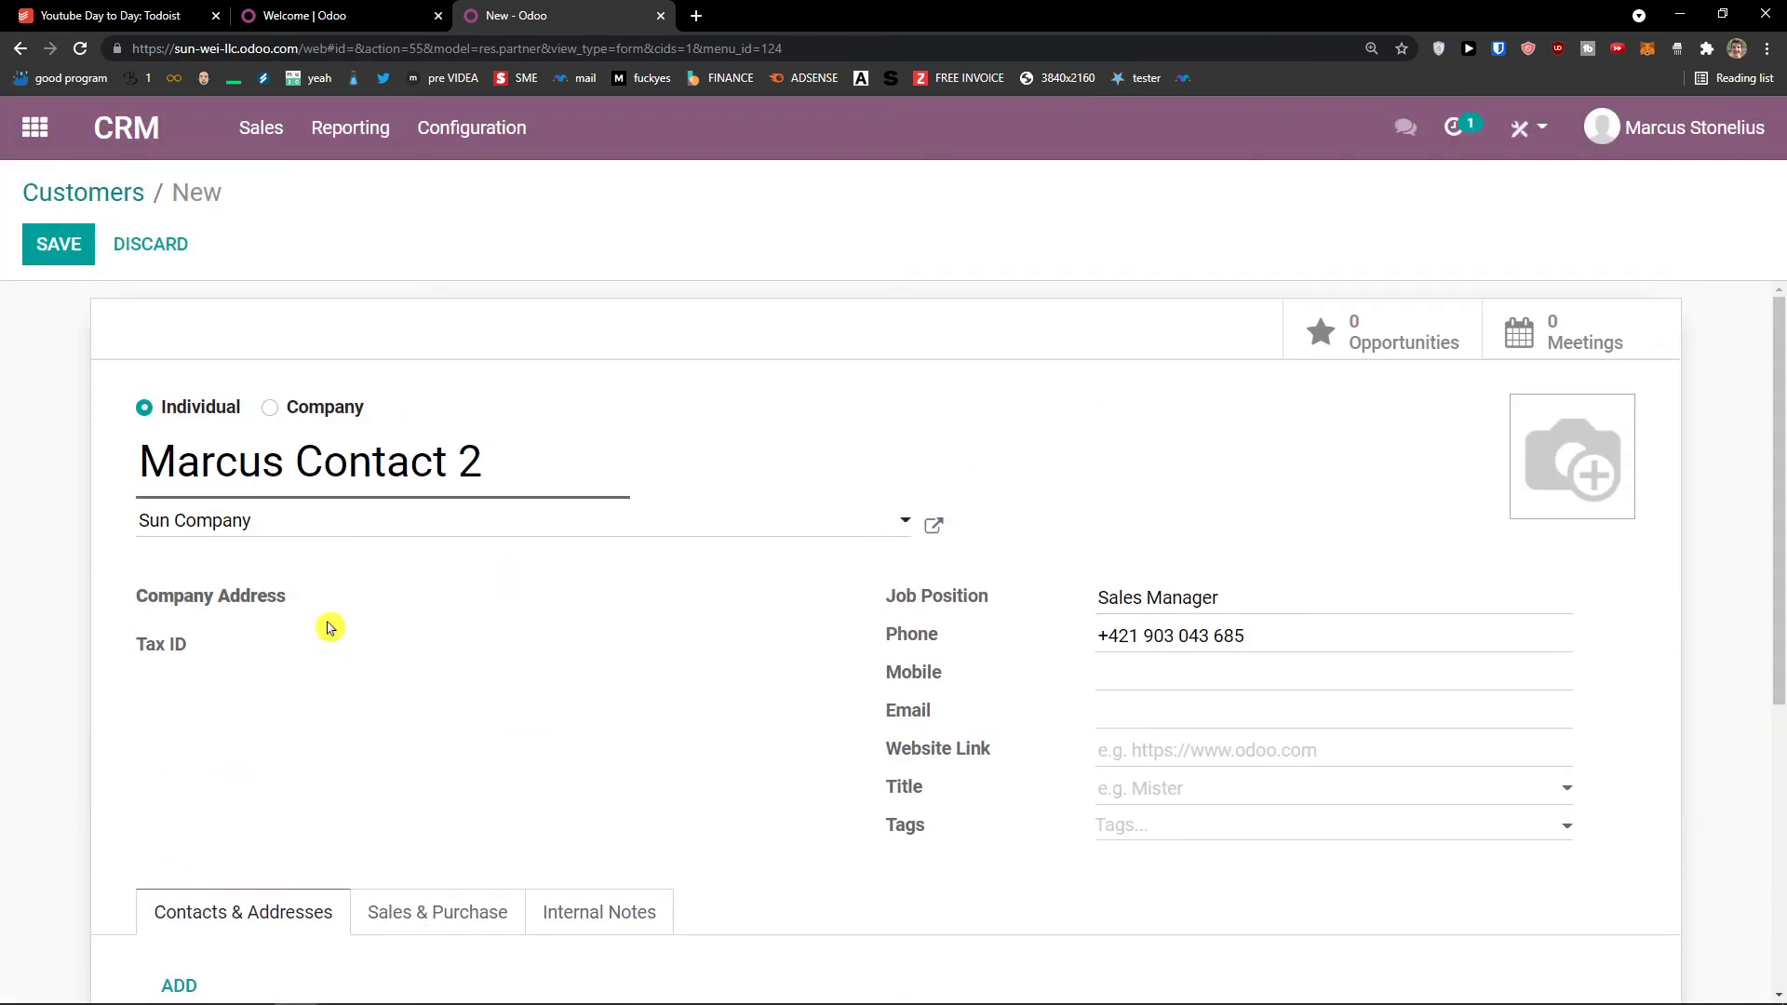
click(53, 247)
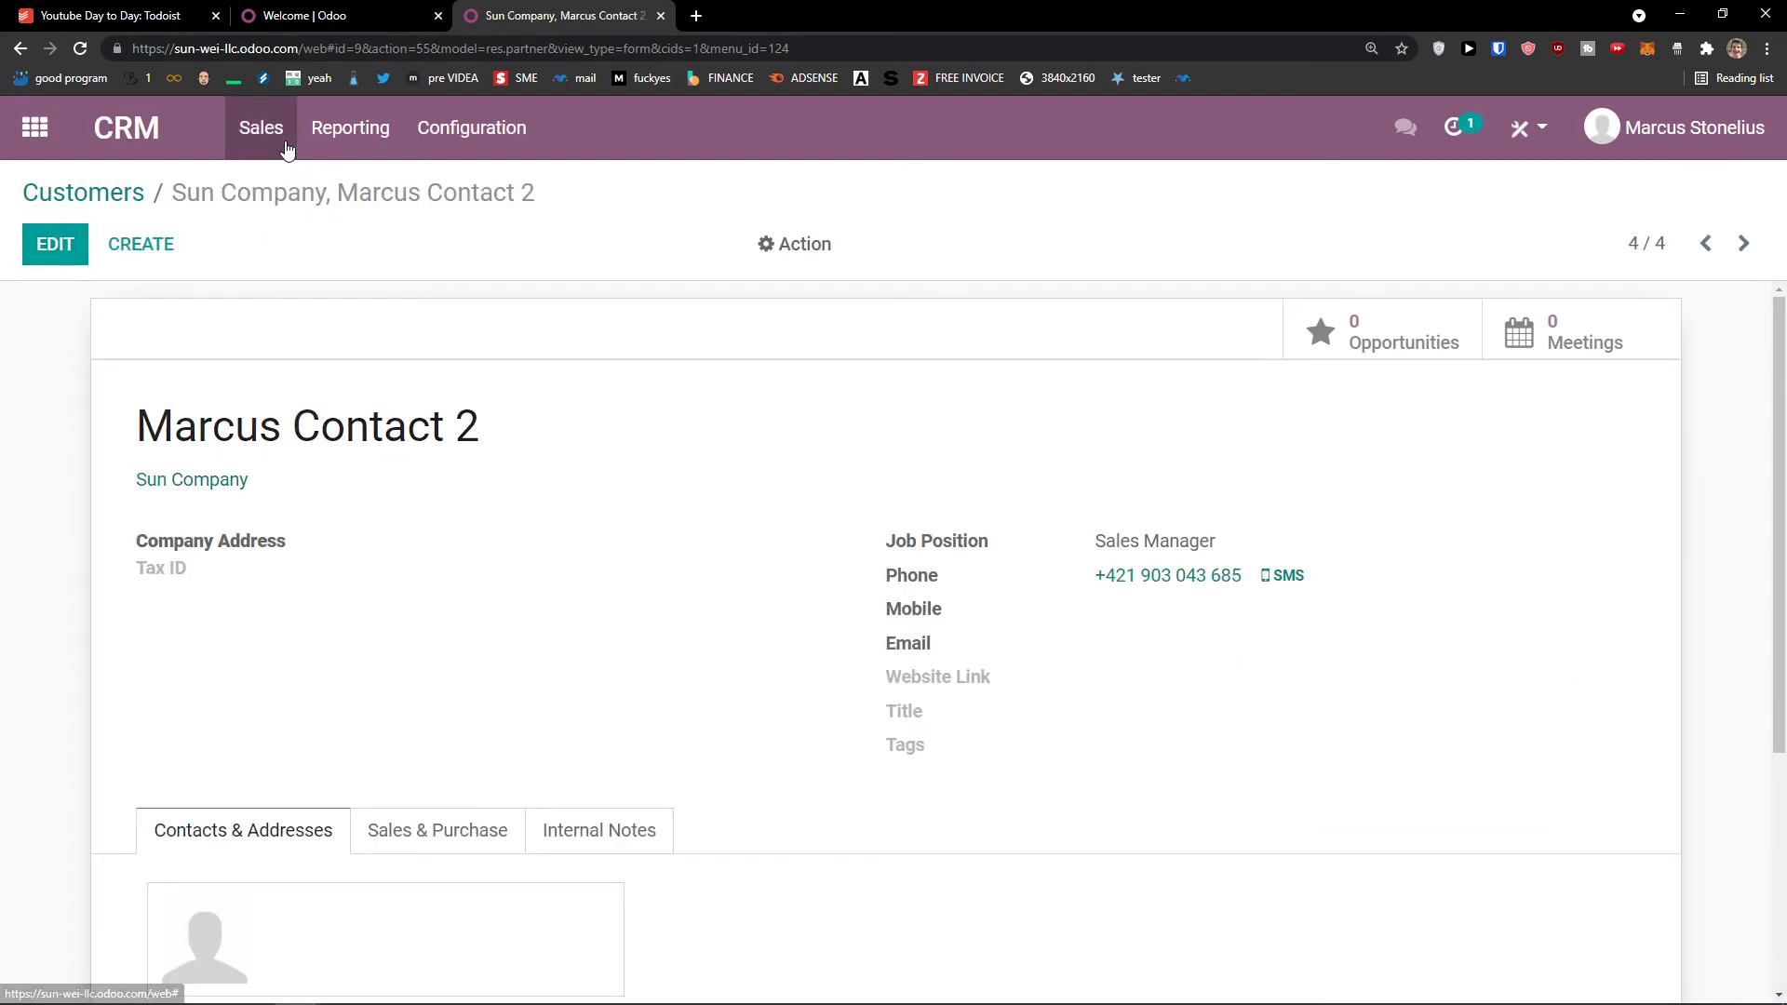
Step: Return to the CRM Pipeline and open the personal Preferences from the user menu
click(131, 132)
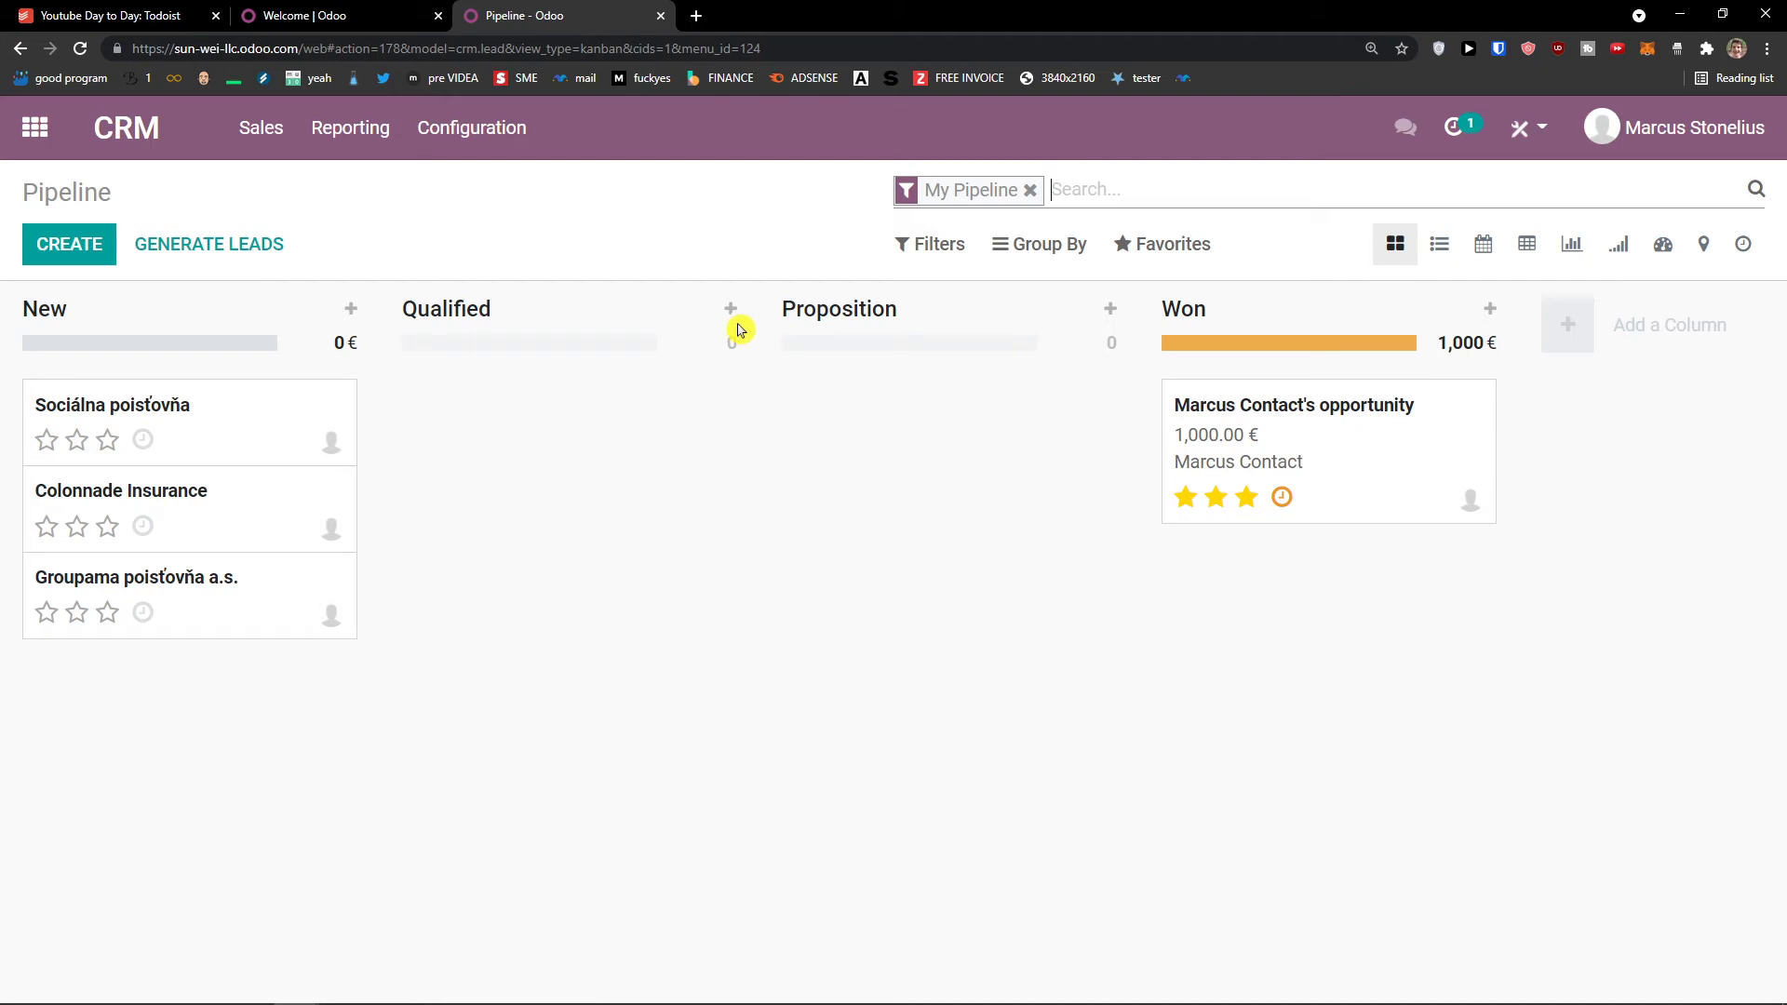
click(1540, 136)
click(1615, 135)
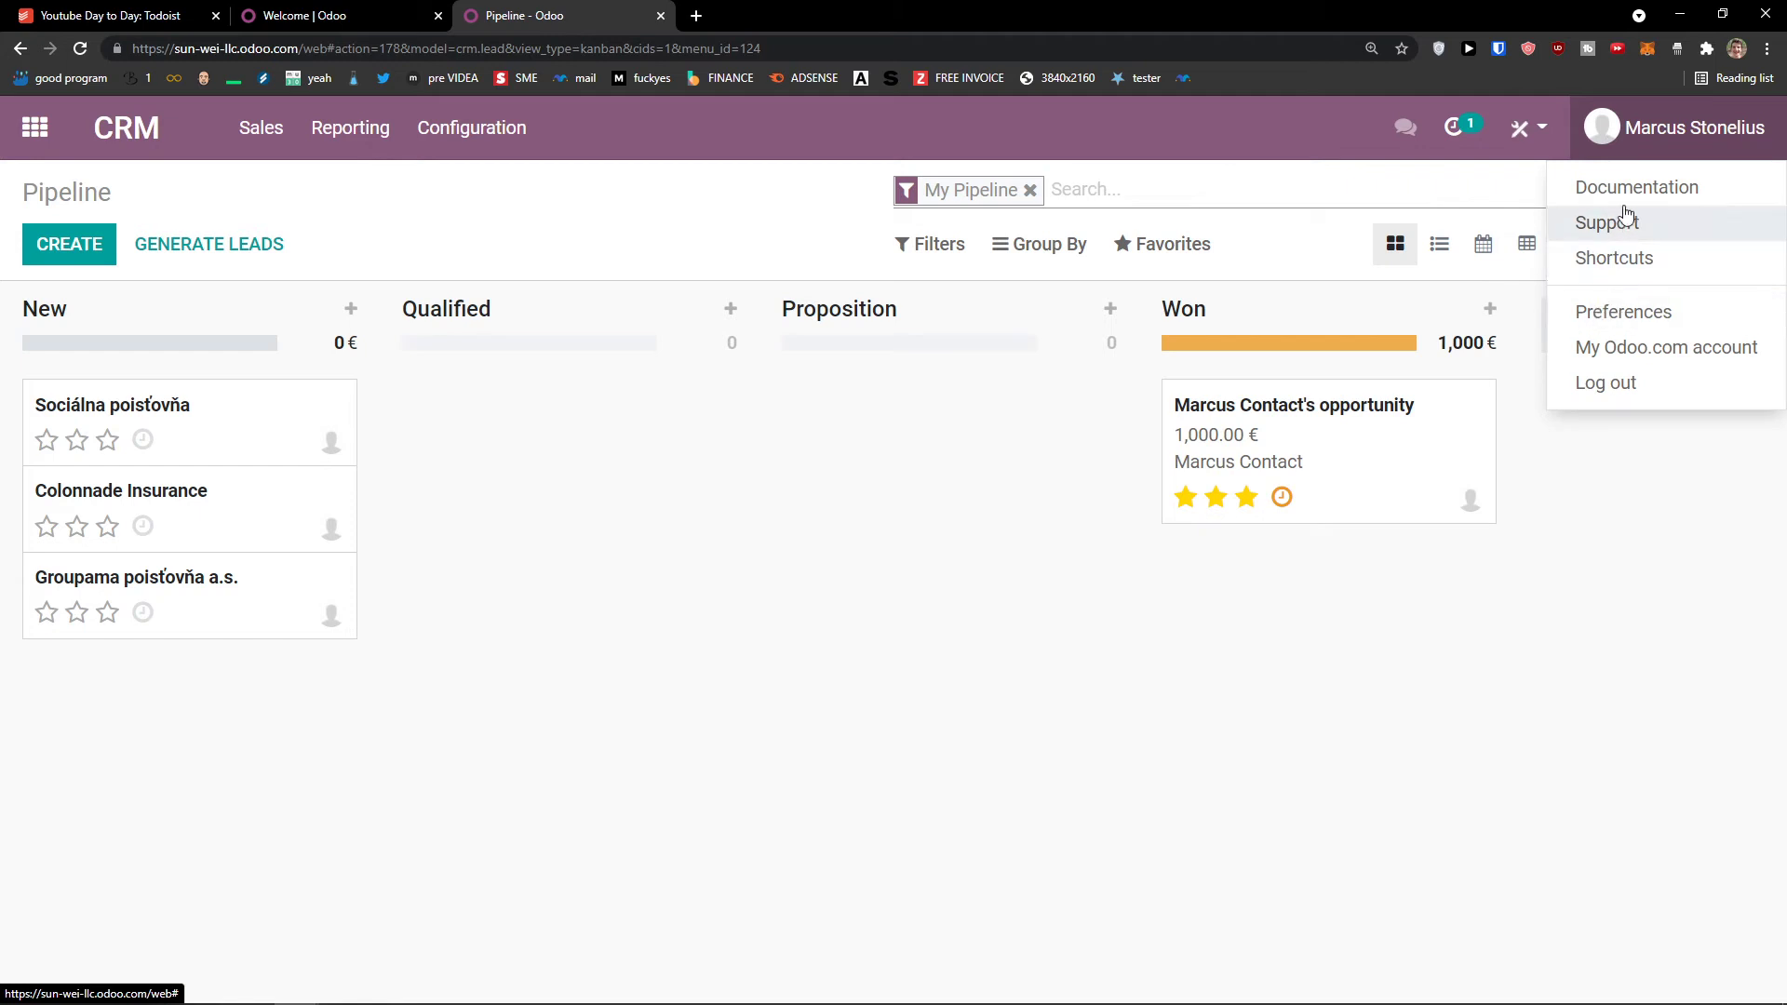
click(1592, 316)
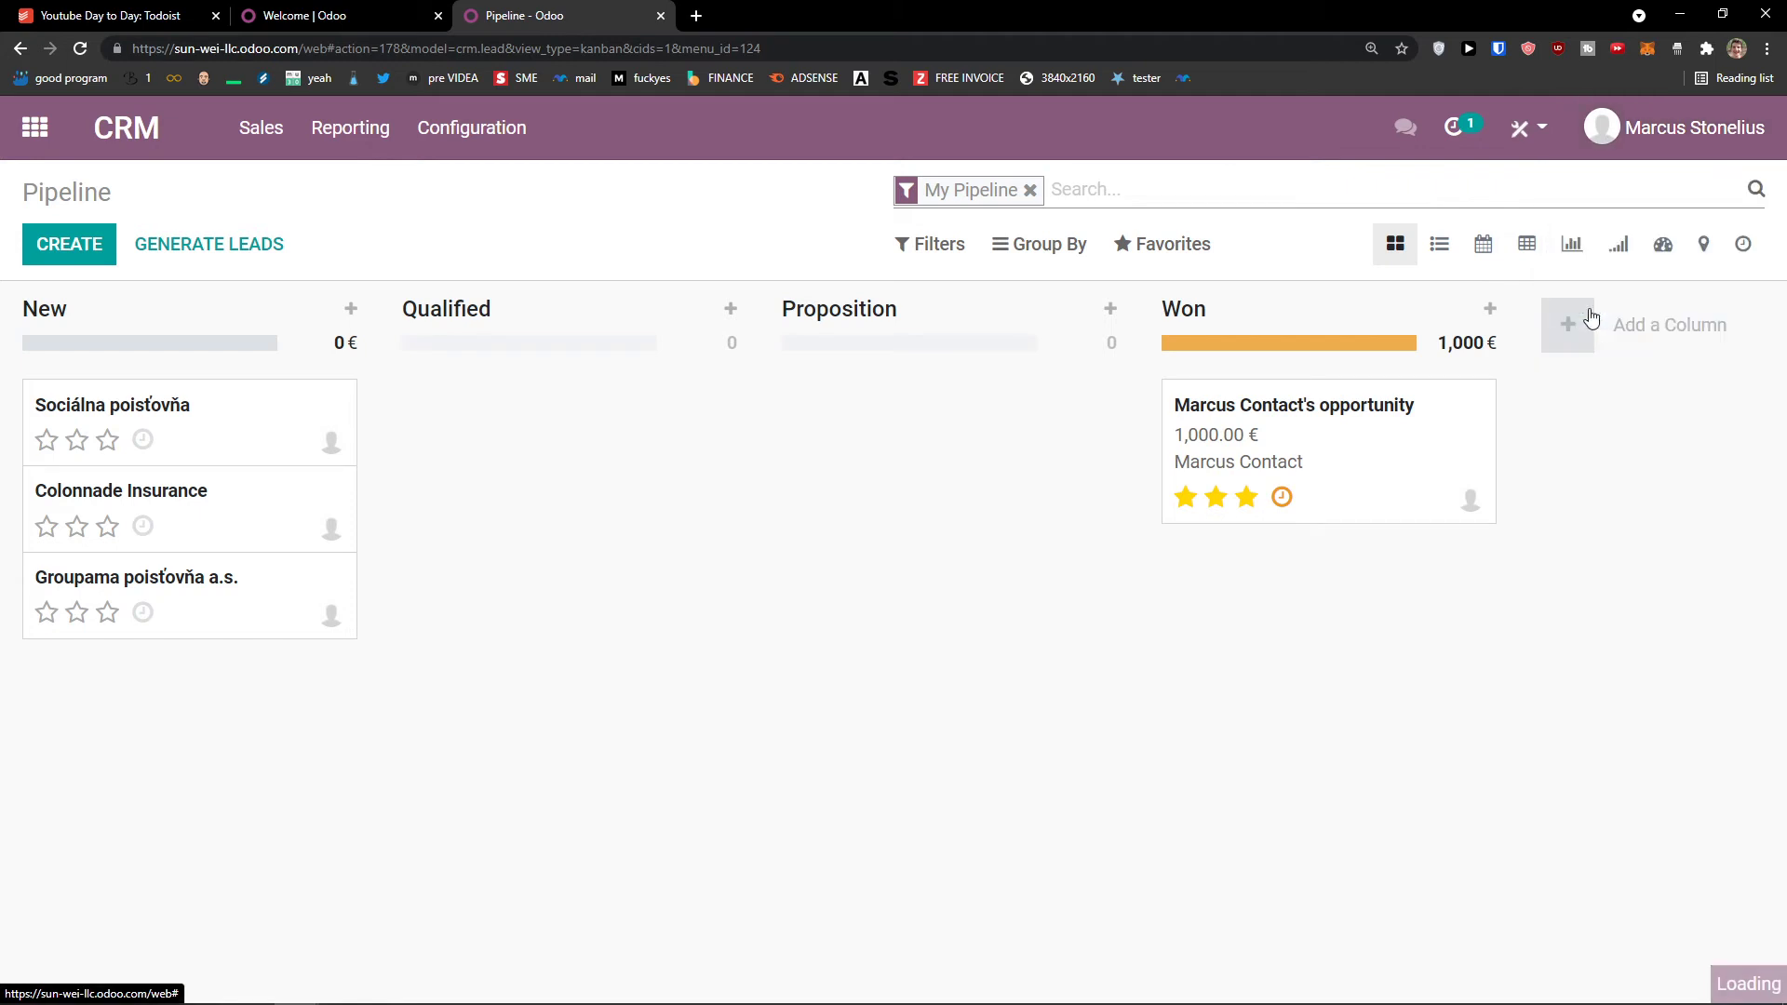
Step: Look through the preferences, cancel without saving, and reopen the user menu
scroll(1013, 446, down, 2)
scroll(1012, 447, down, 1)
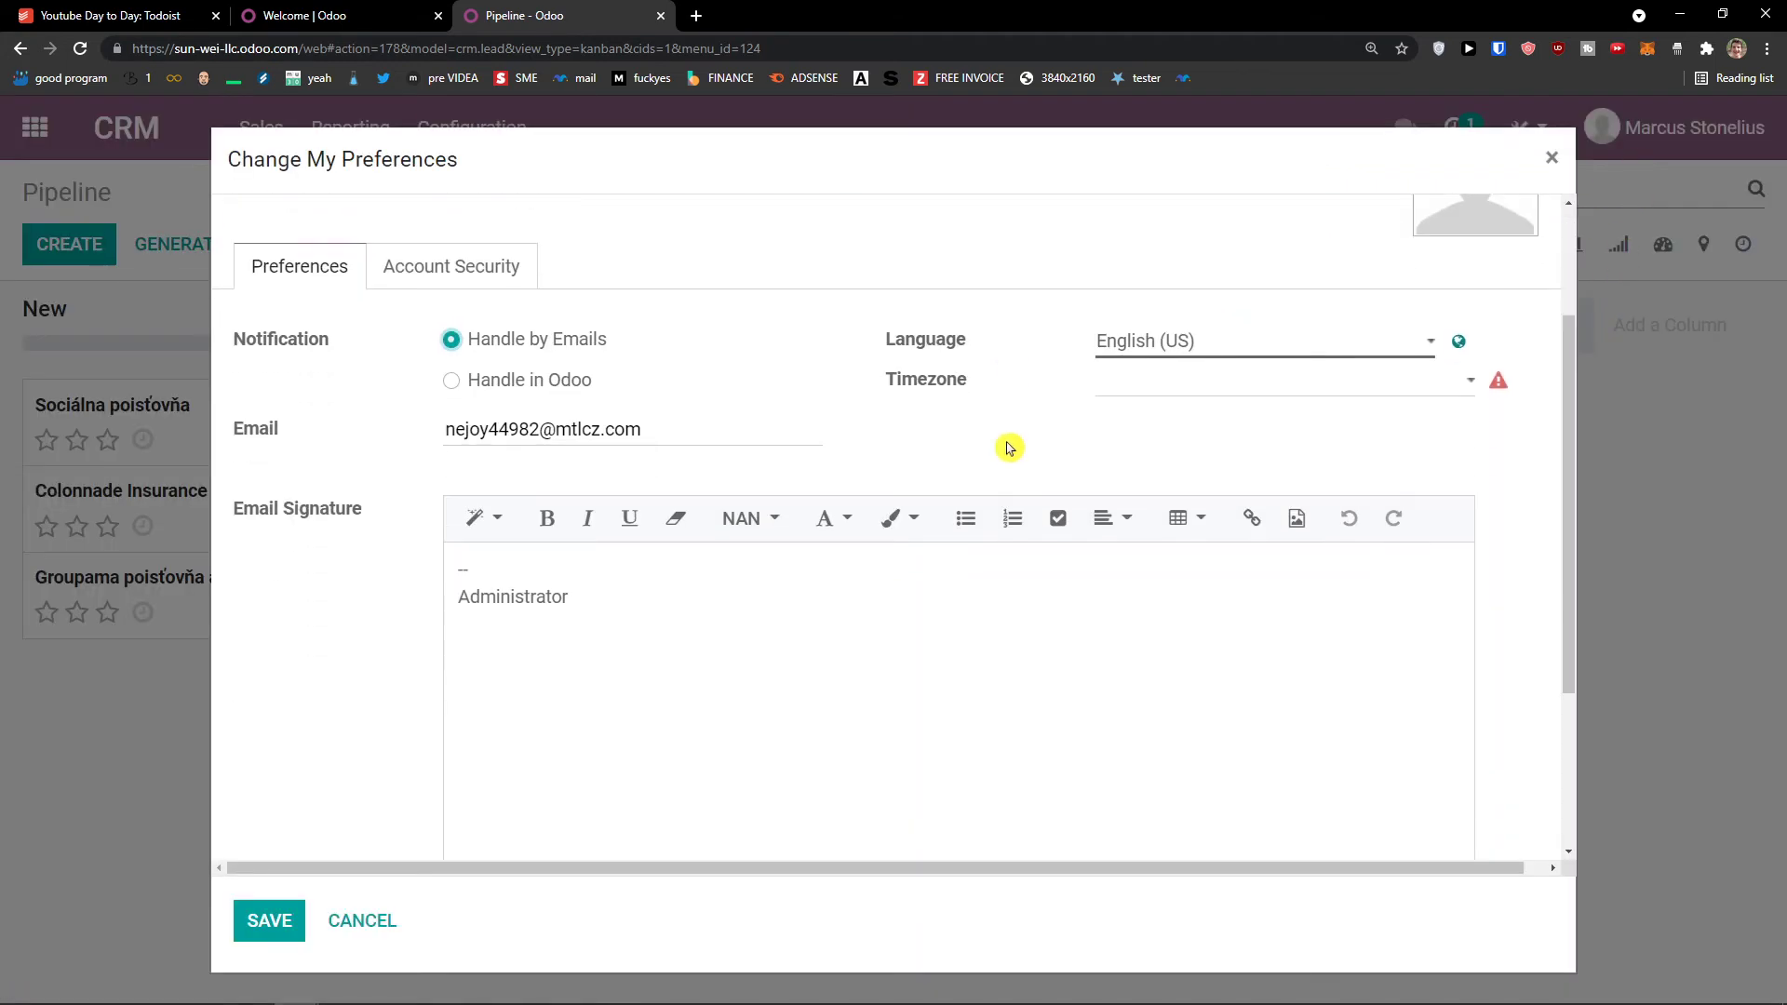
scroll(1010, 443, up, 2)
scroll(1010, 443, down, 2)
scroll(1002, 448, up, 2)
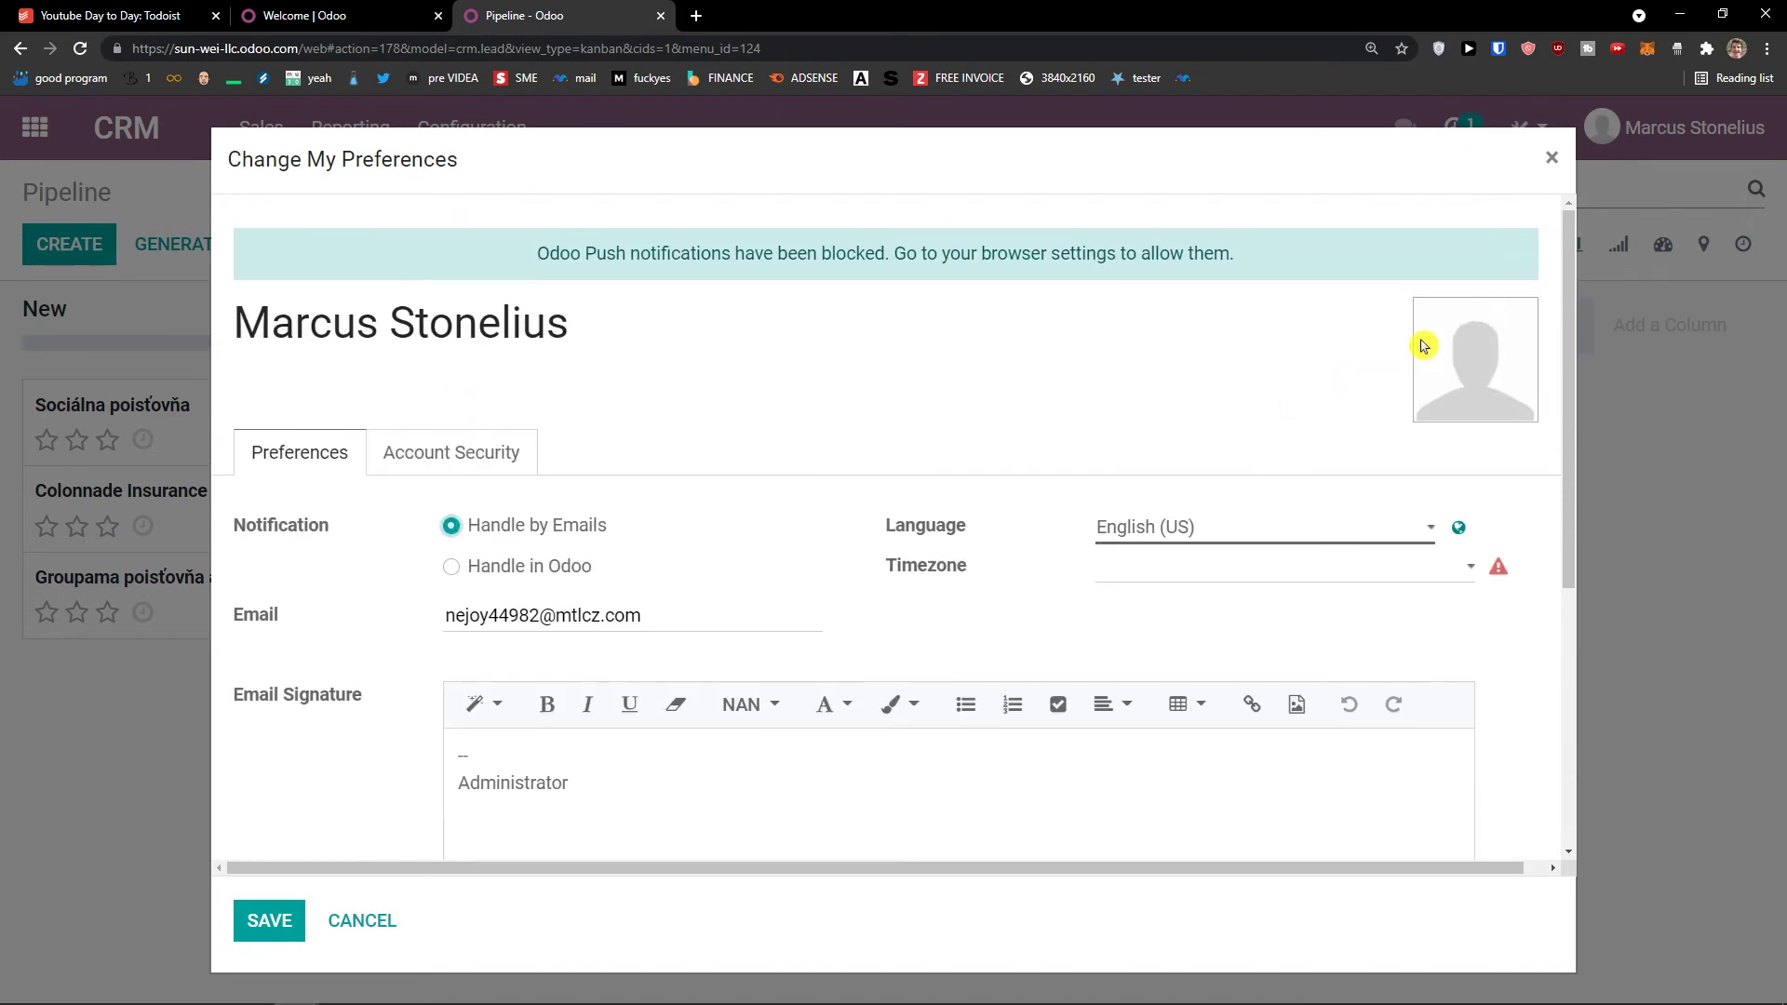
mouse_move(1479, 369)
scroll(1205, 462, down, 4)
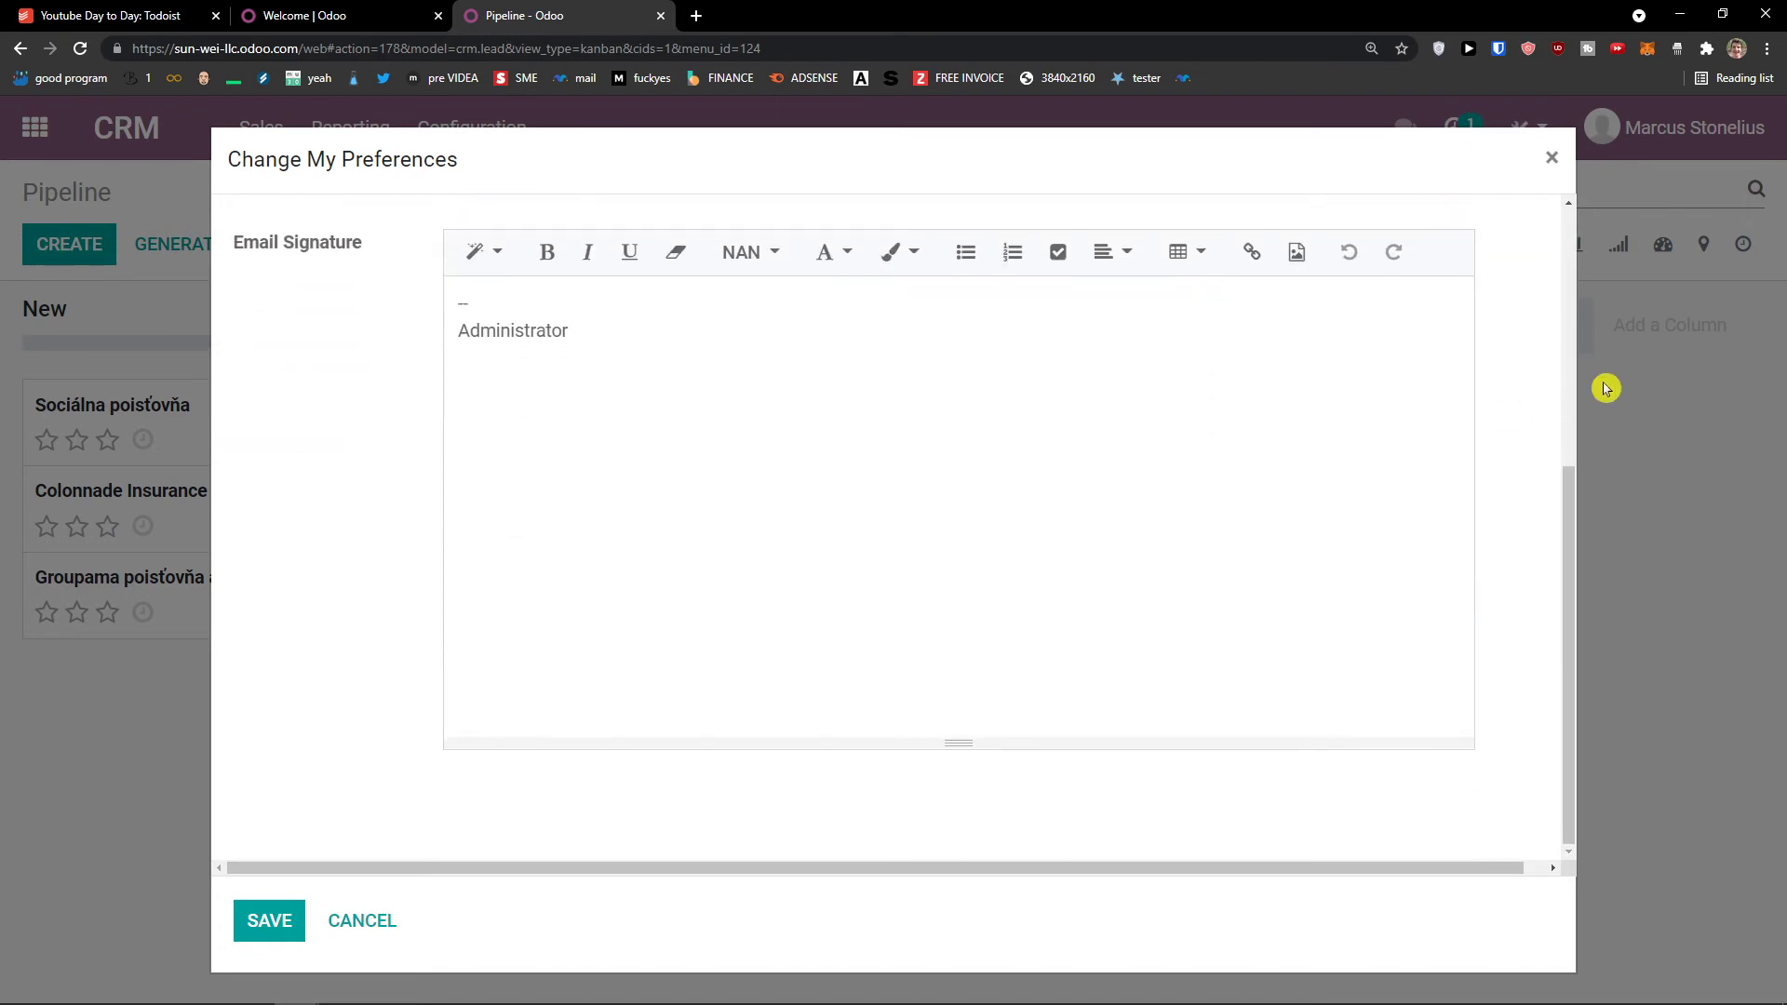
click(1552, 158)
click(1642, 147)
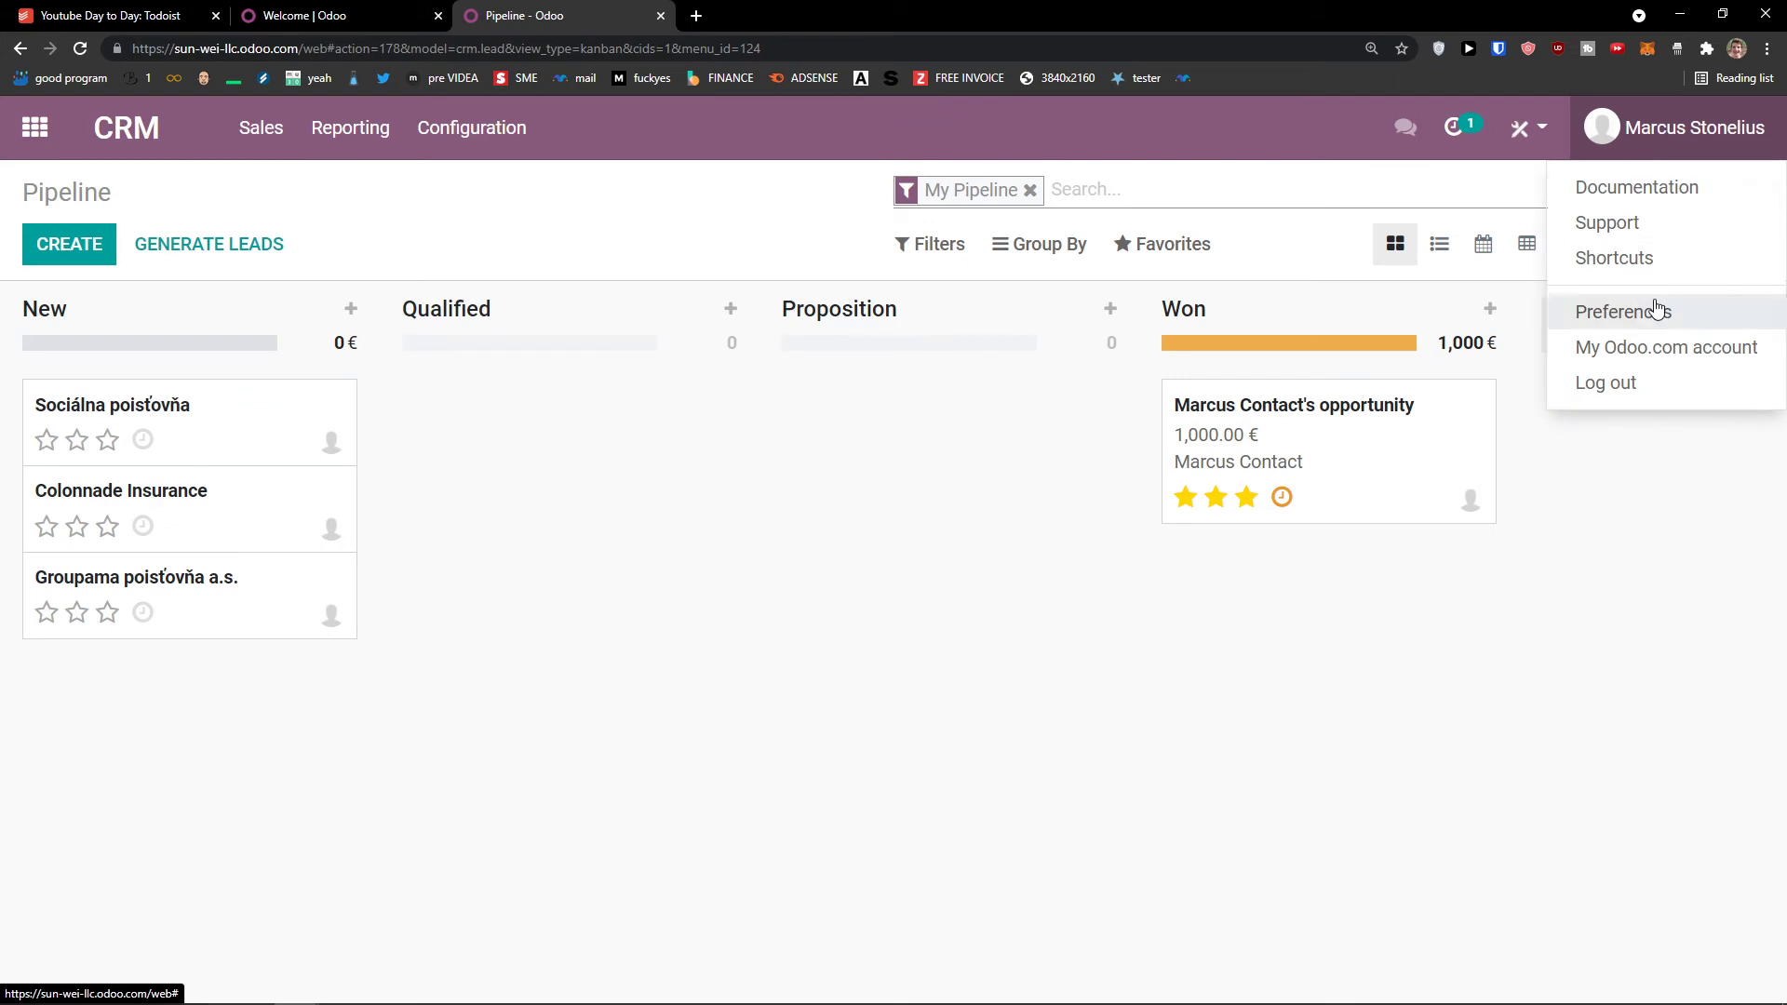
Step: Browse the Odoo.com account portal, the Apps list with the CRM product page, and the account pages
click(1646, 346)
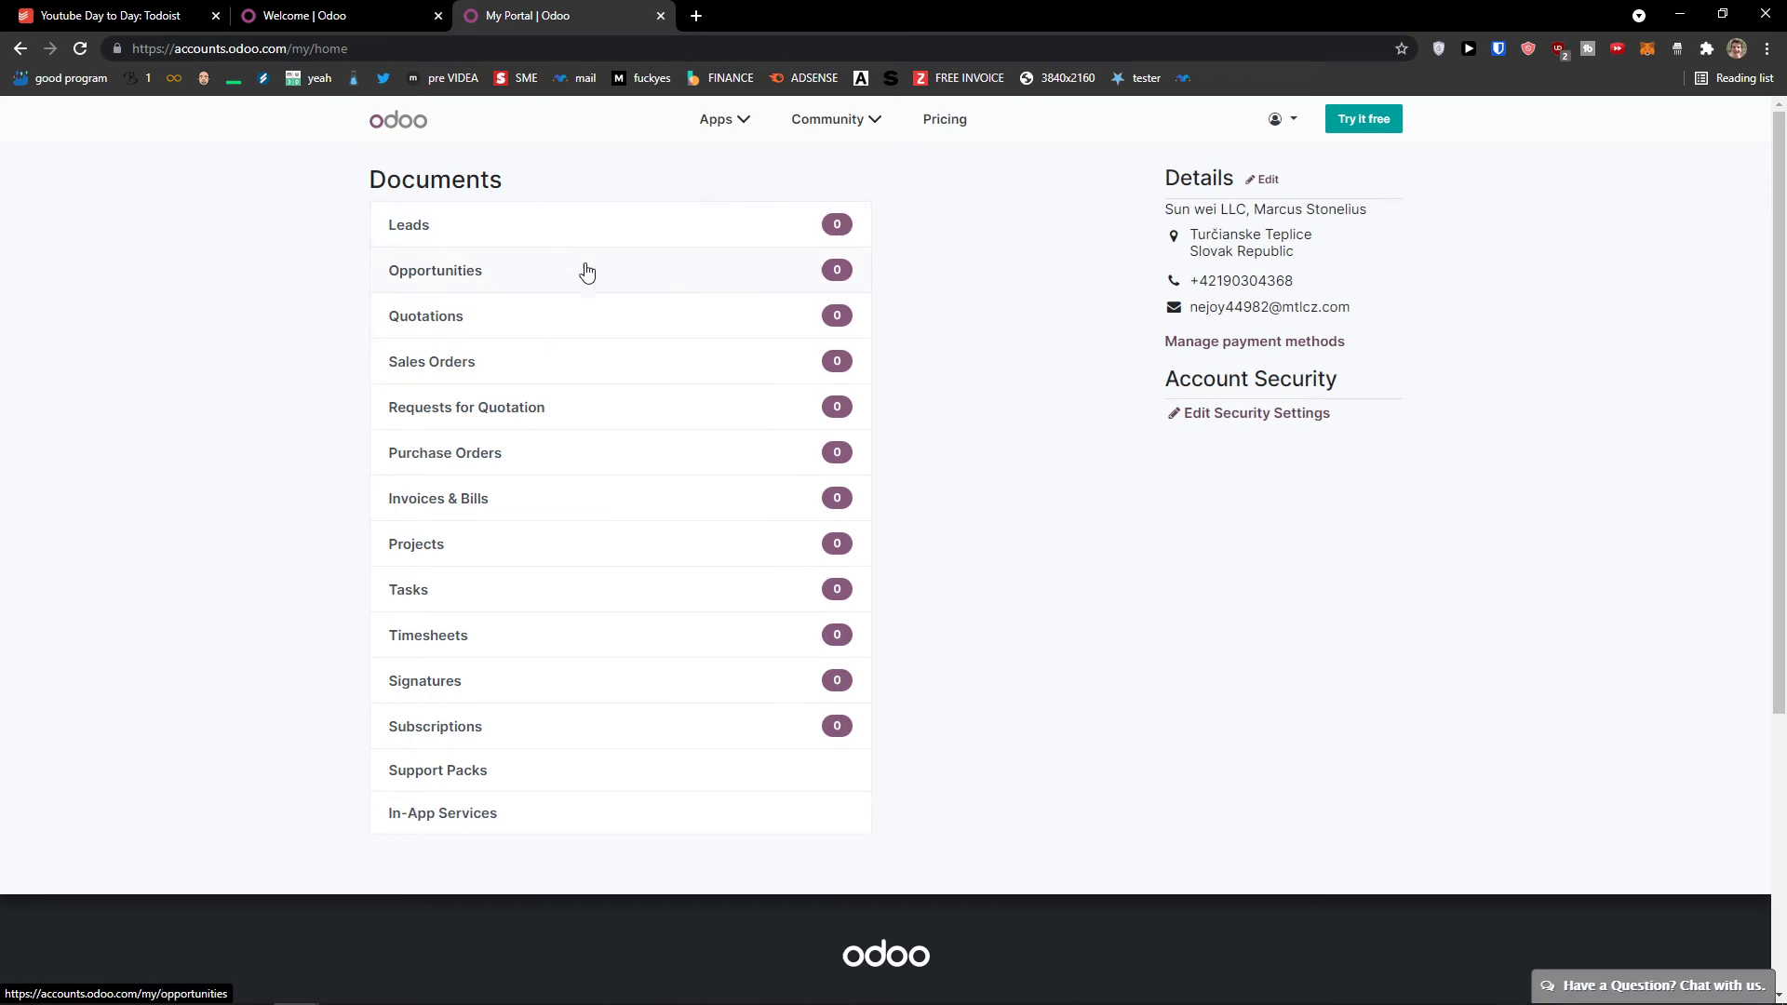
click(728, 126)
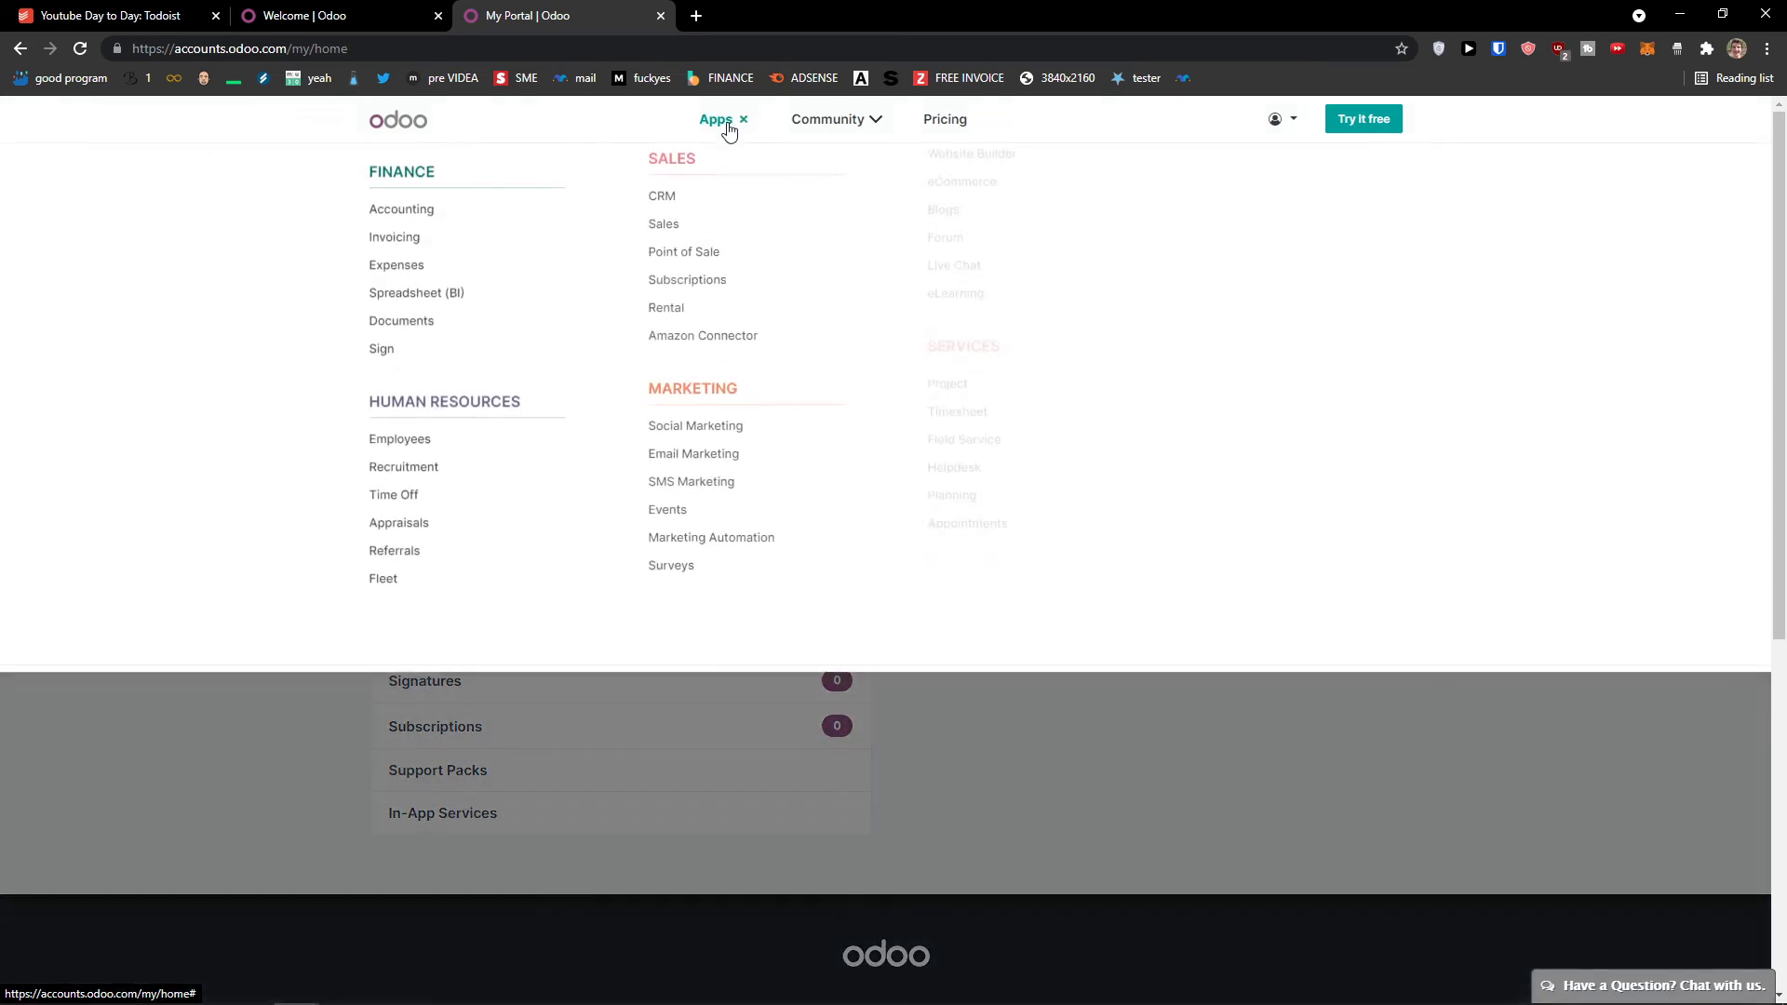
click(663, 222)
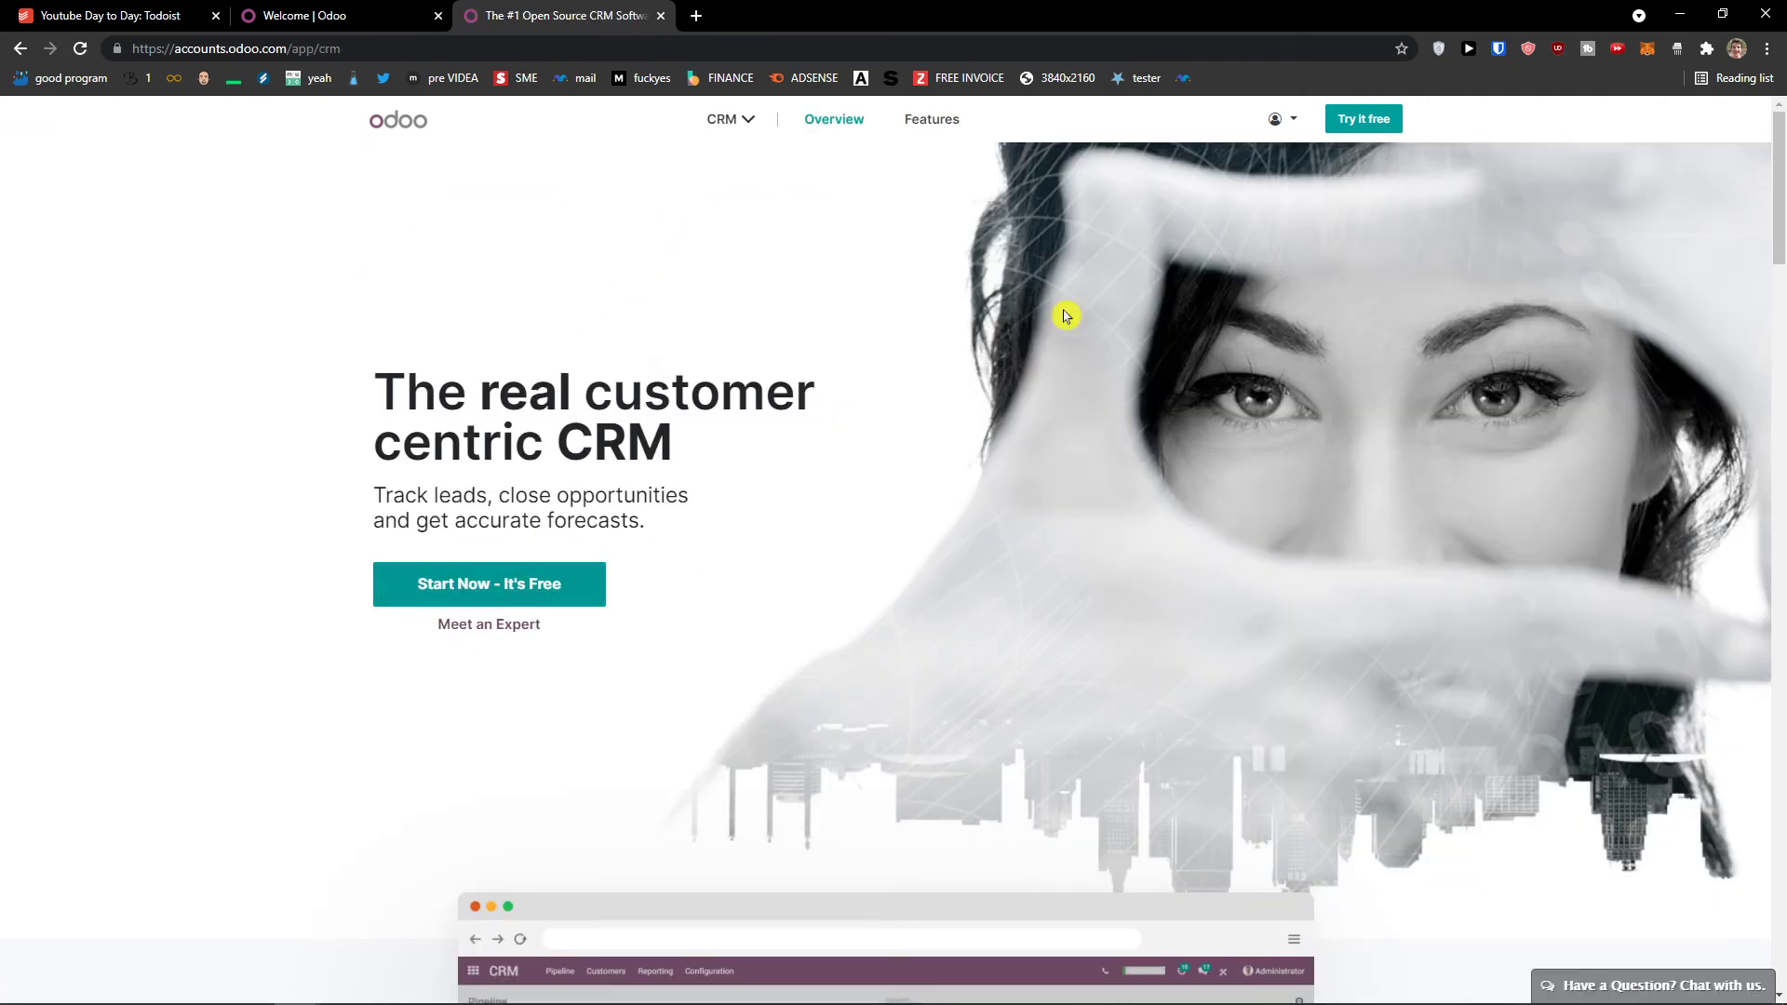
click(1284, 119)
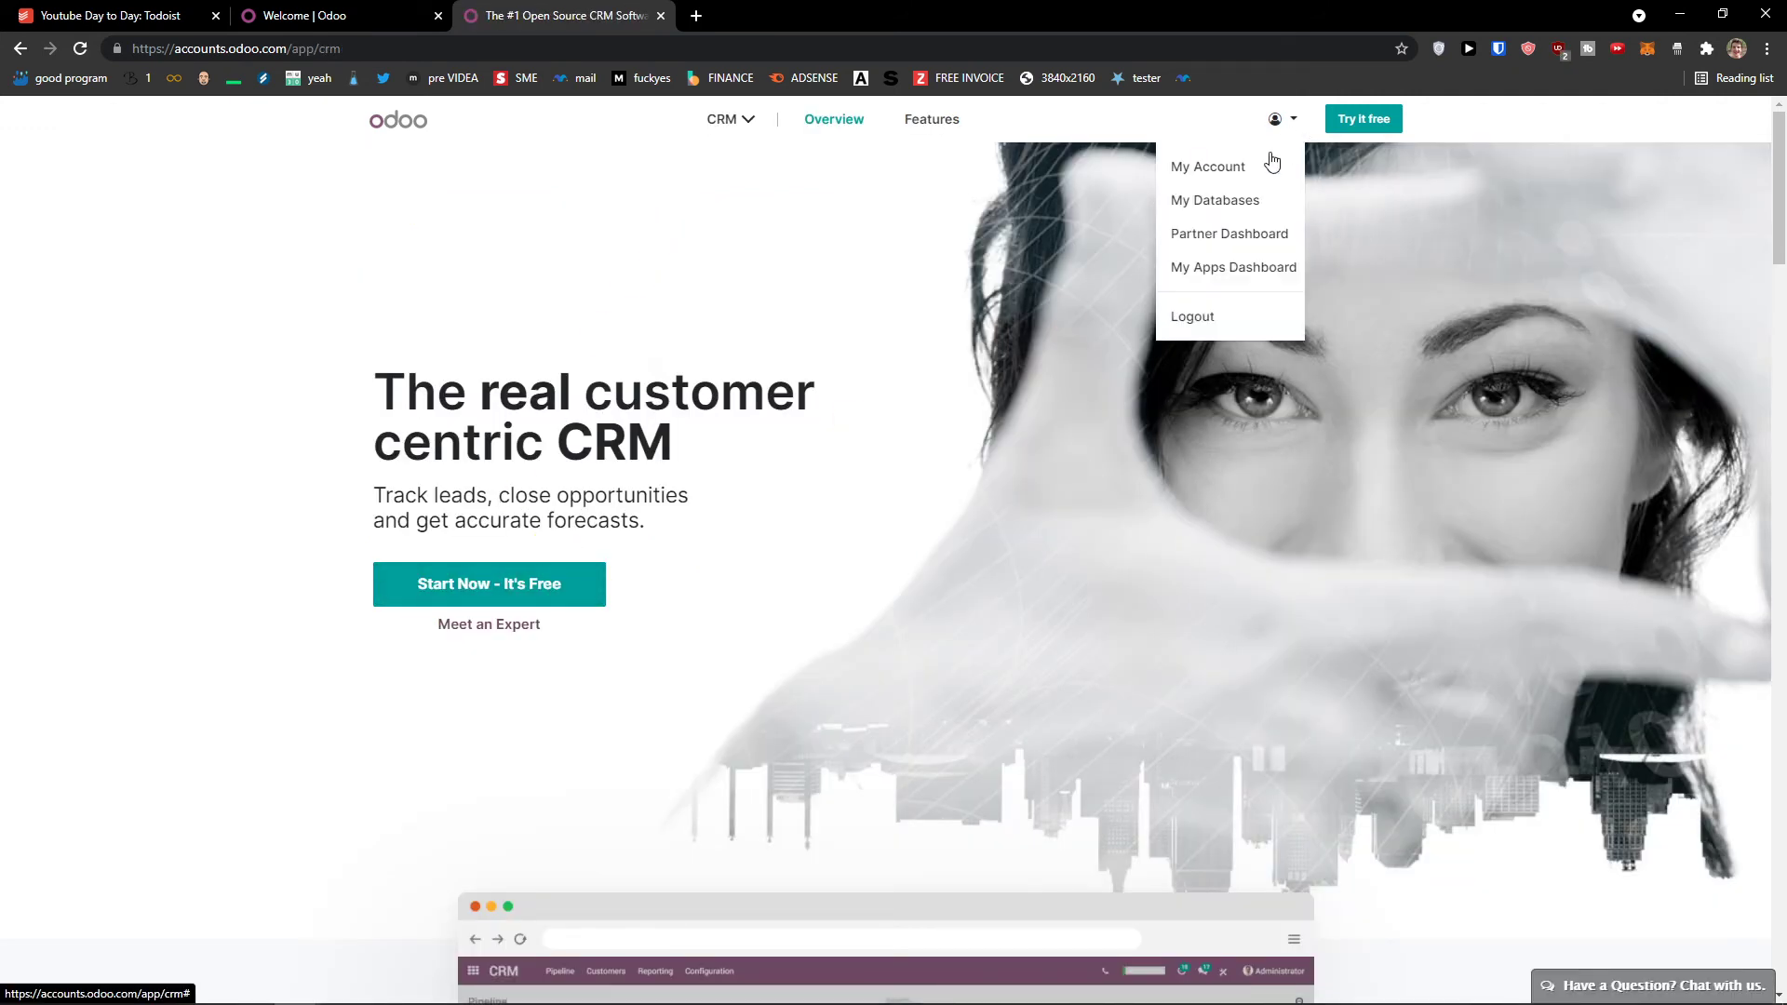
click(1245, 200)
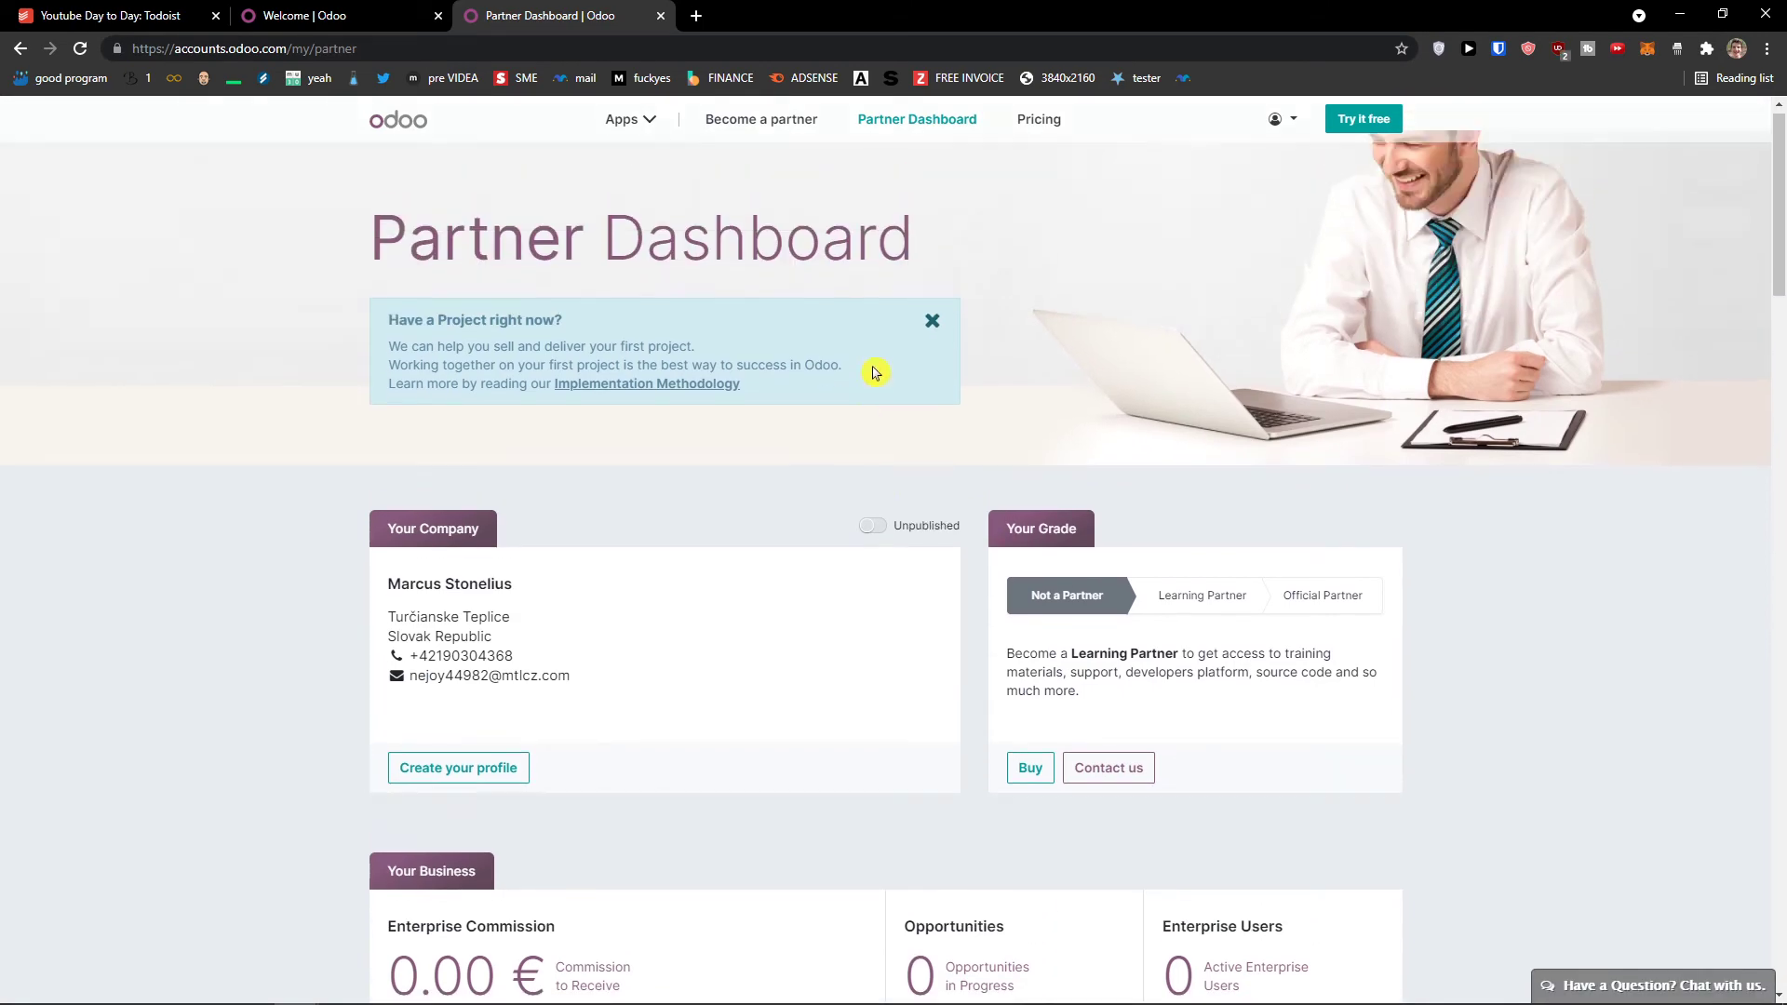
Step: Back on the Welcome tab, skip inviting colleagues and go to the company's Odoo database
click(279, 15)
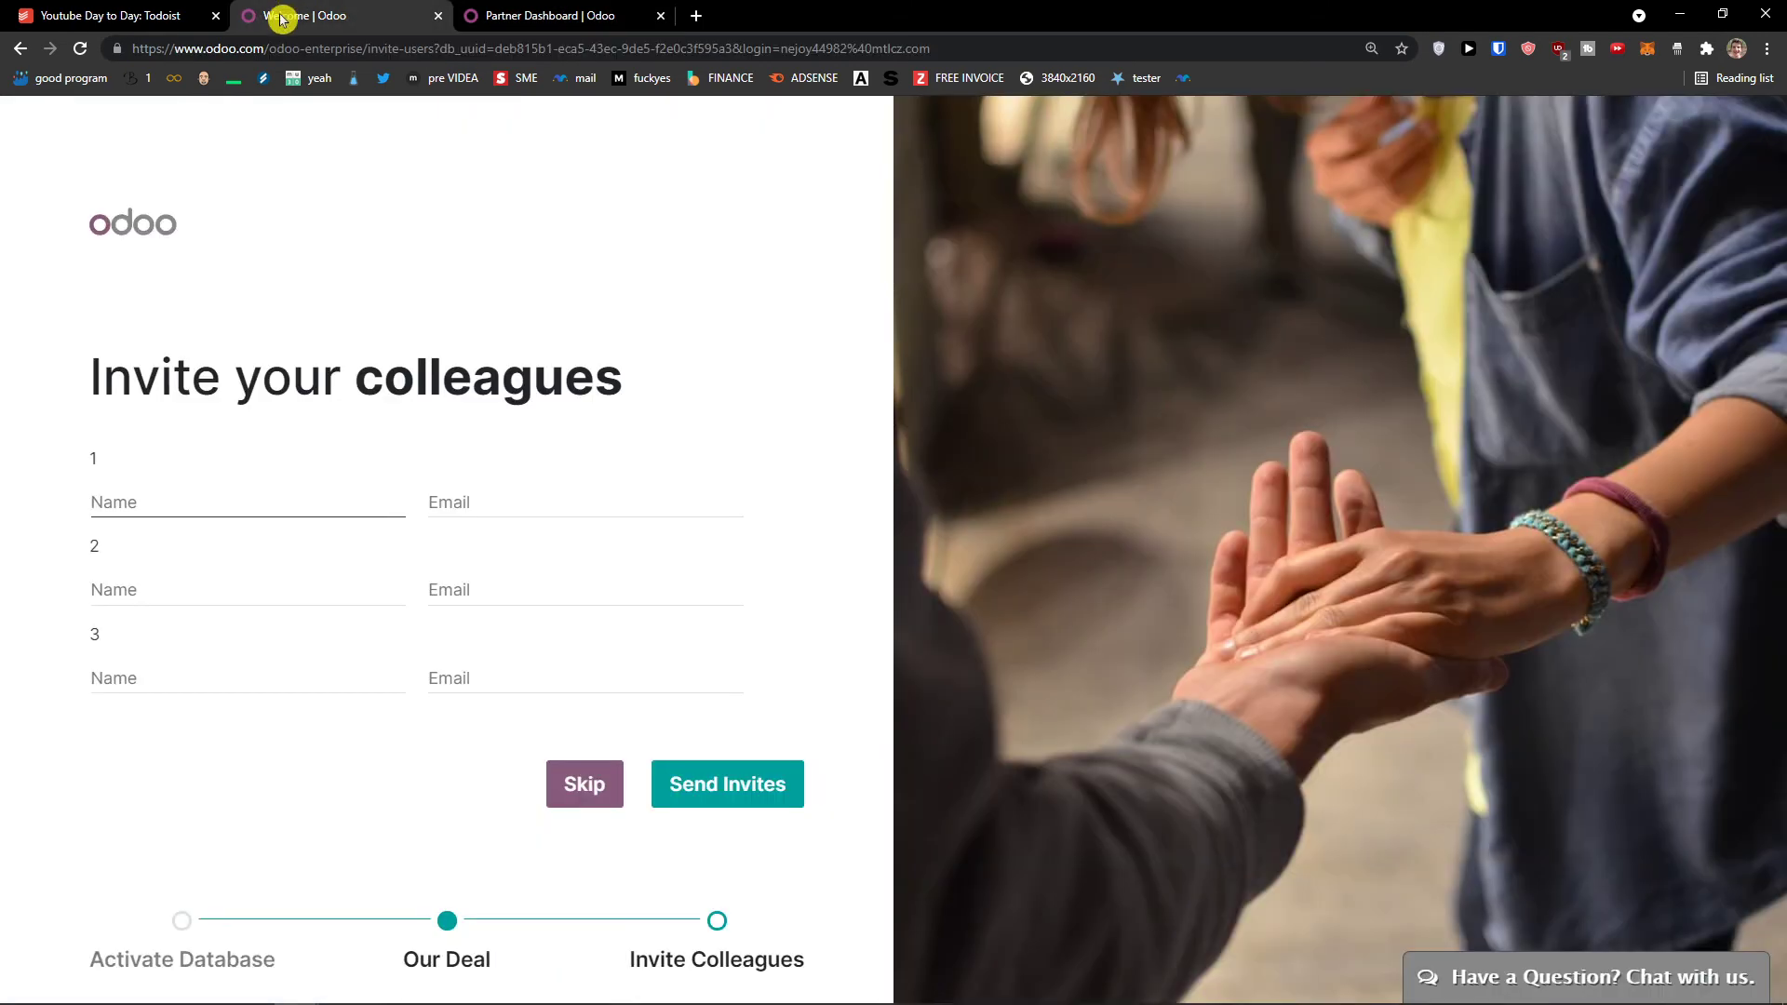
click(585, 783)
click(554, 843)
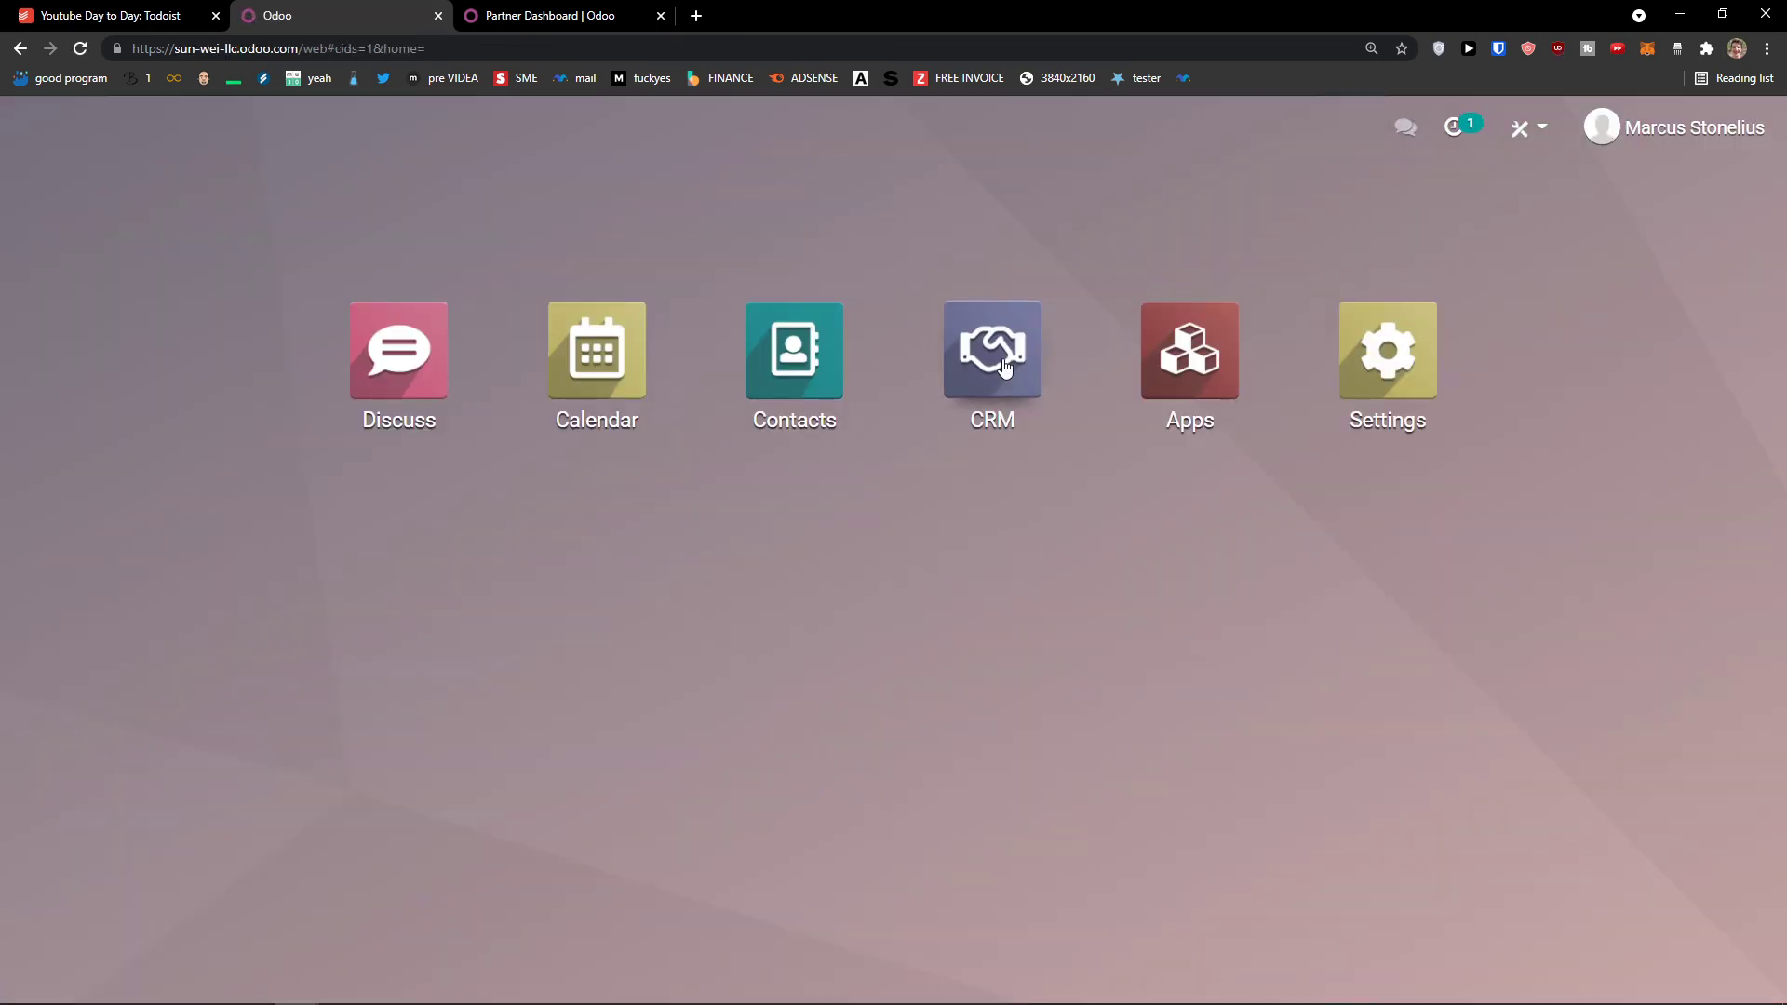
Step: Open Settings in a new tab, check the CRM section with Lead Enrichment and Lead Mining, then return to Pipeline
middle_click(1379, 386)
click(1031, 382)
click(567, 15)
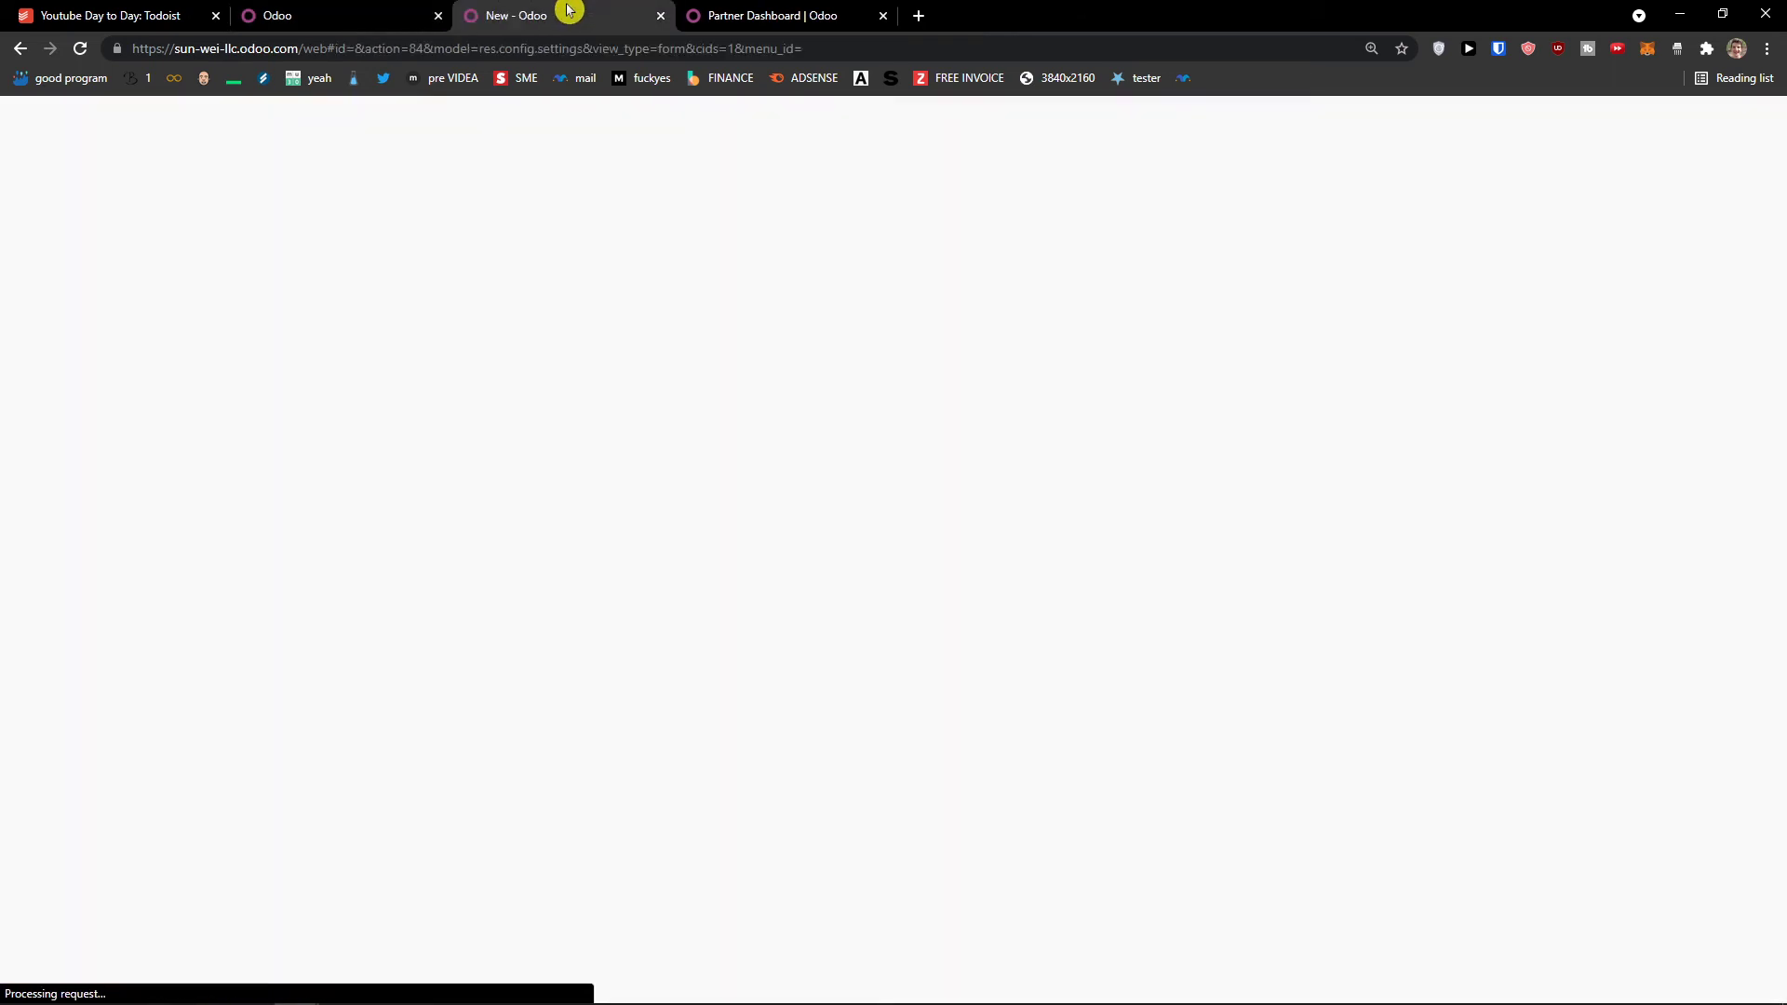
scroll(570, 391, down, 1)
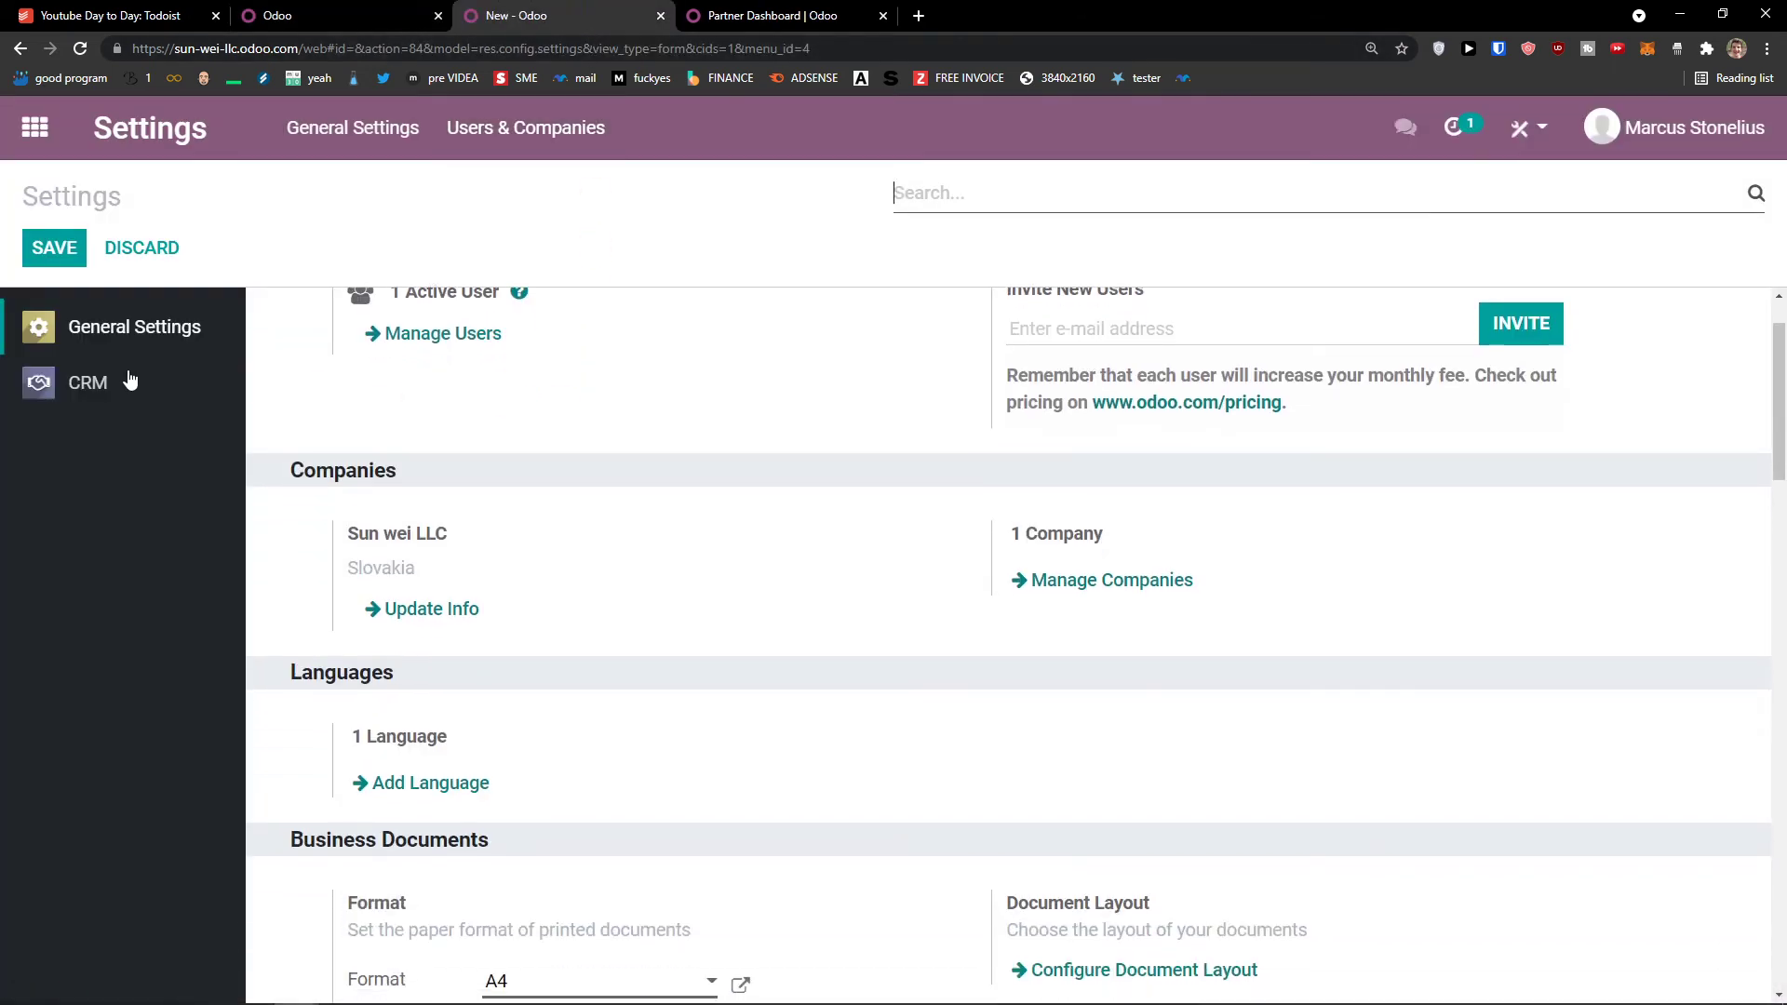
click(130, 380)
scroll(450, 459, down, 5)
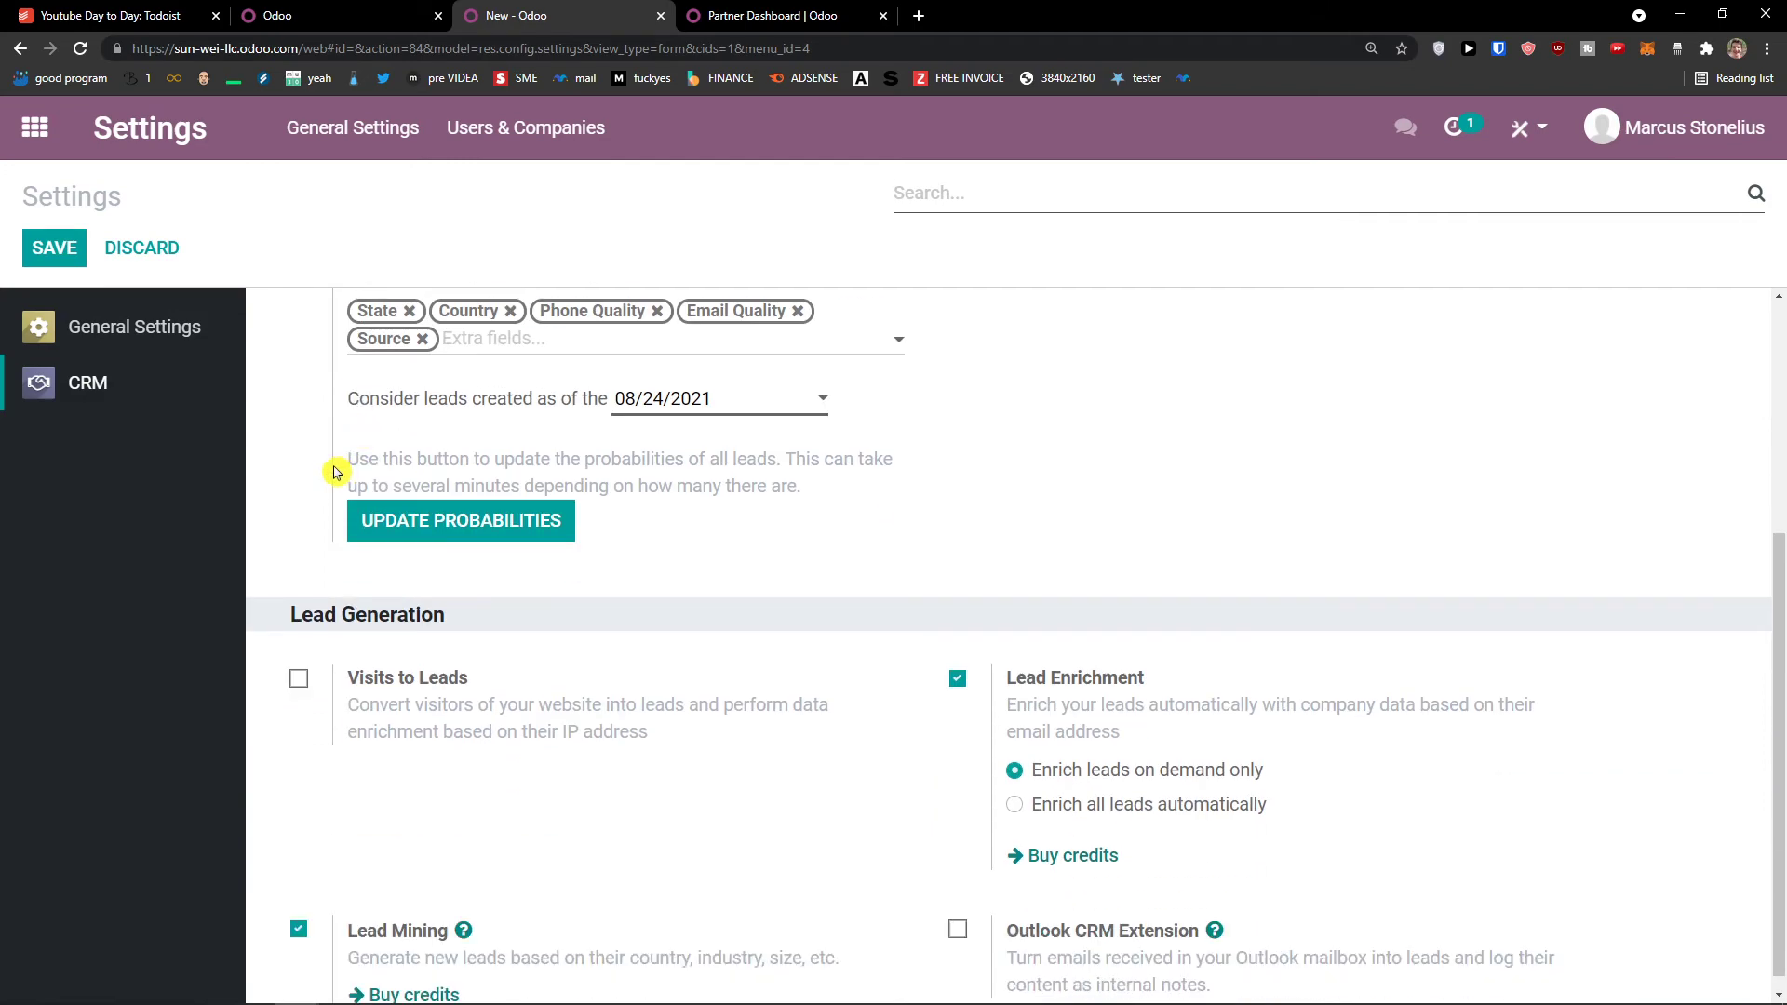
scroll(958, 621, up, 4)
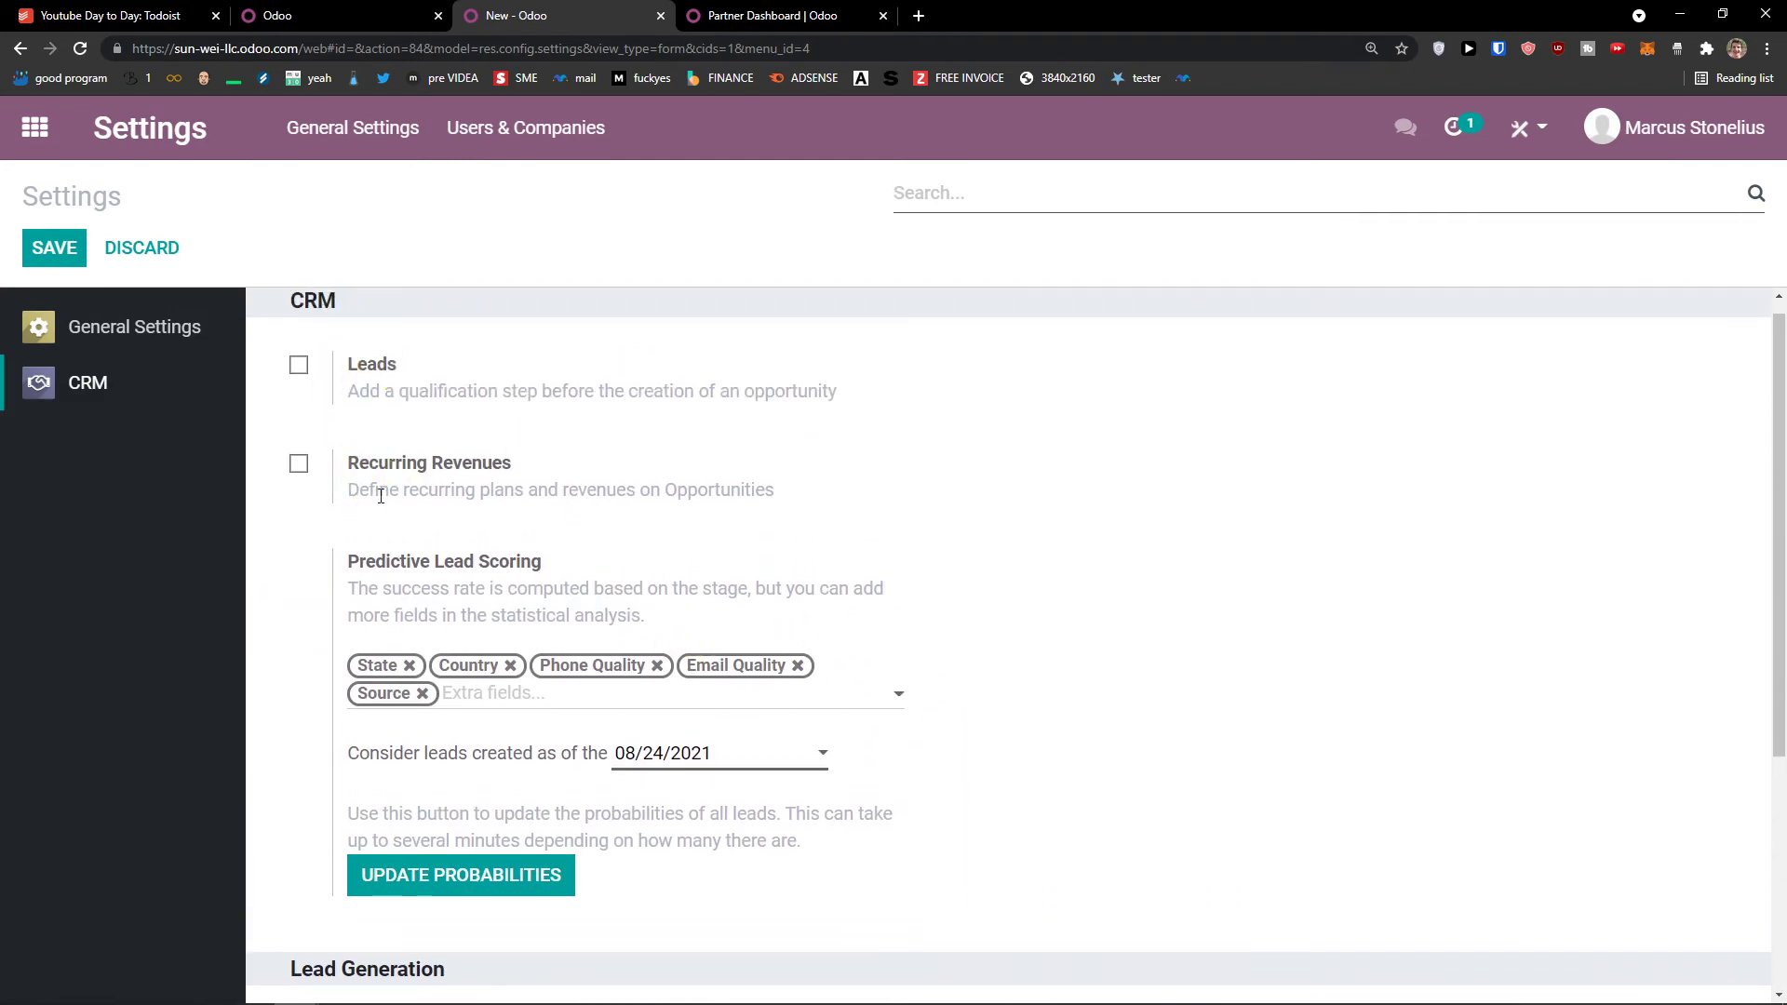
scroll(358, 523, down, 4)
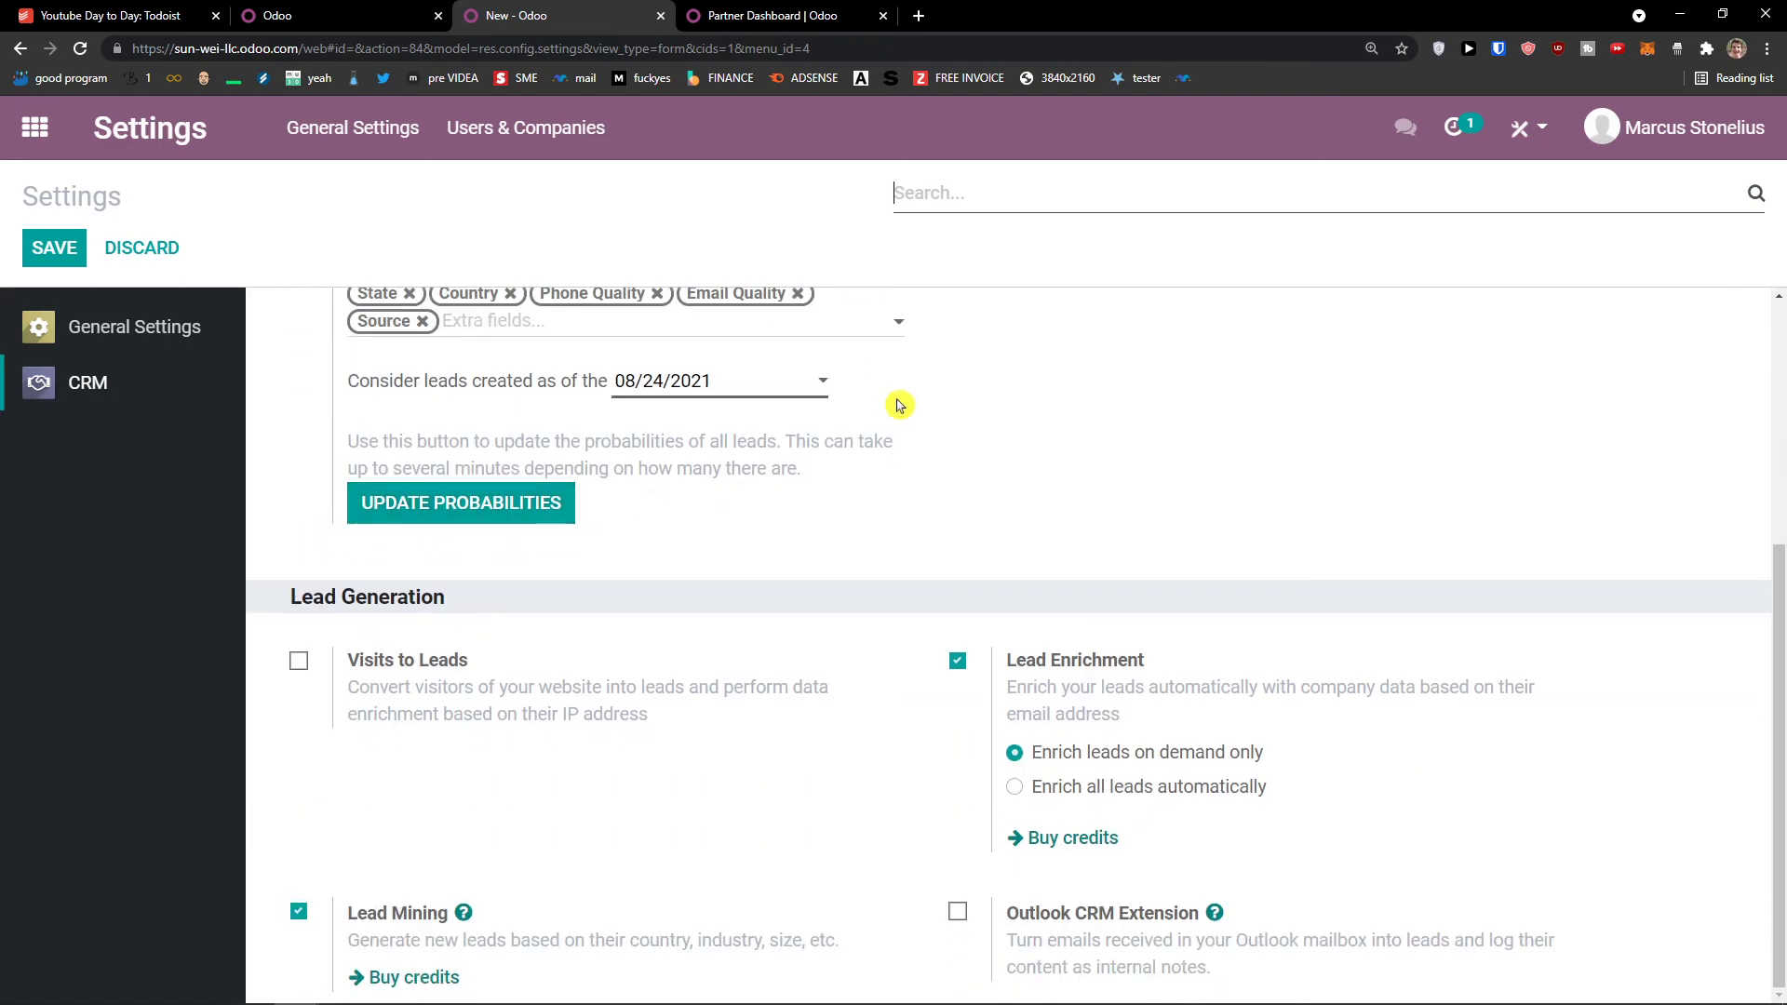
click(362, 11)
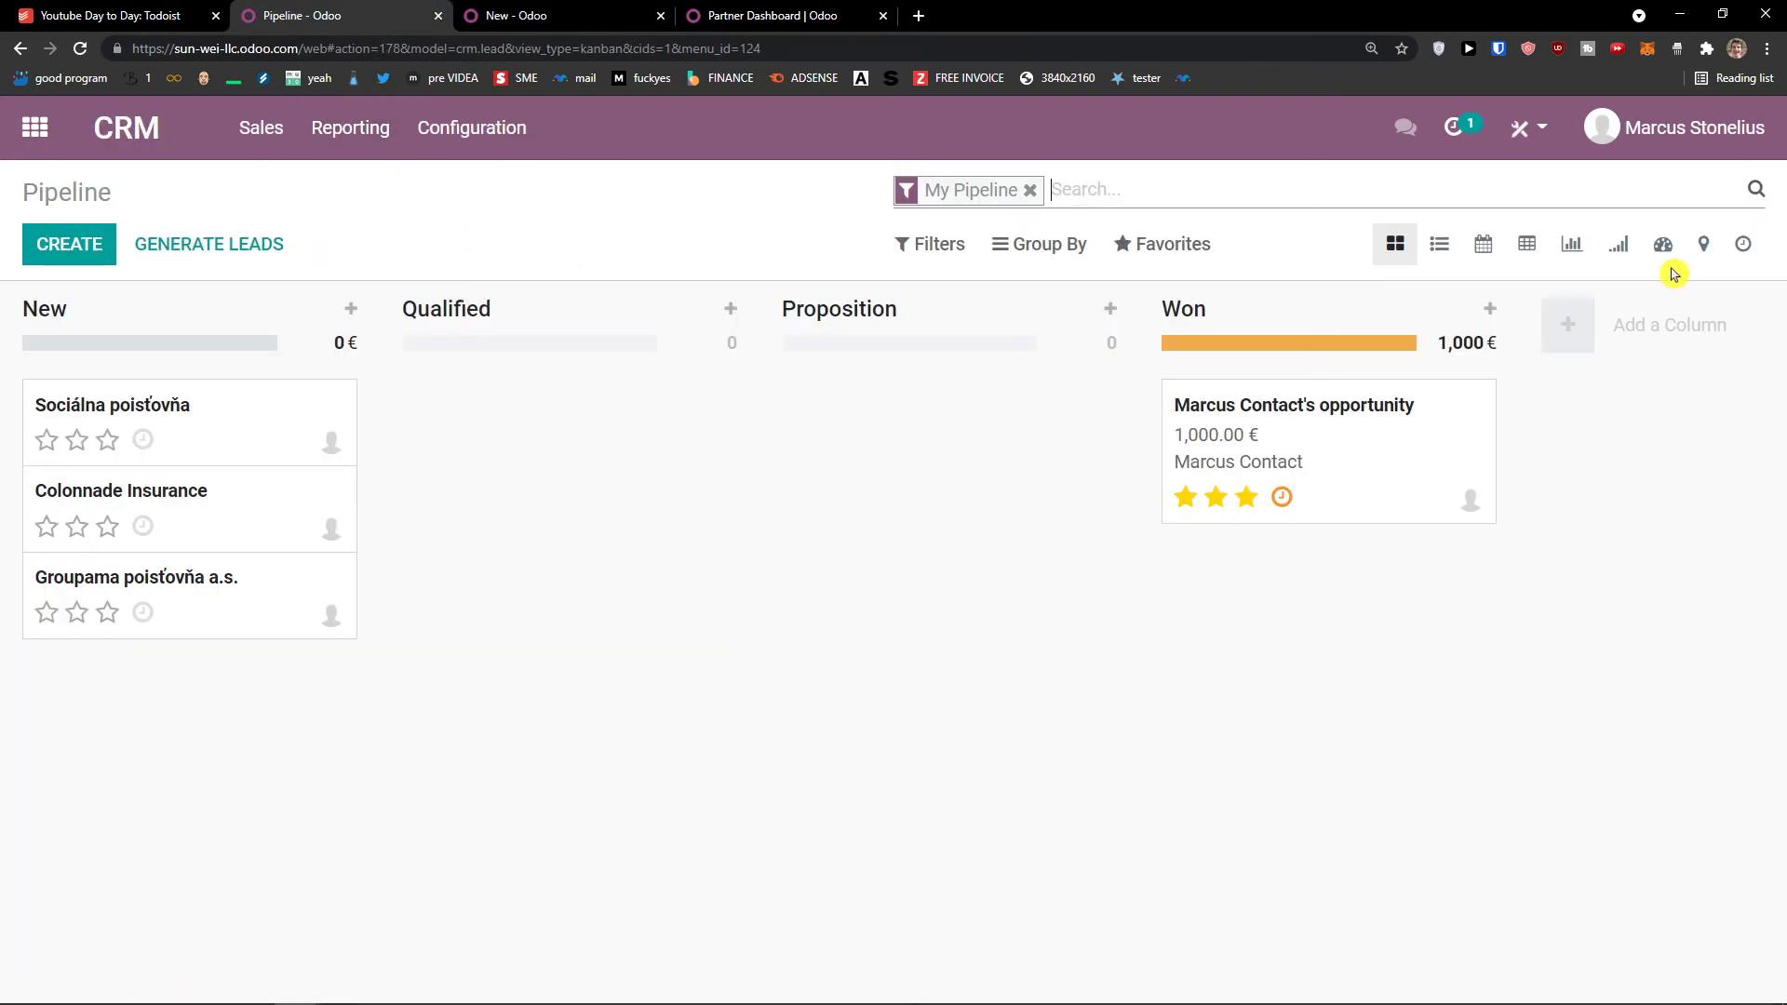
Step: Try the quick-create and the stage options on the Won column, then dismiss them
click(1490, 310)
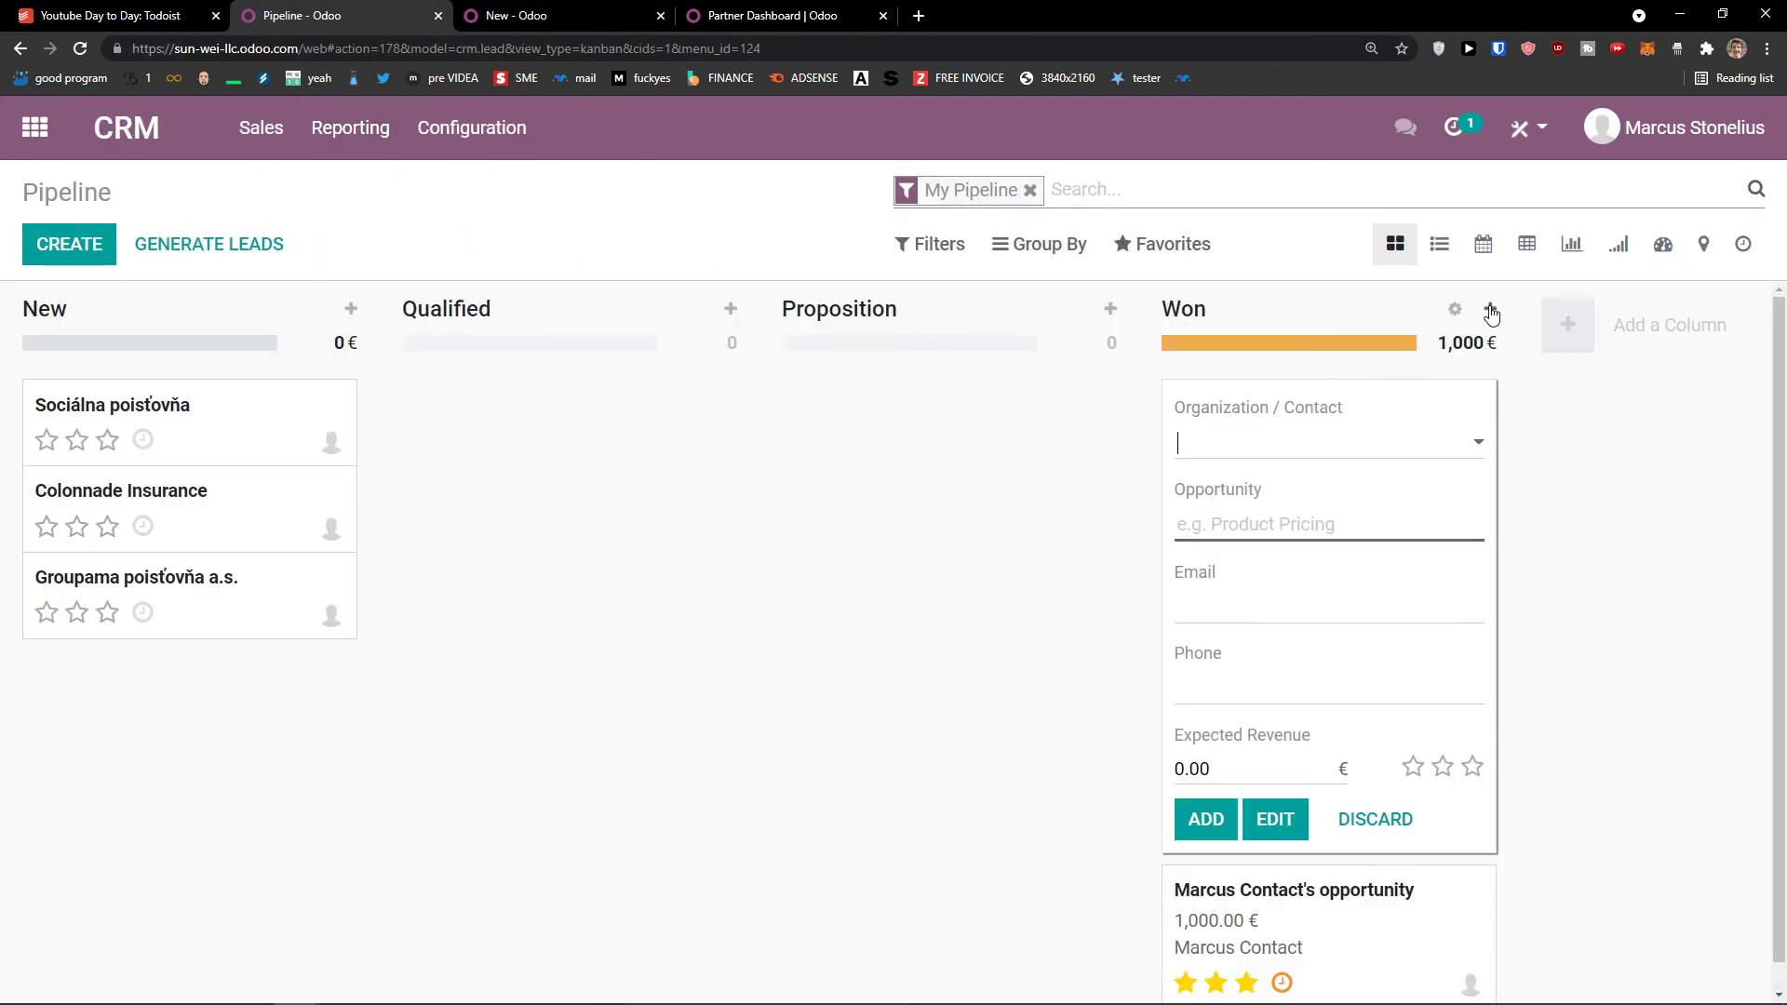
click(1456, 311)
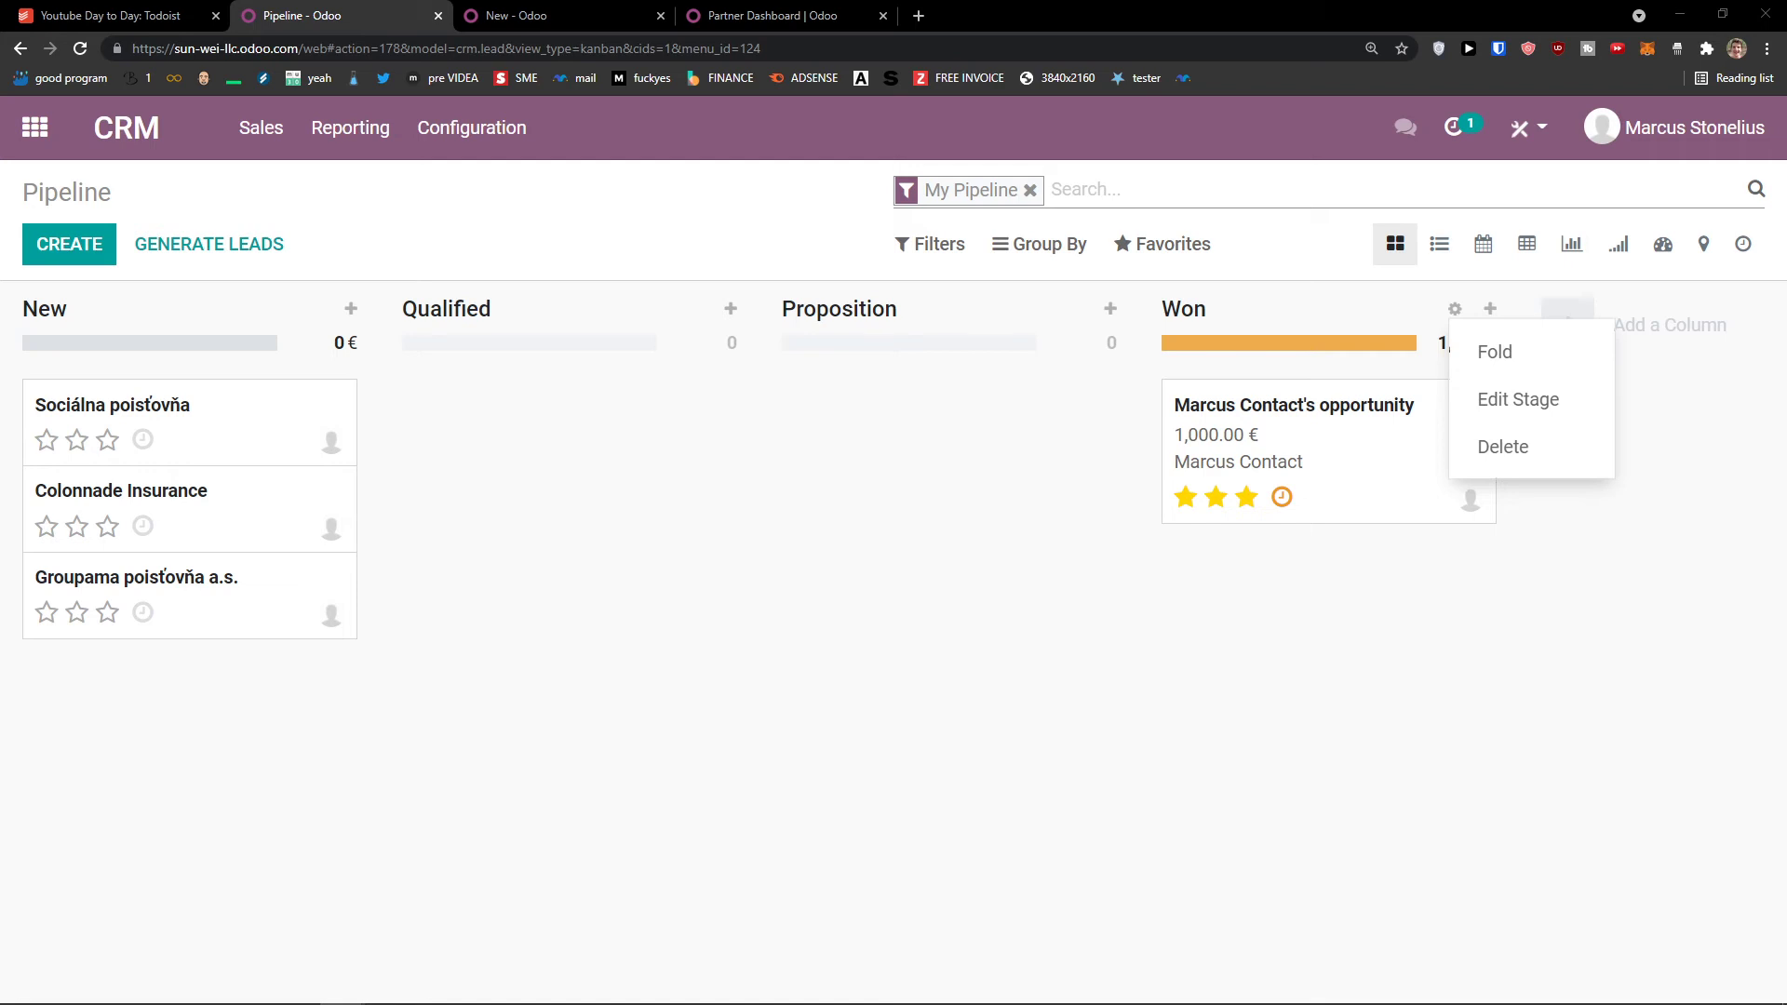
click(577, 648)
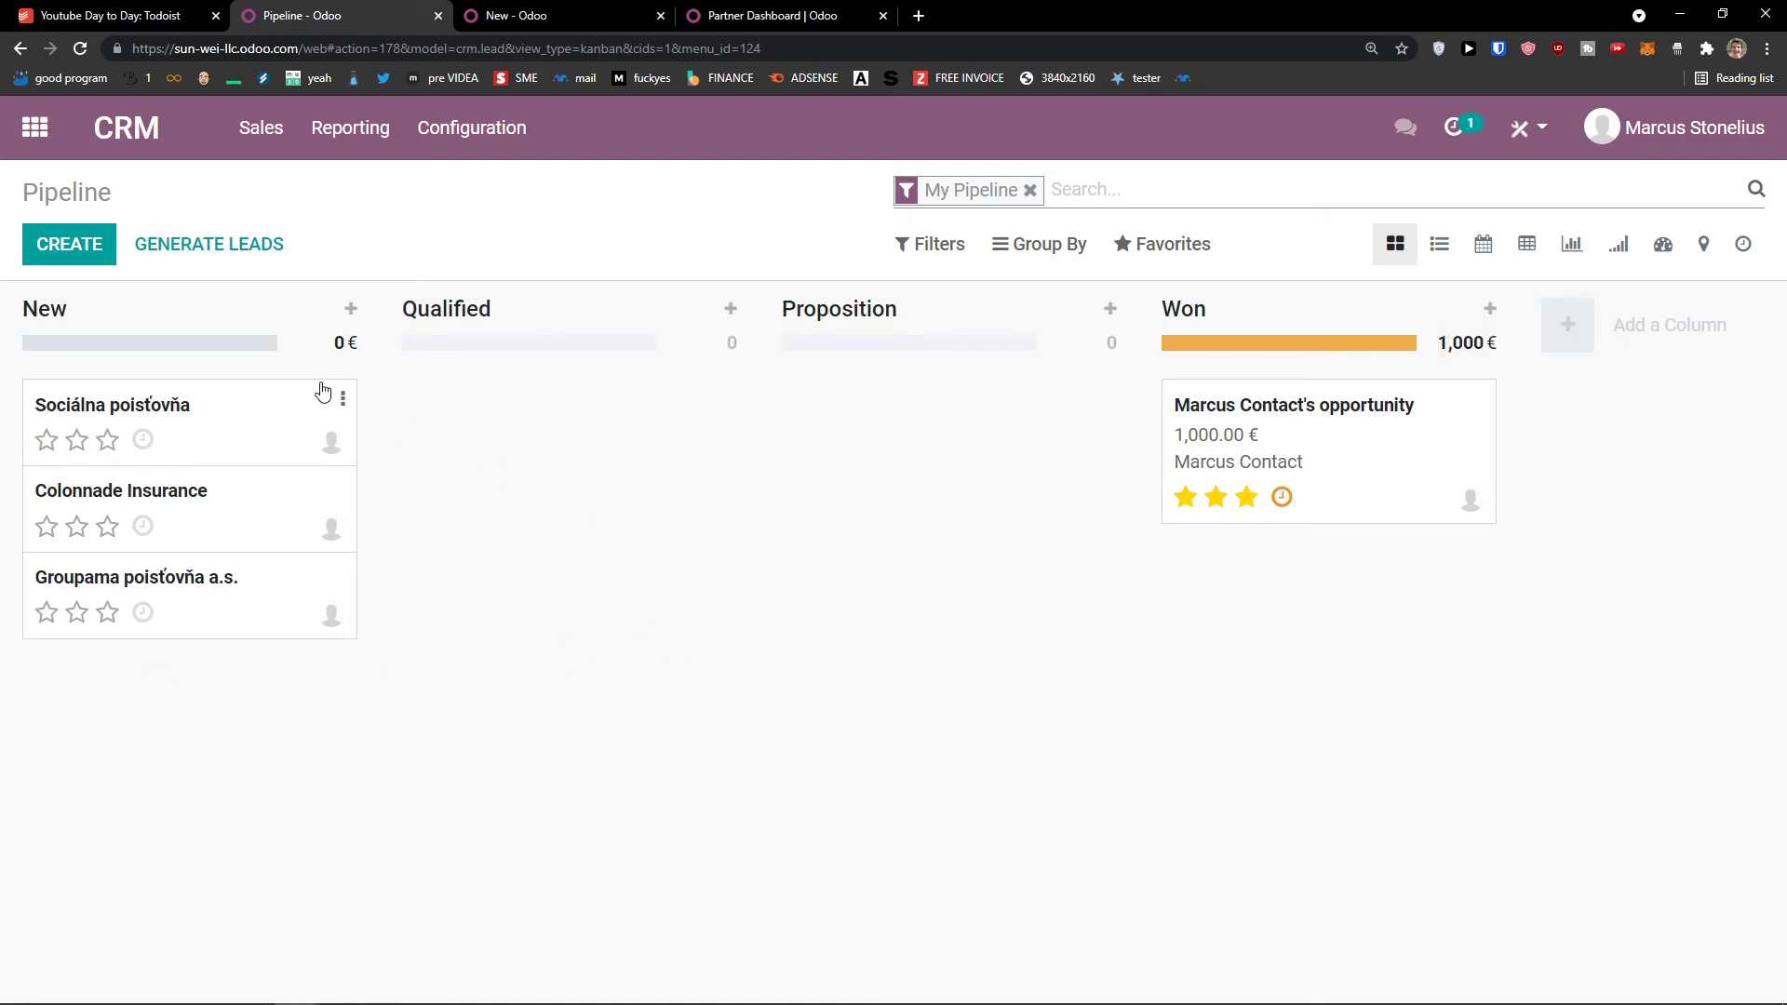
Step: Drag the stage columns around and restore the order New, Qualified, Proposition, Won
drag(135, 313, 605, 312)
drag(898, 309, 707, 311)
drag(207, 320, 349, 322)
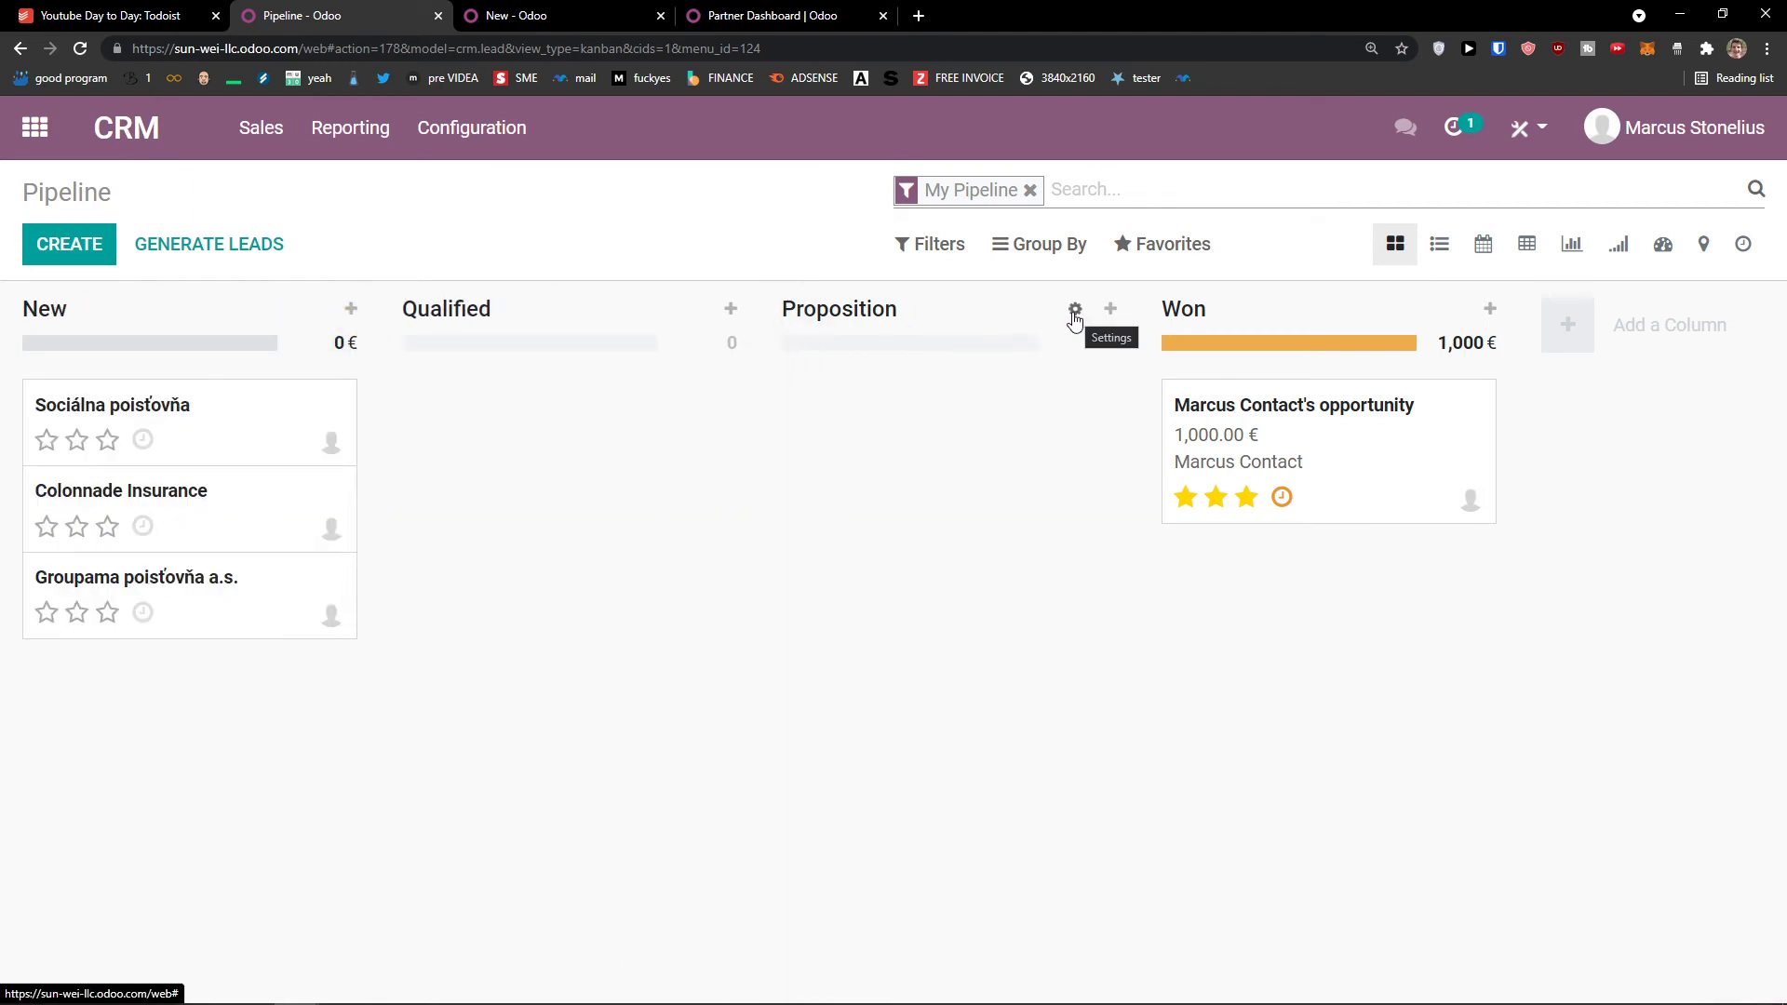
click(1075, 312)
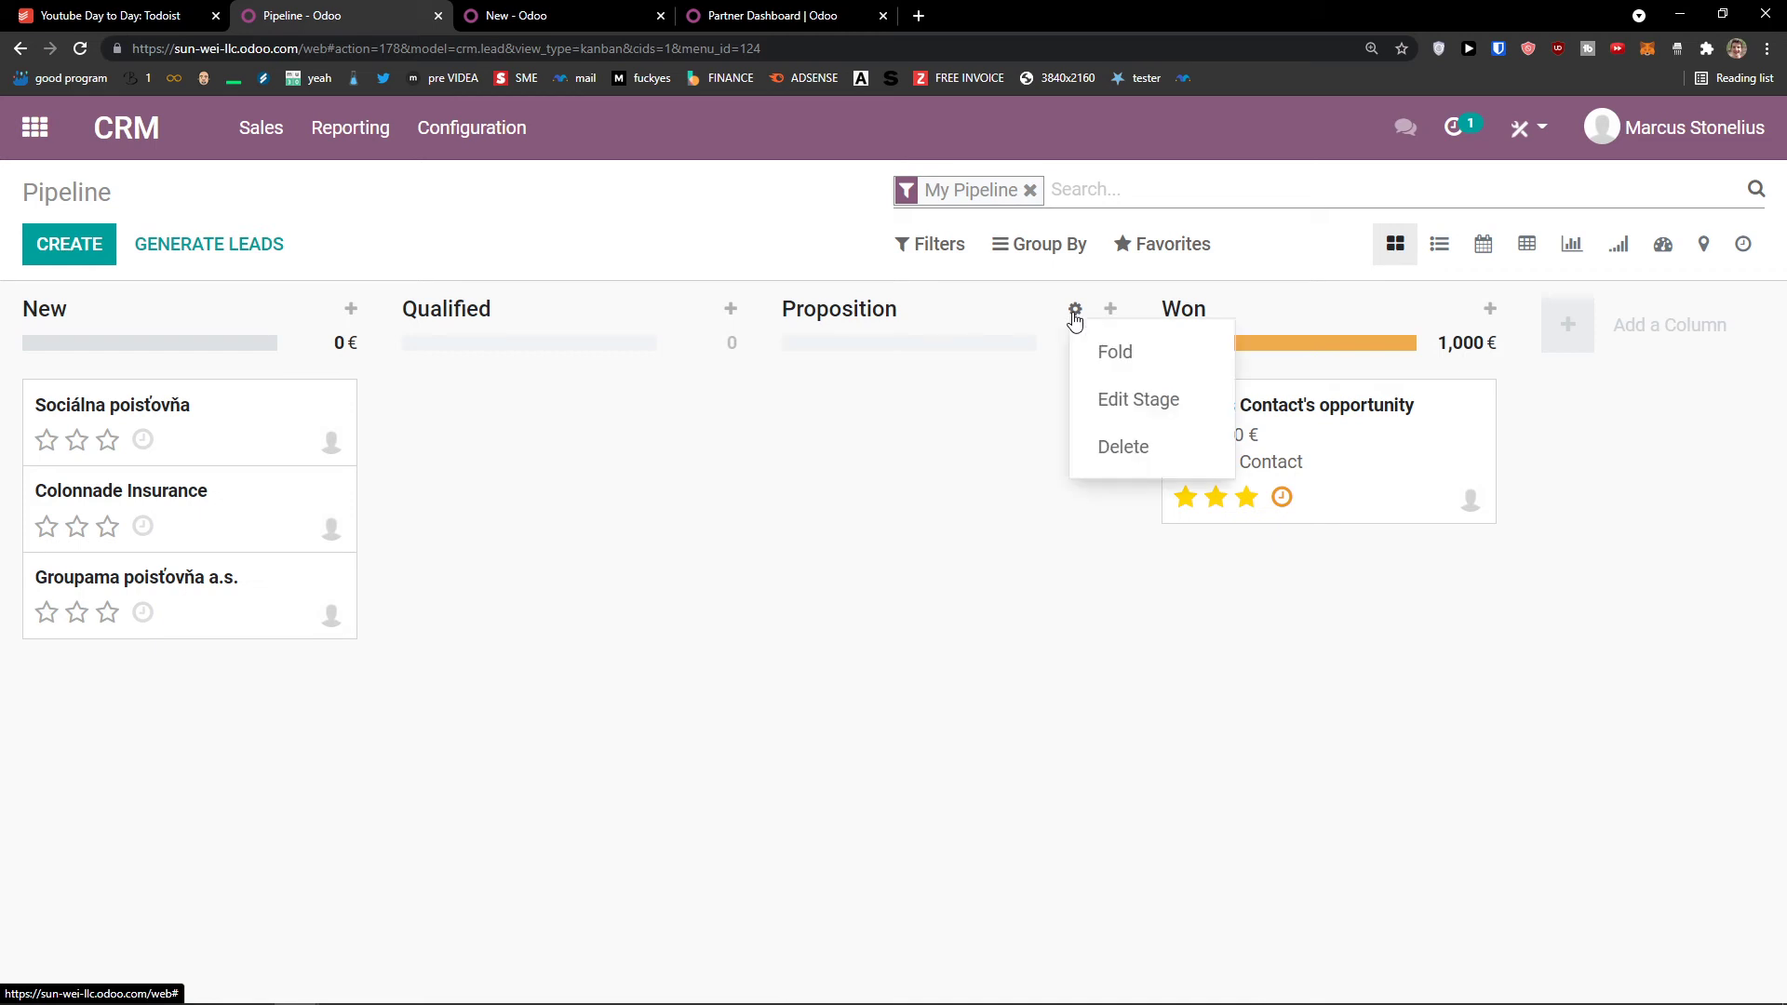
Step: Edit the Proposition stage, change its name to Presentation, and save
click(1101, 399)
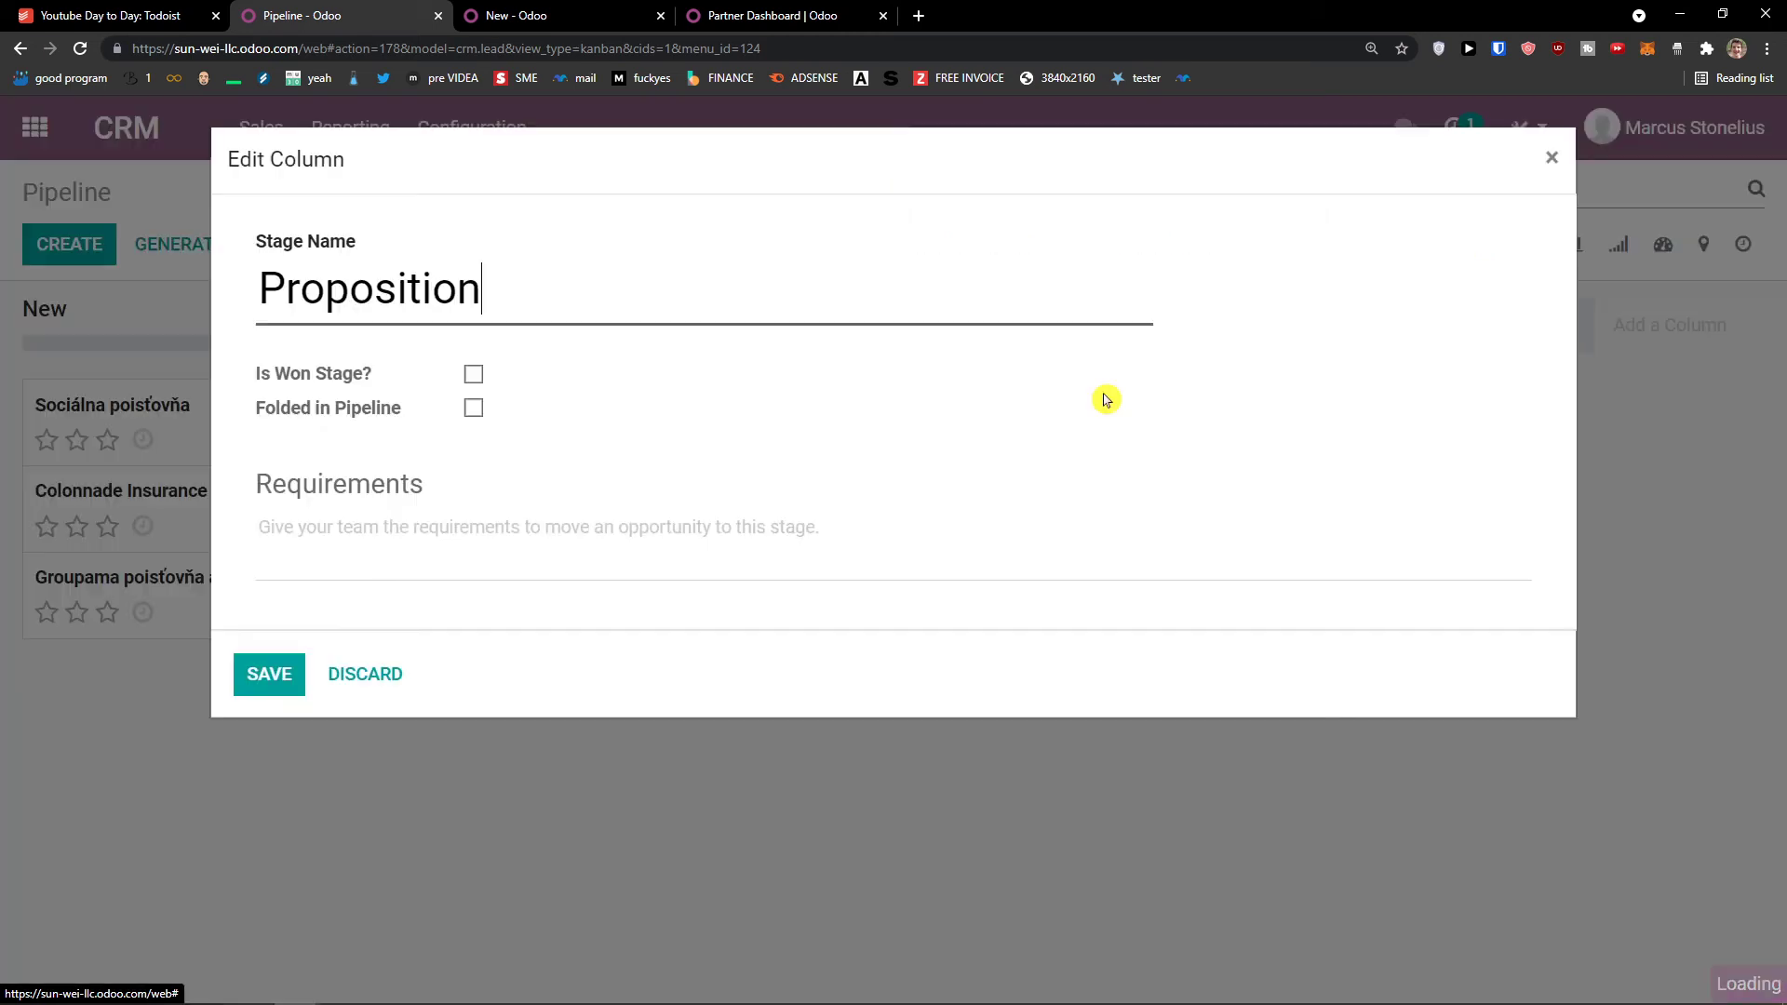
double_click(559, 283)
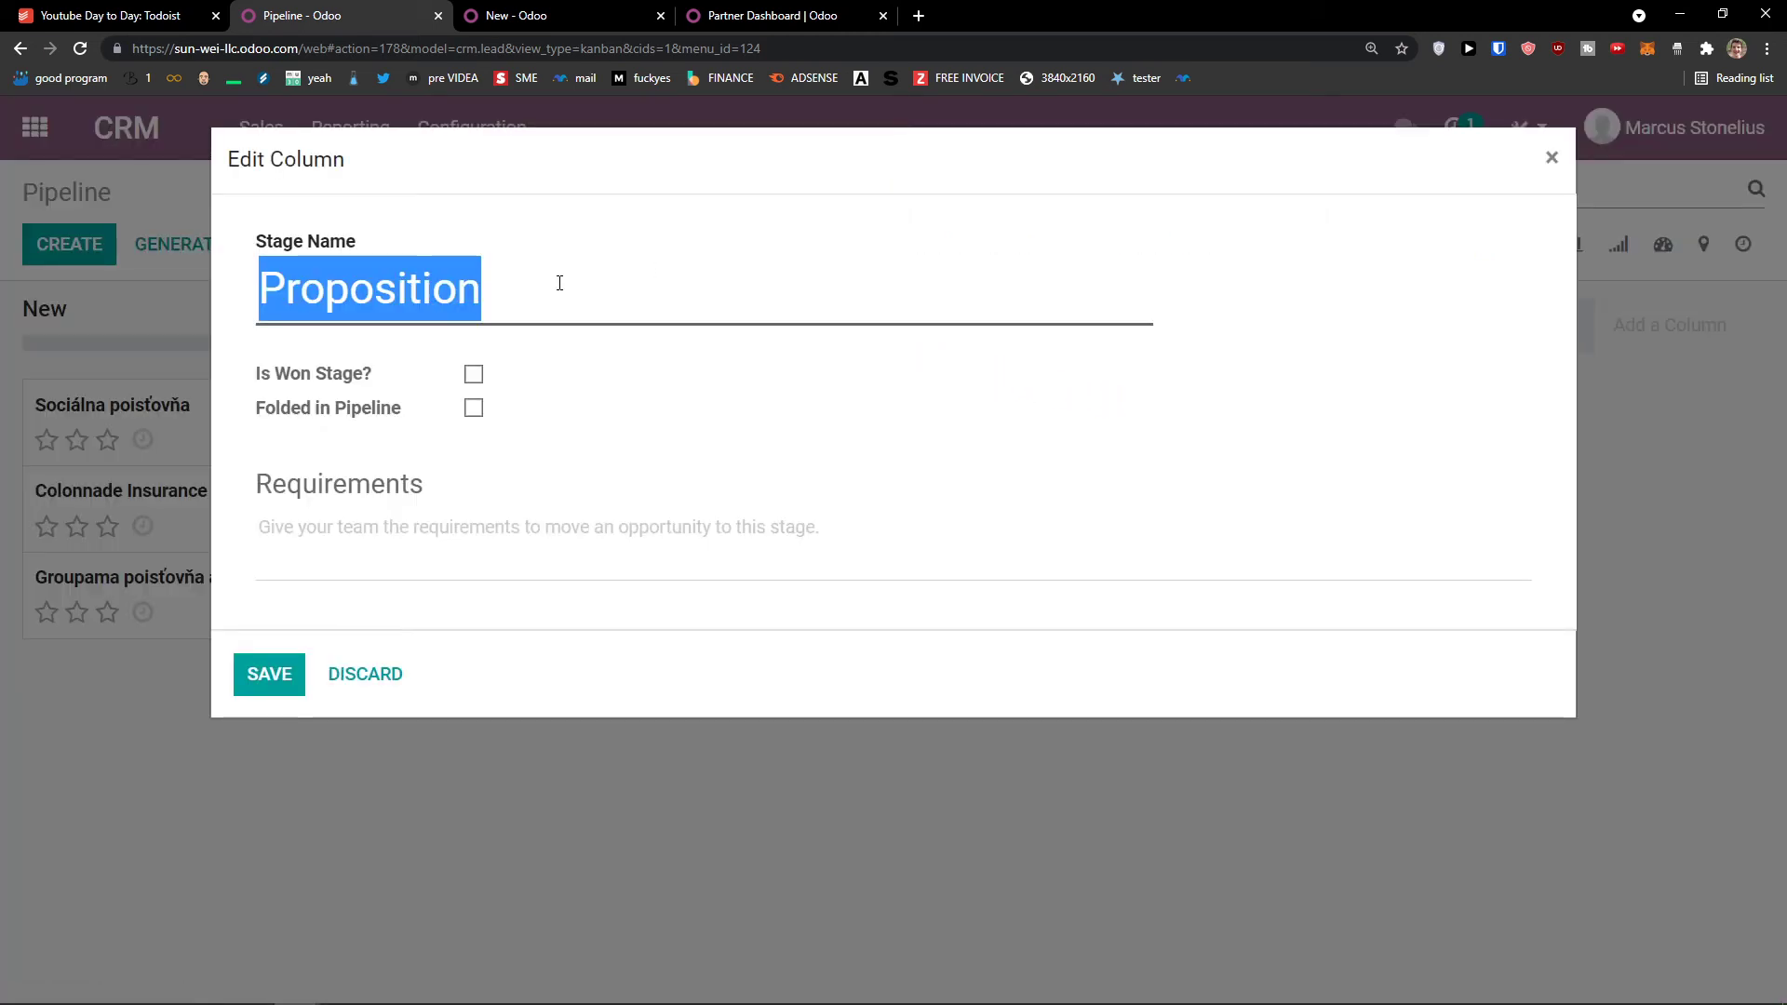
text(Presenta)
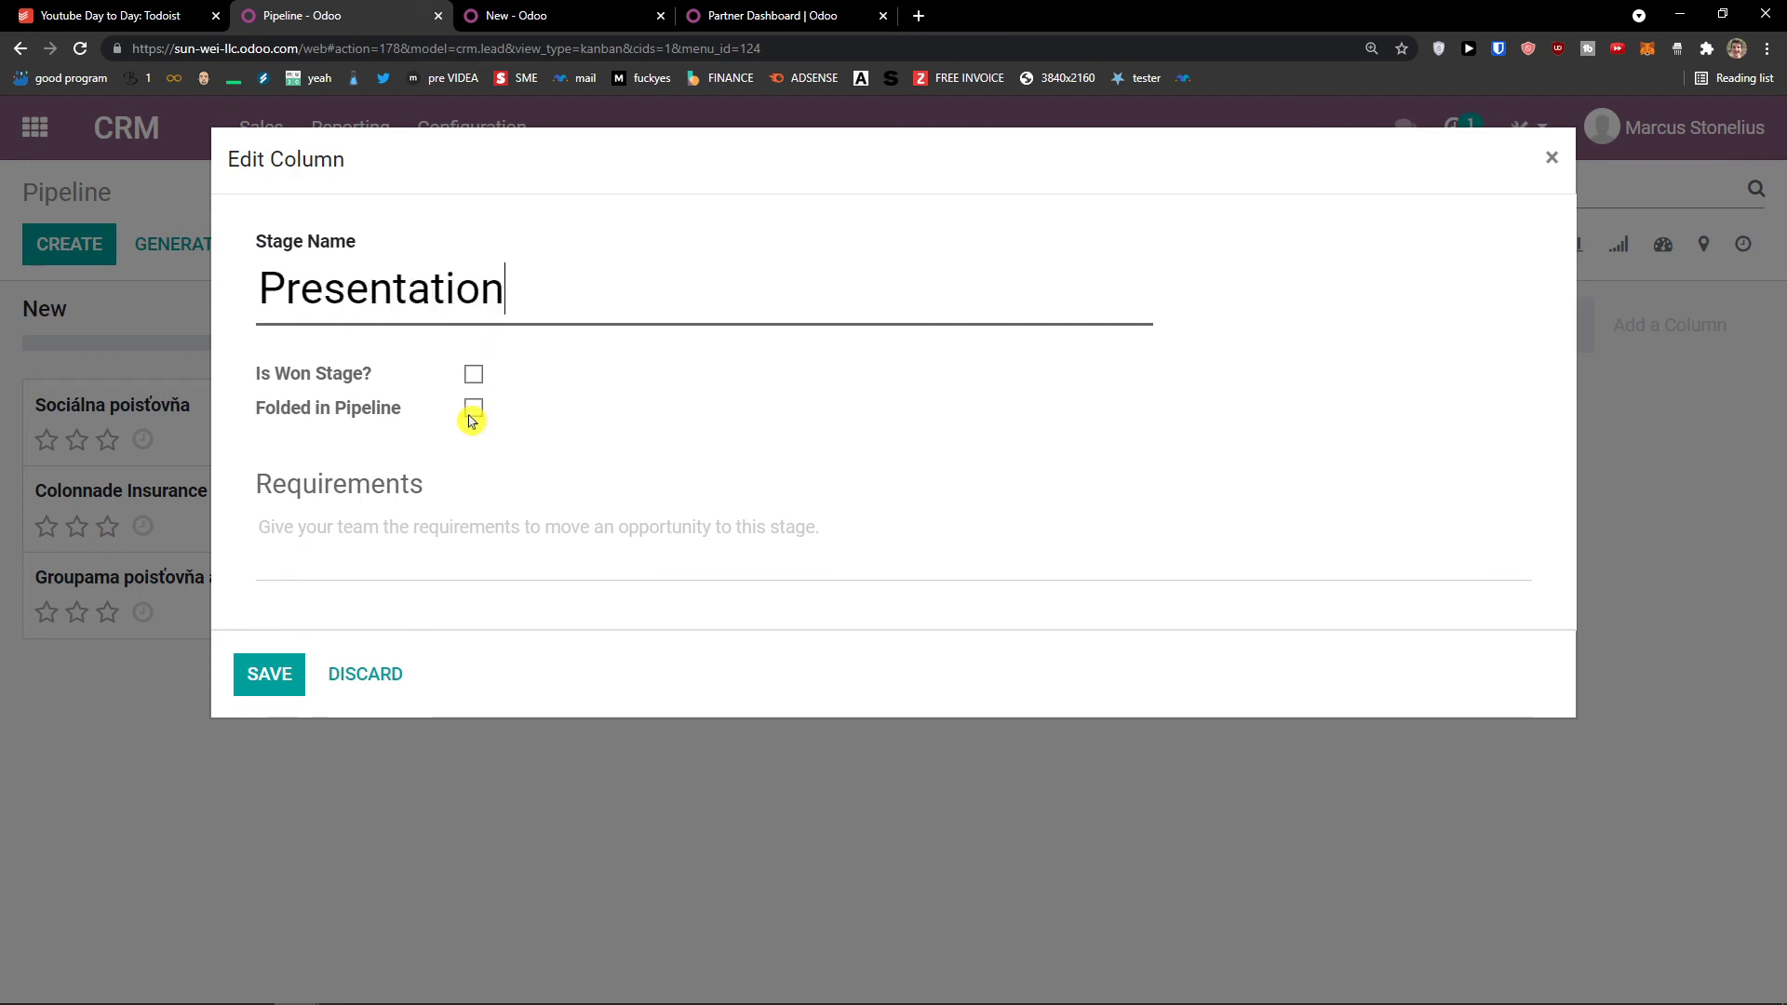
click(410, 548)
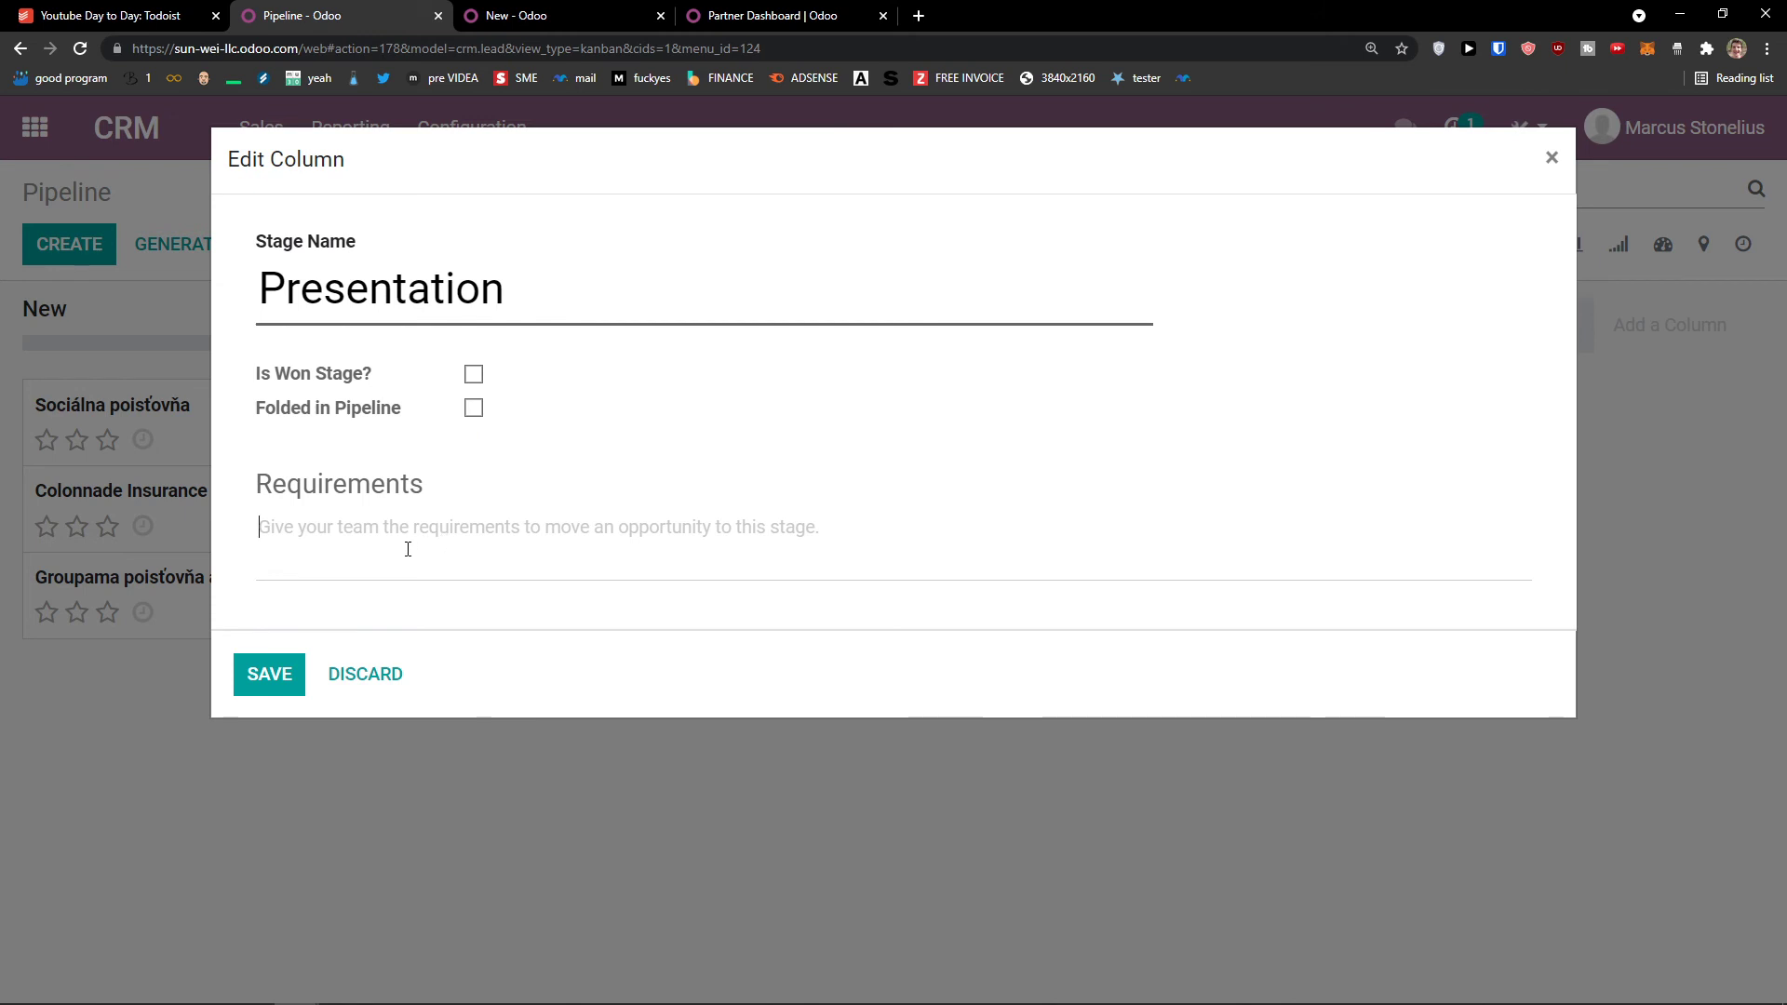
click(270, 672)
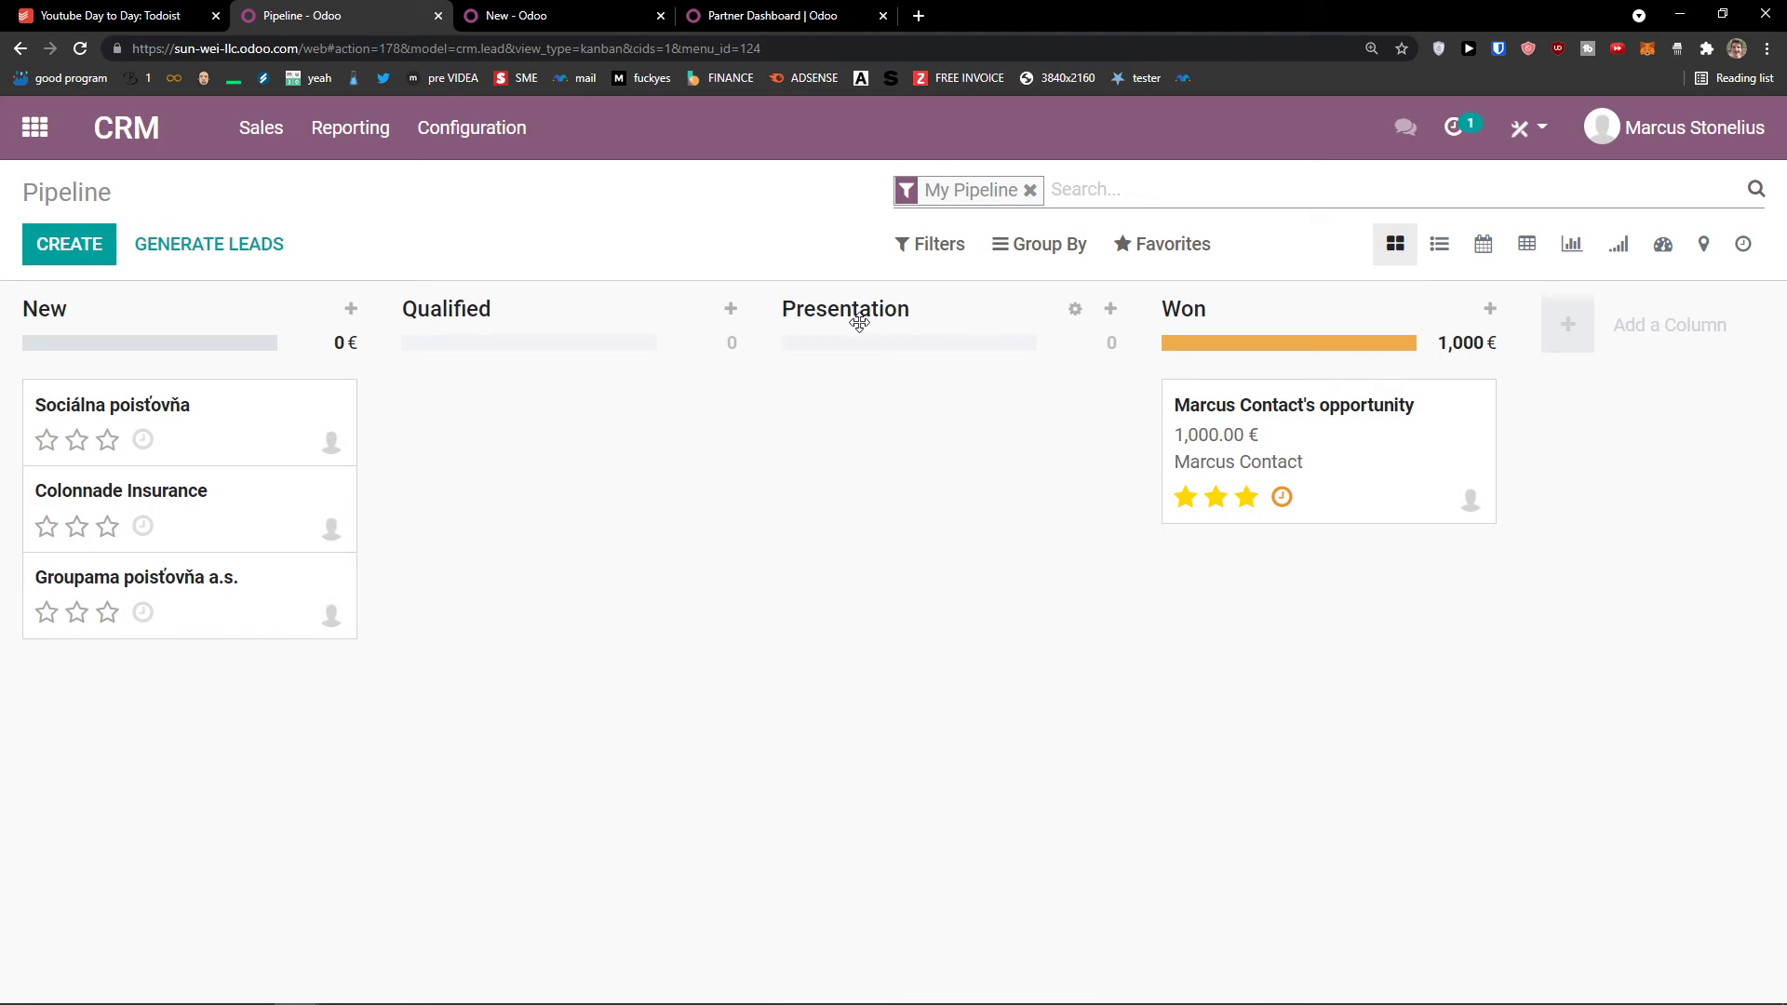
Step: Go to Configuration > Settings to show the CRM settings page
click(472, 147)
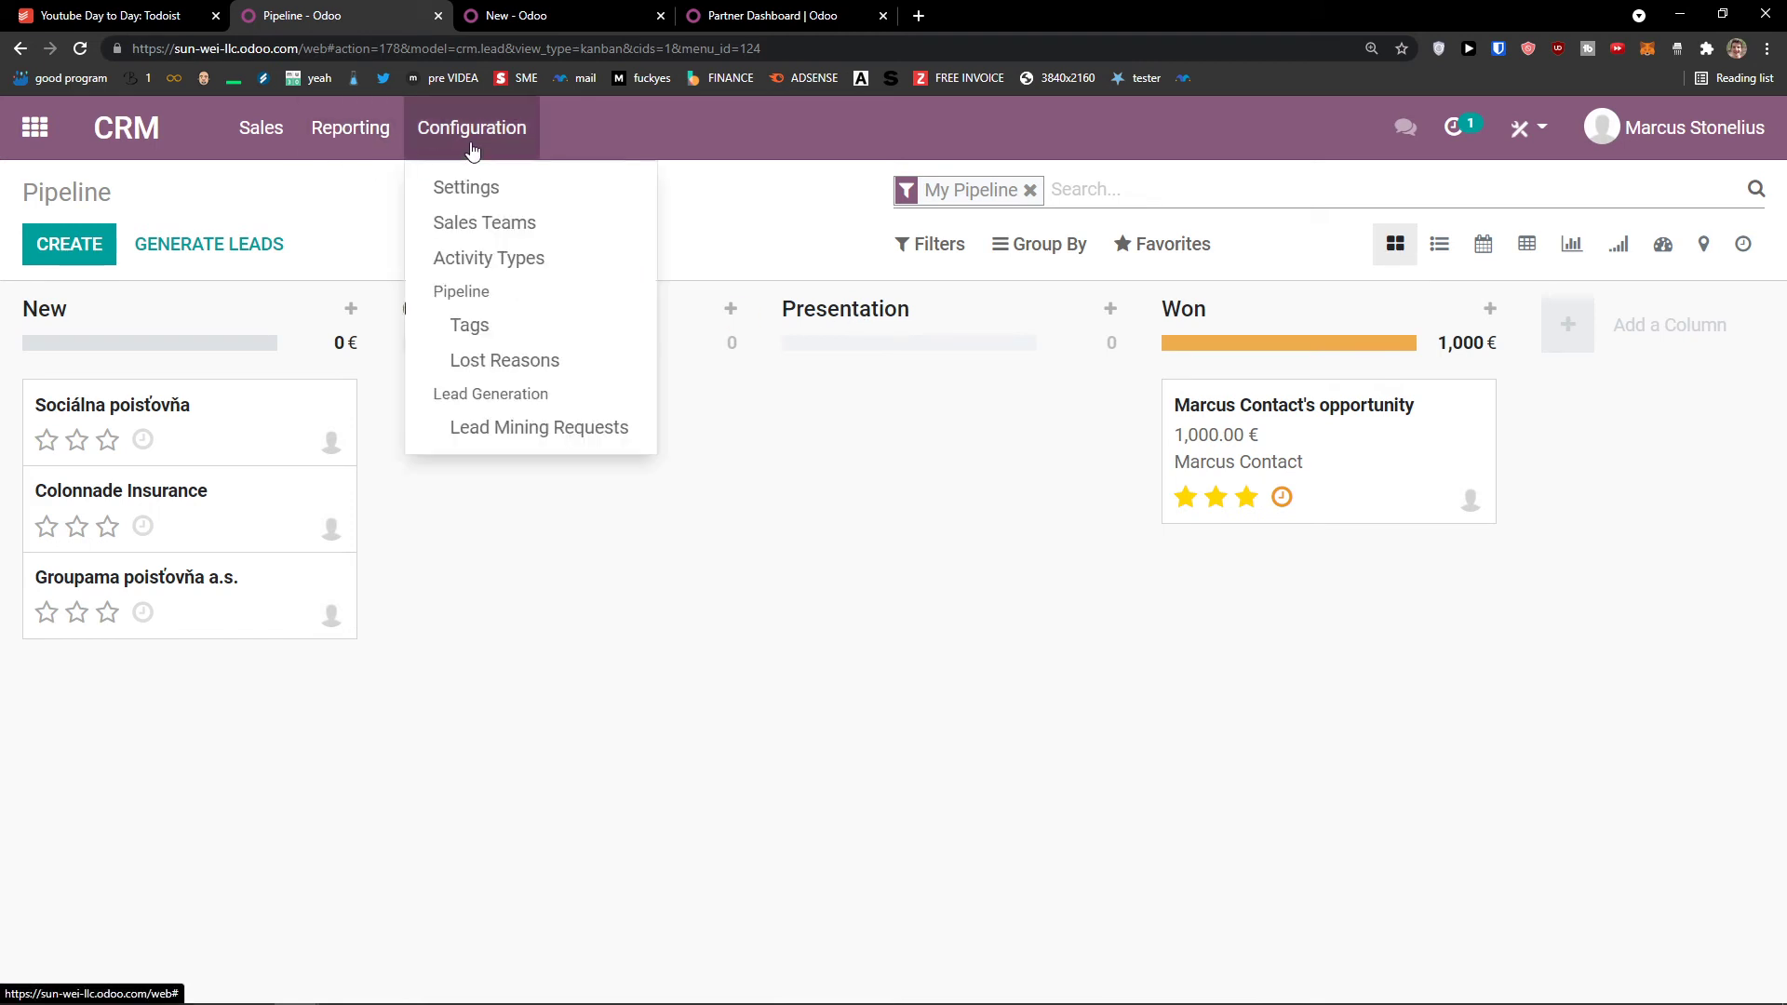
click(586, 555)
click(519, 144)
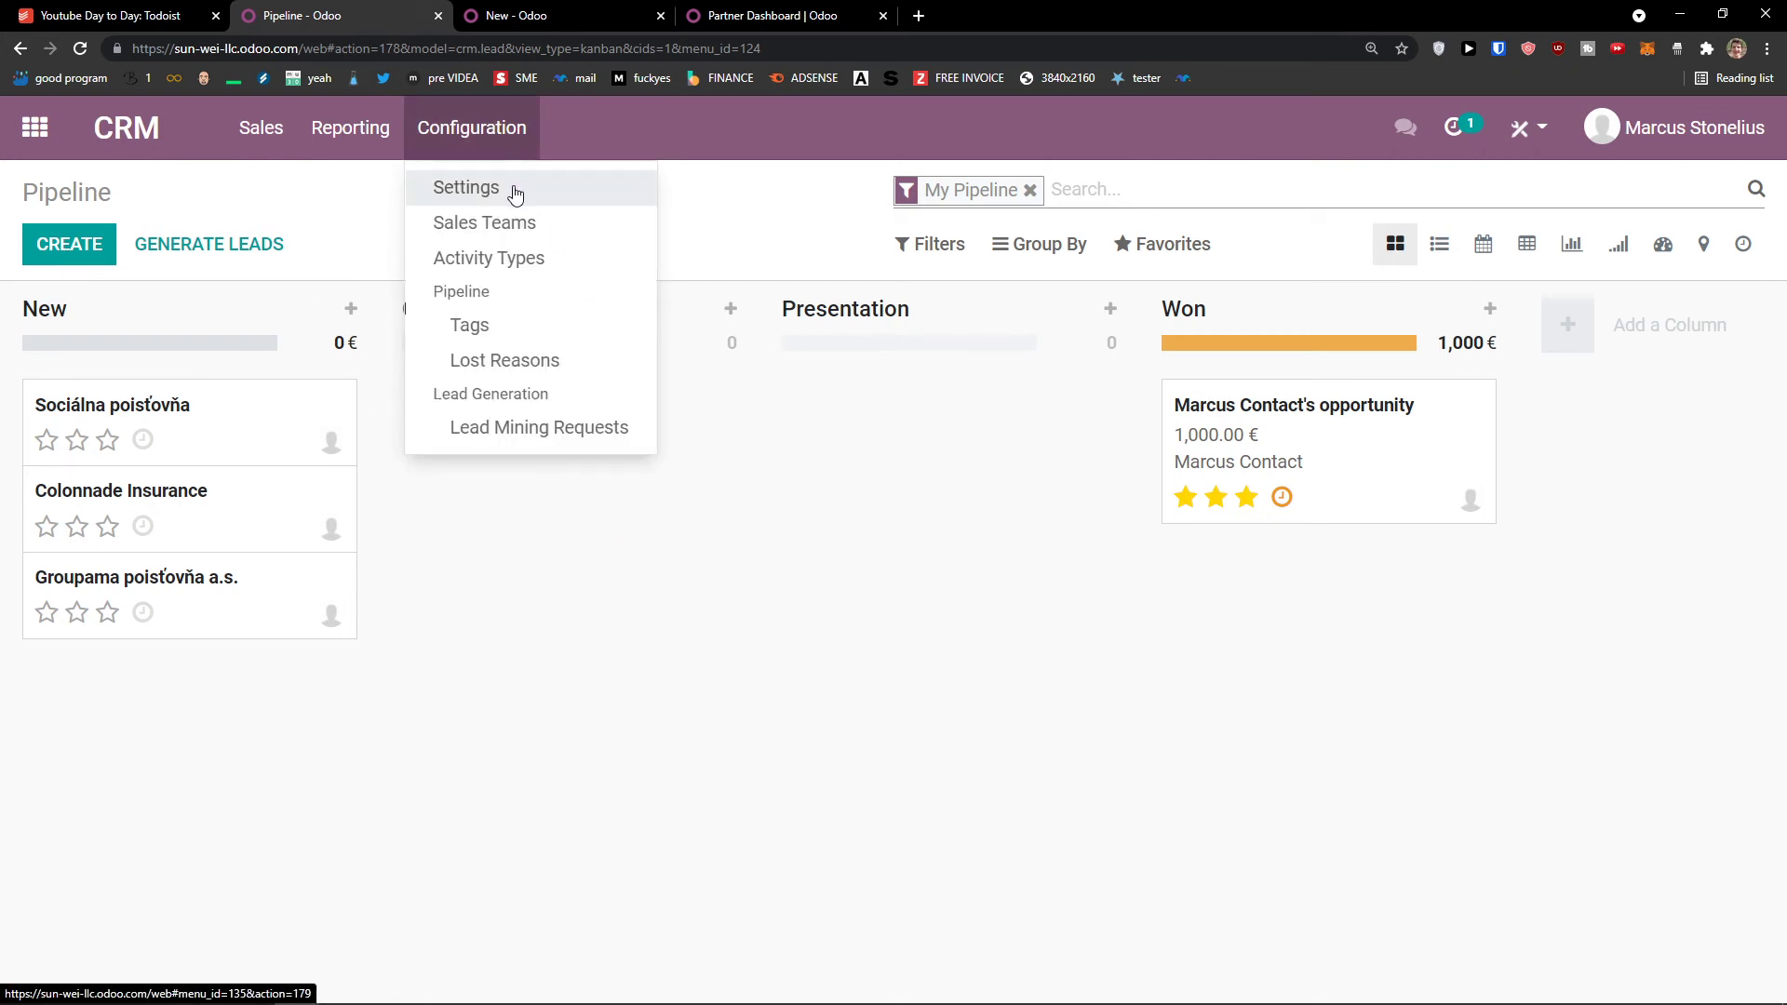
click(515, 190)
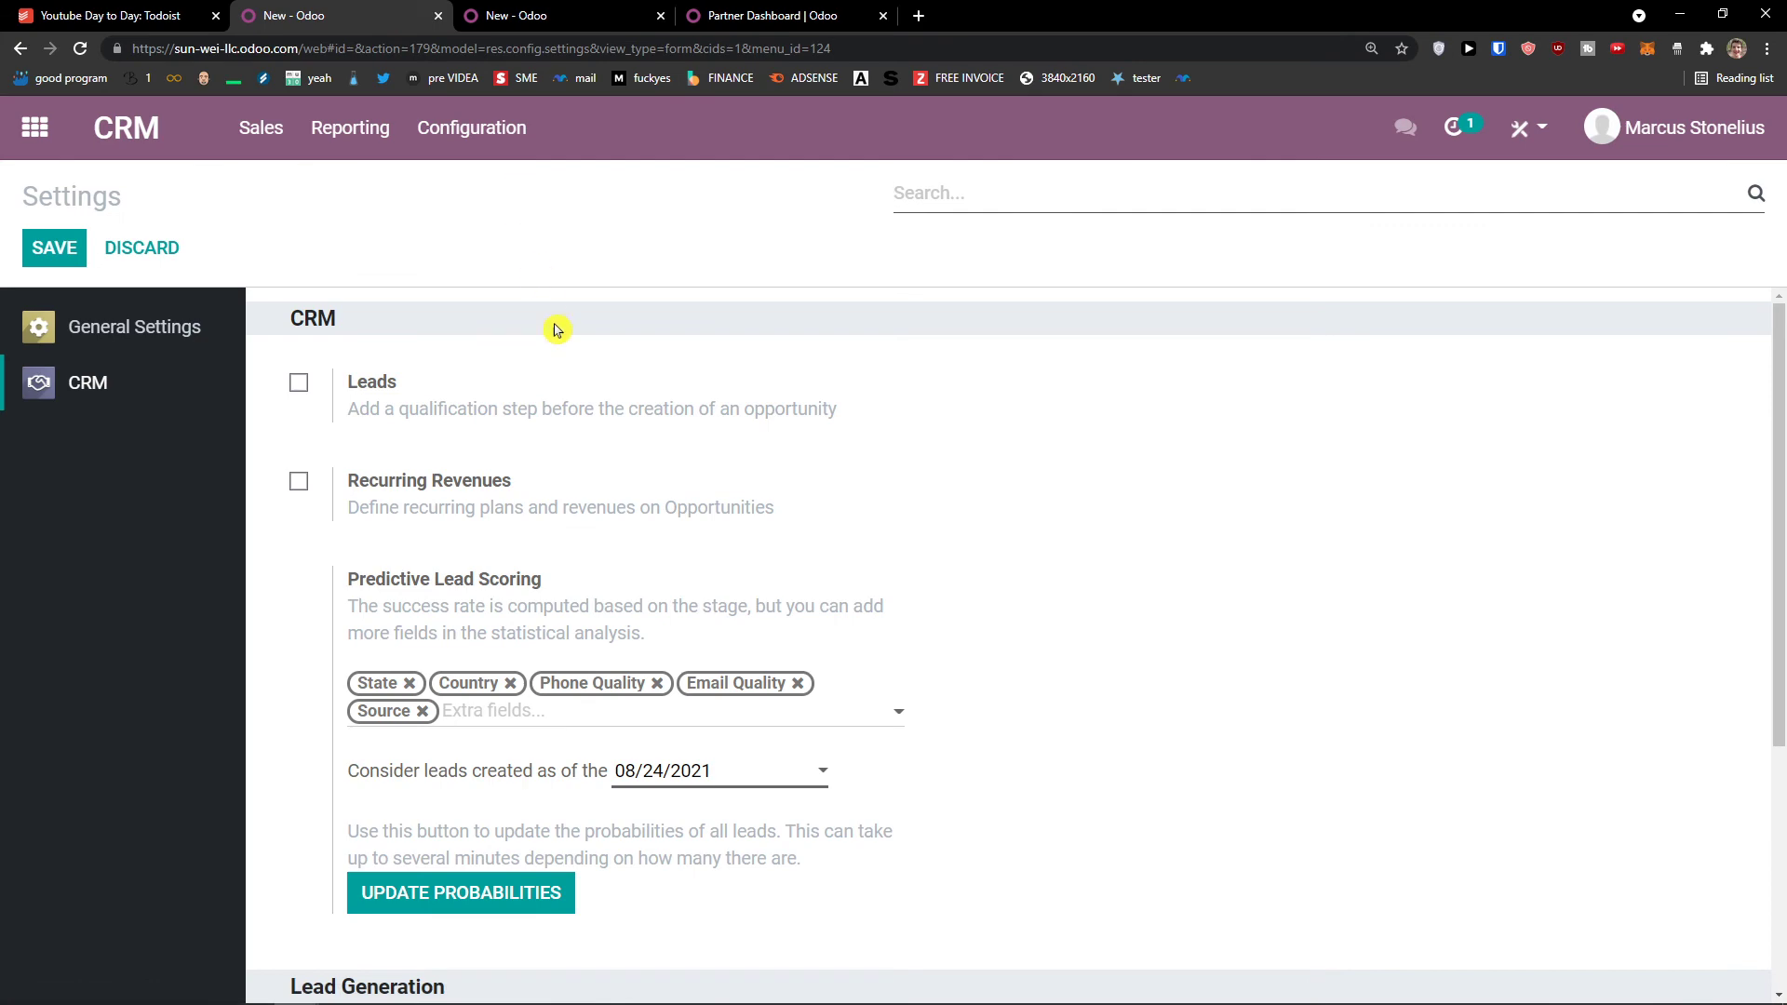
Step: Scroll through the CRM settings, then open Configuration > Sales Teams, showing the single Sales team
scroll(557, 330, down, 4)
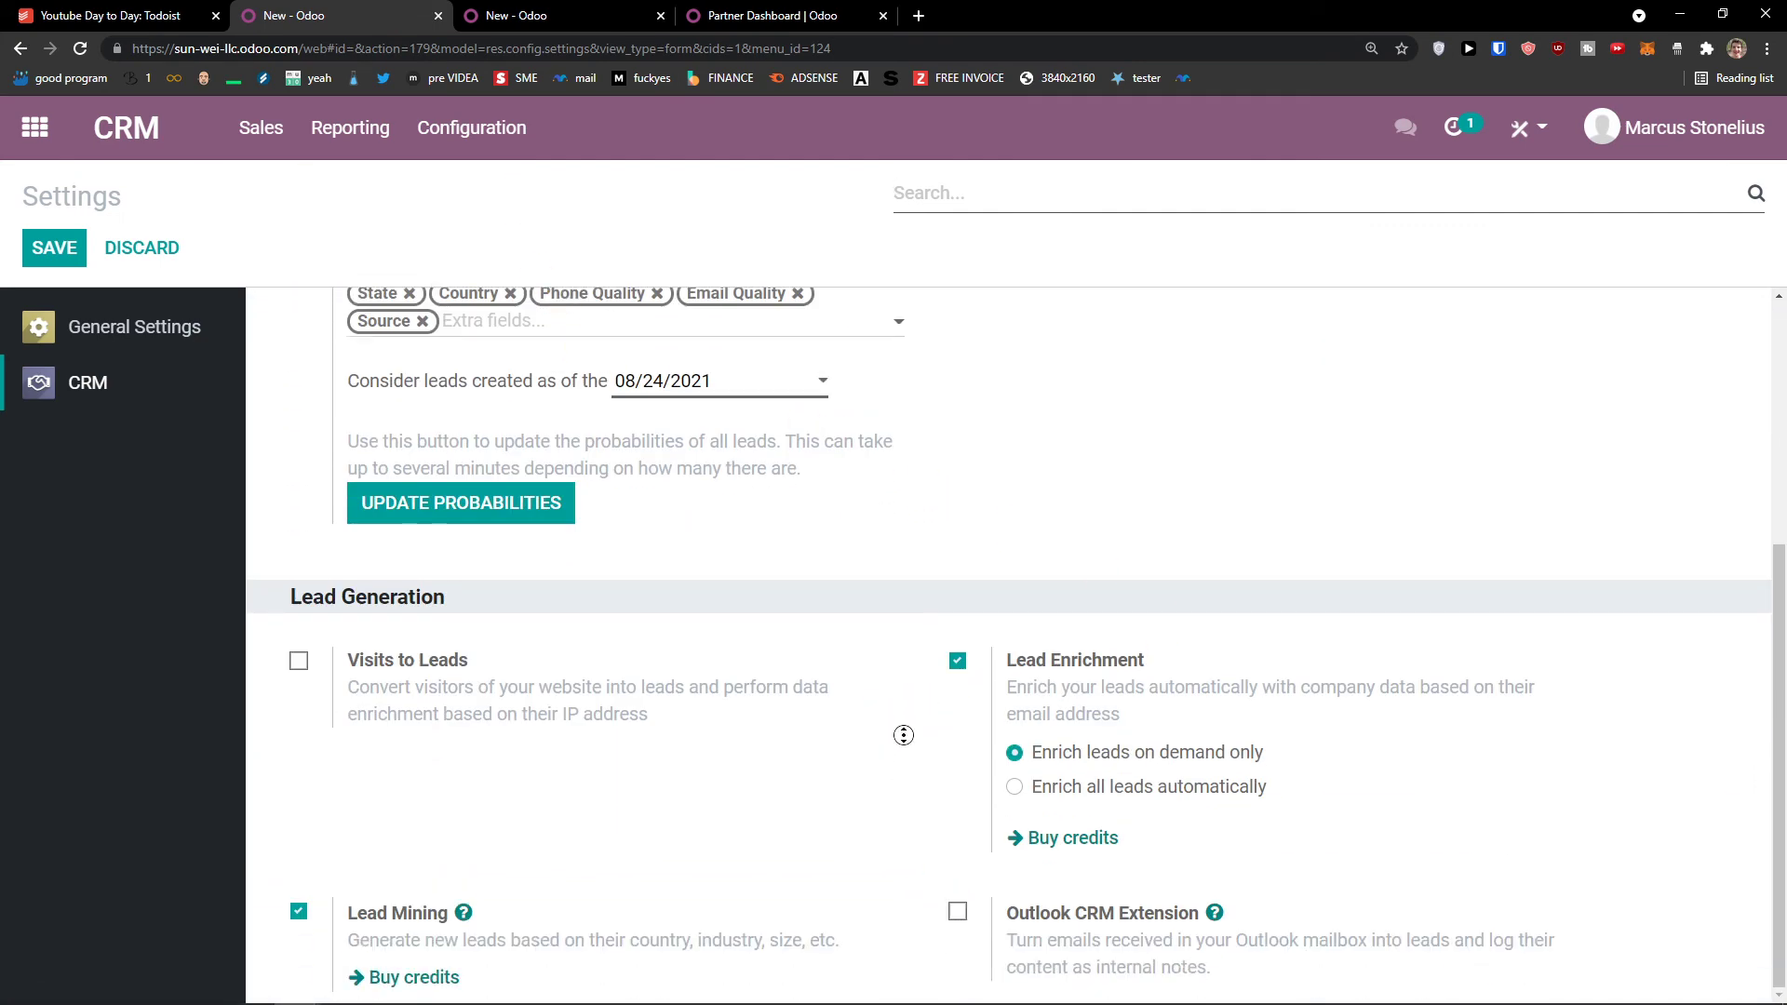
scroll(904, 735, up, 4)
click(471, 129)
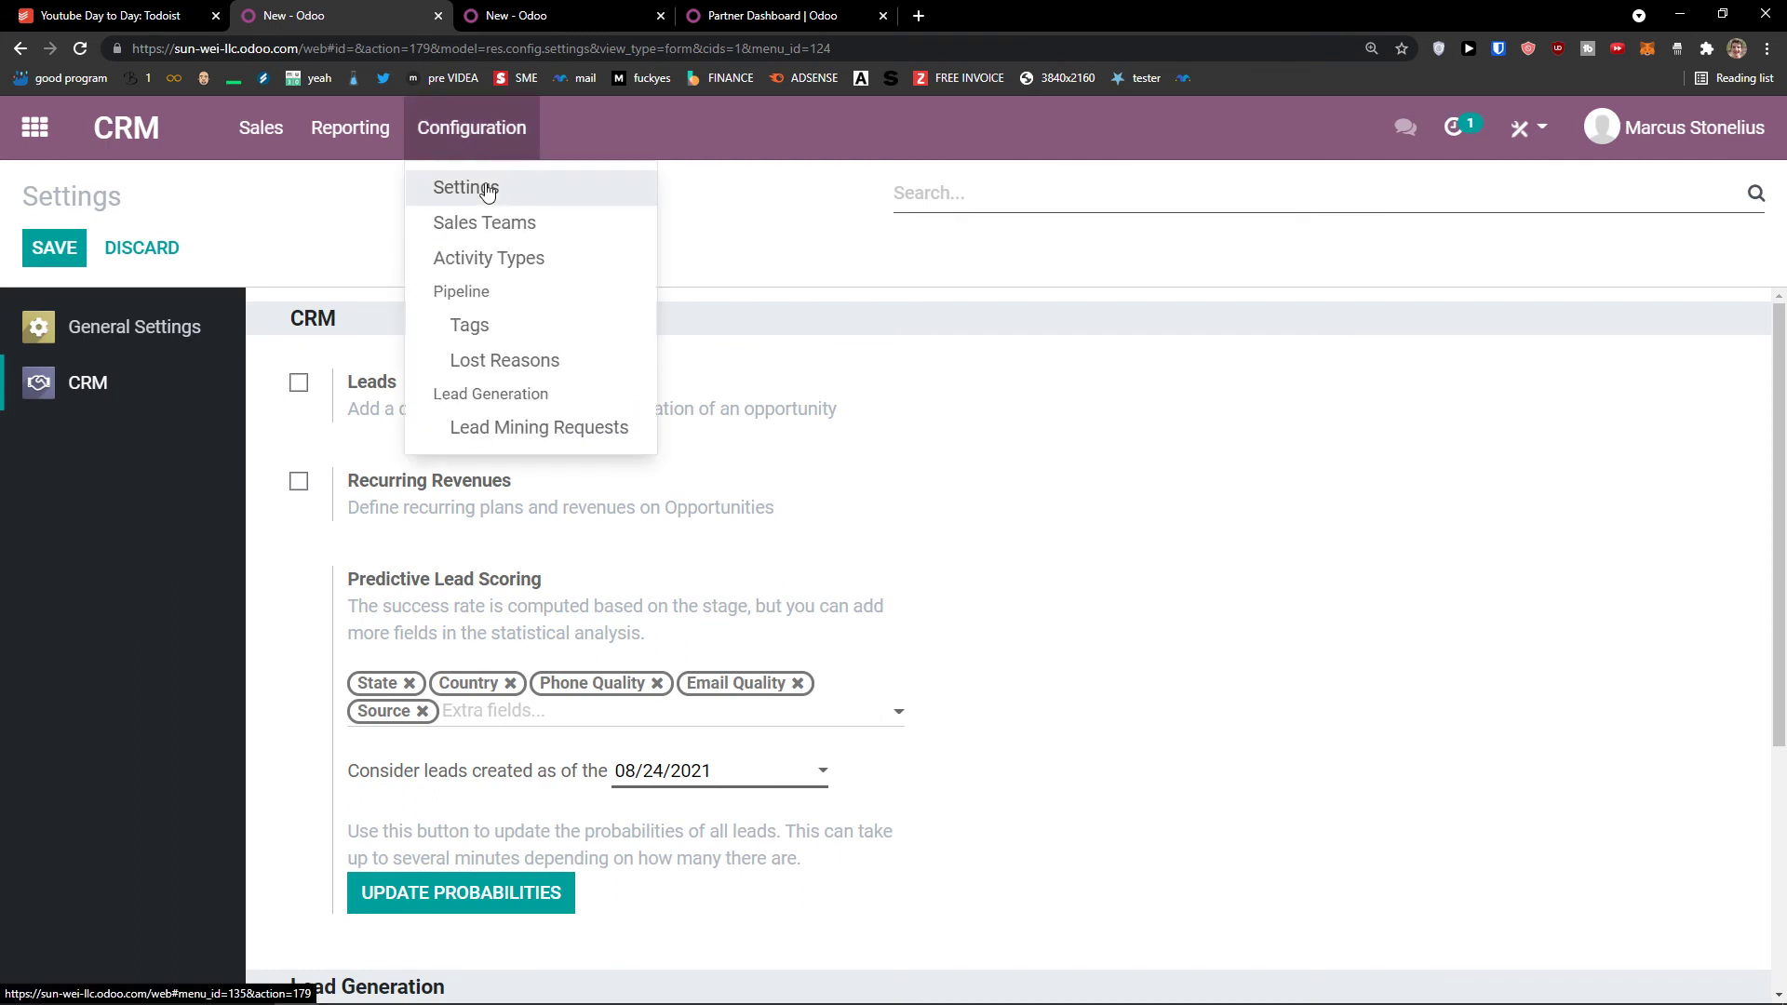
click(498, 223)
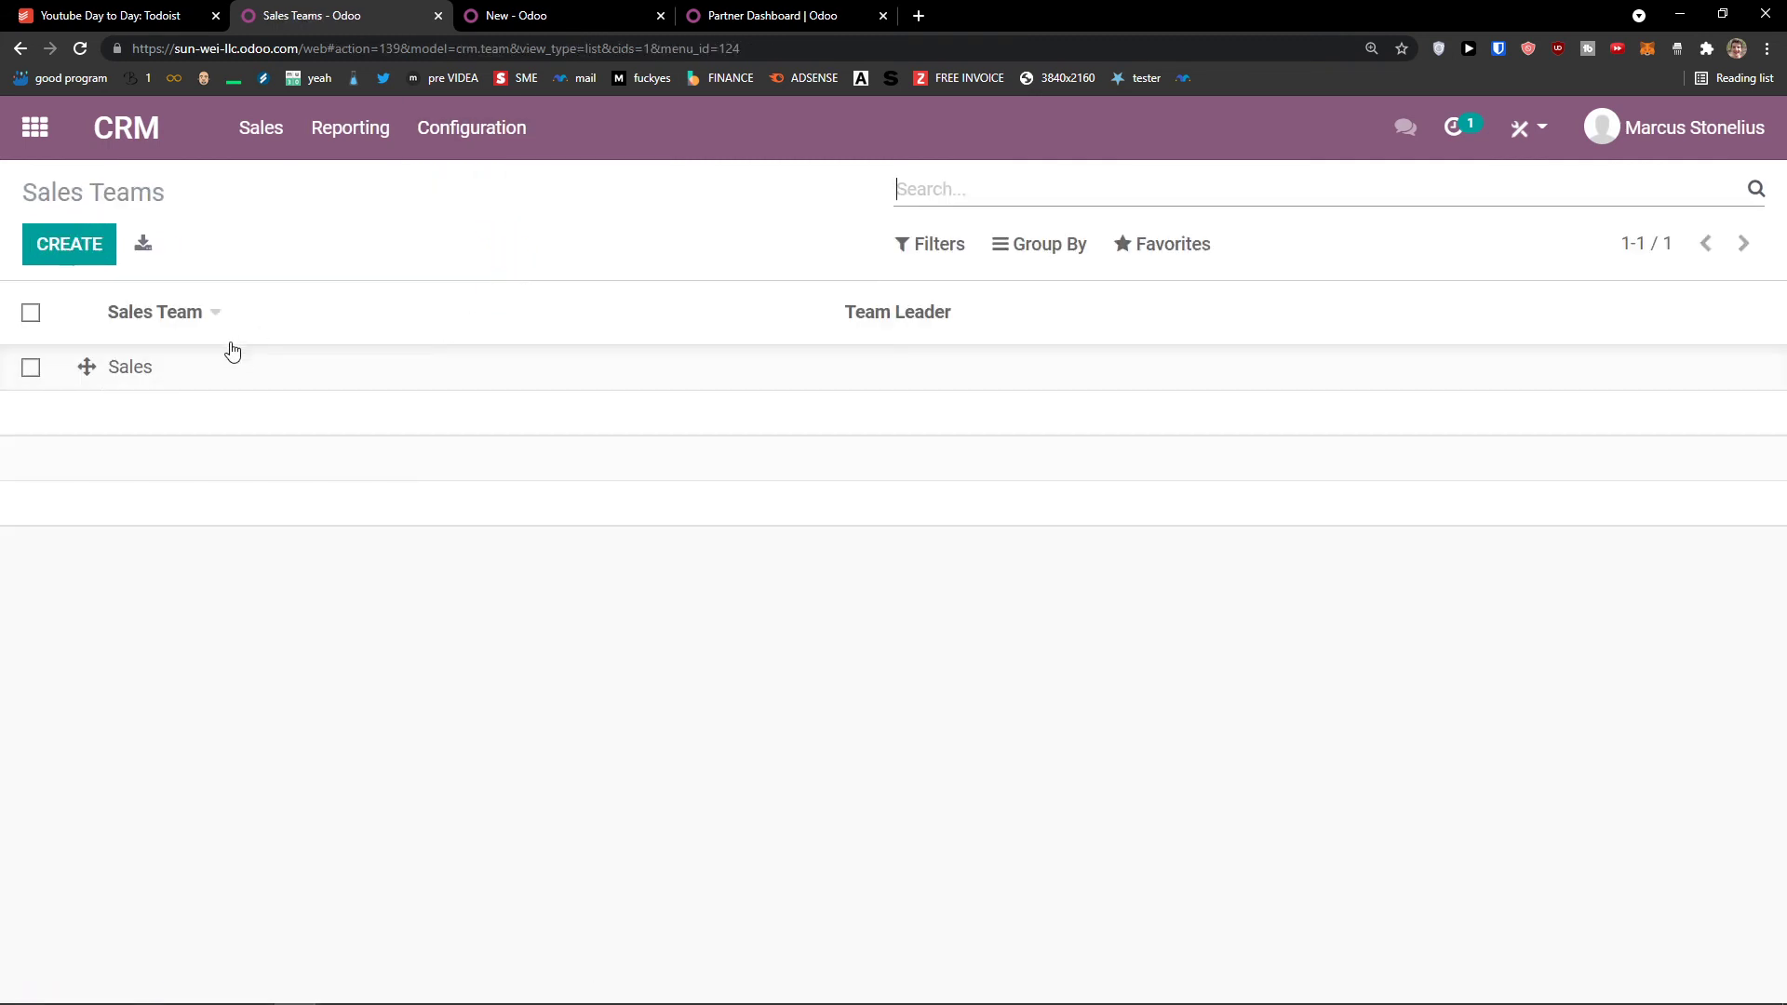
Step: Start a new sales team form, go back to Sales Teams, and start another one to look it over
click(48, 247)
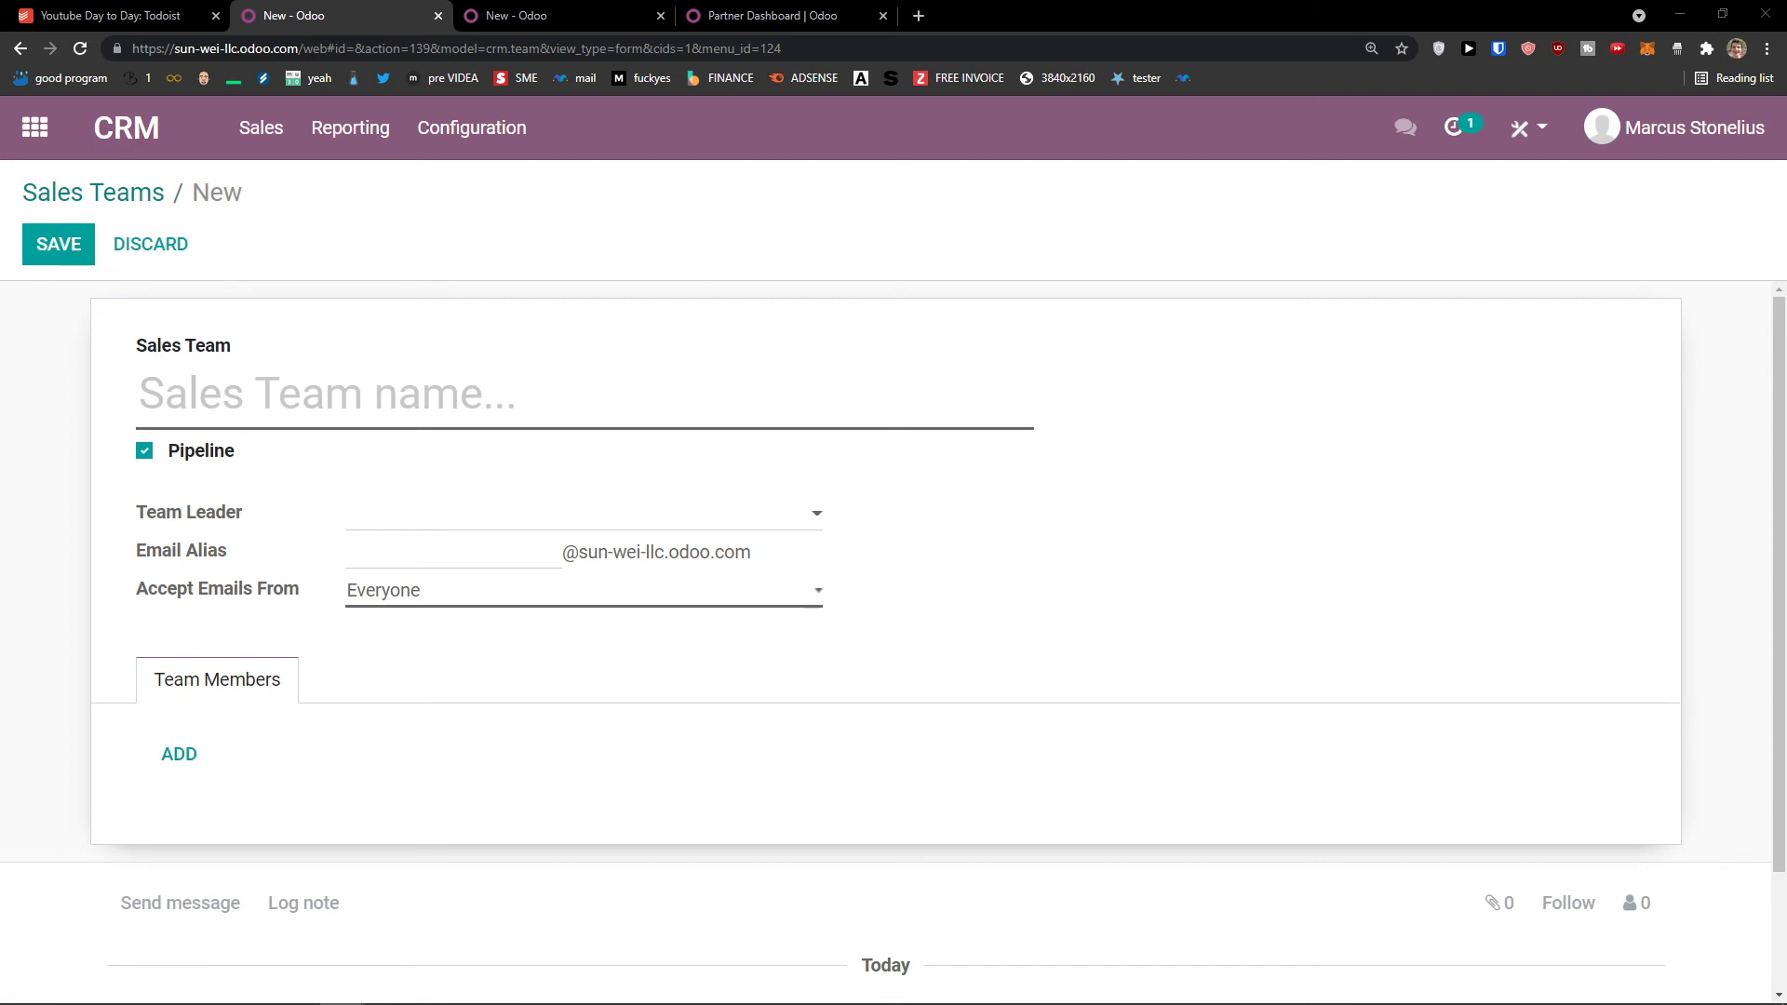
click(472, 128)
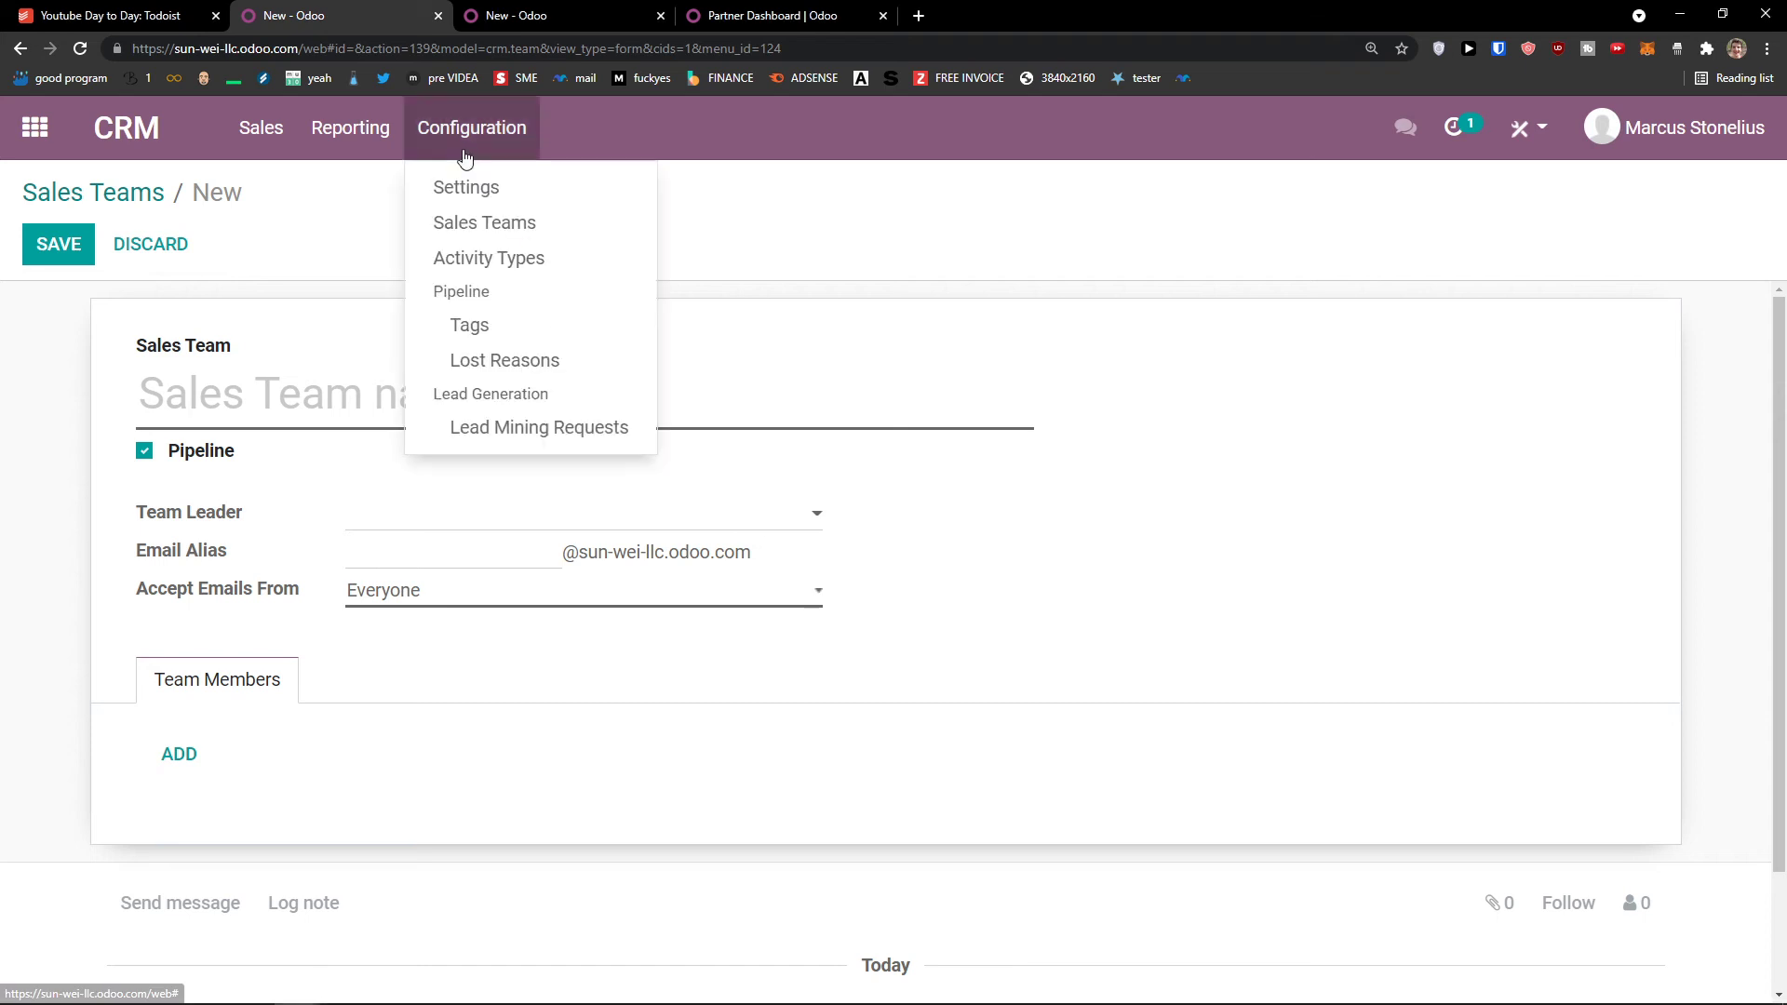
click(483, 221)
click(68, 260)
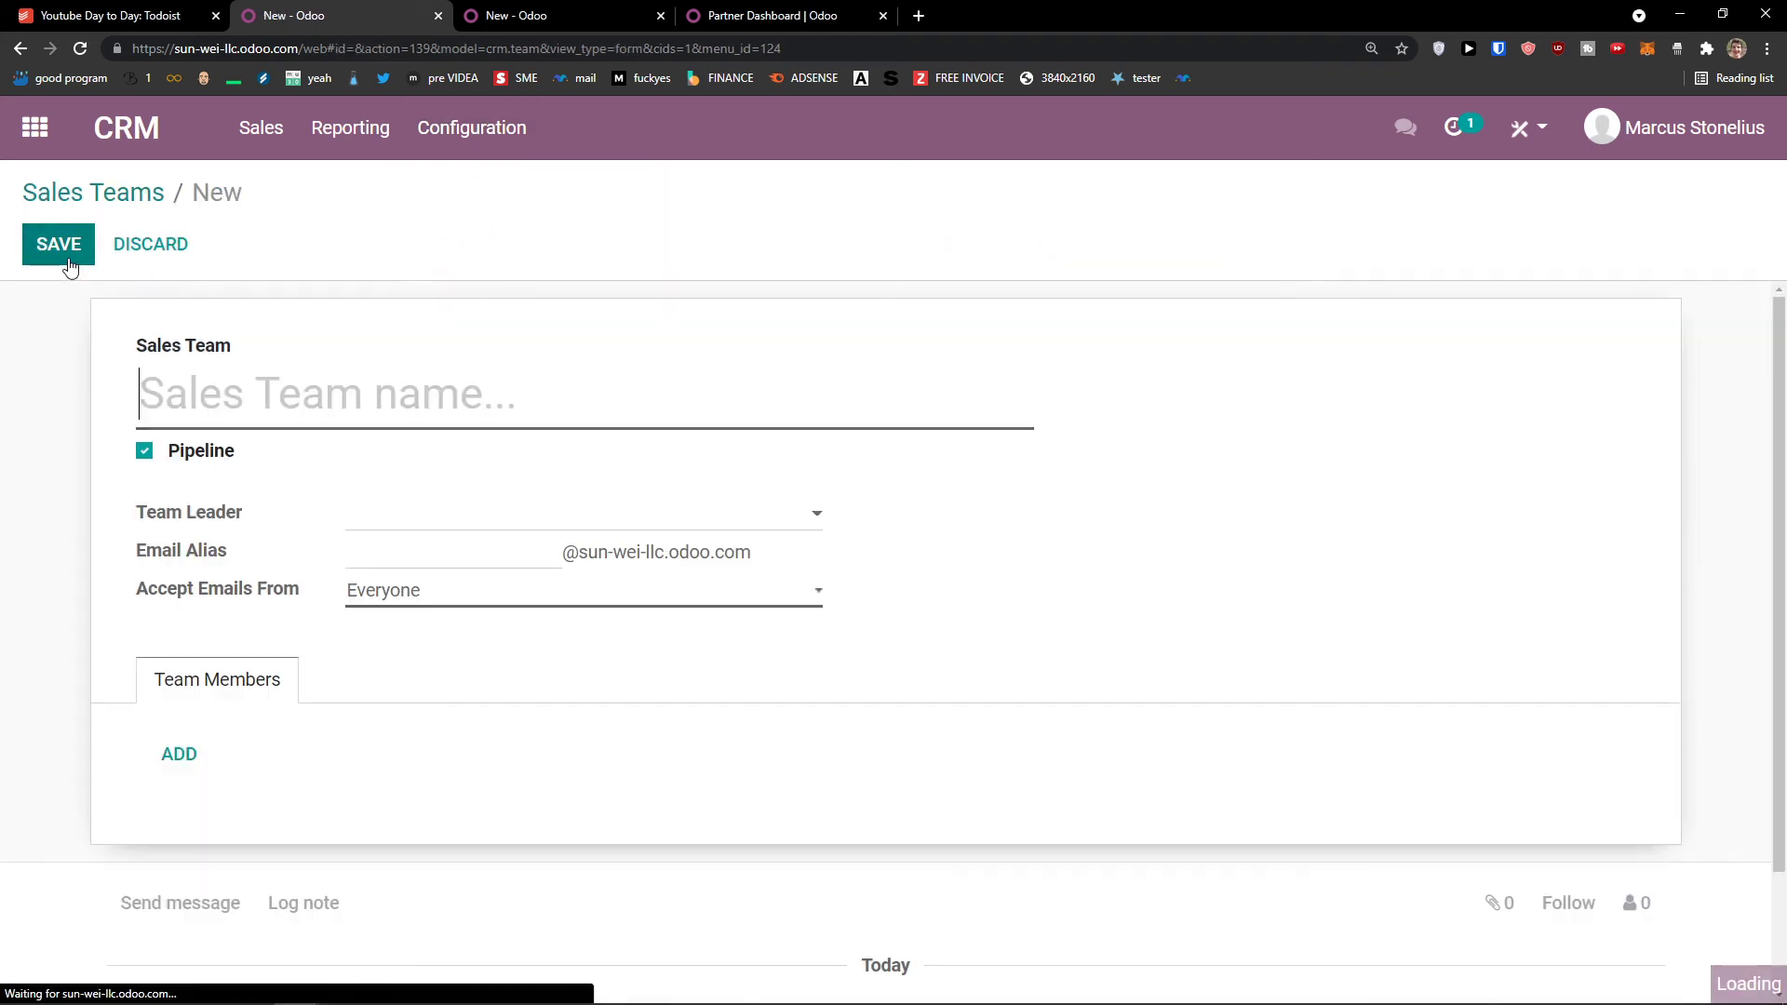
scroll(490, 465, down, 2)
scroll(403, 435, up, 2)
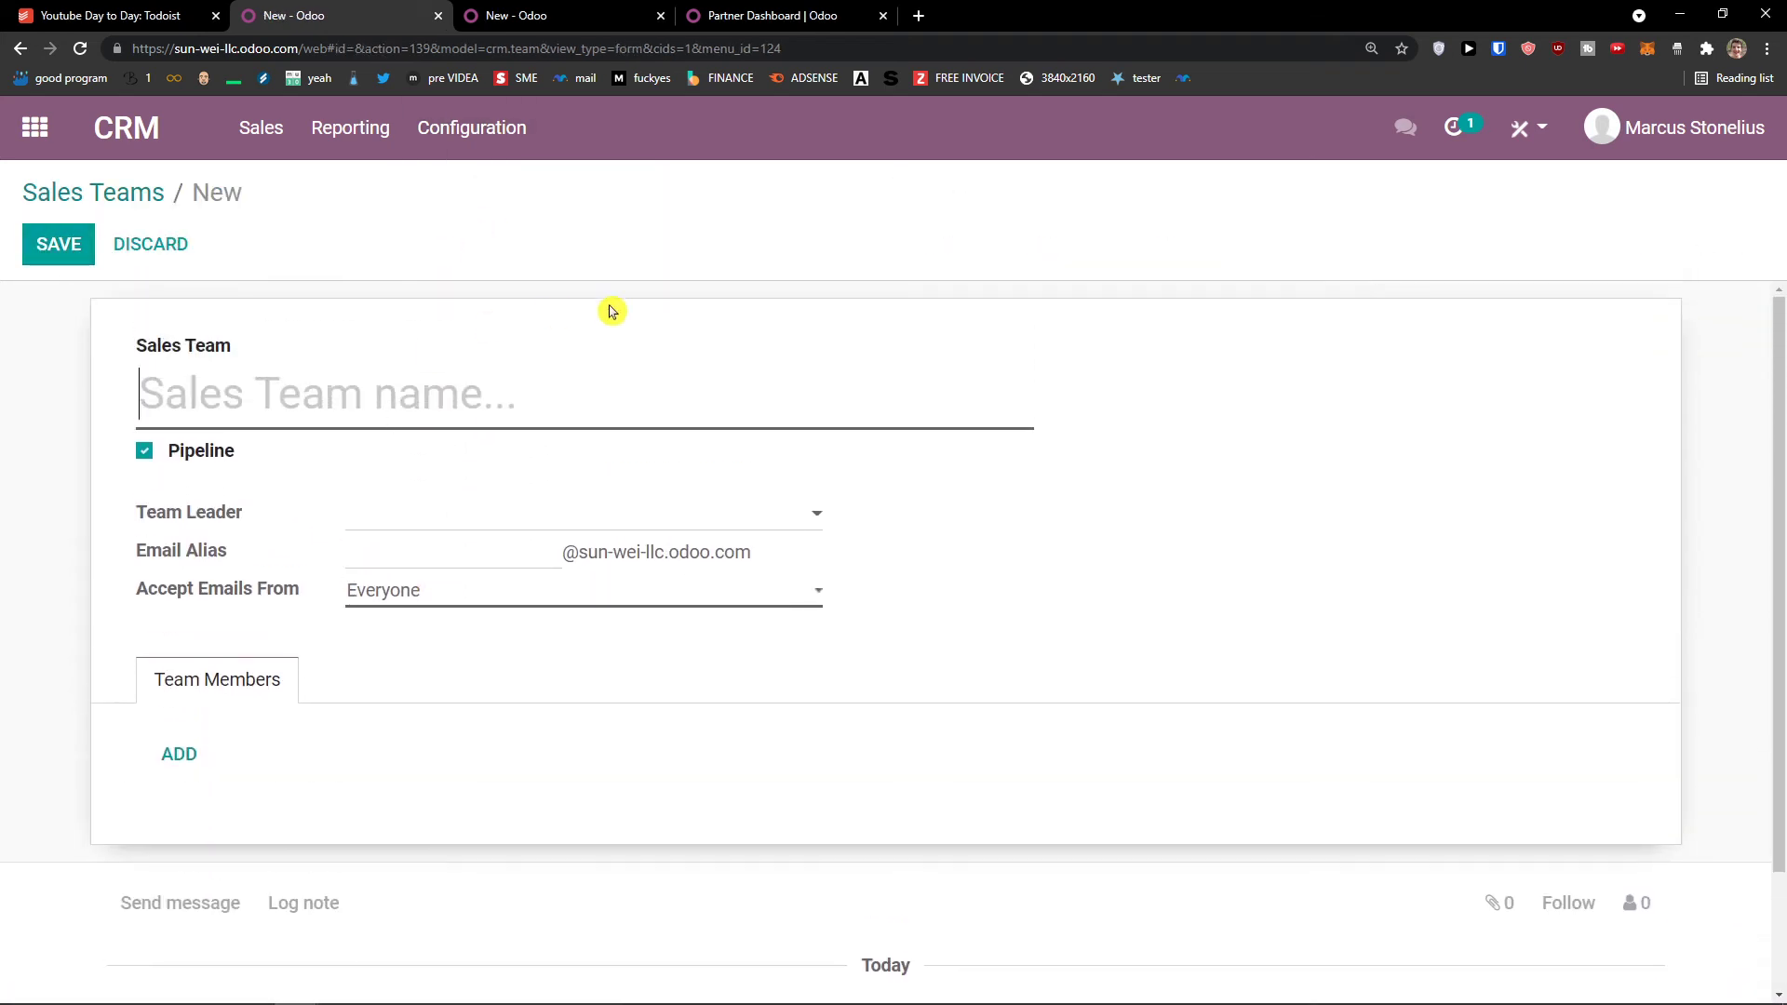
scroll(171, 726, down, 1)
Step: Try adding team members via Create, close that dialog, and show the Activity Types list
click(177, 661)
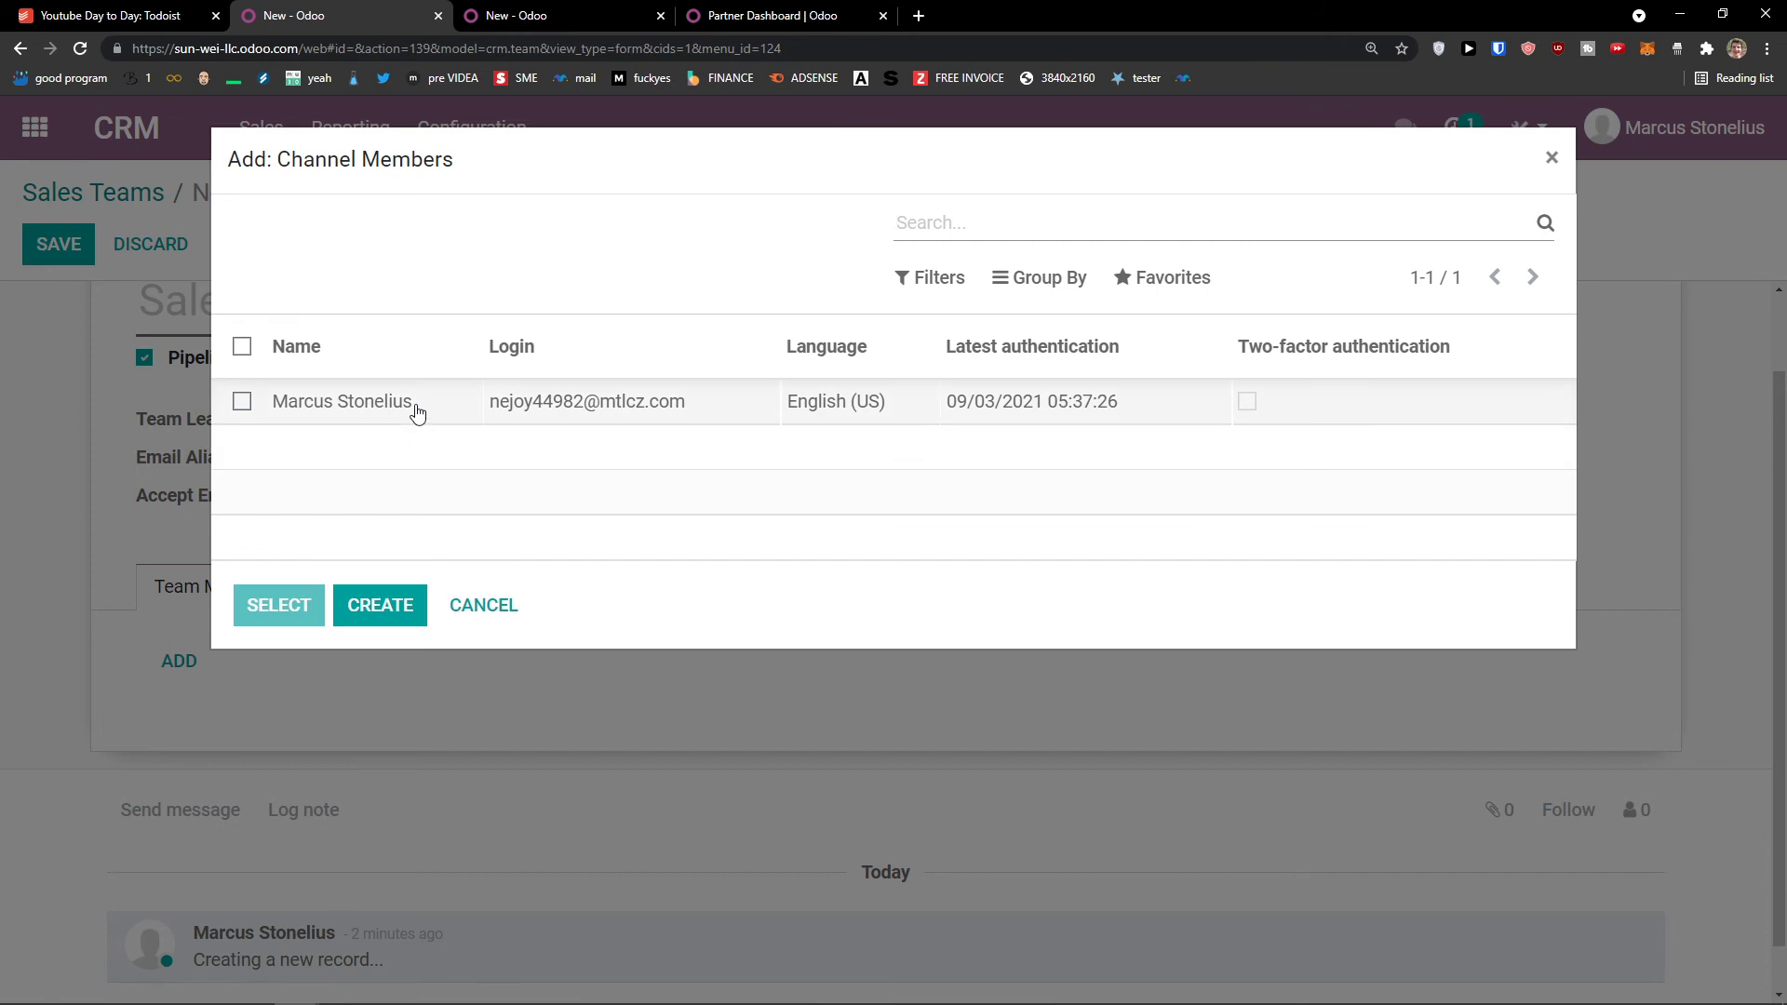
click(398, 607)
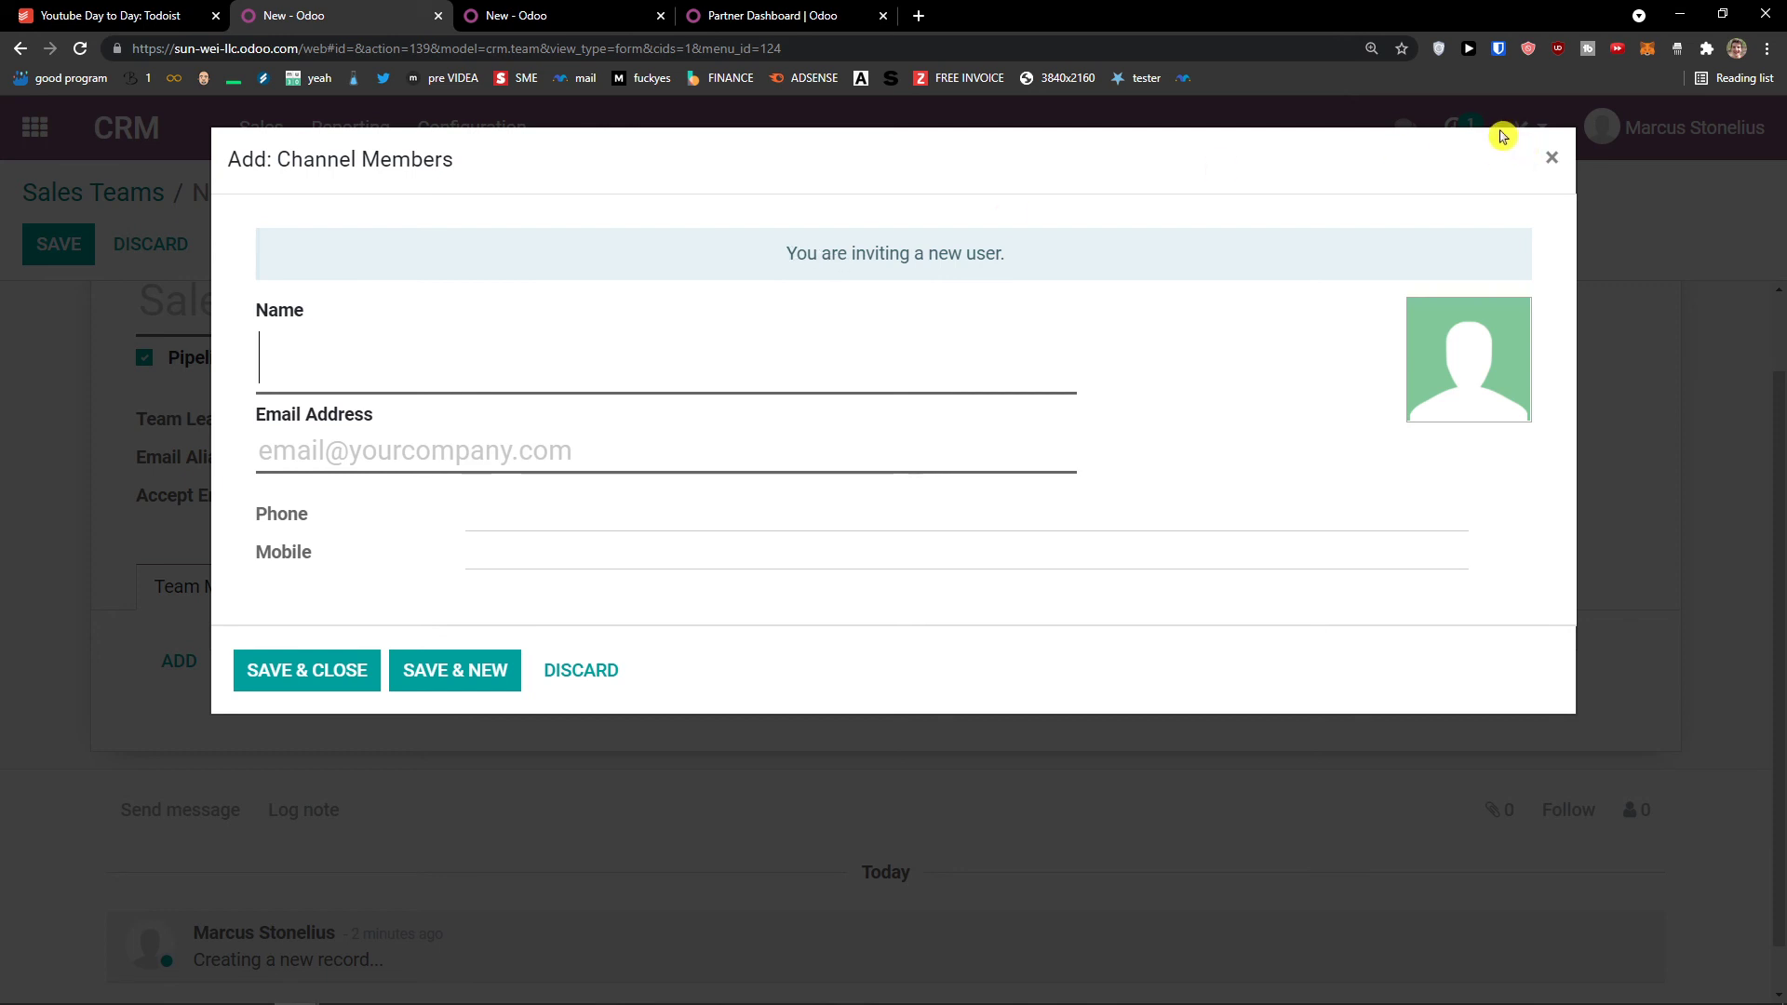
click(1552, 159)
click(457, 131)
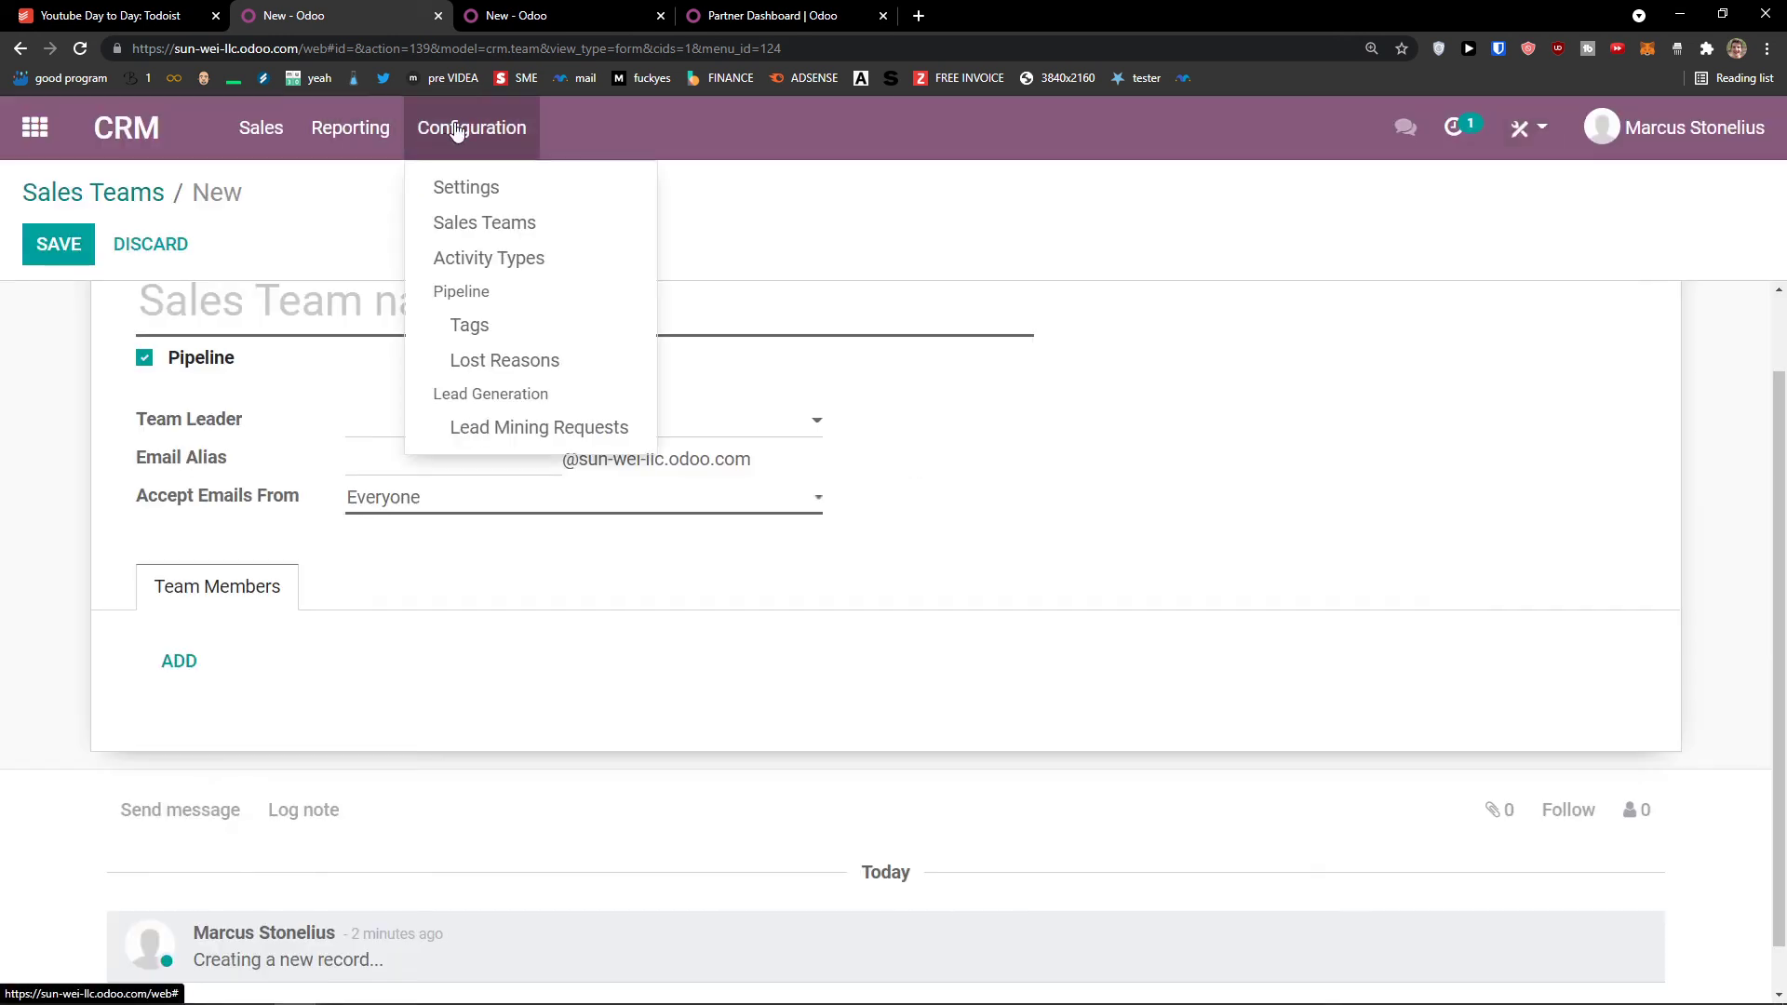
click(543, 265)
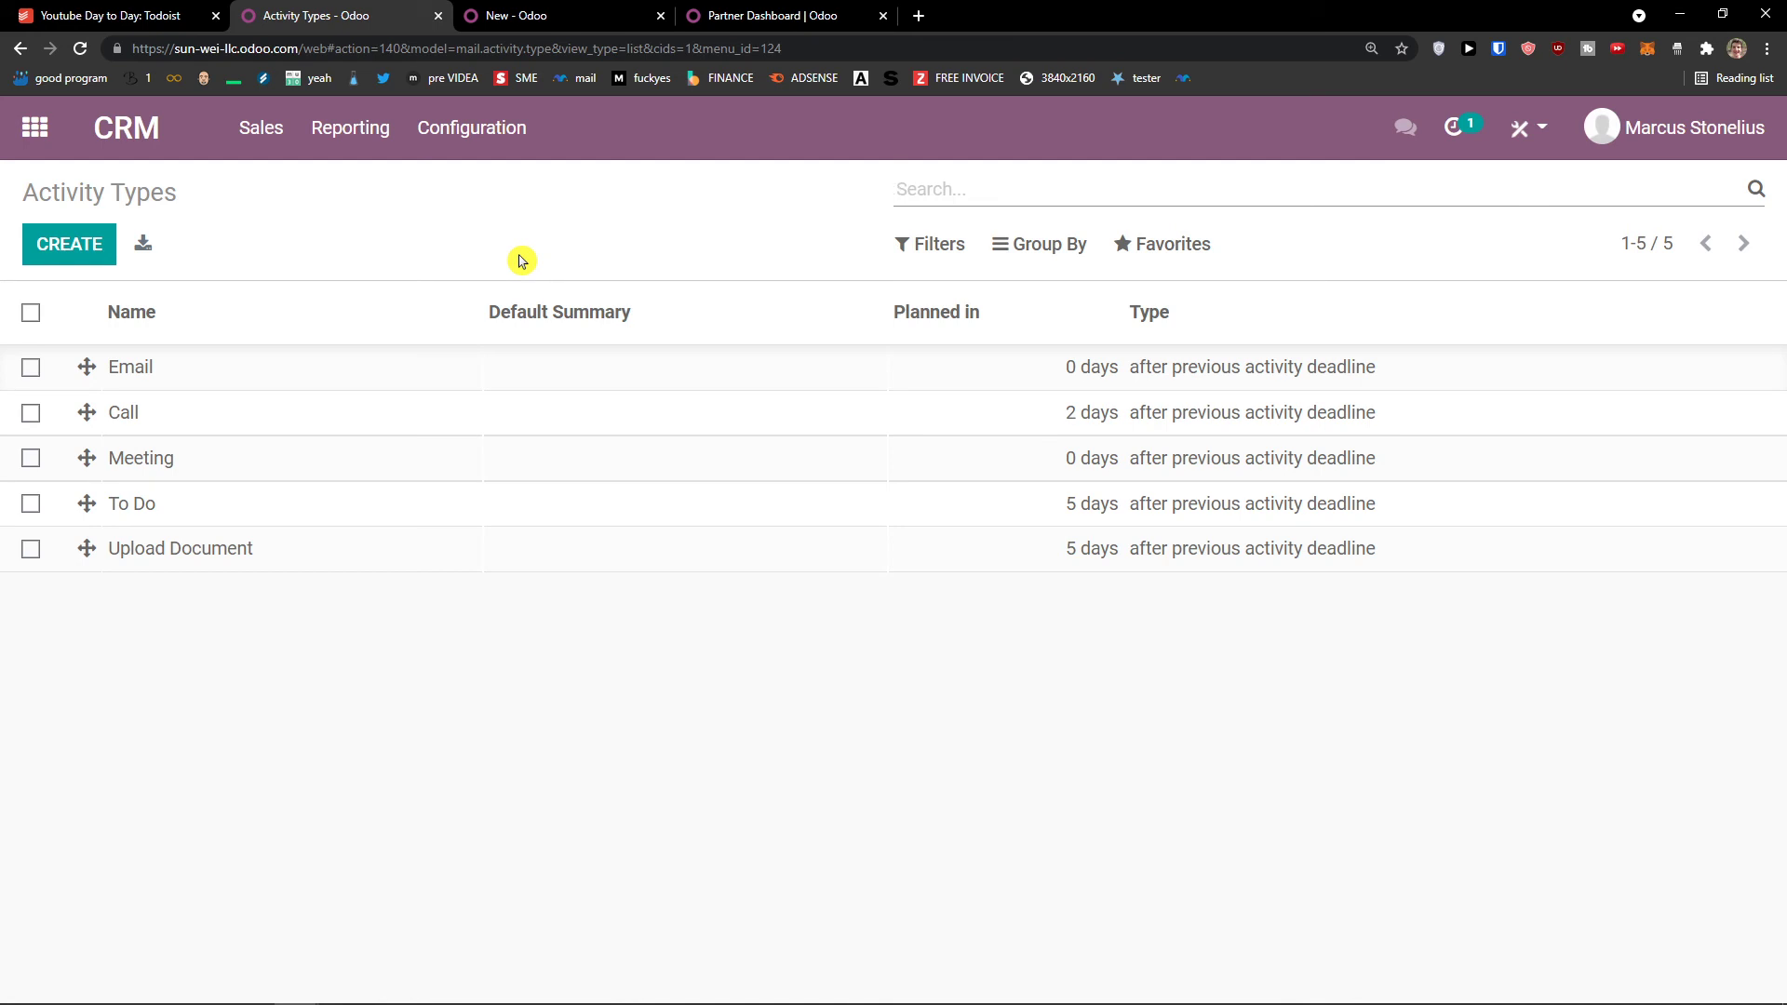
Step: In My Pipeline, open Schedule Activity for the Sociálna poisťovňa opportunity, view its types, and close without scheduling
click(252, 130)
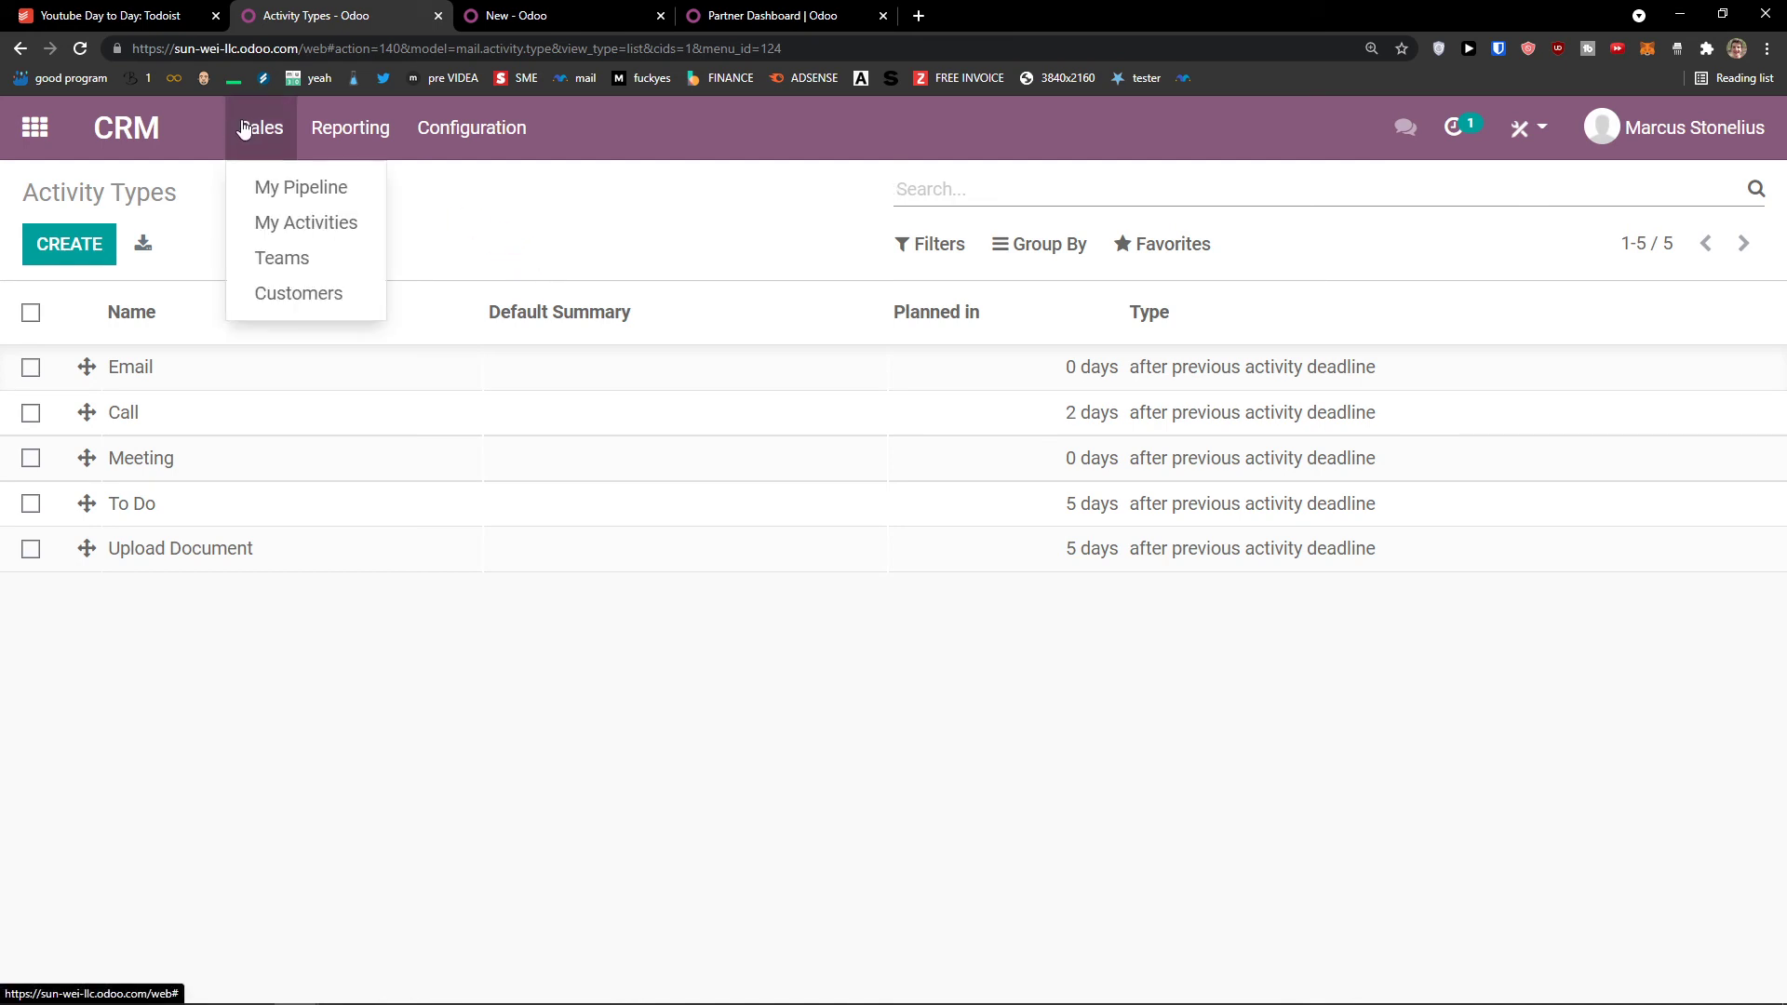
click(286, 189)
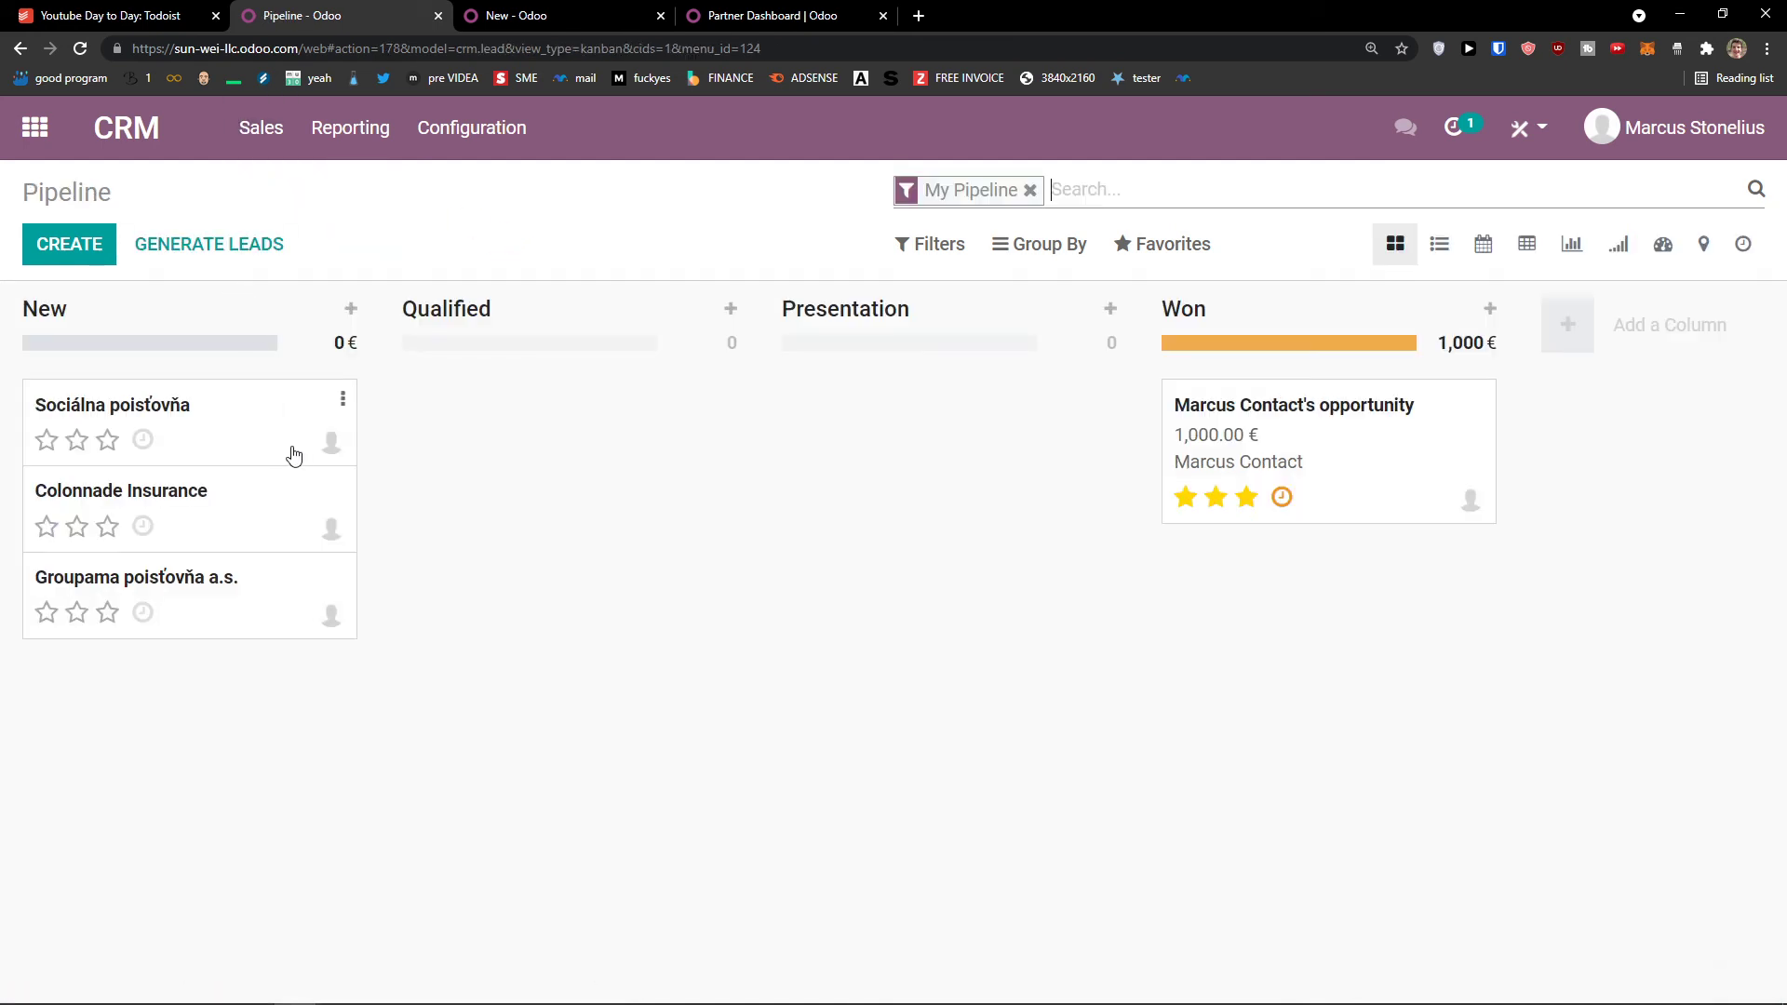
click(142, 443)
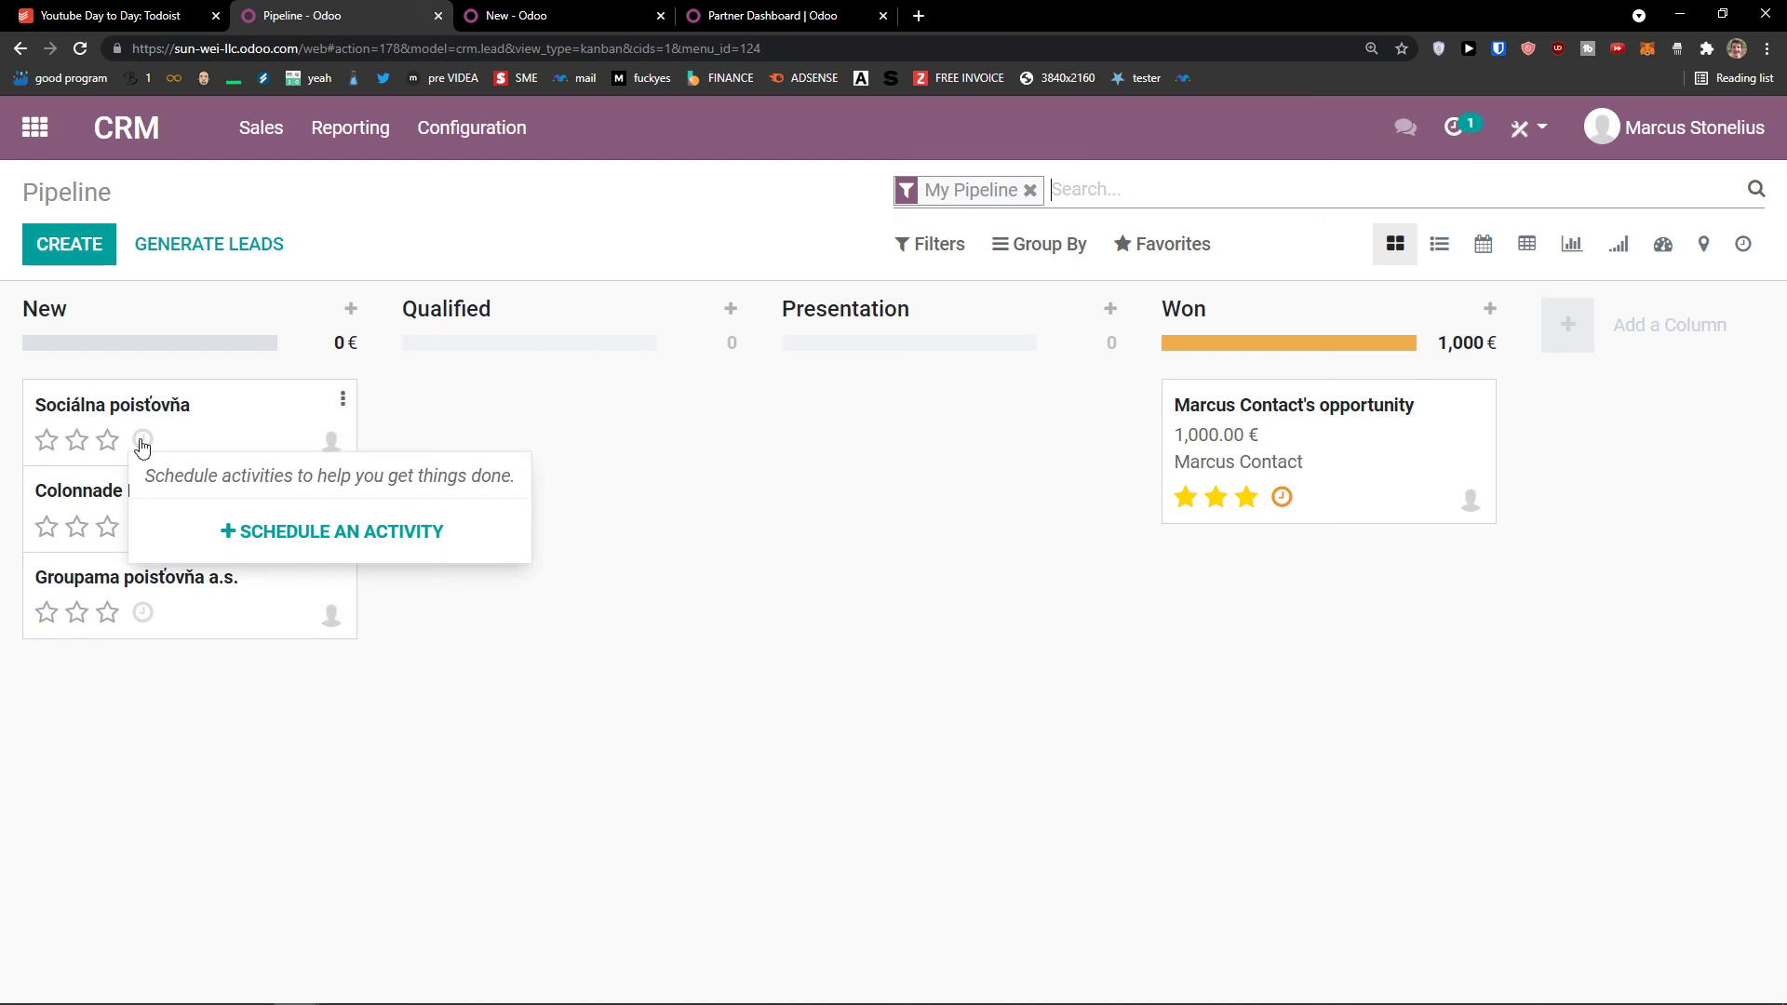
click(232, 531)
click(580, 283)
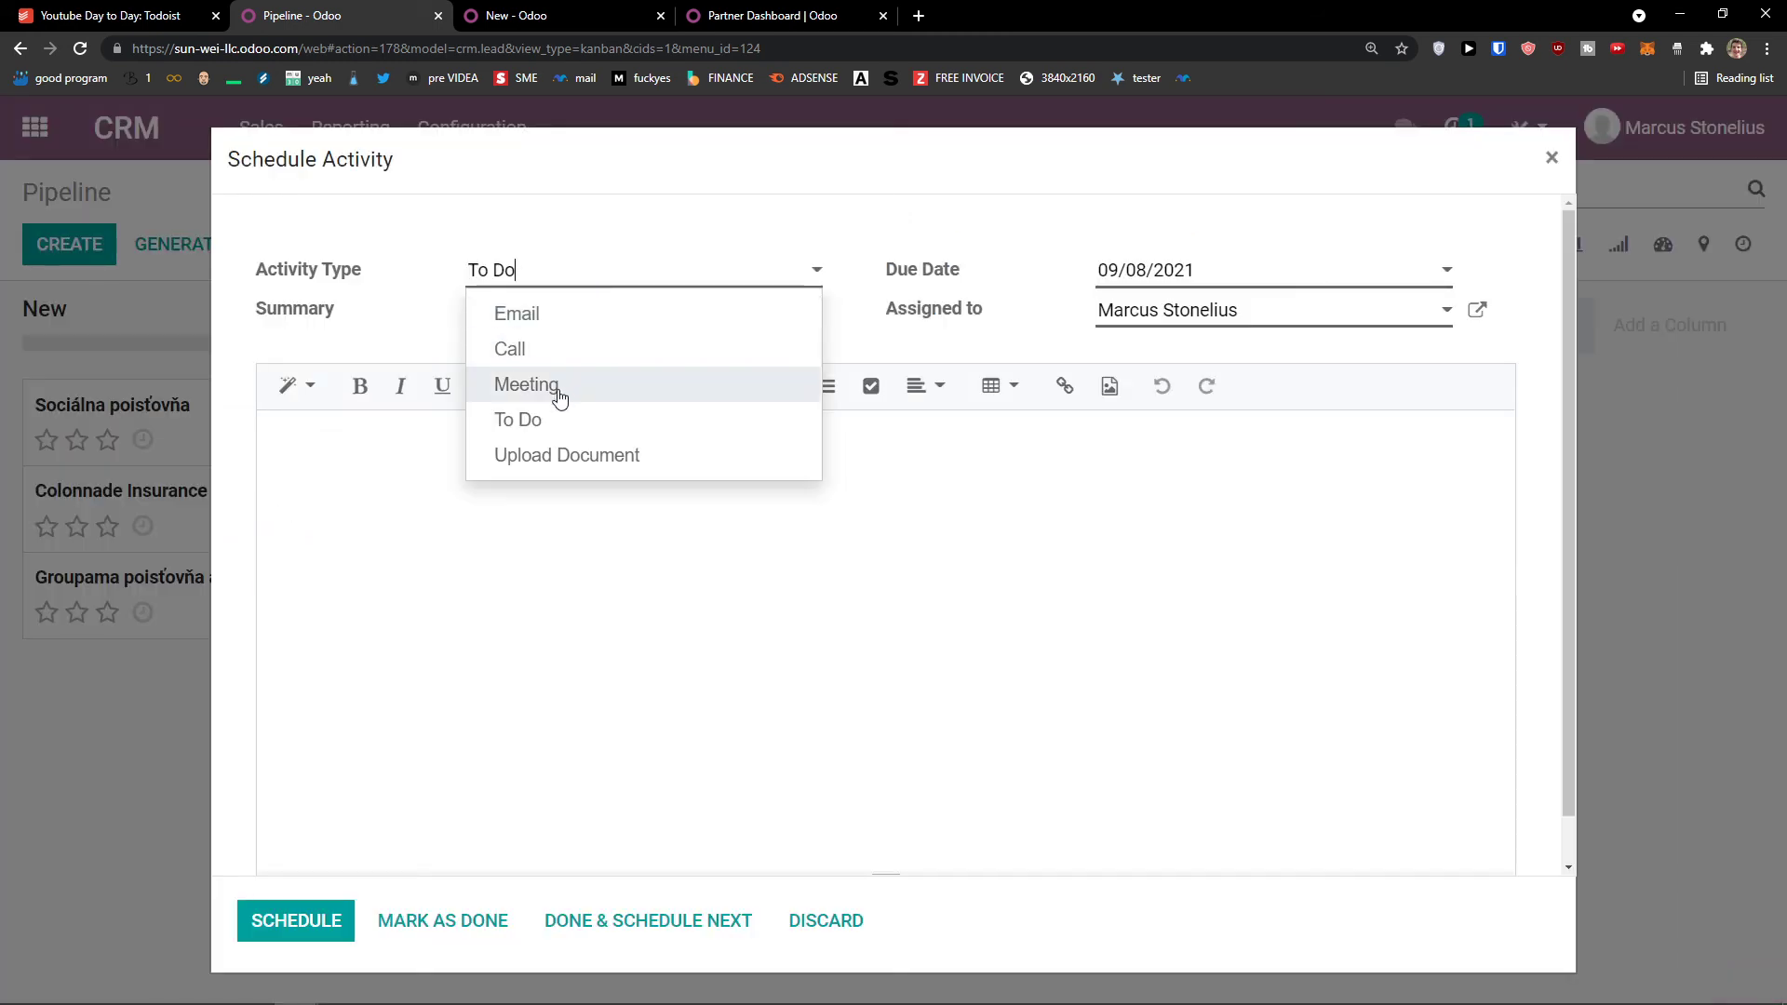
click(1551, 157)
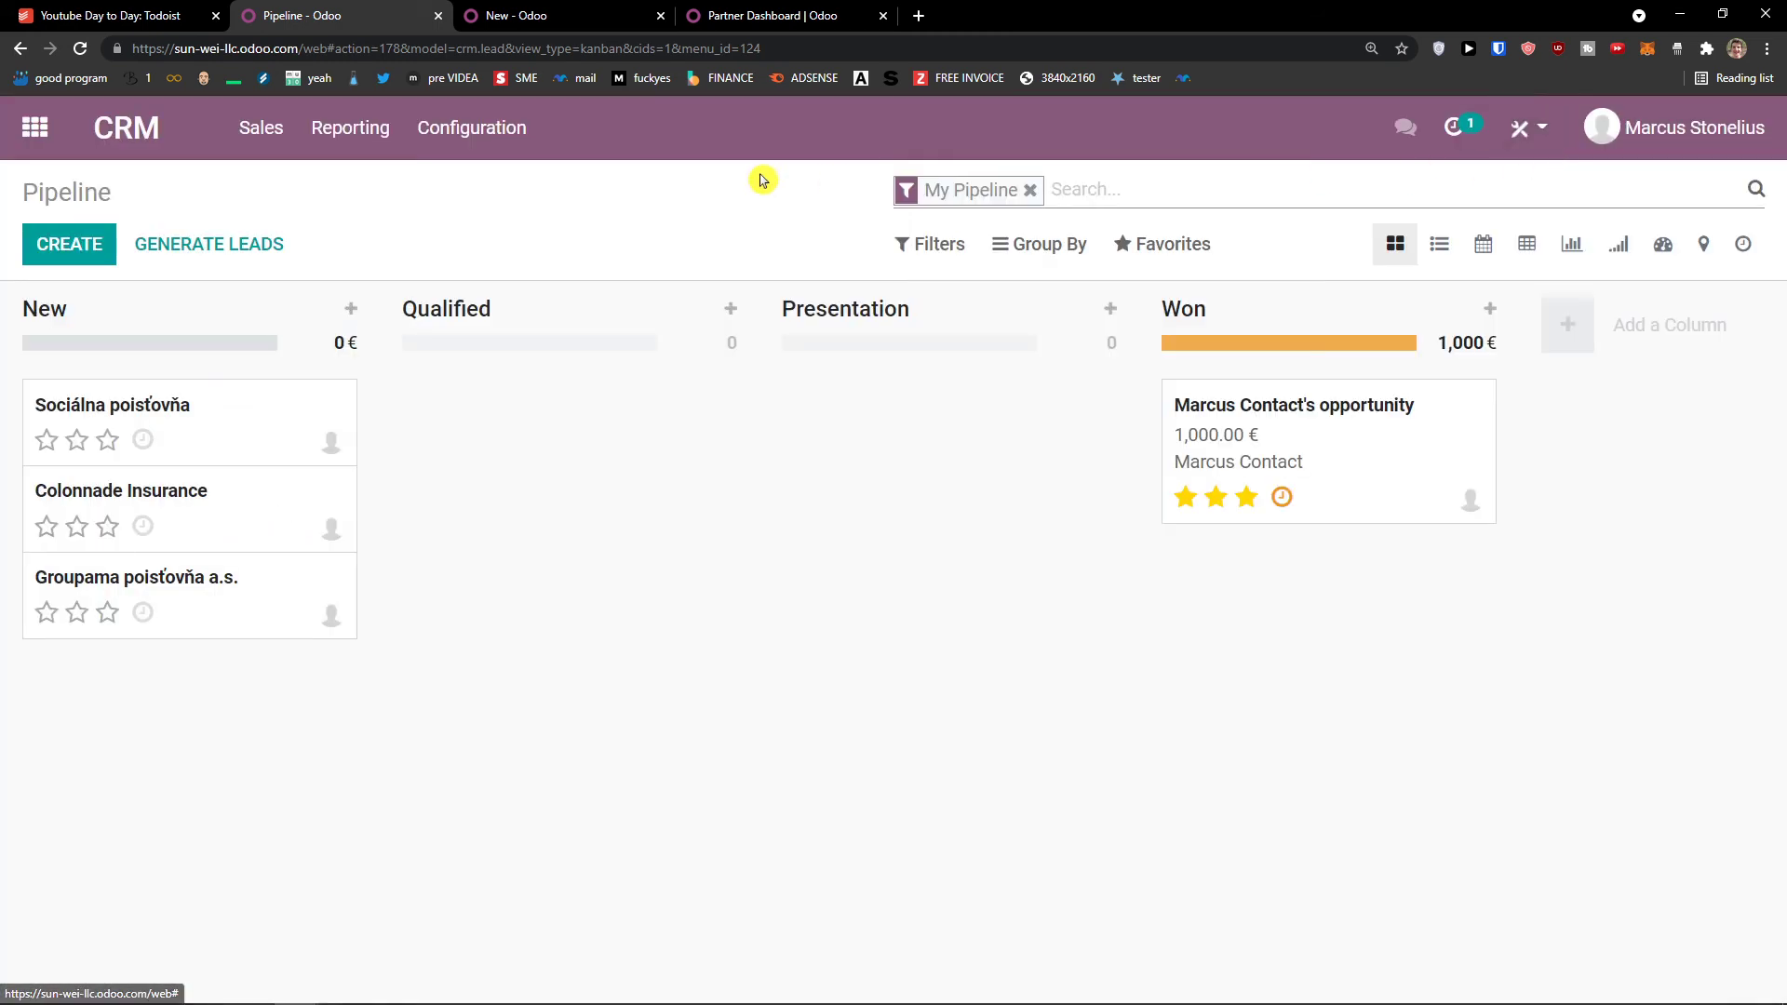
Step: View Configuration > Activity Types, then open Configuration > Tags
click(476, 142)
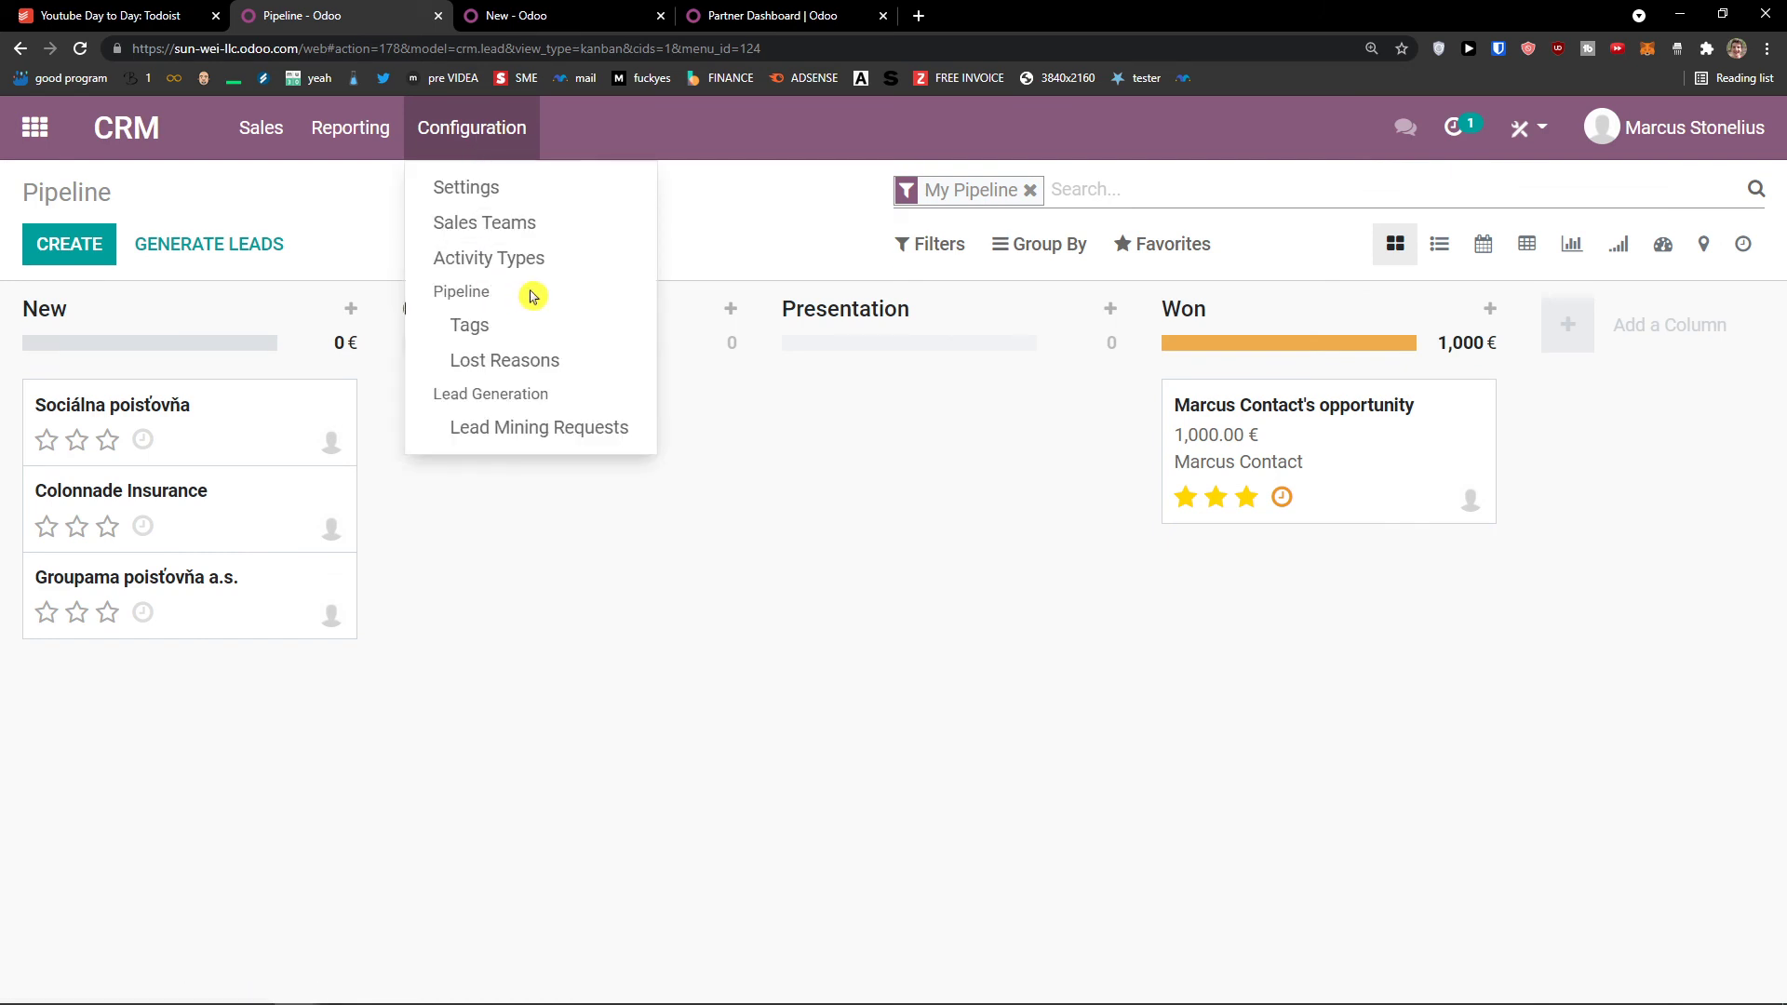
click(538, 262)
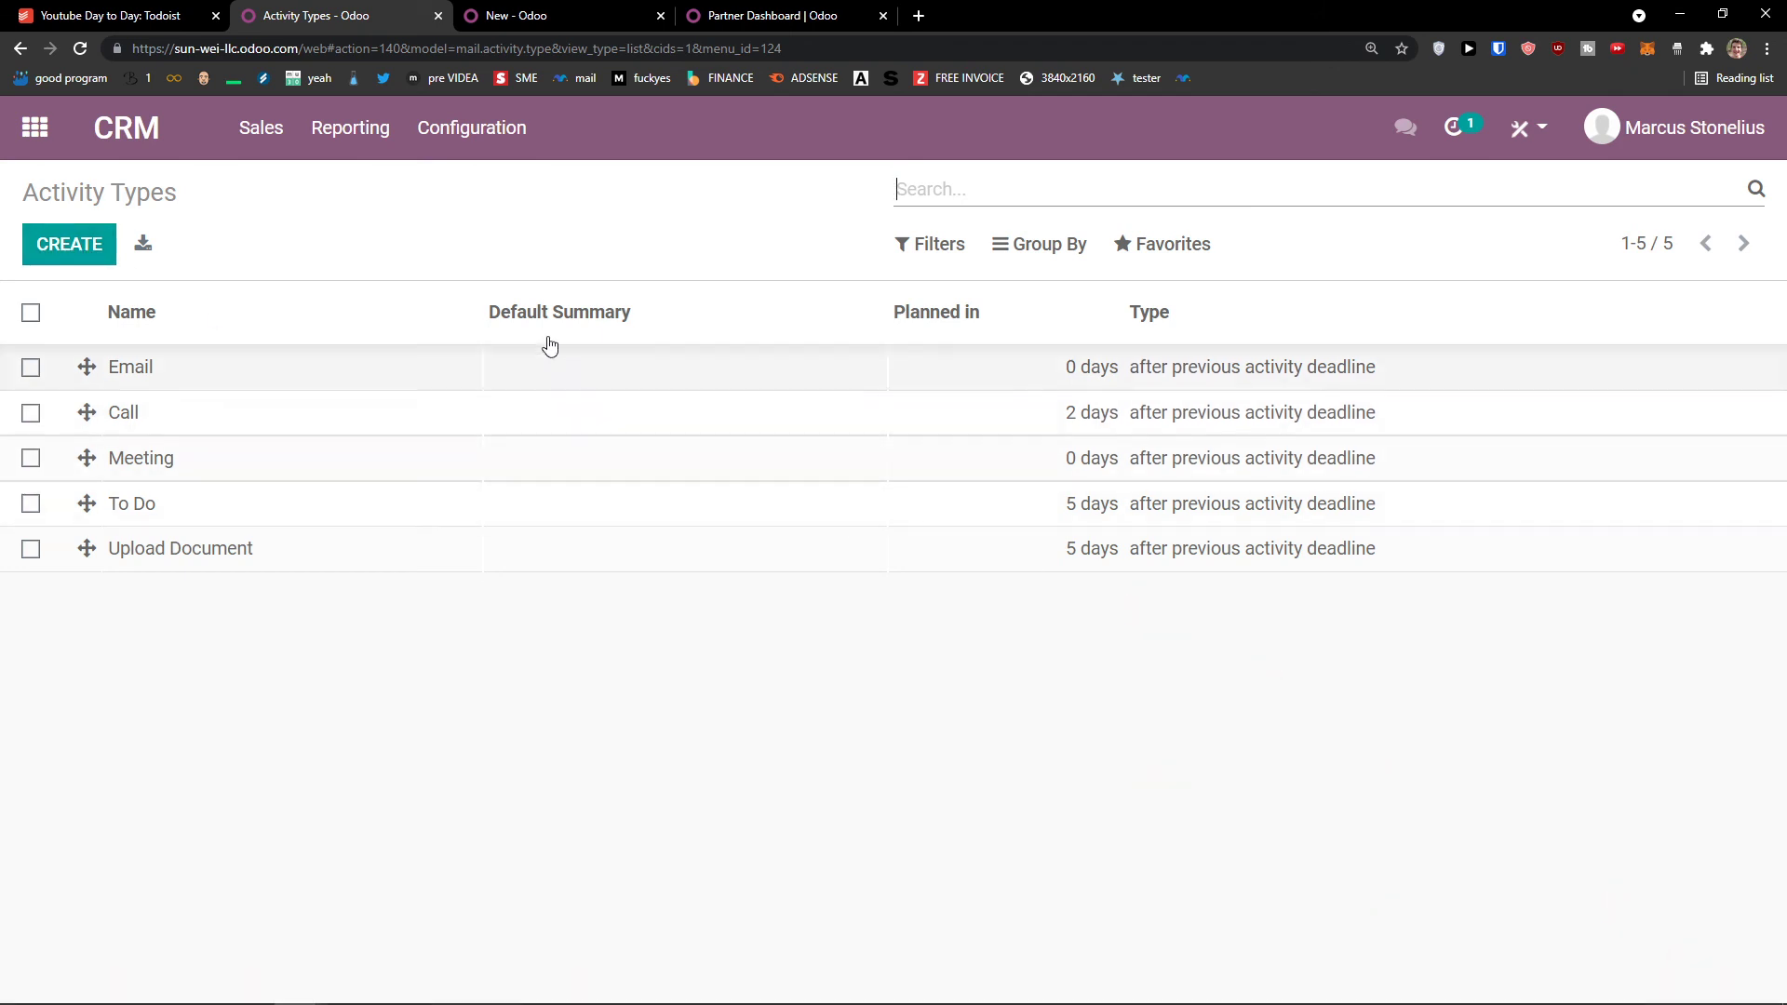
click(470, 152)
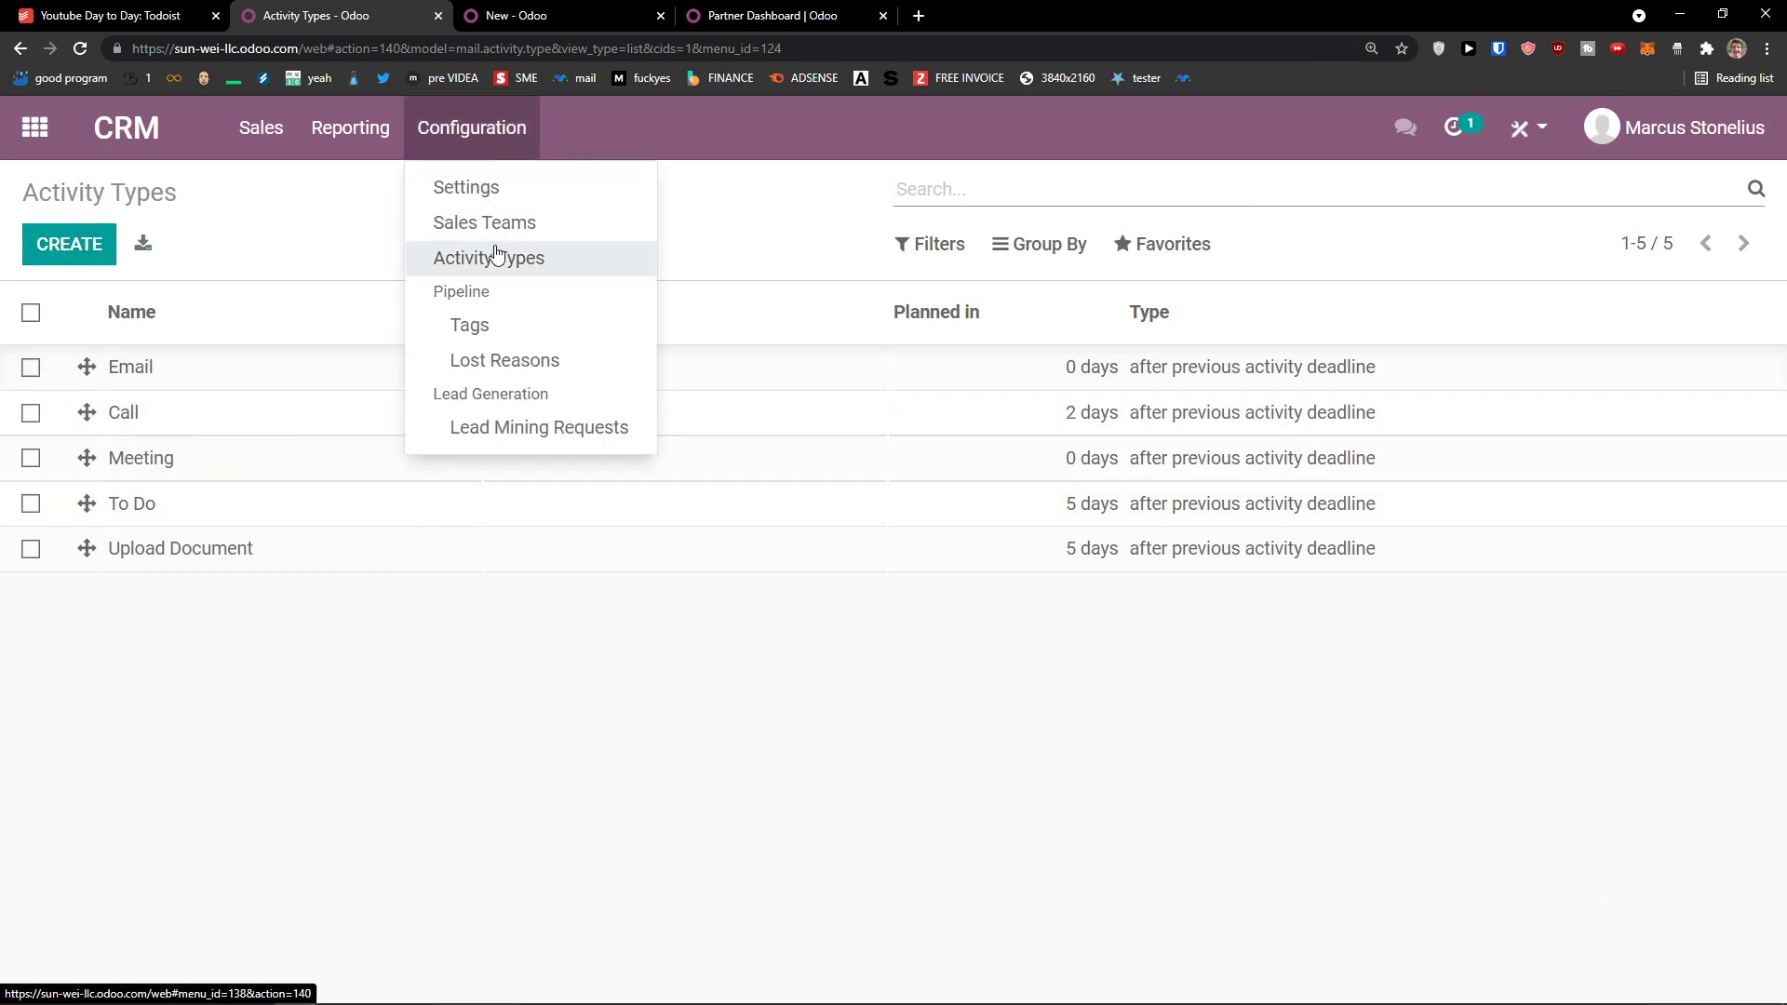
click(506, 326)
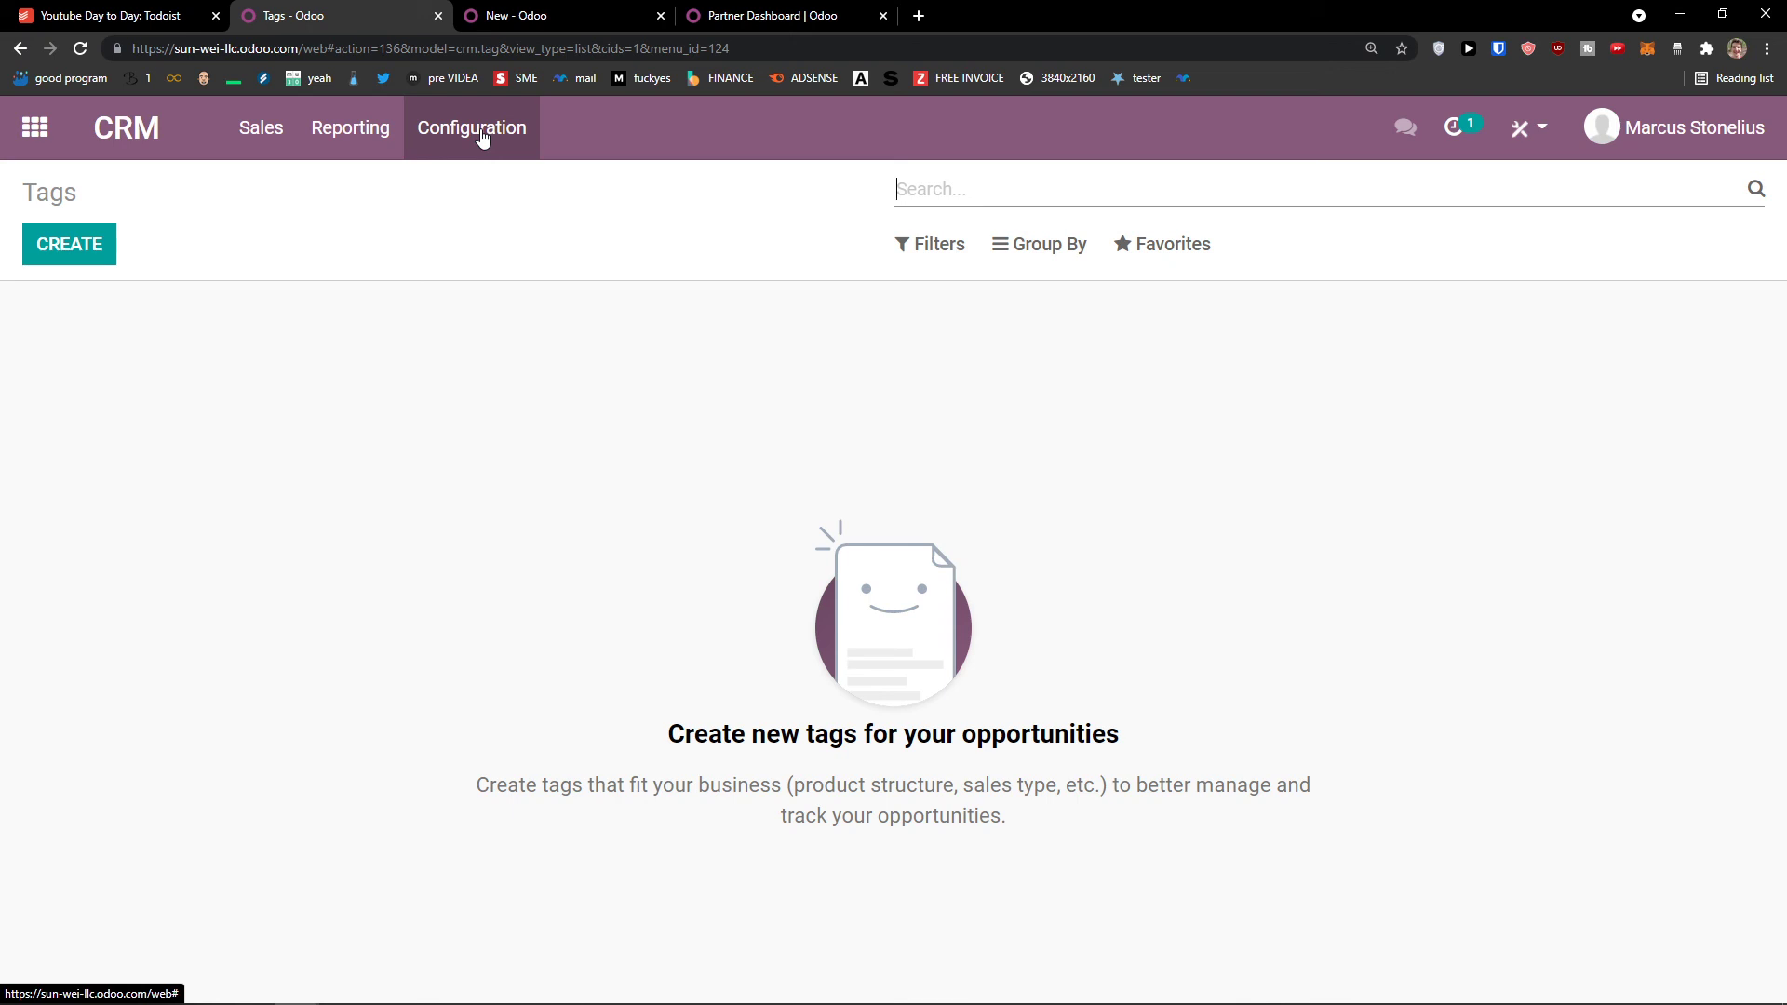
Step: Under Configuration > Lost Reasons, create 'Not interested' and 'not right now', then go to Lead Mining Requests
click(481, 138)
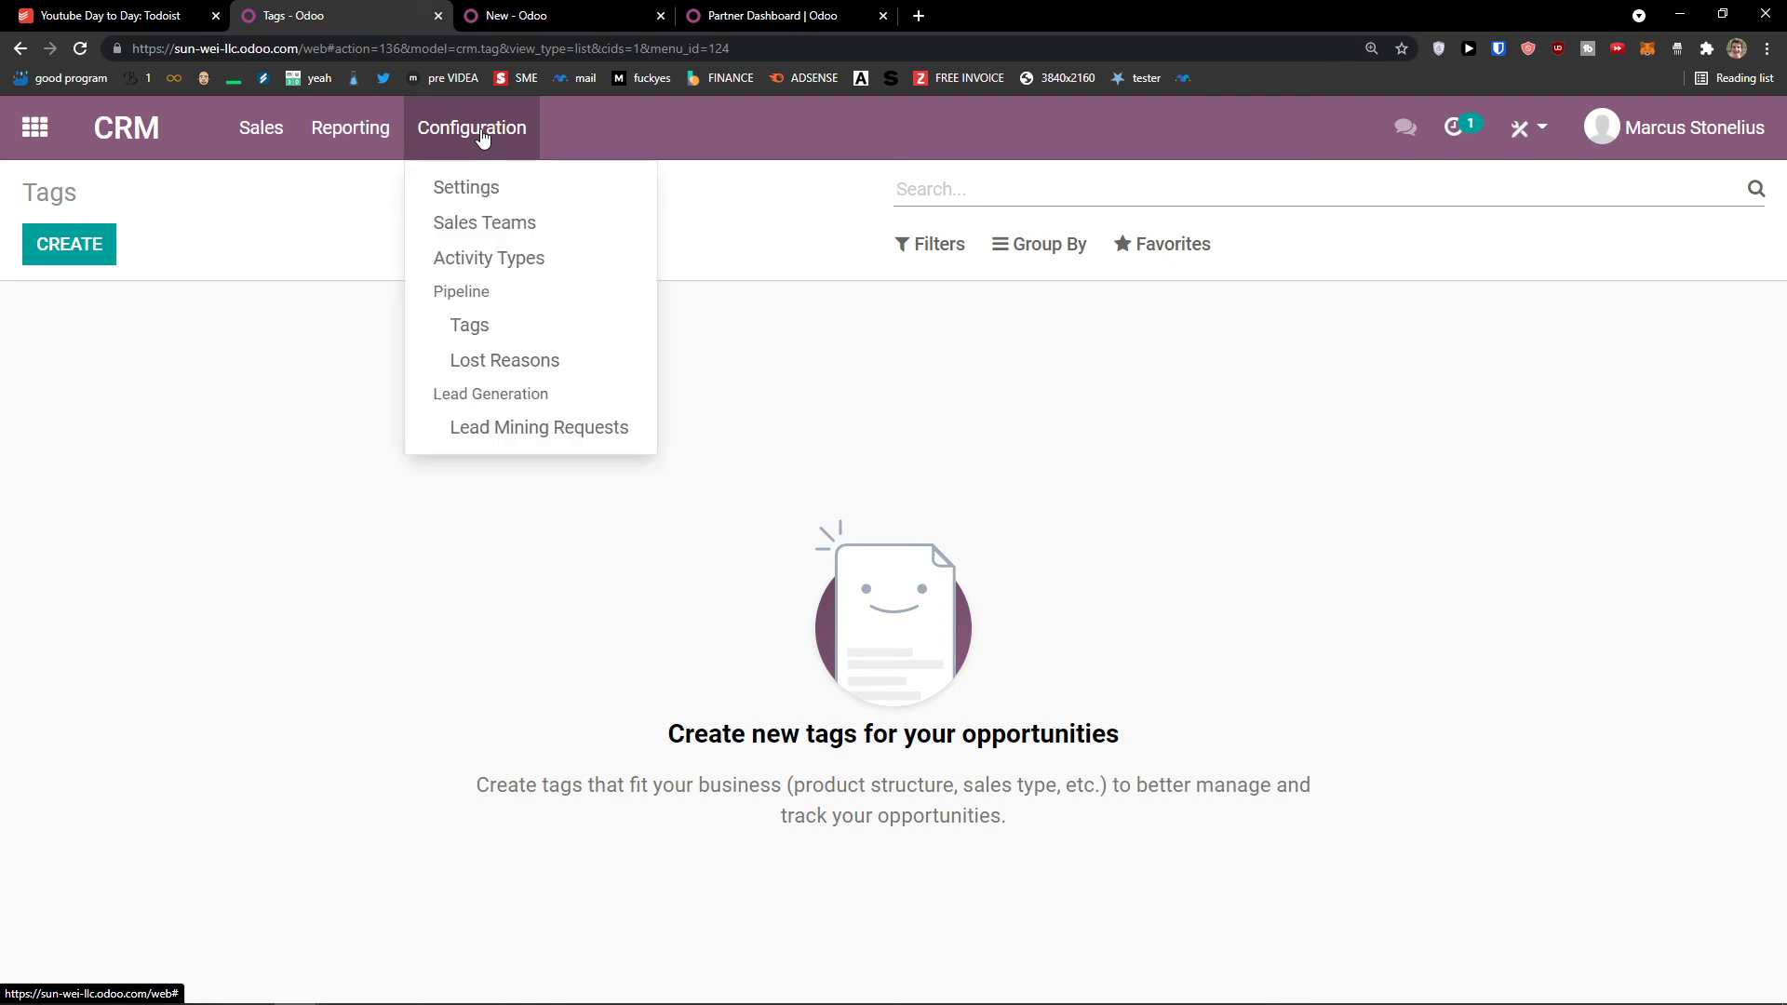
click(544, 365)
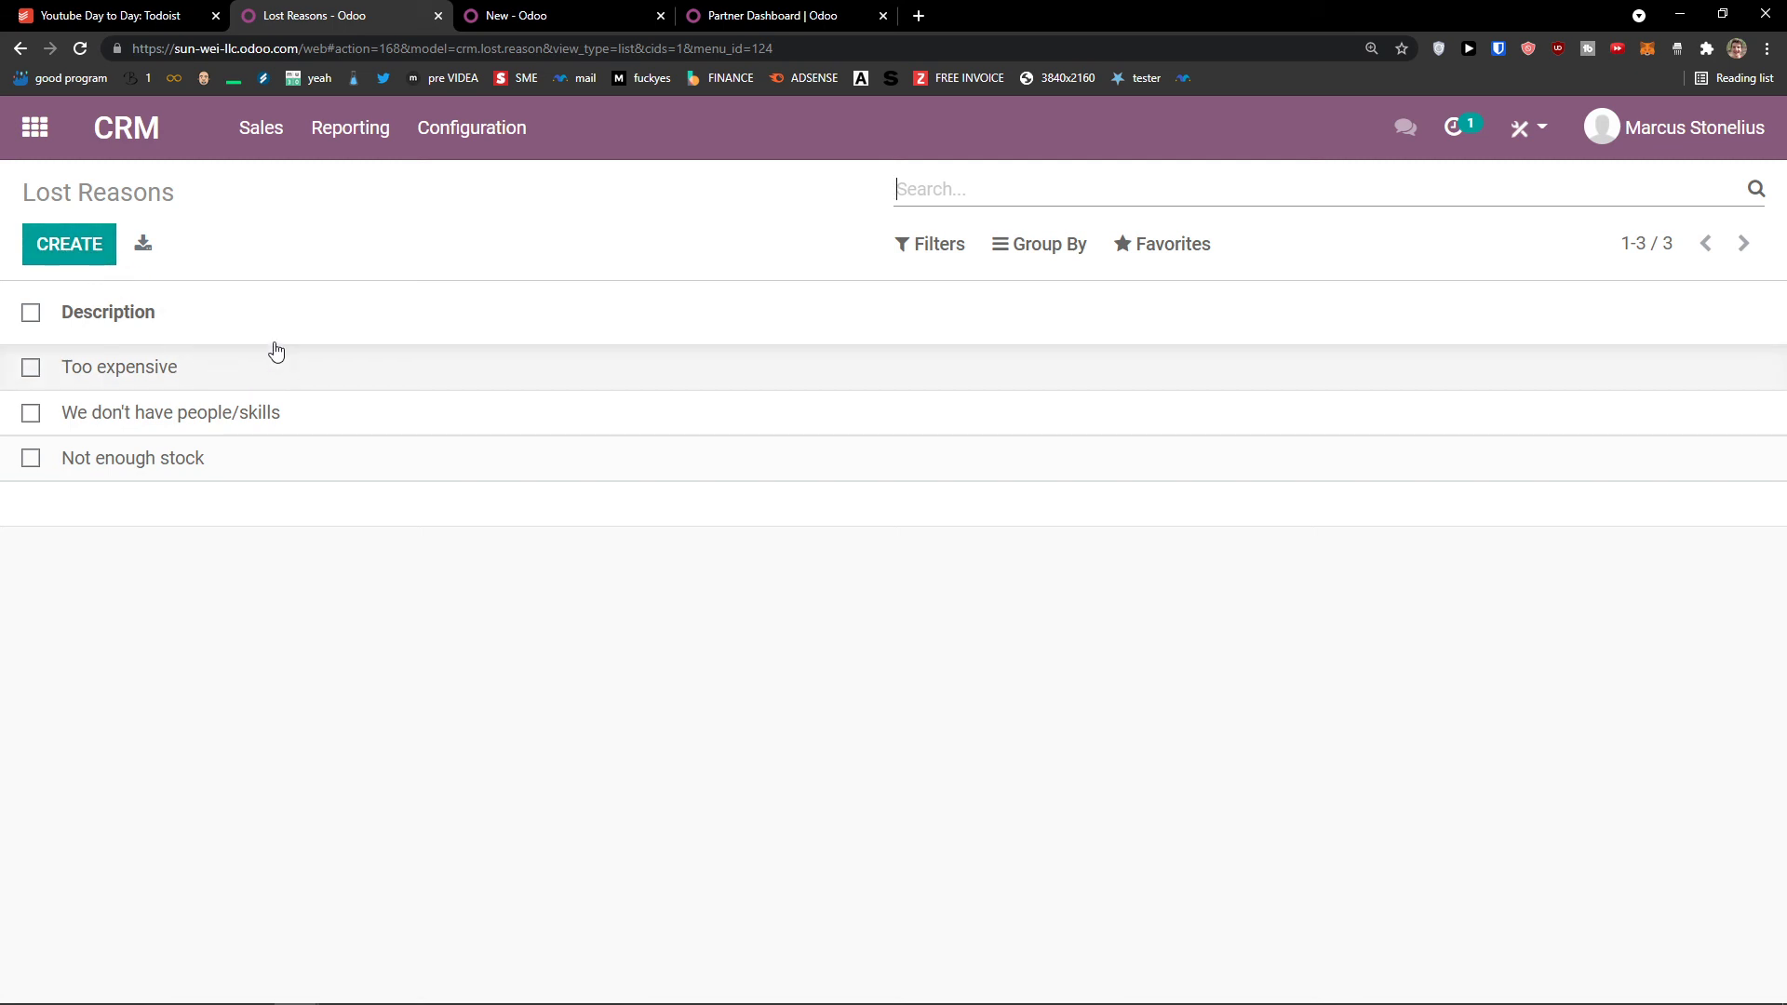
click(95, 259)
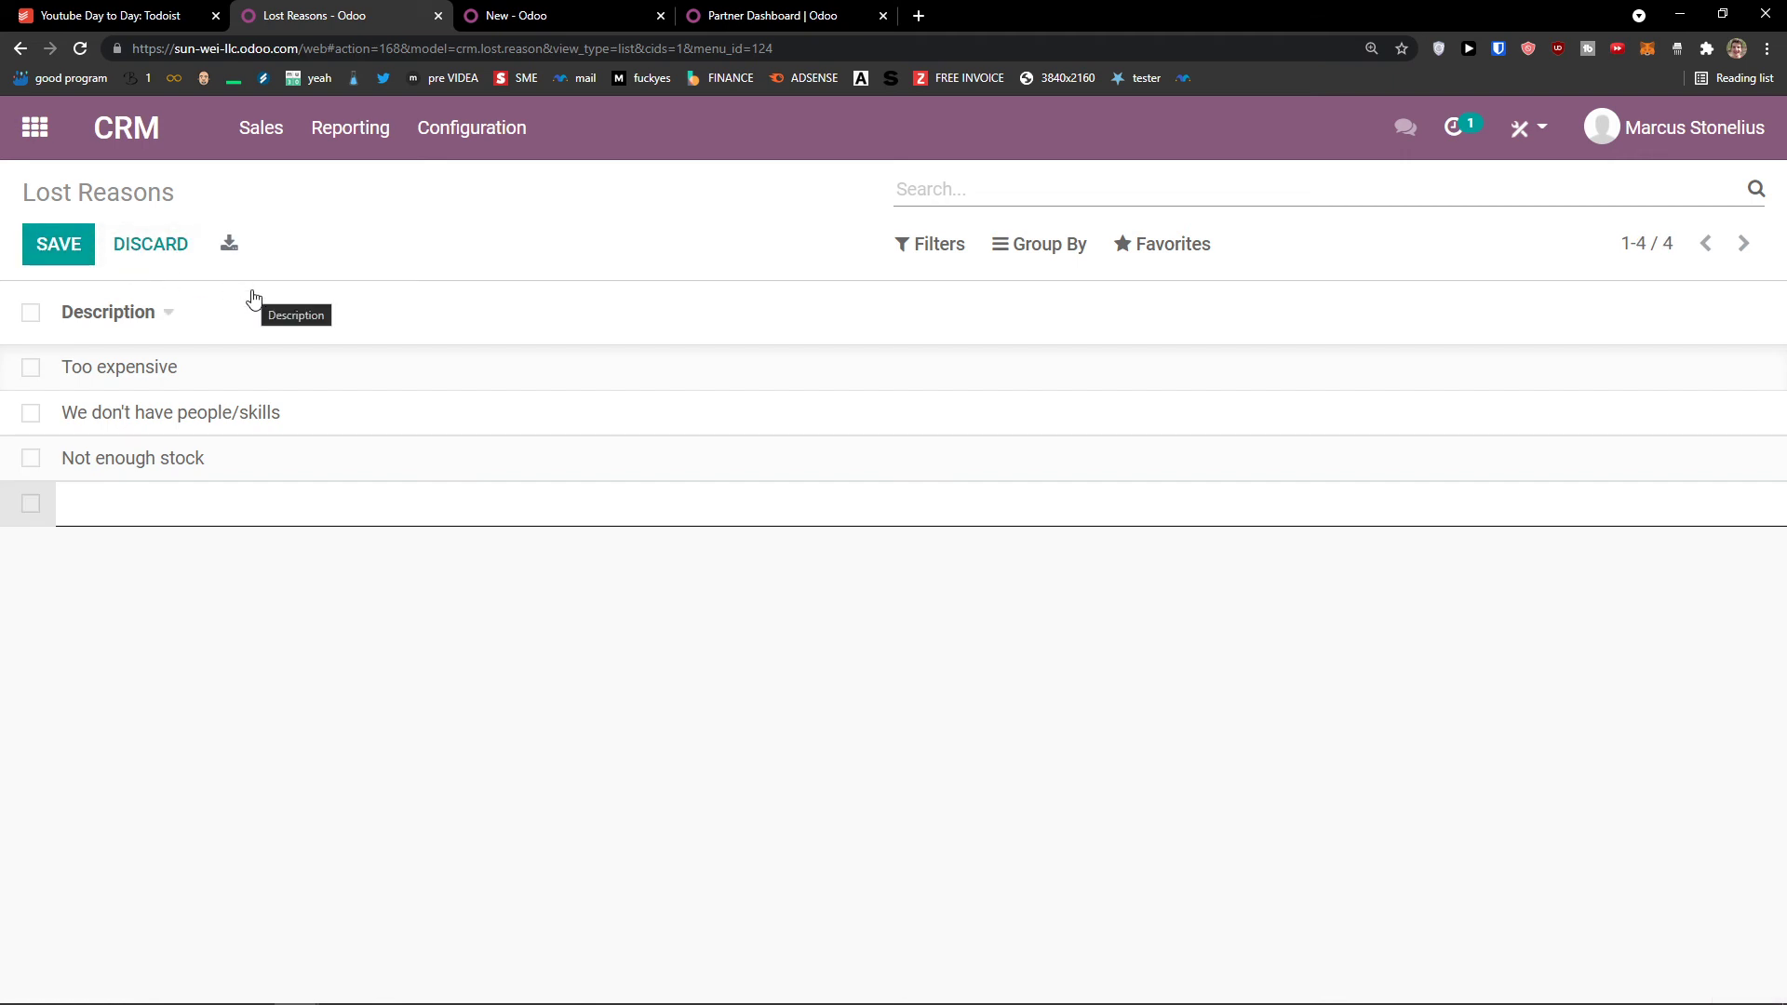
text(Not interested)
key(Return)
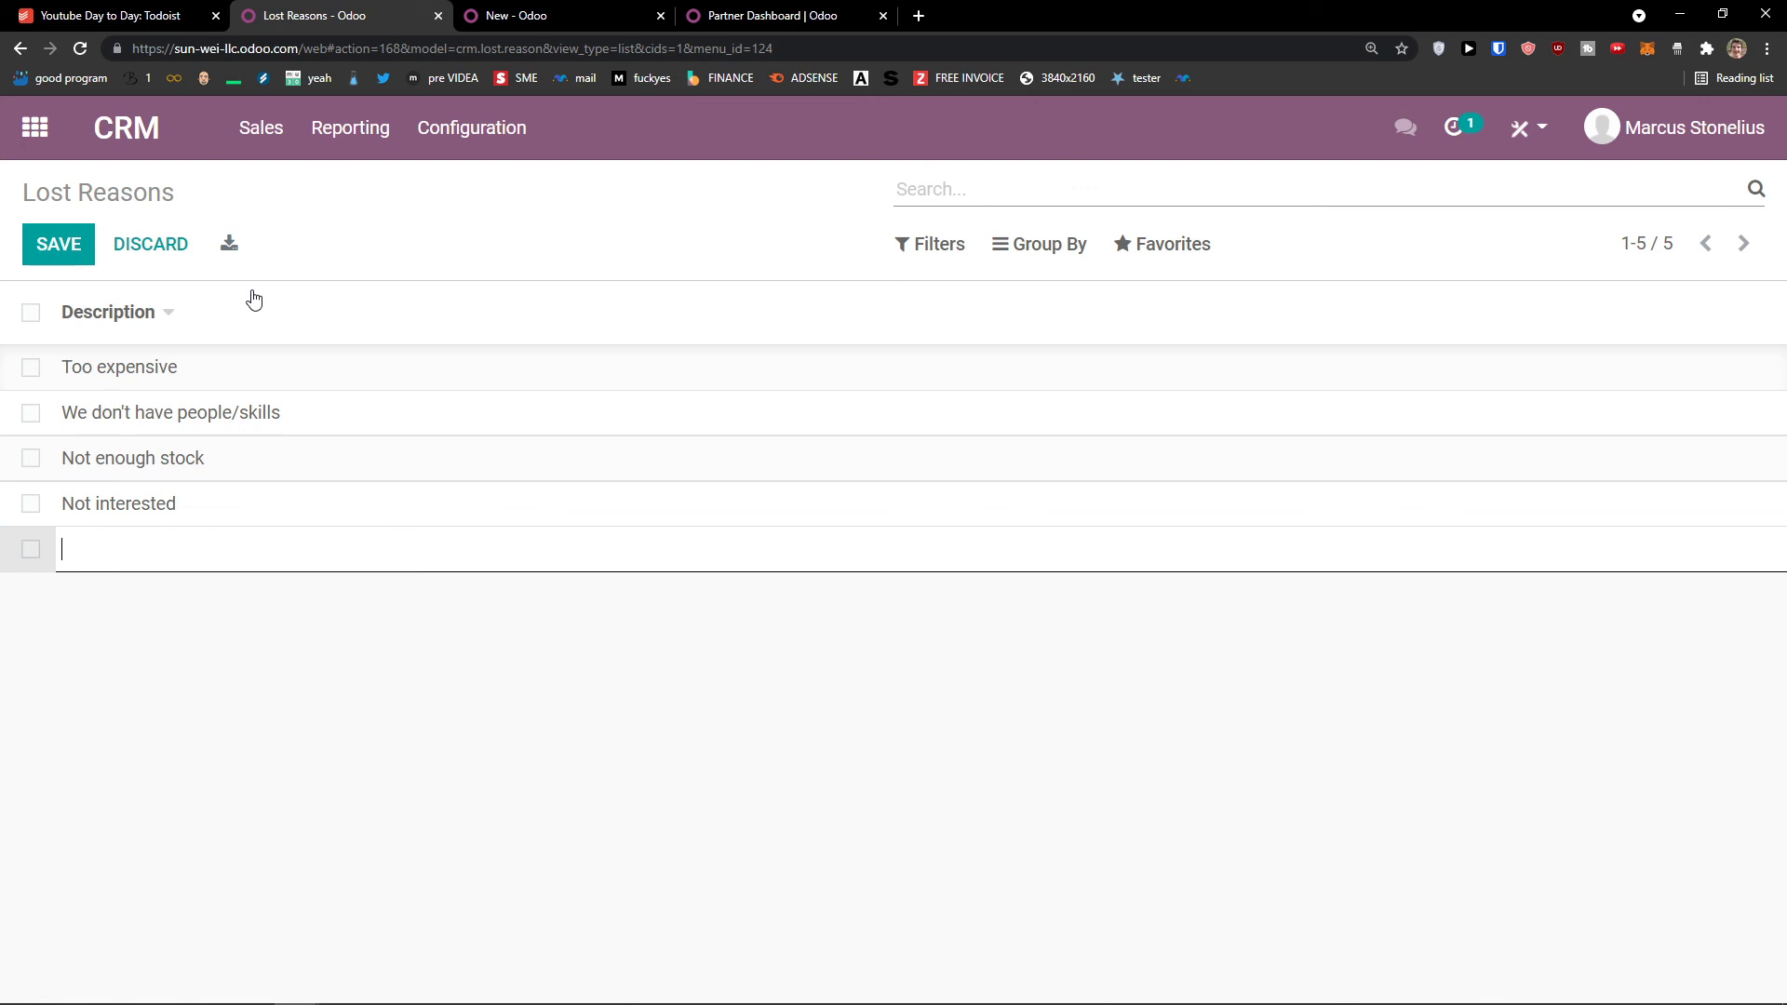
text(not right)
key(Return)
key(Return)
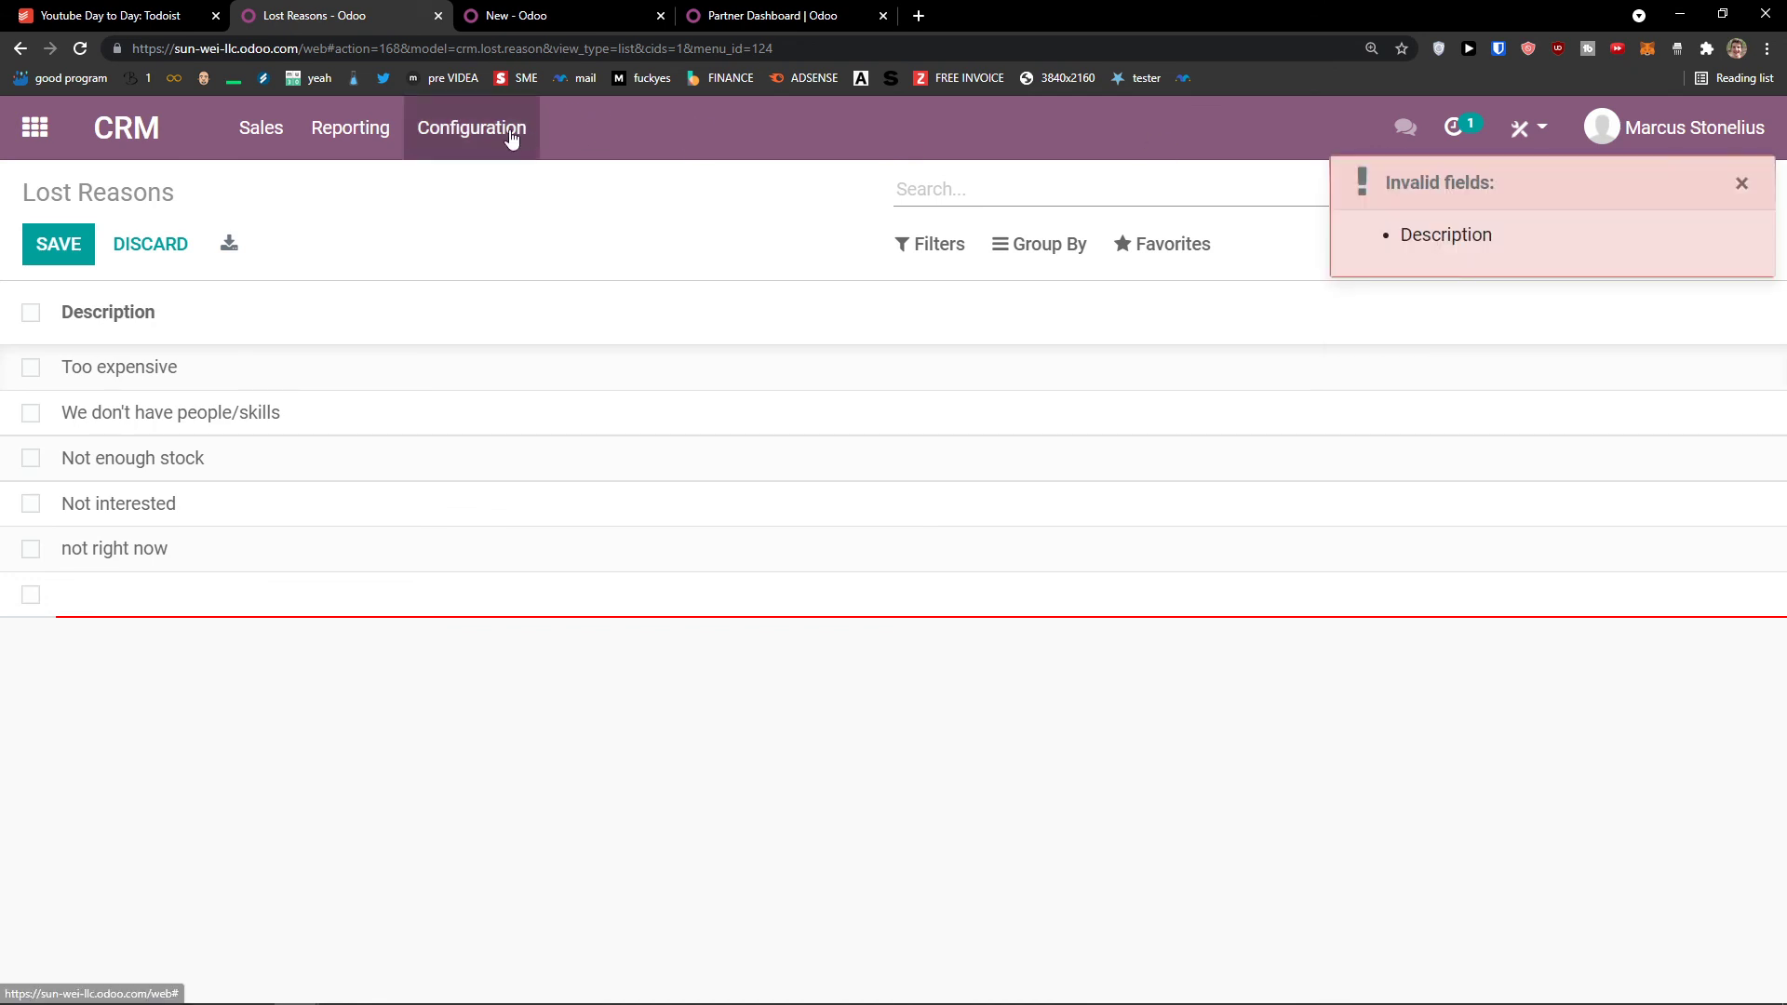
click(471, 130)
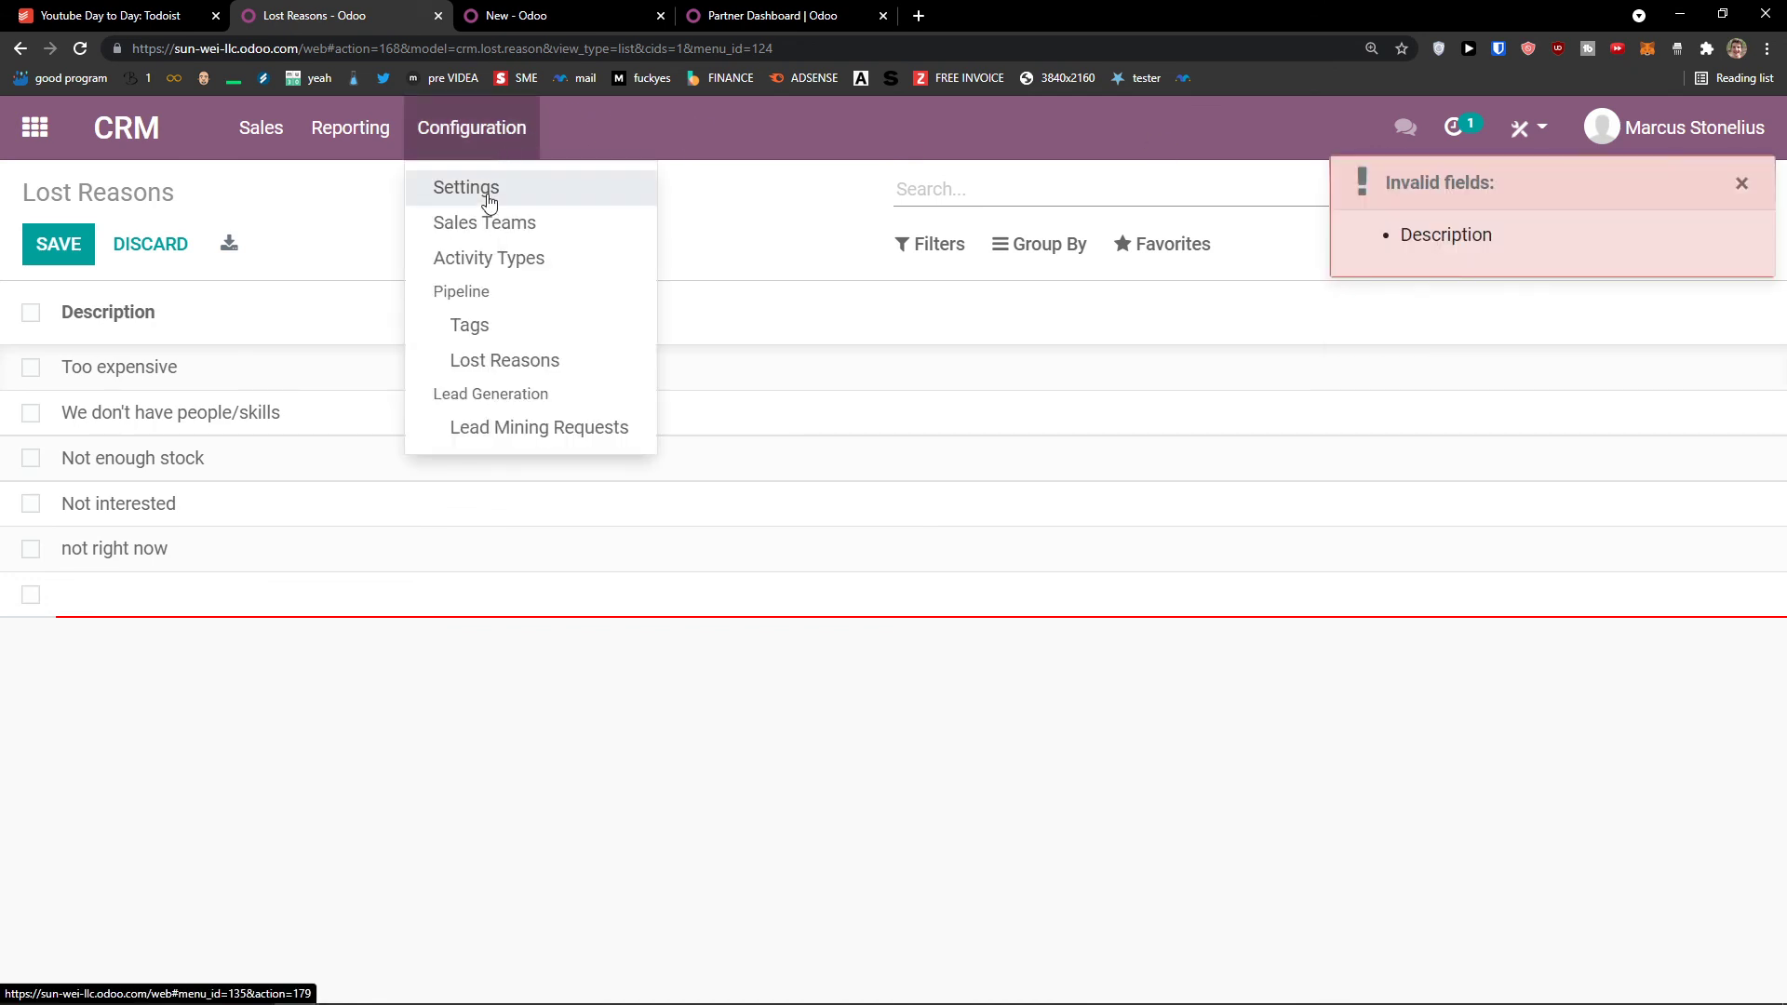
click(528, 430)
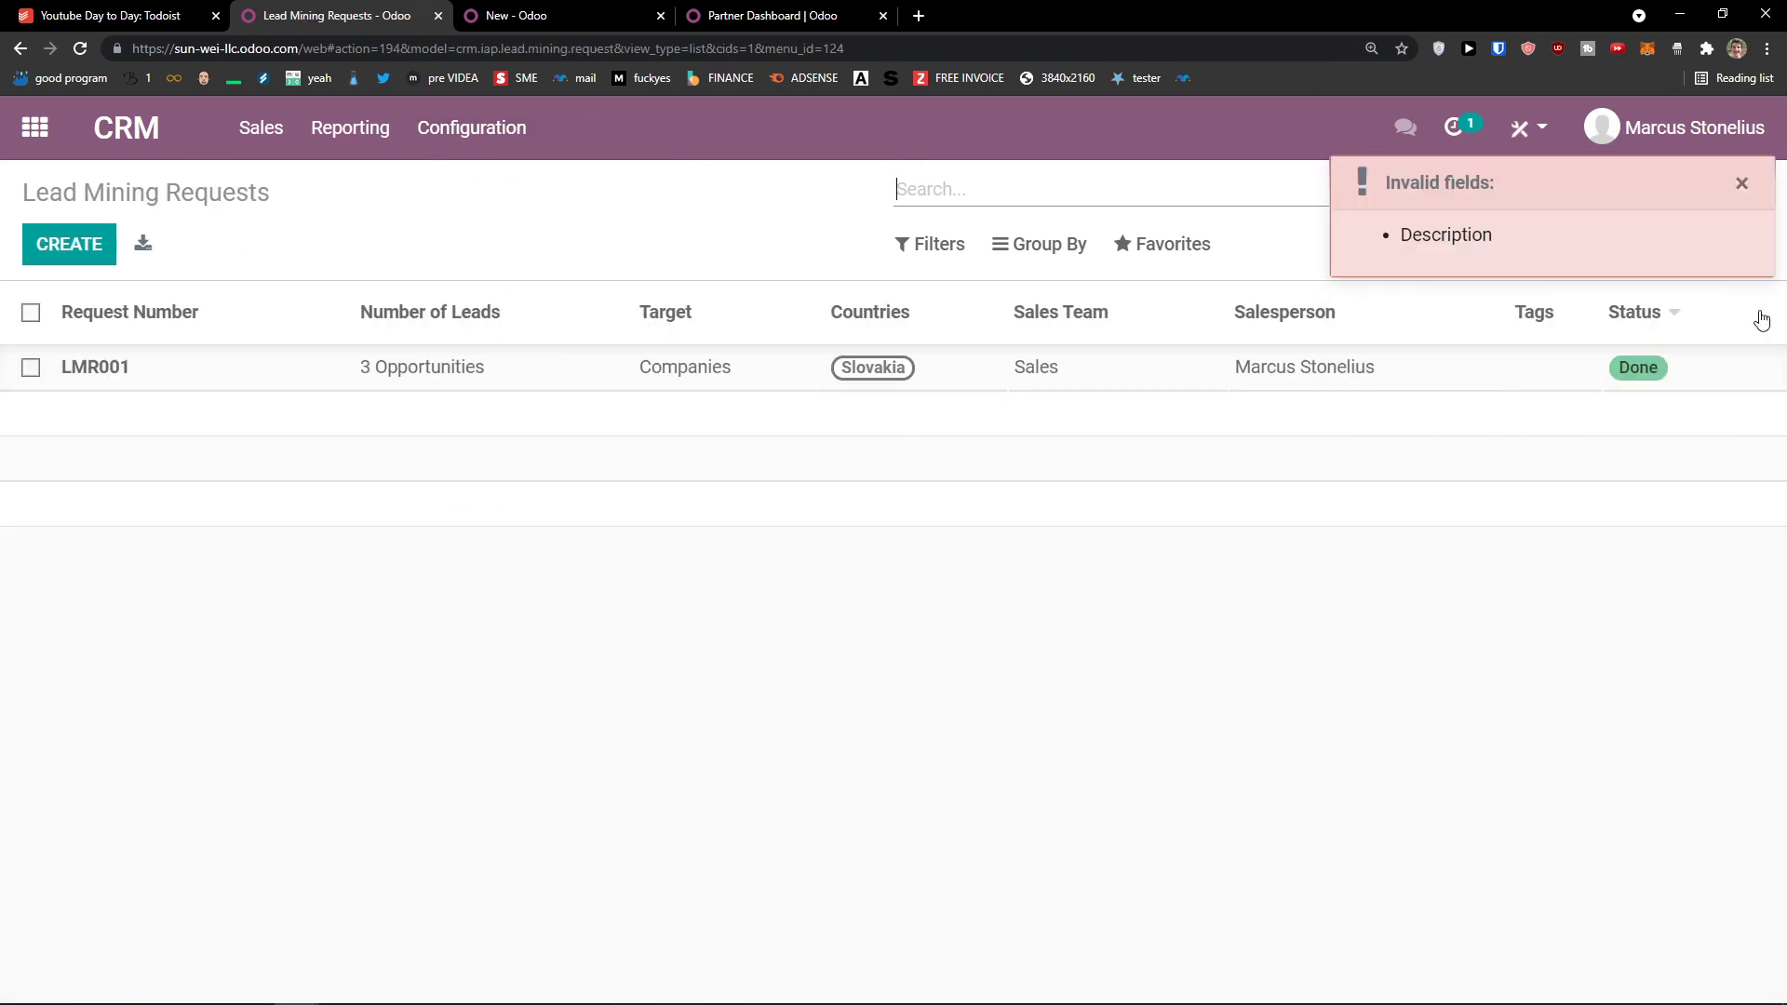
Step: Dismiss the invalid-fields warning, create and submit lead mining request LMR001 for 3 Slovak companies, then open Reporting
click(1741, 184)
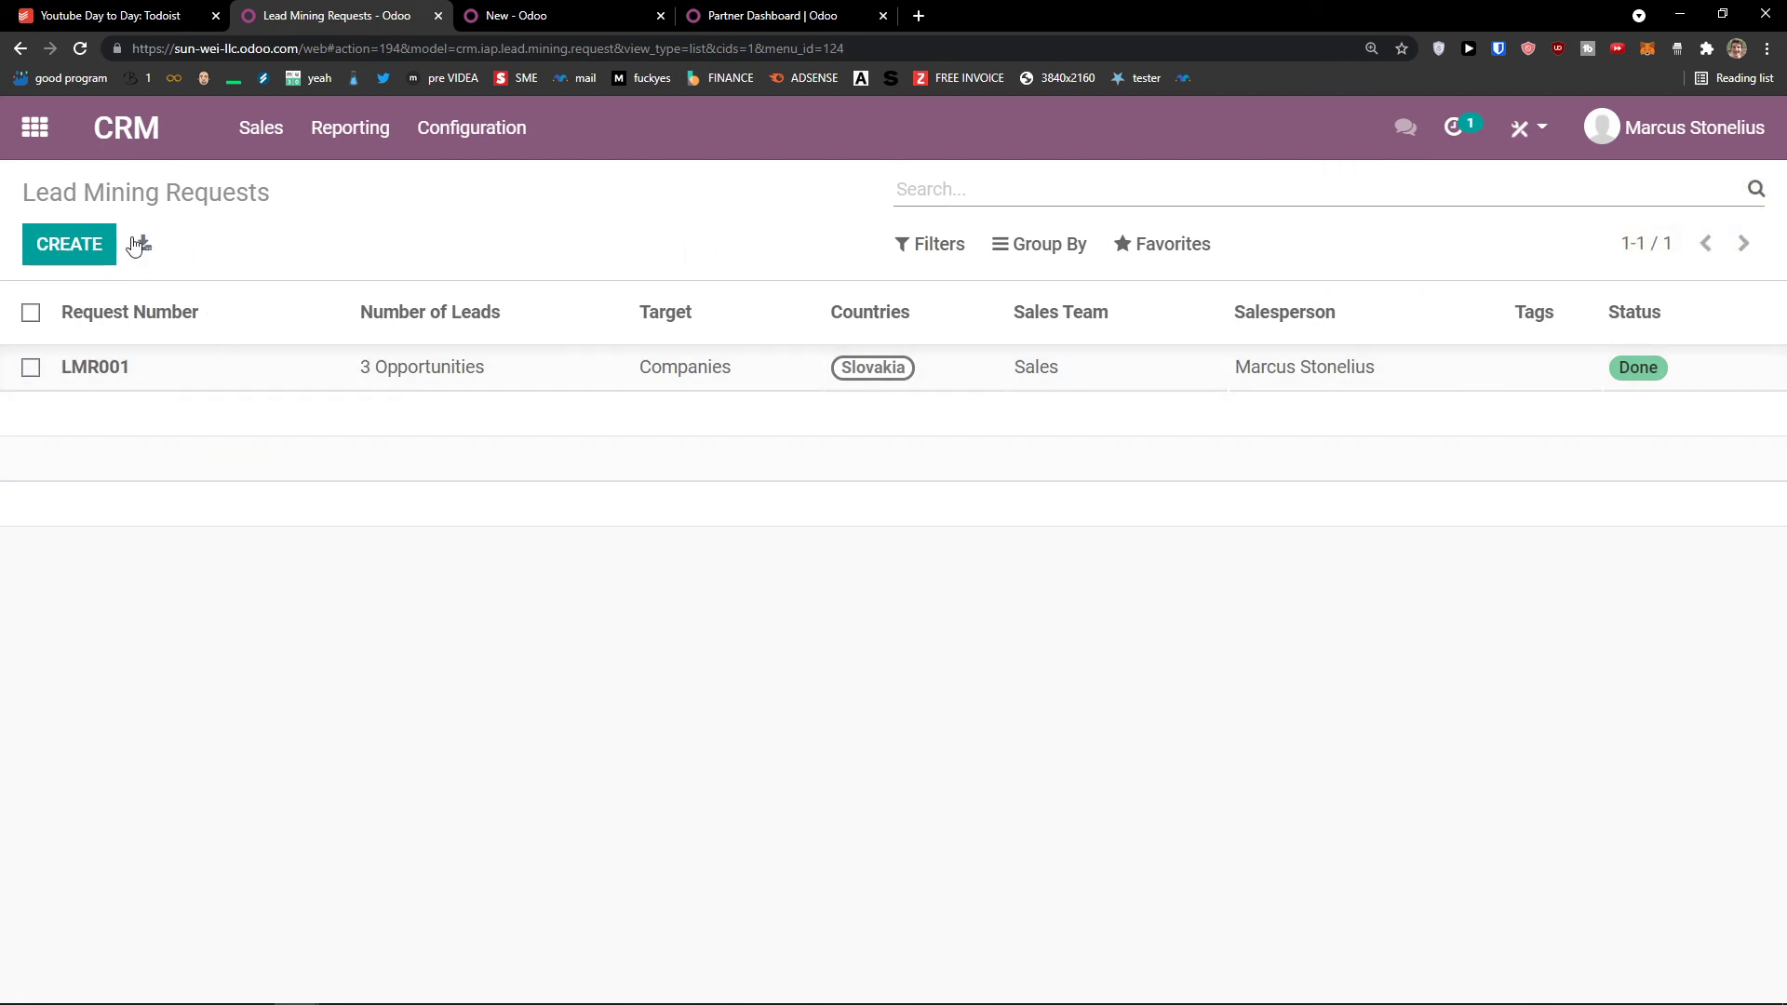
click(65, 257)
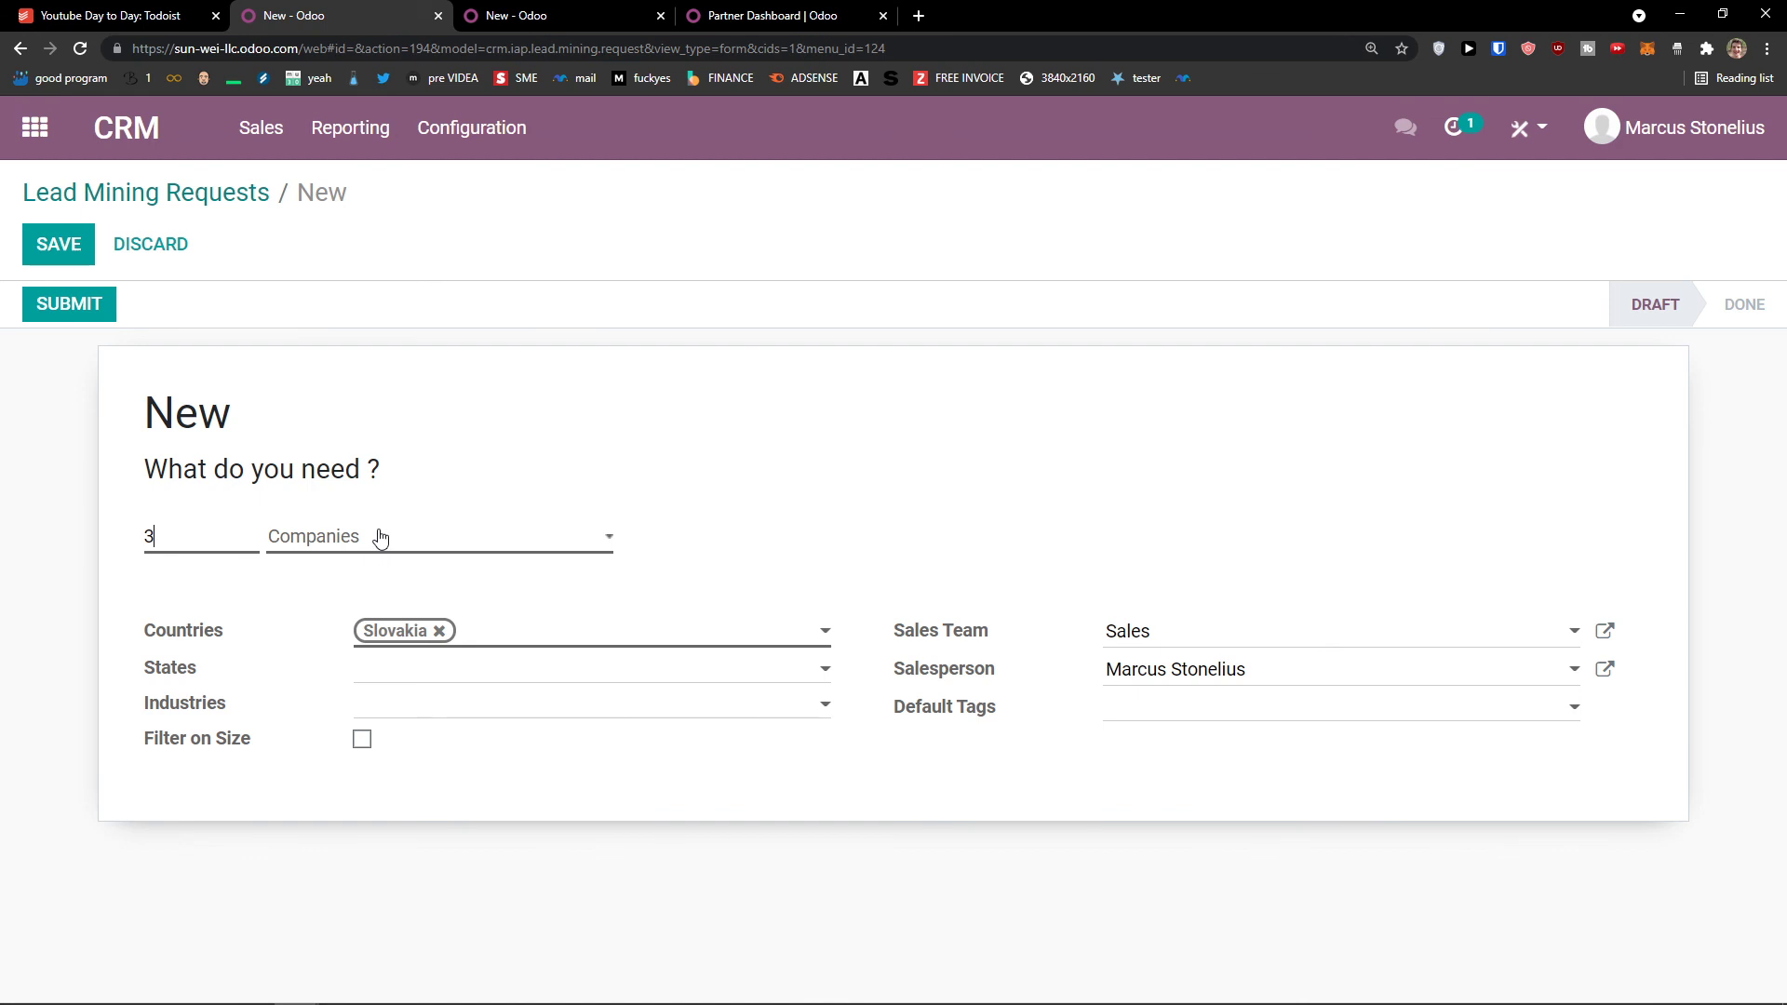
click(107, 303)
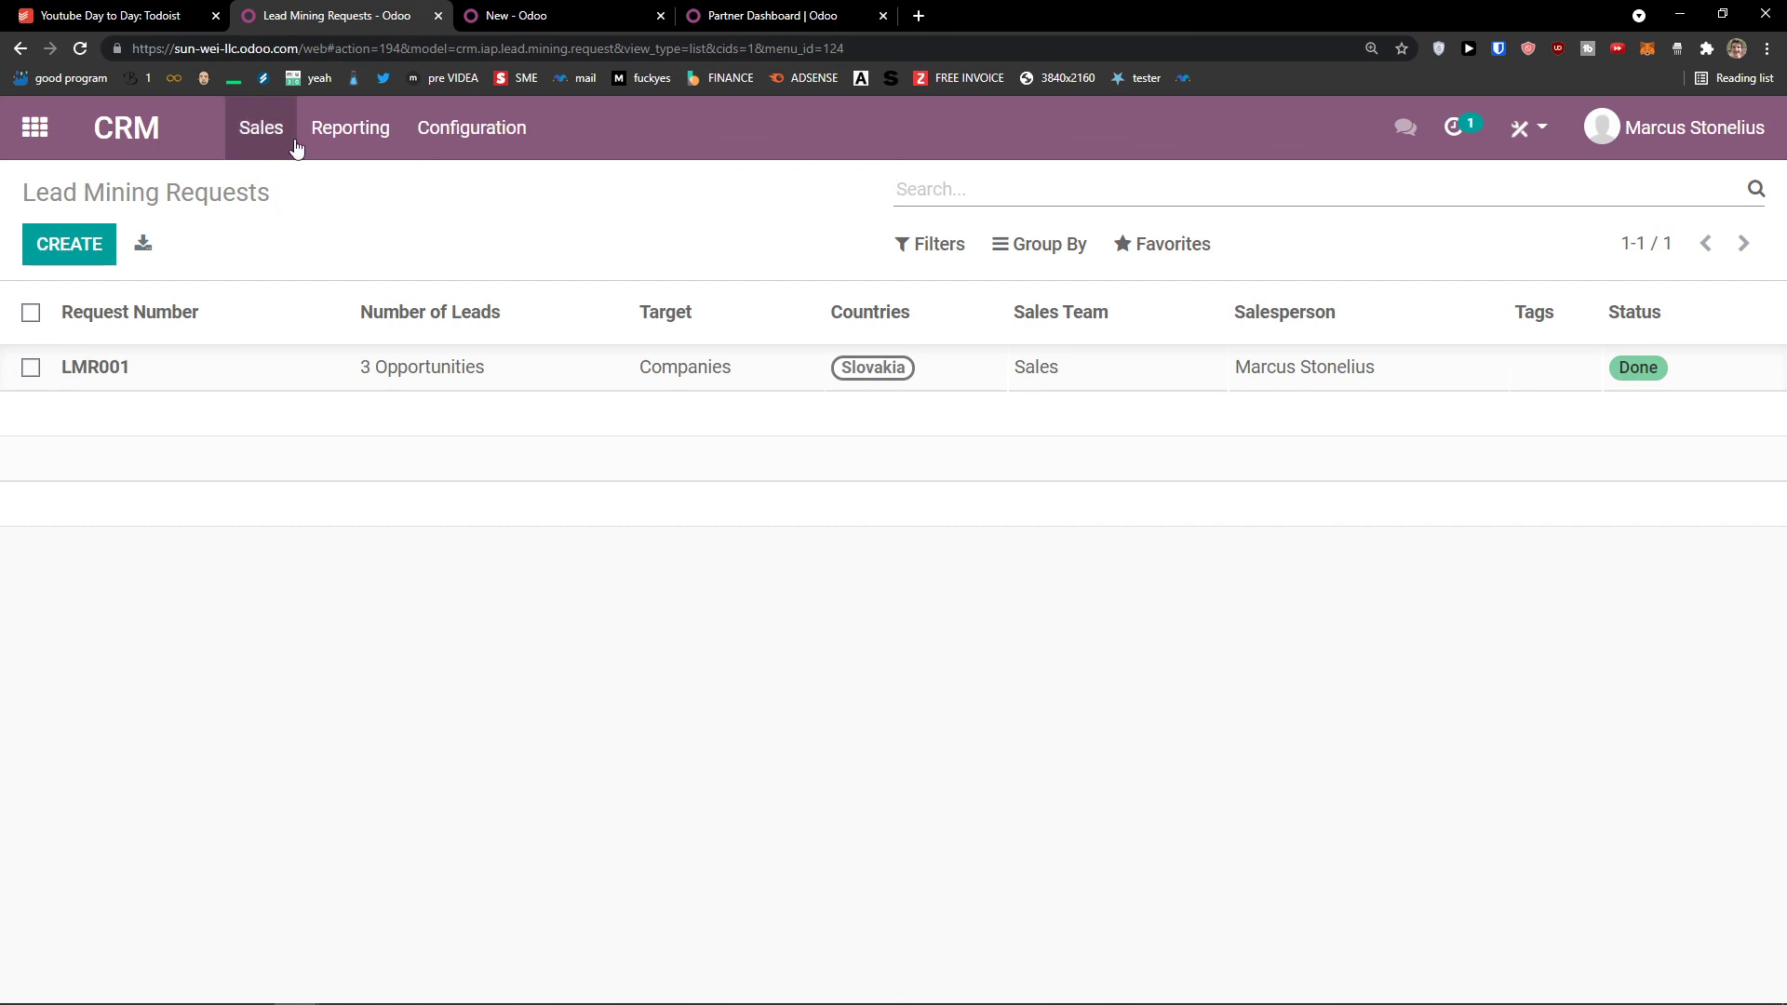
click(363, 141)
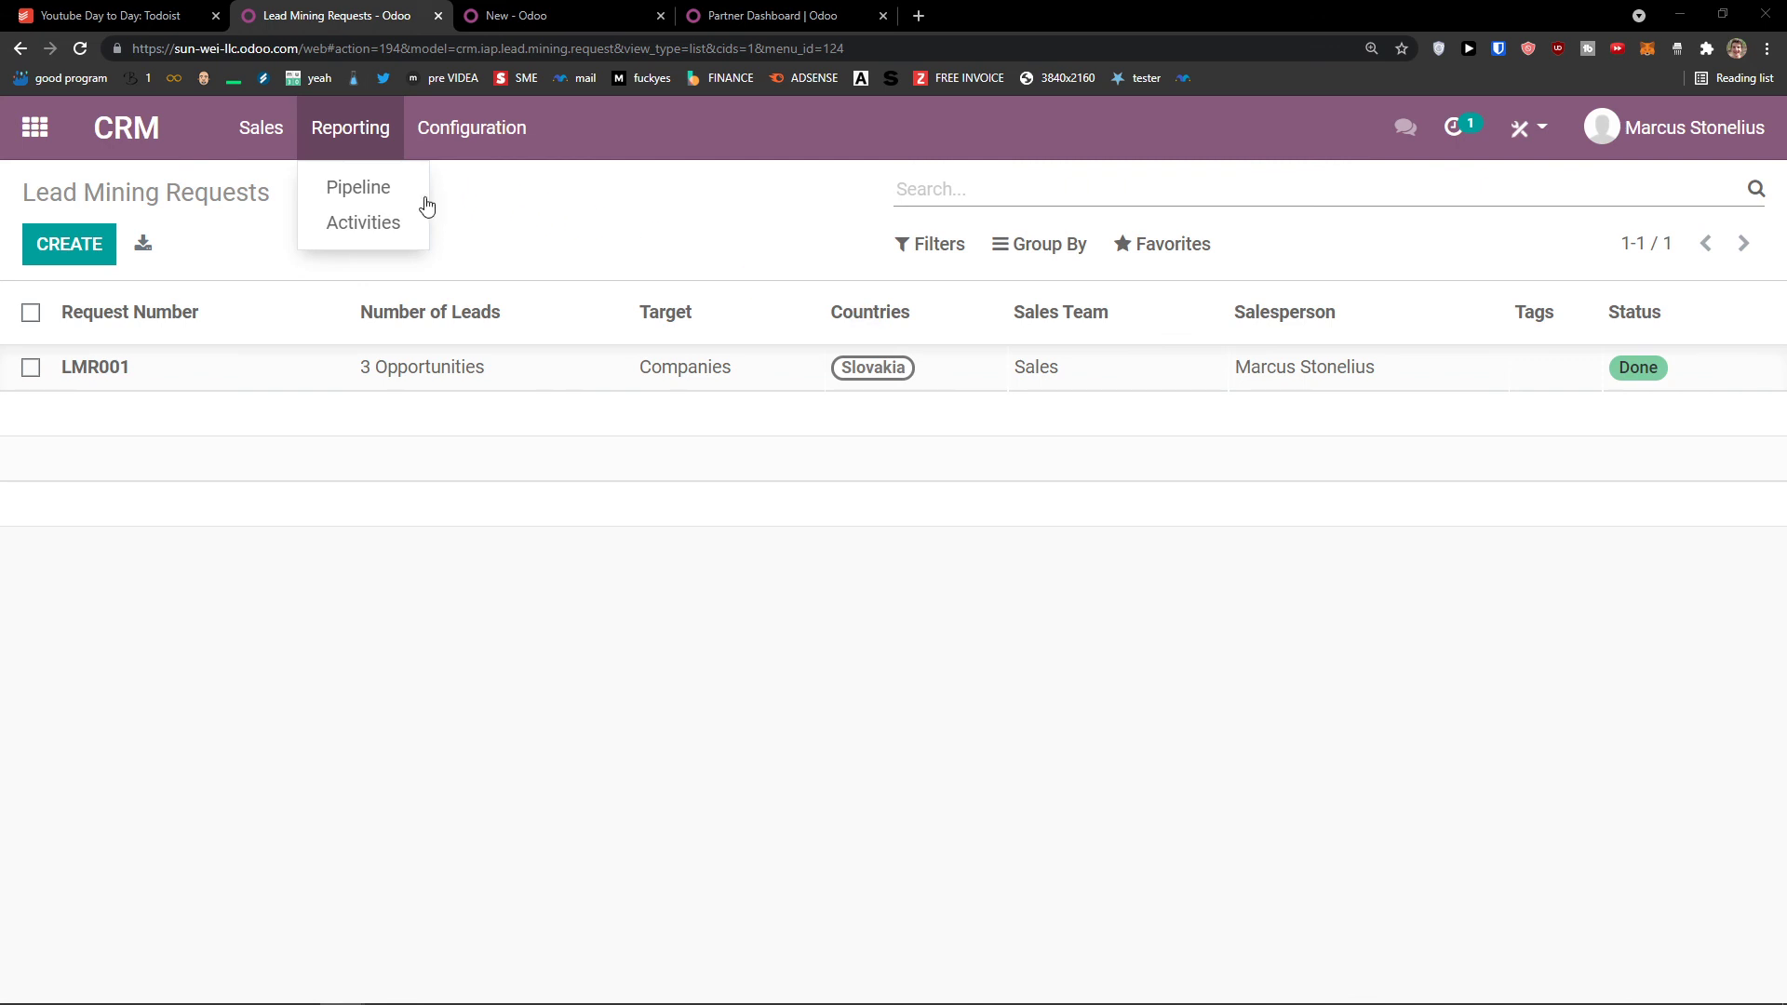
Step: Open the Pipeline analysis report and scroll through its dashboard
click(368, 187)
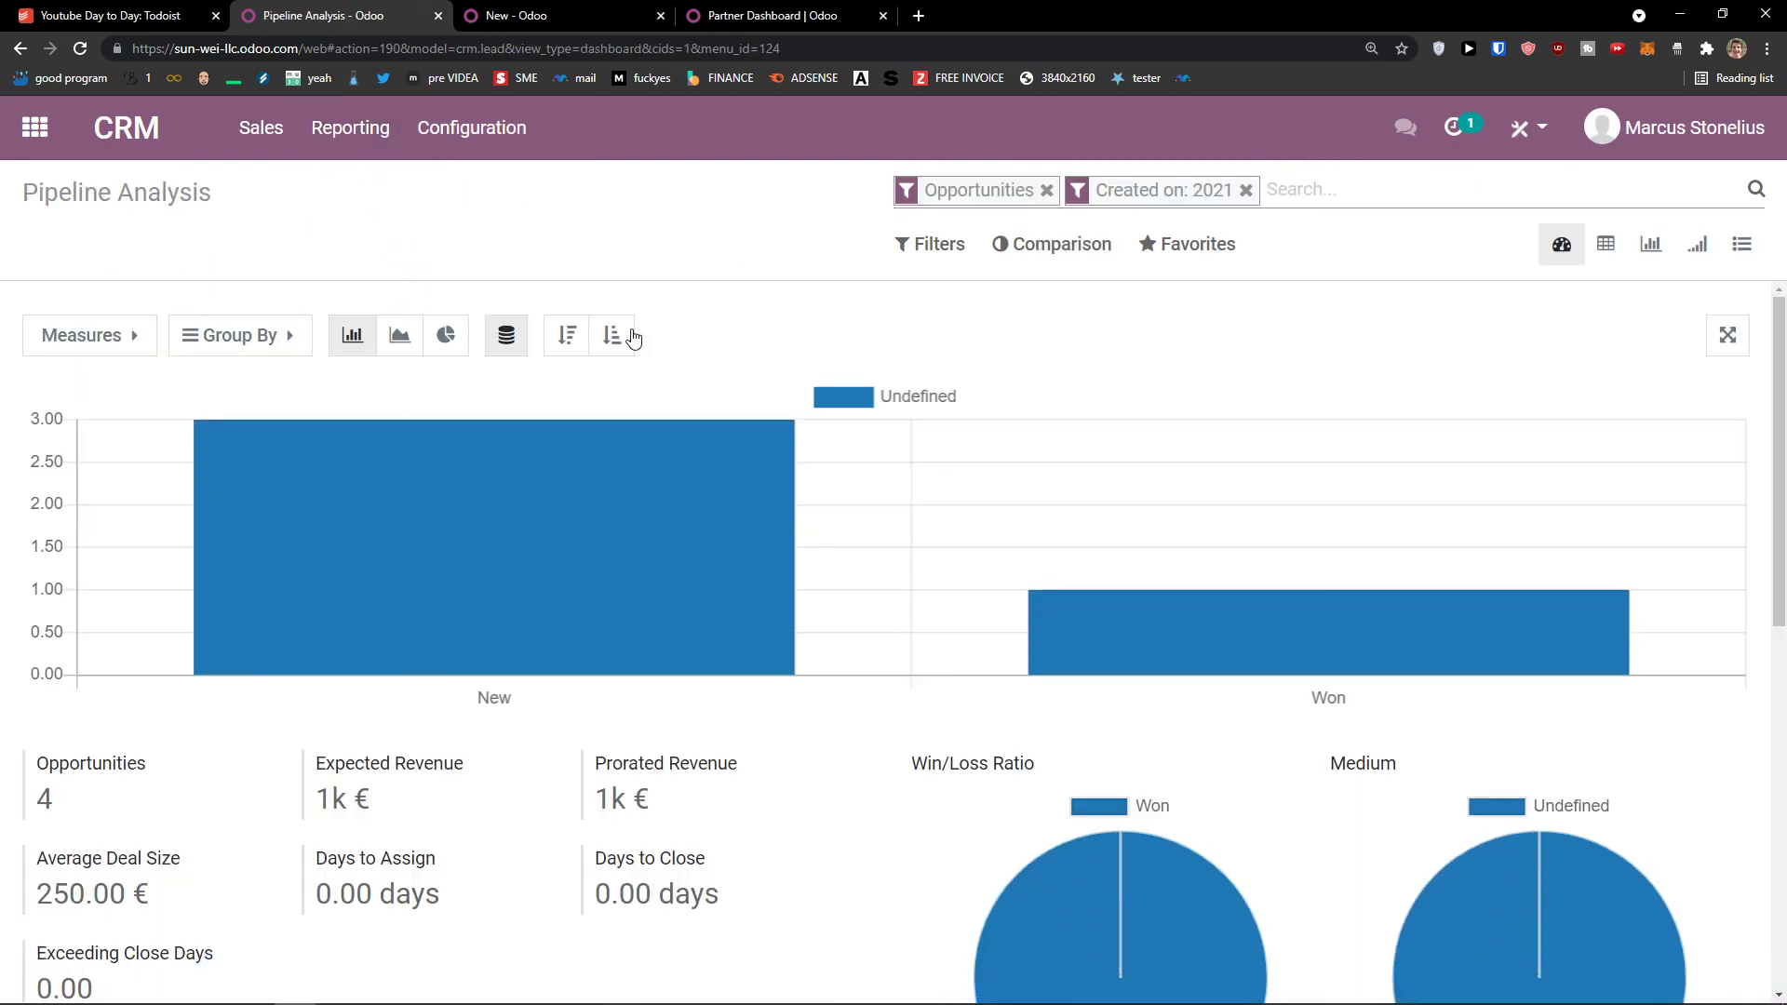
scroll(1098, 521, down, 5)
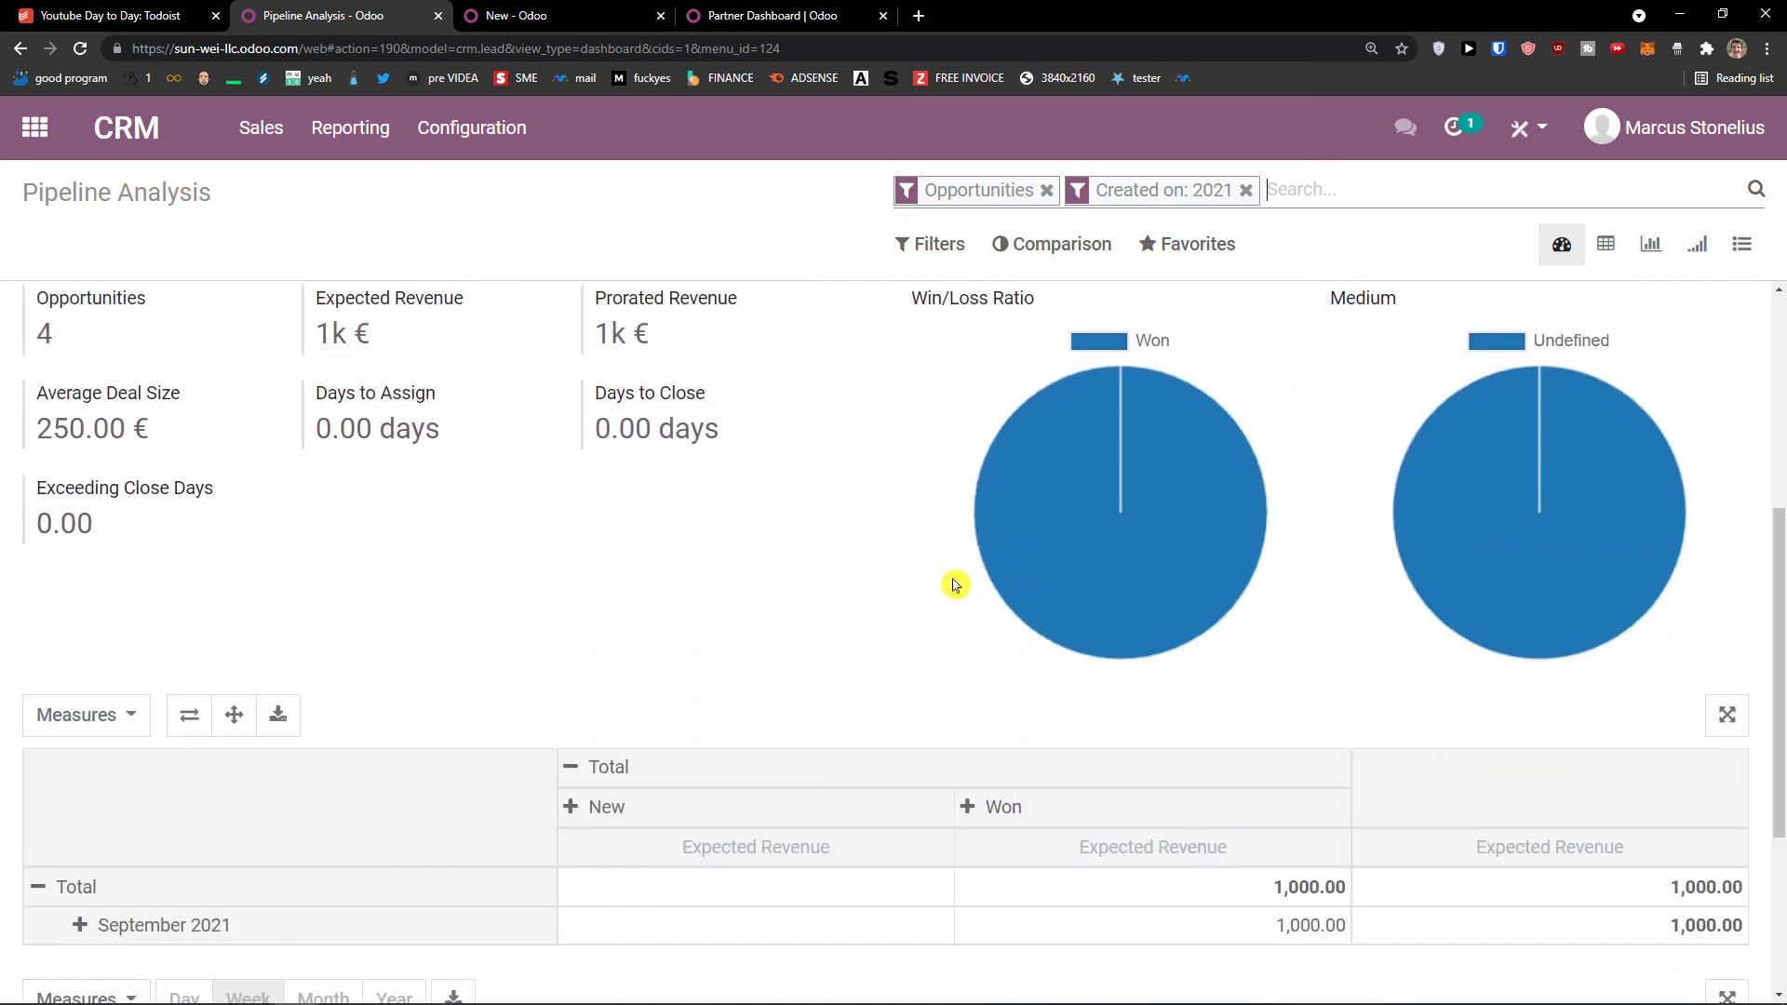
scroll(956, 586, up, 3)
scroll(925, 570, down, 5)
scroll(914, 577, up, 7)
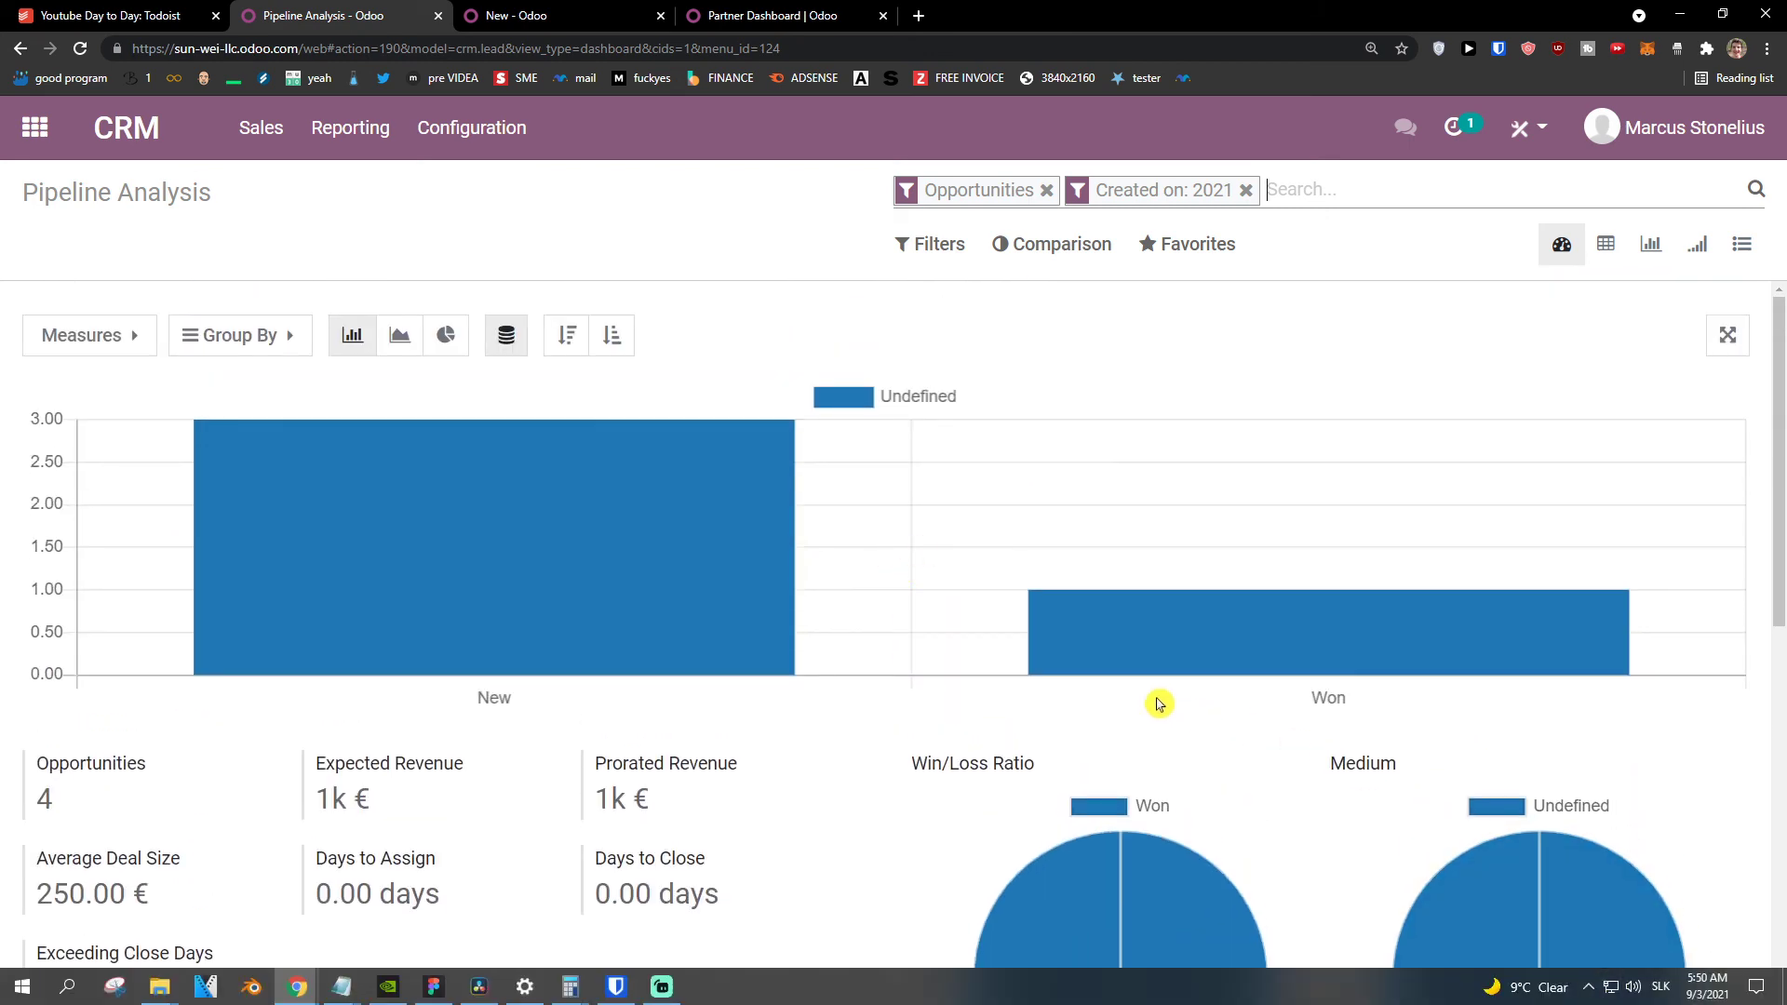
scroll(1120, 686, down, 1)
scroll(1018, 698, down, 3)
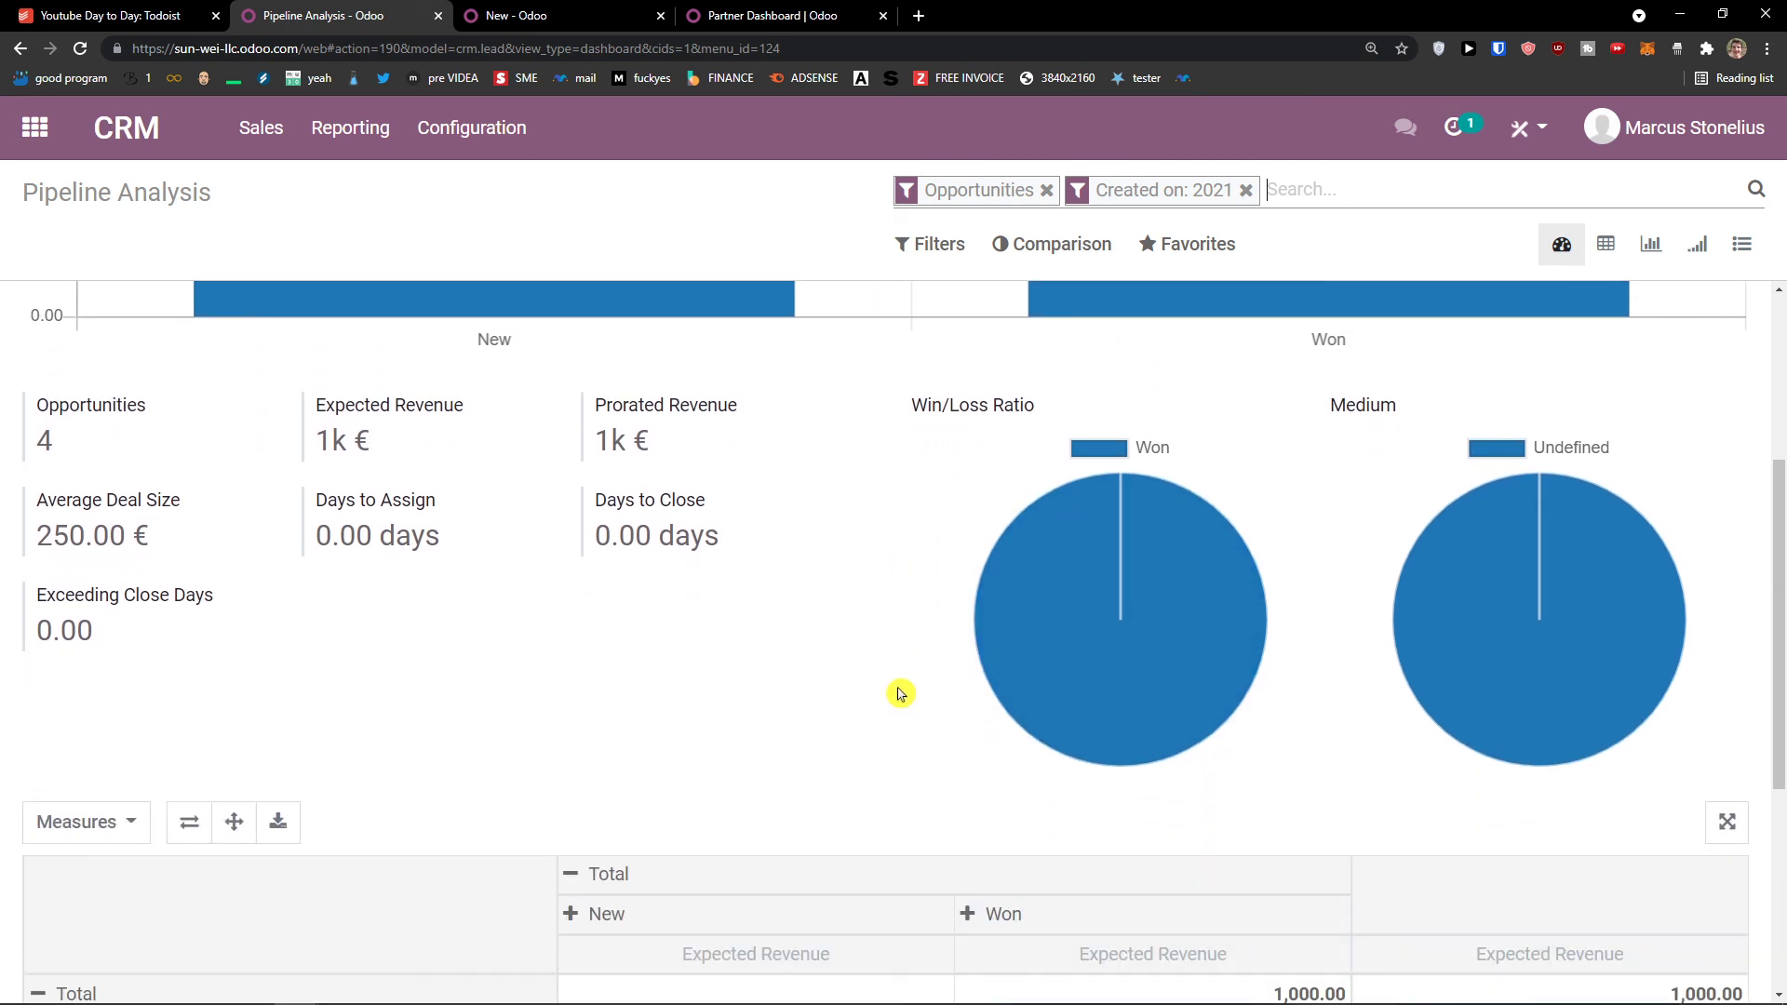
scroll(901, 695, down, 4)
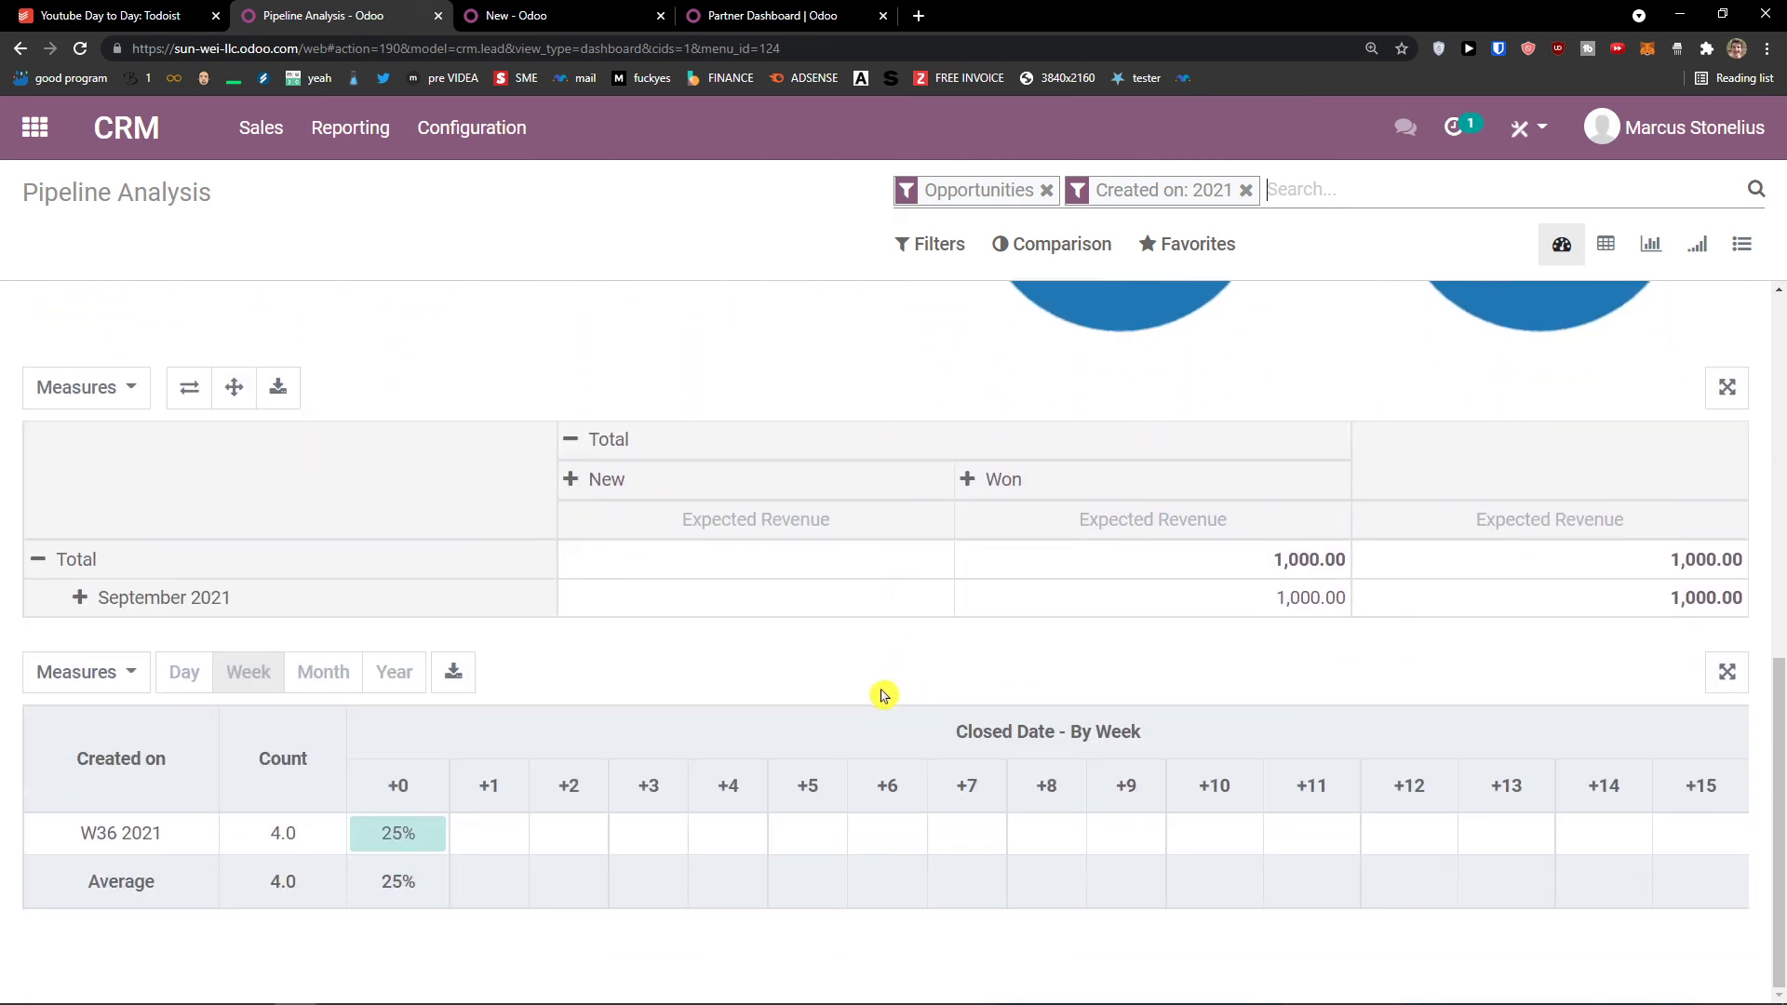
middle_click(761, 636)
scroll(734, 546, up, 7)
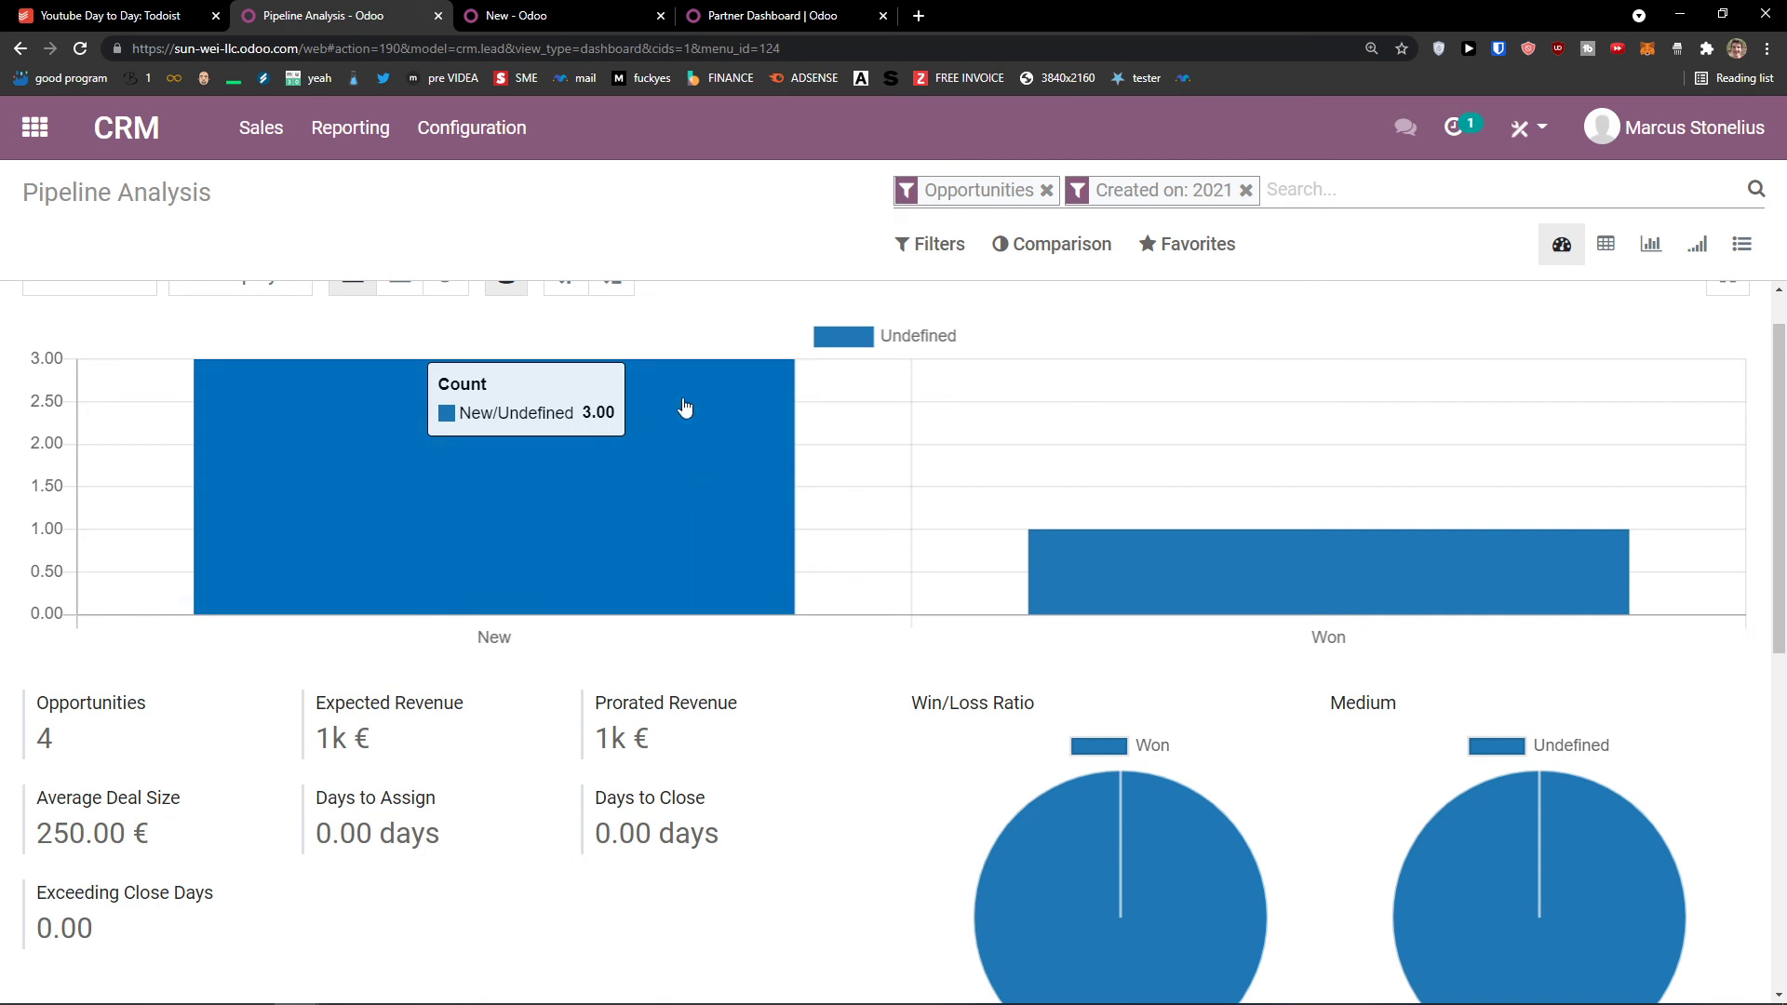
Step: Open the Pipeline Activities report at 125% zoom, check its Measures, then go to My Activities
click(347, 149)
click(359, 220)
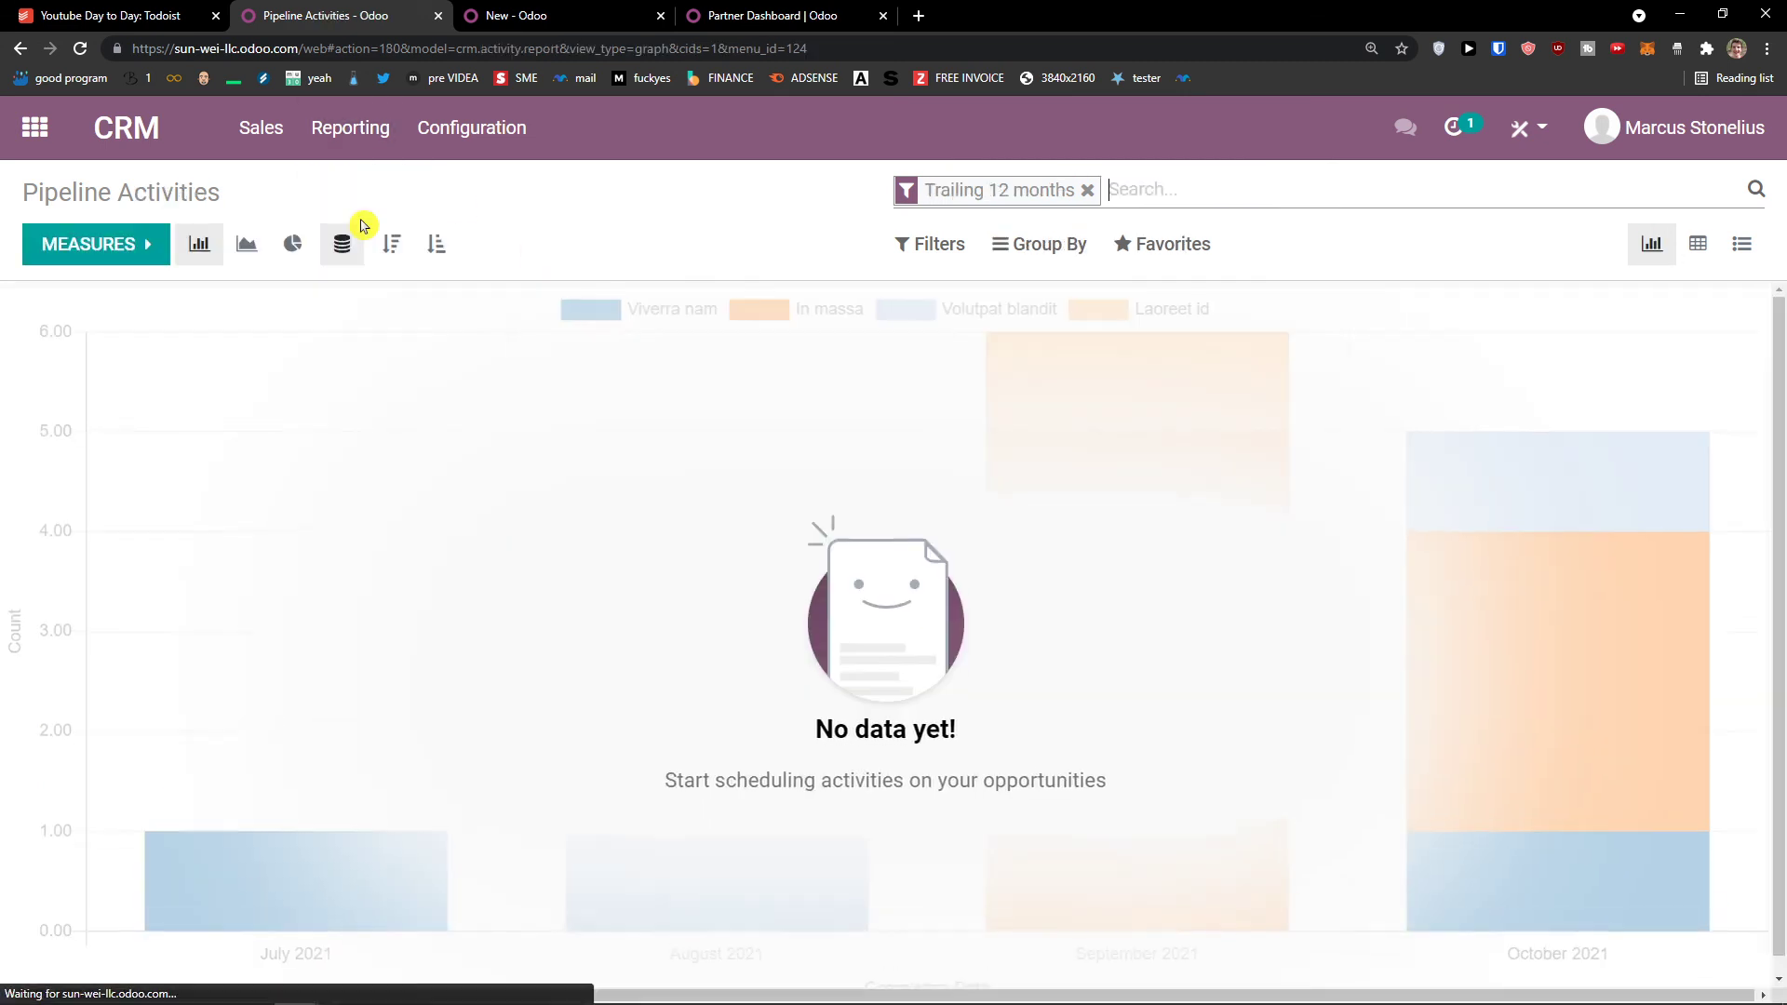
key(ctrl+minus)
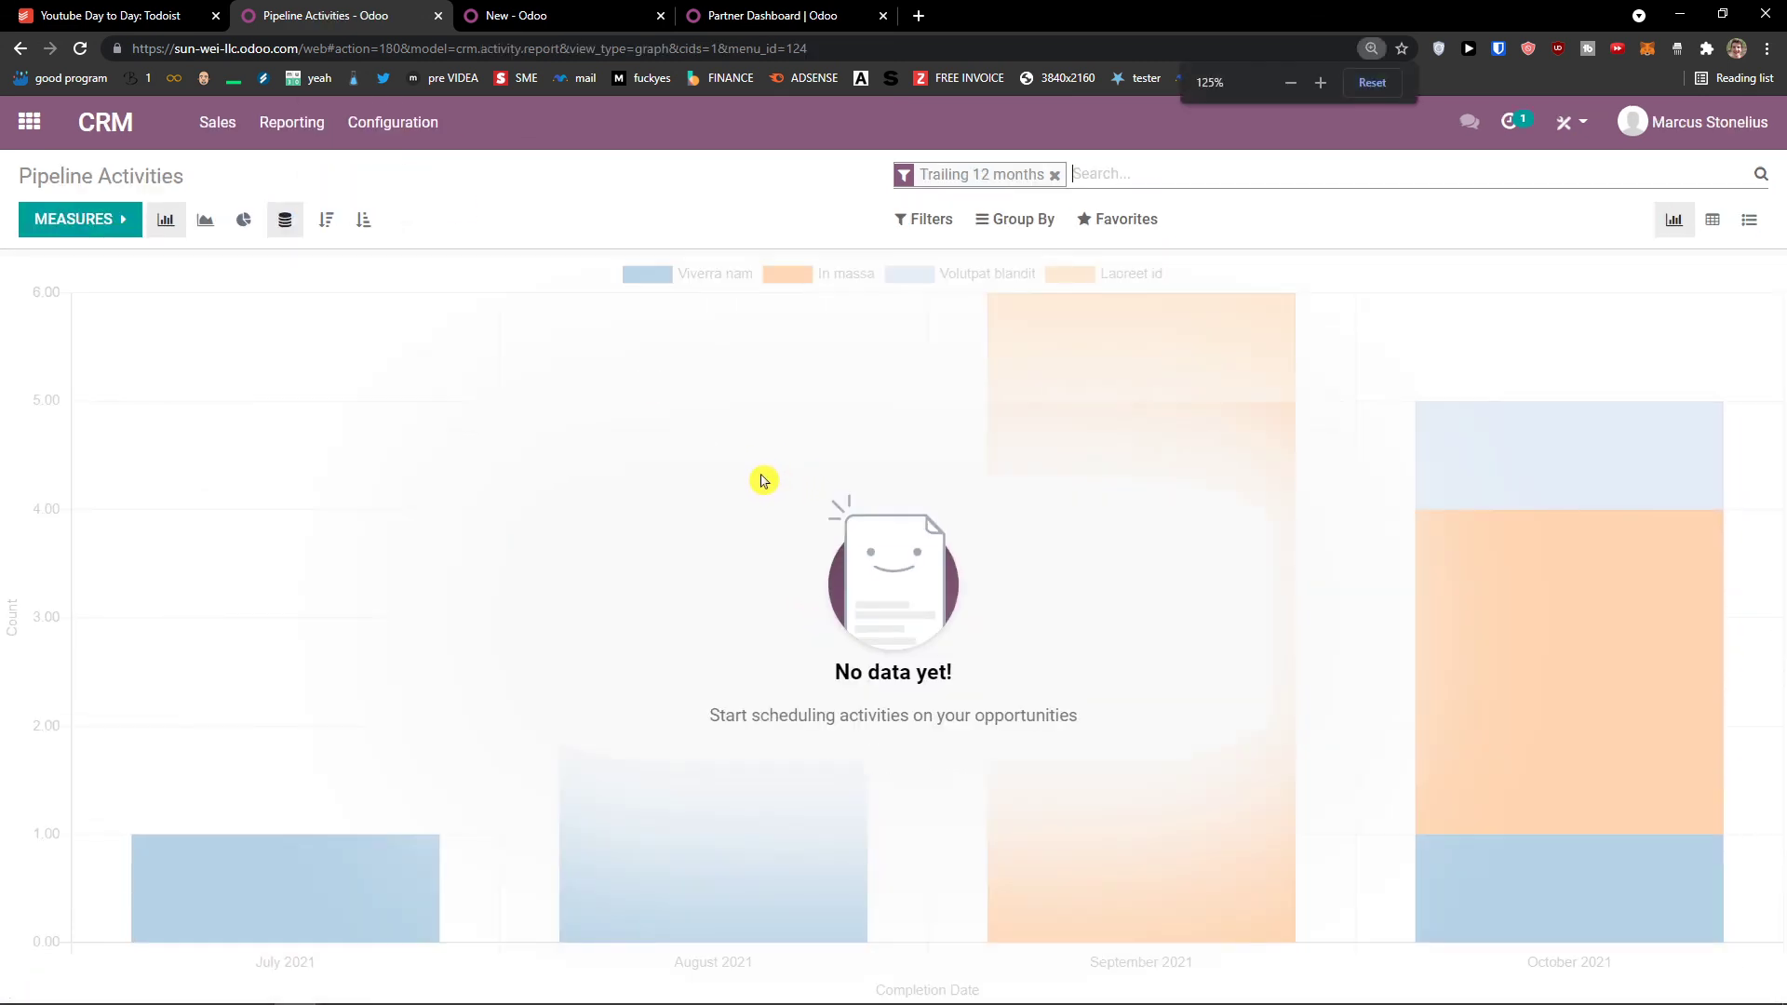
click(75, 225)
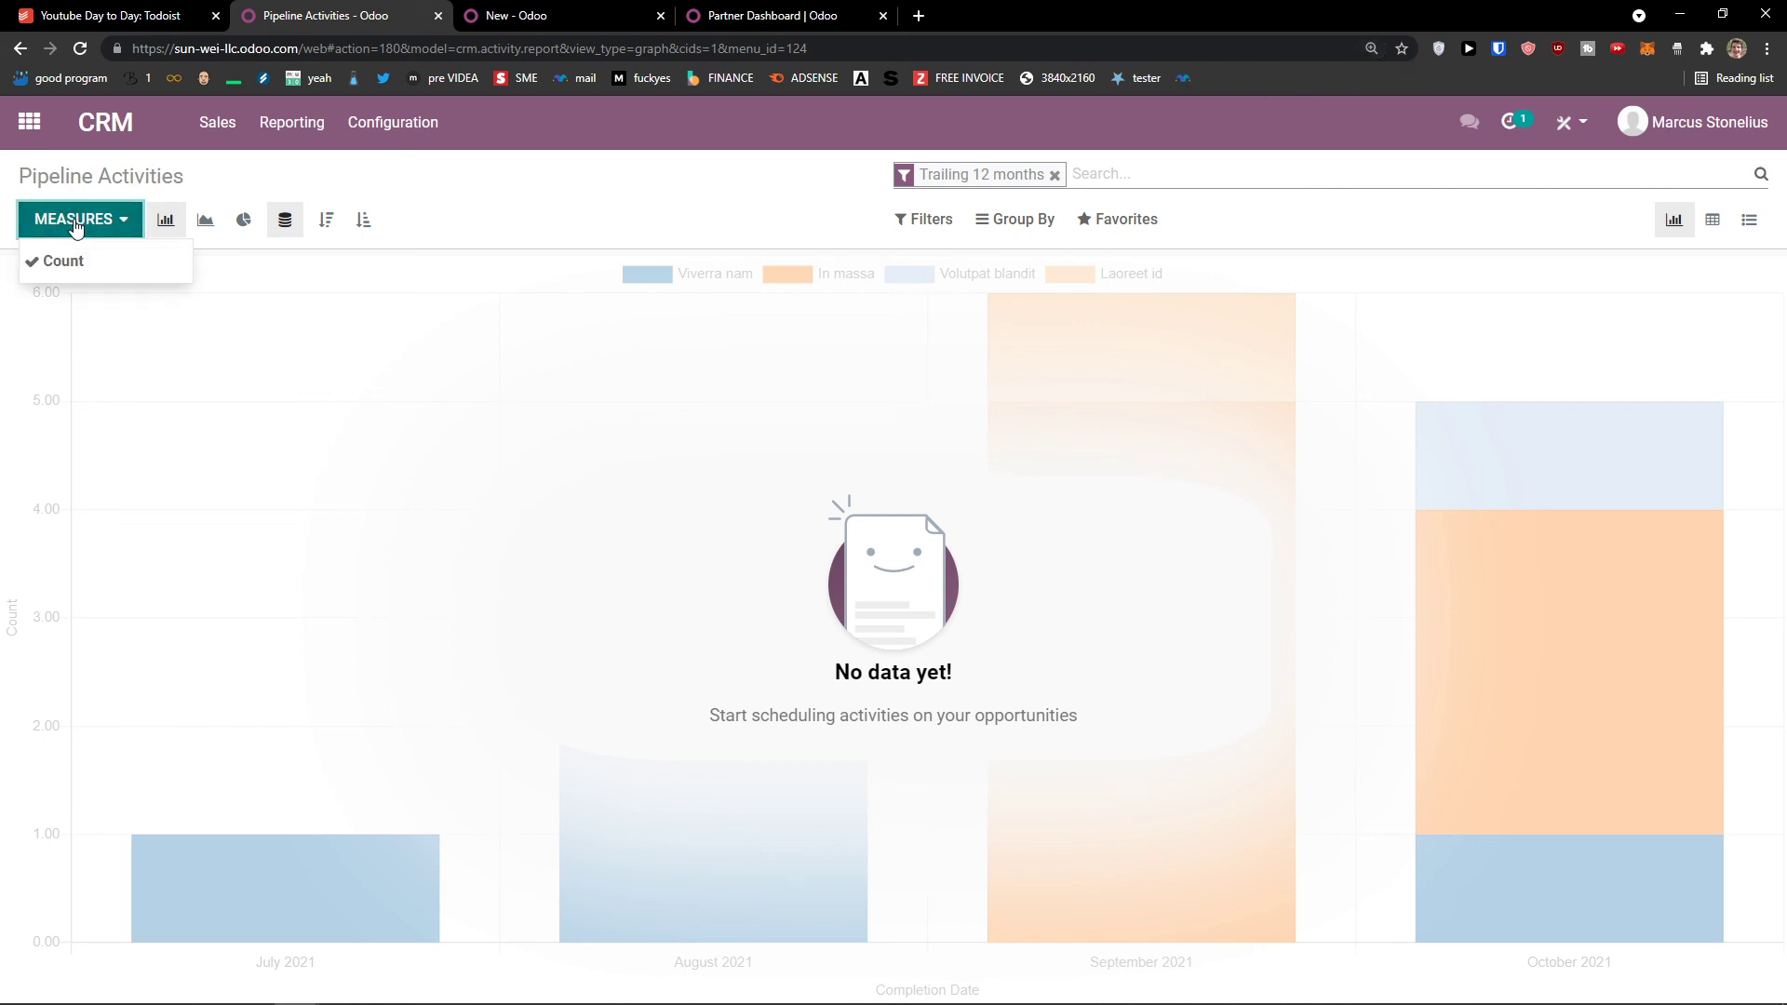
click(862, 483)
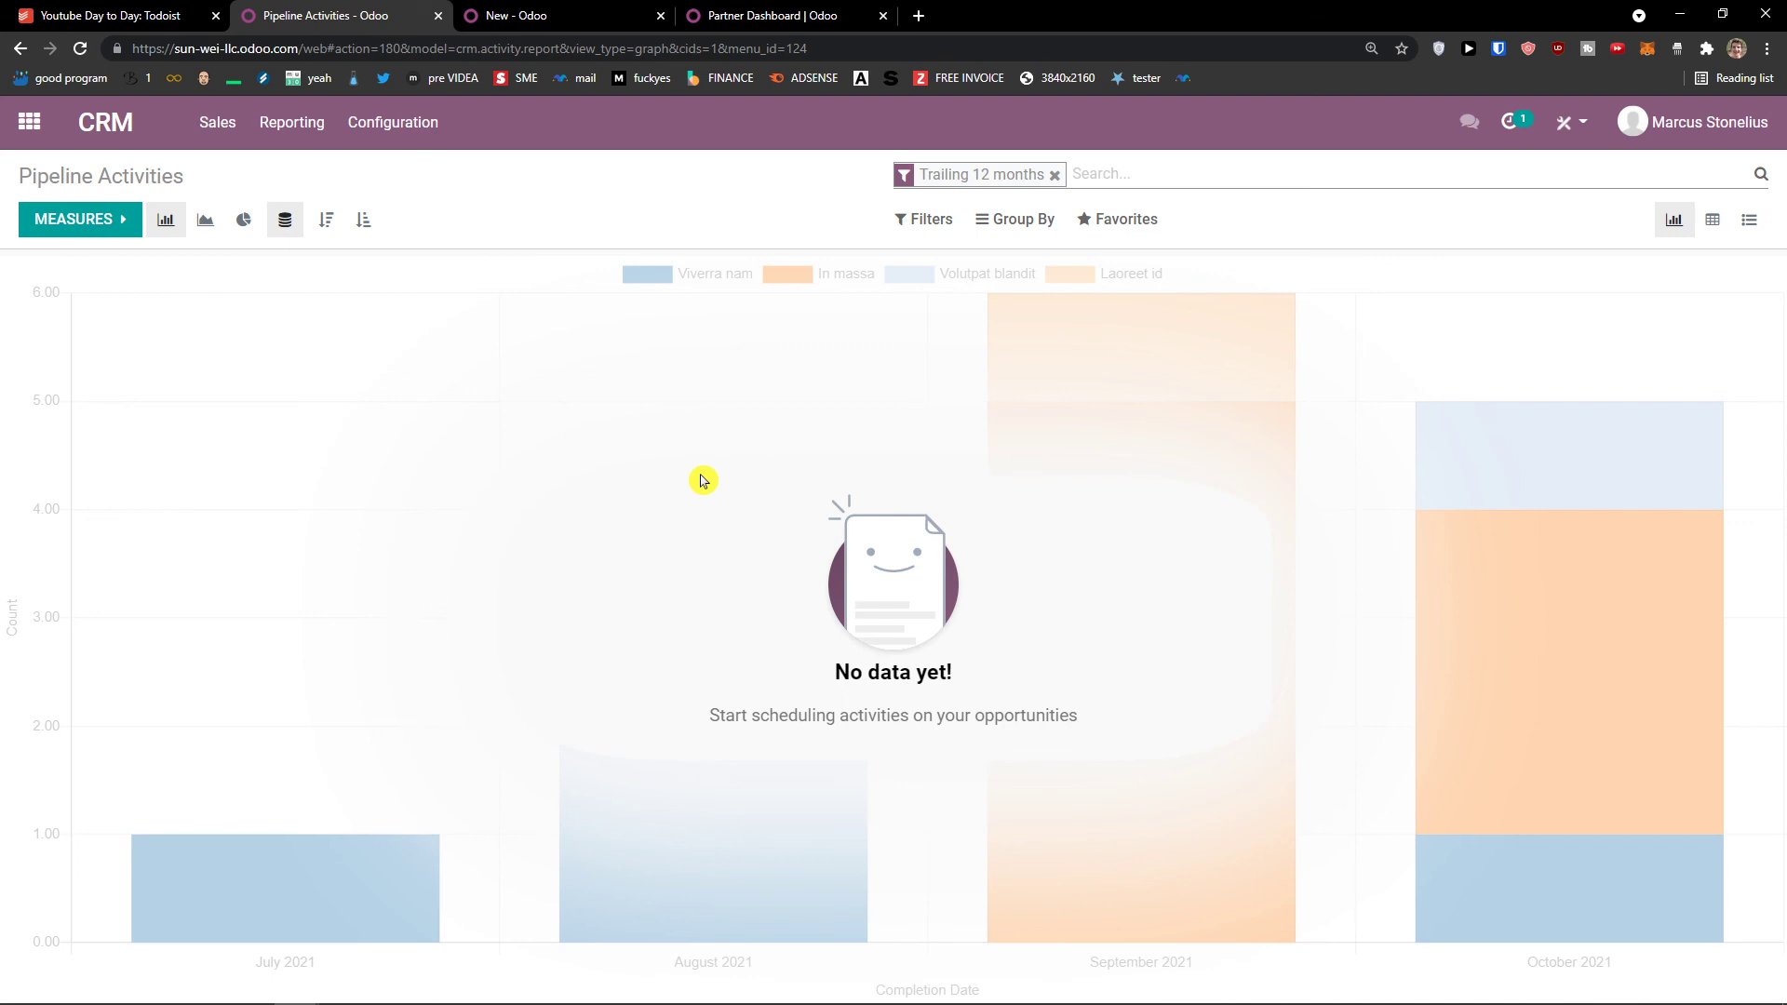
click(217, 123)
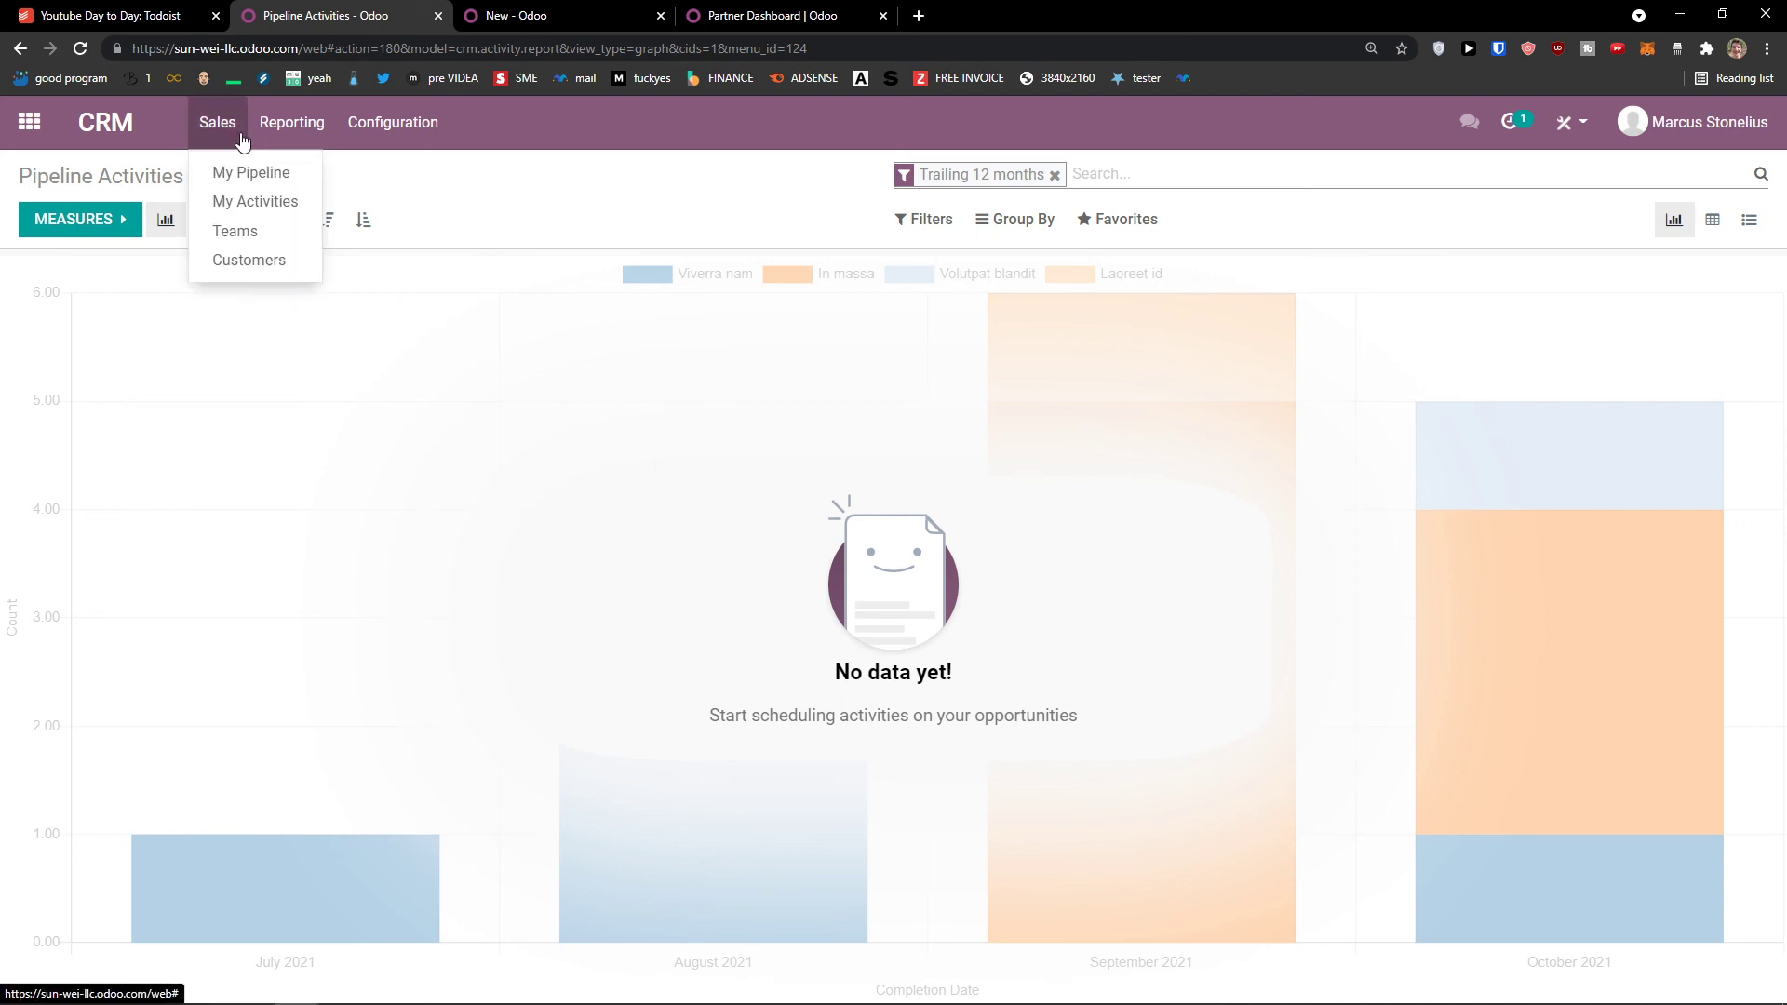
click(255, 202)
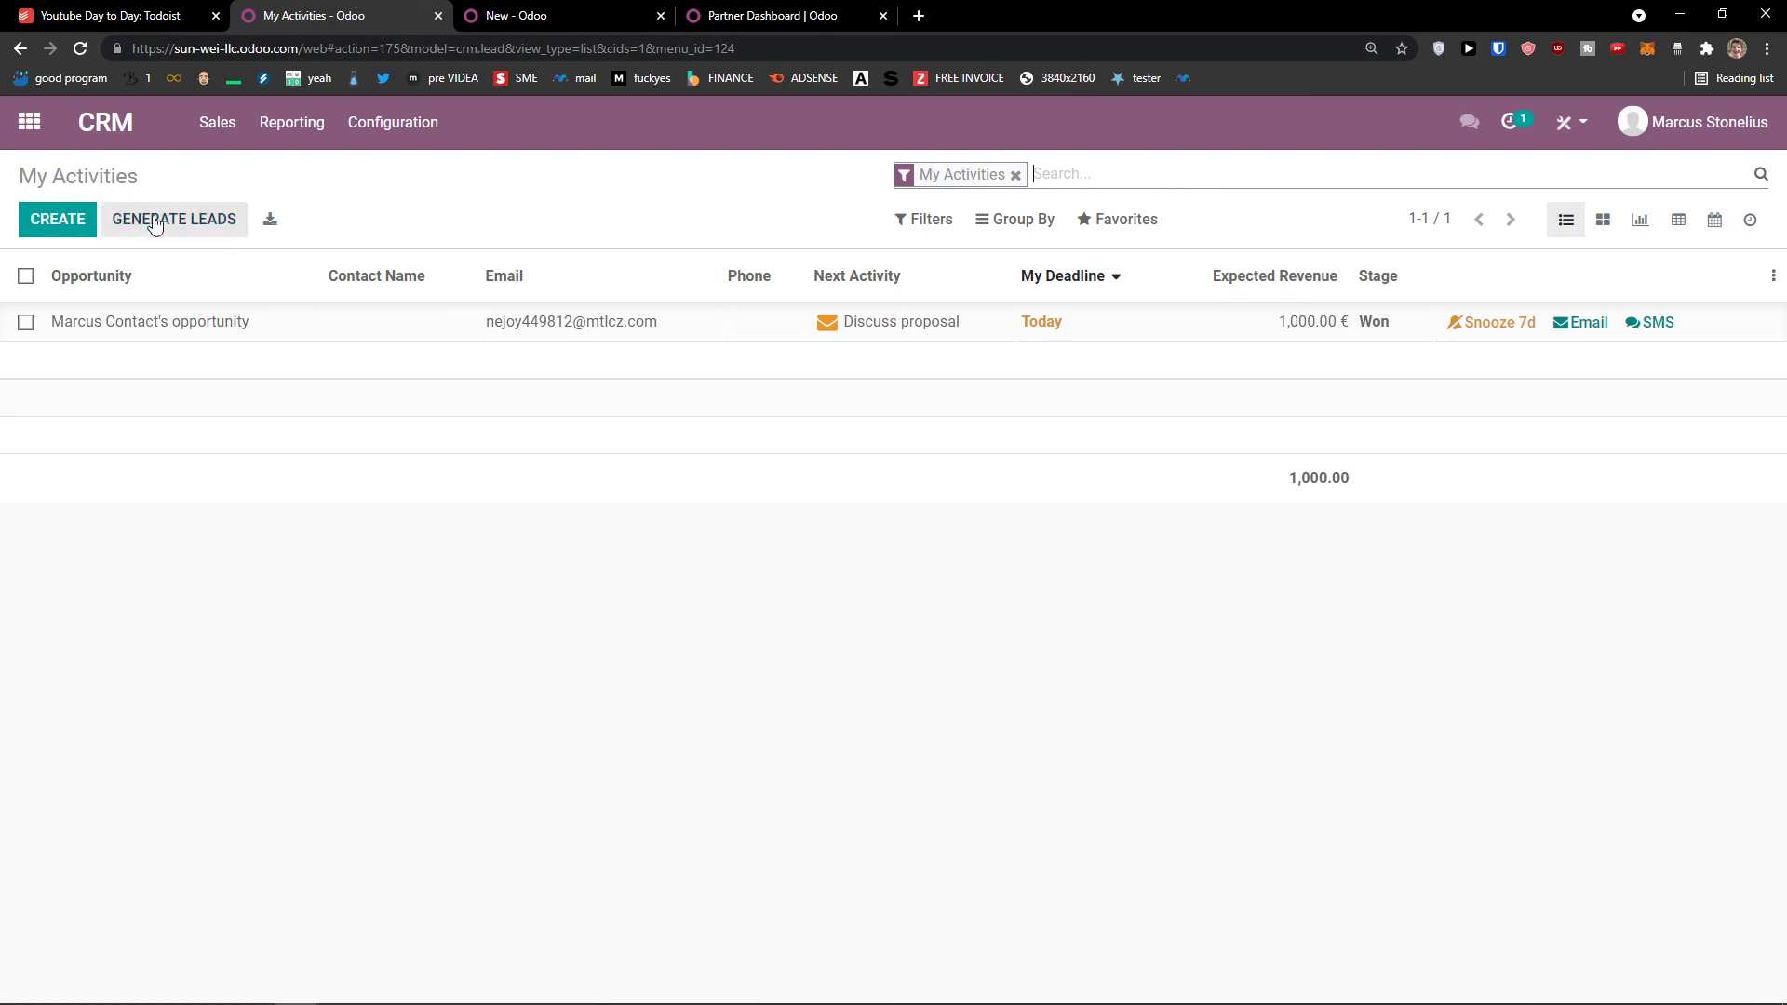
Step: Create a blank opportunity from My Activities and check the Expected Closing date picker
click(37, 224)
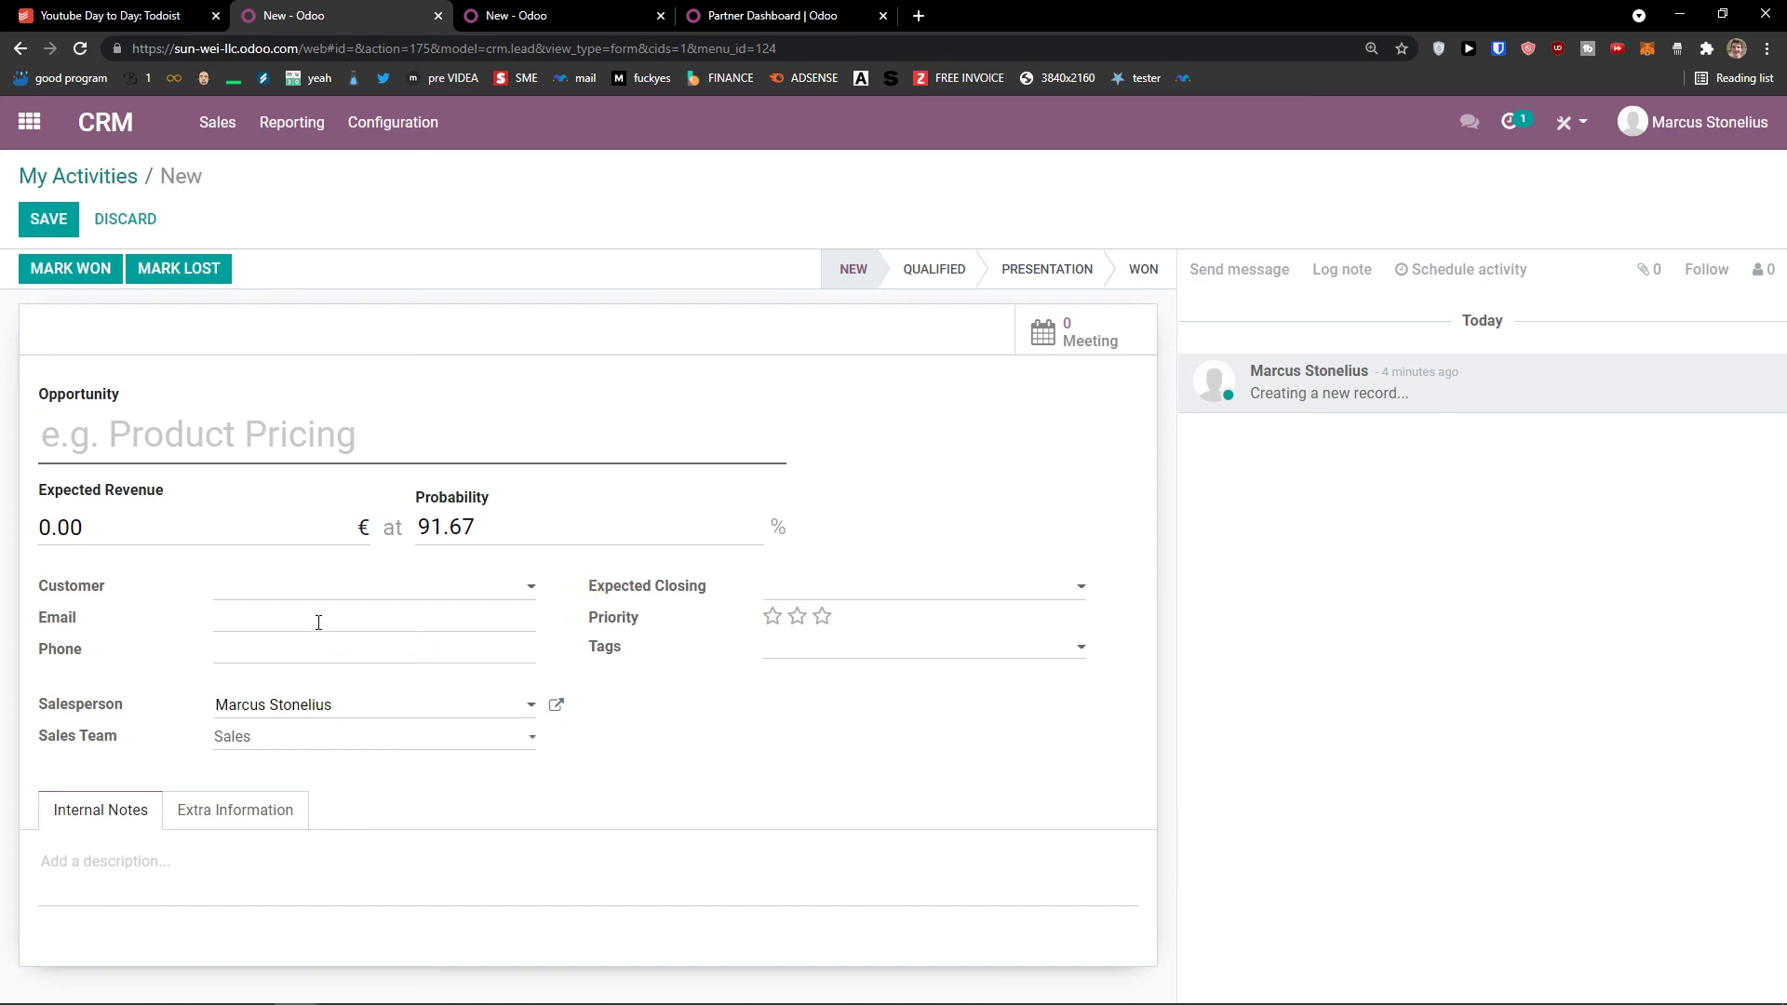
click(842, 592)
click(837, 591)
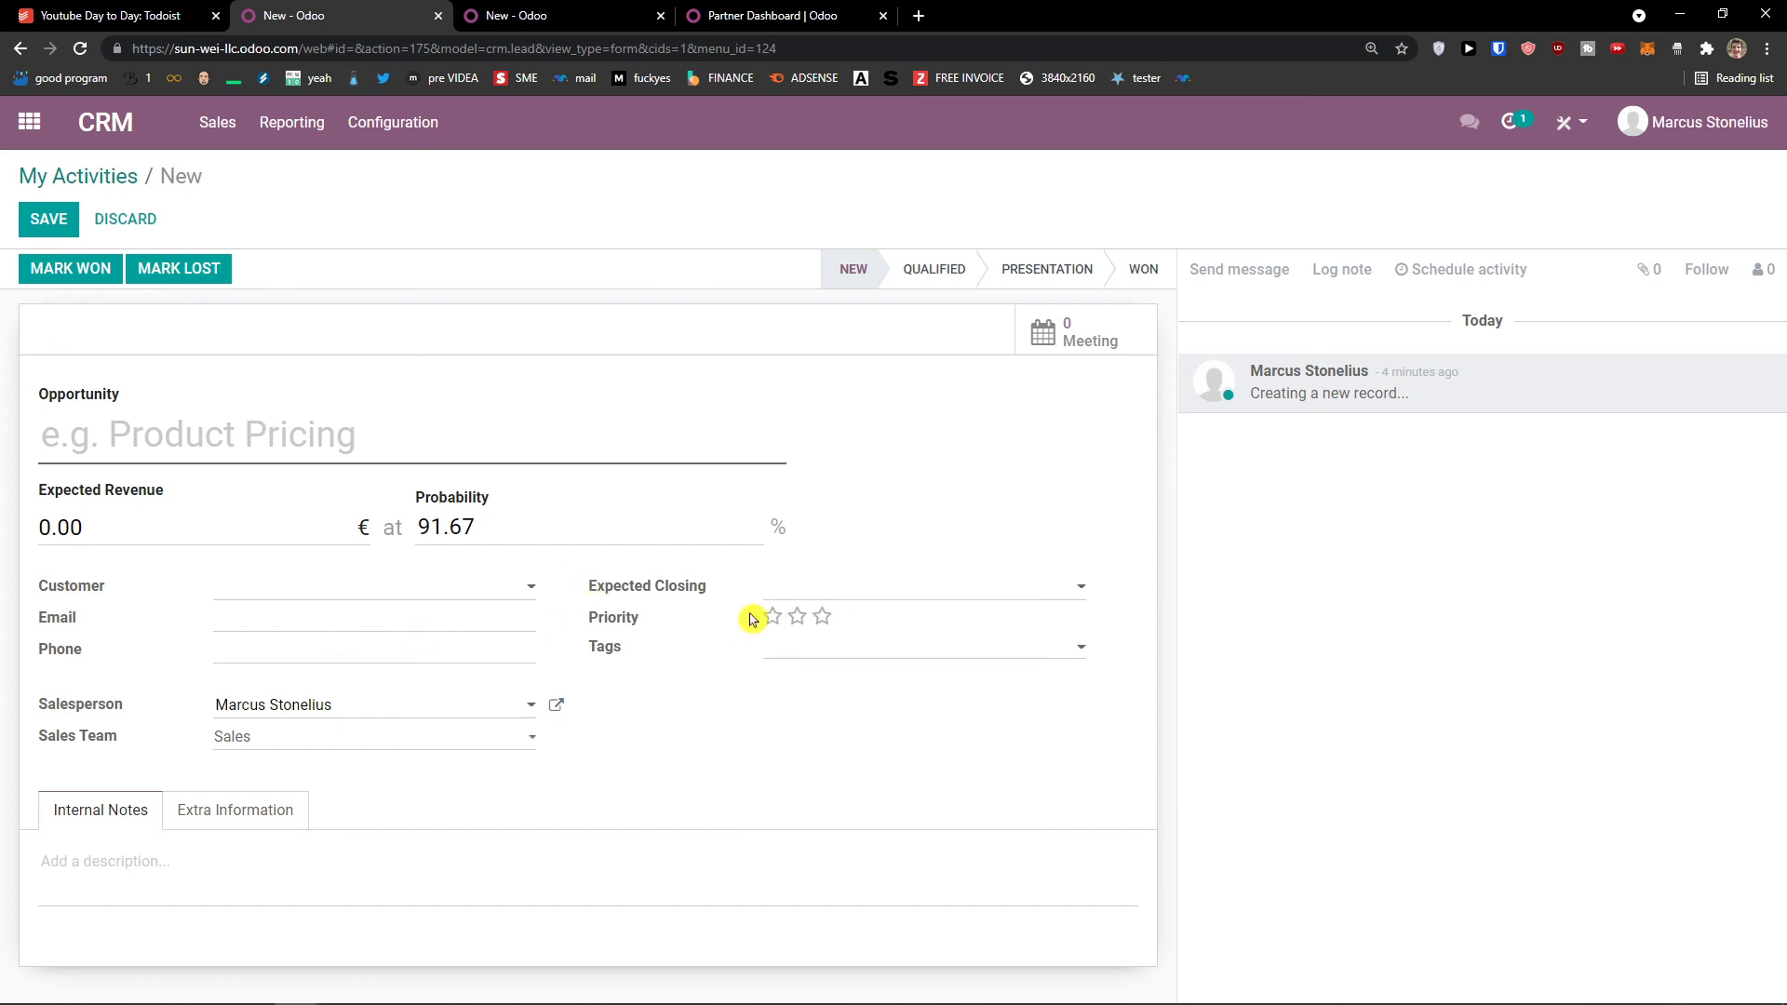